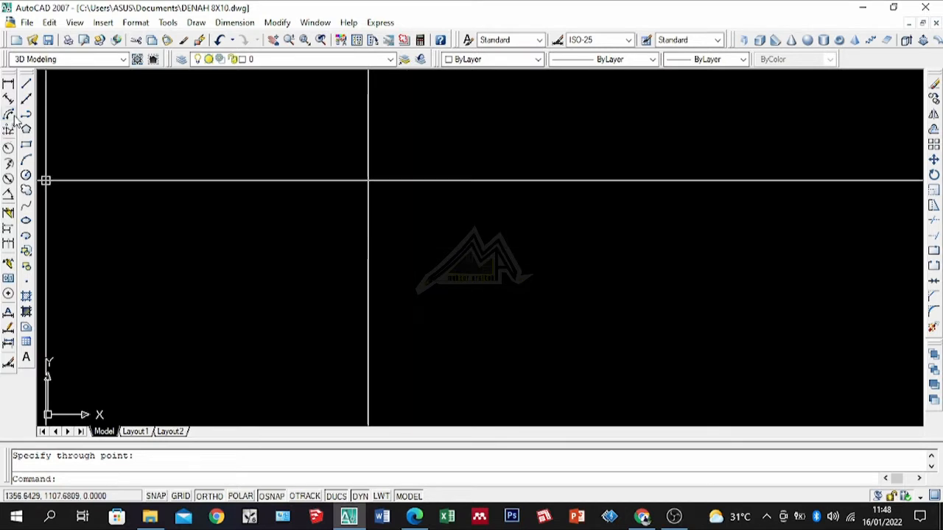
Copy the vertical construction line 2 units to its right.
click(496, 146)
click(332, 204)
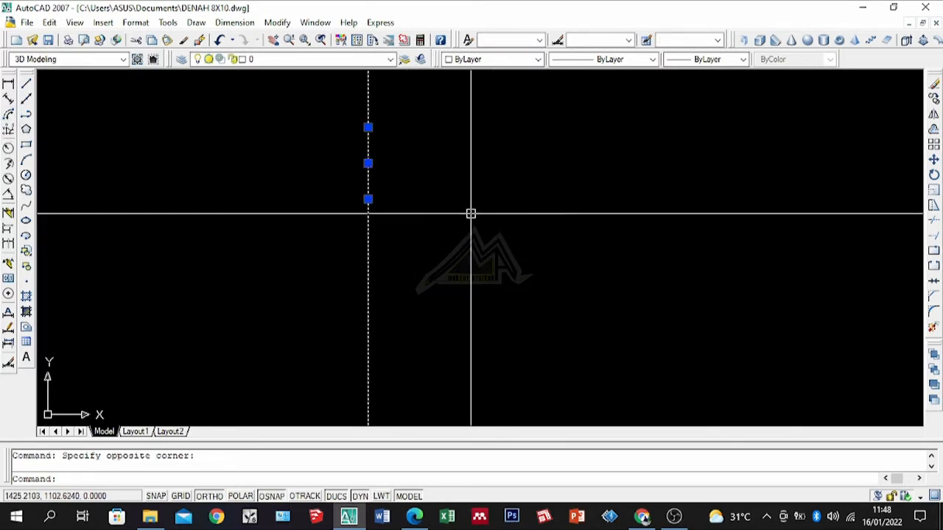
click(621, 131)
click(221, 233)
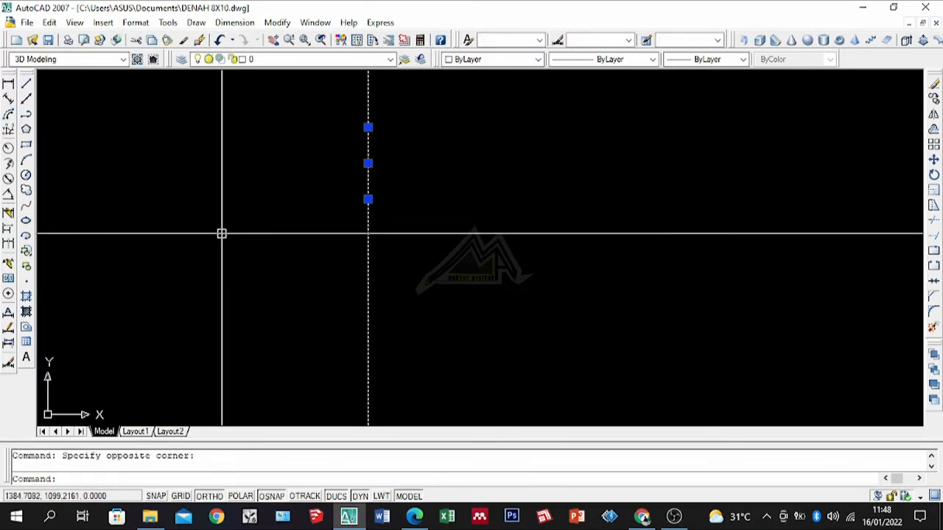
text(co)
key(Return)
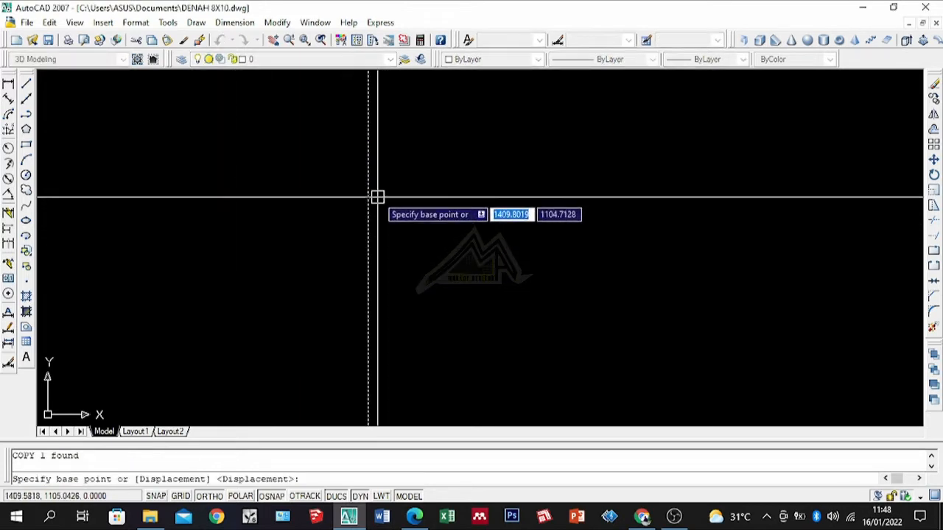
click(369, 189)
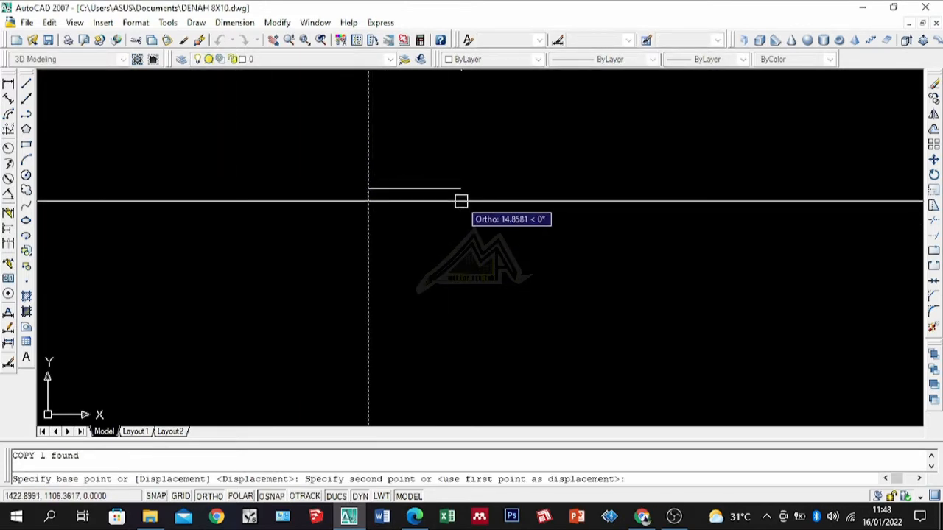
text(2)
key(Return)
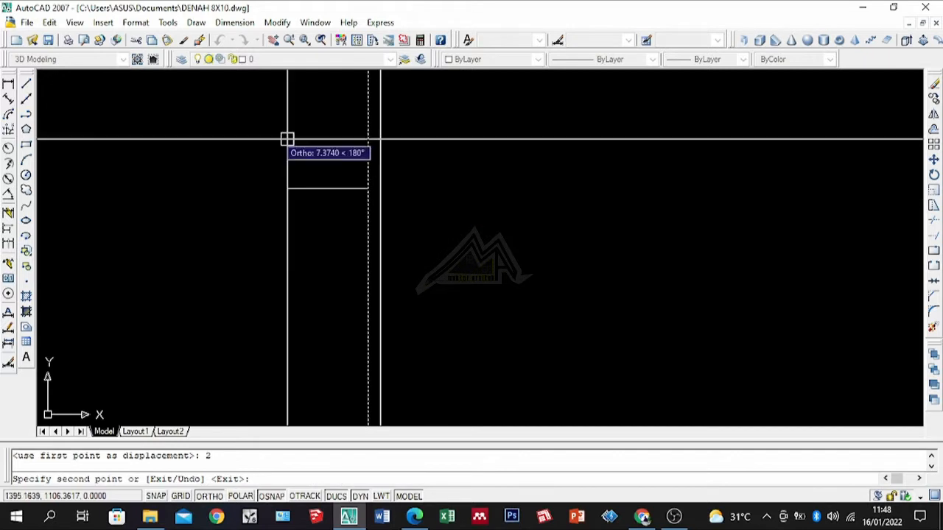
scroll(395, 195, up, 5)
key(Return)
Copy the second vertical construction line to the right at distances of 3 and 6 units.
click(371, 198)
click(290, 238)
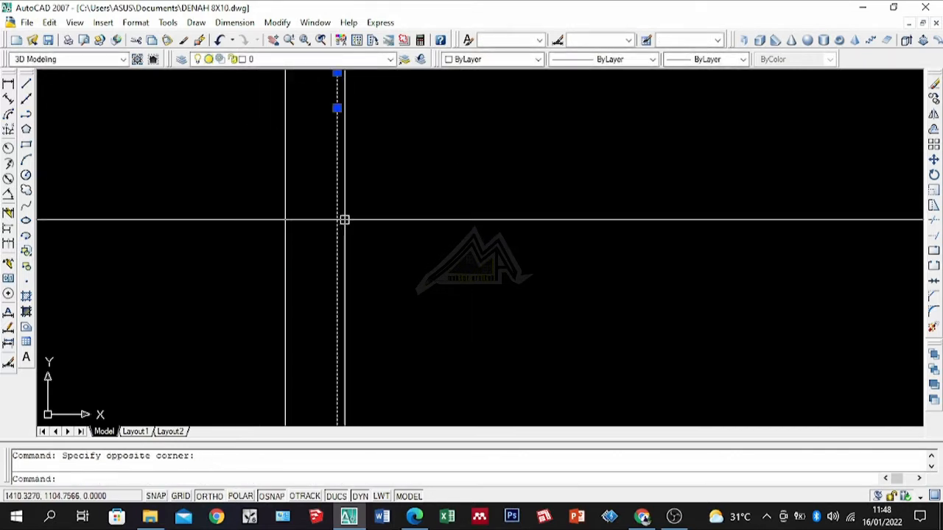
text(co)
key(Return)
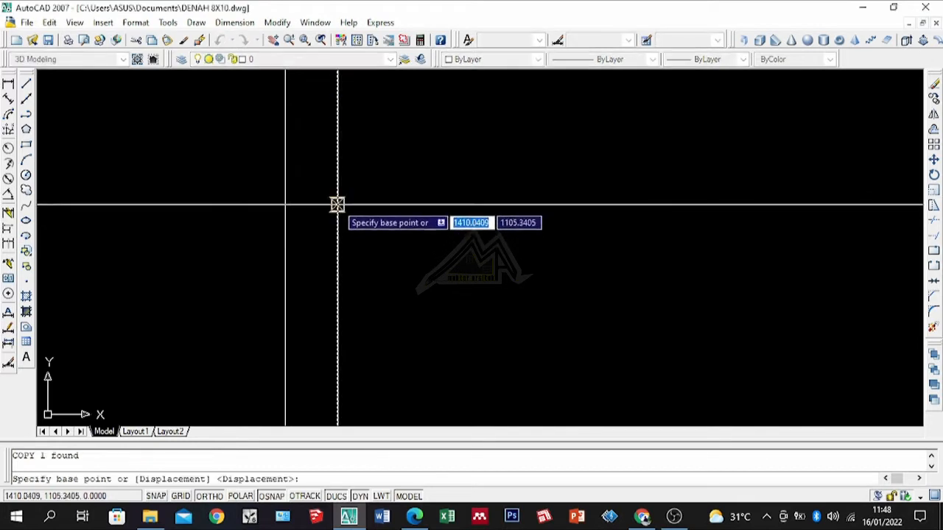
click(338, 204)
text(3)
key(Return)
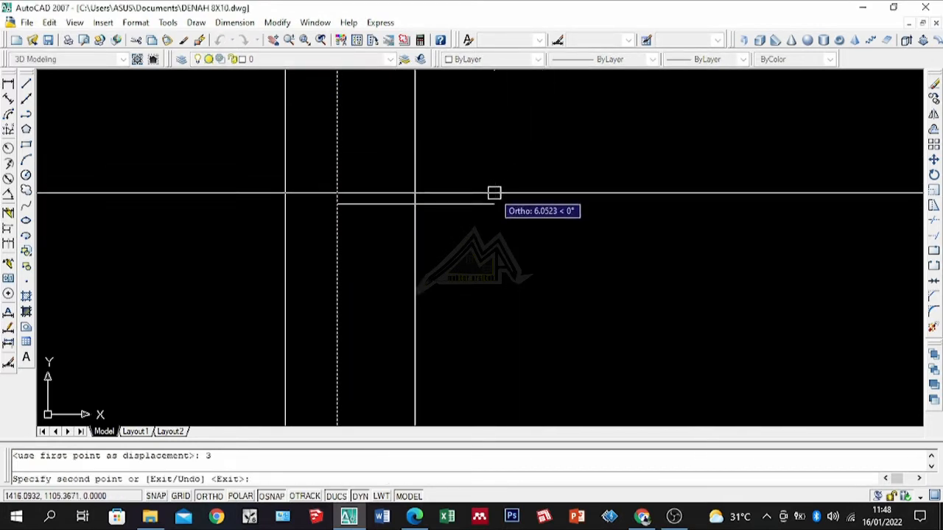
text(6)
key(Return)
key(Return)
Draw a horizontal construction line crossing the four vertical lines.
scroll(457, 193, down, 5)
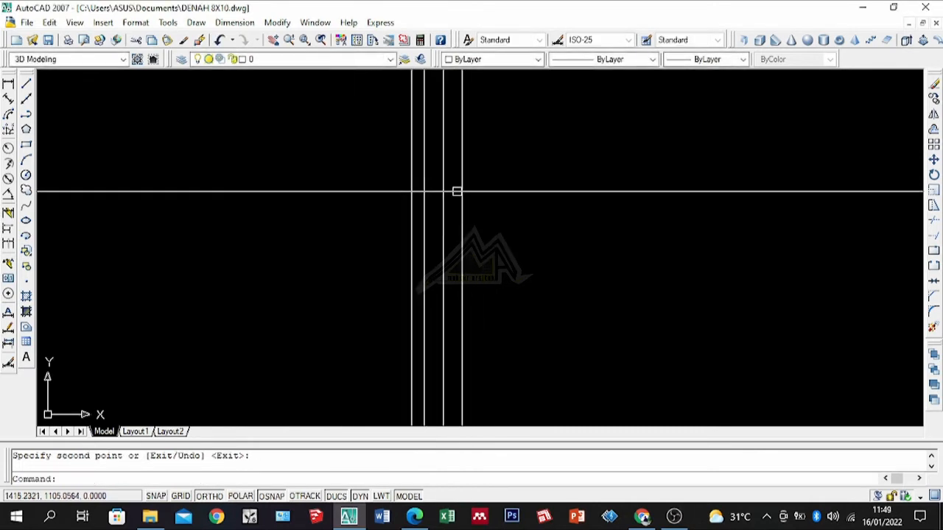
click(25, 98)
click(331, 181)
click(193, 210)
key(Return)
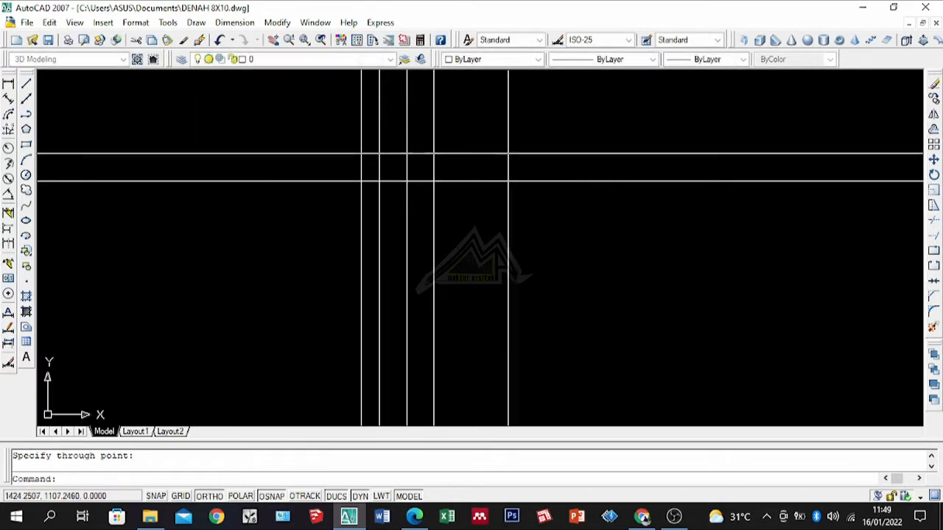
Copy the horizontal construction line 3 units downward.
scroll(472, 166, up, 3)
scroll(467, 171, up, 2)
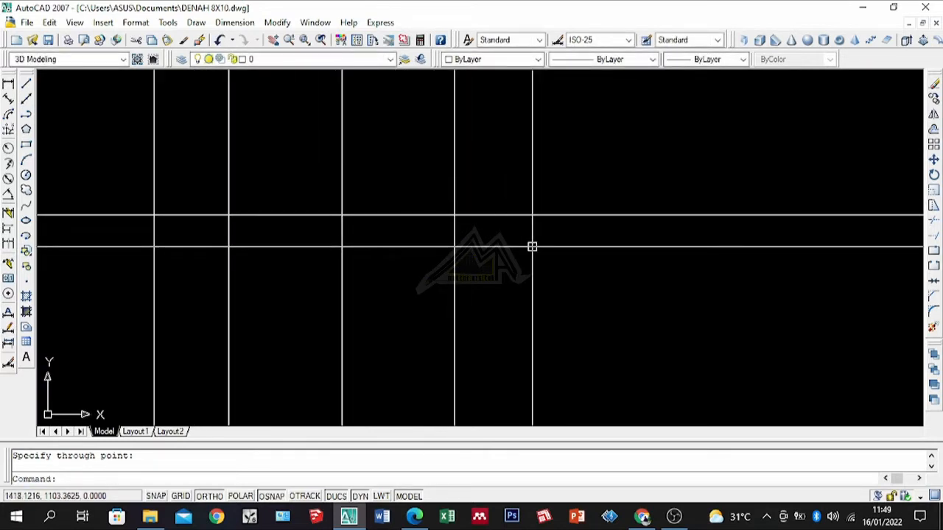
click(559, 212)
click(545, 242)
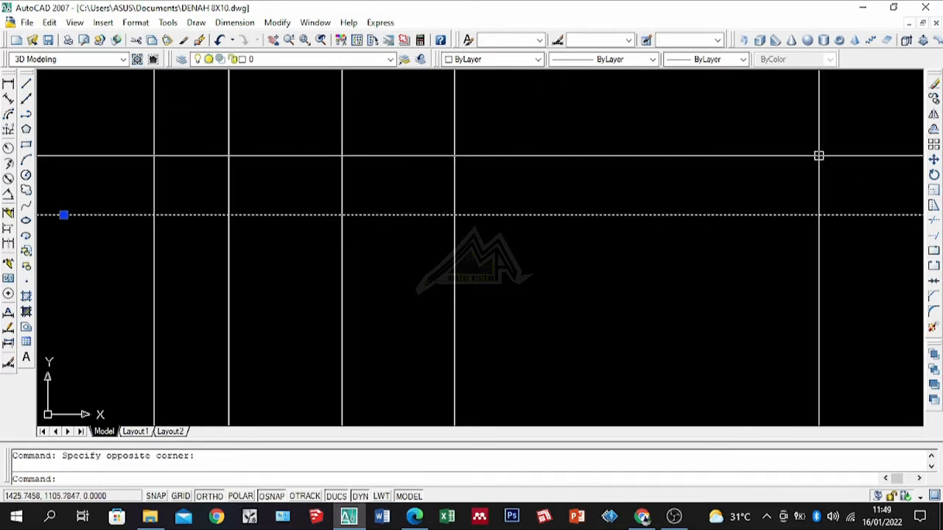
text(co)
key(Return)
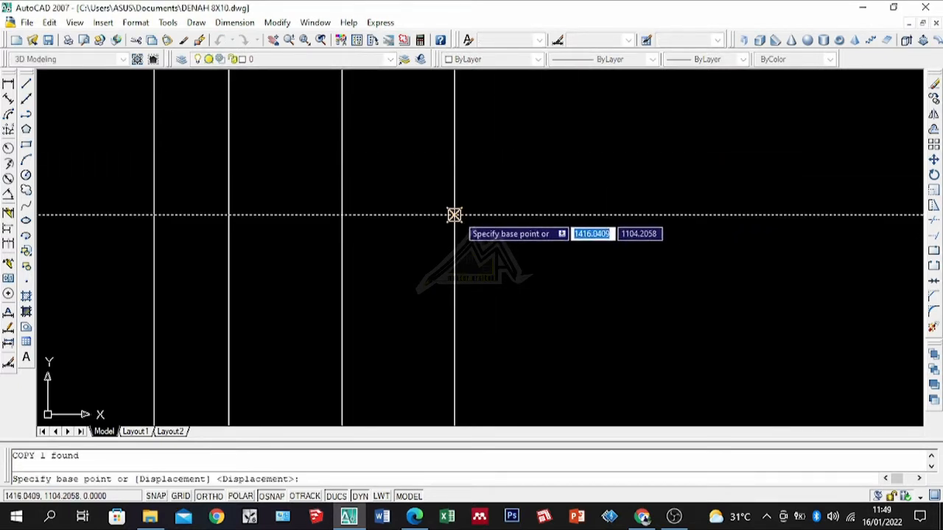
click(454, 215)
text(3)
key(Return)
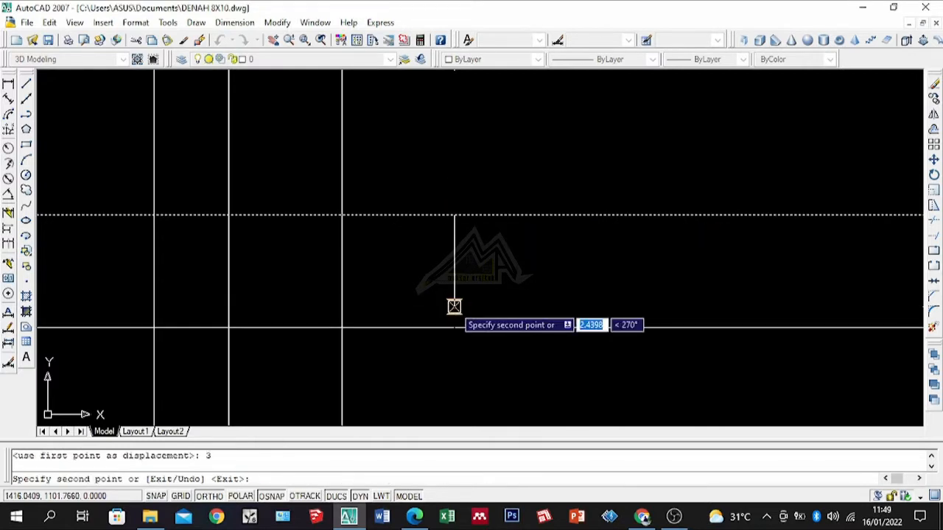
scroll(471, 246, down, 2)
key(Return)
Copy the second horizontal construction line another 3 units downward.
scroll(486, 243, up, 2)
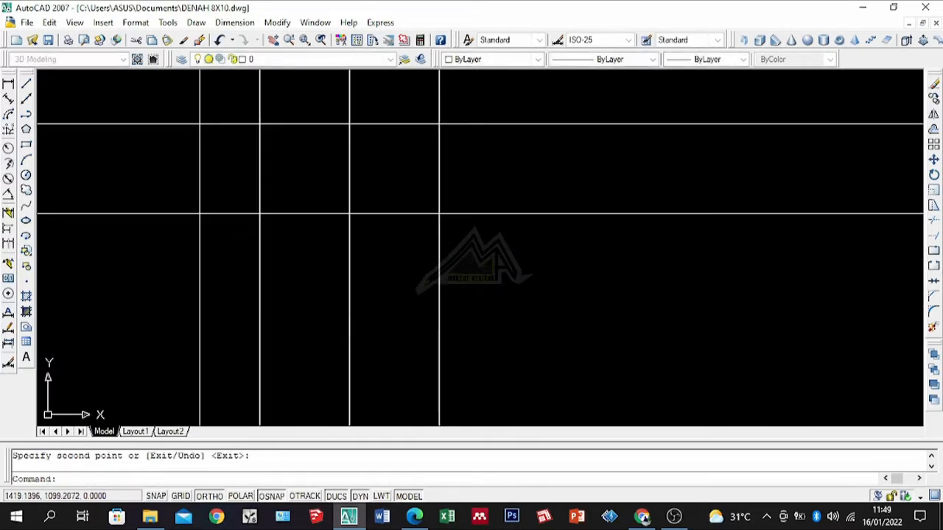
click(569, 199)
click(528, 261)
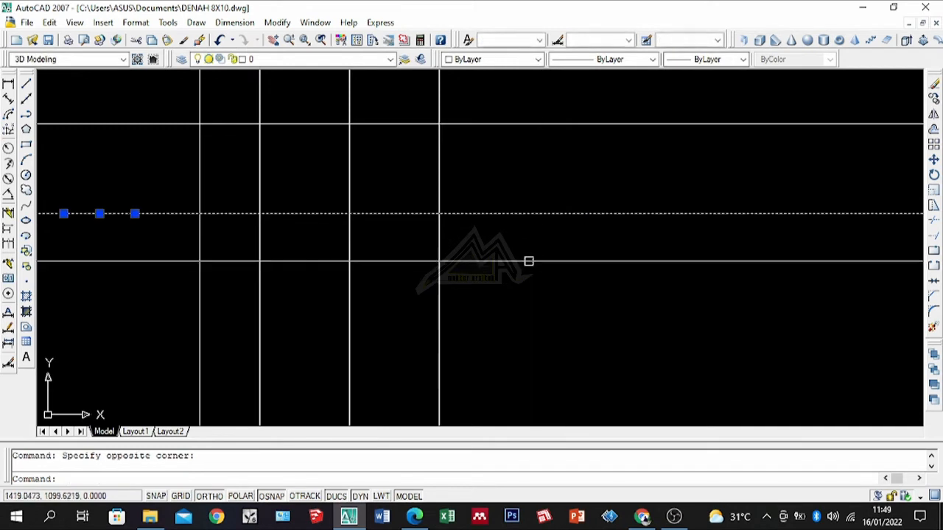
text(co)
key(Return)
click(440, 215)
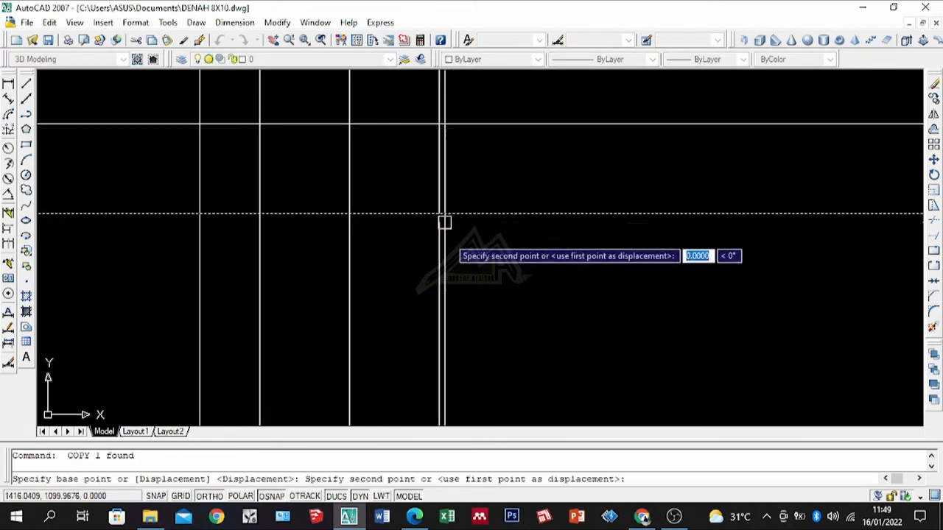
text(3)
key(Return)
key(Return)
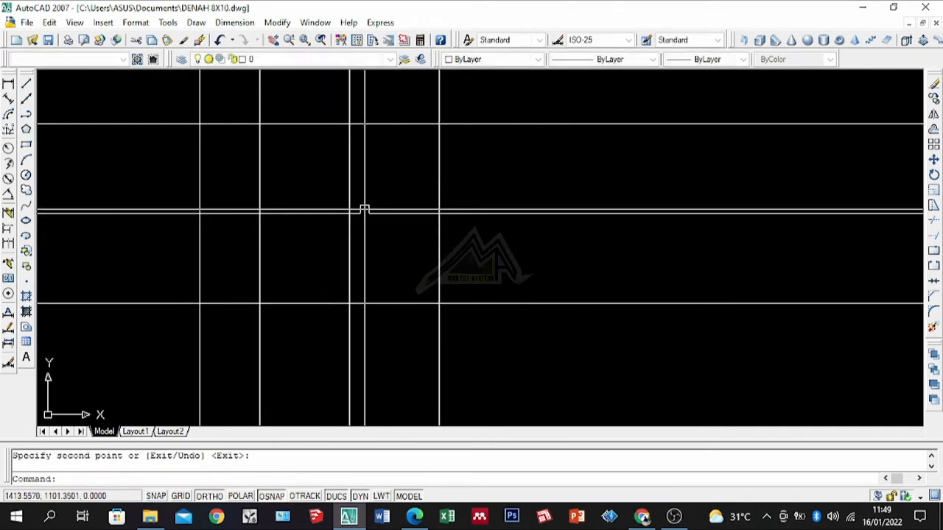
Copy the third horizontal construction line 3.6 units downward.
scroll(364, 209, down, 4)
scroll(407, 302, up, 3)
click(490, 160)
click(398, 218)
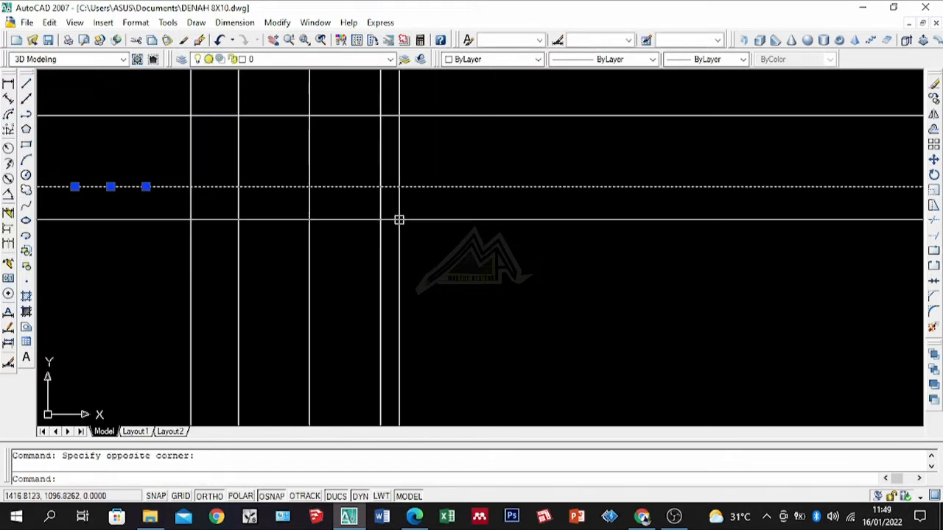
text(co)
key(Return)
click(378, 190)
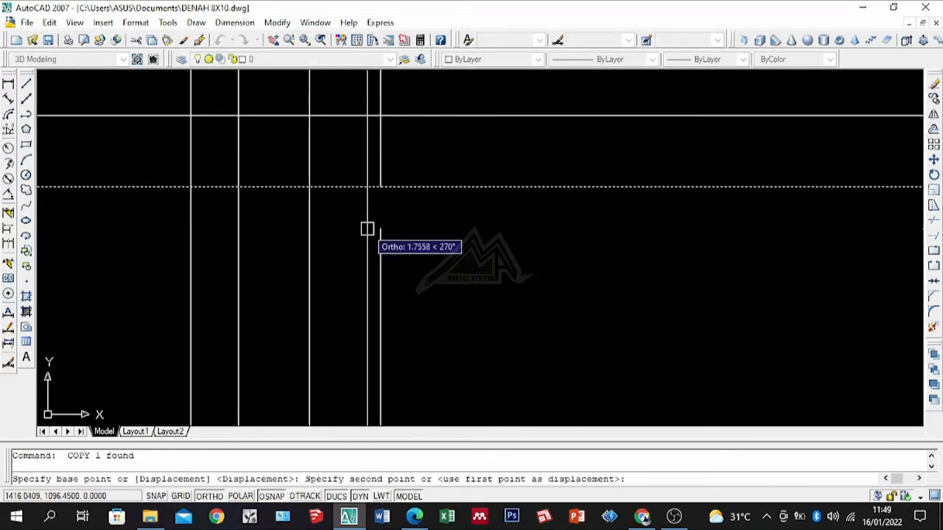
text(3.6)
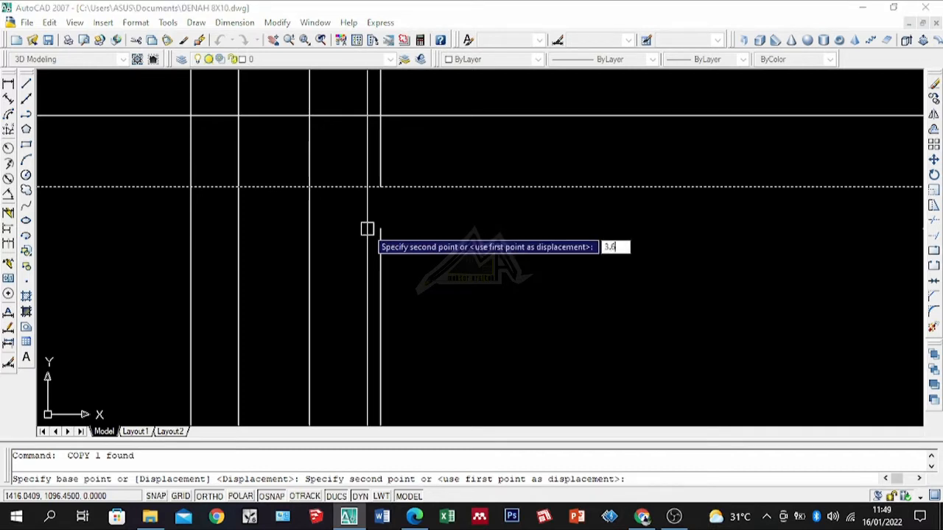
key(Return)
key(Return)
Copy the fourth horizontal construction line 1 unit downward.
scroll(407, 196, down, 4)
scroll(417, 250, up, 3)
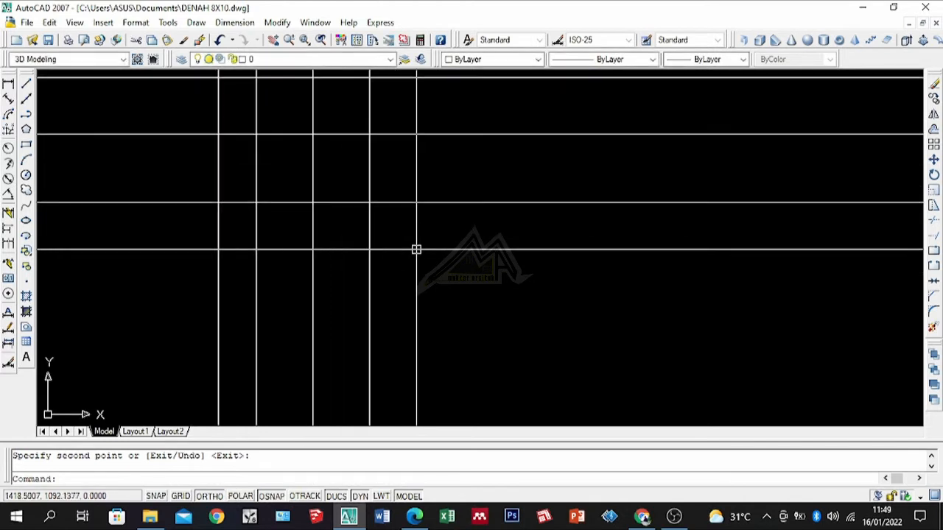
click(489, 196)
click(410, 260)
key(Return)
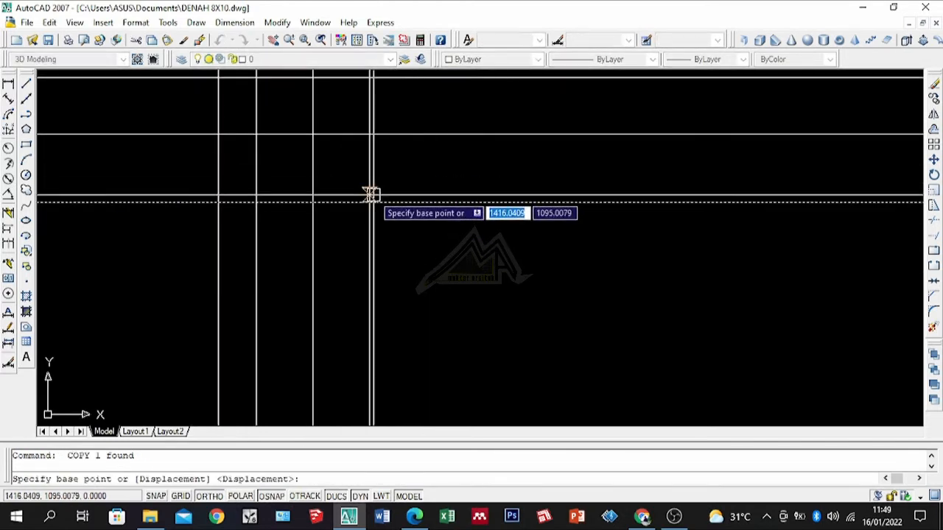
click(369, 201)
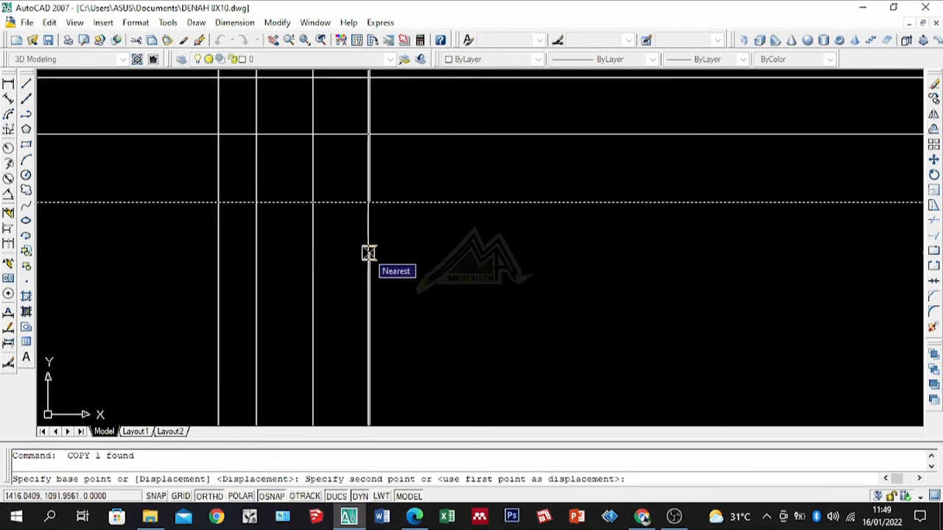
text(1)
key(Return)
key(Return)
Trim all horizontal lines beyond the rightmost vertical line, using that line as the cutting edge.
scroll(416, 253, down, 4)
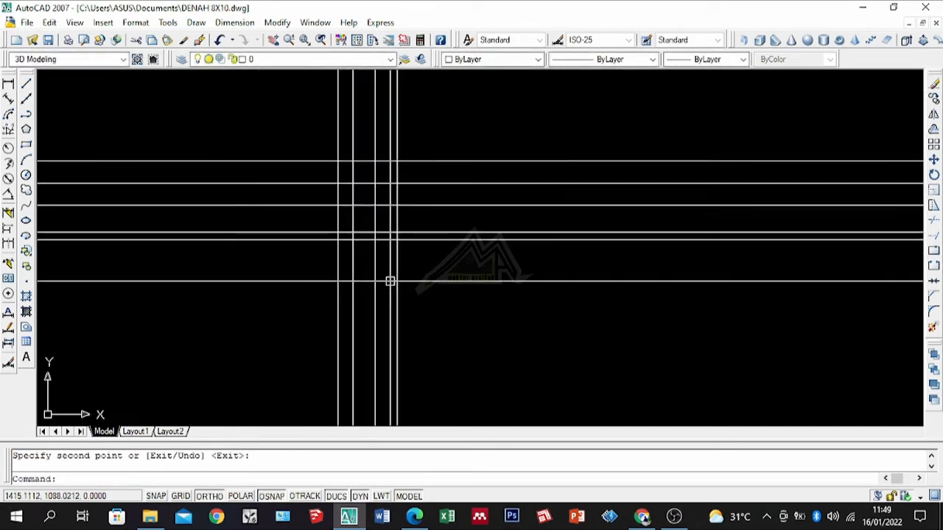
scroll(384, 145, up, 3)
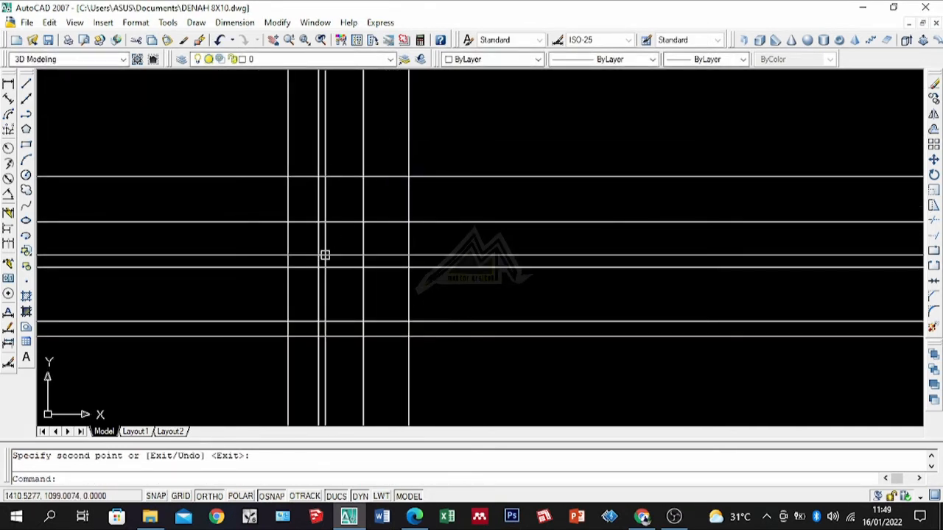
text(tr)
key(Return)
click(354, 237)
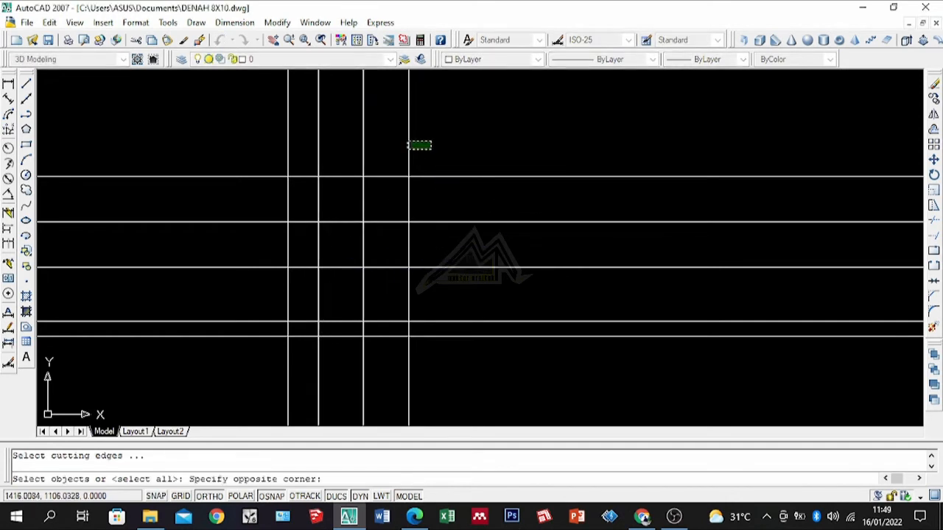
click(407, 151)
key(Return)
click(536, 137)
click(497, 358)
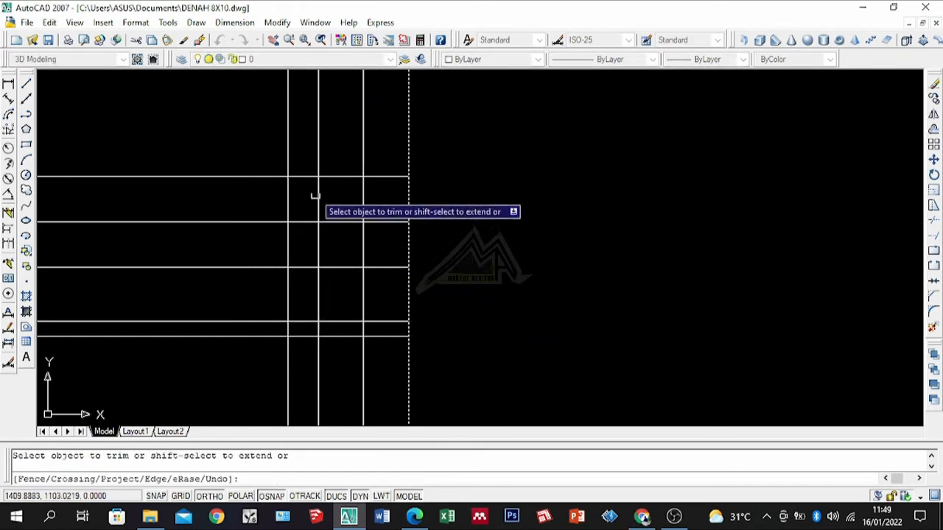
Trim all horizontal lines beyond the leftmost vertical line, using that line as the cutting edge.
key(Return)
click(288, 160)
key(Return)
click(254, 151)
click(175, 345)
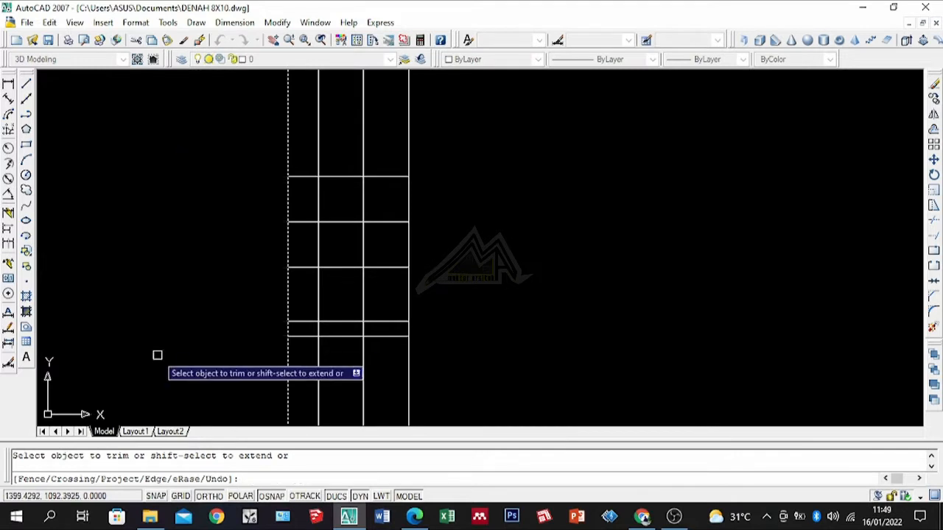
key(Return)
Trim the vertical lines extending above the uppermost horizontal line.
click(341, 170)
click(342, 176)
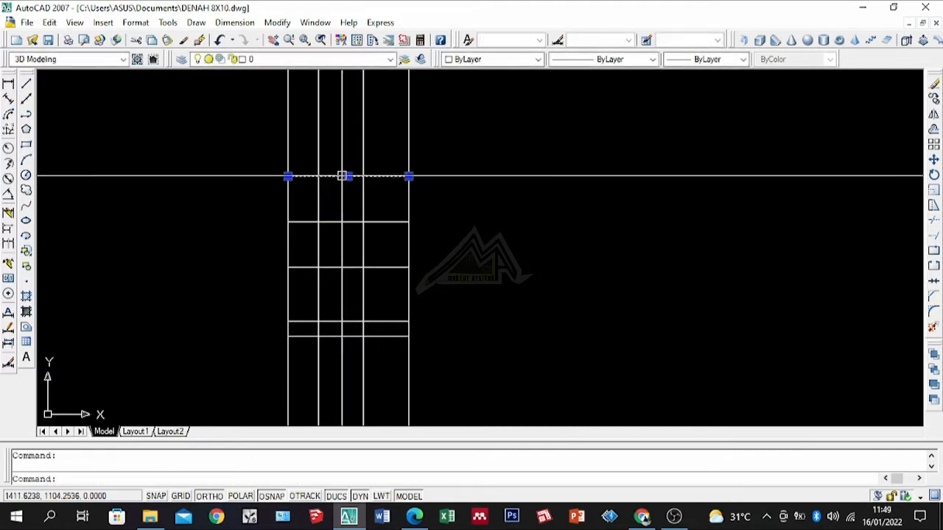
key(Return)
click(450, 142)
click(168, 145)
key(Return)
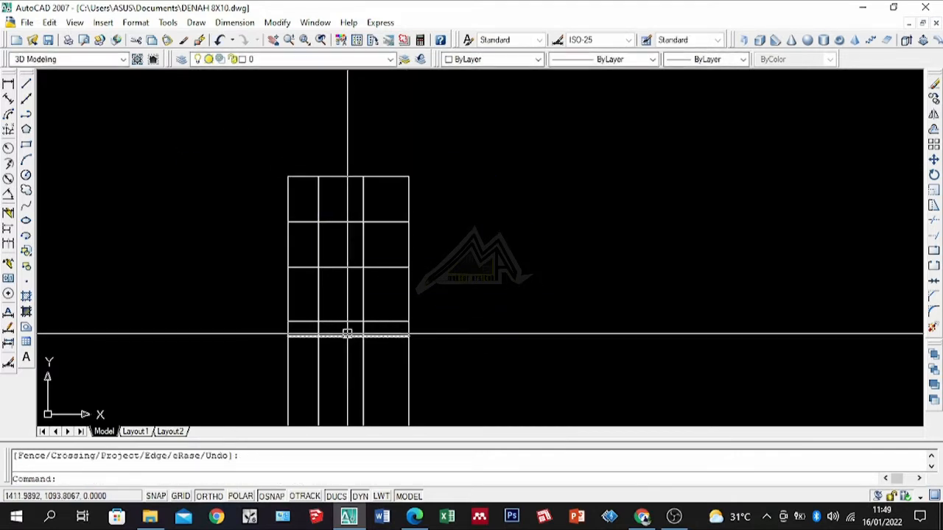
Trim the vertical lines extending below the lowest horizontal line.
click(347, 335)
key(Return)
click(448, 361)
click(327, 368)
key(Return)
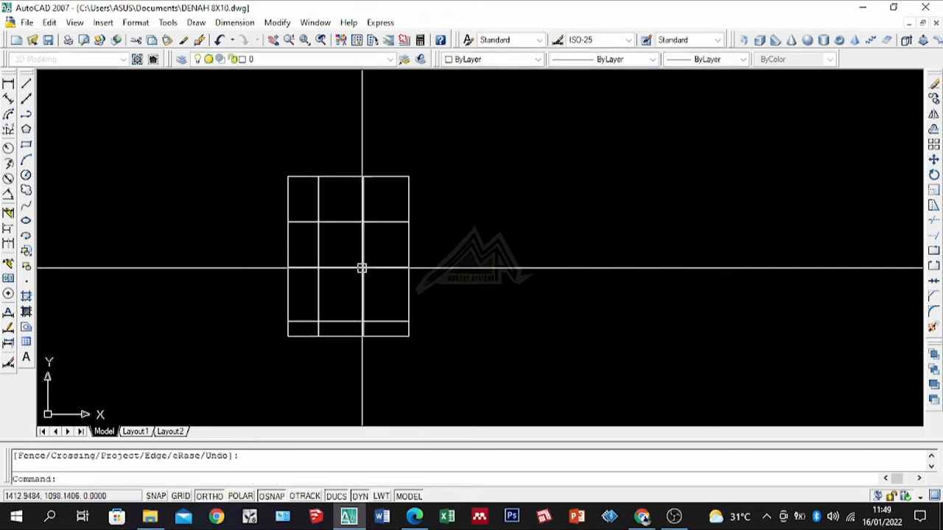
scroll(368, 267, up, 5)
scroll(388, 265, down, 4)
scroll(332, 184, up, 2)
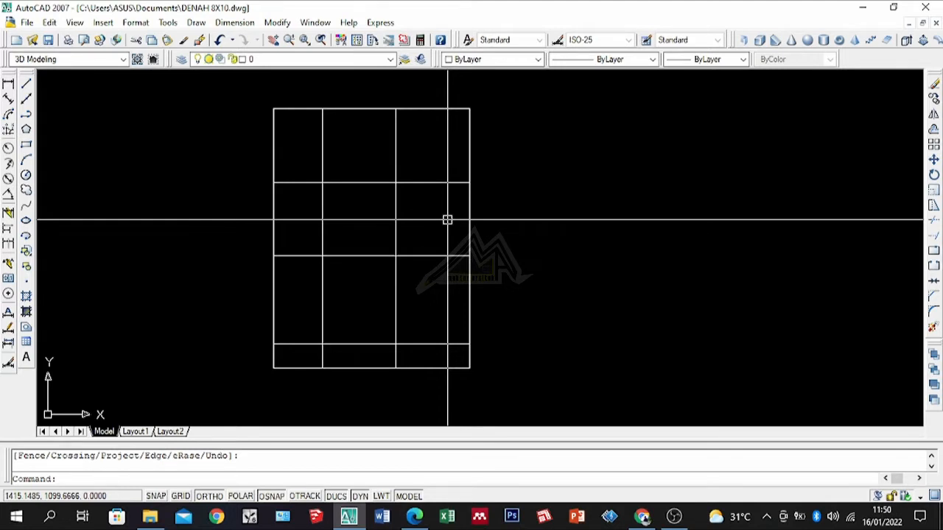
scroll(450, 220, down, 2)
scroll(425, 315, up, 2)
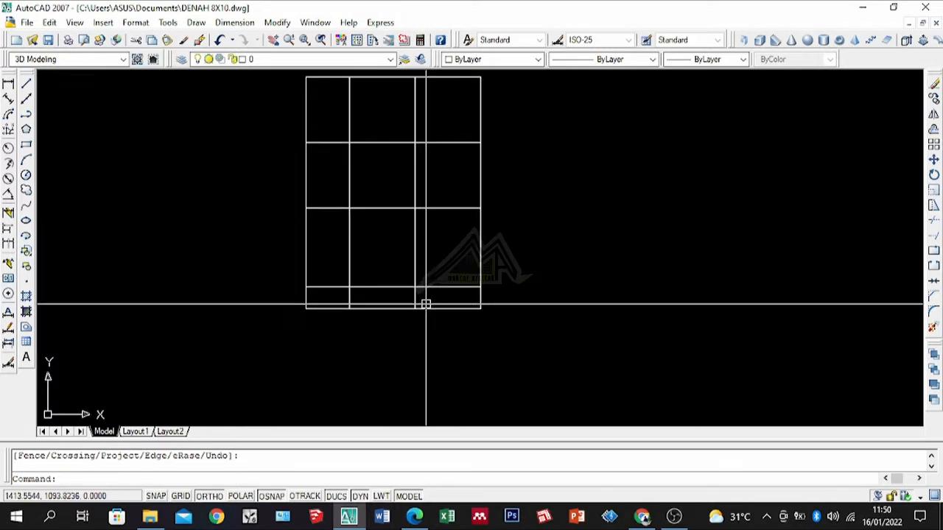
scroll(324, 132, up, 3)
scroll(341, 91, down, 4)
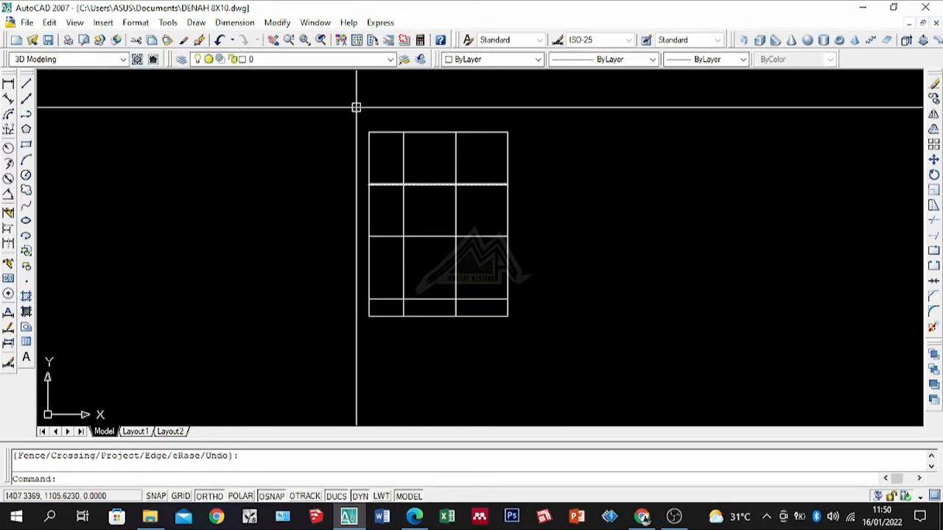
Offset the uppermost horizontal line of the grid downward by 1.5.
scroll(356, 107, up, 2)
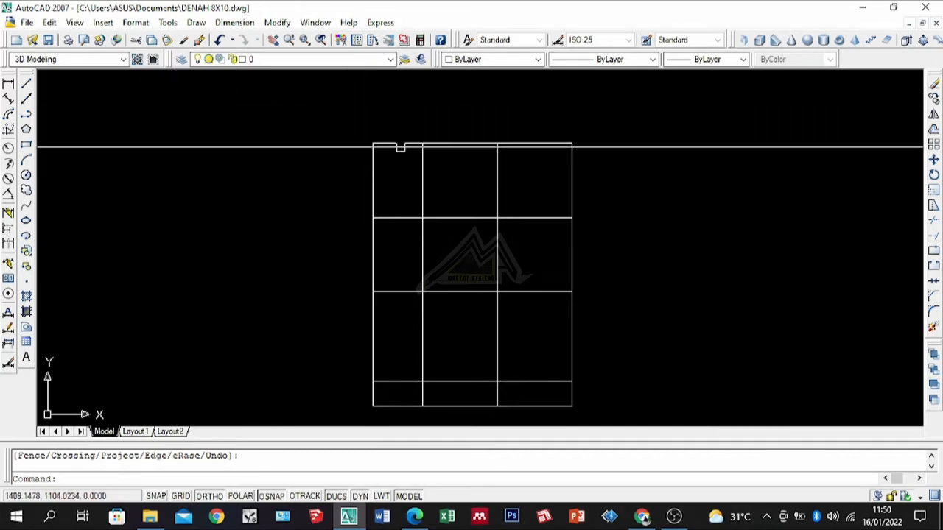
click(933, 130)
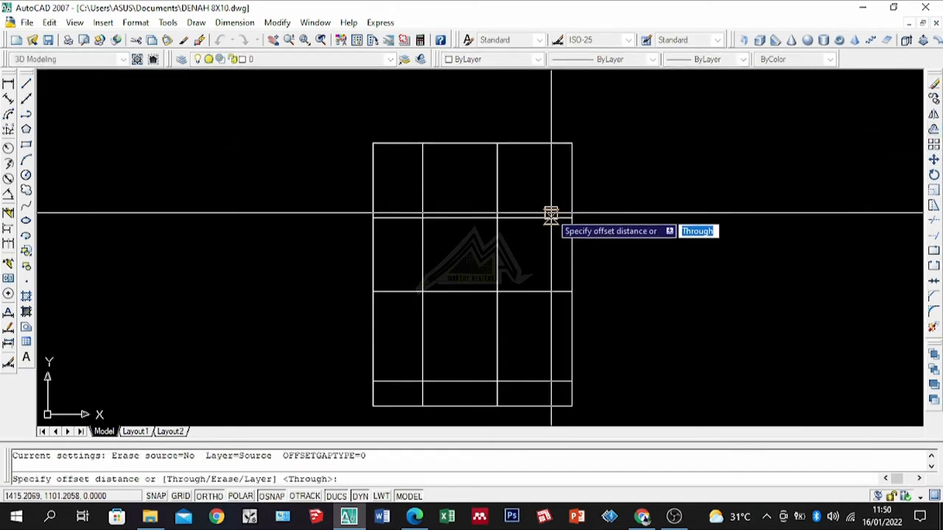
text(1)
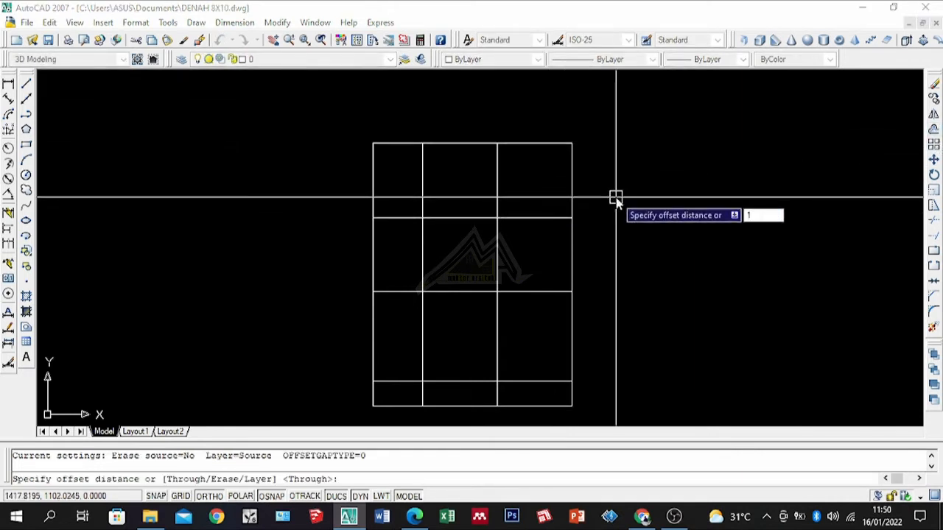
key(Return)
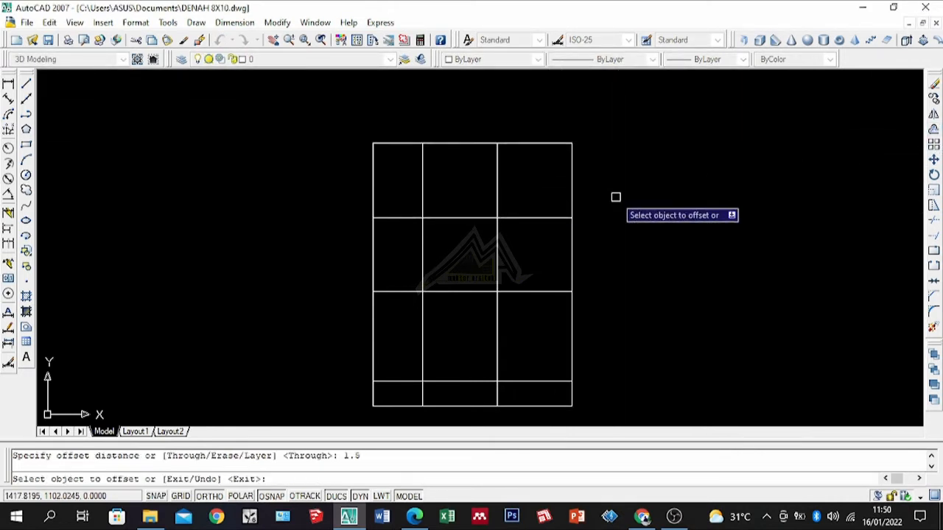
click(427, 144)
click(460, 212)
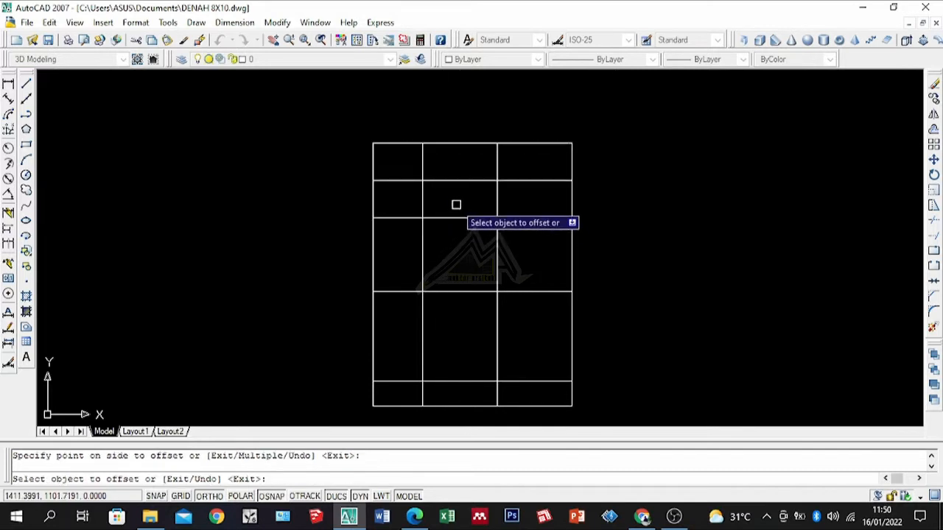
key(Return)
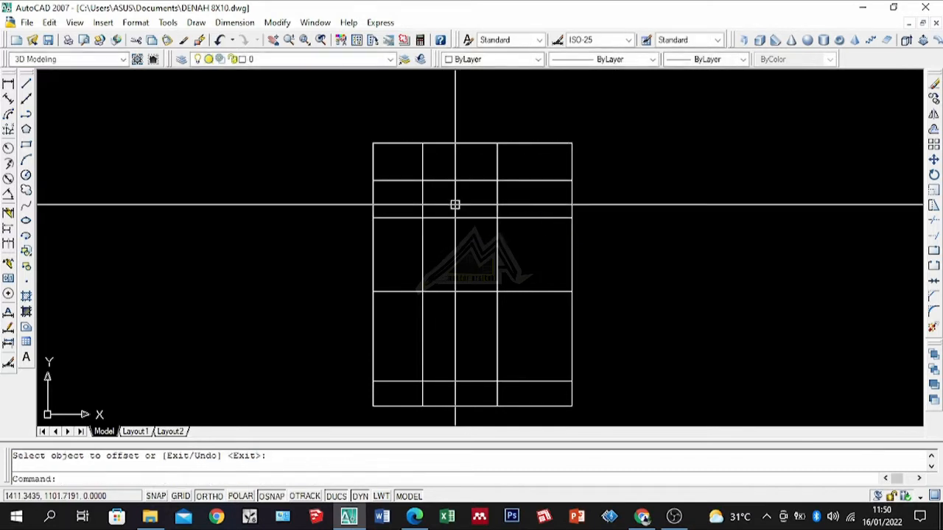
Offset the second horizontal line from the top downward by 2.5.
key(Return)
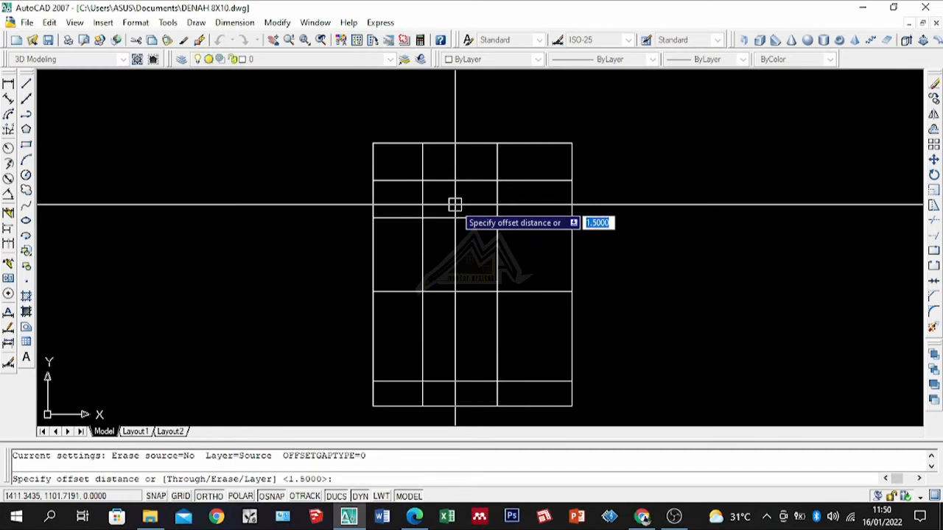
text(2.5)
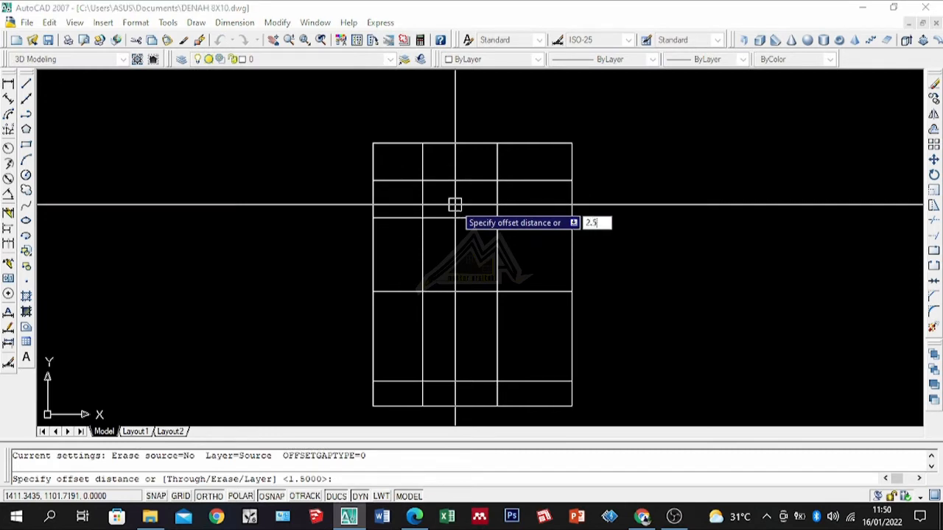
key(Return)
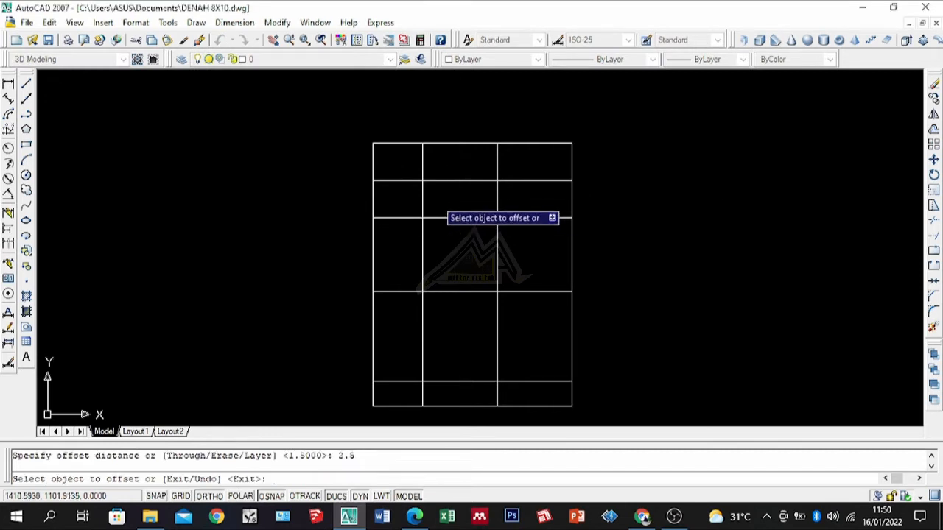
click(456, 183)
click(457, 221)
key(Return)
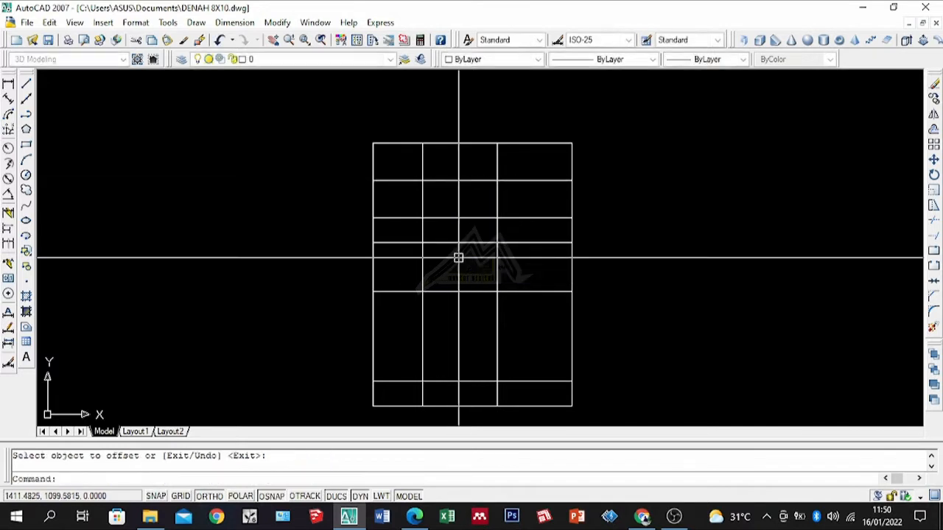
scroll(460, 243, up, 3)
scroll(465, 229, down, 4)
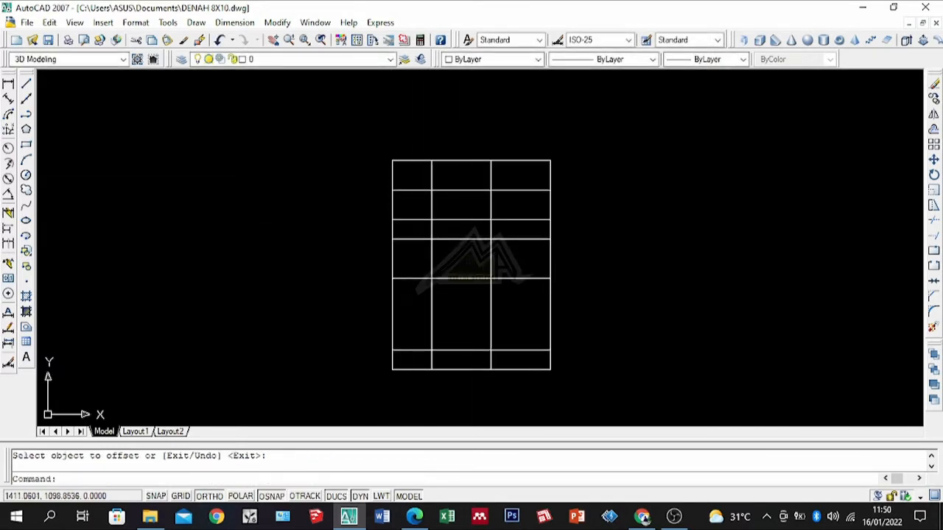
scroll(449, 268, up, 2)
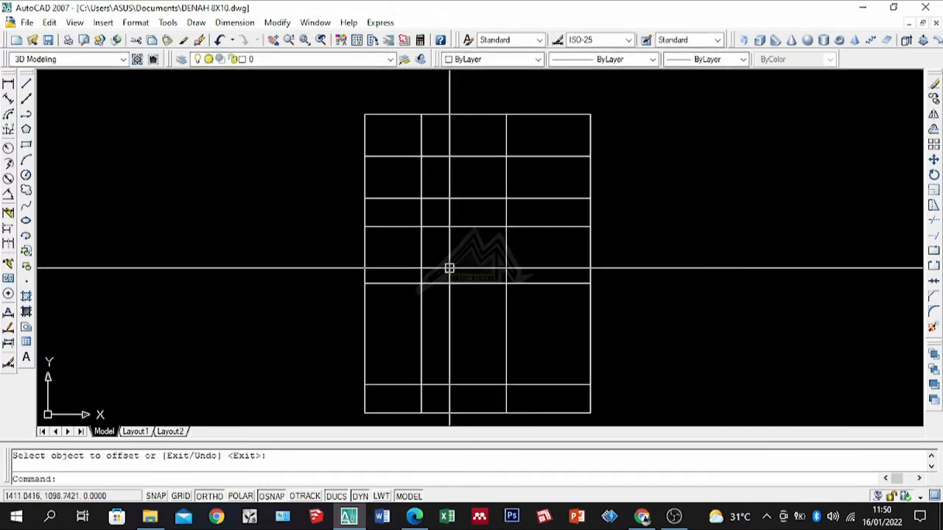
Using the second vertical line as cutting edge, trim the two offset lines right of it and the horizontal line between them left of it.
text(tr)
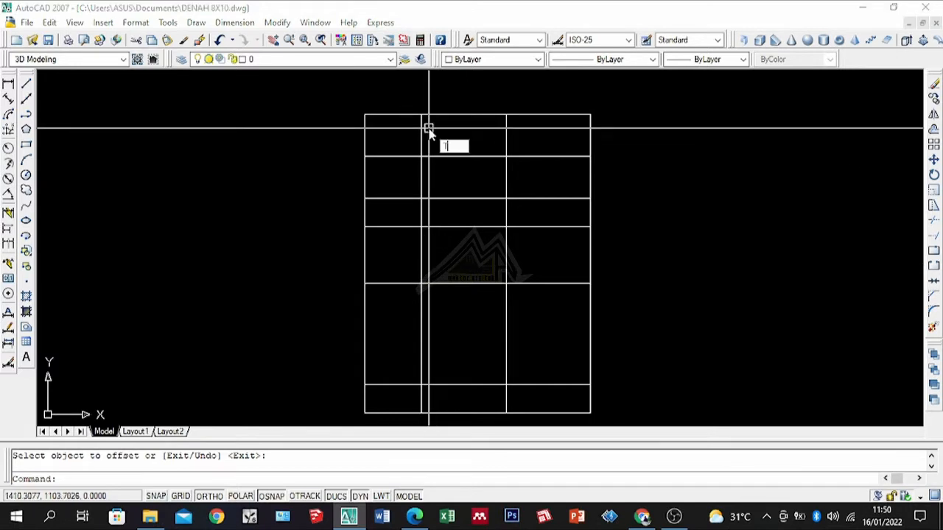
key(Return)
click(425, 136)
key(Return)
click(464, 156)
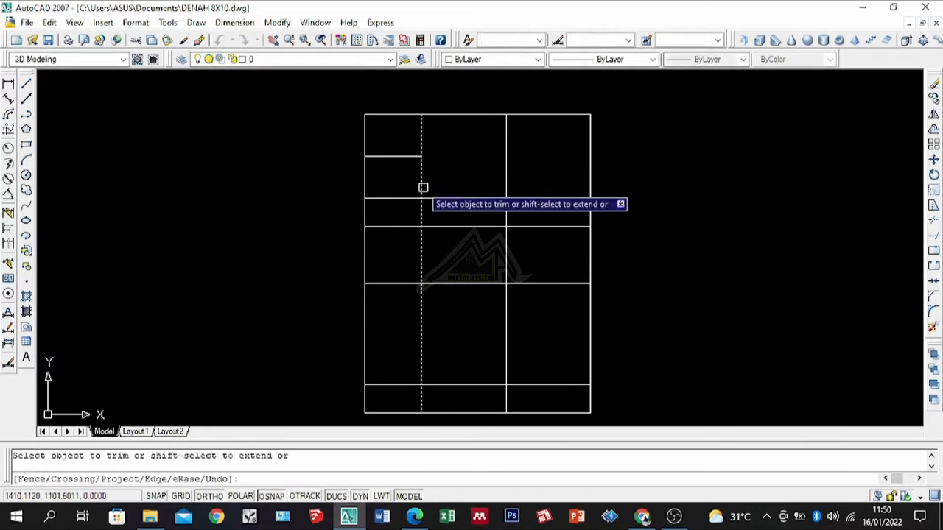
click(414, 198)
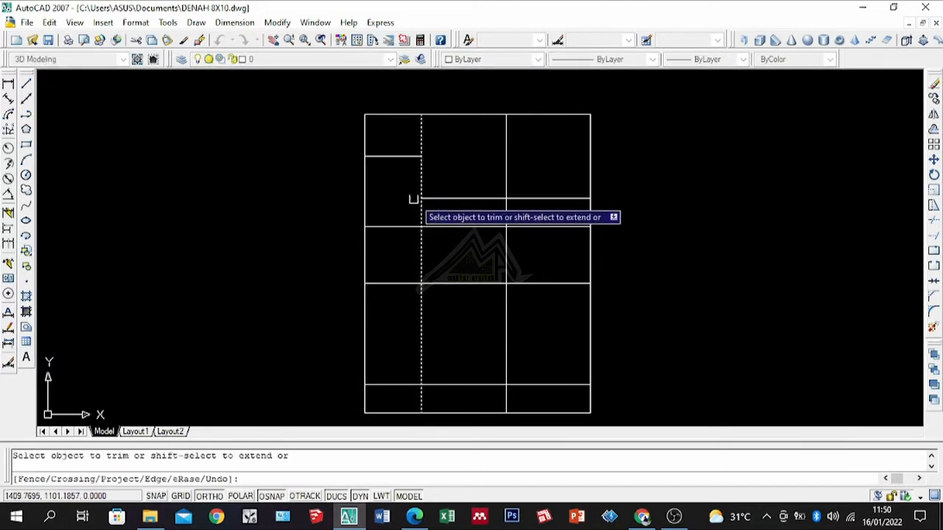
click(459, 226)
scroll(479, 224, up, 1)
key(Return)
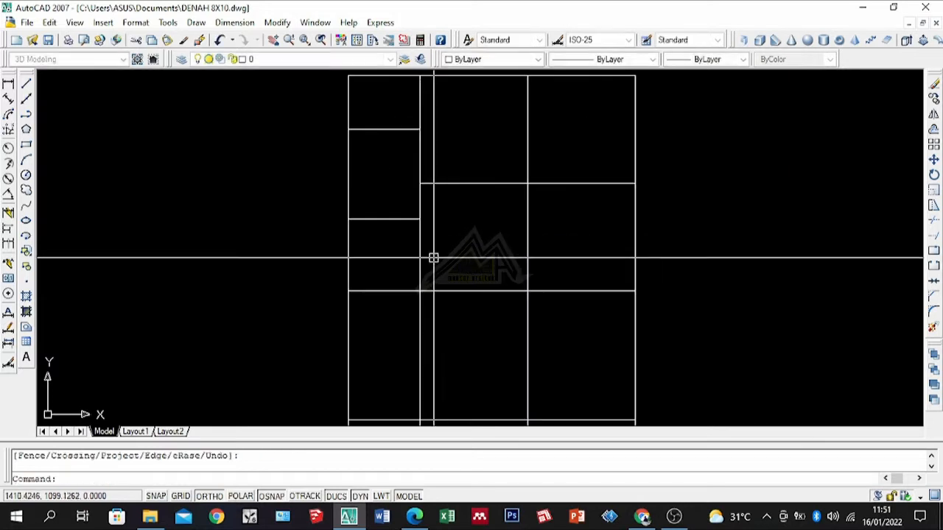
Trim the two lower interior horizontal lines on the left side of the second vertical line.
click(421, 257)
scroll(454, 202, down, 1)
middle_drag(435, 289, 442, 244)
text(tr)
key(Return)
click(419, 217)
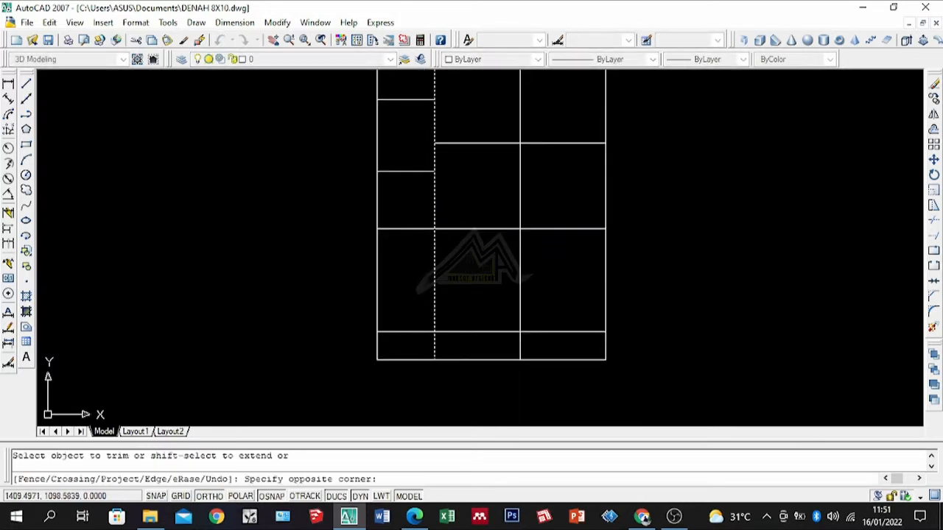
click(408, 348)
key(Return)
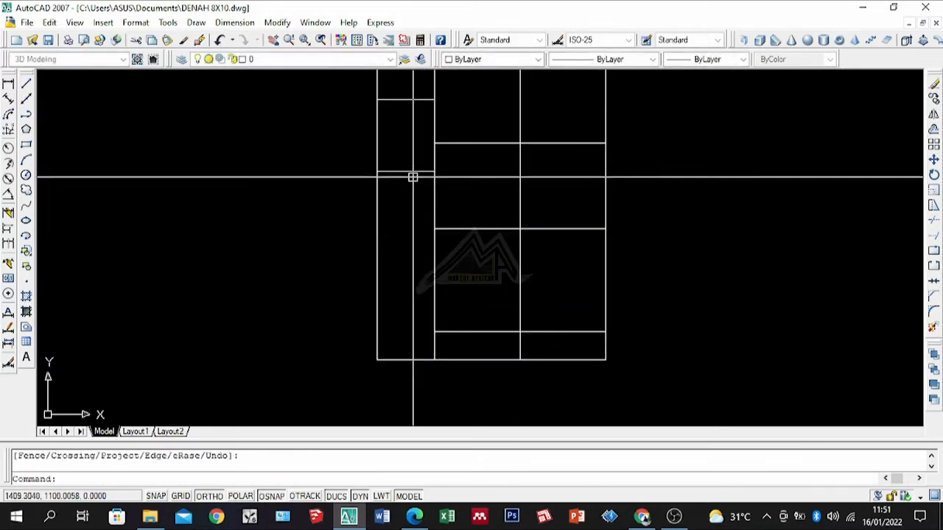
Trim the leftmost vertical line below the lower offset line, using that offset line as the cutting edge.
click(413, 173)
text(tr)
key(Return)
click(377, 218)
key(Return)
Try to trim the lowest horizontal line's leftover stub against the second vertical line.
click(435, 305)
text(tr)
key(Return)
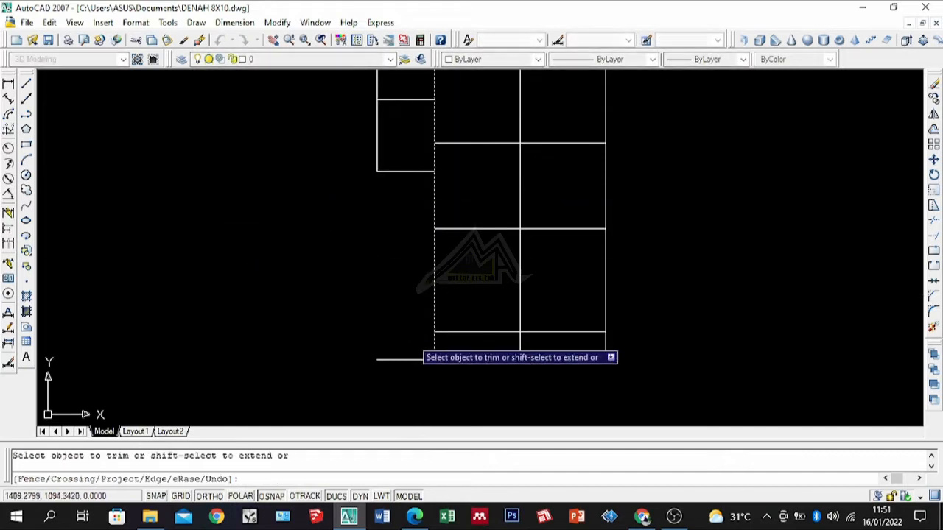
key(Return)
click(451, 283)
click(400, 305)
text(tr)
key(Return)
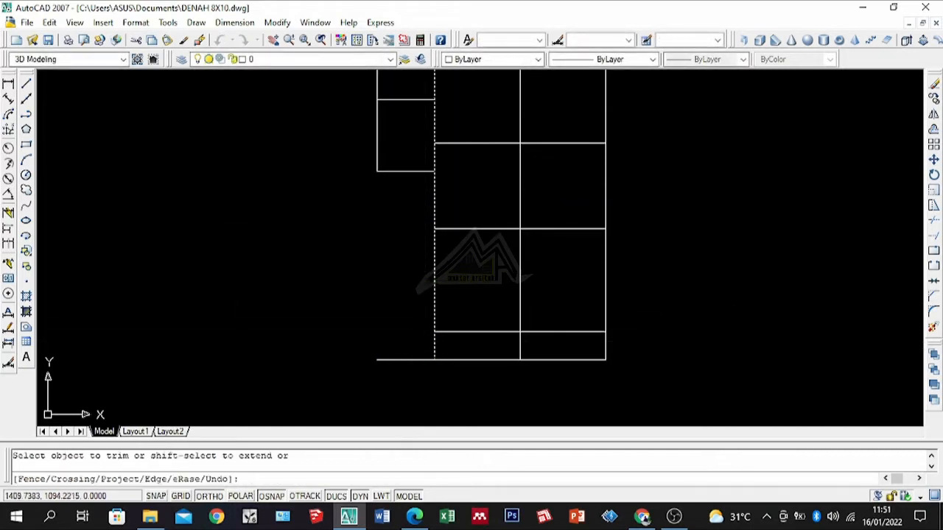
key(Return)
Trim the lowest horizontal line back to the lower end of the outline's left vertical line.
scroll(353, 252, down, 6)
scroll(446, 267, up, 5)
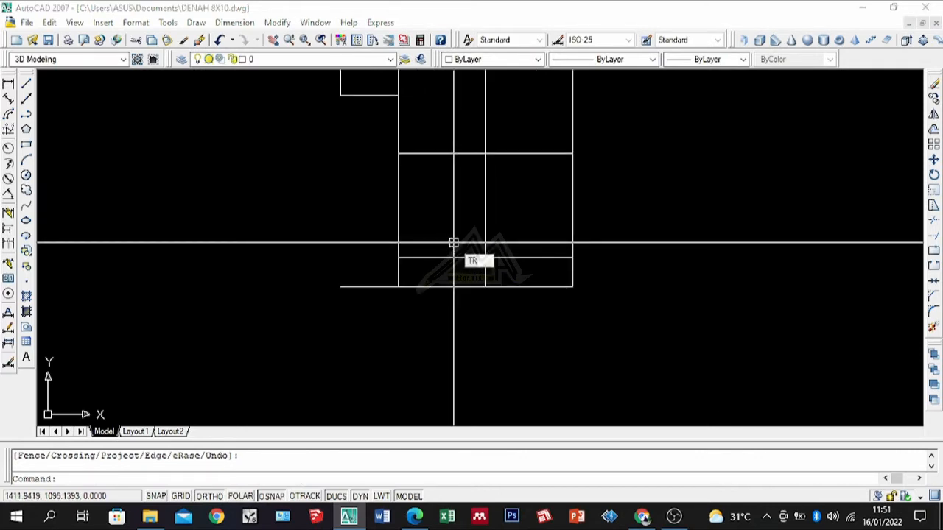
key(Return)
click(440, 213)
click(361, 249)
key(Return)
click(381, 286)
key(Return)
scroll(284, 207, down, 4)
scroll(401, 210, up, 4)
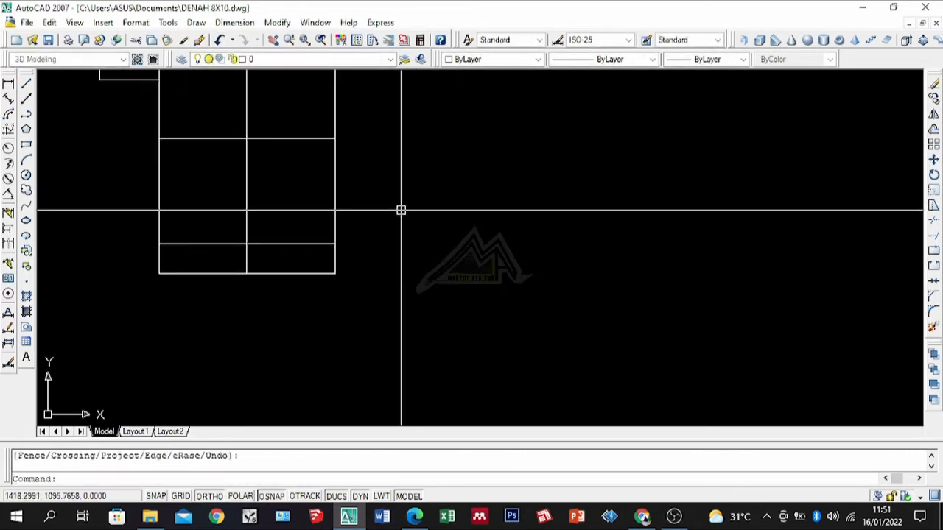
scroll(460, 213, down, 4)
scroll(397, 254, up, 3)
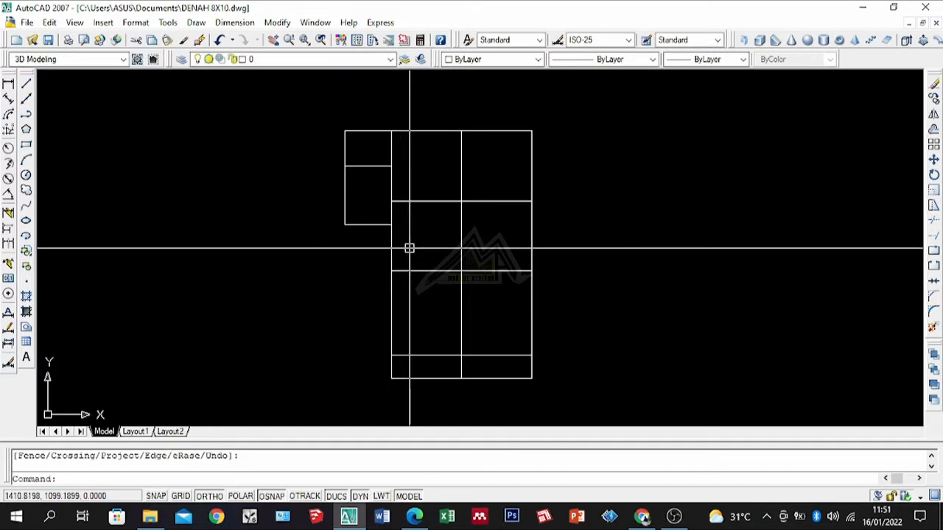
Draw a 0.15 by 0.15 rectangle in the empty area below the small left bay of the plan.
click(26, 145)
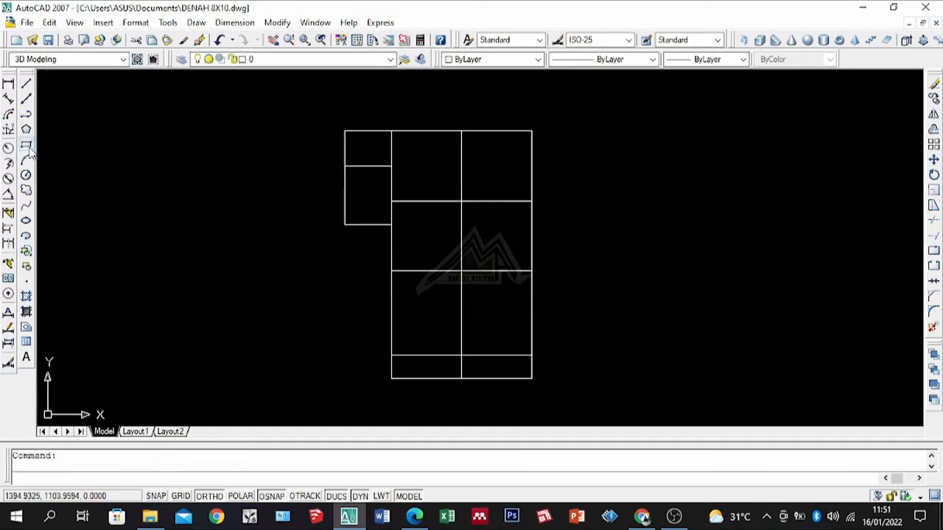
scroll(361, 233, up, 3)
click(338, 252)
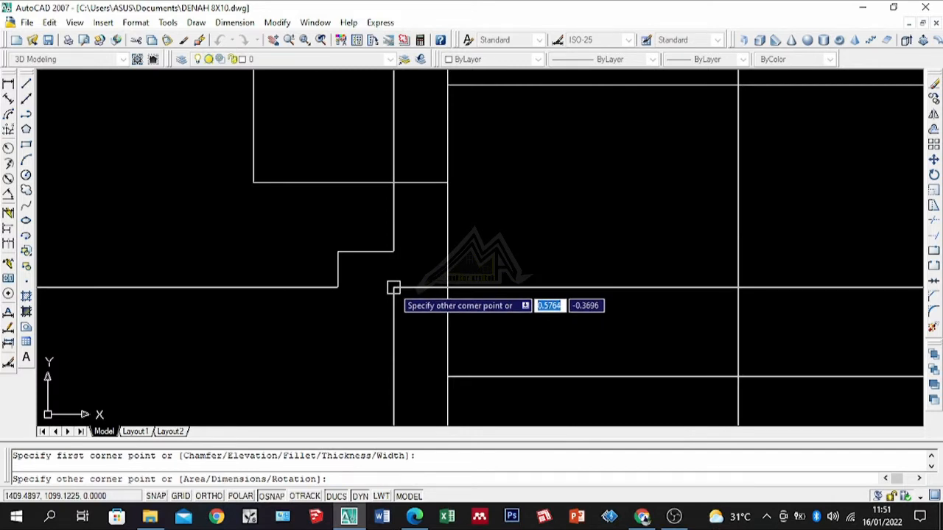
text(.15)
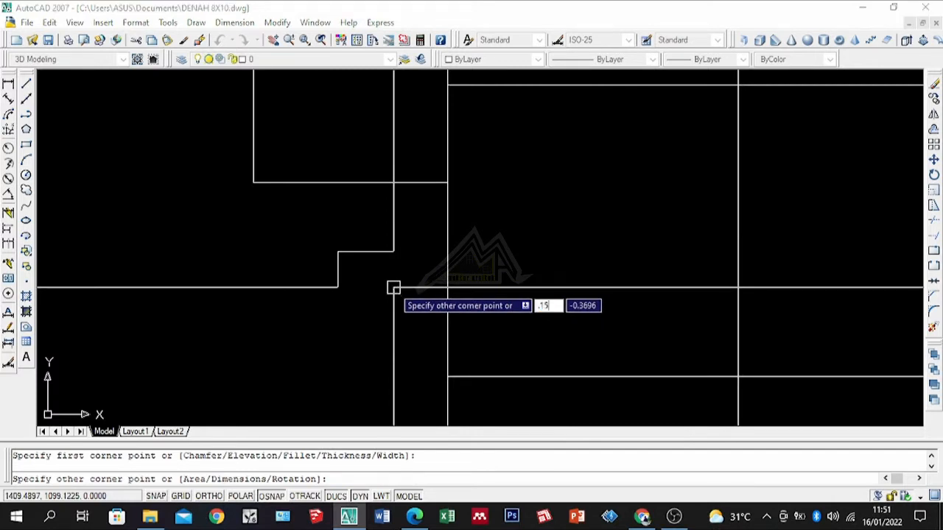
key(Tab)
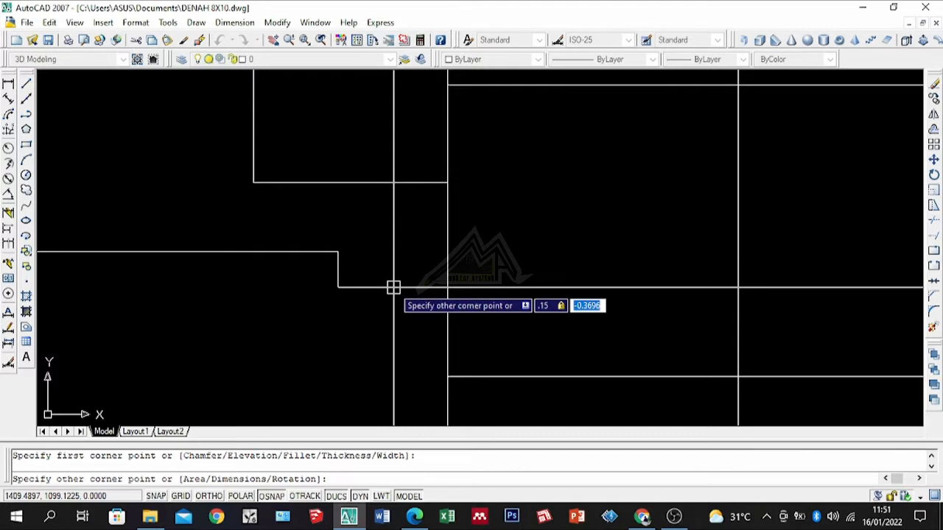
text(.15)
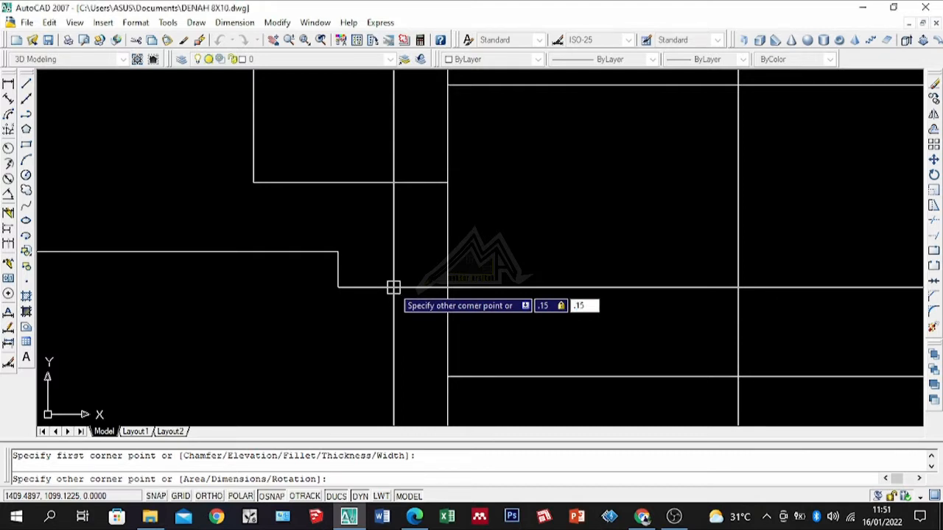
key(Return)
Draw two crossing diagonal lines between the opposite corners of the small square.
scroll(356, 240, up, 6)
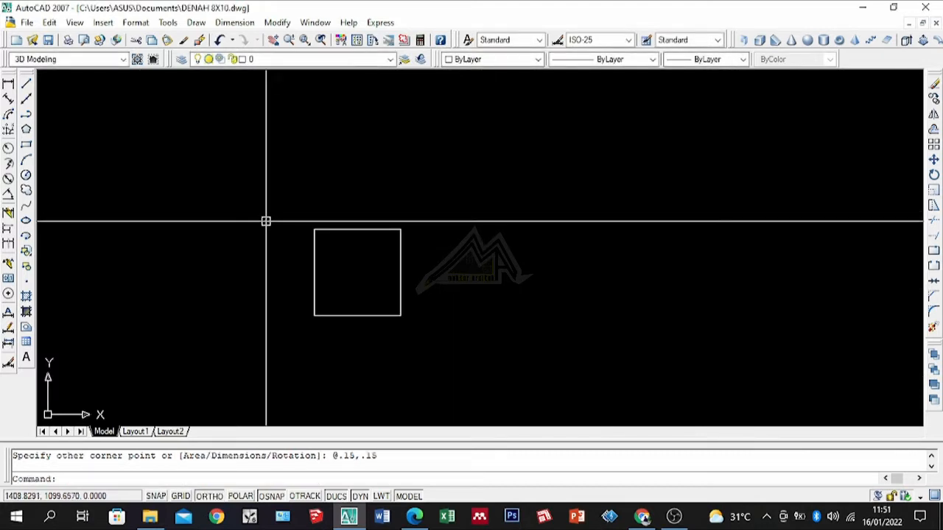
text(l)
key(Return)
click(315, 229)
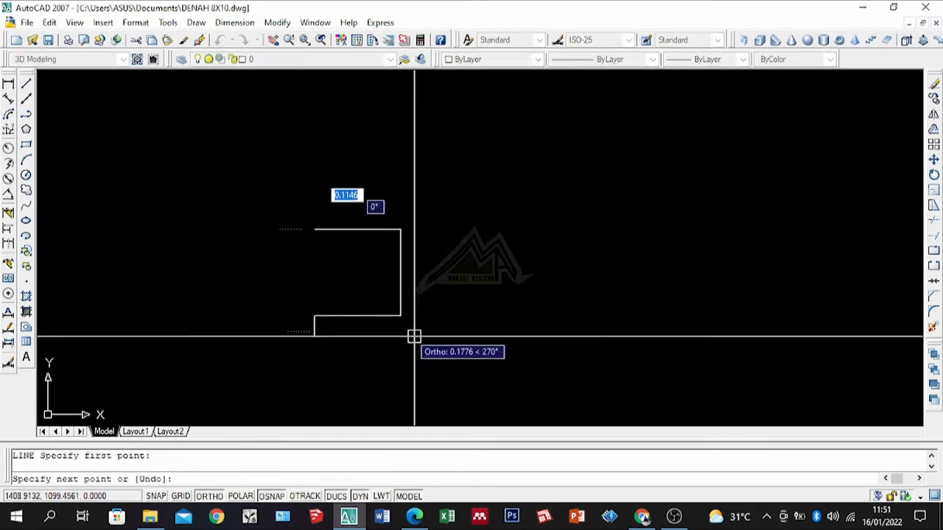
click(402, 317)
key(Return)
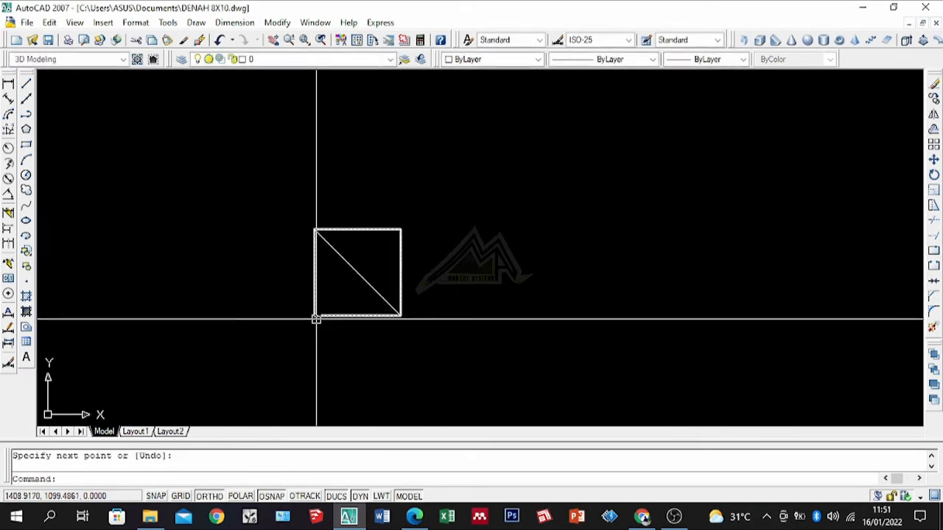
key(Return)
click(315, 317)
click(399, 232)
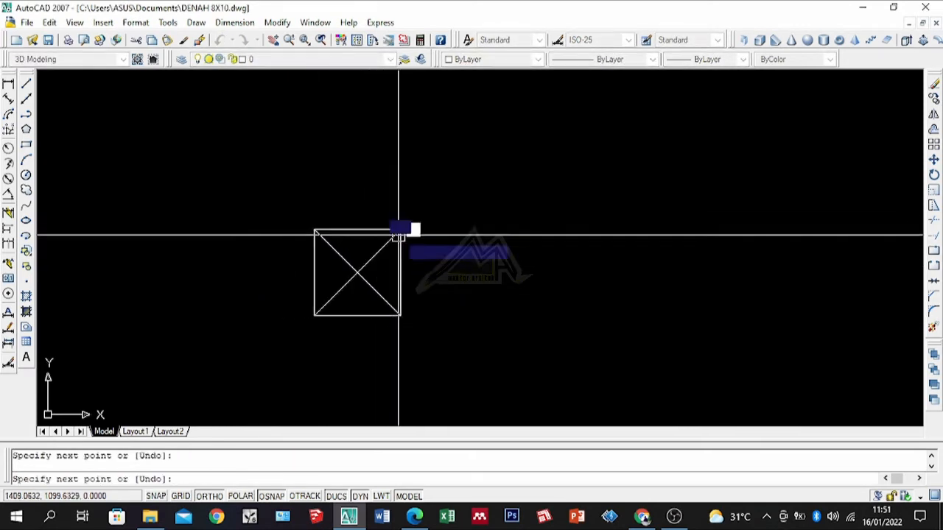
key(Return)
Convert the small square and its two diagonals into a block named ER.
scroll(365, 291, down, 2)
click(442, 242)
click(238, 341)
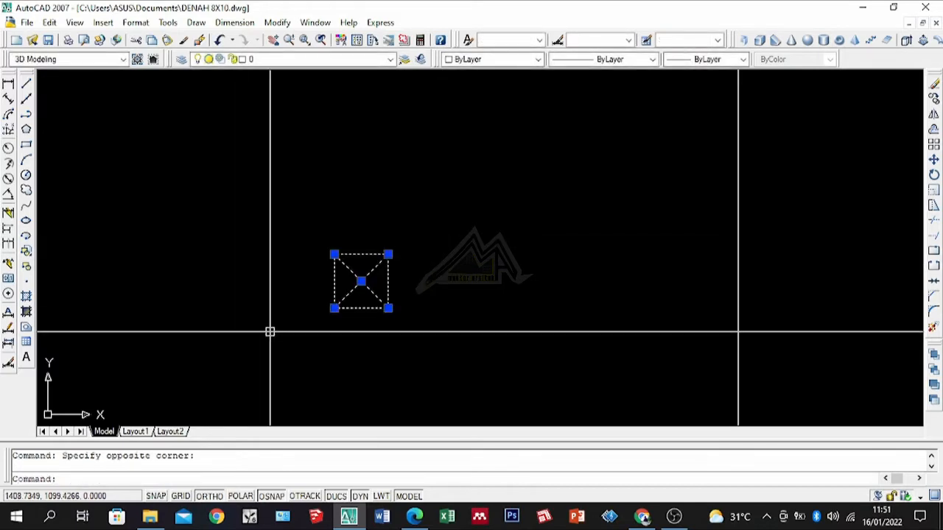
key(Return)
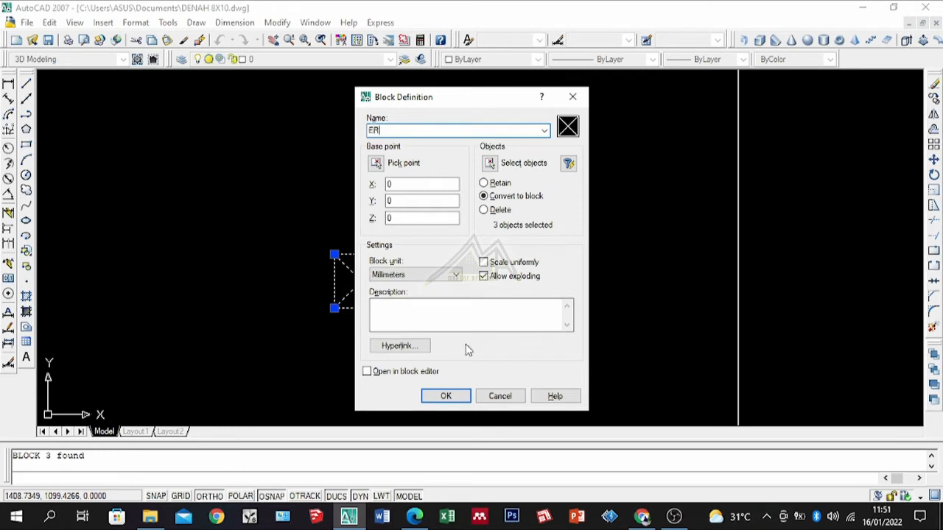
click(446, 398)
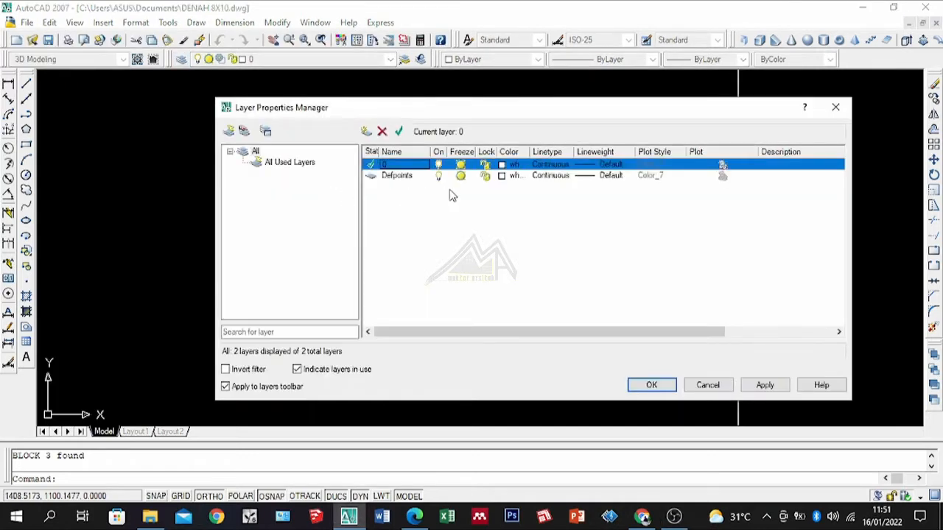
Create a new layer named K 15 and give it index color 146.
click(366, 133)
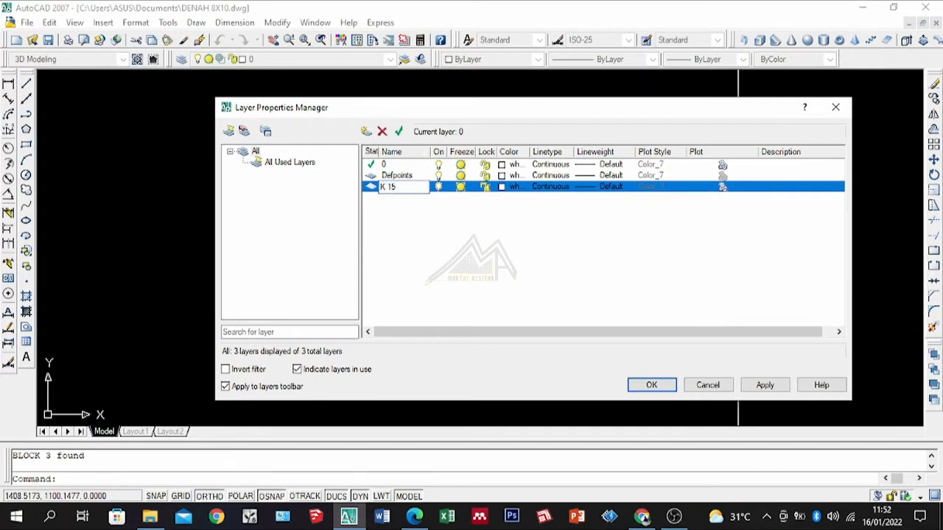
click(502, 187)
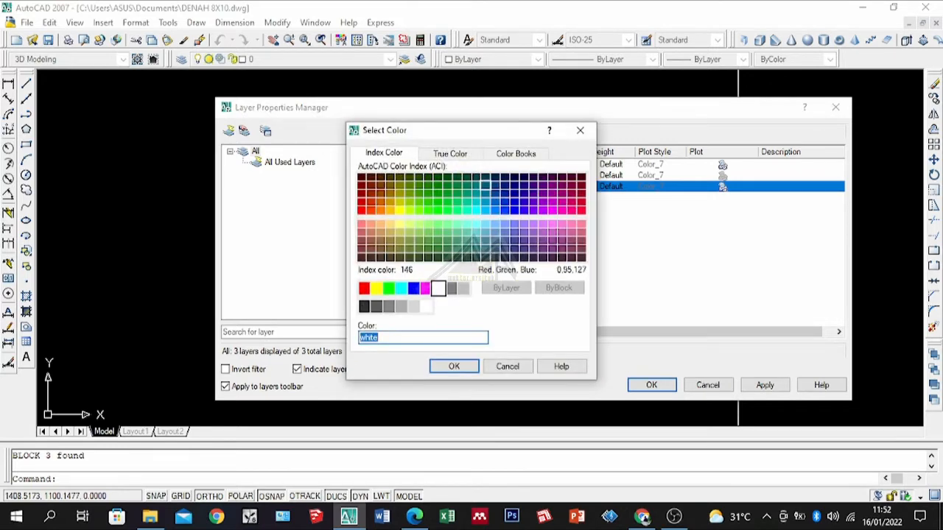
click(454, 367)
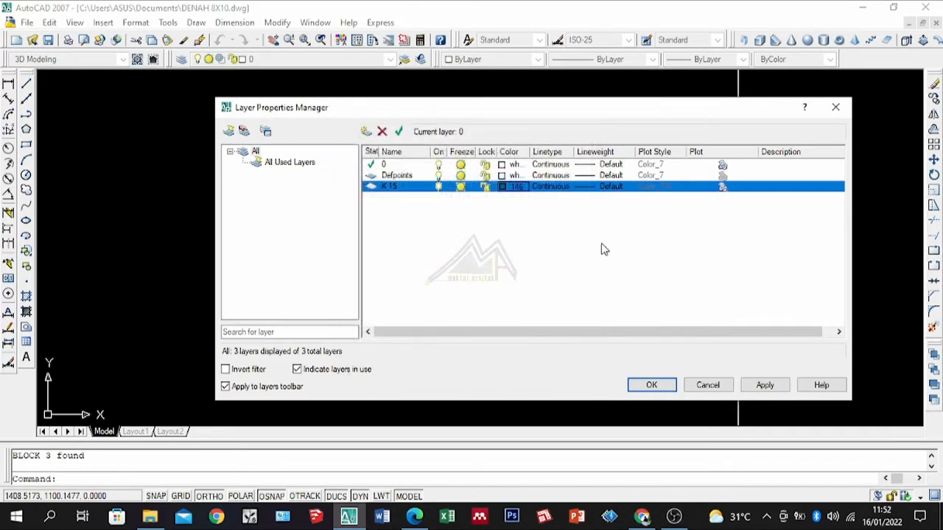
click(652, 385)
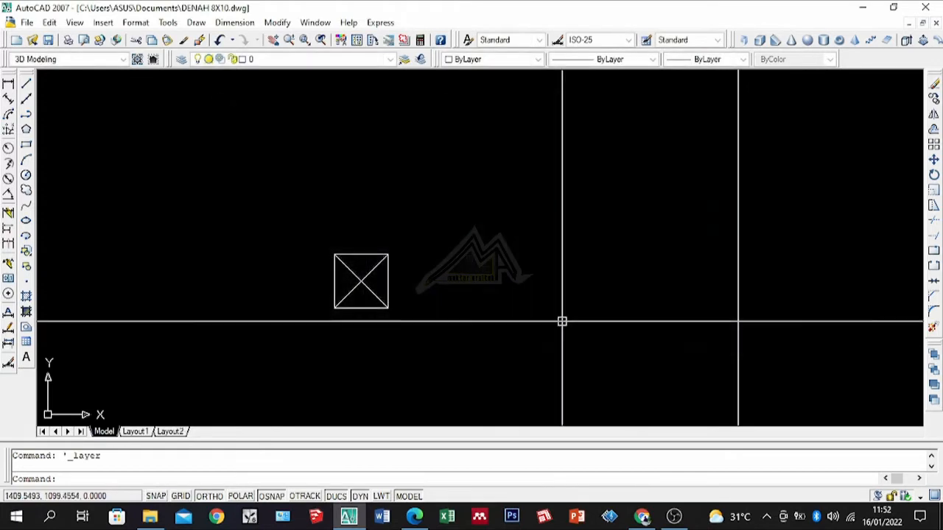
Assign the small crossed-square column block to layer K 15.
click(454, 227)
click(354, 295)
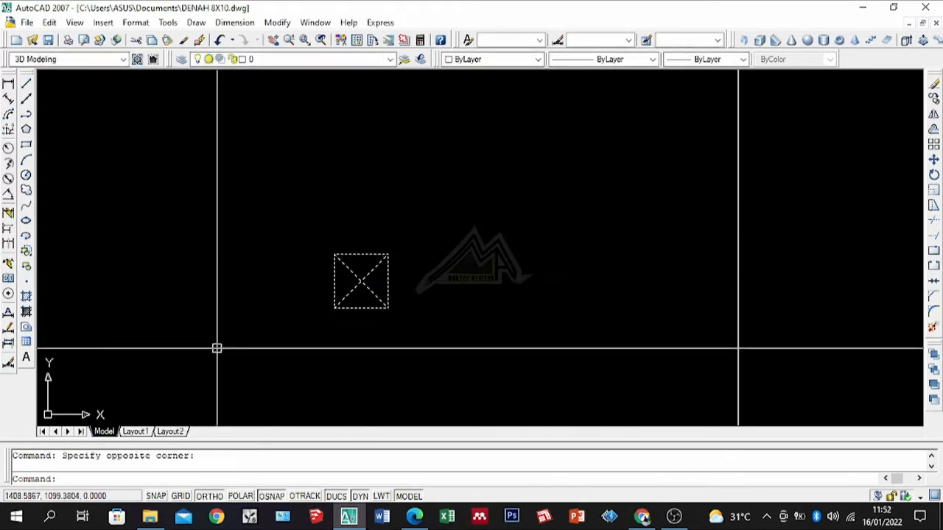
click(391, 60)
click(277, 98)
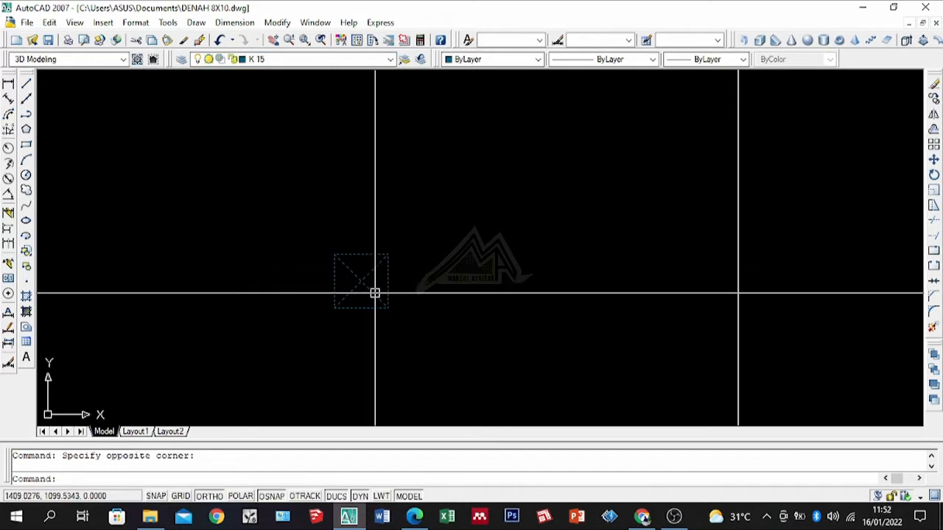
Move the column block by its centre onto the upper-left corner of the floor plan.
scroll(375, 293, up, 2)
text(m)
key(Return)
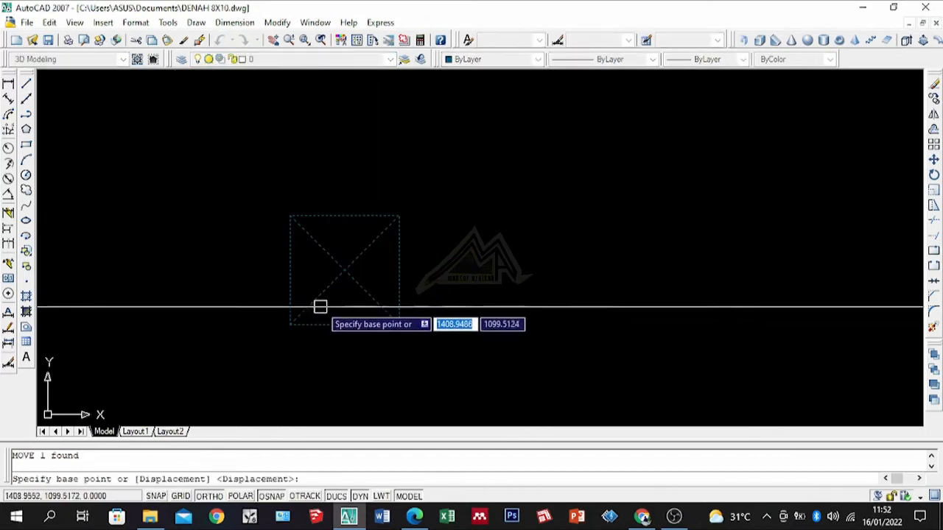
click(343, 270)
scroll(358, 329, up, 4)
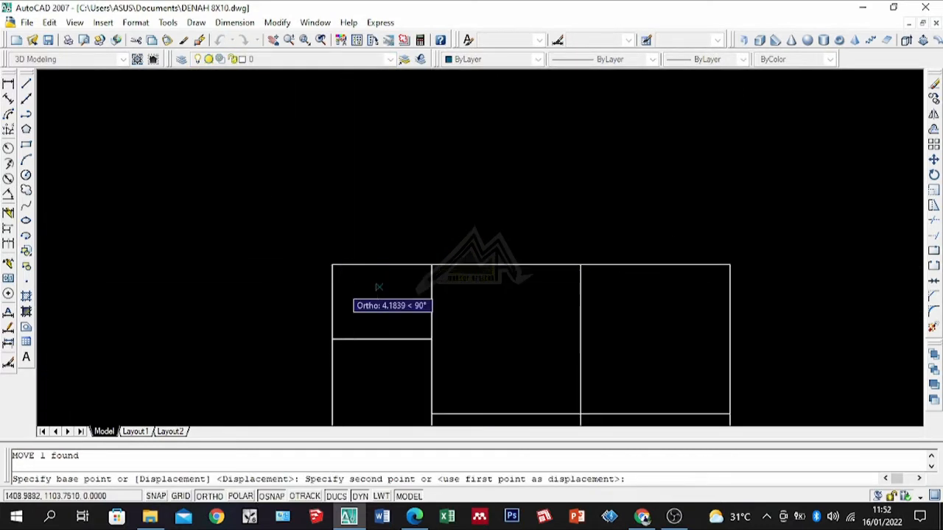
click(146, 210)
Copy the column block by its centre to the other three grid intersections along the plan's top edge.
scroll(185, 229, up, 1)
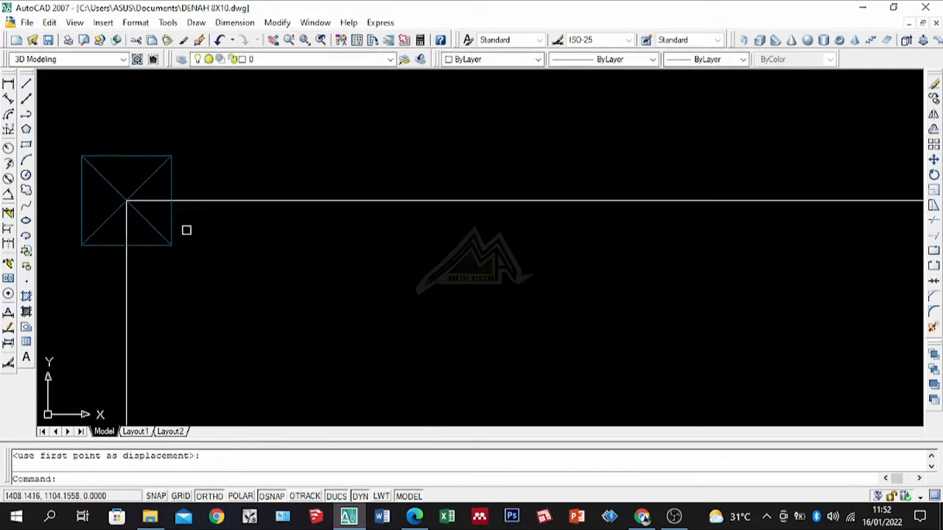
click(185, 229)
click(129, 267)
text(co)
key(Return)
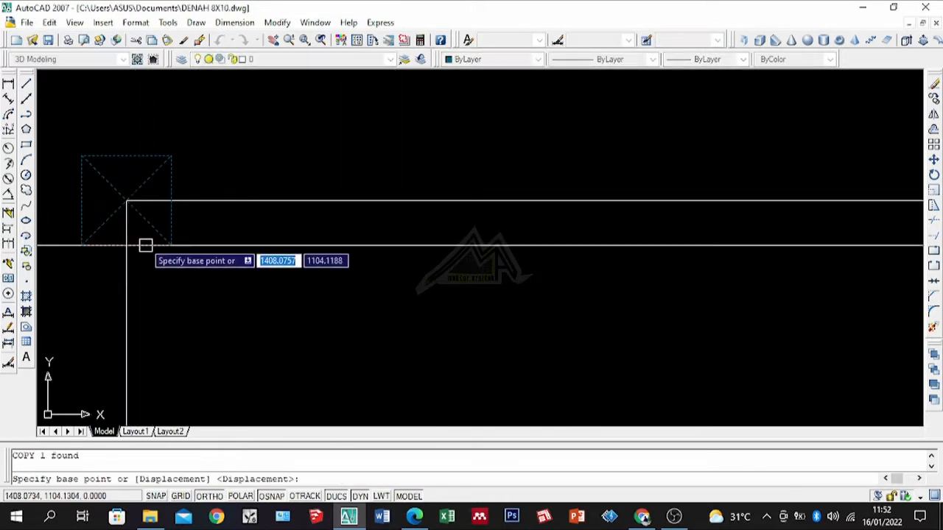
click(126, 199)
scroll(354, 303, down, 3)
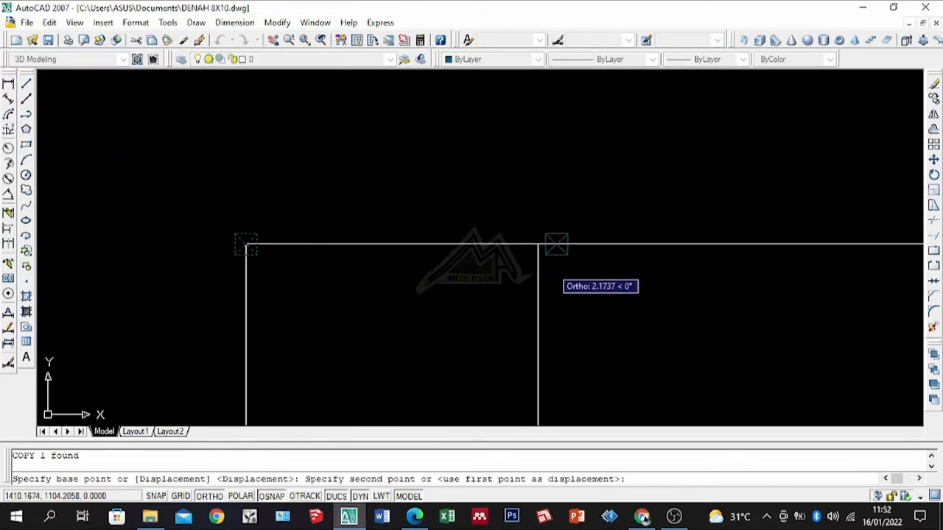
scroll(549, 272, up, 3)
click(524, 221)
scroll(233, 250, down, 2)
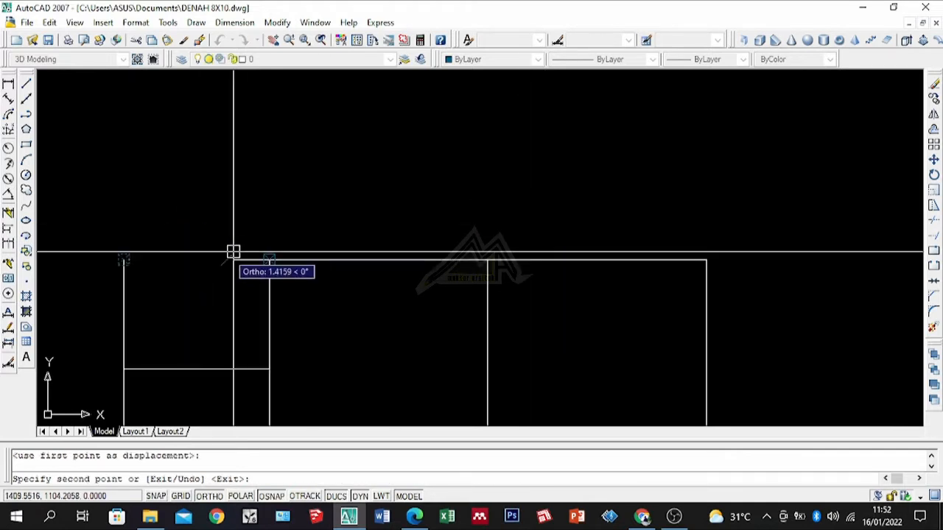
click(297, 245)
scroll(485, 277, up, 6)
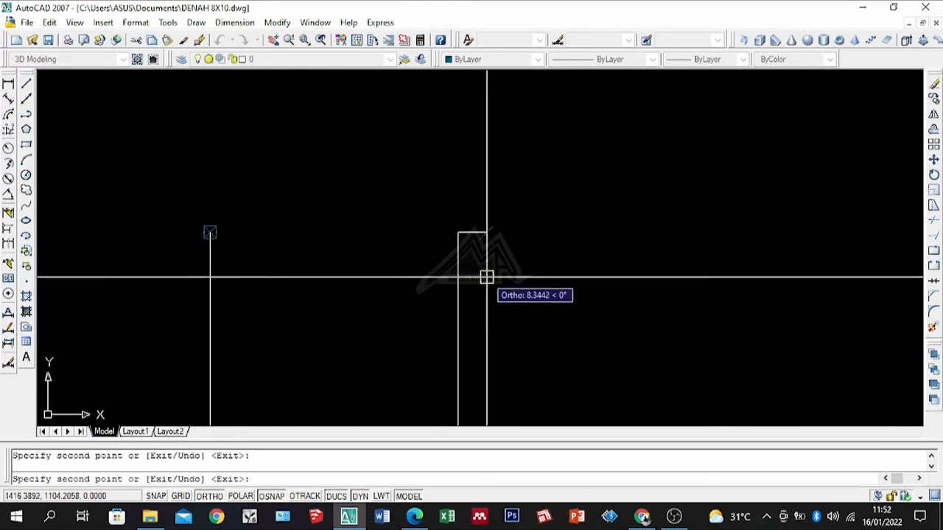
click(428, 188)
Copy the column onto the three intersections of the main grid's next horizontal line below the top edge.
scroll(473, 172, down, 7)
scroll(471, 302, up, 7)
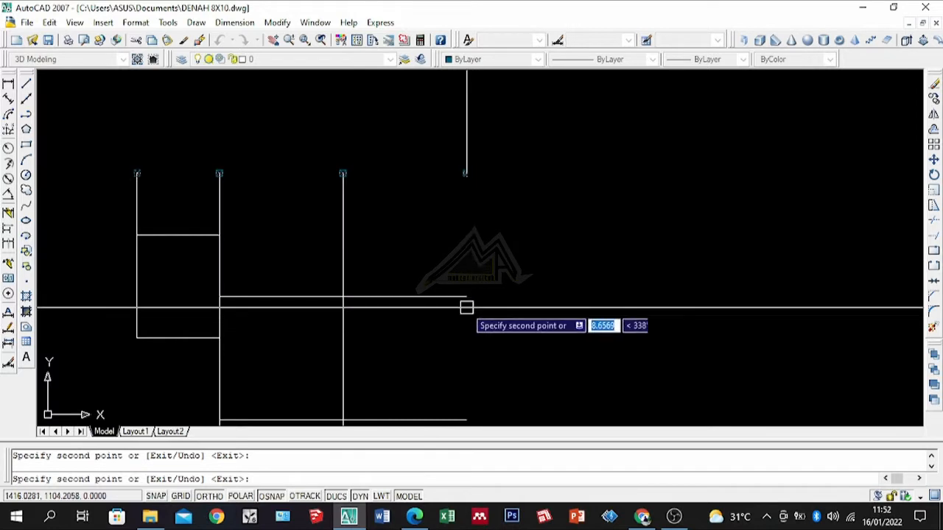
click(214, 287)
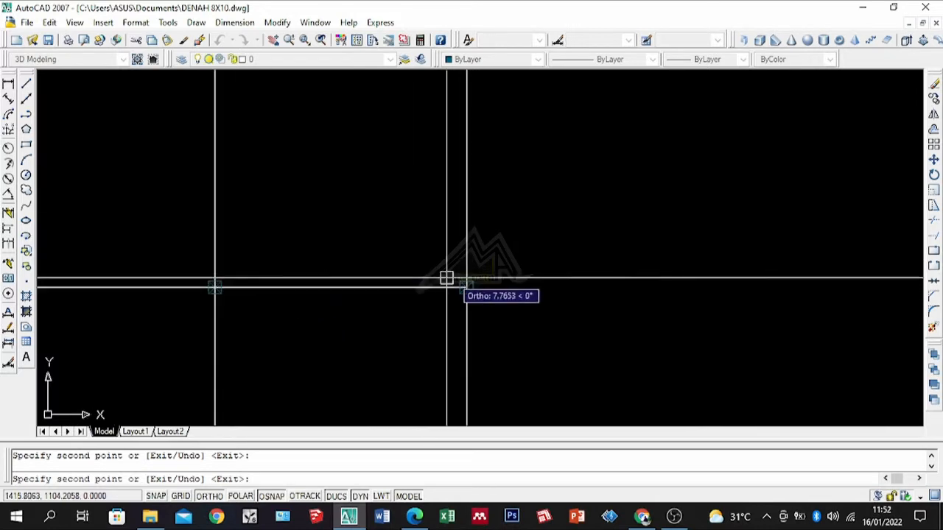
scroll(453, 278, down, 8)
scroll(242, 292, up, 4)
scroll(465, 285, up, 2)
click(469, 259)
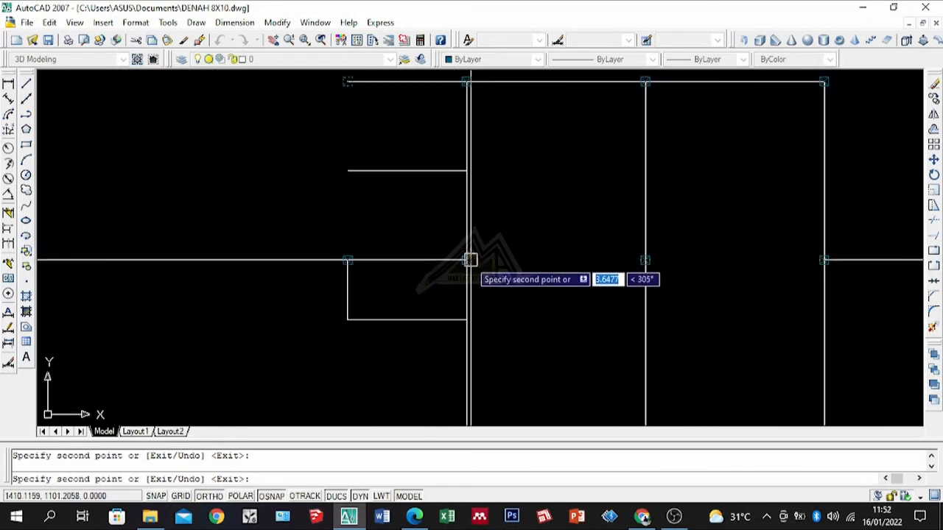
Copy the column to both ends of the short horizontal line dividing the small left bay, switching Ortho off.
scroll(418, 215, up, 3)
scroll(451, 309, down, 2)
scroll(400, 177, up, 5)
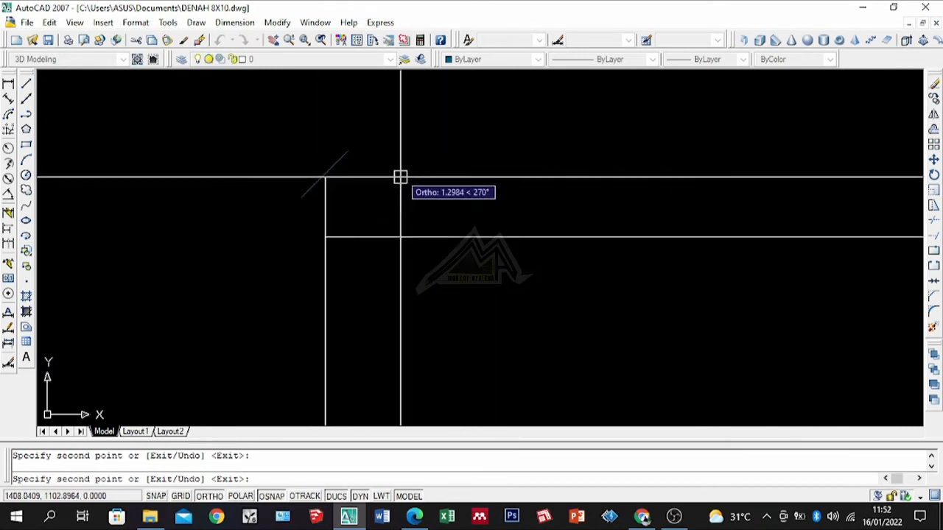
click(326, 236)
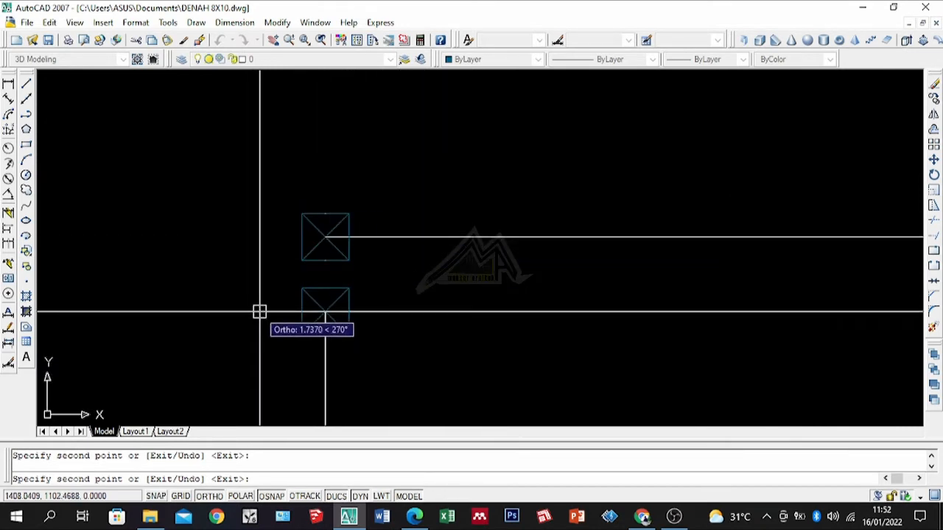
key(F8)
scroll(243, 295, down, 3)
scroll(379, 265, up, 4)
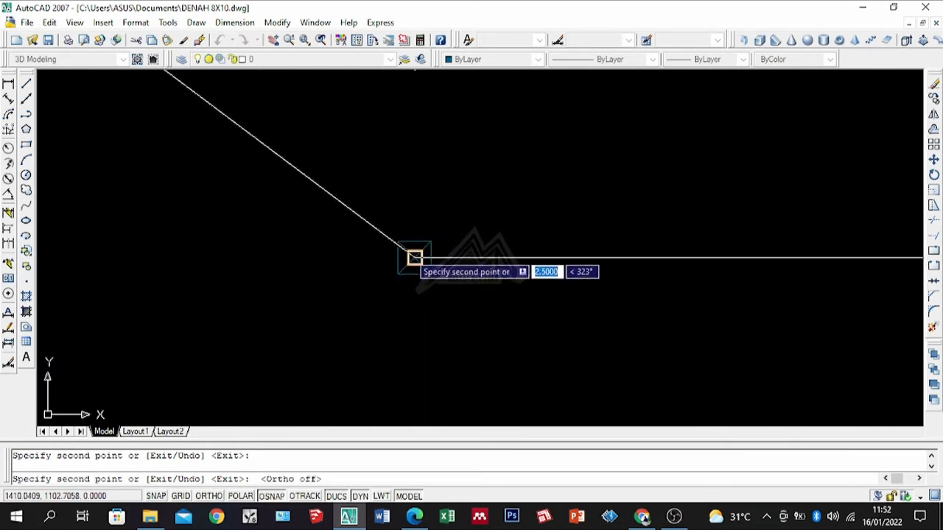
click(415, 259)
Copy the column onto the two lower corners of the small left bay.
scroll(464, 198, down, 4)
scroll(358, 333, up, 1)
scroll(335, 343, down, 3)
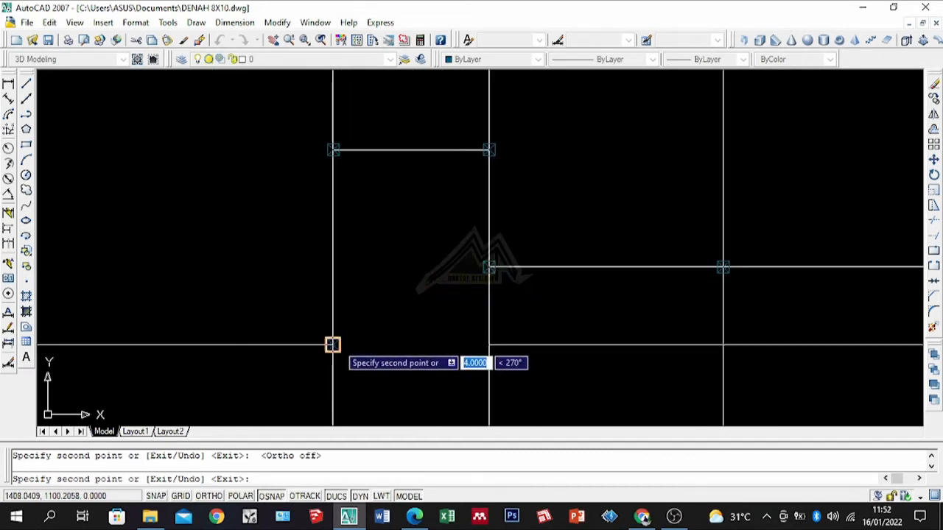
click(330, 342)
scroll(515, 320, up, 3)
click(518, 324)
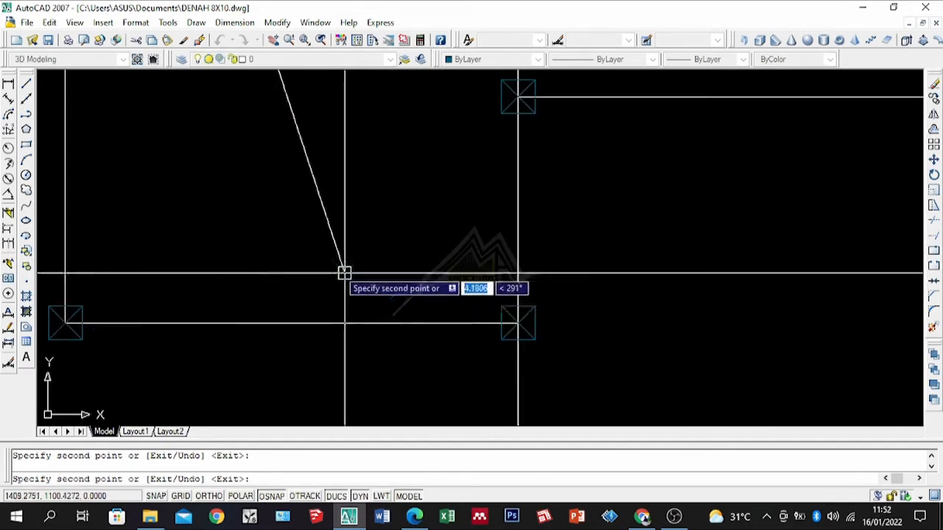
Copy the column onto the three intersections of the main grid line just below the small left bay.
scroll(286, 229, down, 8)
scroll(345, 310, up, 3)
click(287, 315)
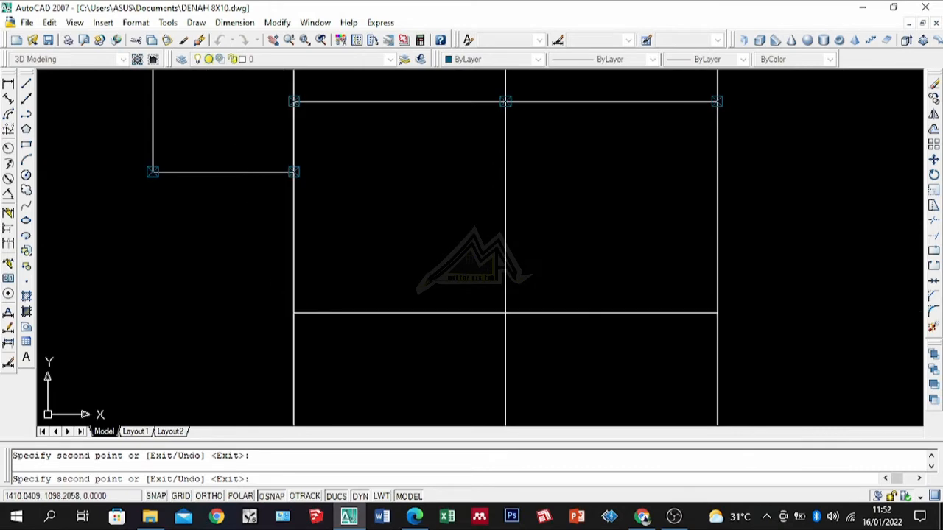
click(505, 312)
scroll(516, 313, down, 4)
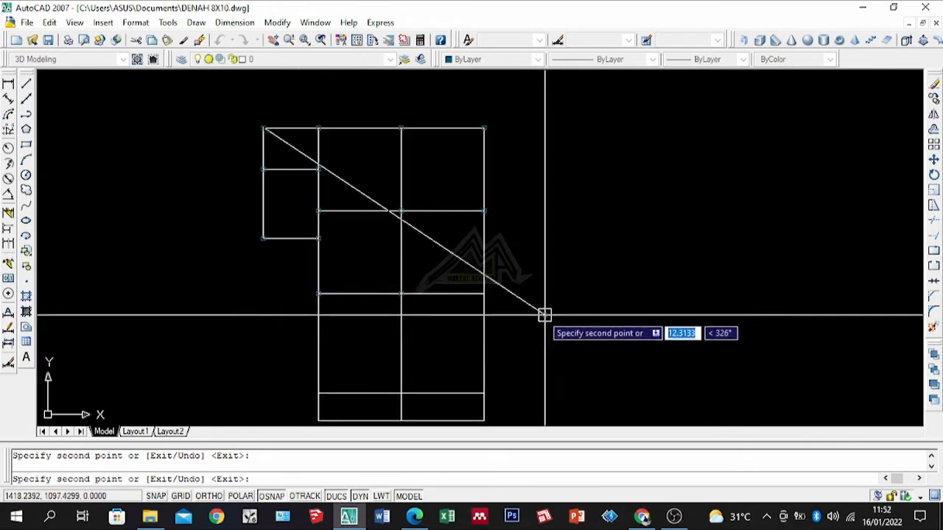
scroll(491, 307, up, 3)
click(475, 280)
scroll(475, 280, down, 4)
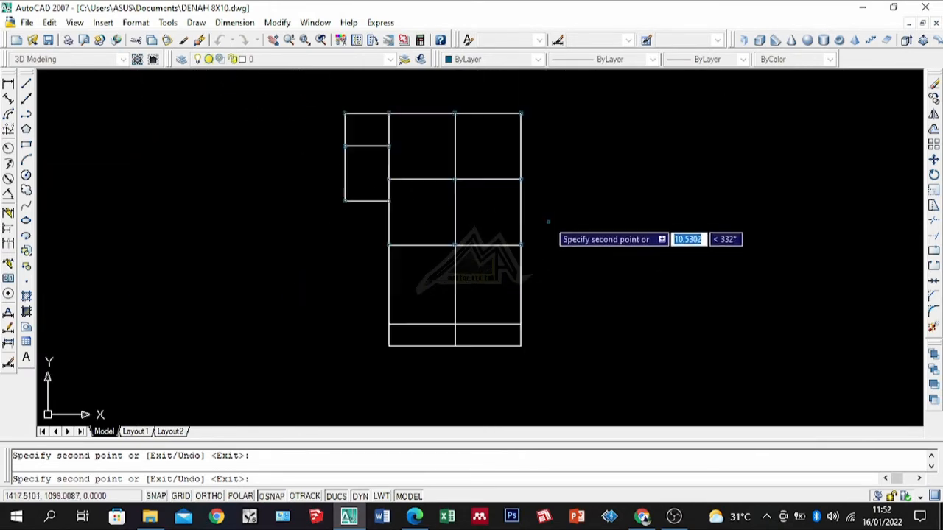
Copy the column onto the three intersections of the horizontal line just above the plan's bottom edge and finish copying.
scroll(374, 311, up, 3)
click(404, 339)
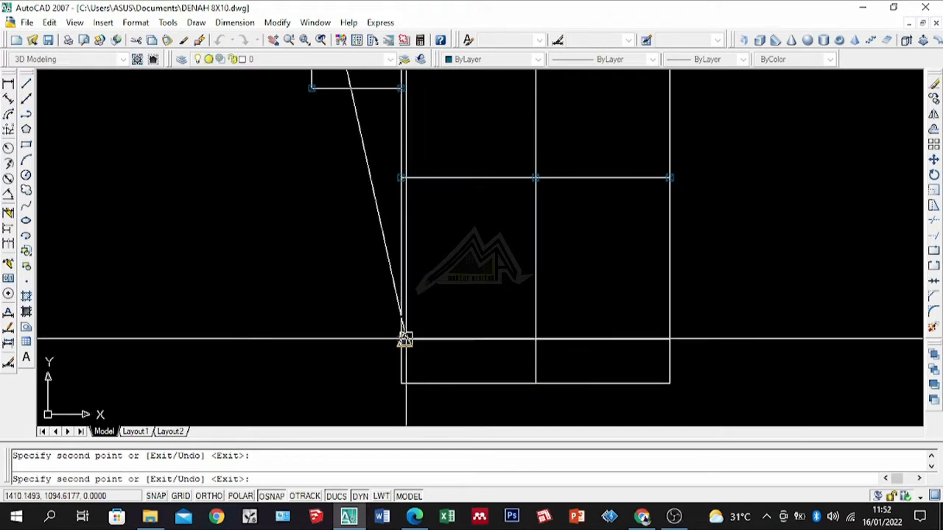
click(535, 339)
scroll(435, 338, down, 2)
scroll(571, 352, up, 3)
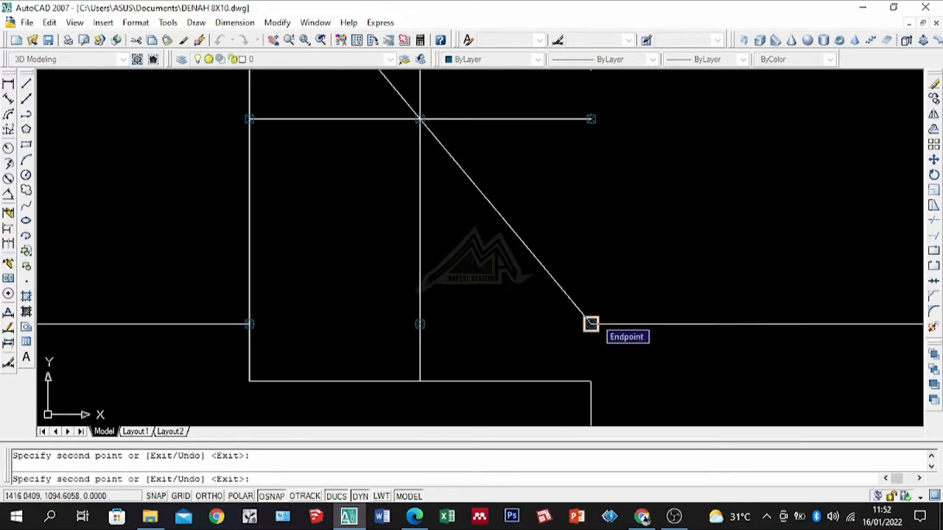
click(591, 324)
scroll(374, 362, down, 2)
scroll(489, 375, down, 2)
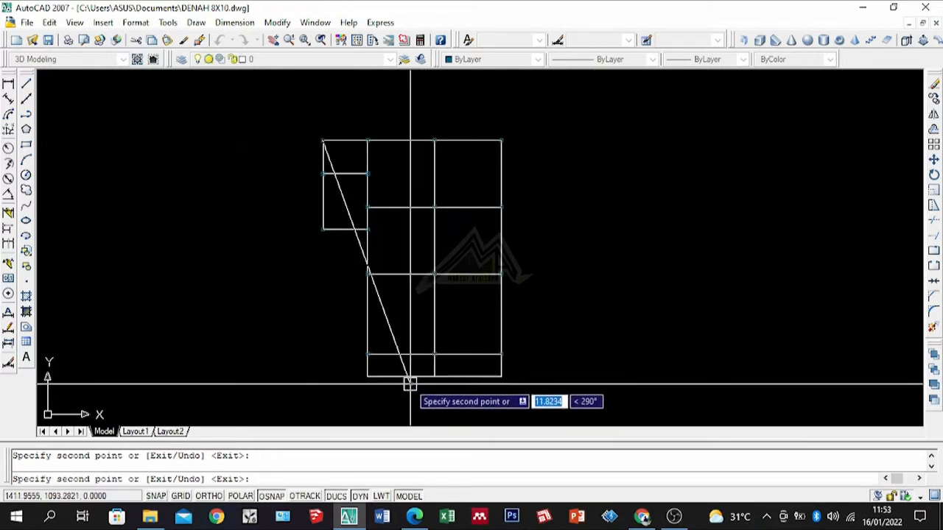
scroll(413, 382, up, 4)
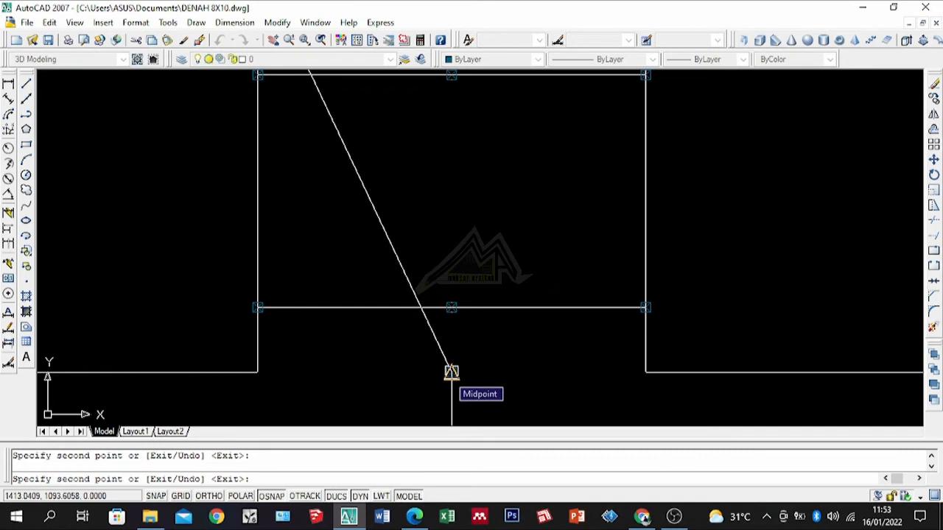
scroll(460, 364, down, 2)
key(Return)
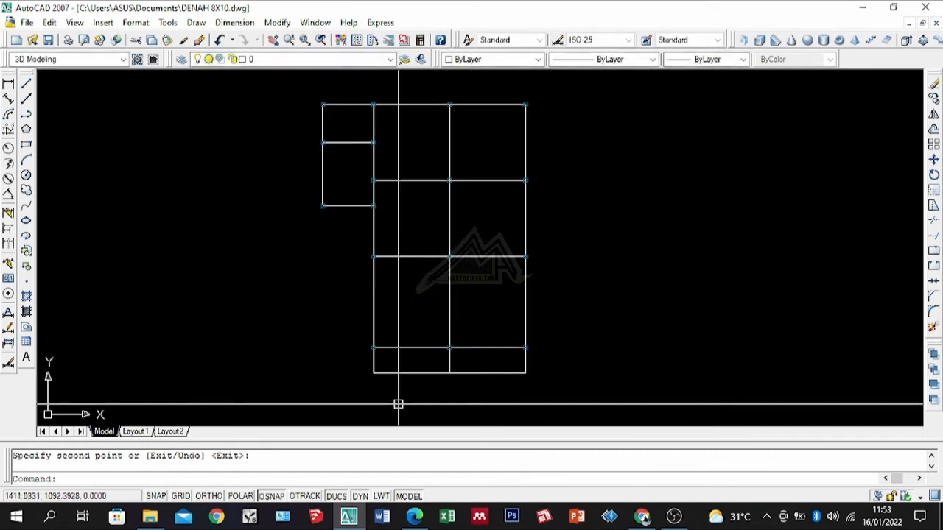
Offset the lowest horizontal line carrying columns by 0.5 toward the plan's bottom edge.
scroll(447, 380, up, 2)
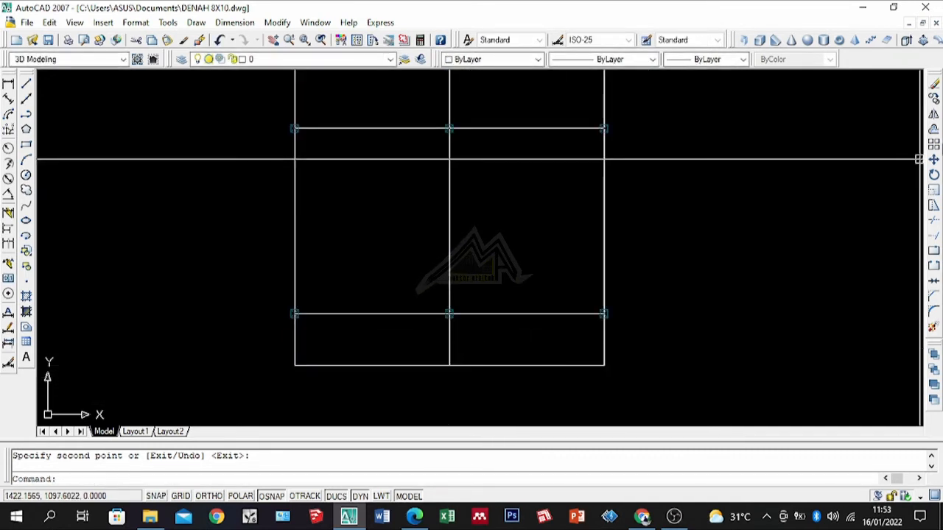
click(934, 129)
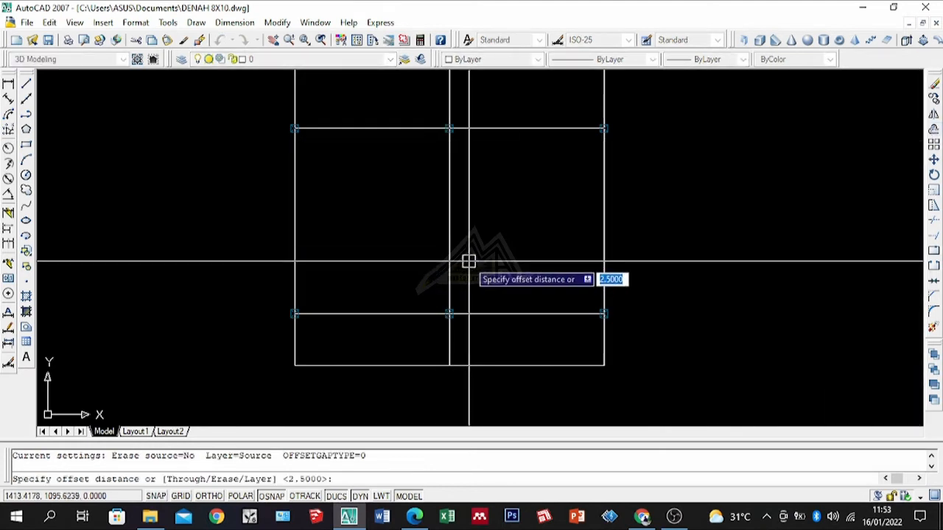
text(.5)
key(Return)
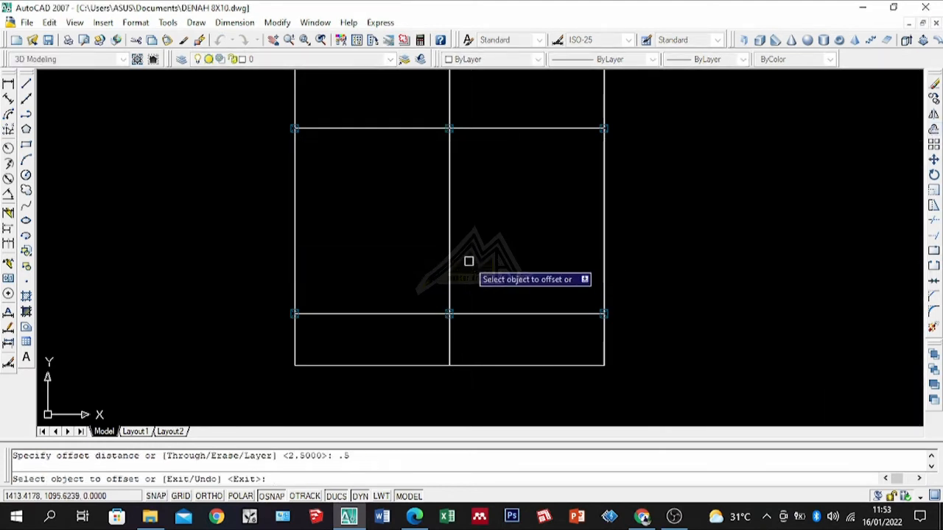
click(417, 316)
click(518, 375)
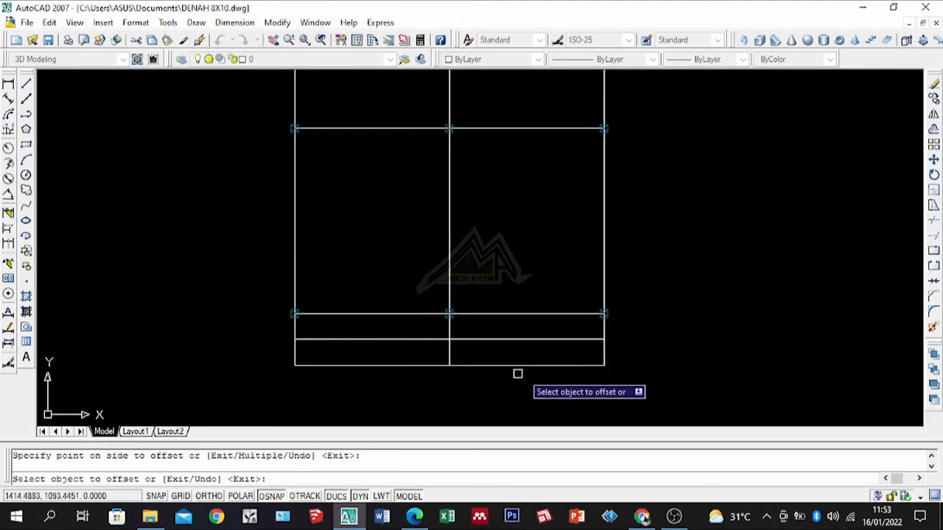
scroll(432, 347, up, 3)
key(Return)
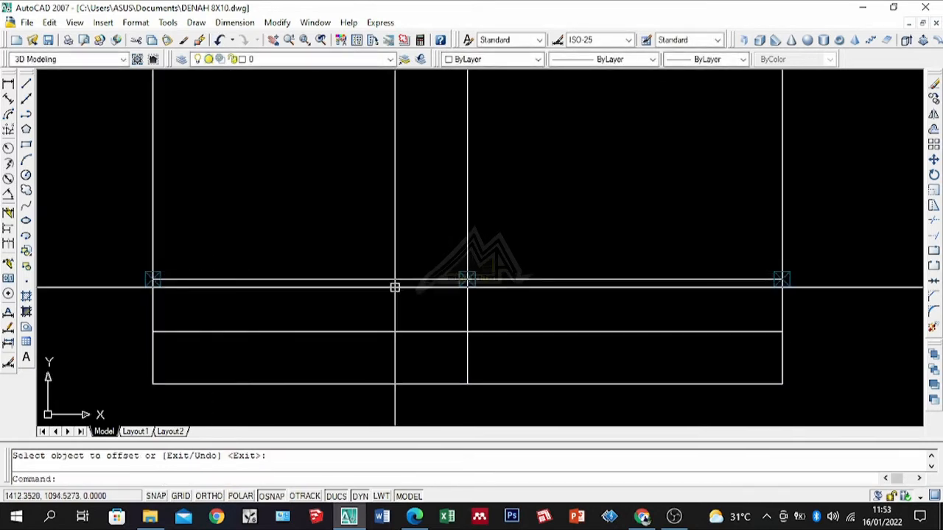
Trim away the left half of the new offset line, using the middle vertical line as the cutting edge.
text(tr)
key(Return)
click(396, 322)
click(347, 338)
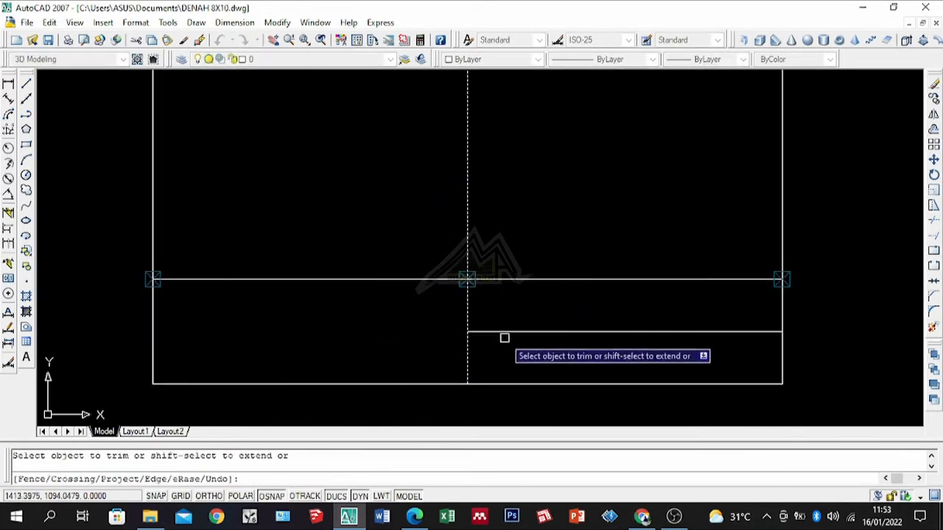
Try trimming the left half of the plan's bottom edge at the middle vertical line, then undo the recent trims.
key(Return)
click(505, 350)
click(425, 366)
key(Return)
click(347, 384)
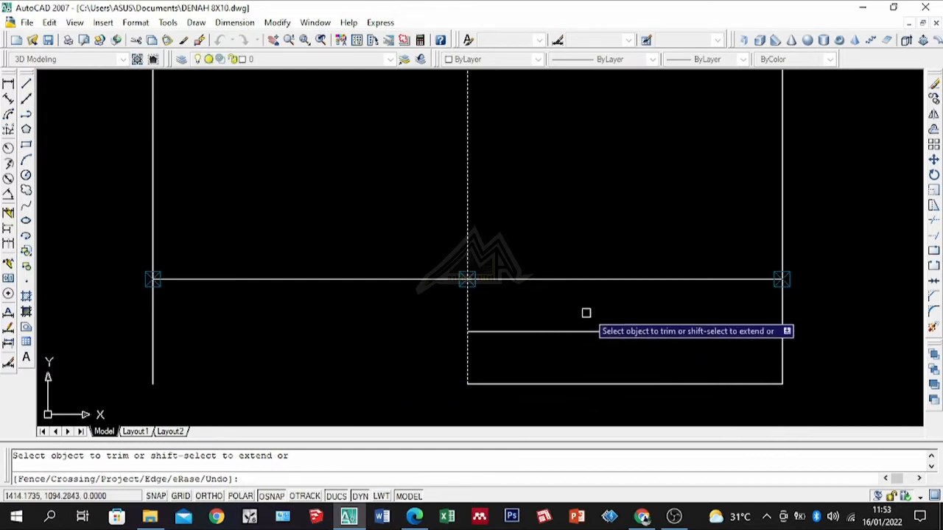
key(Return)
click(624, 331)
key(Delete)
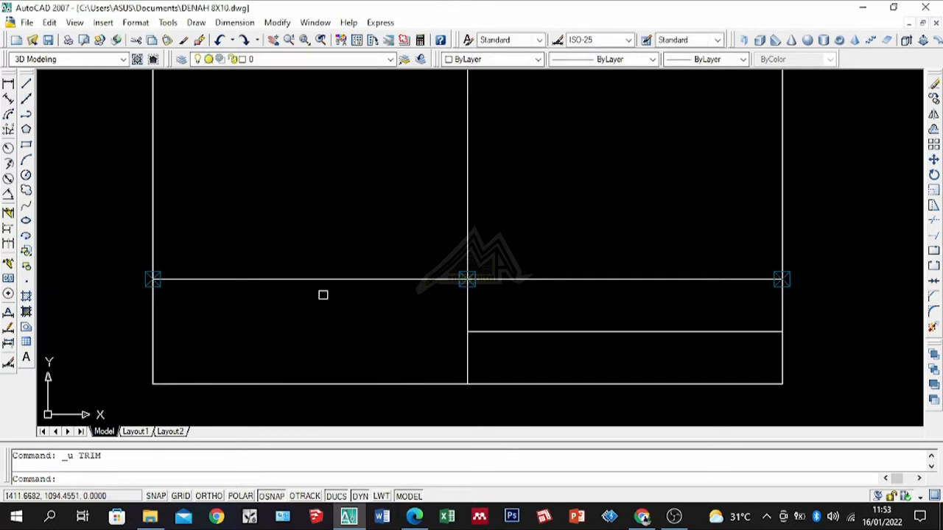
key(ctrl+z)
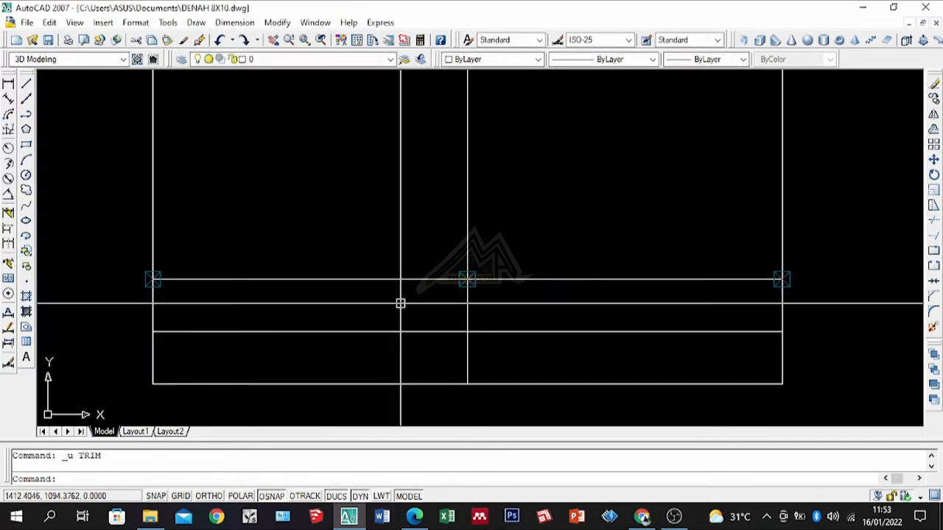
Trim the offset line's right half, the bottom edge's left half and the left vertical's stub to form a stepped front outline.
text(r)
key(Return)
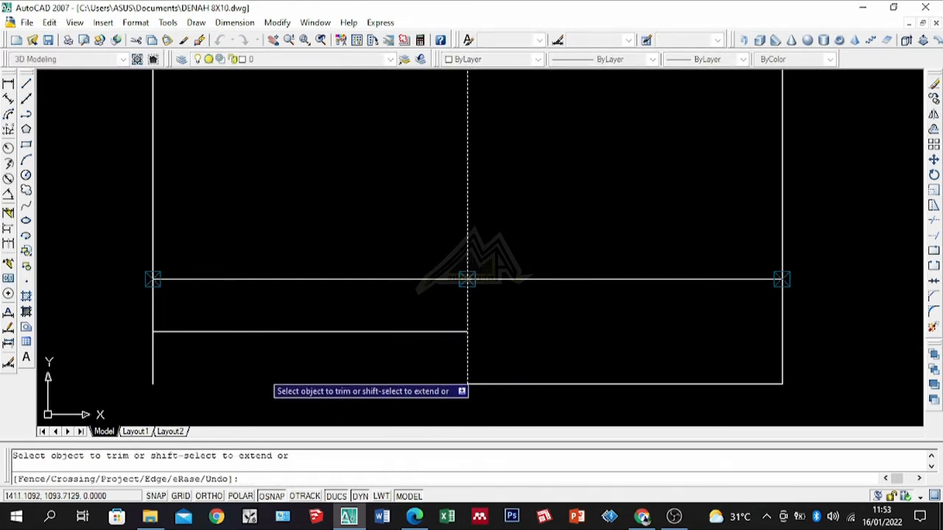
click(251, 383)
key(Return)
key(Return)
click(247, 332)
key(Return)
click(153, 359)
key(Return)
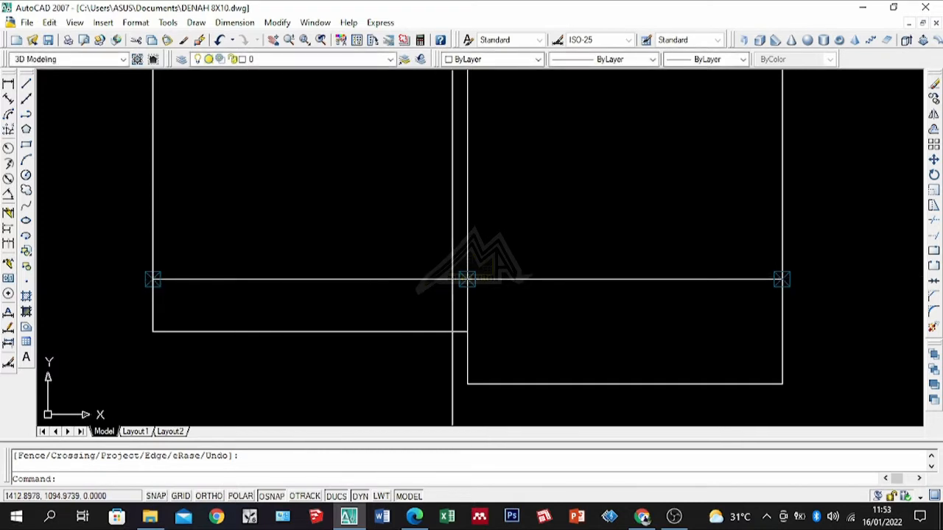
Trim away the left half of the lowest column line, using the middle vertical line as the cutting edge.
click(482, 232)
click(355, 251)
key(Return)
click(356, 259)
click(327, 305)
key(Return)
Move the left column from the trimmed line straight down 0.5 onto the outline's front-left corner.
scroll(481, 270, down, 4)
scroll(390, 275, up, 6)
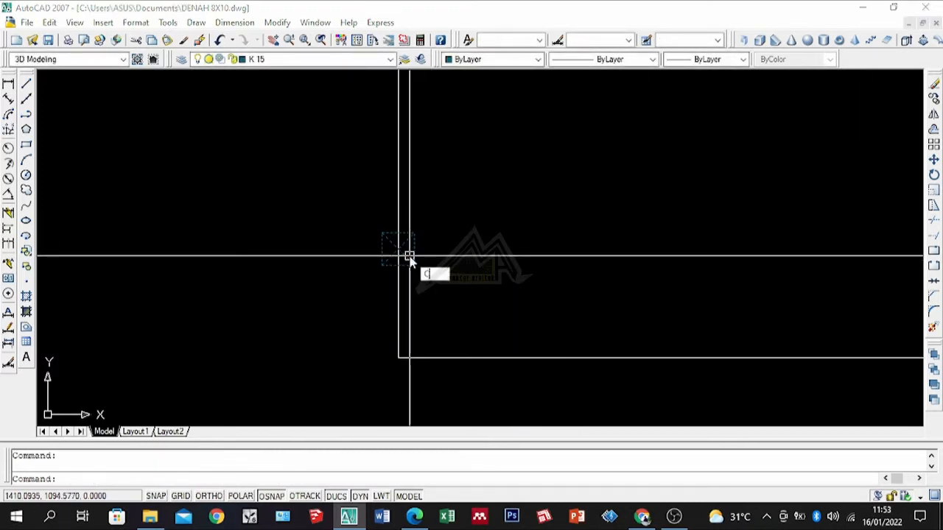
text(o)
key(Return)
key(Escape)
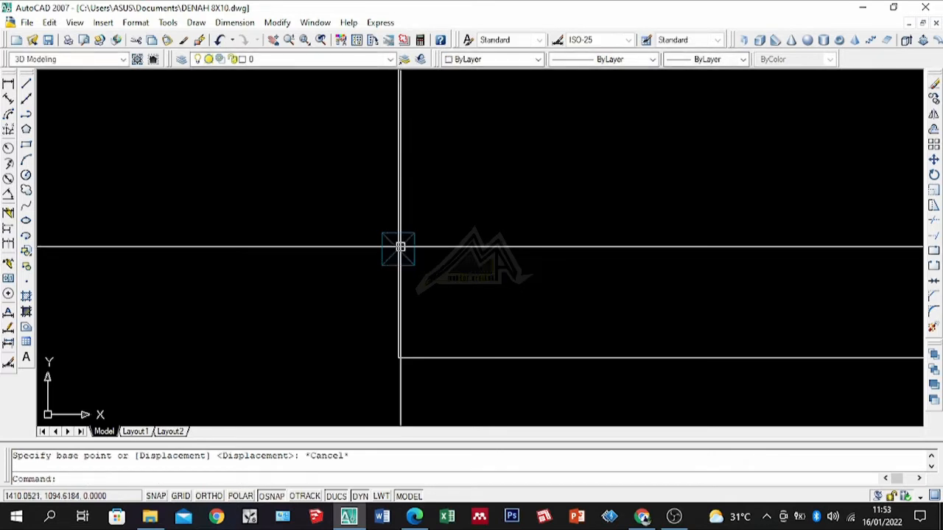
text(m)
key(Return)
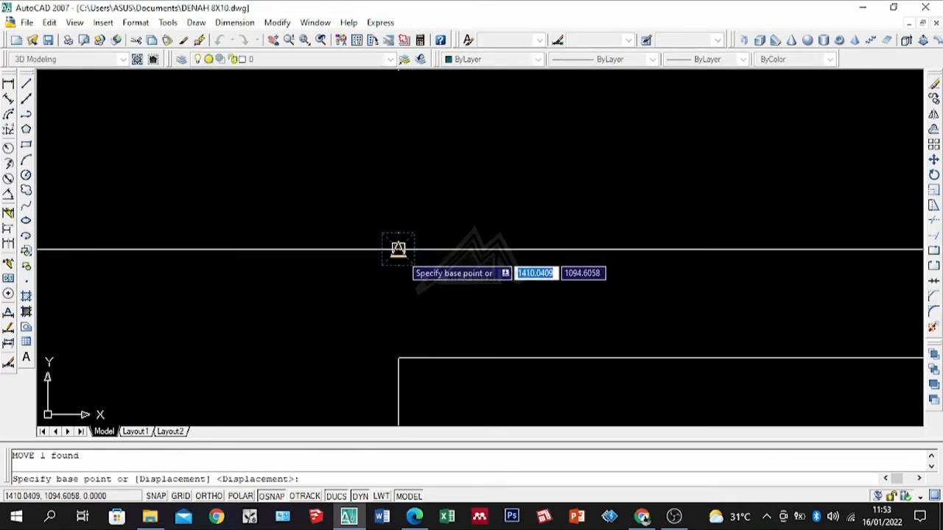
click(398, 251)
scroll(402, 383, up, 4)
scroll(412, 322, up, 3)
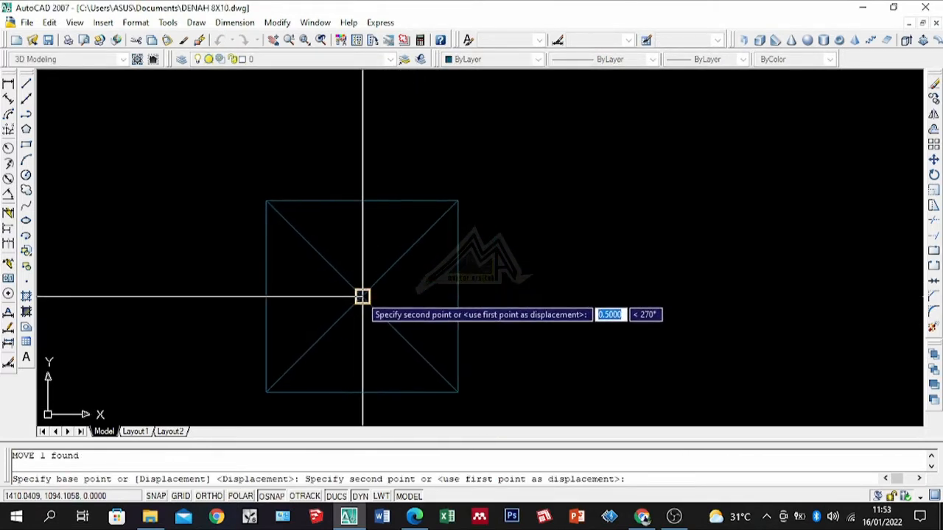
click(363, 297)
Copy the front-left corner column to where the left front line meets the middle vertical line.
click(471, 274)
click(430, 257)
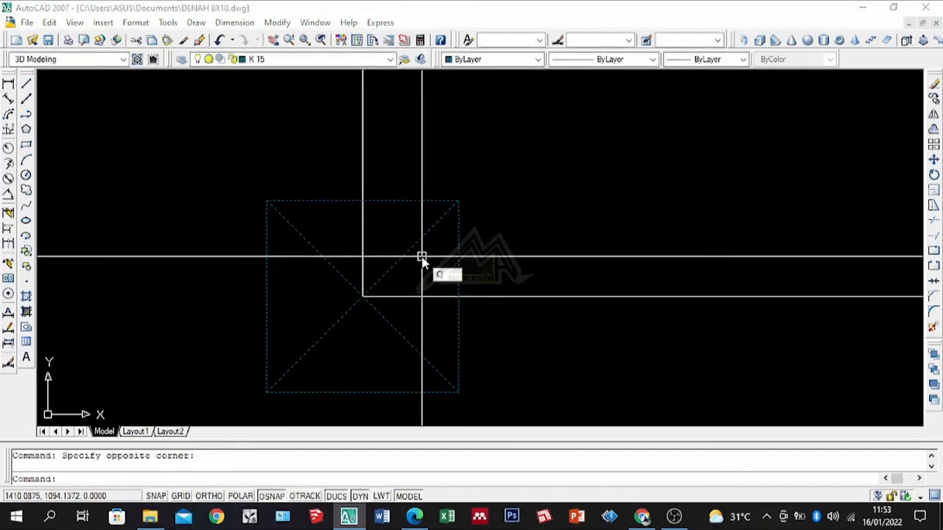
text(co)
key(Return)
click(362, 297)
scroll(288, 305, down, 5)
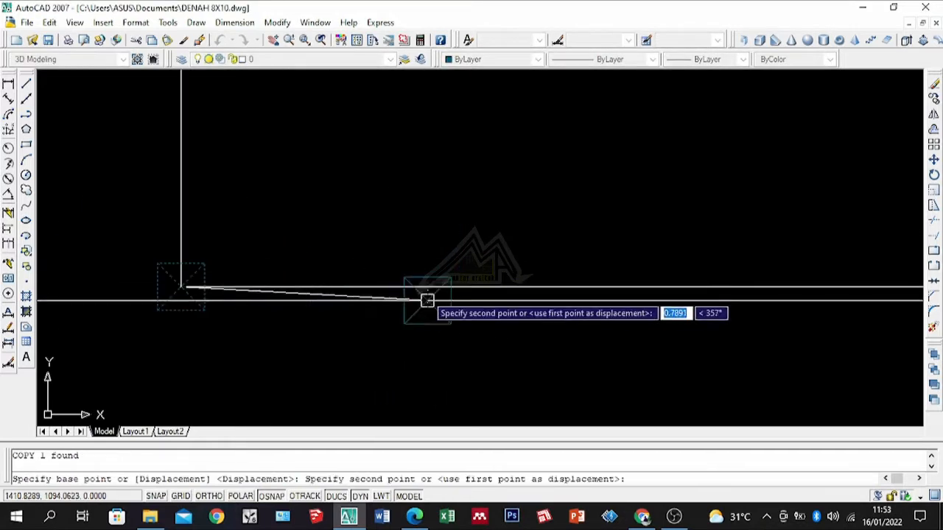
scroll(251, 300, down, 4)
scroll(581, 308, up, 3)
click(585, 275)
Copy the column onto both ends of the right bay's bottom edge and finish copying.
scroll(309, 312, down, 4)
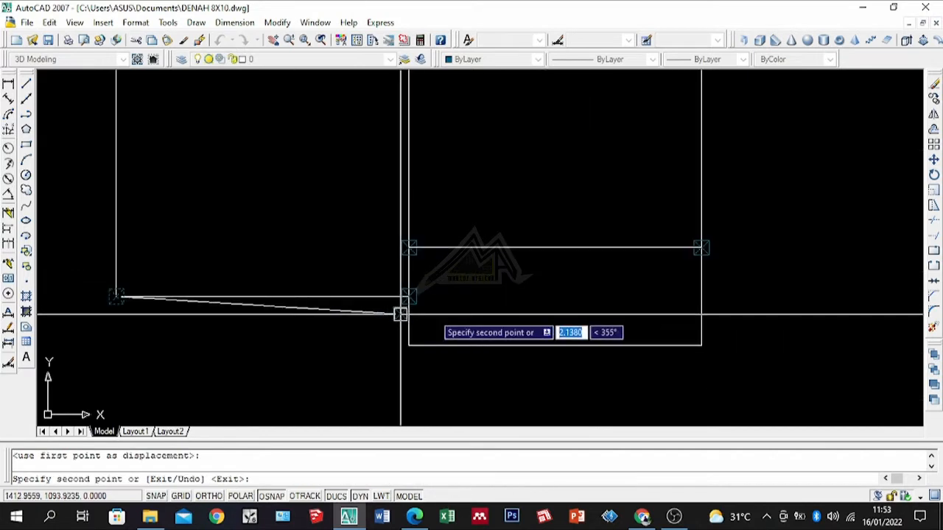
scroll(418, 341, down, 4)
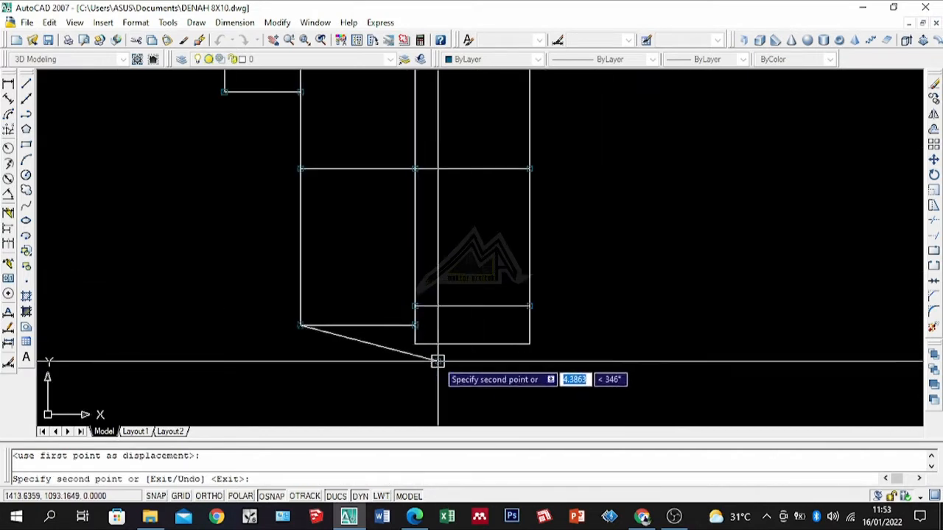
scroll(414, 332, up, 5)
click(423, 324)
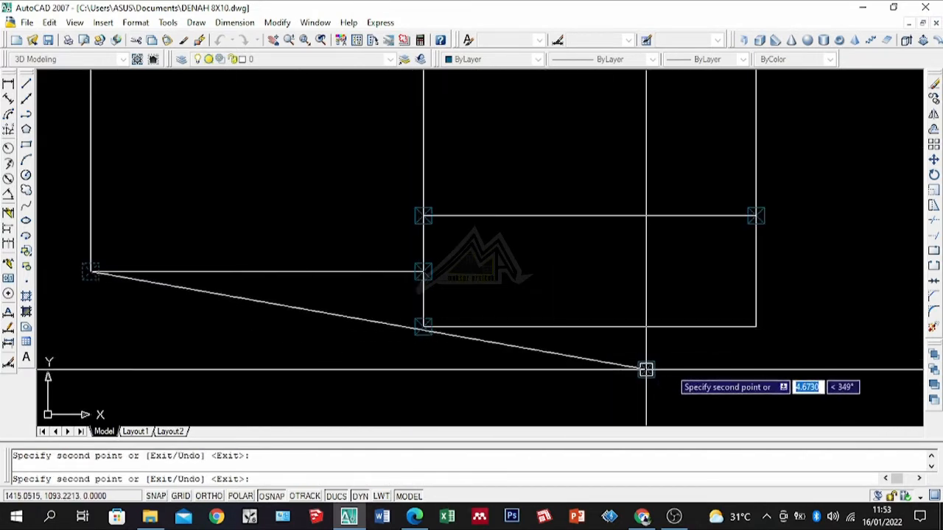
scroll(590, 367, down, 3)
scroll(456, 318, up, 6)
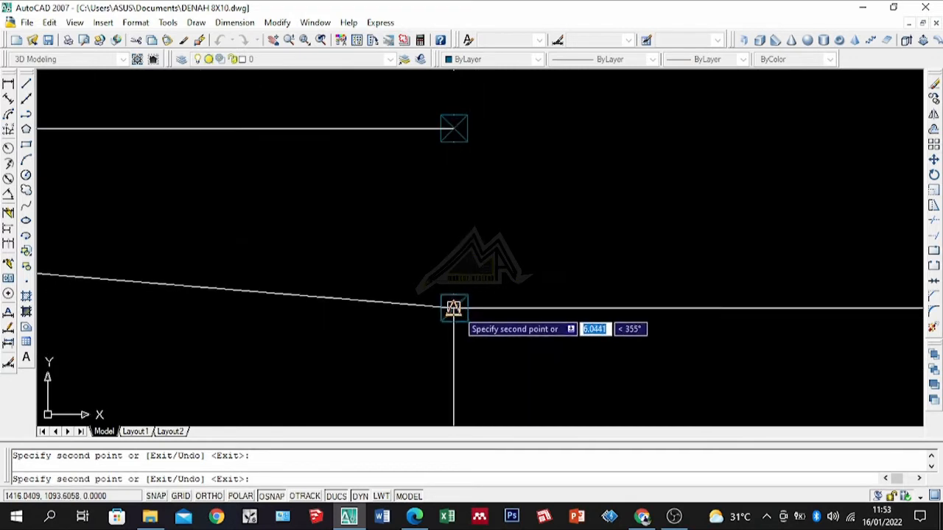
scroll(589, 362, down, 5)
scroll(516, 301, up, 6)
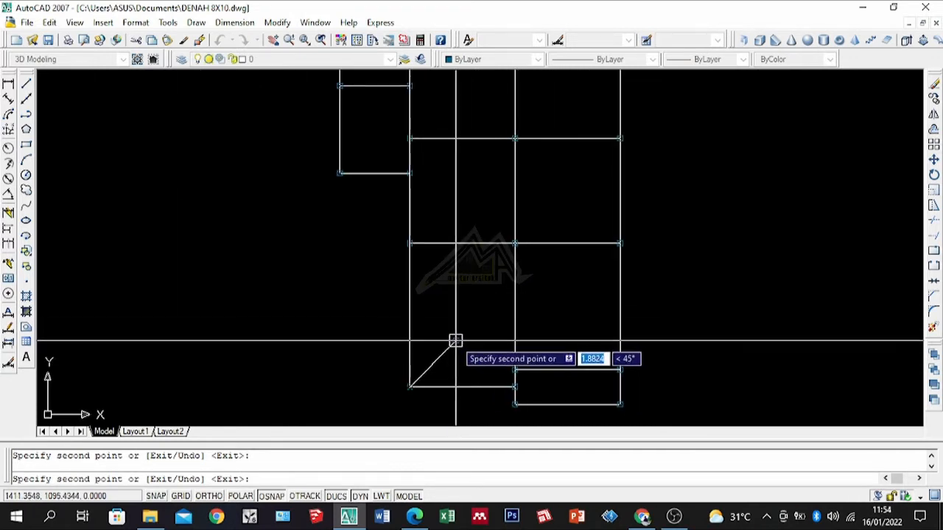
key(Return)
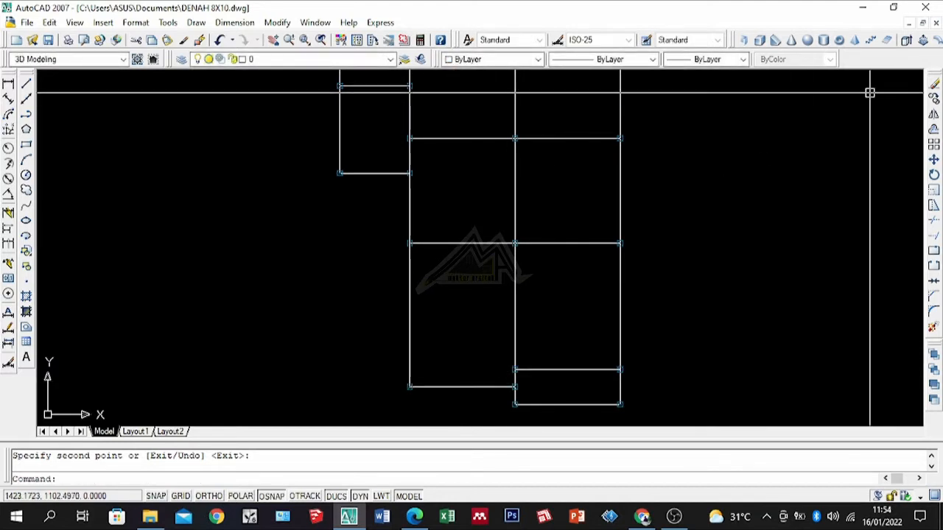
Offset the left bay's front line by 3 toward the inside of the plan.
click(934, 130)
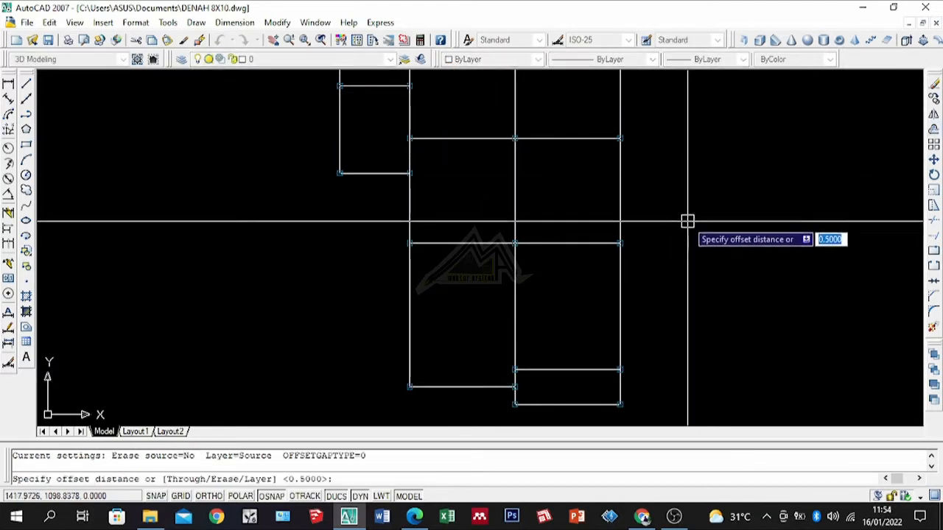
text(3)
key(Return)
click(489, 386)
click(531, 339)
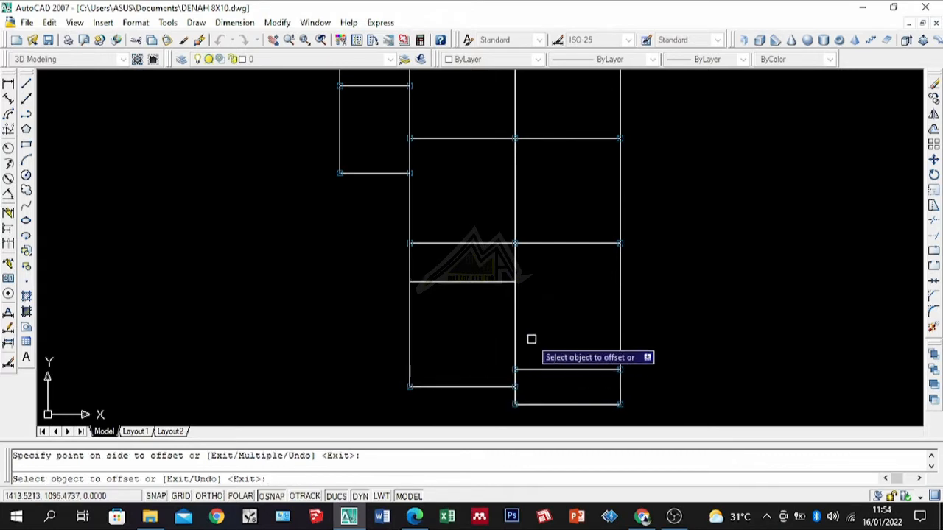
scroll(465, 241, up, 6)
key(Return)
scroll(472, 320, down, 4)
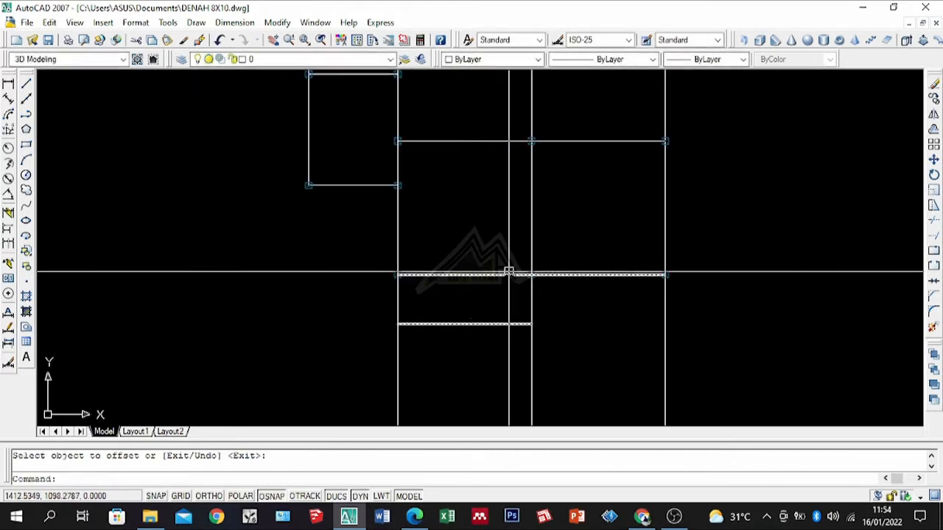
Trim away the left half of the full-width line just above the new offset line, cutting at the middle vertical.
scroll(509, 271, up, 3)
key(Escape)
text(tr)
key(Return)
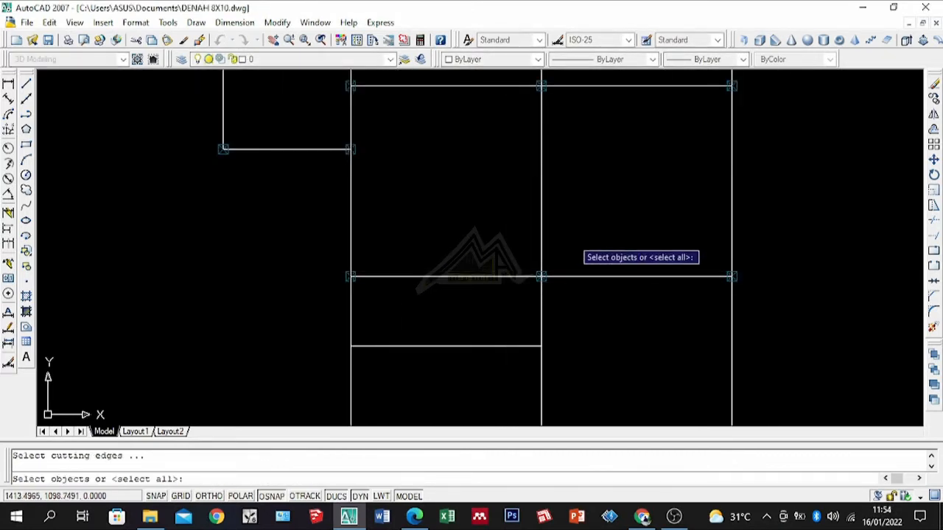
click(541, 239)
key(Return)
key(Return)
scroll(332, 263, up, 3)
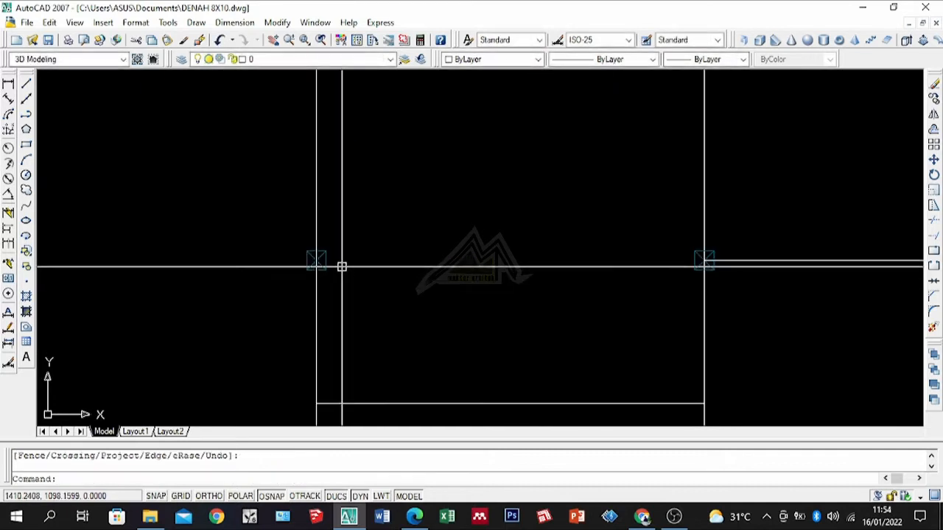
Move the left column of the trimmed line straight down 1.1 onto the left end of the new offset line.
text(m)
key(Return)
scroll(319, 269, up, 5)
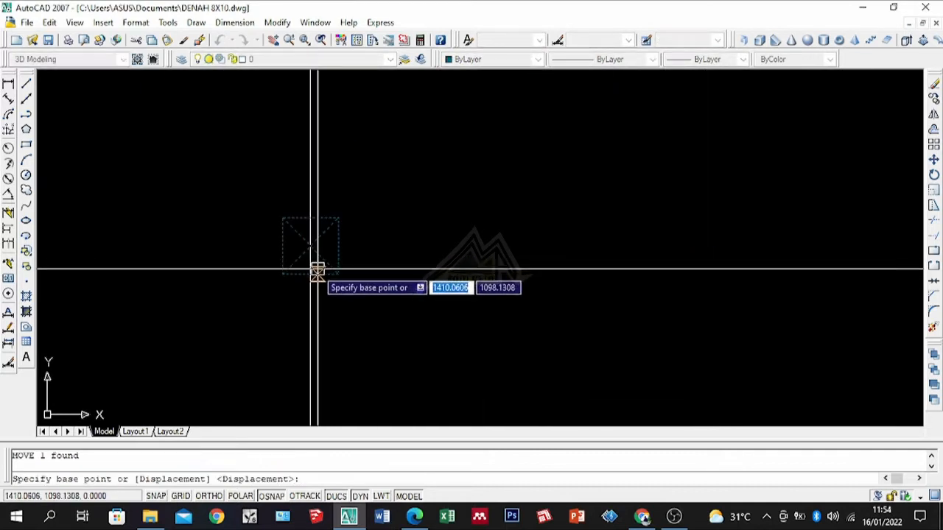
click(310, 246)
scroll(477, 196, down, 2)
scroll(477, 196, down, 4)
scroll(400, 331, up, 3)
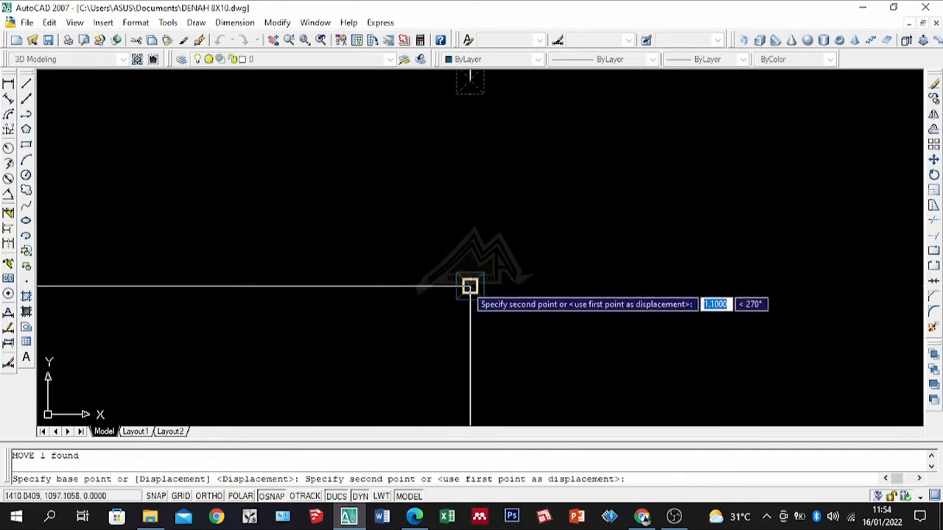
click(469, 285)
Copy the moved column 3 units across to the new line's intersection with the middle vertical and finish copying.
scroll(478, 302, up, 5)
click(491, 221)
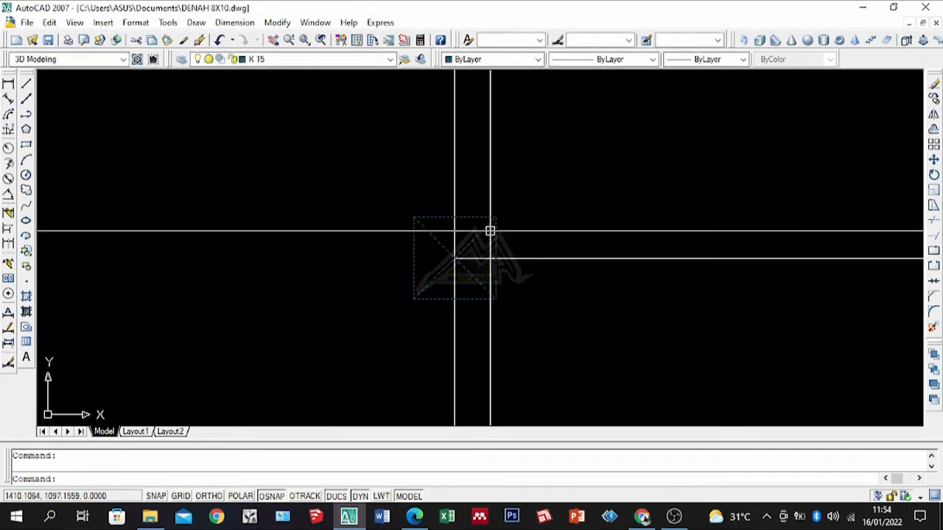
text(CO)
key(Return)
click(454, 258)
scroll(310, 295, down, 6)
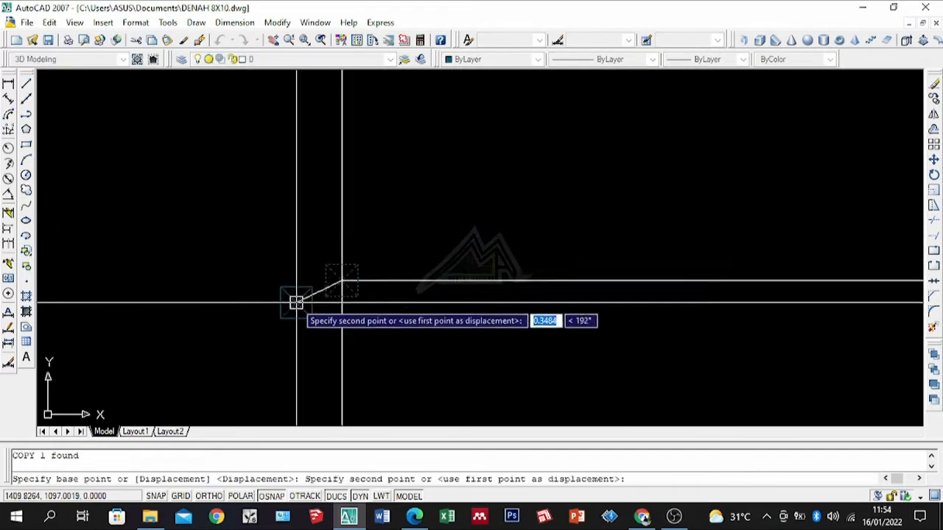
scroll(318, 288, up, 2)
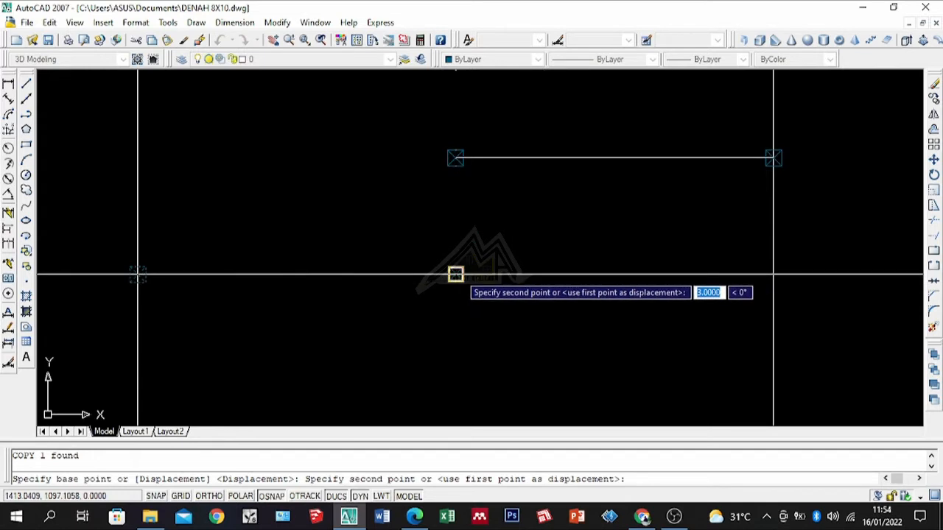
click(463, 274)
scroll(462, 274, down, 3)
key(Return)
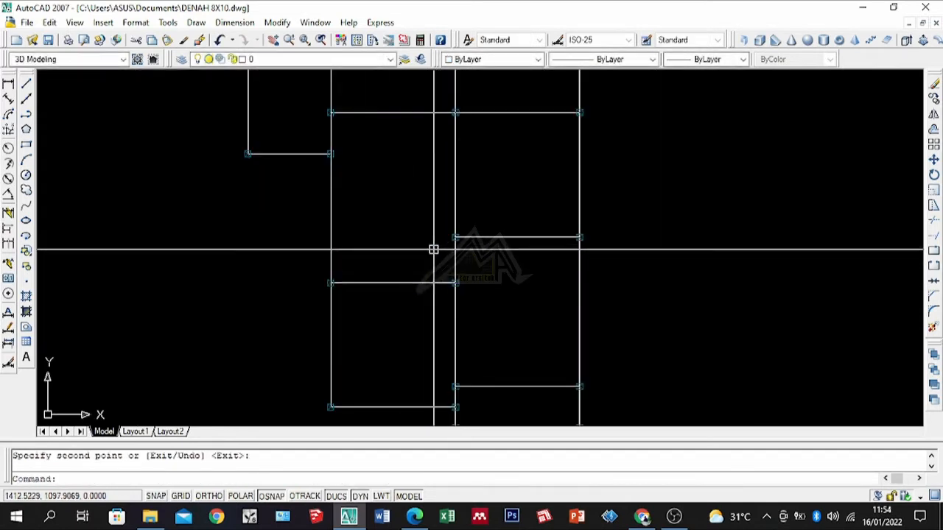
Trim out the middle vertical line's segment between the right bay's lower line and the left bay's new line.
text(T)
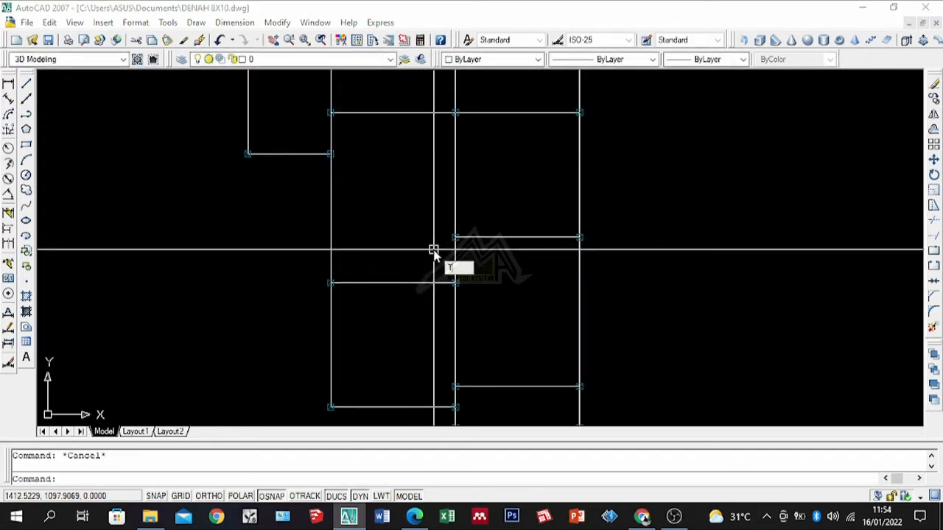
text(R)
key(Return)
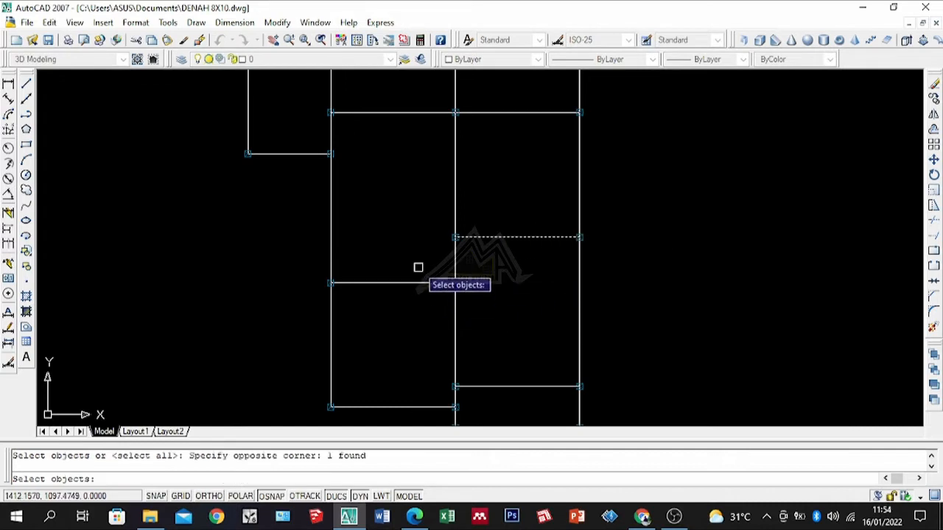
scroll(454, 270, up, 3)
key(Return)
click(493, 247)
click(401, 255)
key(Return)
scroll(404, 257, down, 6)
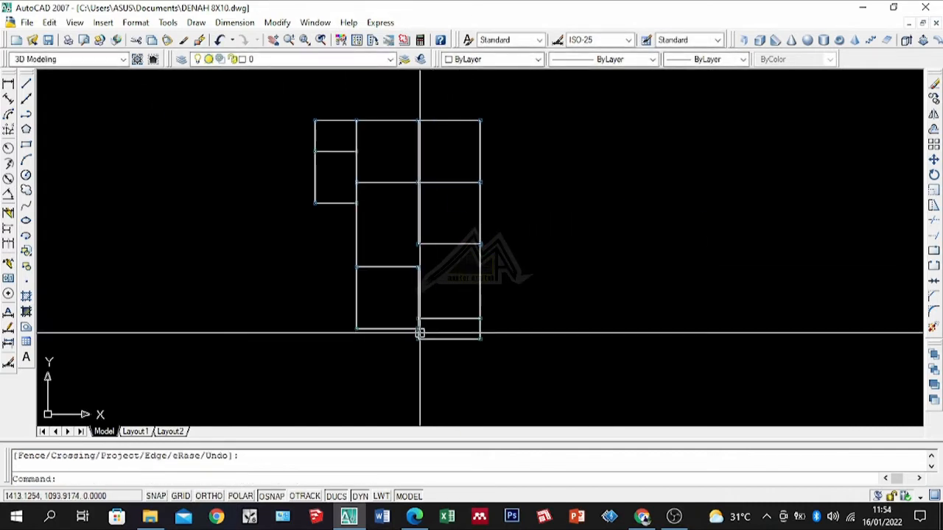
scroll(422, 233, up, 3)
click(423, 155)
click(364, 182)
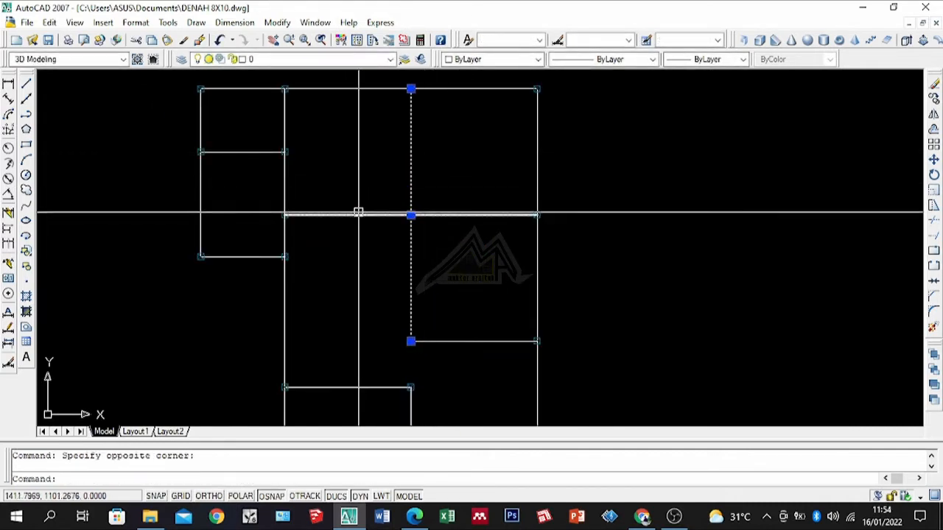
key(Escape)
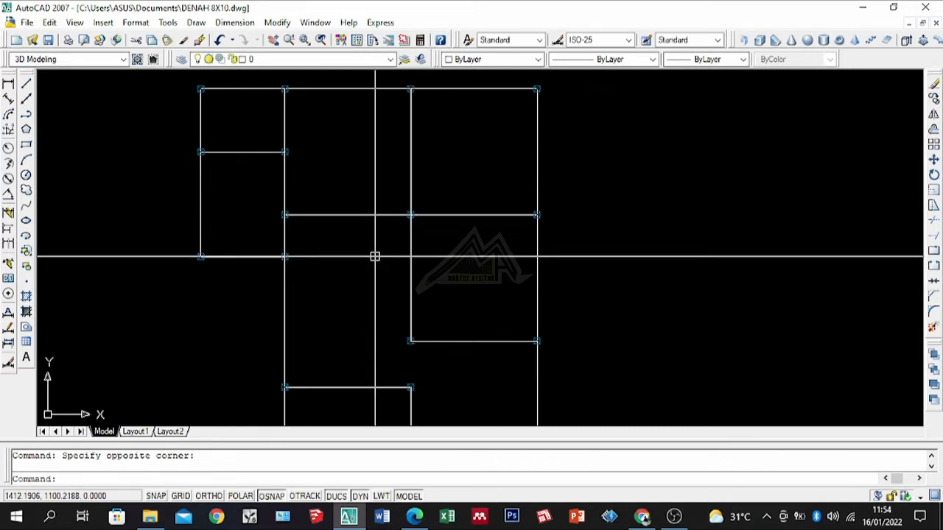
Offset the middle vertical line 1.5 into the centre bay and finish offsetting.
click(934, 130)
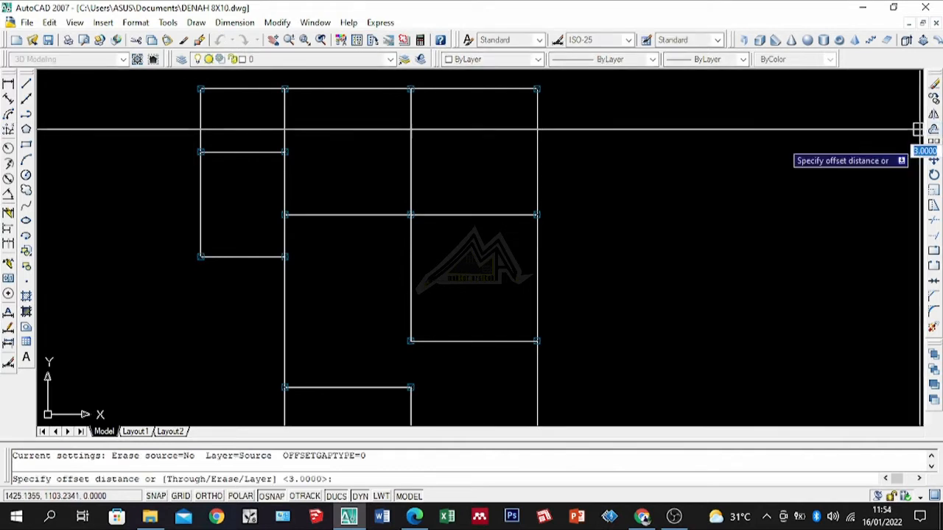
scroll(505, 242, up, 3)
click(303, 228)
scroll(327, 252, down, 2)
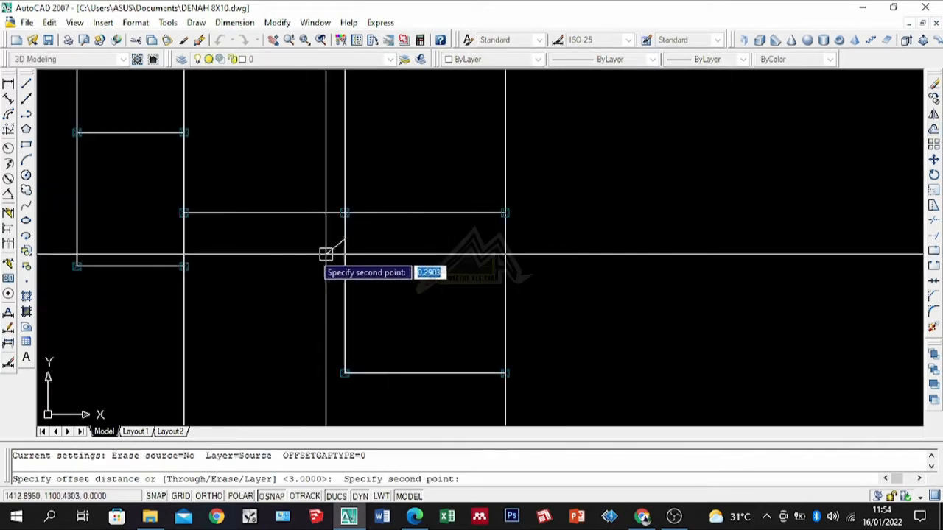
key(F8)
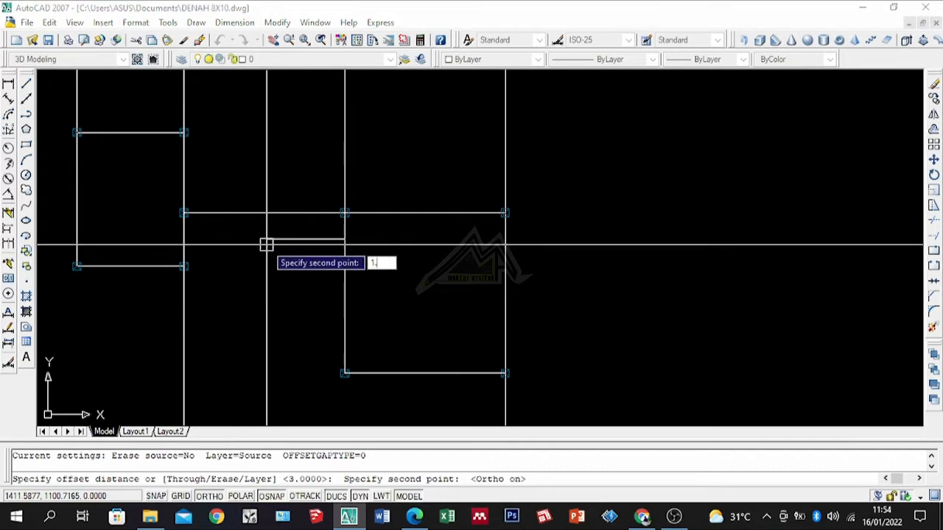
key(Return)
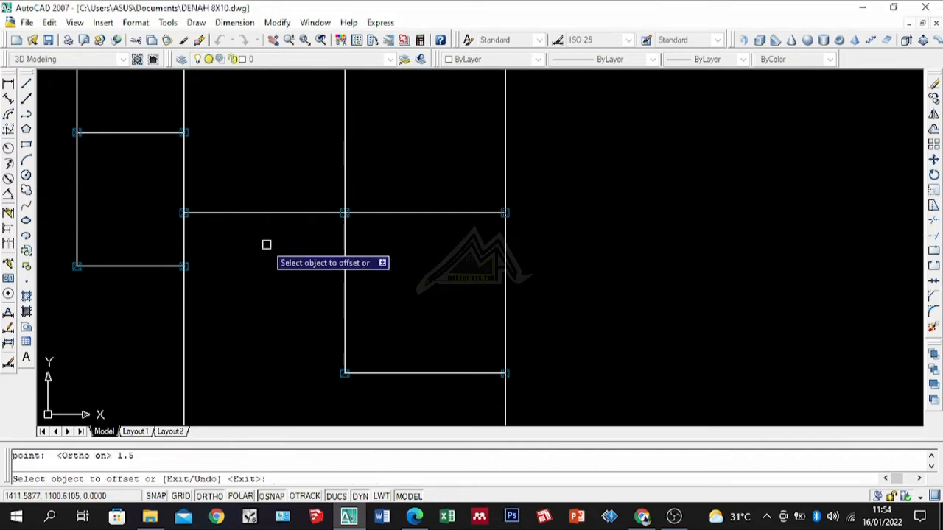
click(342, 273)
click(261, 284)
scroll(276, 301, down, 5)
scroll(316, 390, up, 4)
key(Return)
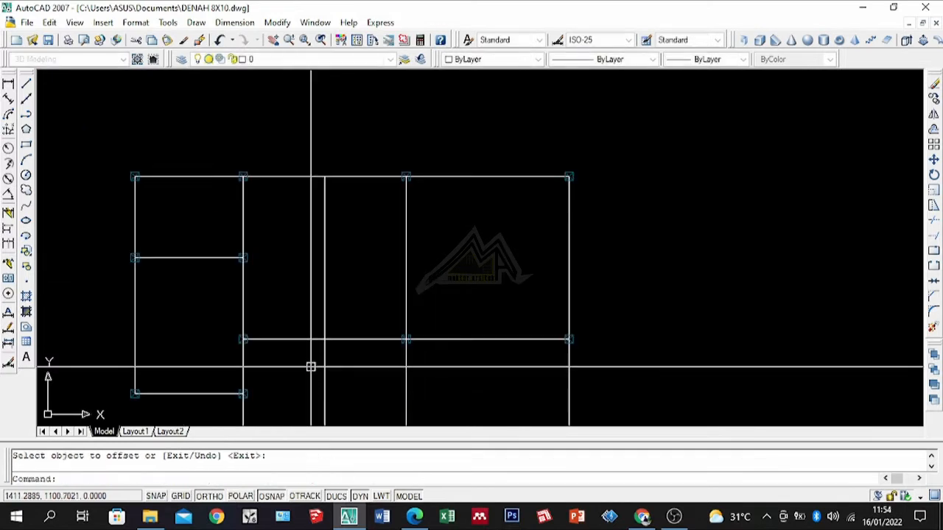
Try trimming the horizontal room line beyond the new offset vertical, using only that vertical as the cutting edge.
text(tr)
key(Return)
click(340, 295)
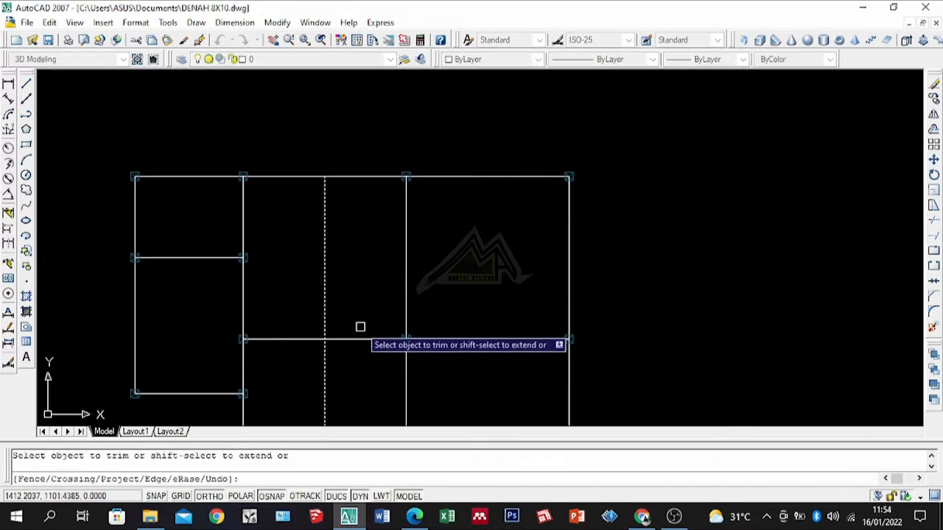
scroll(324, 346, down, 2)
scroll(326, 352, up, 1)
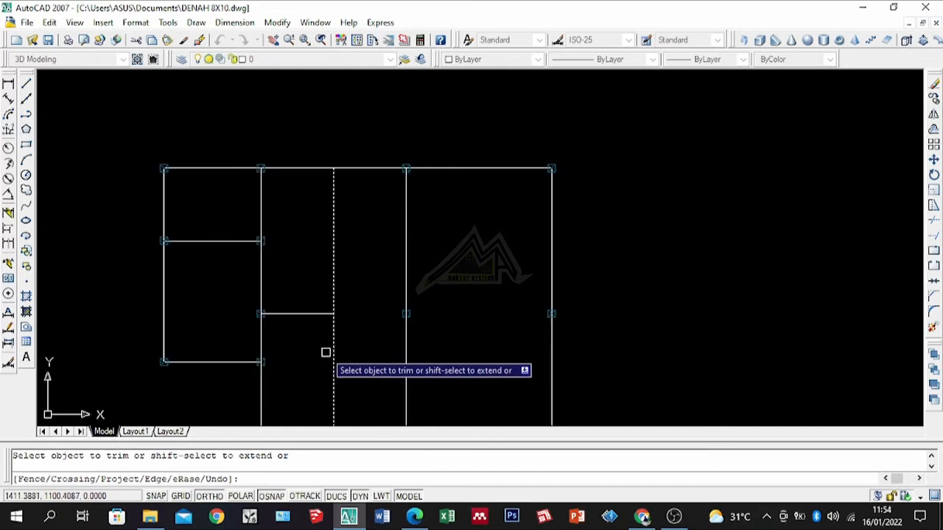
scroll(328, 353, up, 1)
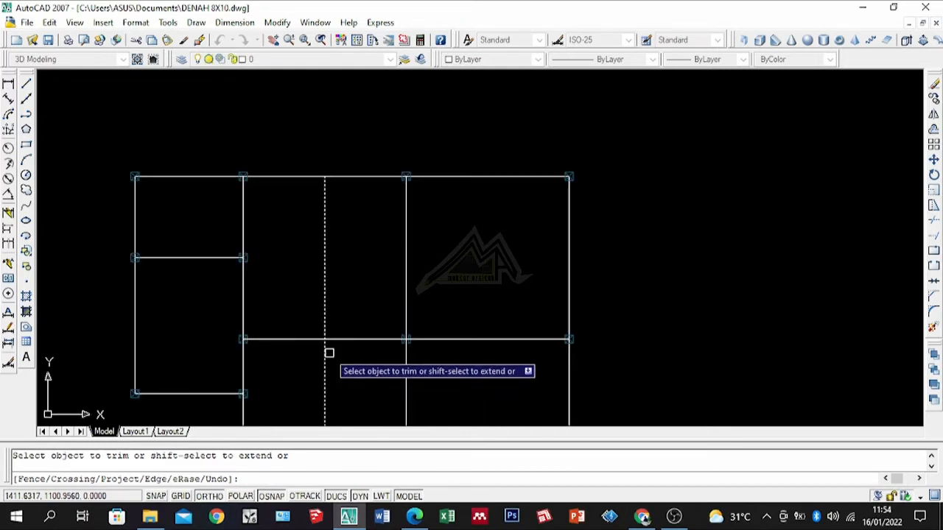
key(Return)
Trim out the horizontal line's segment between the offset vertical and the middle vertical, using both verticals as cutting edges.
text(tr)
key(Return)
click(424, 280)
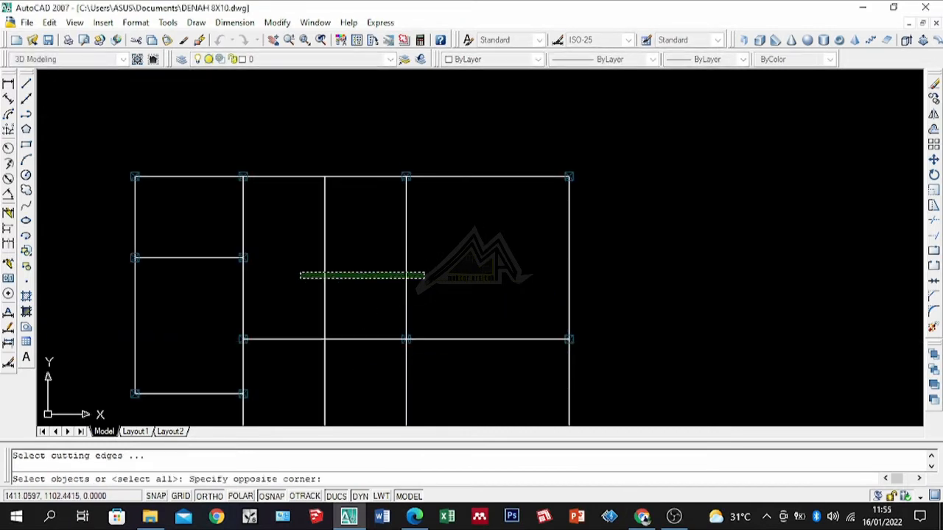
click(296, 273)
key(Return)
scroll(369, 353, up, 1)
key(Return)
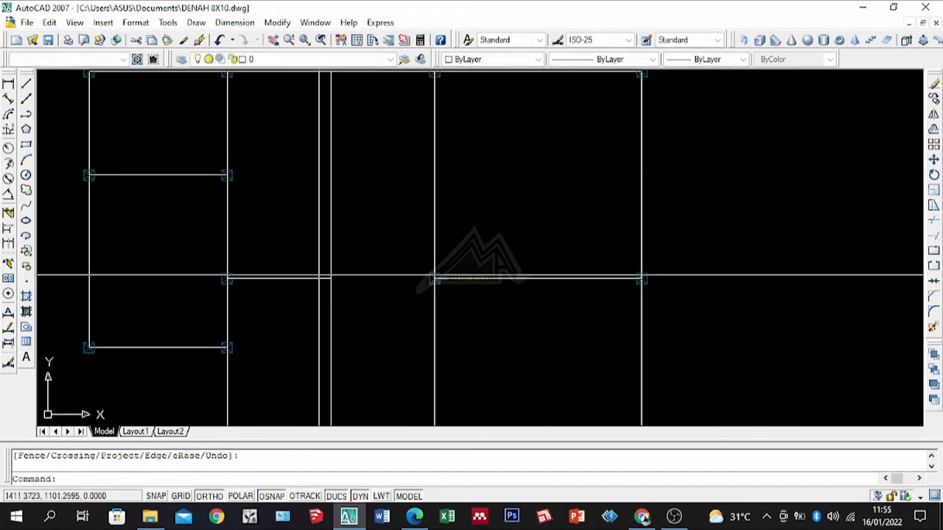
Erase the offset helper vertical in the centre bay.
click(330, 246)
text(e)
key(Return)
Trim out the inner left vertical's segment between the left room's divider line and the shortened horizontal line.
scroll(379, 303, down, 3)
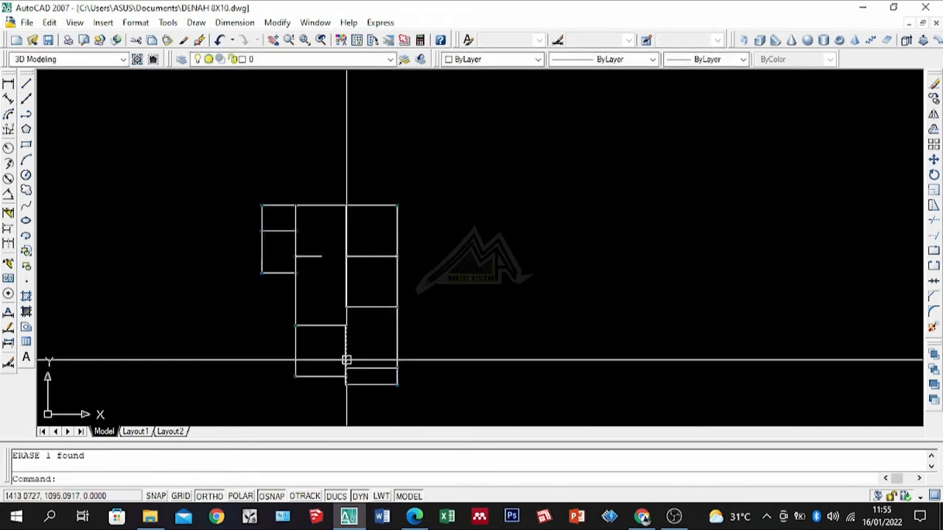
scroll(294, 257, up, 4)
text(tr)
key(Return)
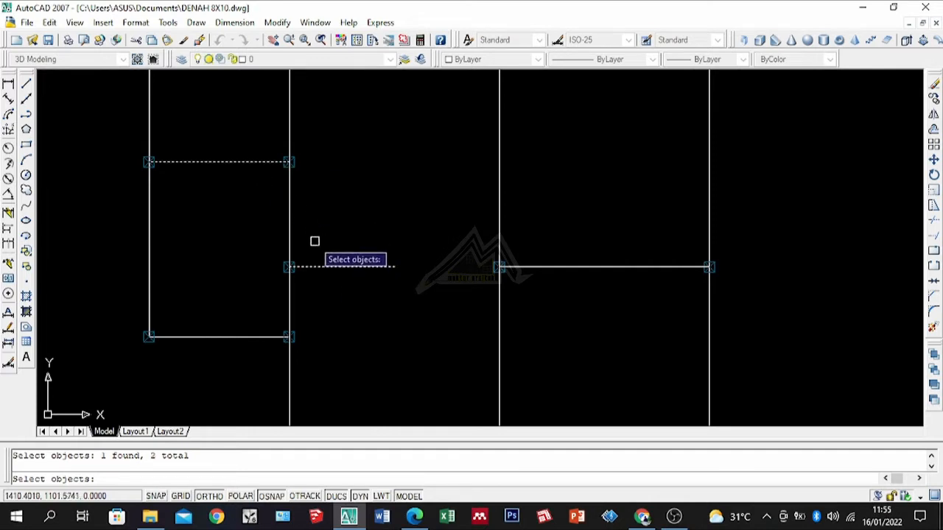
key(Return)
scroll(316, 317, down, 4)
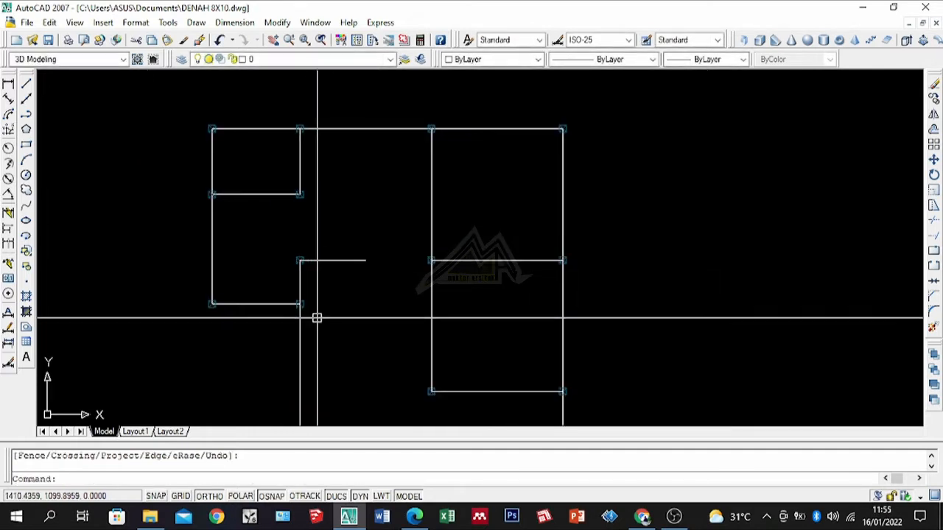
Examine the trimmed floor plan's room lines and column positions across the whole layout.
scroll(270, 315, down, 4)
scroll(322, 379, up, 2)
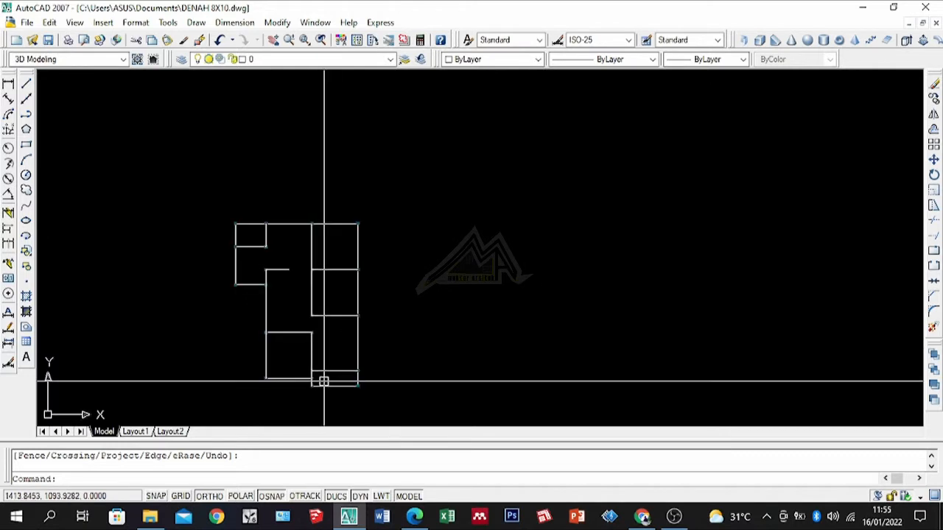
scroll(326, 391, up, 3)
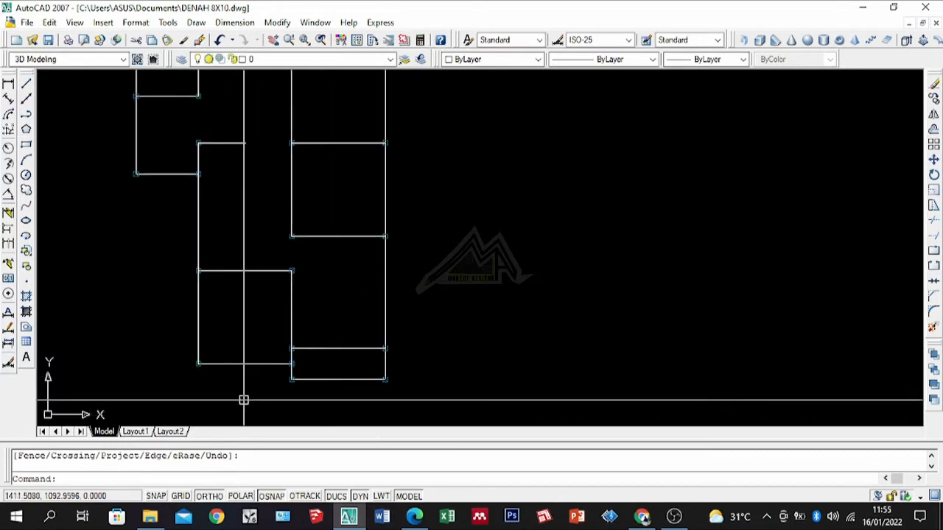
scroll(243, 400, down, 2)
scroll(188, 339, up, 2)
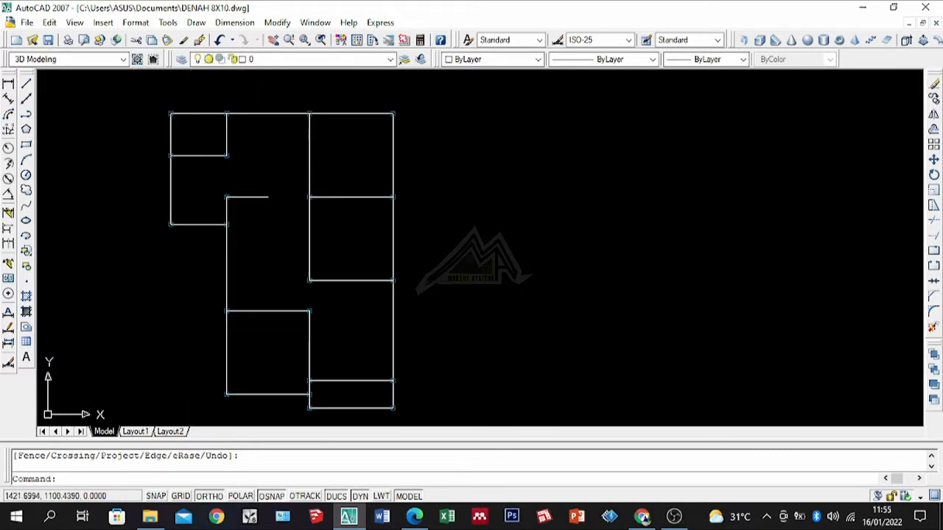
scroll(678, 207, down, 3)
scroll(509, 204, up, 2)
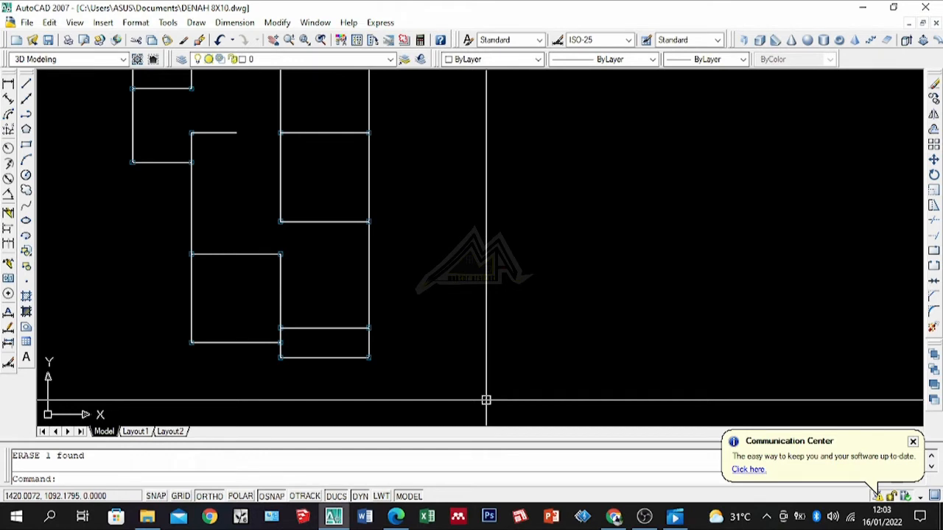
middle_drag(245, 240, 379, 240)
scroll(450, 242, up, 1)
scroll(504, 380, up, 3)
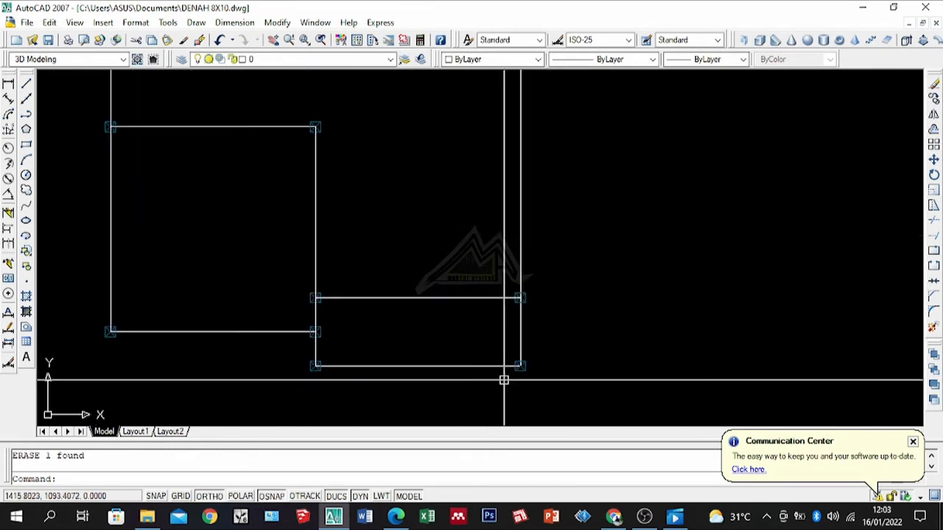
scroll(512, 351, down, 3)
scroll(514, 246, up, 2)
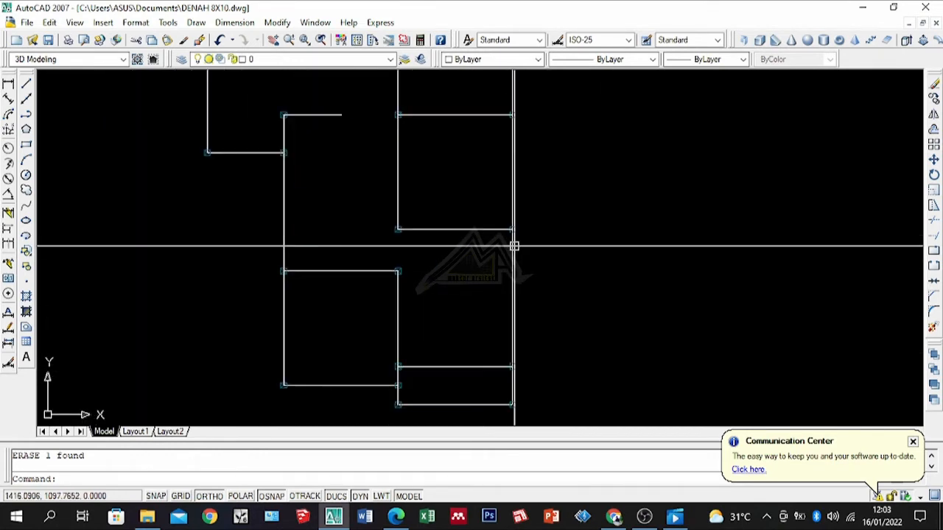
scroll(495, 311, down, 2)
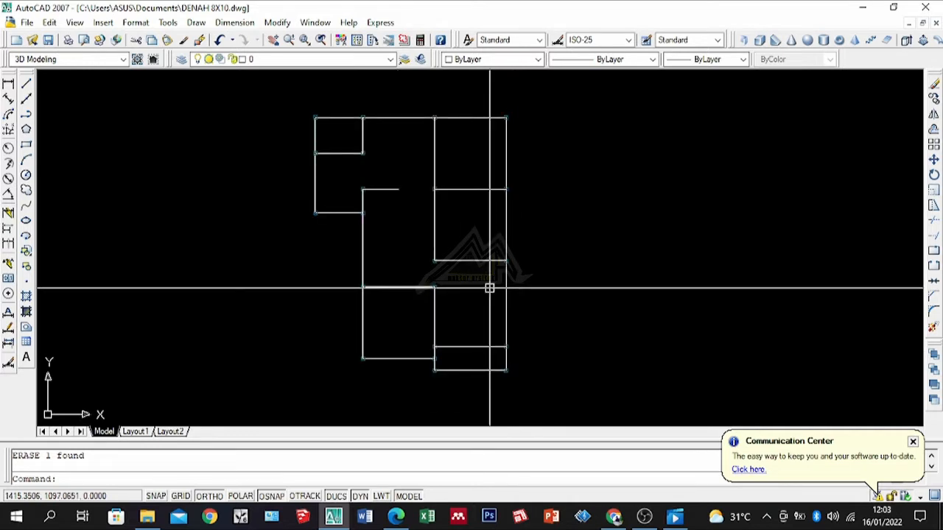
Draw a multiline wall on the outer right line, from the porch's upper column up to the next column.
scroll(490, 287, up, 2)
scroll(520, 339, up, 3)
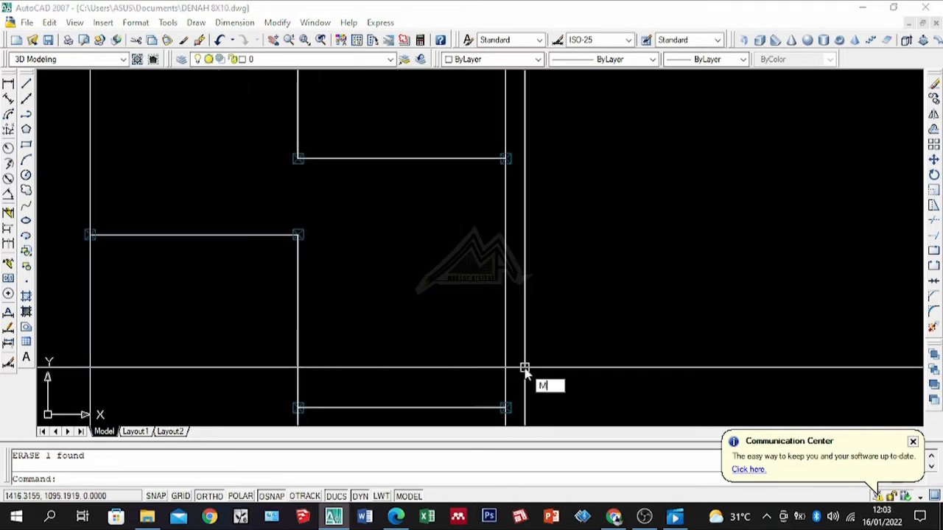
key(Return)
scroll(524, 405, up, 3)
scroll(470, 404, up, 2)
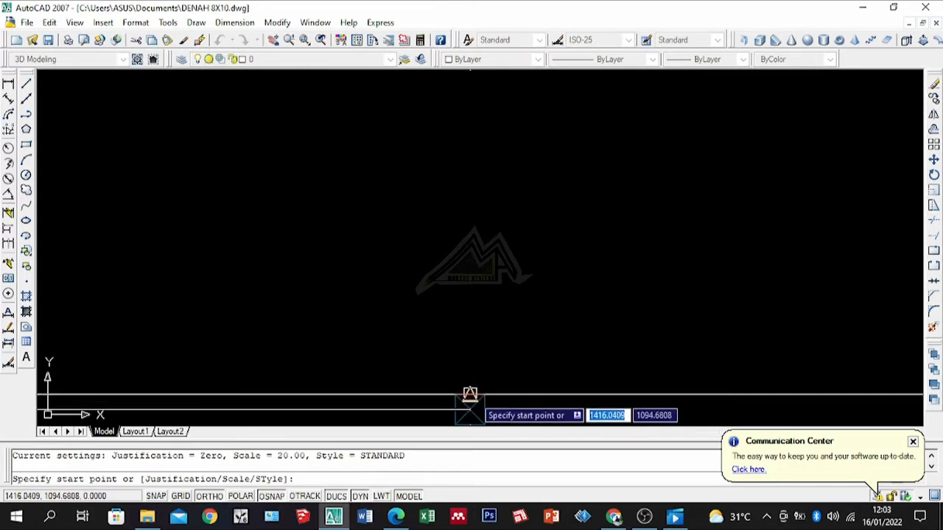
scroll(470, 404, down, 5)
scroll(464, 320, up, 5)
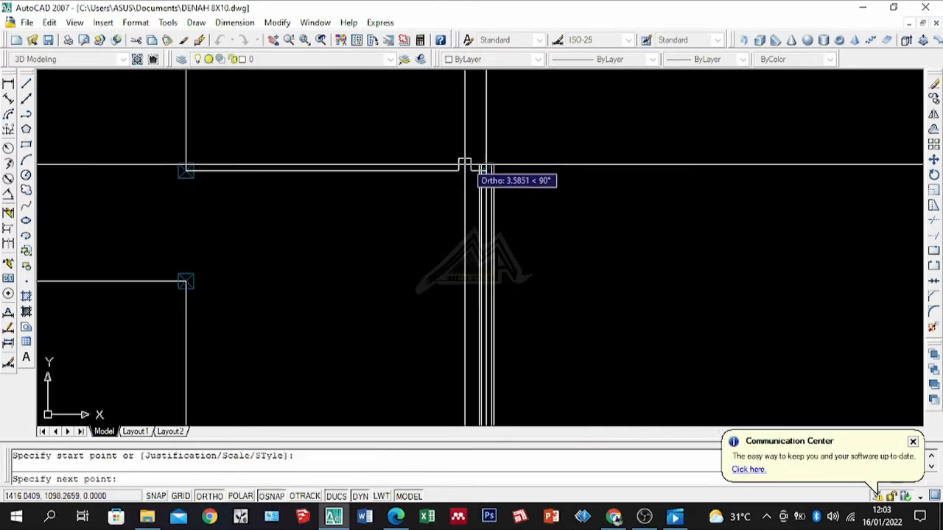
scroll(486, 171, up, 2)
click(518, 233)
scroll(504, 379, down, 5)
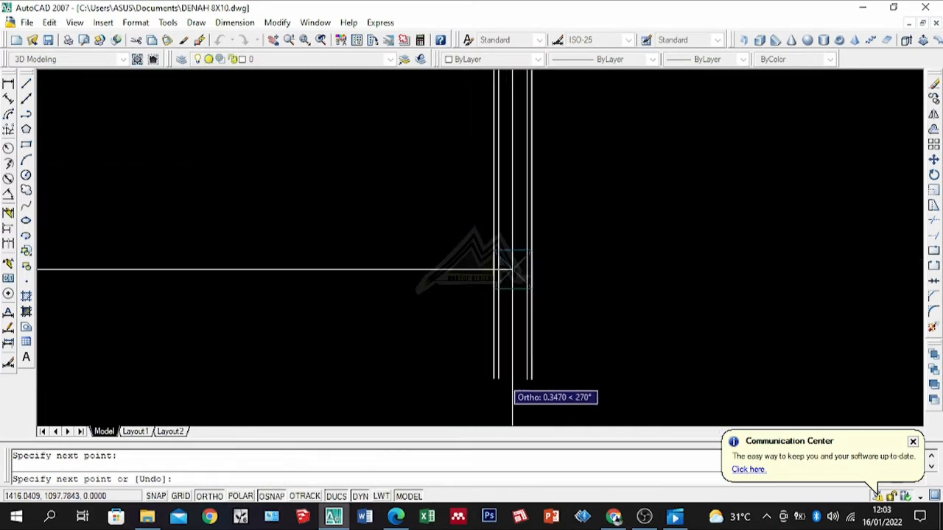
key(Return)
Draw another multiline wall up the outer right line, from that column's top edge to the next column above.
scroll(513, 252, up, 4)
key(Return)
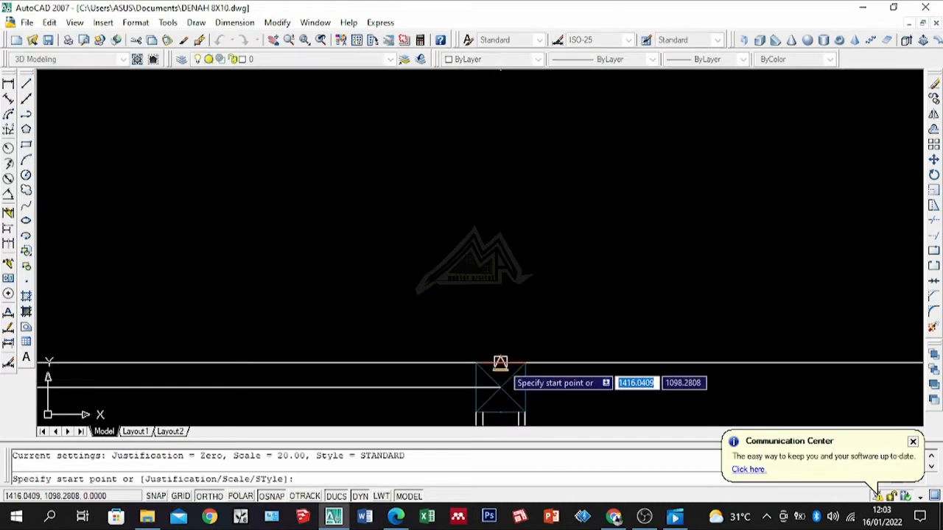
click(504, 357)
scroll(504, 358, down, 3)
scroll(491, 213, up, 4)
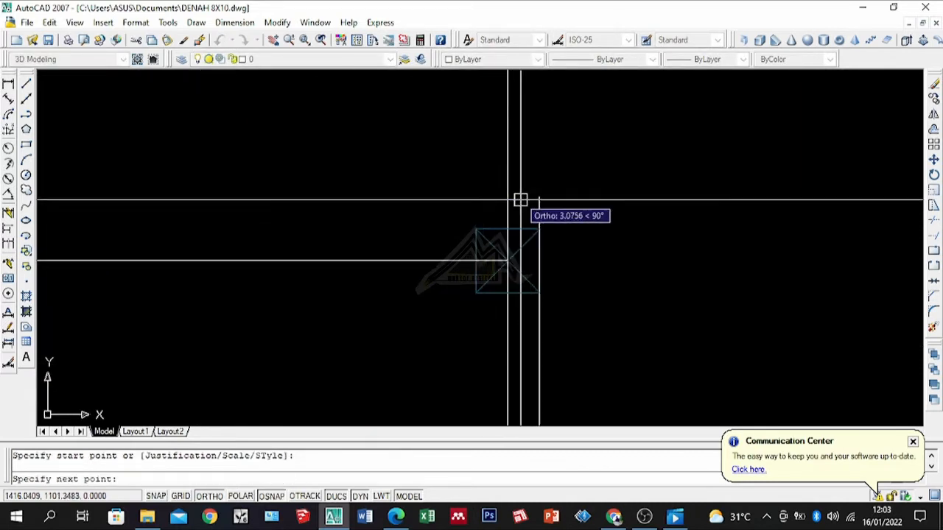
key(Return)
scroll(570, 250, down, 3)
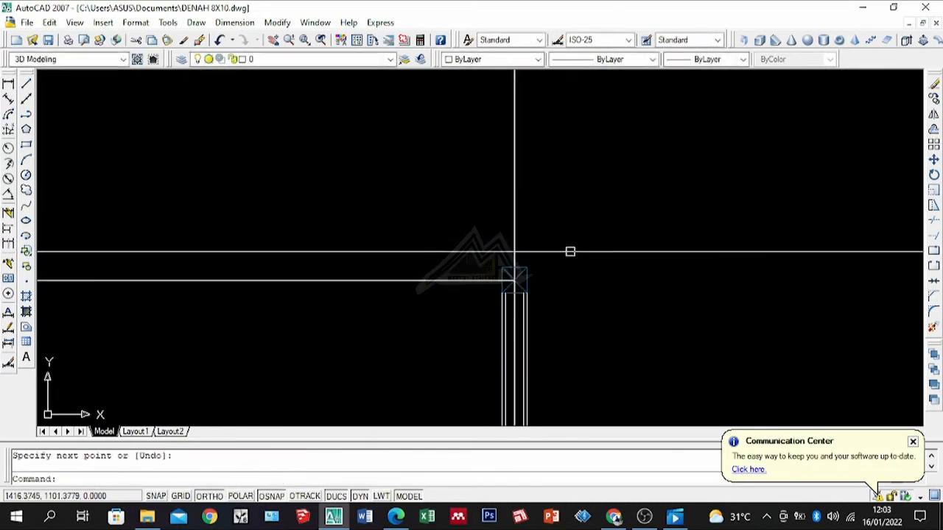
Draw a multiline wall along the right room's lower line, from the outer right column to the middle vertical's column.
scroll(583, 278, up, 4)
key(Return)
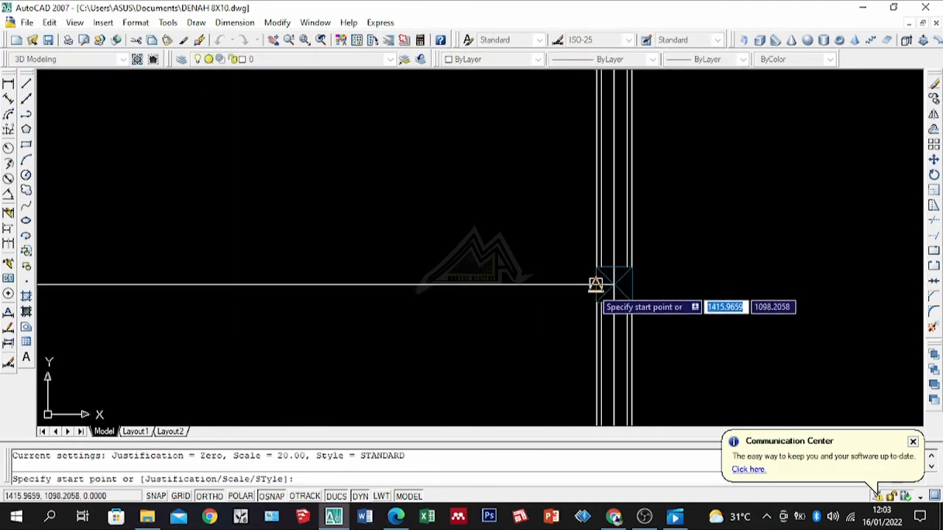
click(597, 284)
scroll(516, 293, down, 3)
scroll(442, 294, up, 3)
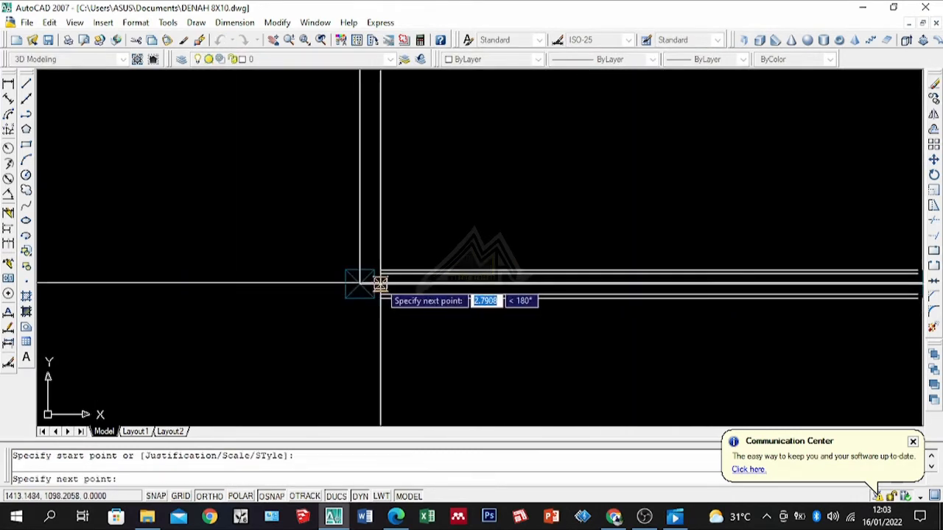
click(374, 284)
key(Return)
Draw a multiline wall along the porch's upper line, from the outer right column to the middle column.
scroll(457, 298, down, 4)
scroll(480, 331, up, 5)
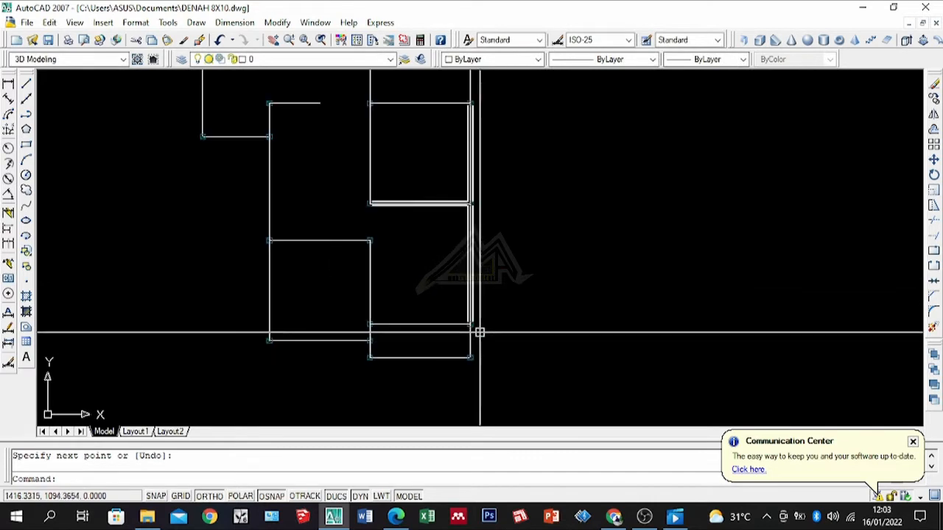
scroll(459, 329, up, 3)
key(Return)
click(467, 297)
scroll(640, 275, down, 4)
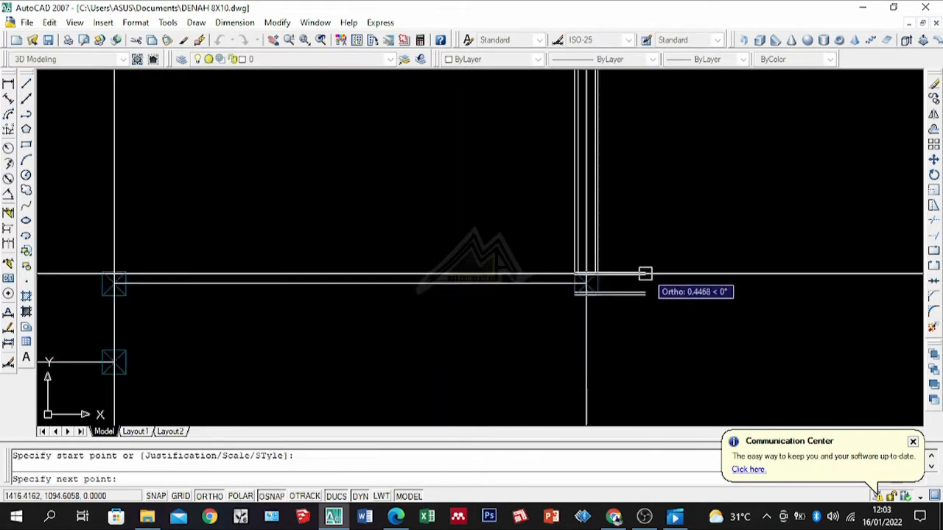
scroll(110, 288, up, 3)
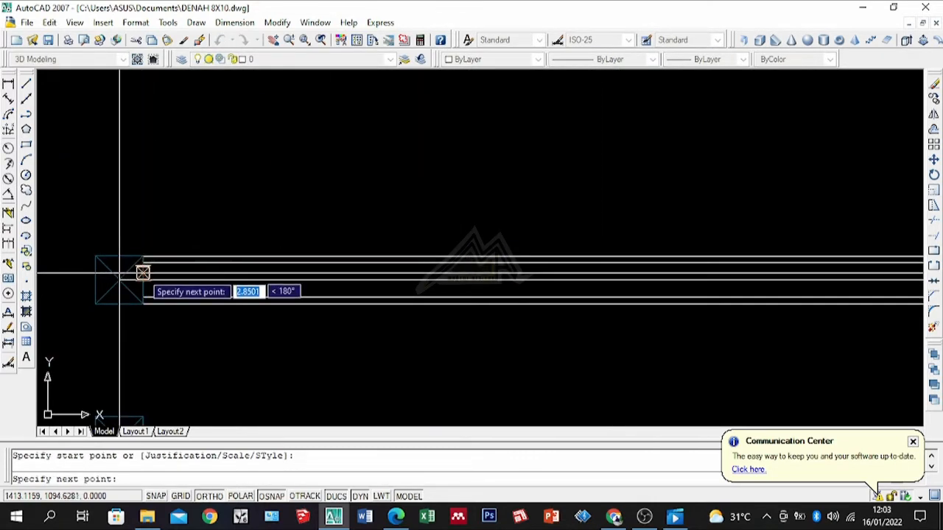
click(142, 280)
key(Return)
Draw a short vertical multiline wall between the porch's upper middle column and the column directly below it.
scroll(253, 322, down, 3)
scroll(378, 305, up, 3)
key(Return)
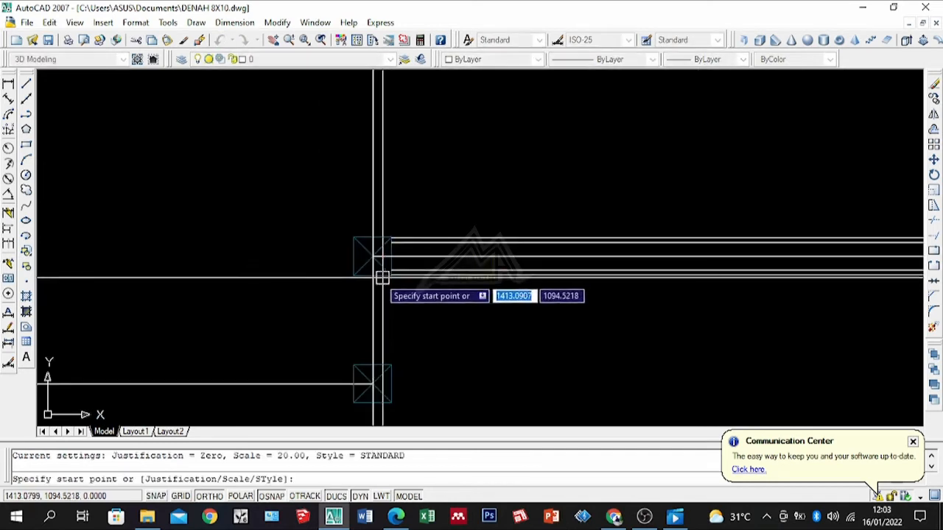
click(373, 364)
key(Return)
scroll(370, 359, up, 2)
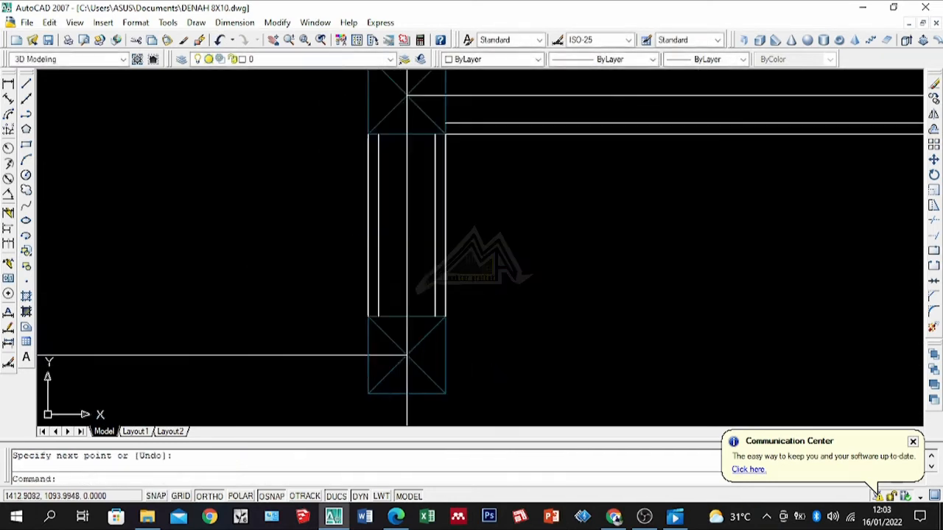
key(Return)
click(368, 356)
key(Return)
Draw a multiline wall along the lower left room's bottom line, from its outer left corner column to the middle column.
scroll(642, 310, down, 5)
scroll(482, 316, up, 3)
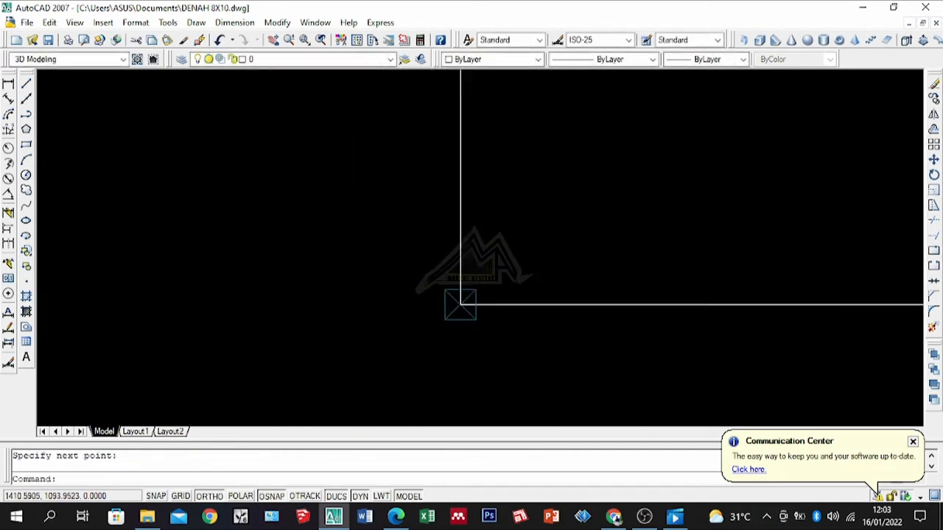
key(Return)
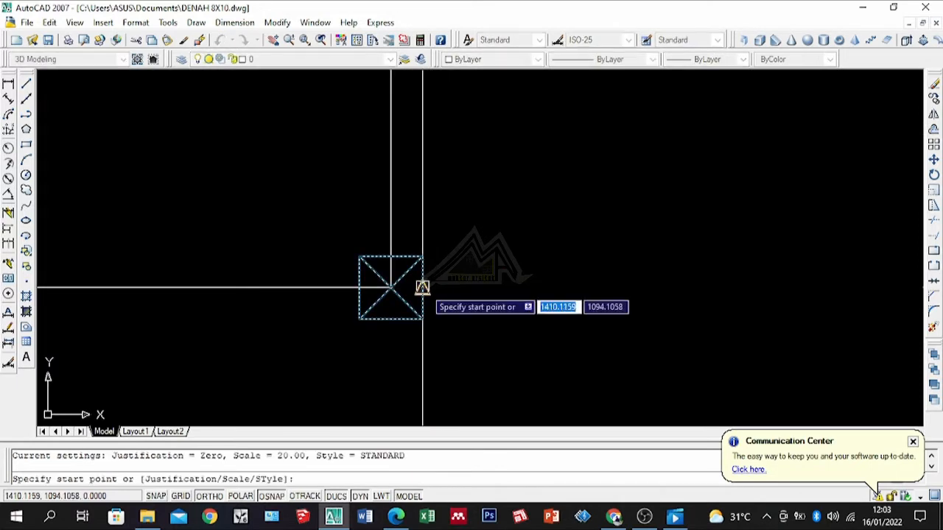
click(423, 289)
scroll(203, 318, down, 4)
scroll(524, 322, up, 3)
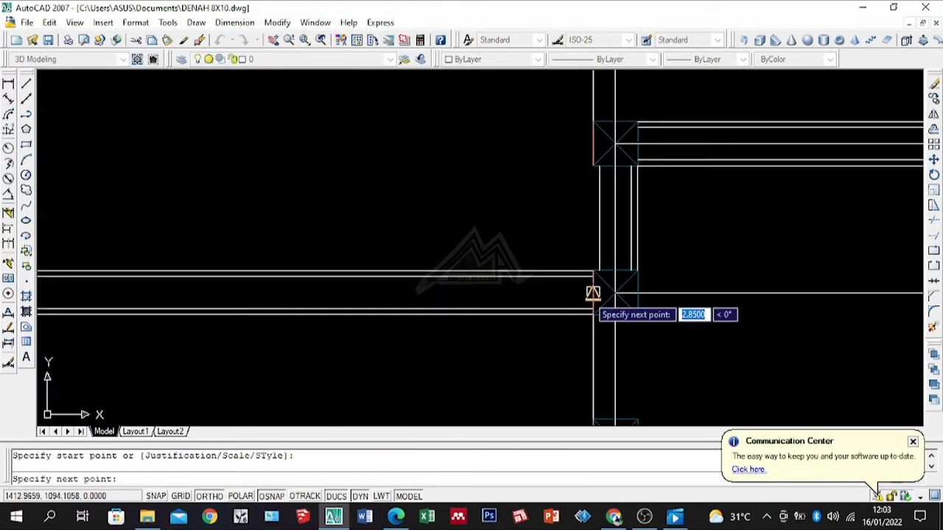
click(593, 293)
key(Return)
Draw a multiline wall up the lower left room's outer line, from its bottom corner column to the column above.
scroll(582, 310, down, 2)
scroll(254, 309, up, 2)
key(Return)
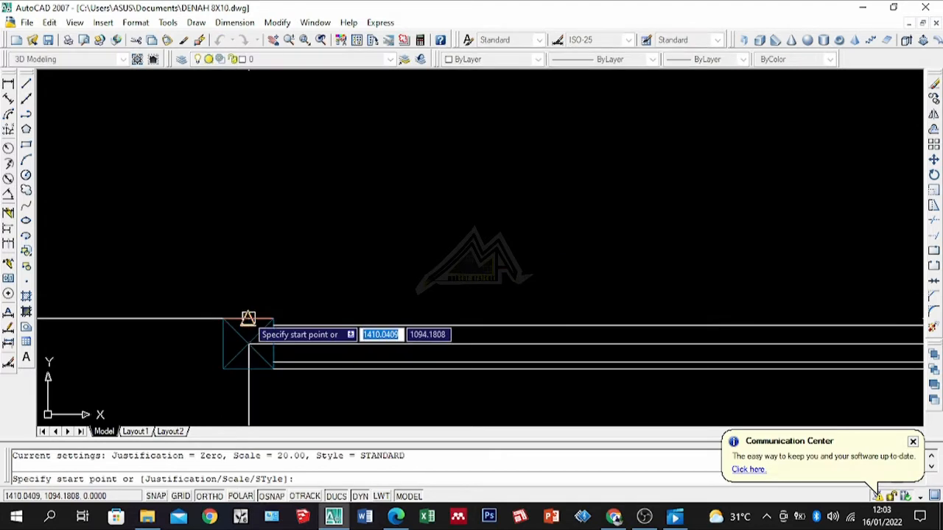
click(248, 319)
scroll(404, 419, down, 3)
scroll(400, 301, up, 3)
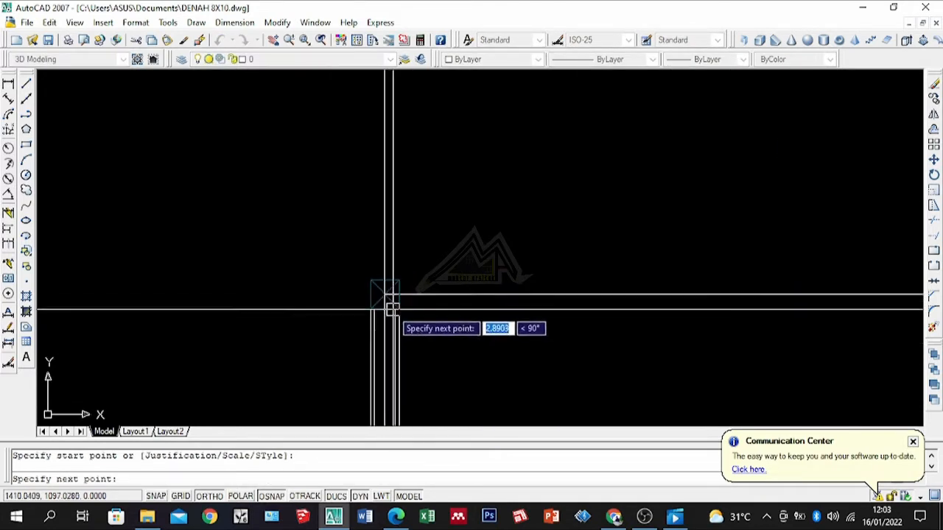
scroll(386, 312, up, 3)
click(377, 274)
key(Return)
Draw a multiline wall along the lower left room's upper line, between its two upper columns.
key(Return)
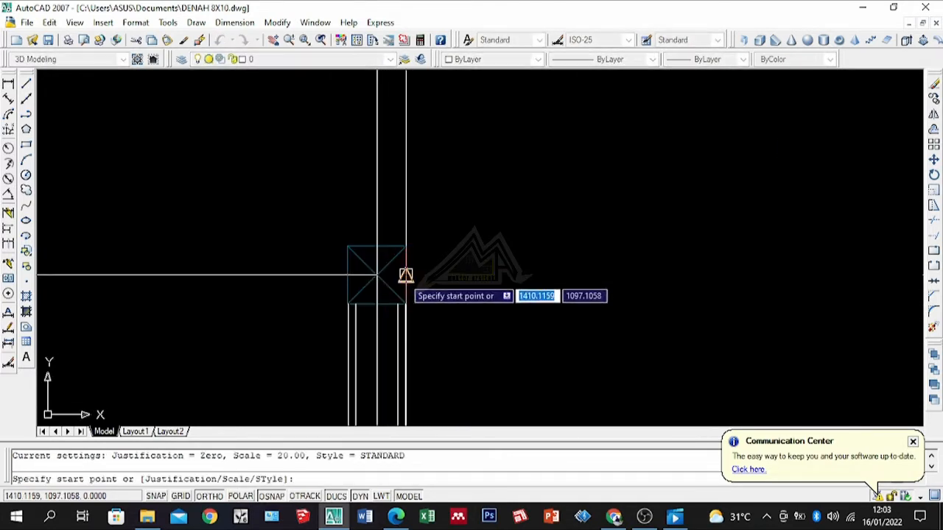
click(406, 273)
scroll(236, 305, down, 2)
scroll(435, 305, up, 2)
scroll(359, 303, up, 5)
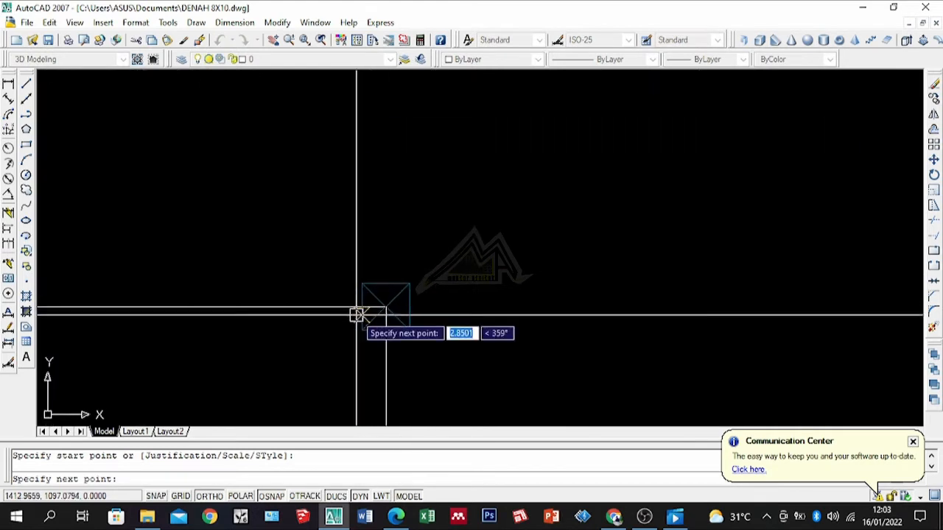
click(362, 306)
key(Return)
Draw a multiline wall down the lower left room's inner line, from its upper inner column to the porch's upper middle column.
scroll(361, 306, down, 3)
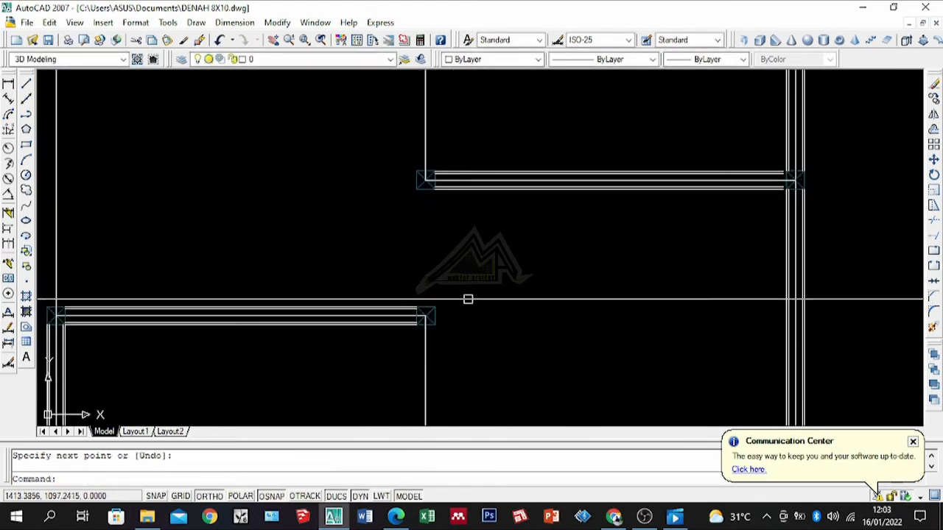
scroll(550, 305, down, 2)
scroll(485, 312, up, 8)
key(Return)
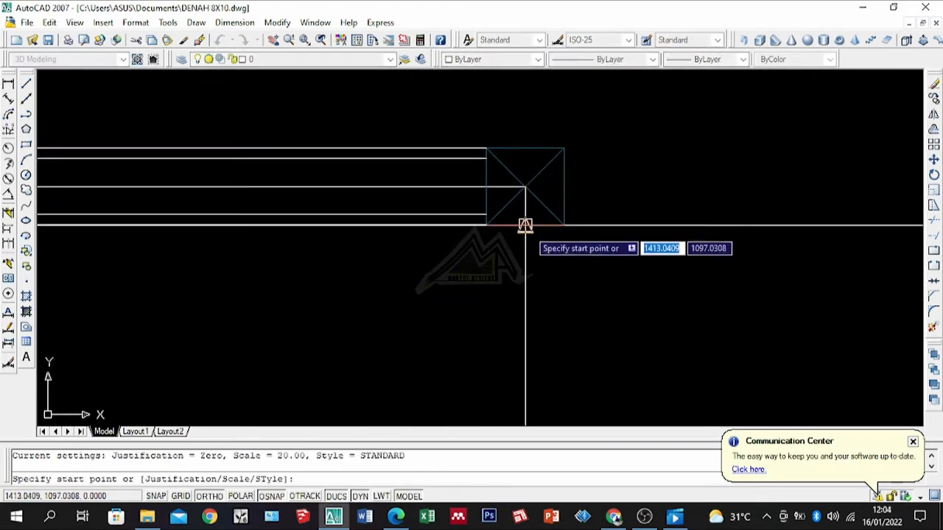
scroll(525, 226, down, 8)
scroll(530, 270, up, 7)
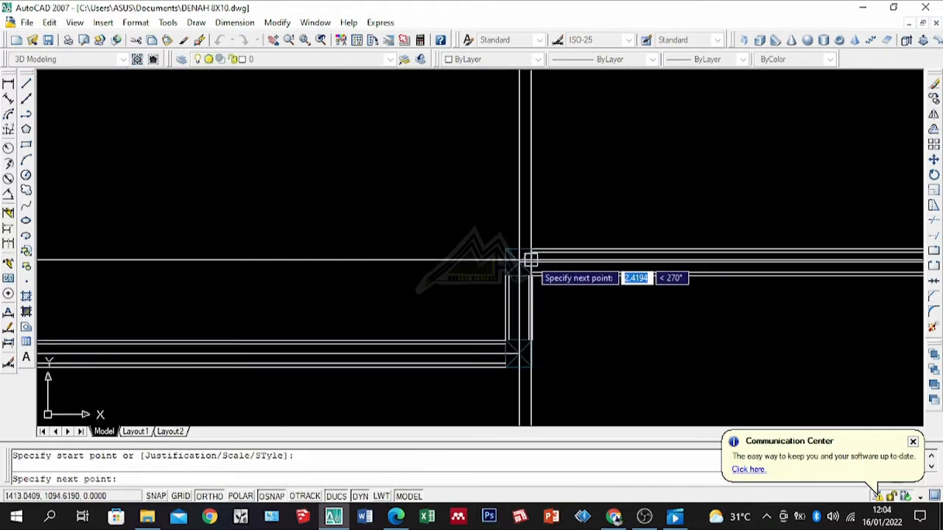
key(Return)
scroll(512, 237, down, 8)
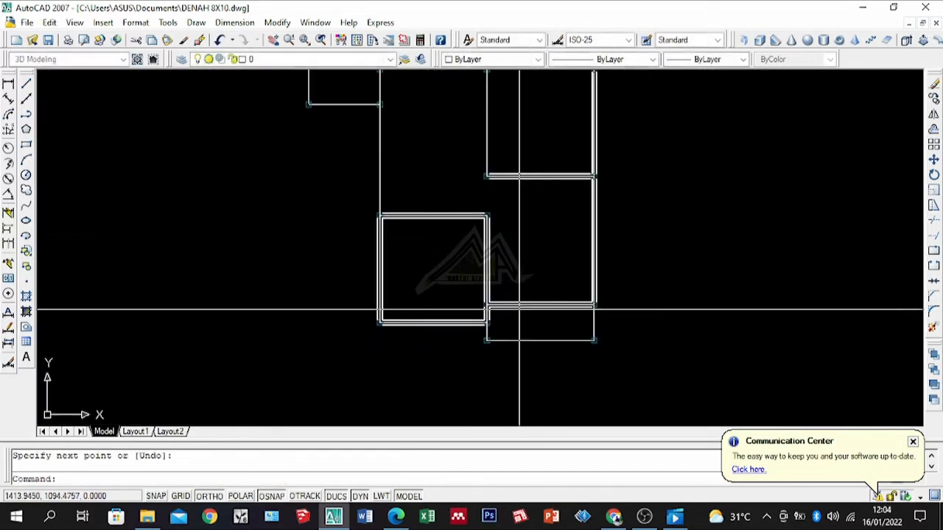
Draw a multiline wall up the middle right room's inner line, from its lower inner column to the next column above.
scroll(387, 166, up, 5)
scroll(405, 251, down, 6)
scroll(406, 251, up, 6)
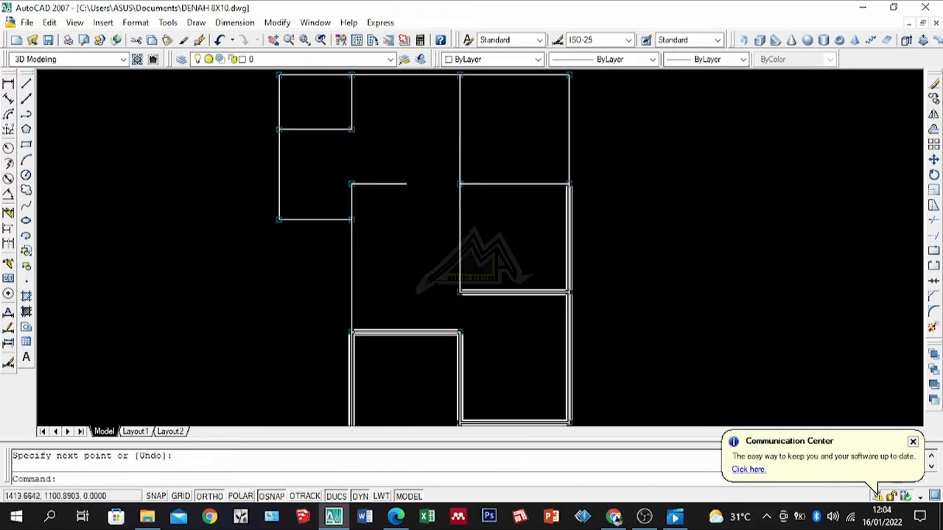
key(Return)
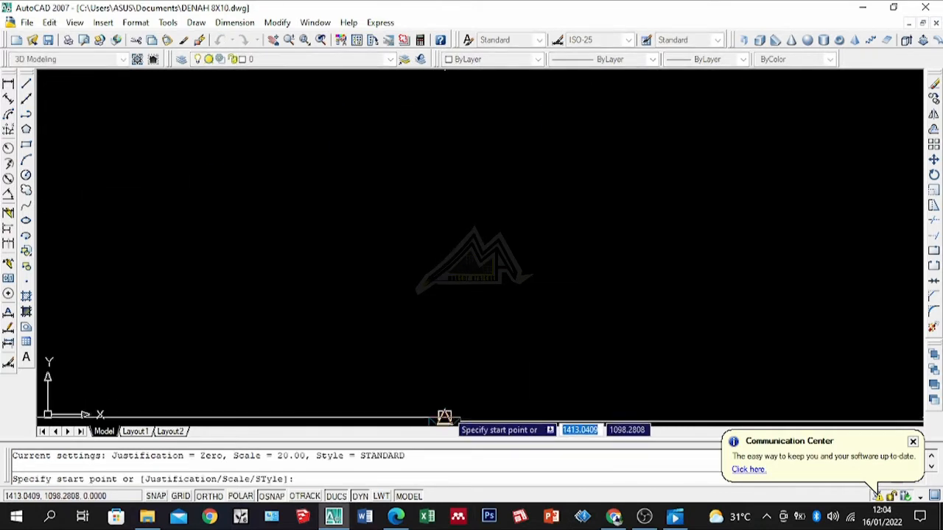
click(445, 418)
scroll(445, 387, down, 5)
scroll(447, 188, up, 6)
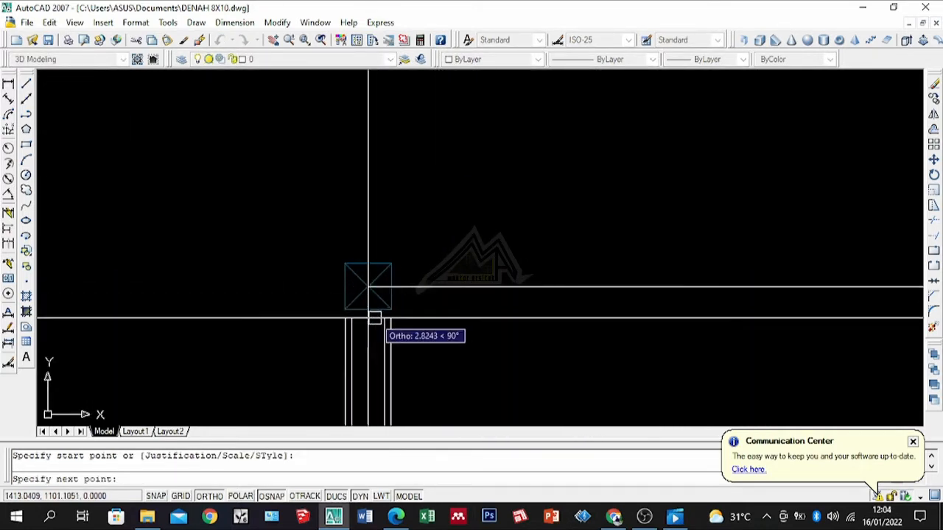
click(368, 286)
key(Return)
Draw a multiline wall along the middle right room's upper line, from the inner column to the outer right column.
key(Return)
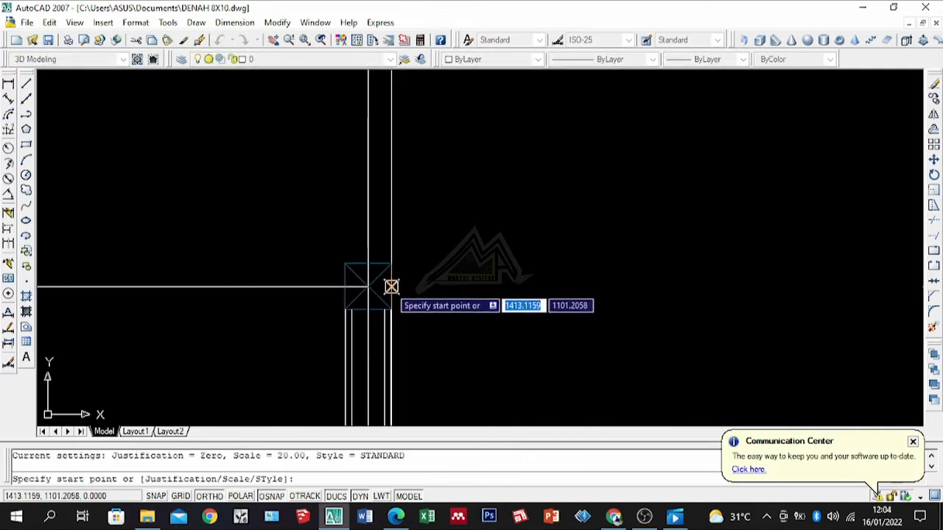
click(390, 284)
scroll(510, 296, down, 4)
scroll(472, 276, up, 3)
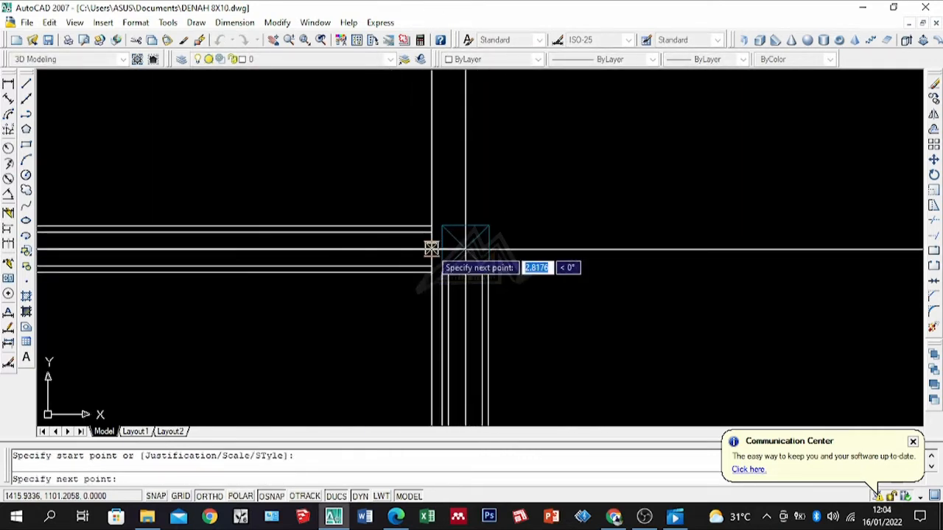
click(456, 232)
key(Return)
Draw a multiline wall up the outer right line, from that outer column to the plan's upper right corner column.
key(Return)
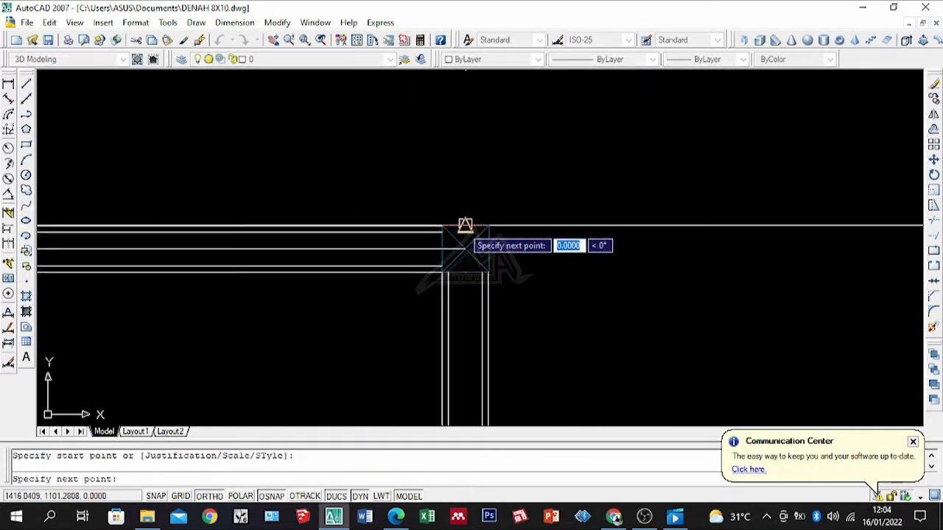
scroll(467, 280, down, 5)
scroll(471, 133, up, 9)
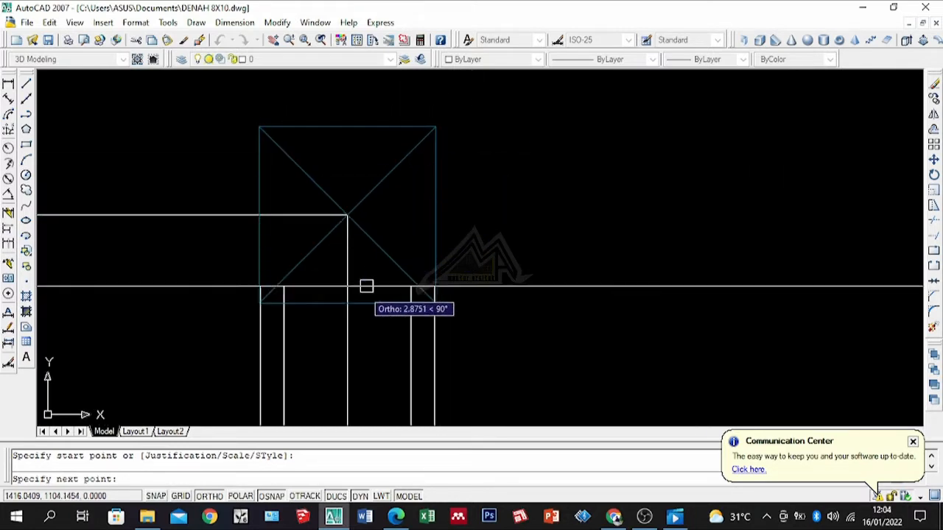
scroll(486, 286, down, 6)
scroll(334, 281, up, 3)
key(Return)
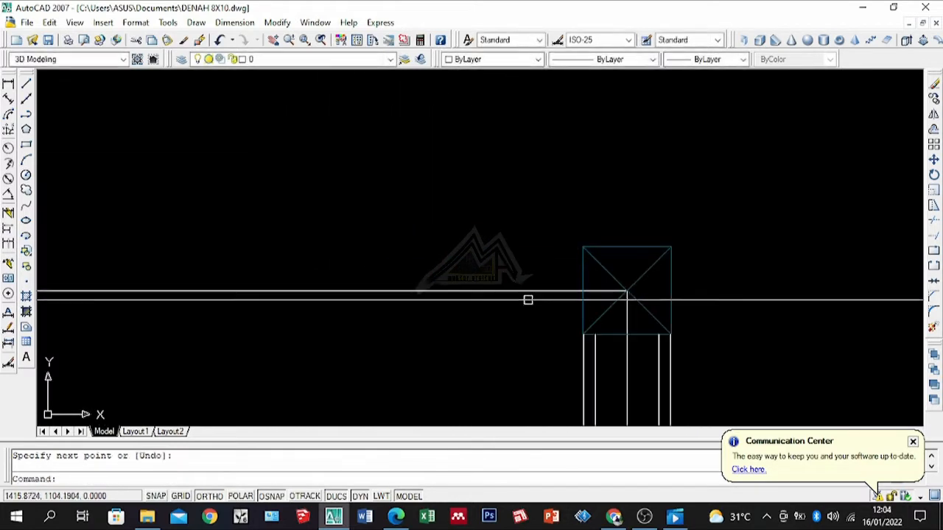
Draw a multiline wall along the upper right room's top line, from the corner column to the inner column.
key(Return)
click(583, 291)
scroll(652, 278, down, 6)
scroll(247, 279, up, 5)
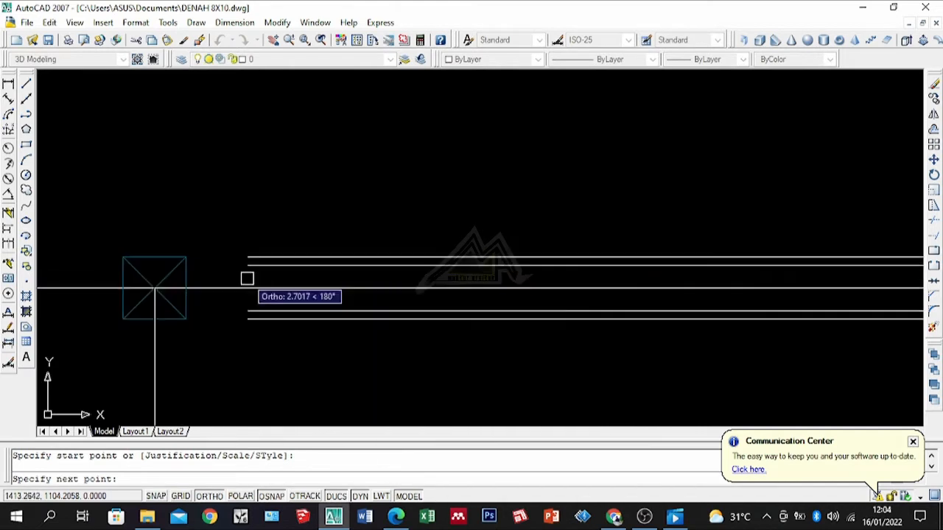
click(186, 288)
key(Return)
Draw a multiline wall down the upper right room's inner line, from its top column to the column below.
scroll(380, 282, down, 7)
scroll(334, 288, up, 5)
key(Return)
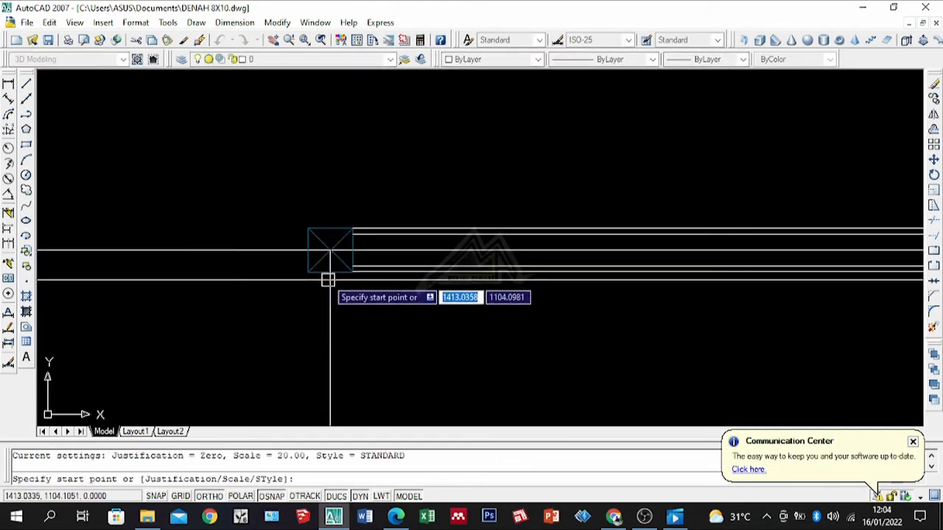
click(329, 272)
scroll(337, 236, down, 7)
scroll(394, 299, up, 6)
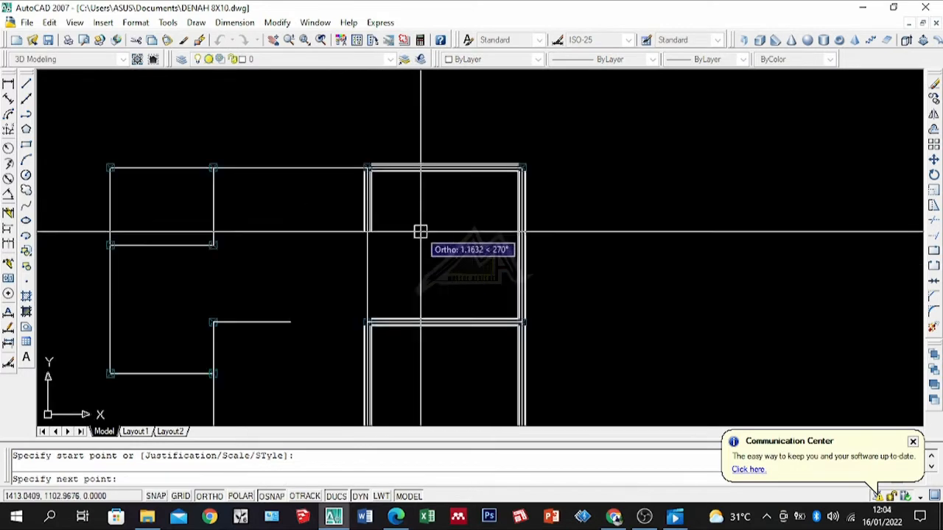
scroll(366, 347, up, 3)
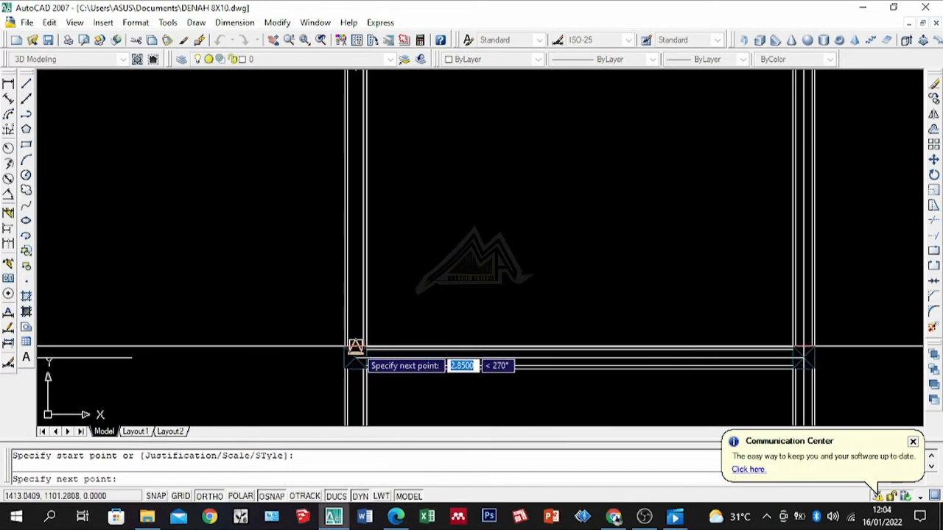
click(355, 346)
key(Return)
Draw a multiline wall along the short horizontal stub line, from its free end to the column it starts at.
scroll(475, 258, down, 5)
scroll(358, 286, up, 5)
key(Return)
click(333, 295)
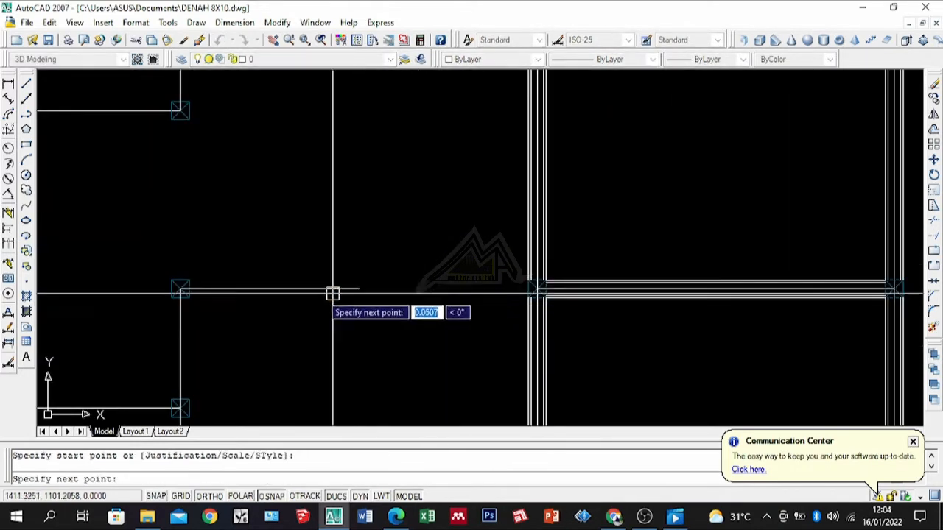
scroll(202, 290, up, 5)
click(166, 288)
key(Return)
Close the free end of the short stub wall with a vertical line between its outer faces.
scroll(577, 289, down, 4)
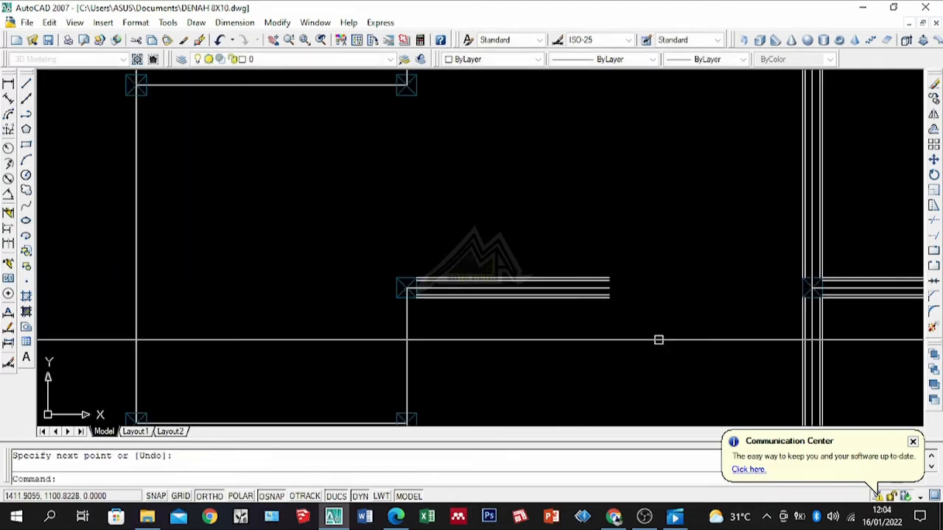
scroll(619, 347, down, 2)
scroll(568, 305, up, 8)
text(L)
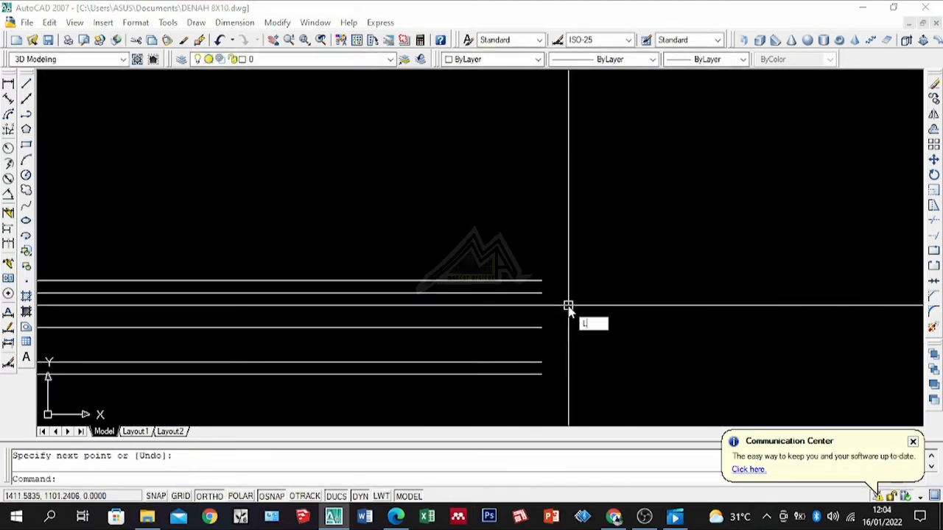
key(Return)
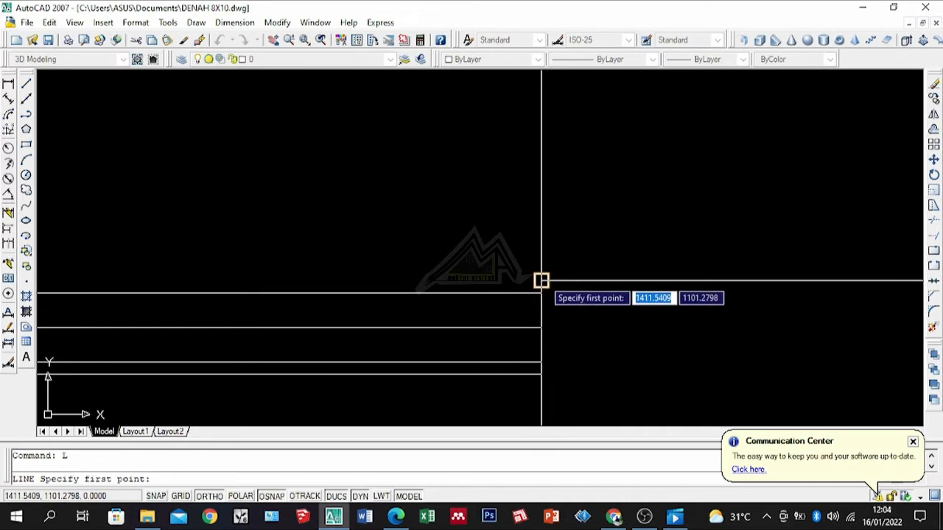
click(542, 280)
click(541, 374)
key(Return)
Draw a multiline wall along the upper left room's top line, from the outer corner column to the next column.
scroll(648, 286, down, 10)
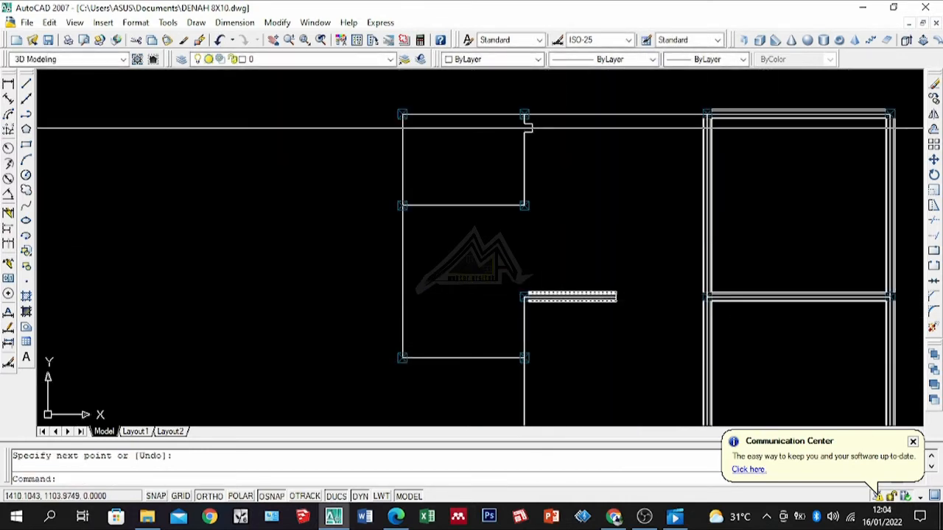
scroll(528, 103, up, 4)
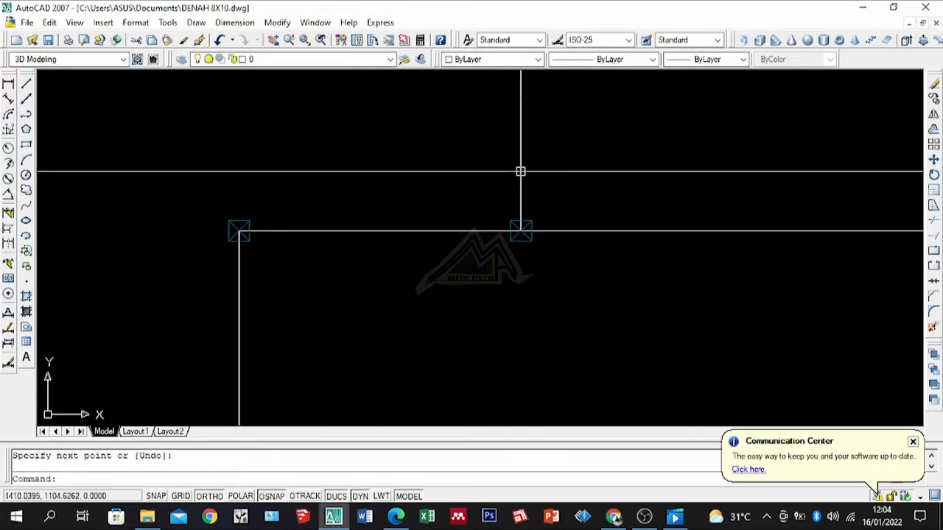
text(ml)
key(Return)
scroll(294, 248, up, 3)
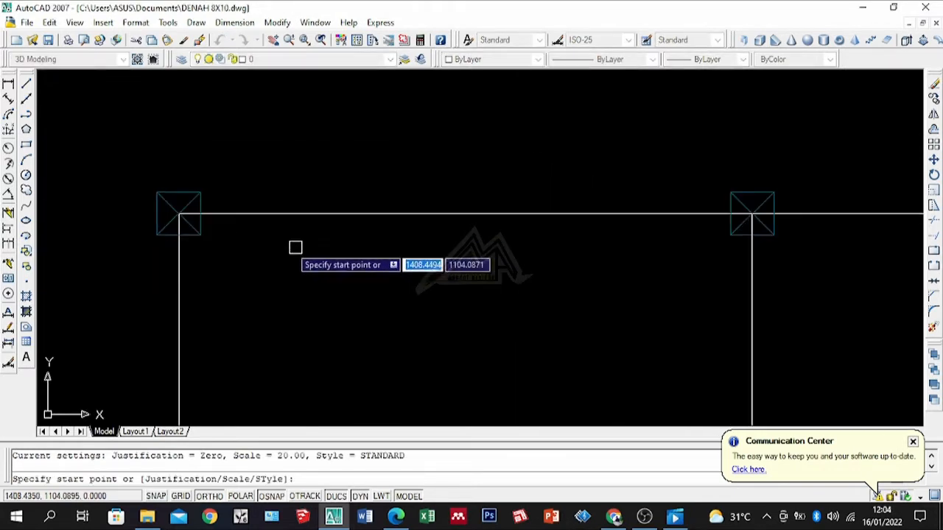
click(200, 214)
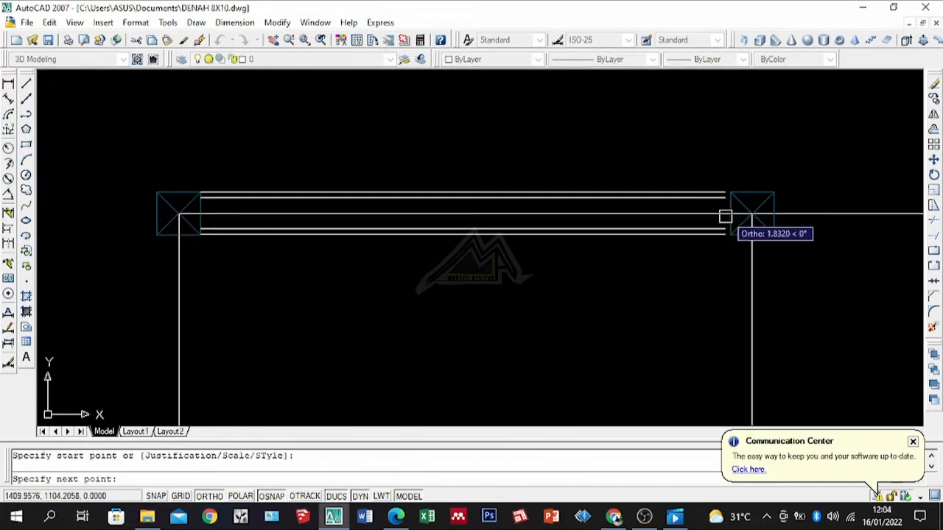
key(Return)
Continue the top outer wall with a multiline from the upper left room's inner column to the upper right room's inner column.
scroll(404, 221, down, 4)
scroll(651, 214, up, 3)
scroll(193, 236, up, 2)
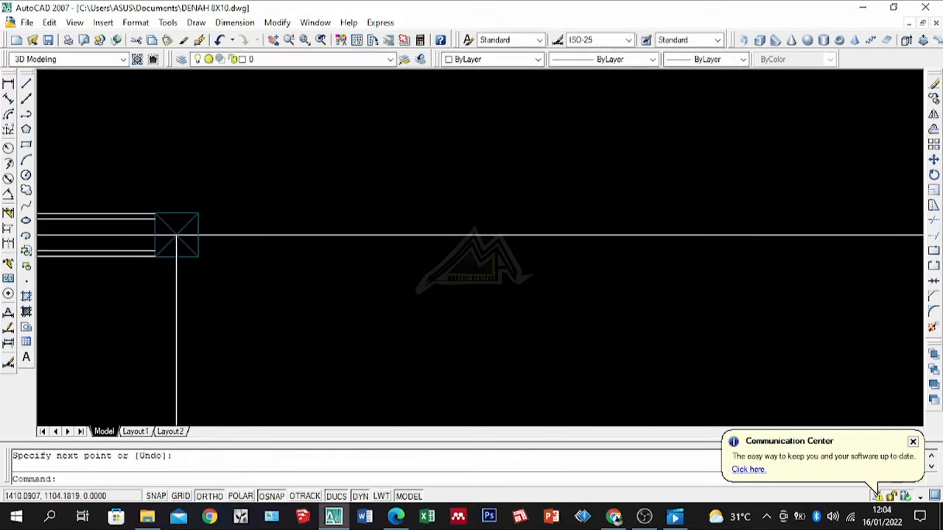
key(Return)
click(200, 232)
scroll(197, 236, down, 4)
scroll(497, 223, up, 3)
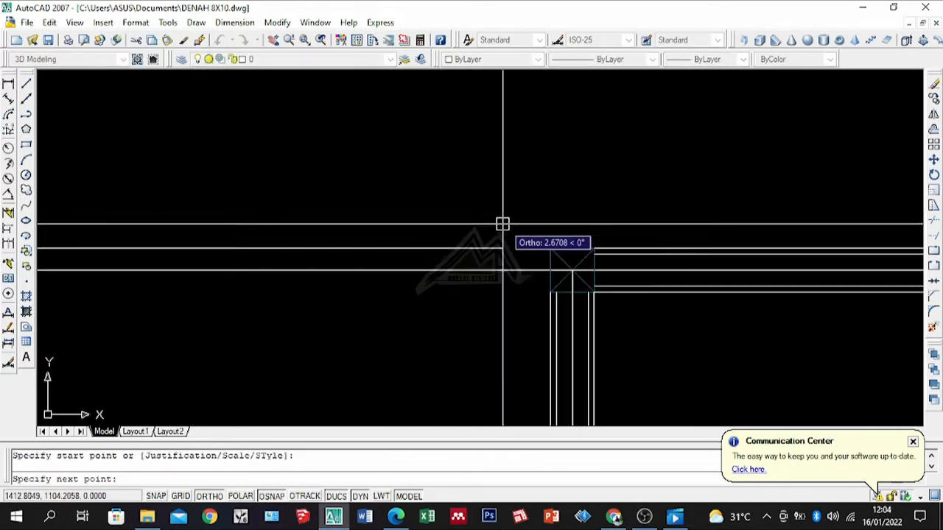
click(550, 271)
key(Return)
Draw a multiline wall along the upper left room's inner vertical line, from its top column down to its lower column.
scroll(429, 292, down, 4)
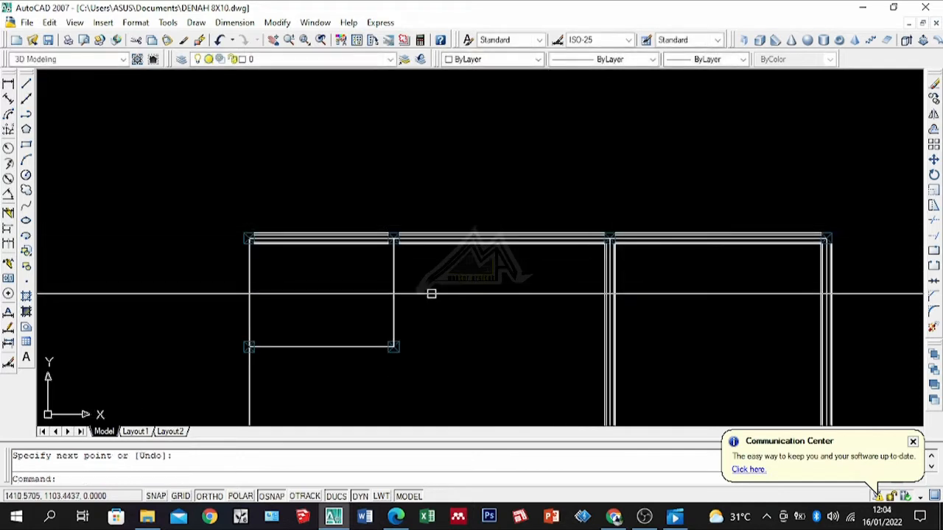
scroll(411, 252, up, 3)
key(Return)
click(416, 188)
scroll(469, 295, down, 3)
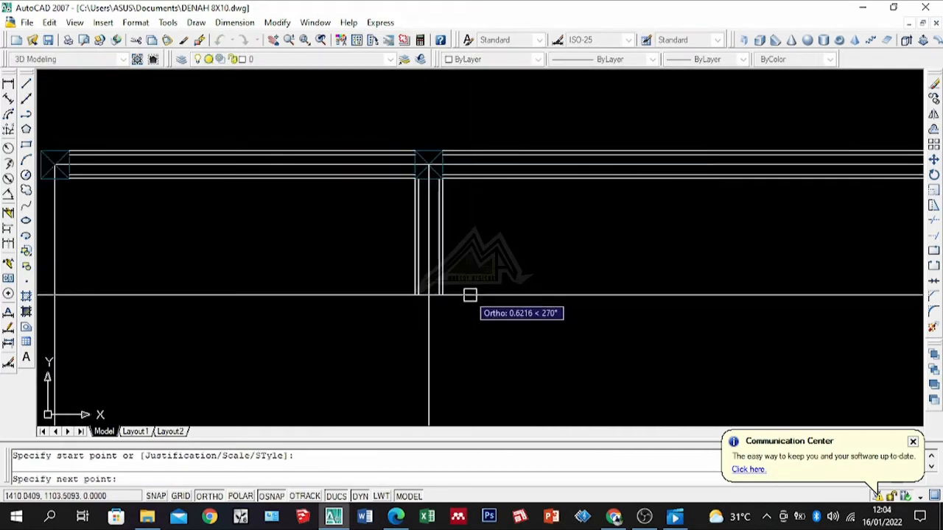
scroll(491, 267, up, 3)
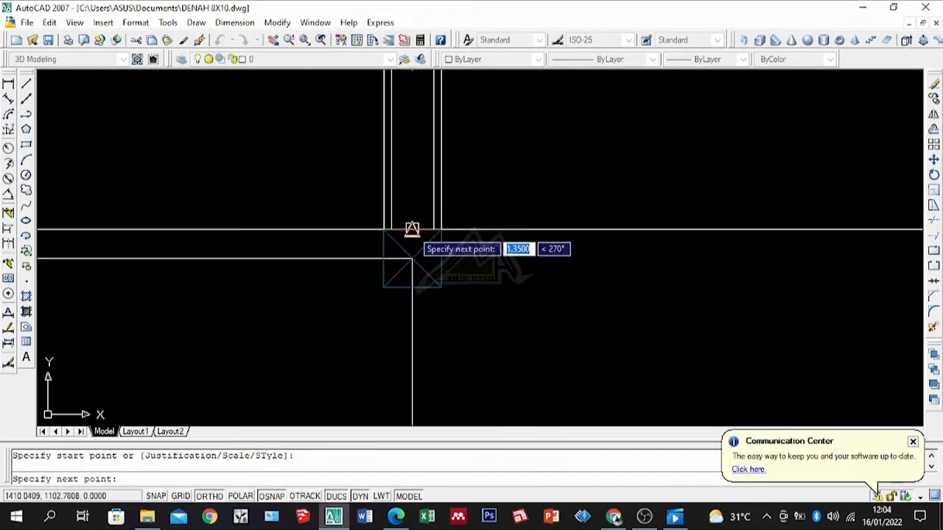
click(412, 229)
key(Return)
Draw a multiline wall along the upper left room's bottom line, from the inner column to the outer column.
key(Return)
click(383, 258)
scroll(626, 262, down, 4)
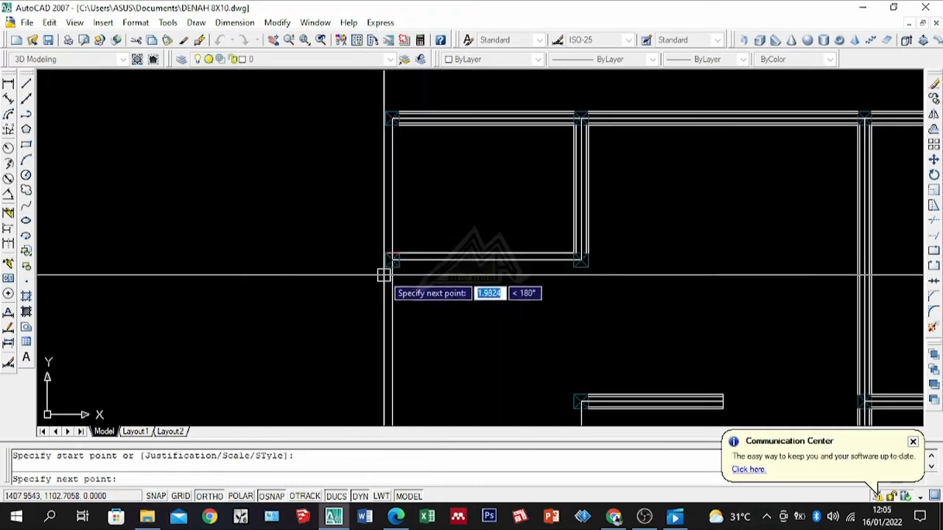
scroll(383, 275, up, 3)
click(448, 211)
key(Return)
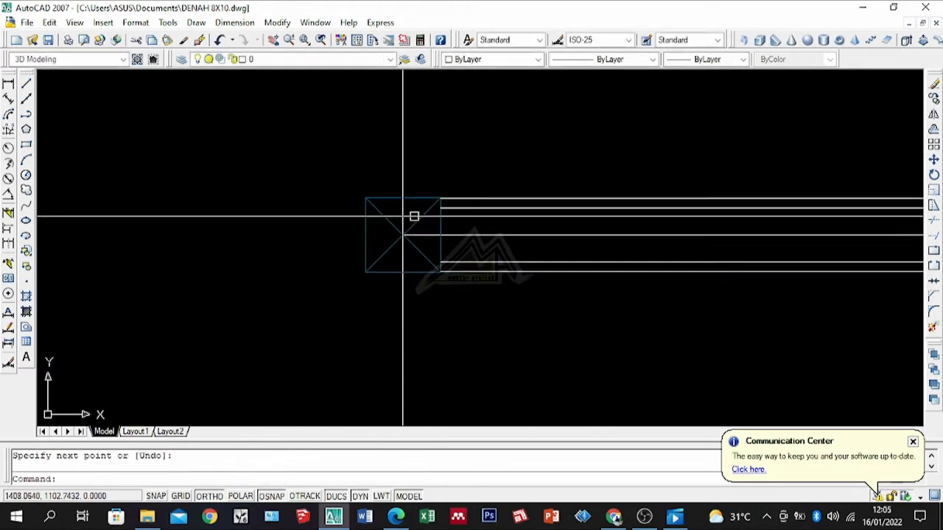
Draw a multiline wall along the upper left room's outer vertical line, from its lower column up to the top corner column.
key(Return)
scroll(402, 210, up, 3)
scroll(378, 181, down, 5)
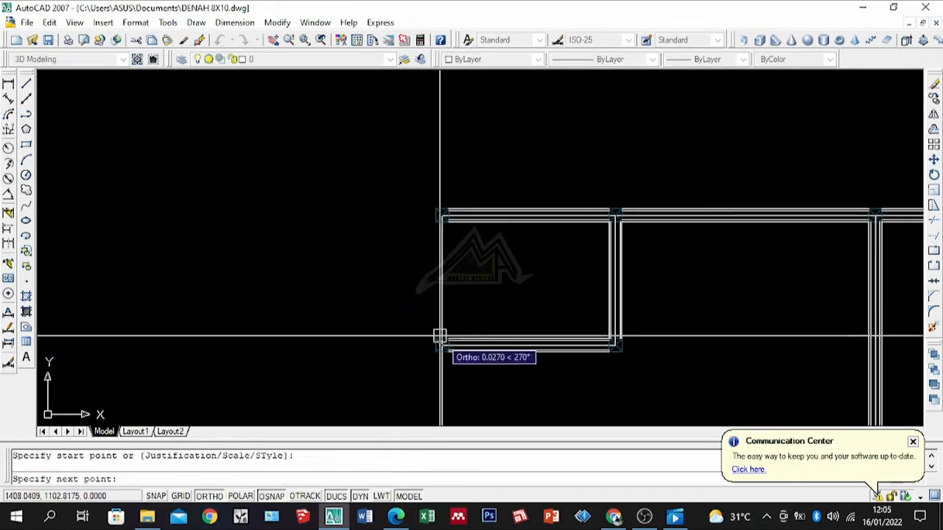
click(435, 228)
key(Return)
Continue the outer wall with a multiline from the upper left room's lower outer column down to the next corner column.
scroll(468, 173, down, 9)
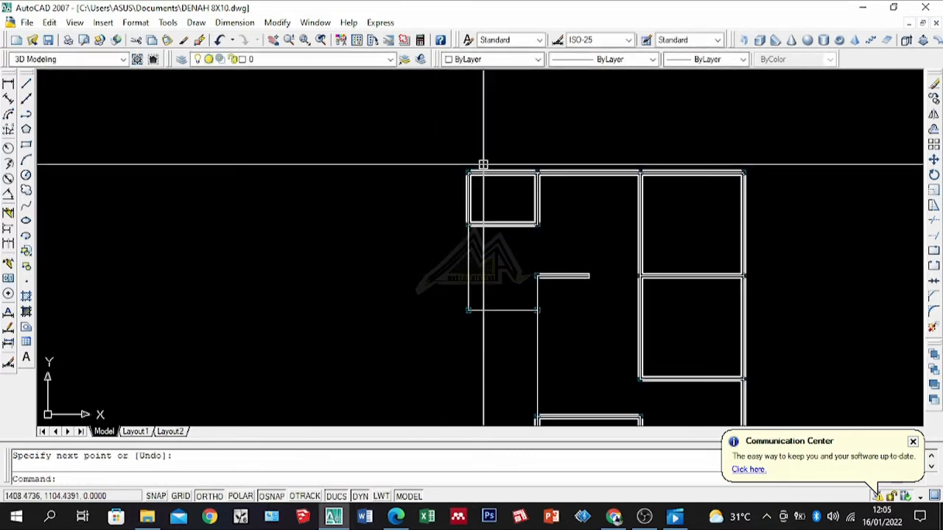
scroll(469, 233, up, 11)
key(Return)
click(466, 109)
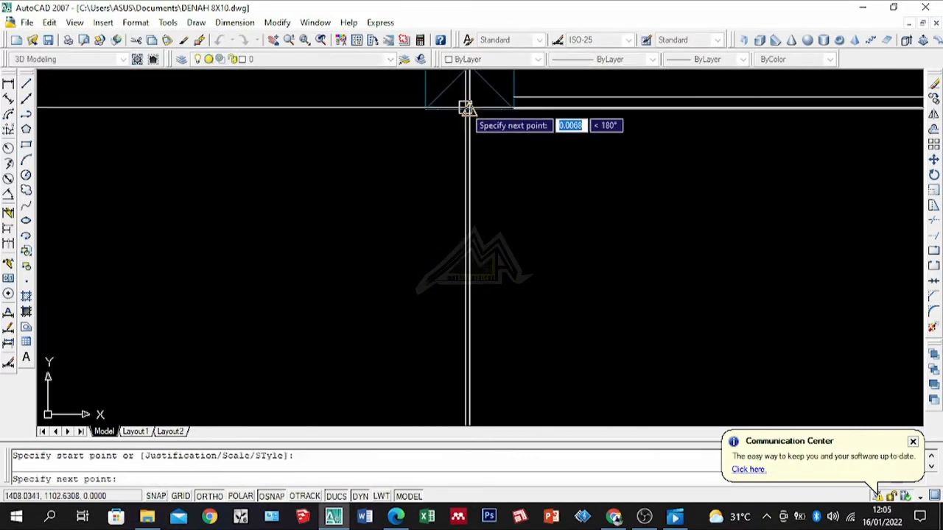
scroll(484, 162, down, 4)
scroll(487, 294, up, 10)
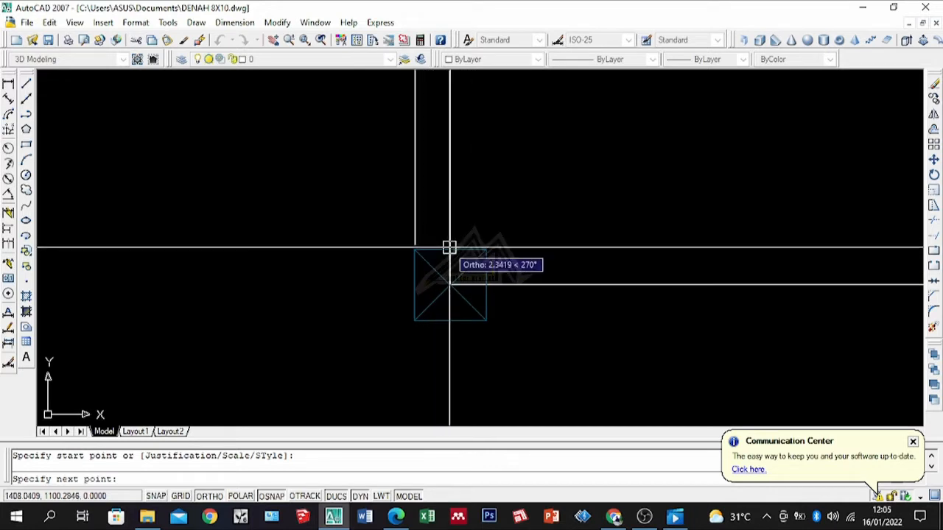
click(449, 249)
key(Return)
Draw a multiline wall along the bottom line of the space below the upper left room, from its outer corner column to its inner column.
key(Return)
click(475, 281)
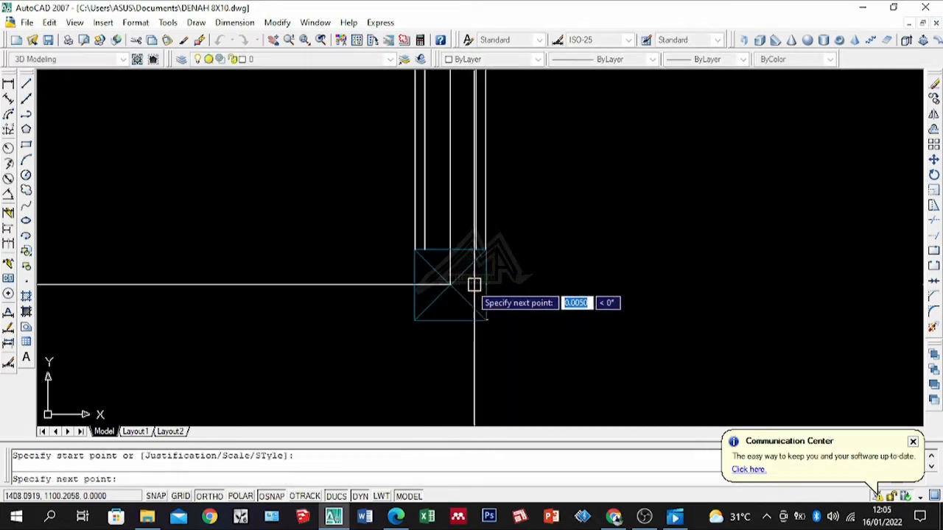
scroll(581, 289, down, 4)
scroll(537, 250, up, 5)
scroll(508, 248, up, 2)
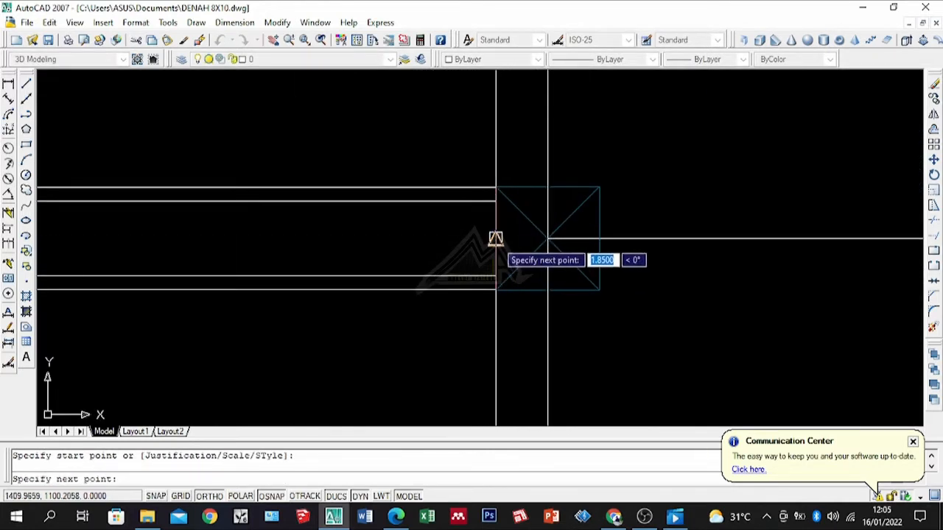
click(495, 239)
scroll(509, 265, down, 7)
key(Return)
Draw a multiline wall from that inner column up to the column where the short stub wall starts.
scroll(523, 310, up, 4)
scroll(528, 348, down, 4)
scroll(525, 363, up, 4)
key(Return)
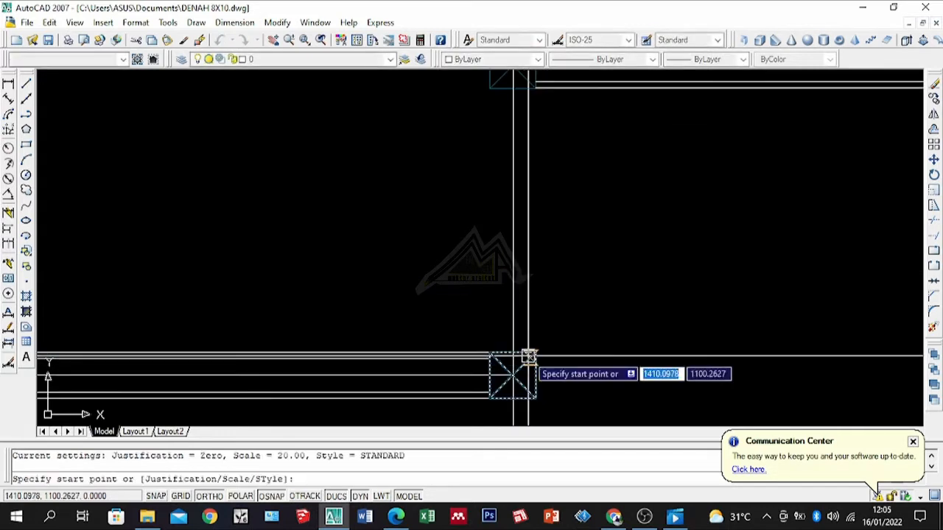
click(512, 354)
scroll(522, 301, down, 4)
scroll(521, 272, up, 5)
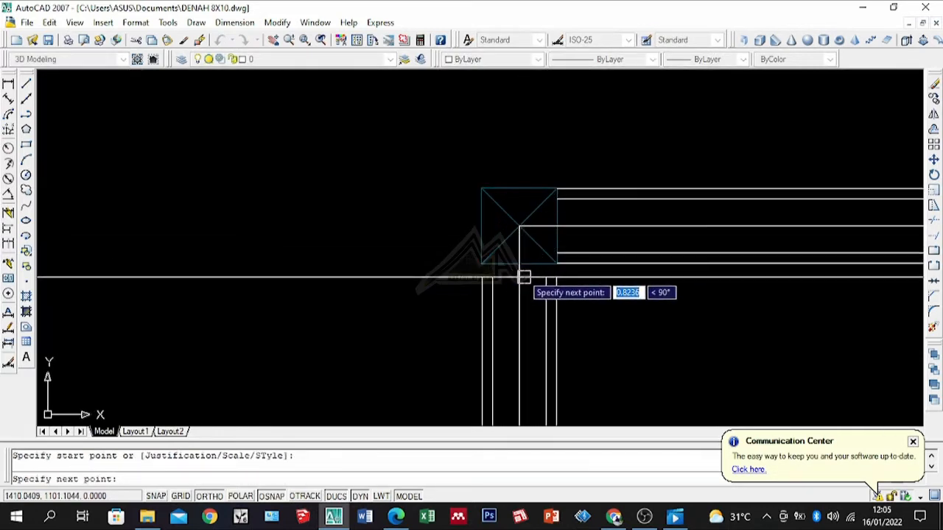
click(523, 277)
key(Return)
Draw a multiline wall from the same inner column down to the upper outer column of the lower left room.
scroll(530, 221, down, 5)
scroll(545, 213, up, 6)
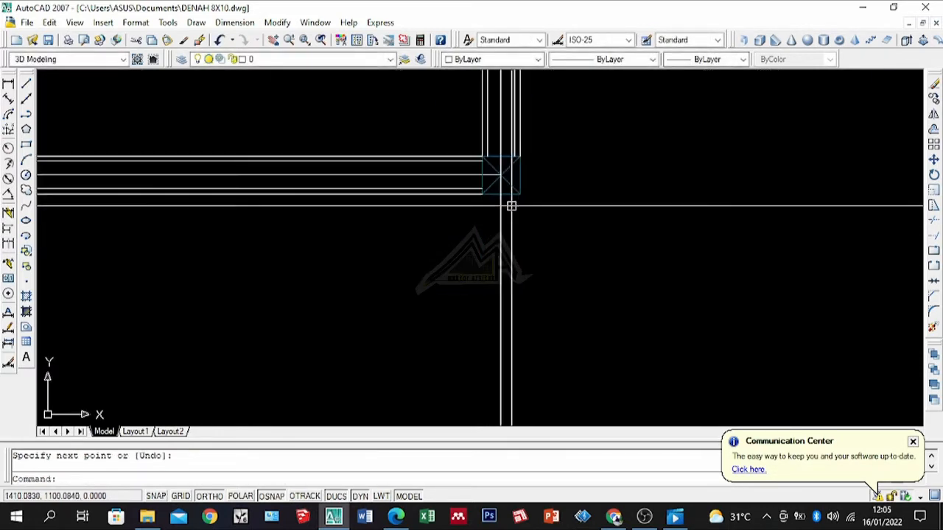
key(Return)
click(501, 196)
scroll(526, 175, down, 4)
scroll(543, 212, down, 4)
scroll(545, 284, up, 3)
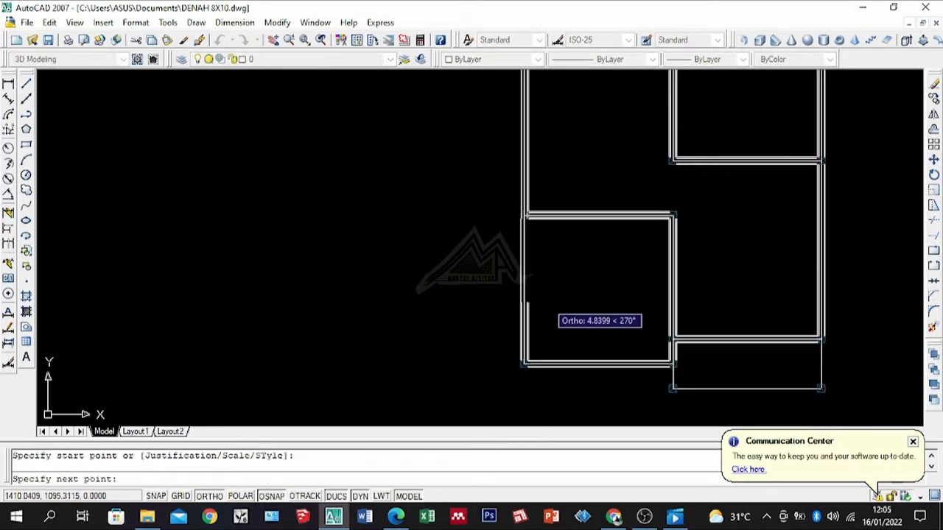
scroll(530, 175, up, 5)
scroll(532, 333, up, 1)
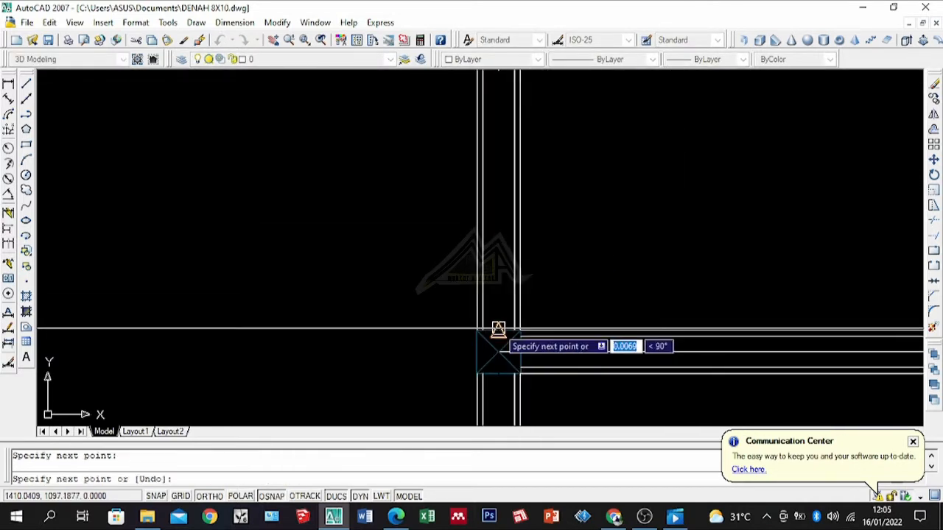
click(498, 329)
key(Return)
Rename the Defpoints layer to AS and set its color to 240.
scroll(577, 208, down, 6)
scroll(535, 274, up, 2)
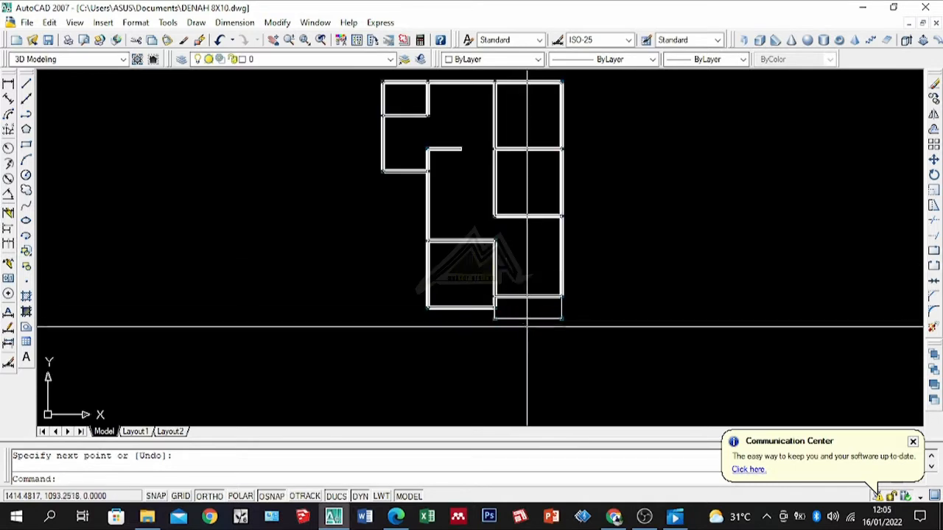
scroll(528, 327, up, 4)
scroll(528, 308, up, 3)
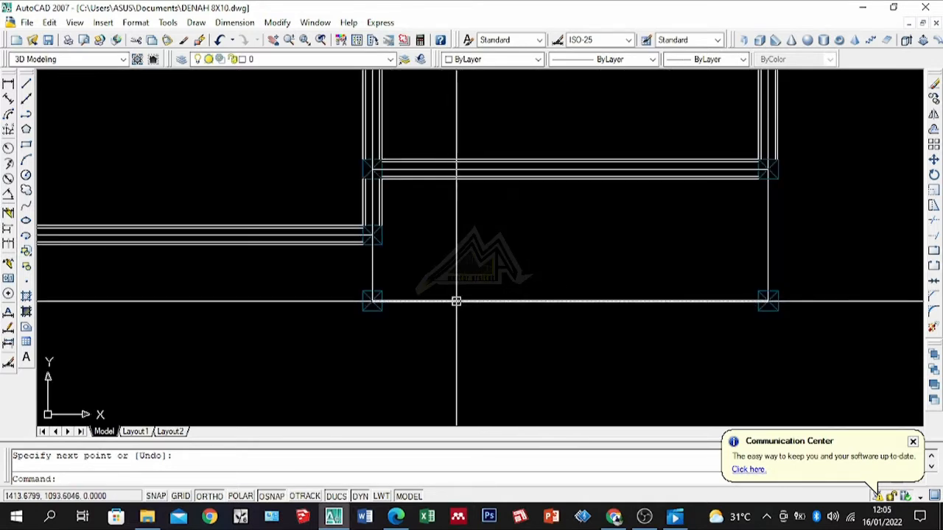
click(182, 59)
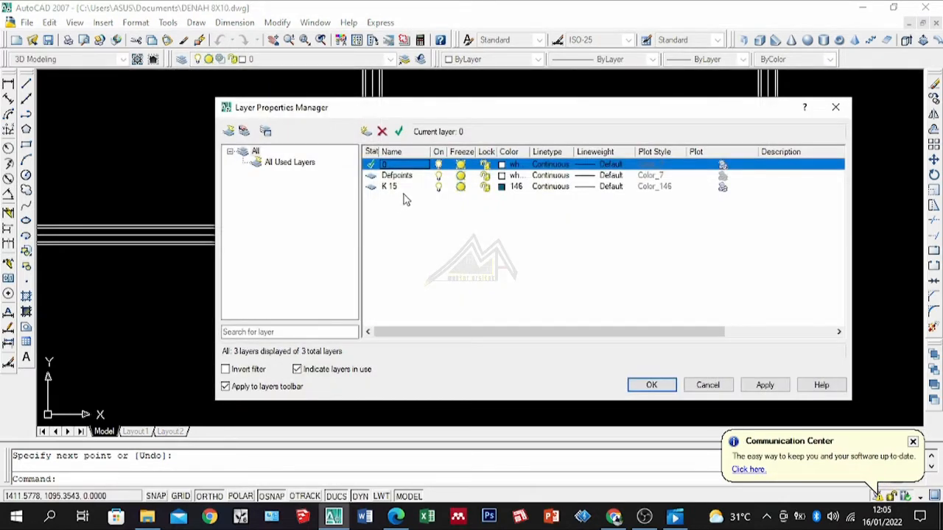
click(419, 176)
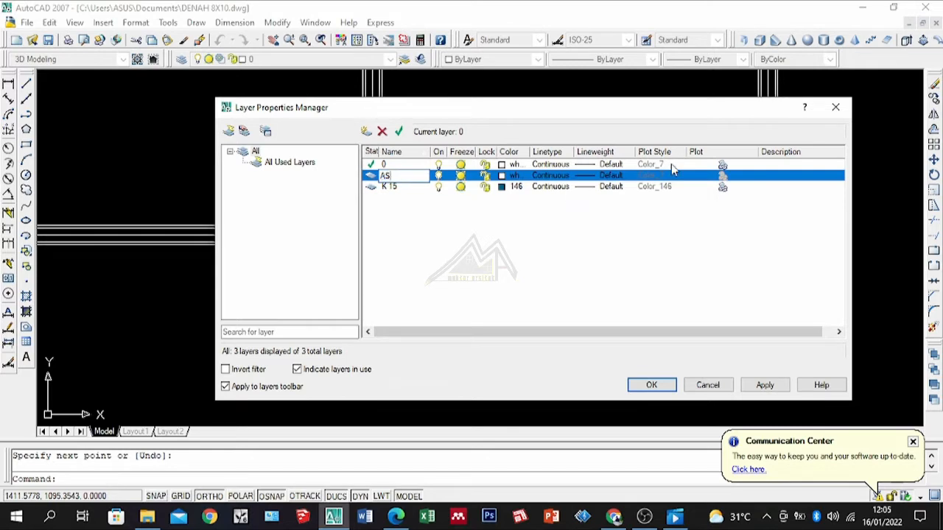
click(503, 177)
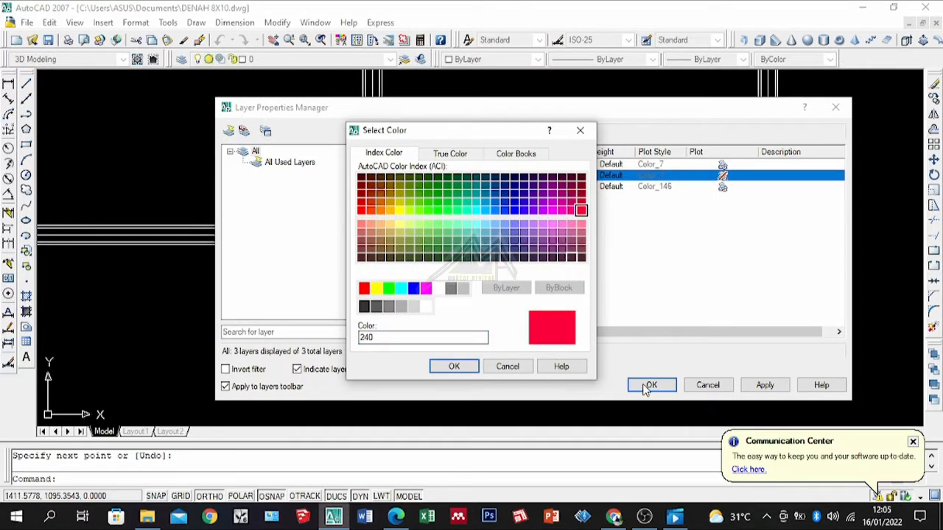
click(453, 368)
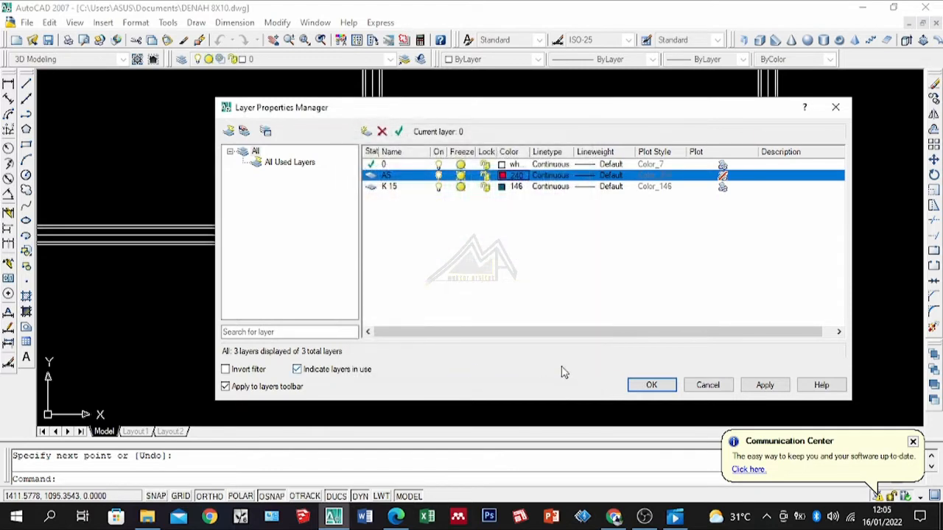
click(648, 386)
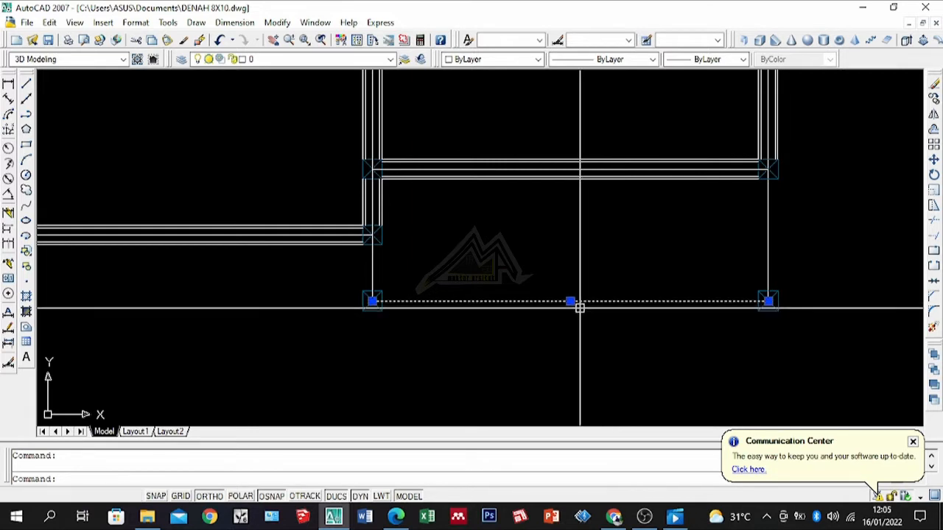
Move the bottommost horizontal grid line between the two front columns onto the AS layer.
click(385, 59)
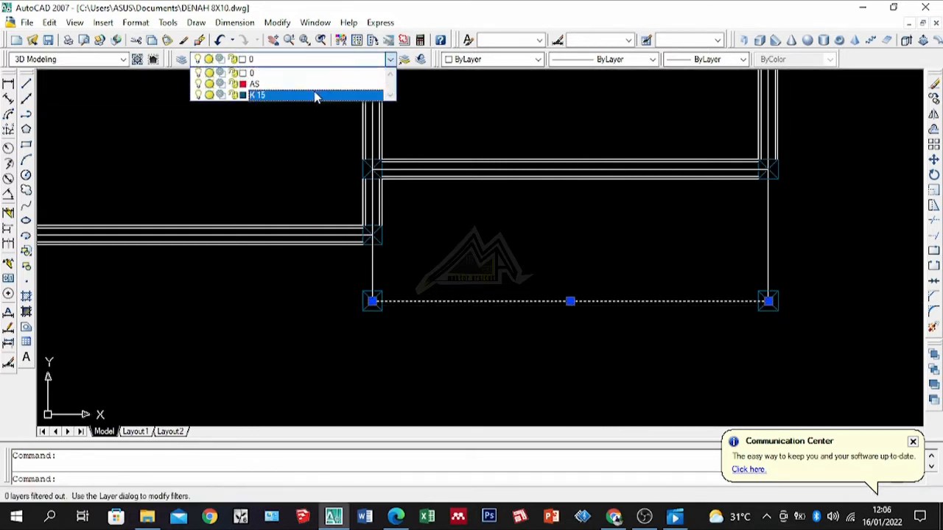
click(316, 95)
click(444, 286)
click(471, 268)
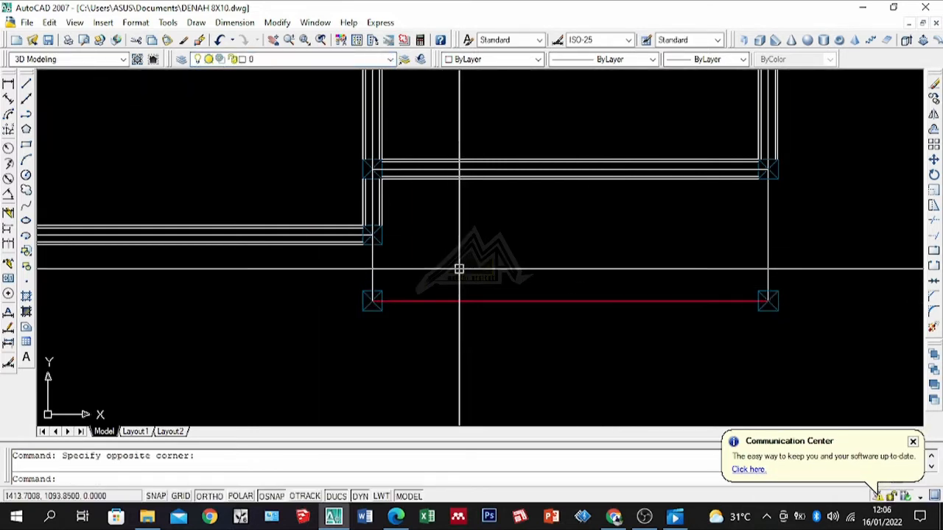
Match the red AS line's properties onto the vertical axis line above its left end and the lower left room's bottom axis line.
key(Return)
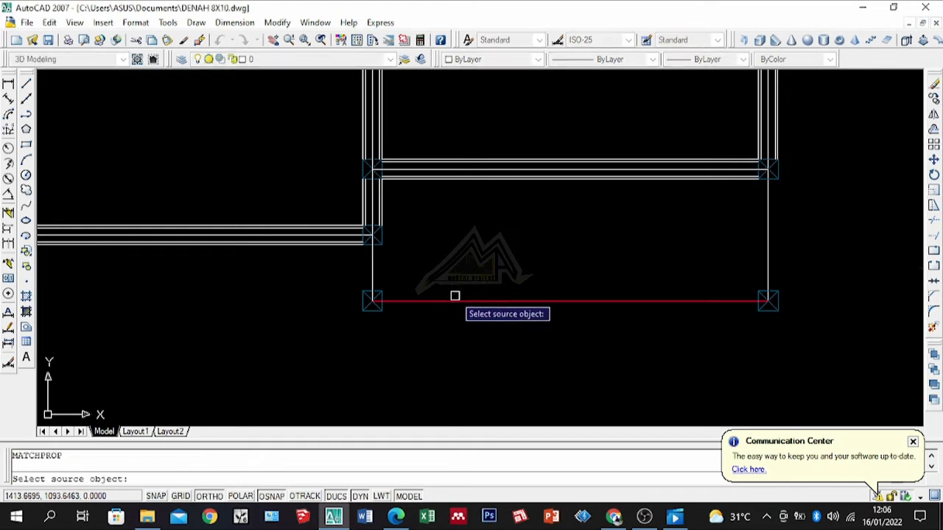
scroll(456, 302, up, 3)
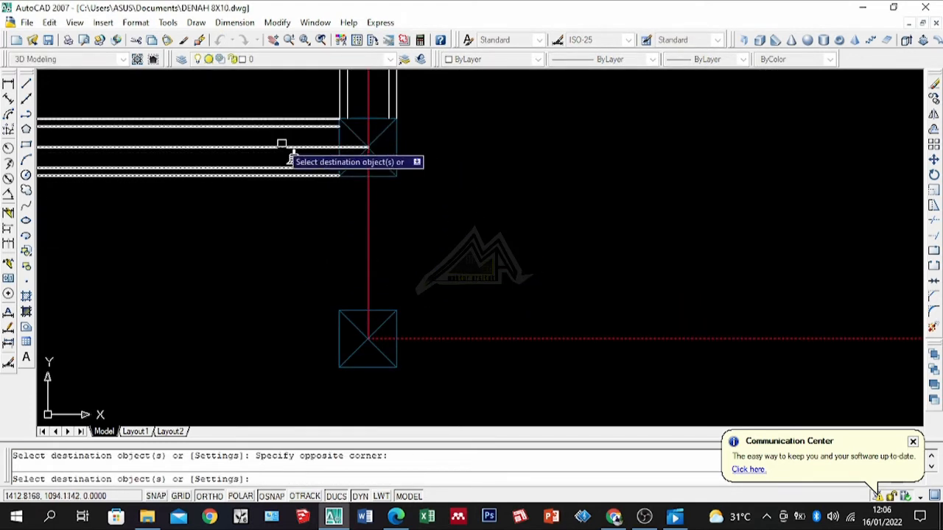
click(353, 181)
scroll(495, 263, down, 5)
scroll(556, 247, up, 5)
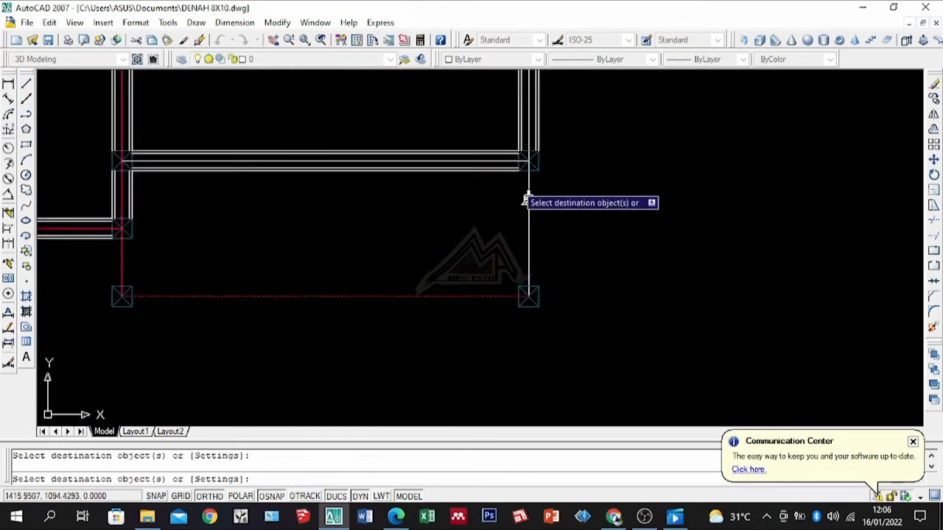
Match the AS properties onto the right outer axis line, the lower right wall's horizontal axis and the lower left room's top axis.
click(510, 155)
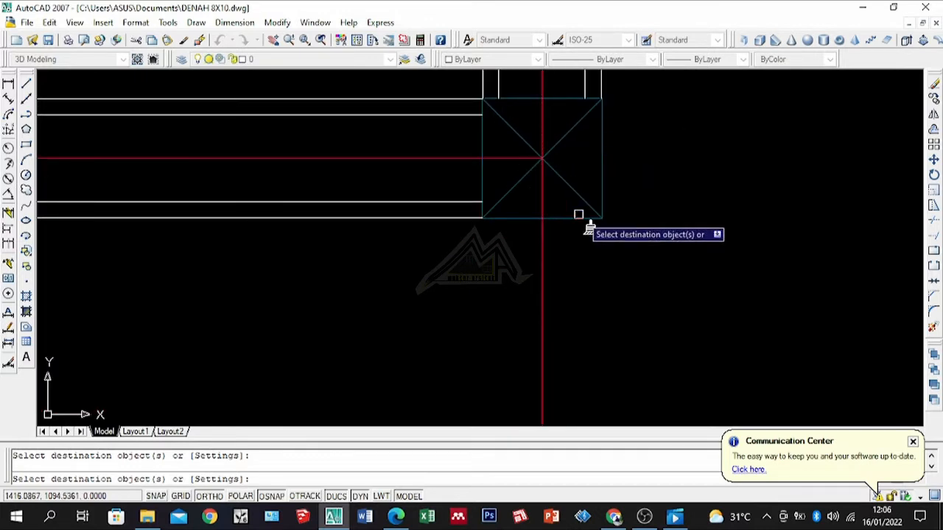
scroll(582, 215, down, 6)
scroll(442, 116, up, 3)
scroll(542, 236, up, 3)
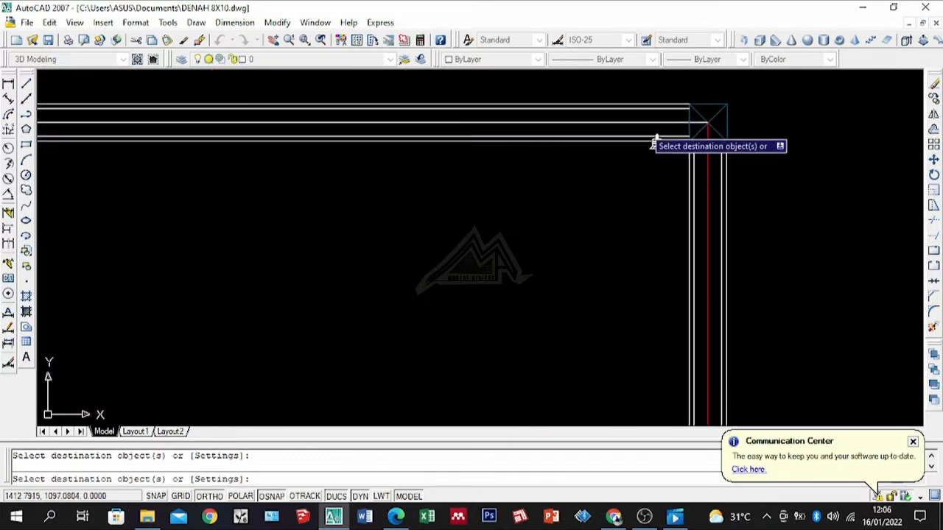
scroll(442, 204, down, 4)
scroll(499, 153, up, 6)
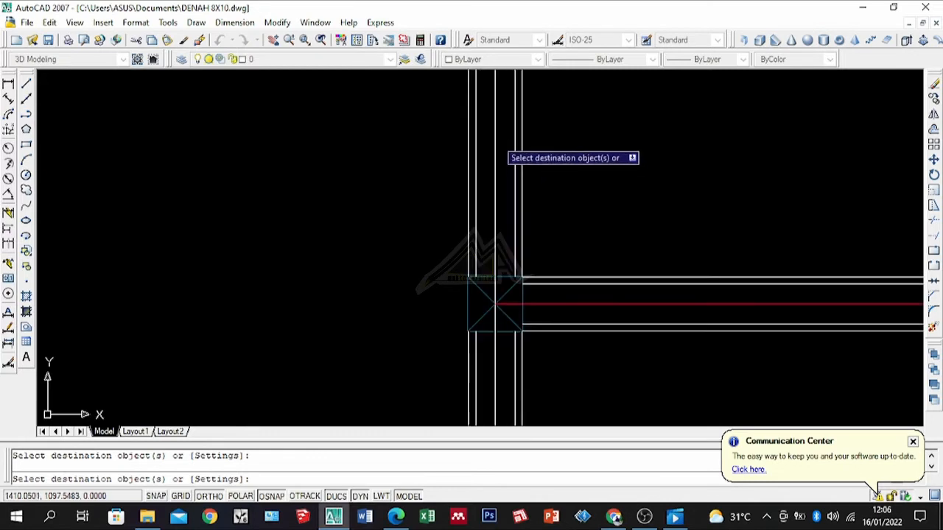
Match the AS properties onto the left vertical axis lines and the right rooms' inner vertical and dividing axis lines.
scroll(543, 316, down, 4)
scroll(592, 258, up, 6)
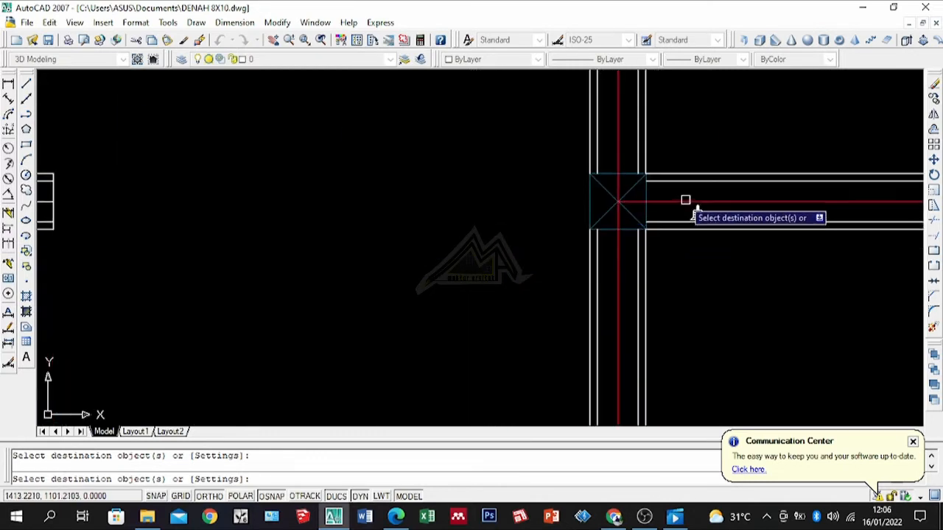
scroll(643, 257, down, 3)
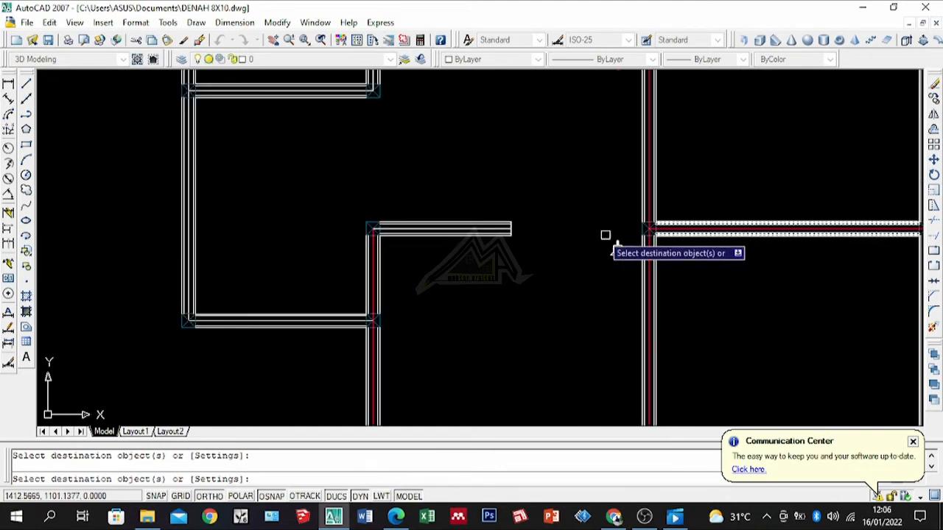
Match the AS properties onto the short interior wall's axis and the remaining axis lines of the two upper left rooms.
scroll(390, 230, up, 6)
click(388, 226)
scroll(562, 209, down, 6)
scroll(434, 300, up, 5)
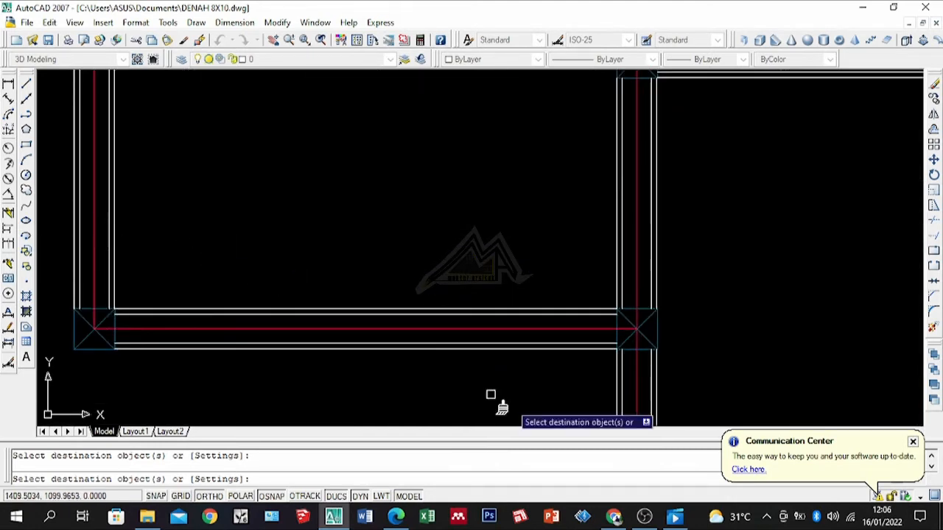
scroll(516, 369, down, 3)
scroll(526, 326, up, 6)
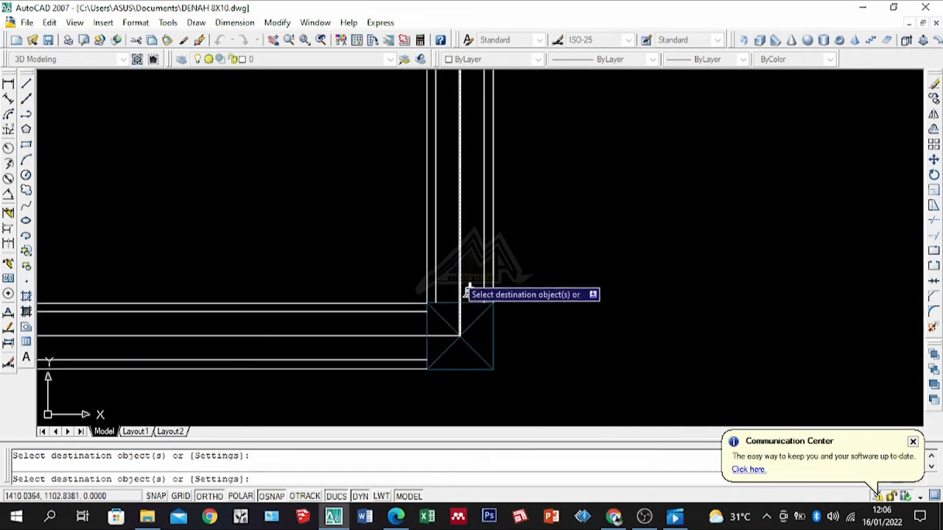
scroll(583, 354, down, 3)
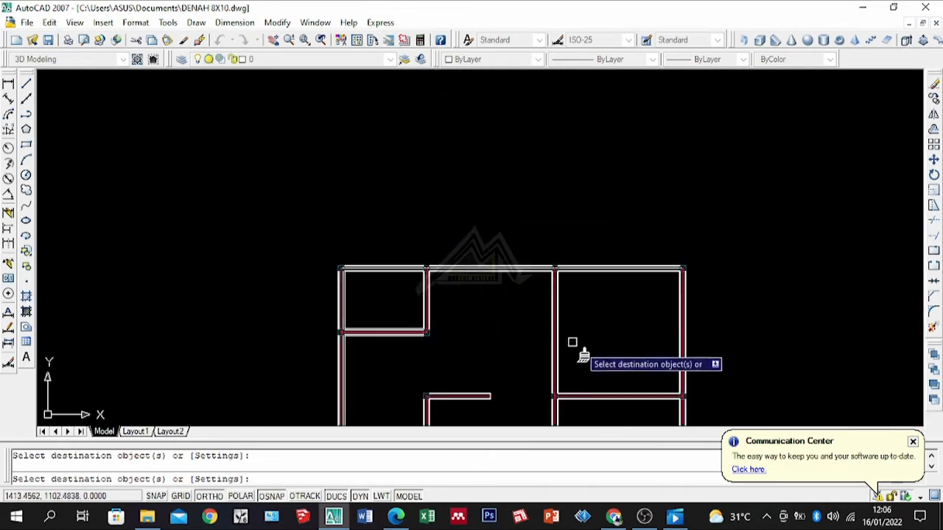
Match the AS properties onto the top wall's axis lines and the middle right room's bottom axis.
scroll(610, 284, up, 5)
scroll(564, 259, down, 4)
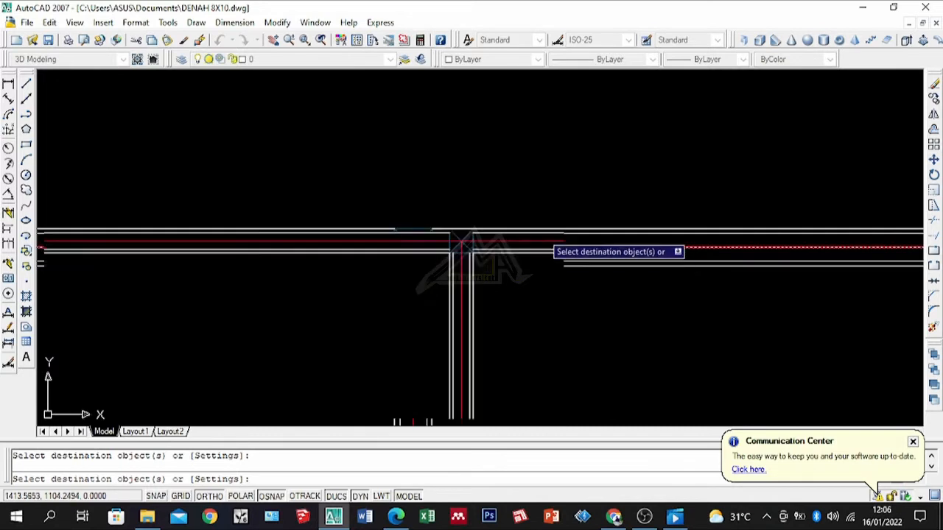
scroll(553, 309, up, 4)
scroll(592, 120, up, 6)
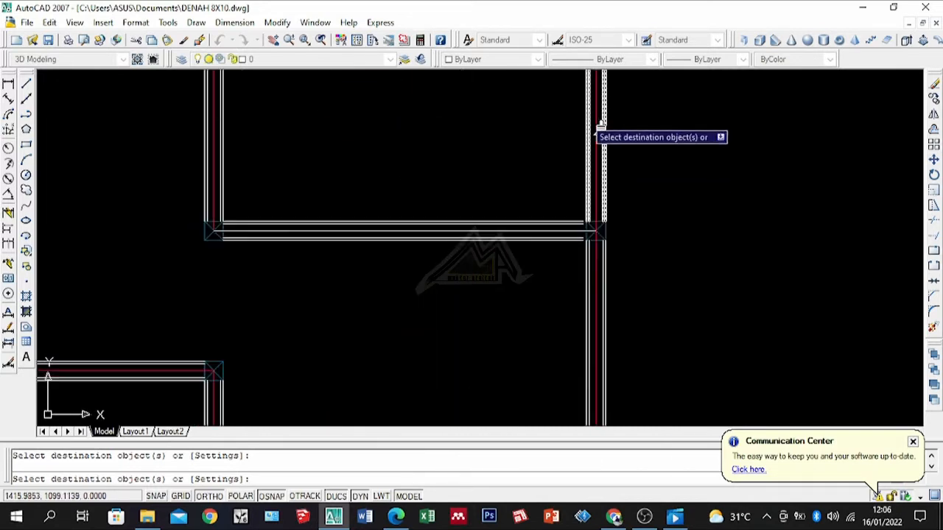
click(570, 264)
scroll(658, 210, down, 4)
scroll(671, 250, down, 4)
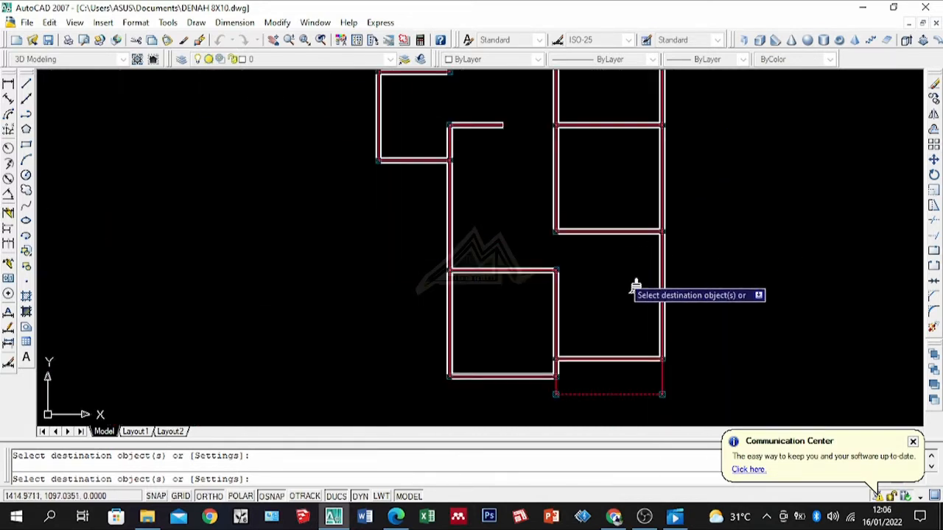
scroll(638, 354, up, 4)
scroll(564, 354, up, 5)
key(Return)
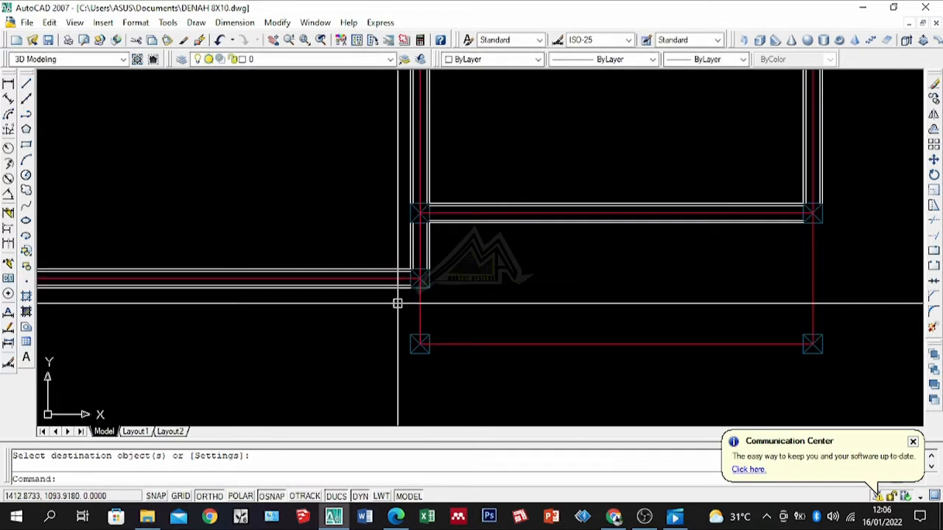
Draw a vertical line along the outer left face of the front porch, between the lower left room's corner column and the front column.
key(Return)
scroll(402, 288, up, 3)
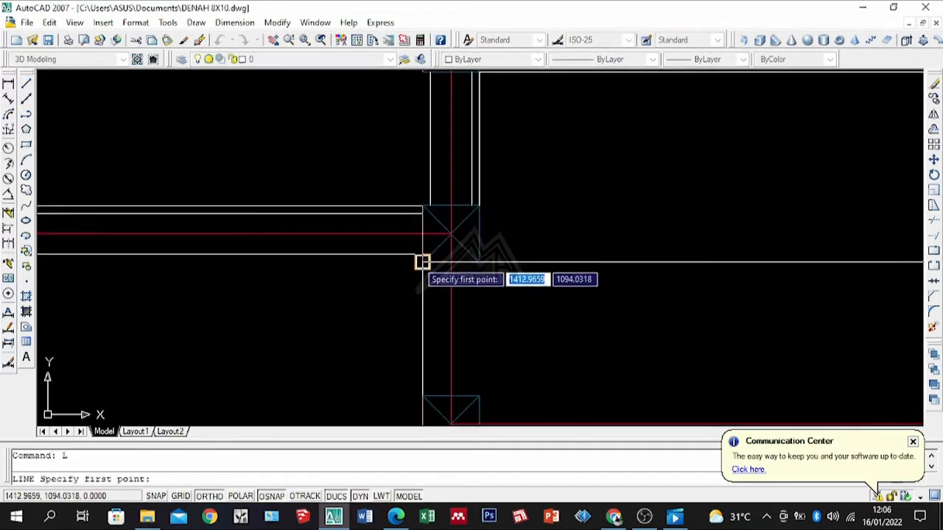
scroll(427, 291, down, 4)
scroll(442, 370, up, 3)
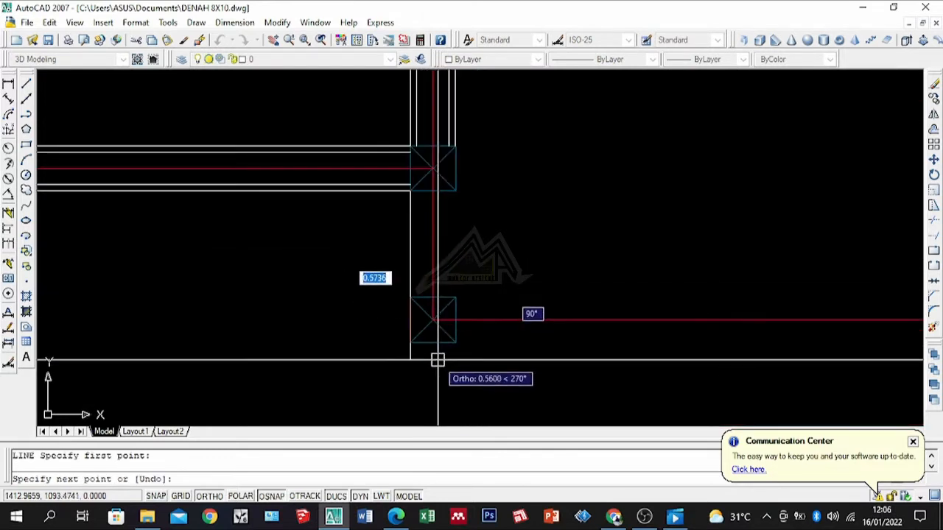
click(411, 297)
scroll(375, 331, down, 4)
key(Return)
Draw a horizontal line along the outer front face of the porch between the two front columns.
key(Return)
scroll(417, 354, up, 3)
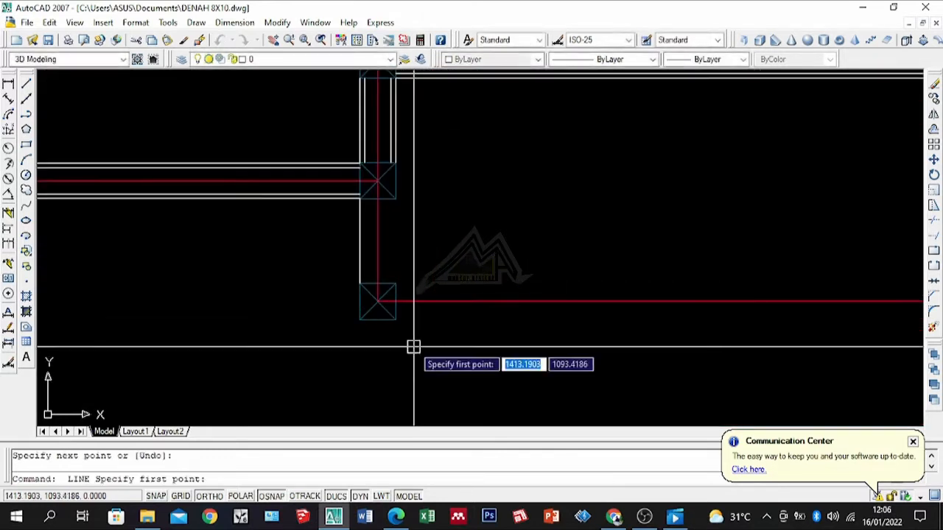
scroll(457, 332, down, 4)
scroll(644, 314, up, 4)
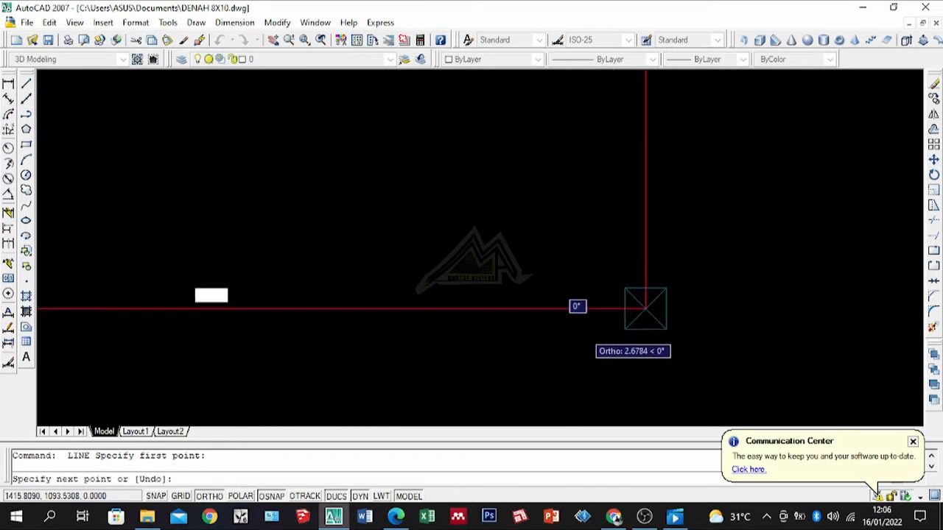
click(642, 327)
key(Return)
Draw a vertical line along the porch's outer right face from the front right column up to the column above it.
key(Return)
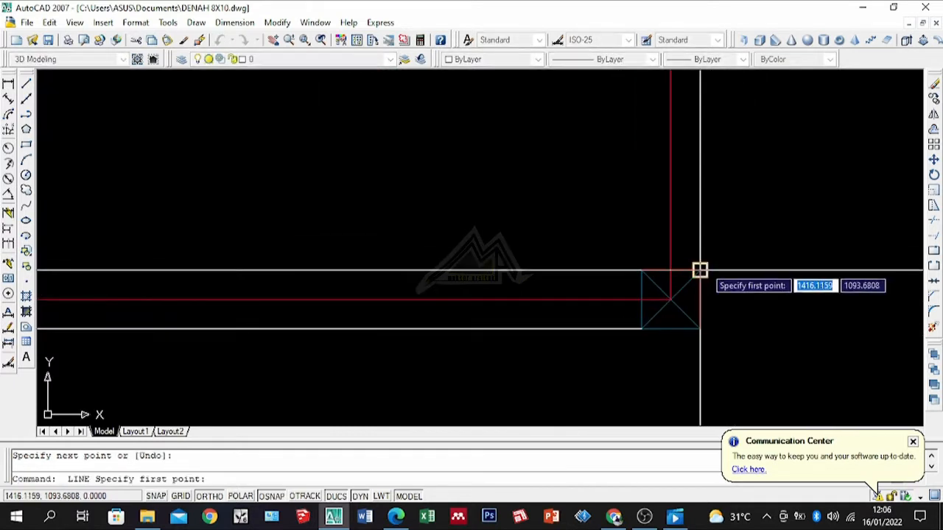
click(700, 270)
scroll(461, 364, down, 4)
scroll(535, 254, up, 3)
scroll(542, 265, up, 4)
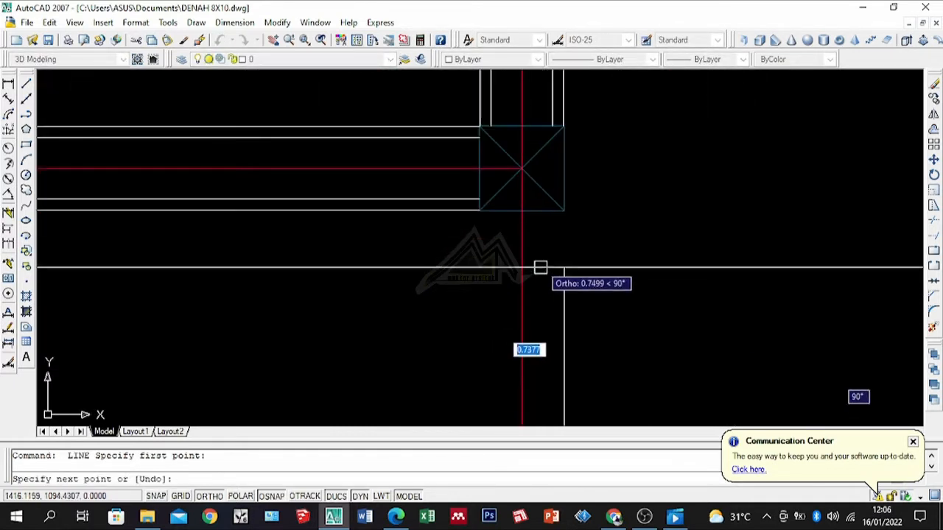
click(564, 211)
key(Return)
scroll(528, 270, down, 2)
scroll(528, 271, down, 8)
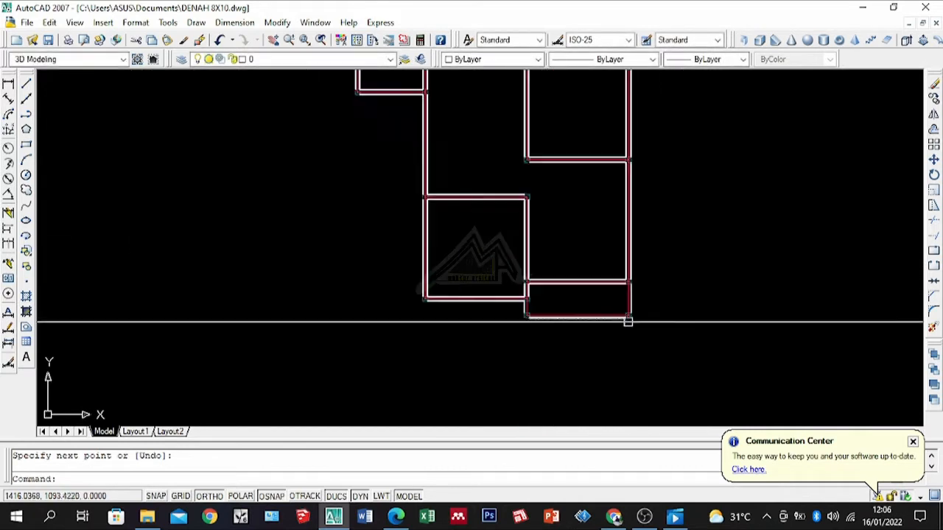
scroll(587, 215, up, 5)
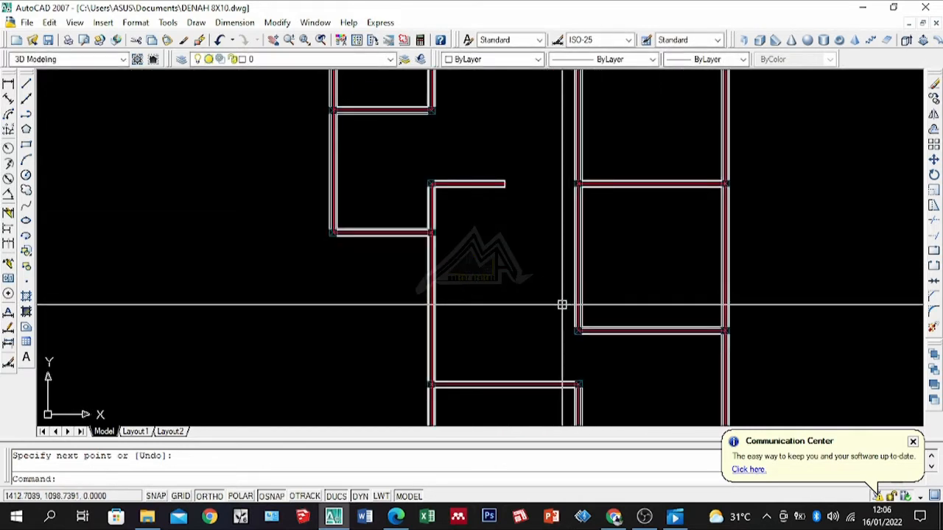
scroll(562, 305, down, 4)
scroll(508, 251, down, 3)
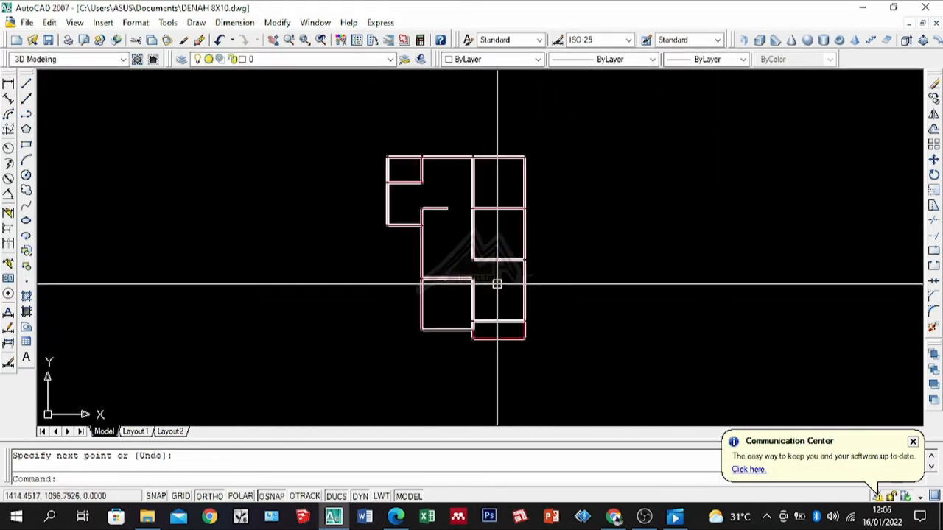
scroll(482, 200, up, 4)
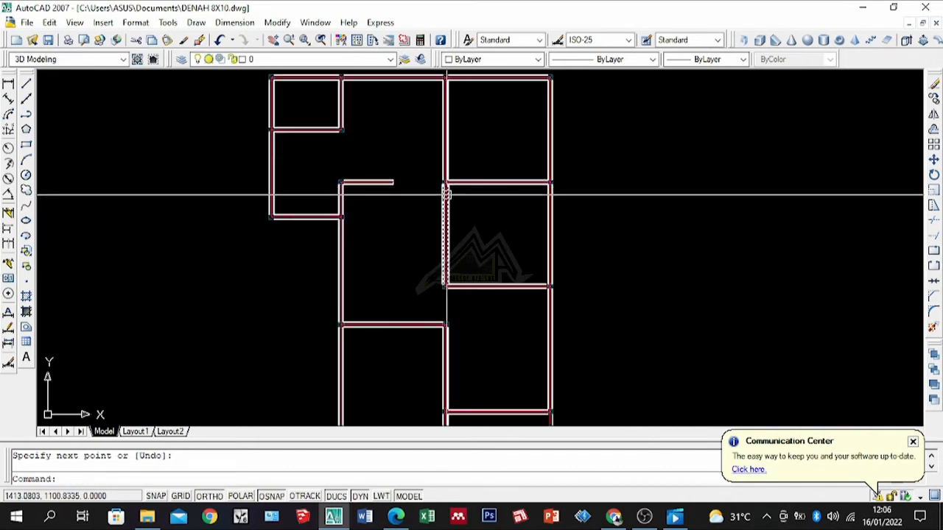
scroll(445, 195, down, 2)
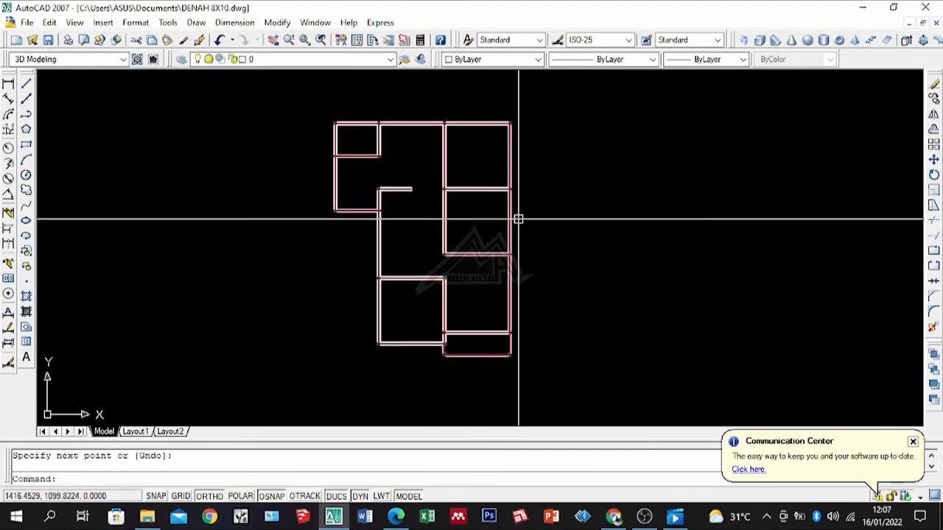
scroll(519, 219, up, 2)
scroll(518, 219, down, 2)
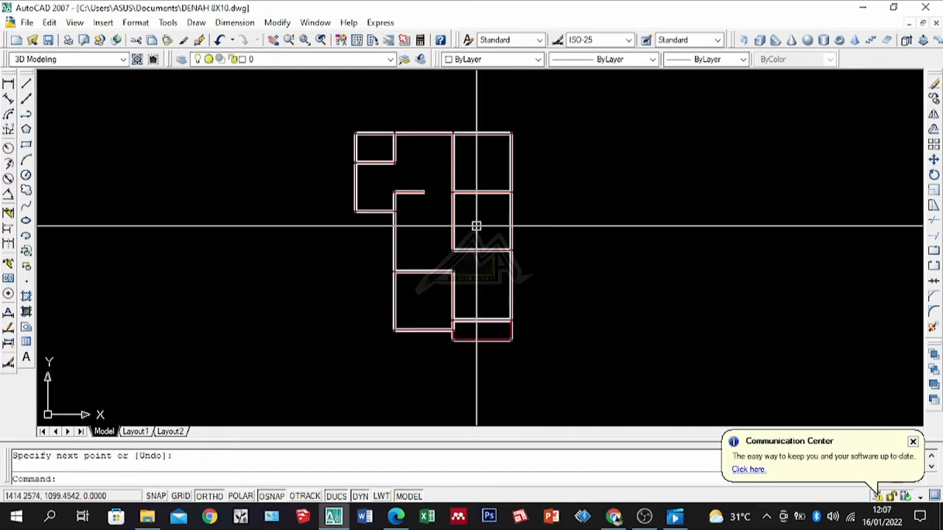
Create a new layer named DDG with index color 34.
click(184, 60)
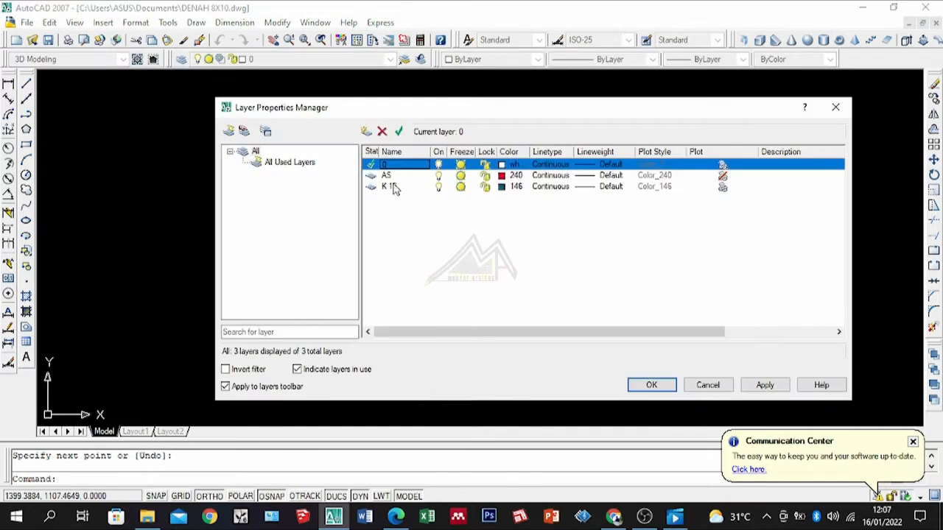
click(365, 131)
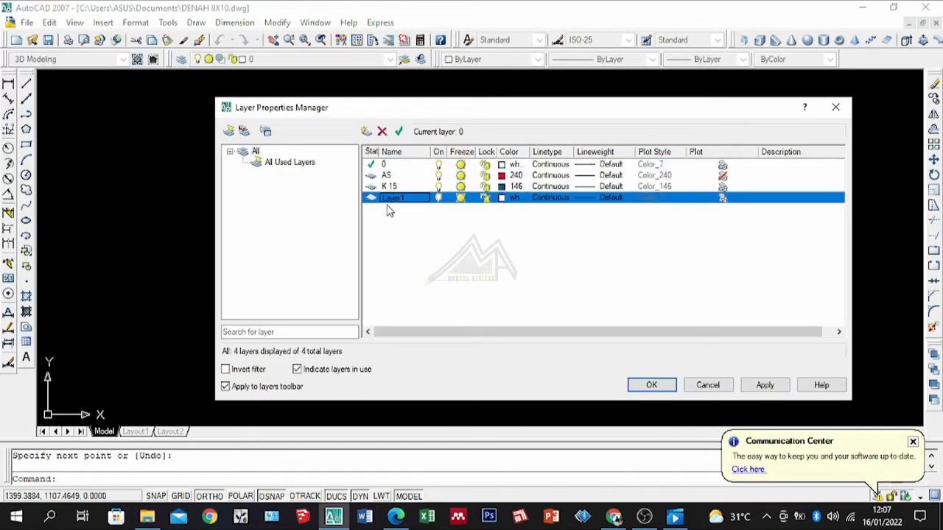
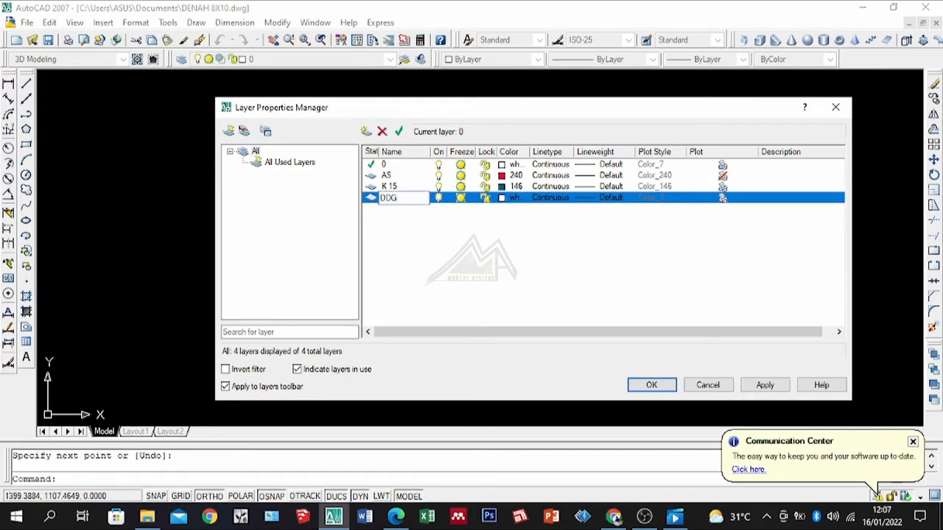
click(501, 201)
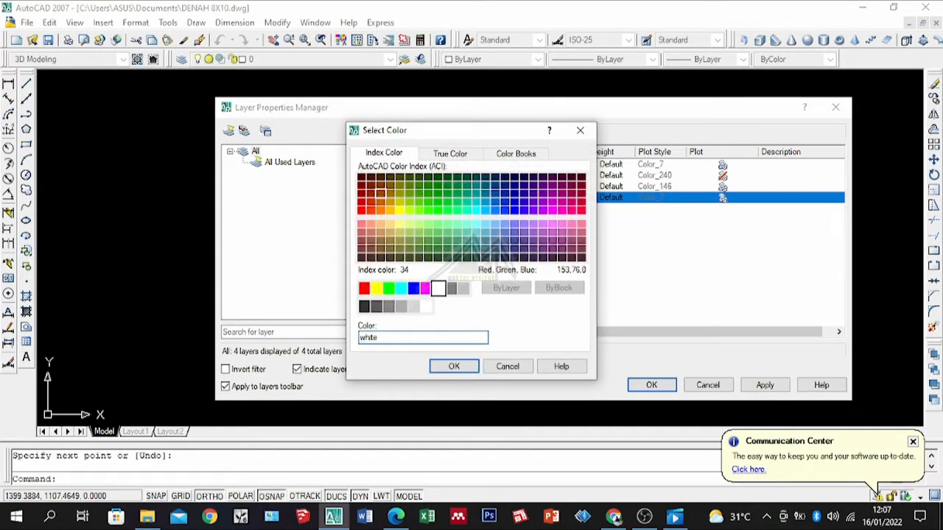
click(455, 367)
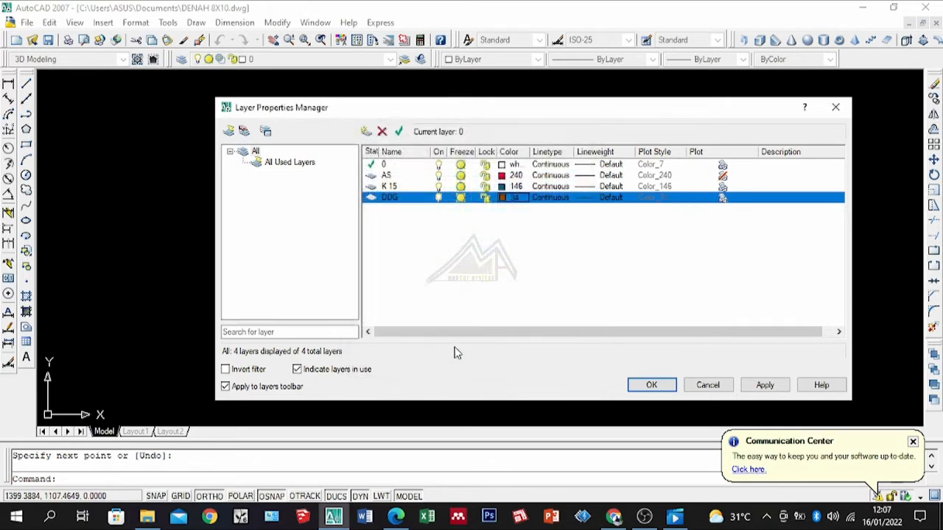
click(651, 387)
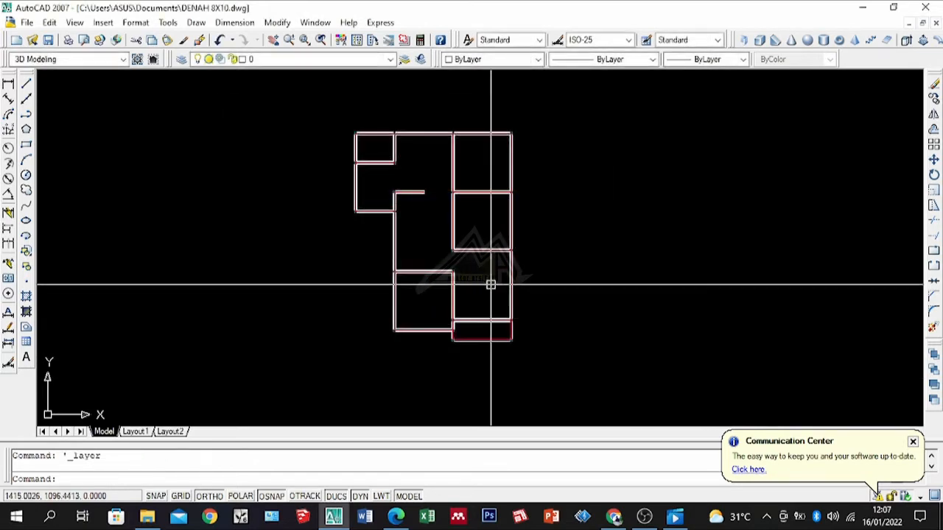
Move the vertical multiline wall on the right side of the lower left room onto the DDG layer.
scroll(442, 288, up, 5)
click(401, 231)
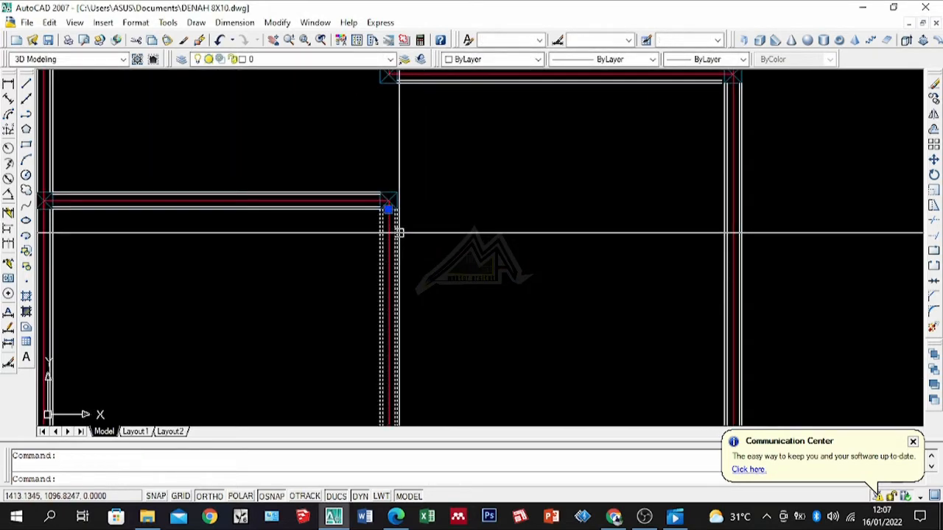
click(390, 60)
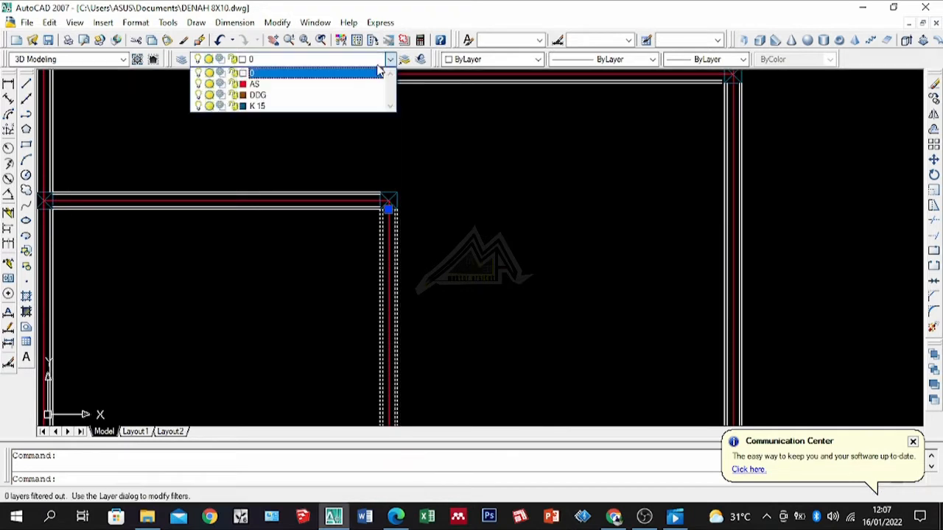
click(309, 97)
scroll(426, 232, down, 2)
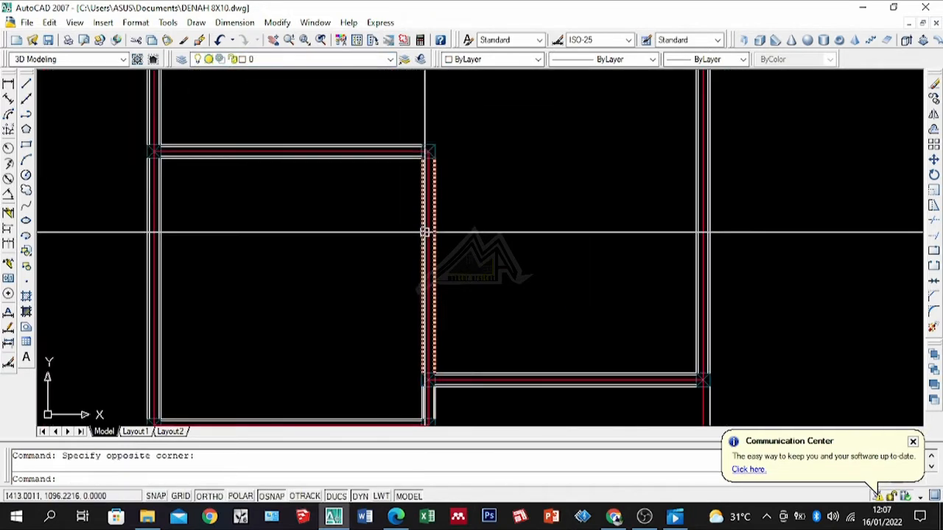
Match the DDG wall's properties onto the lower left room's left and top walls and the vertical wall above its left corner.
key(Return)
scroll(435, 183, up, 2)
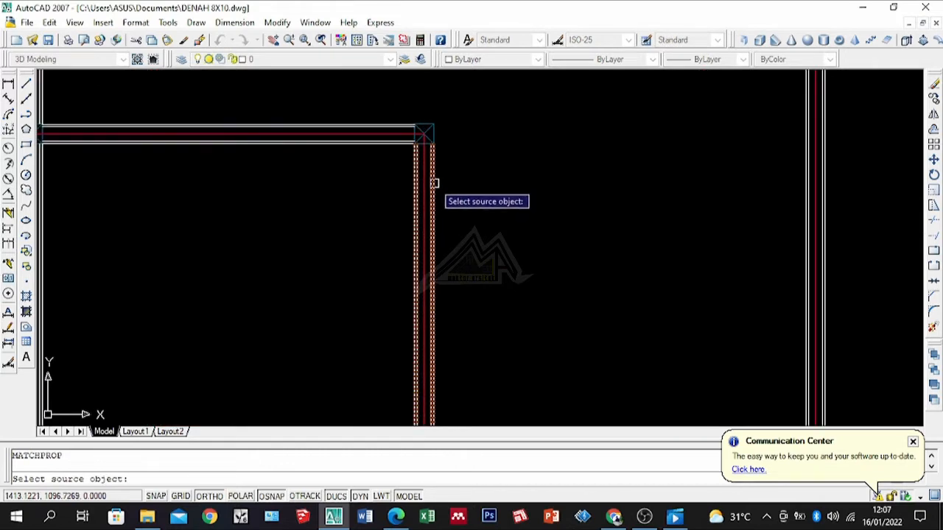
click(436, 184)
scroll(467, 240, down, 5)
scroll(368, 188, up, 6)
scroll(168, 215, up, 3)
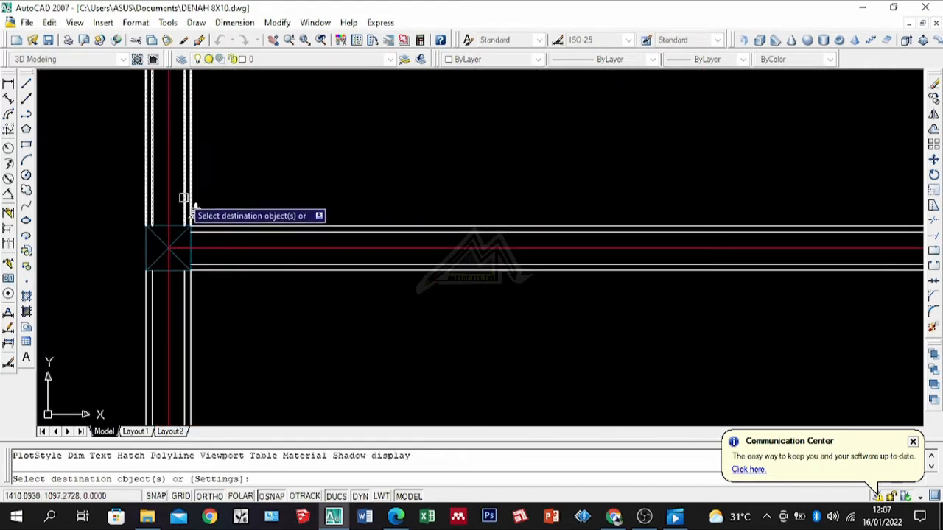
click(184, 199)
click(229, 224)
scroll(319, 176, down, 4)
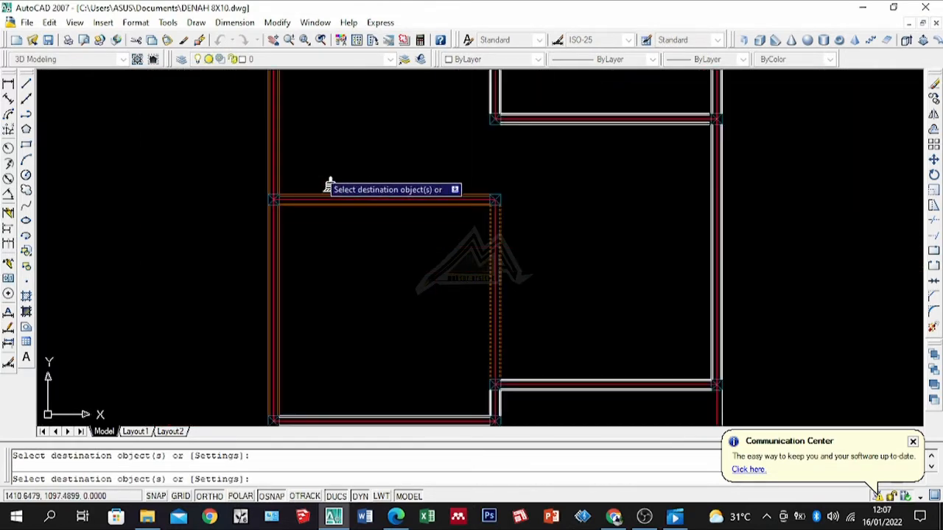
Match the DDG properties onto the lower left room's bottom wall, the porch's rear wall, the short wall beside it and the lower right outer wall.
scroll(390, 280, up, 2)
scroll(368, 240, up, 3)
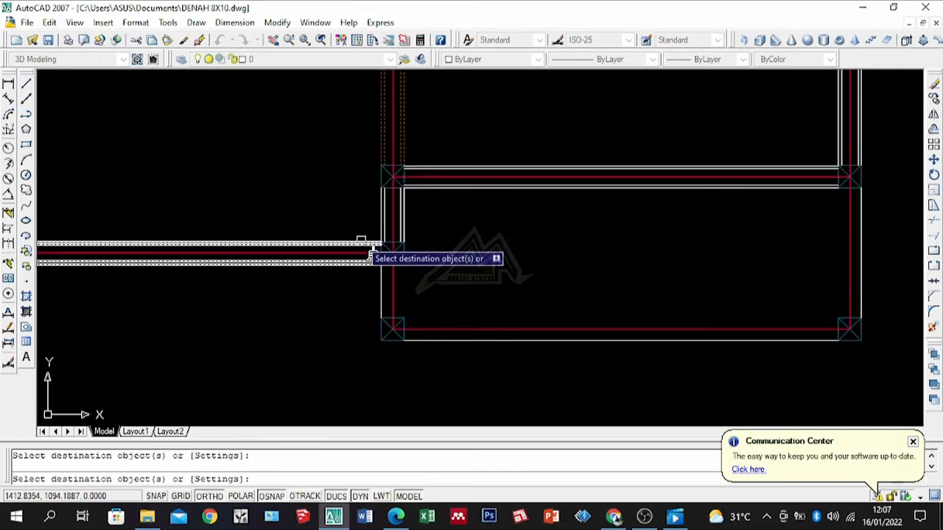
click(362, 247)
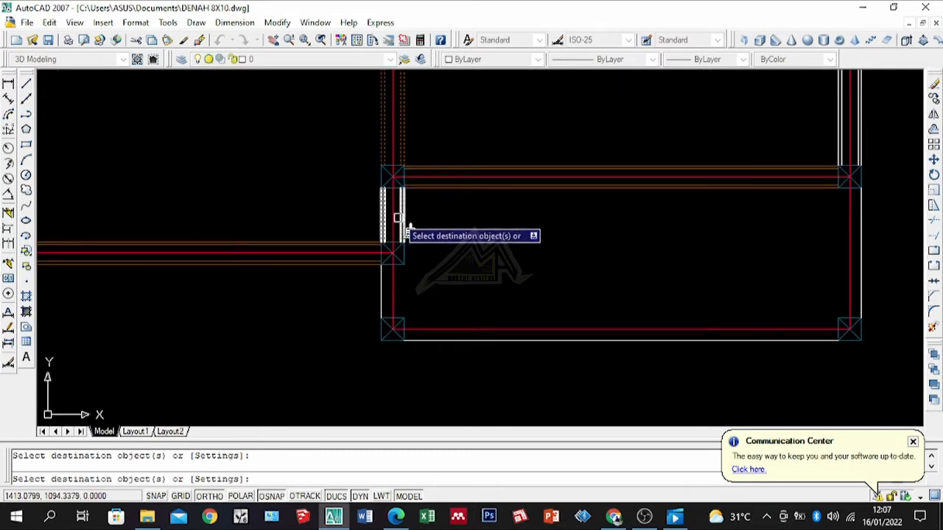
scroll(472, 251, down, 2)
scroll(435, 254, up, 3)
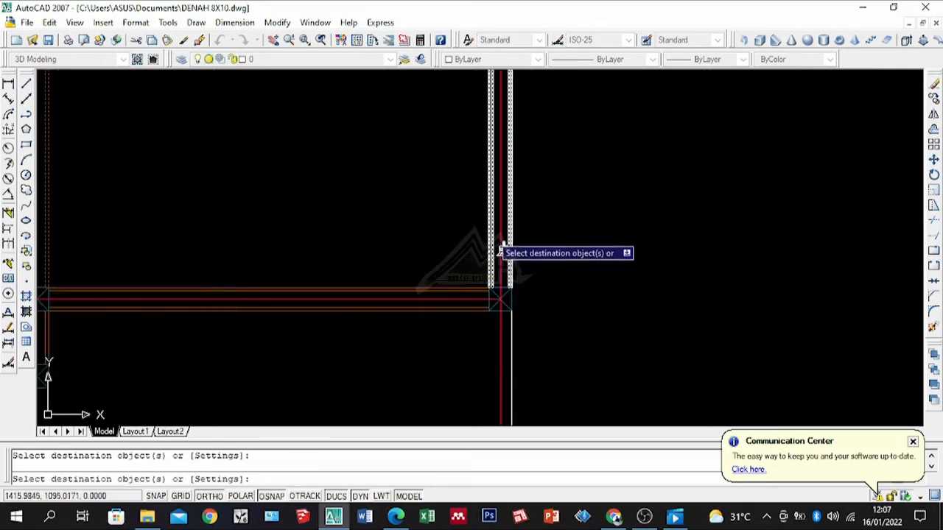
click(486, 229)
scroll(506, 247, down, 2)
scroll(508, 295, up, 1)
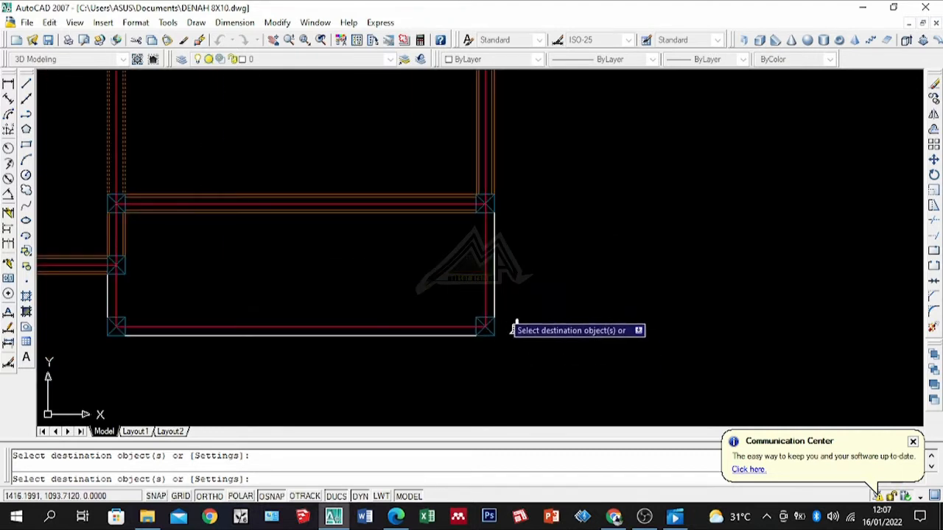
Match the DDG wall's properties onto the porch's front and right edge lines.
click(435, 338)
scroll(444, 352, down, 2)
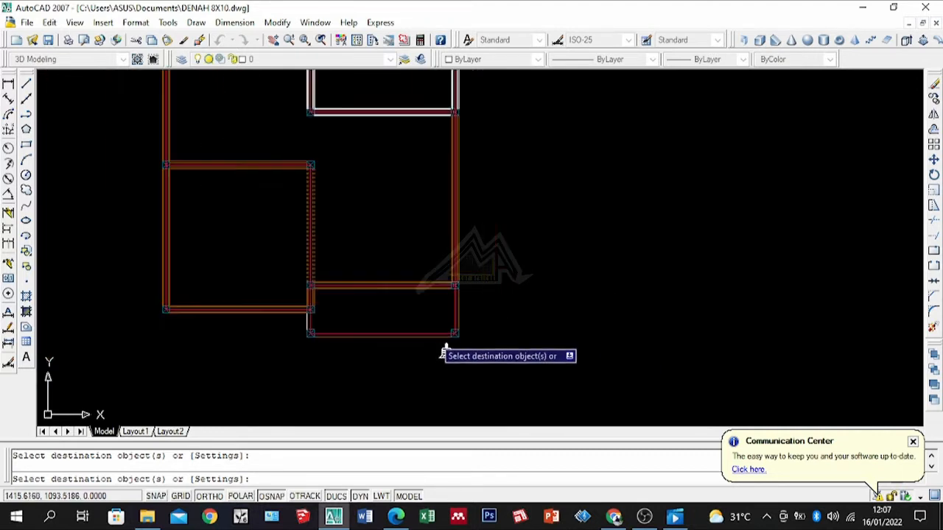
scroll(325, 330, up, 2)
scroll(442, 317, down, 2)
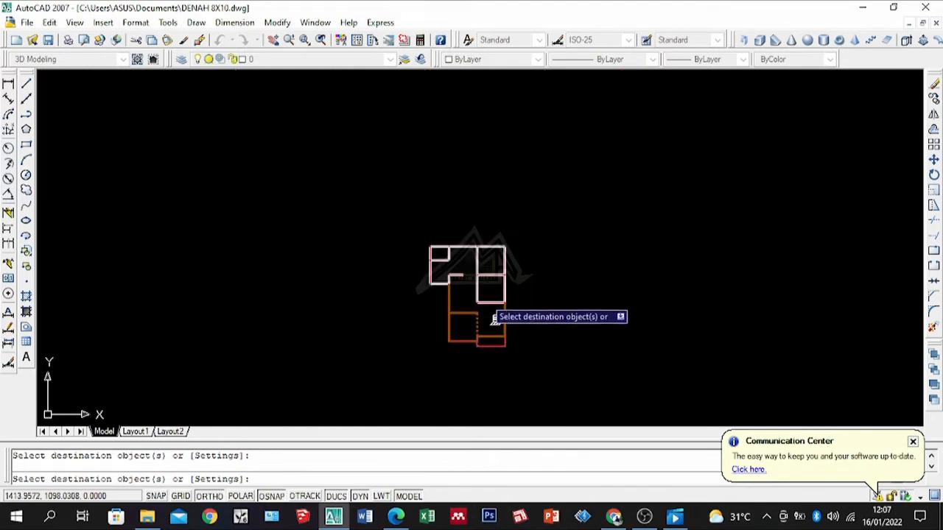
Match the DDG properties onto the middle right room's bottom, right and left walls.
scroll(511, 332, up, 3)
click(516, 329)
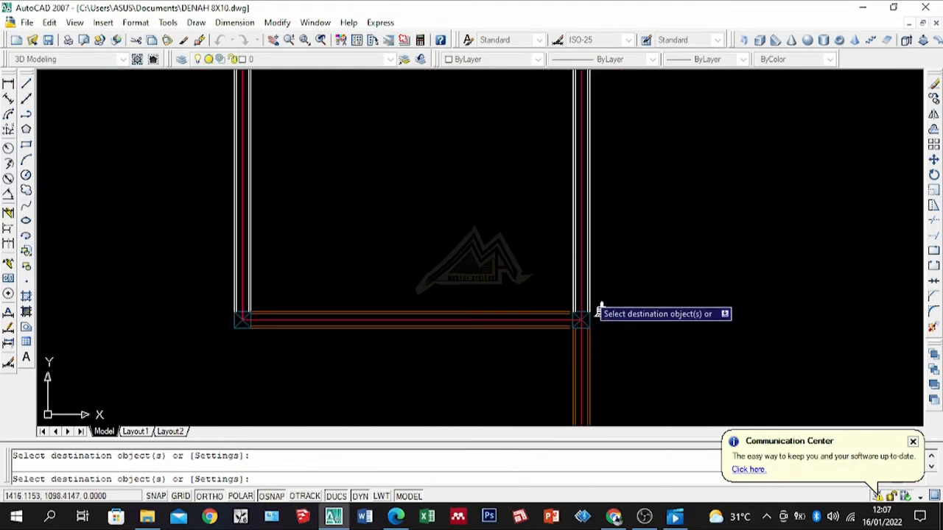
click(588, 287)
click(252, 260)
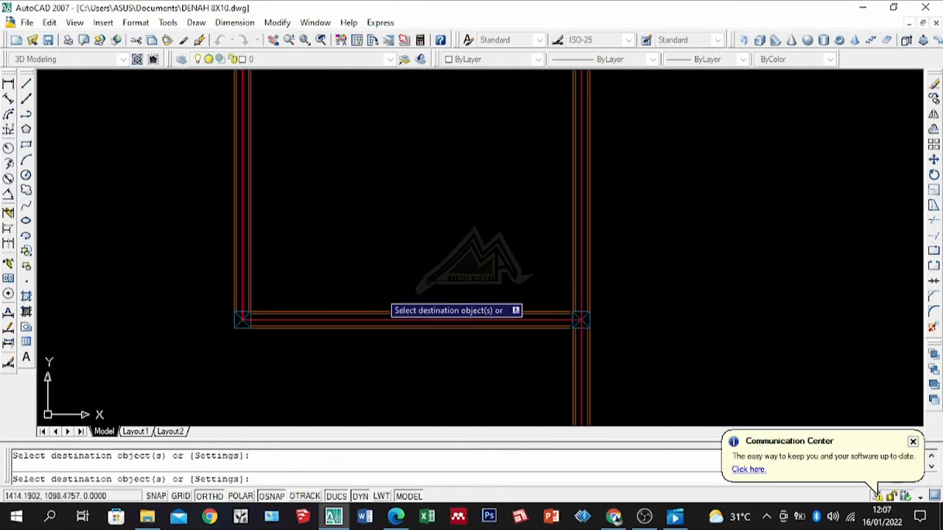
Match the DDG properties onto the short interior wall and the upper right room's bottom, left, top and right walls.
scroll(383, 299, down, 2)
scroll(365, 224, up, 3)
scroll(335, 294, up, 1)
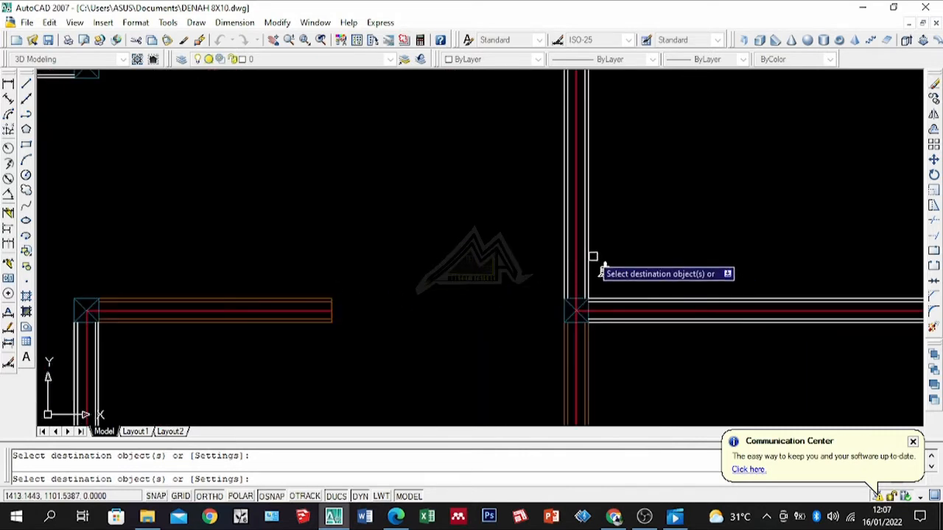
scroll(648, 295, down, 5)
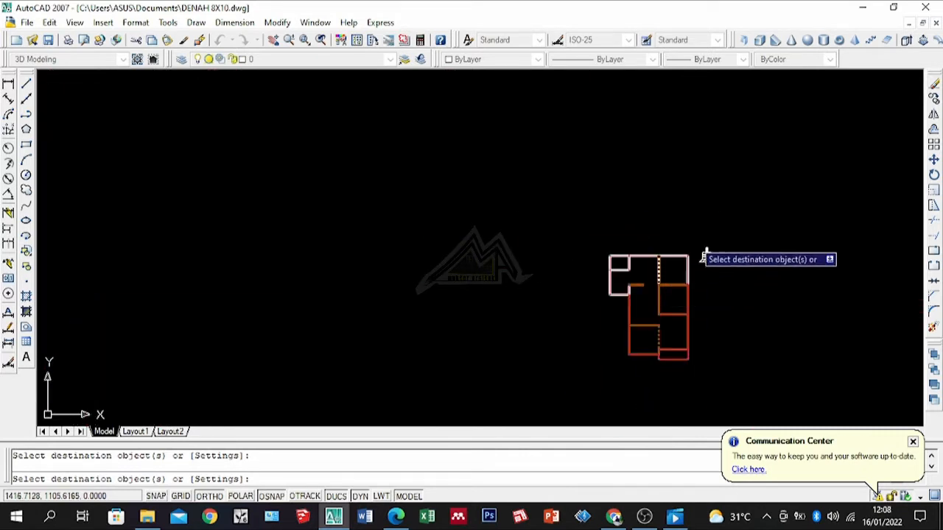
scroll(663, 287, up, 8)
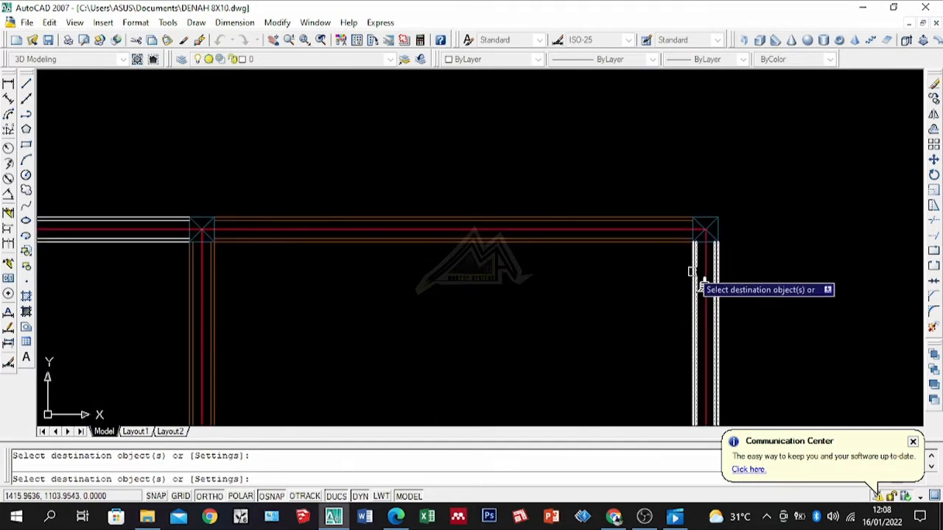
click(692, 272)
Match the DDG properties onto the remaining top outer walls and the vertical wall on the right of the upper left room.
scroll(678, 272, down, 6)
scroll(455, 260, up, 7)
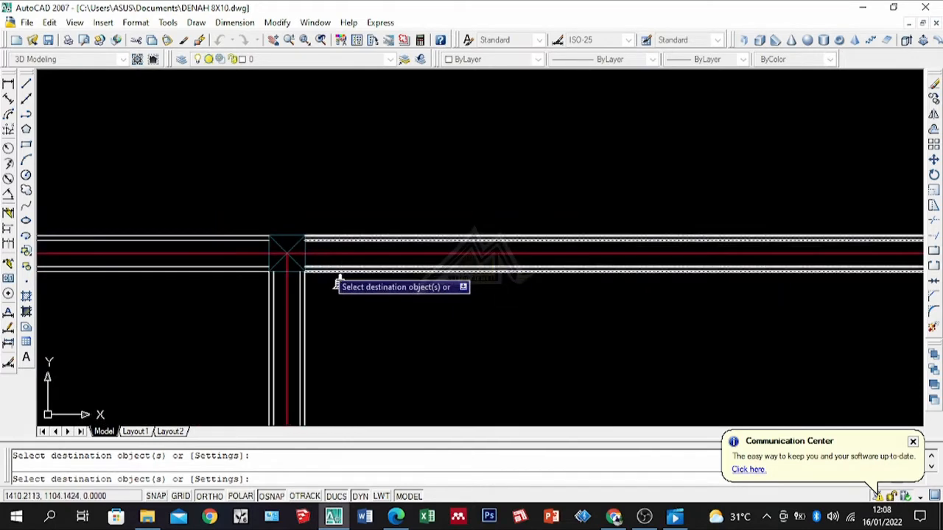
click(326, 271)
click(241, 270)
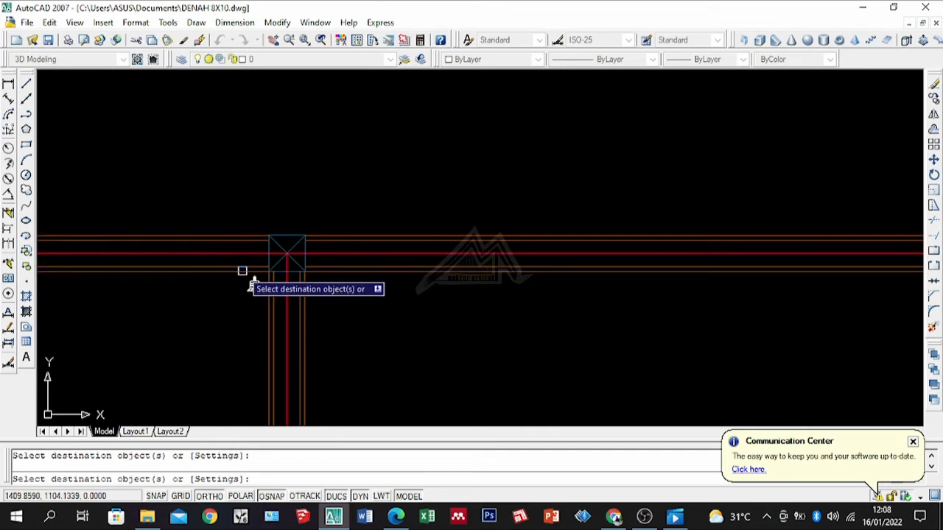
Match the DDG properties onto the upper left rooms' left outer walls, dividing wall, bottom wall and short right wall, and finish matching.
scroll(593, 202, down, 7)
scroll(520, 249, up, 6)
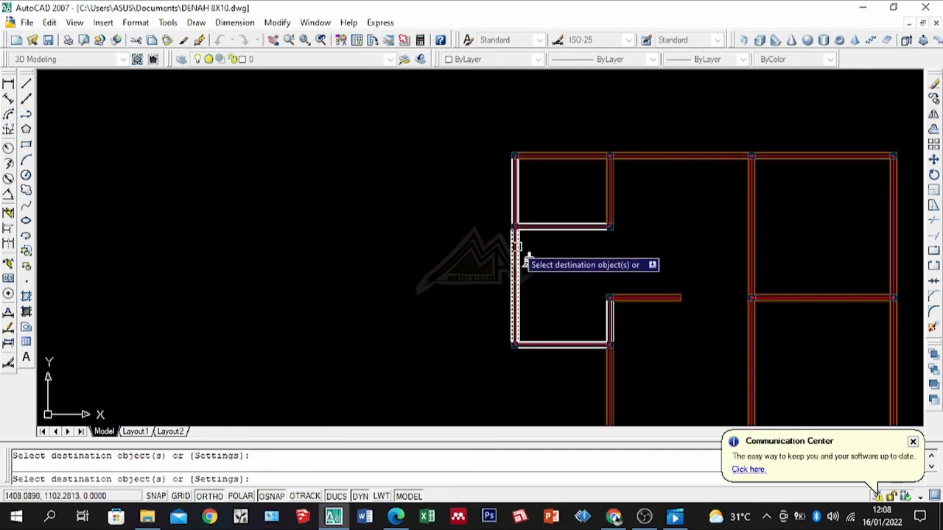
click(521, 155)
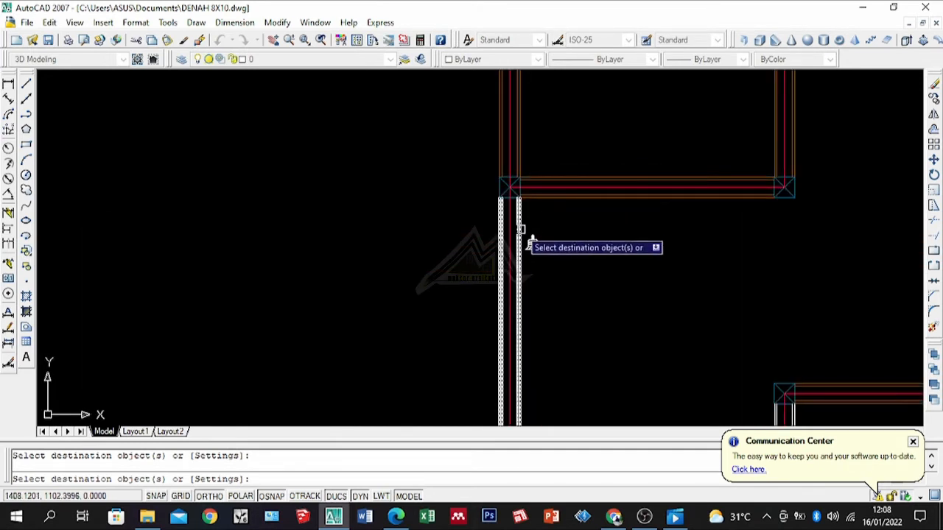
scroll(478, 229, down, 5)
scroll(530, 310, up, 5)
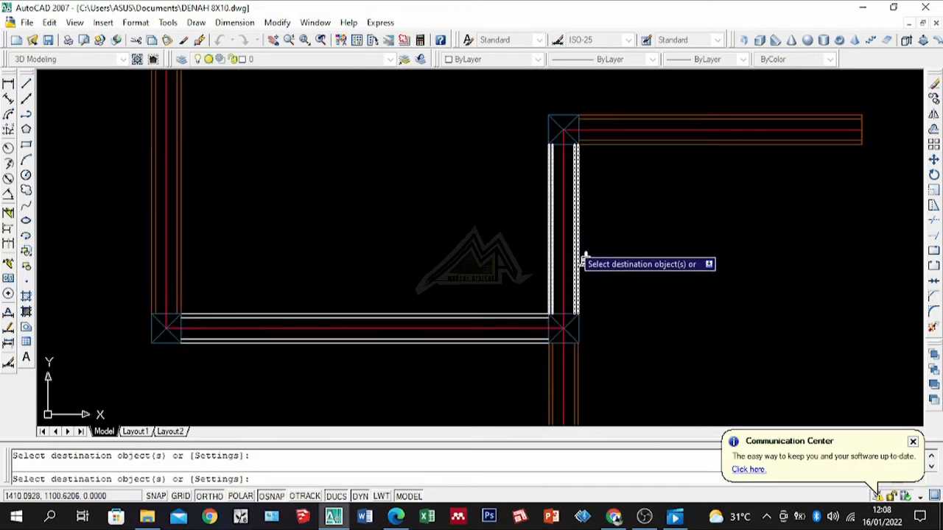
click(546, 338)
scroll(516, 310, down, 5)
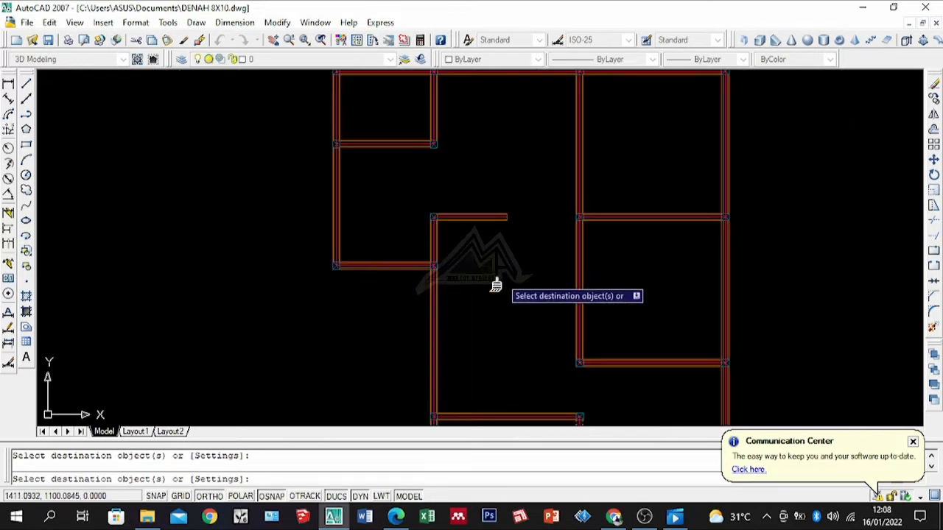
scroll(472, 351, up, 3)
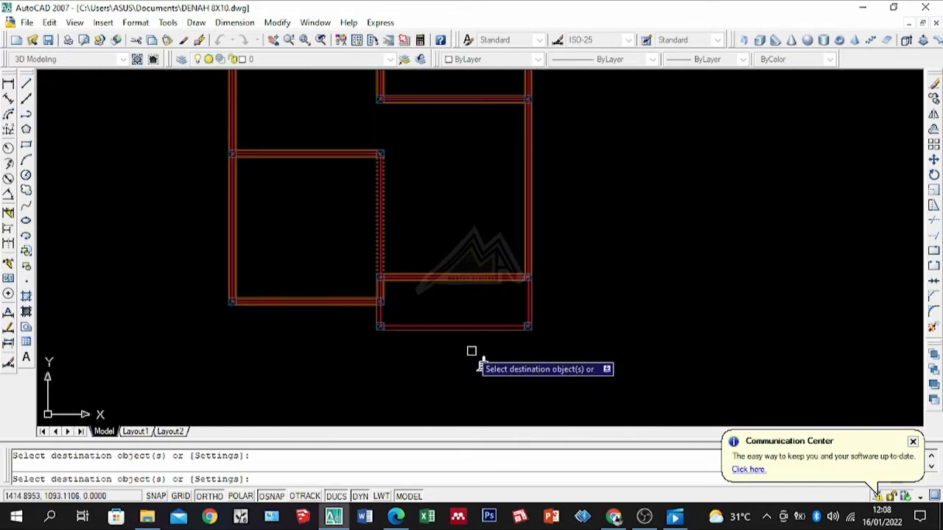
scroll(472, 347, down, 3)
scroll(453, 258, up, 2)
key(Return)
scroll(571, 329, down, 6)
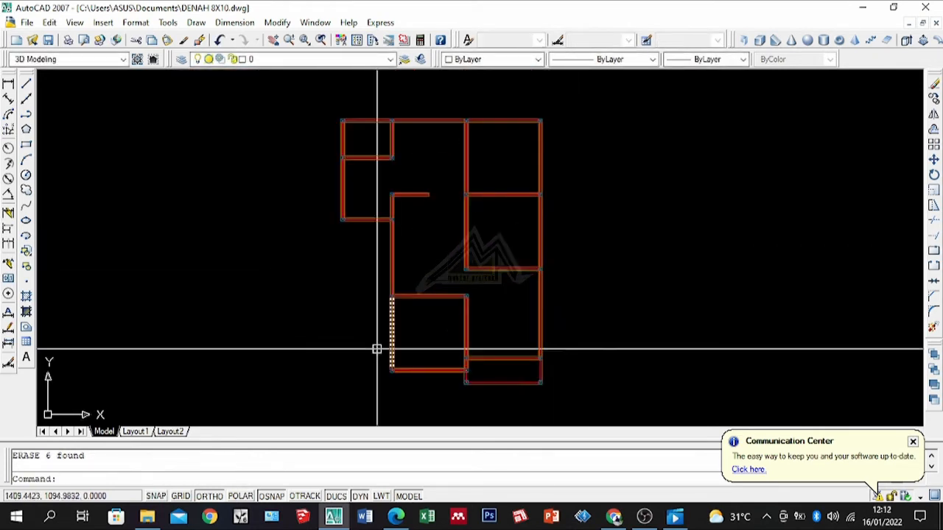
Draw a 0.15 by 0.05 rectangle in the empty space left of the floor plan.
click(26, 145)
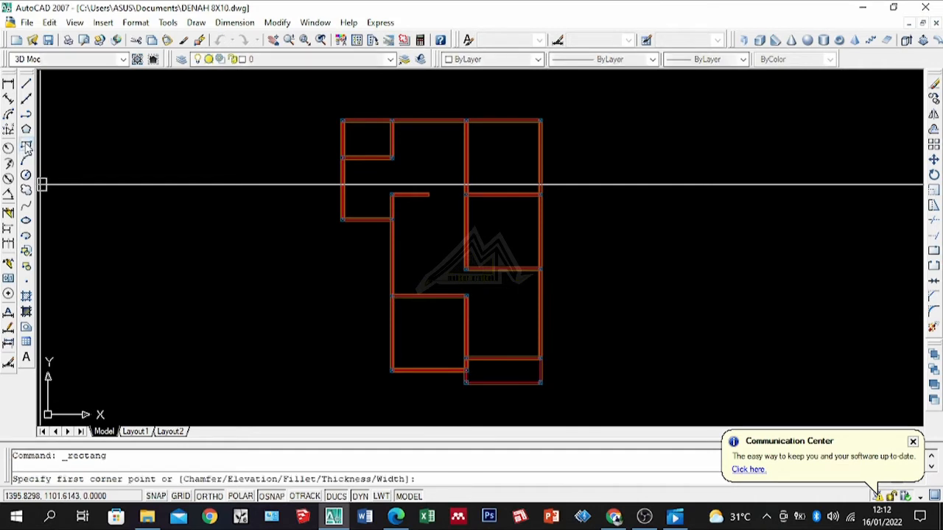
scroll(588, 286, down, 2)
scroll(577, 285, up, 3)
scroll(507, 279, up, 2)
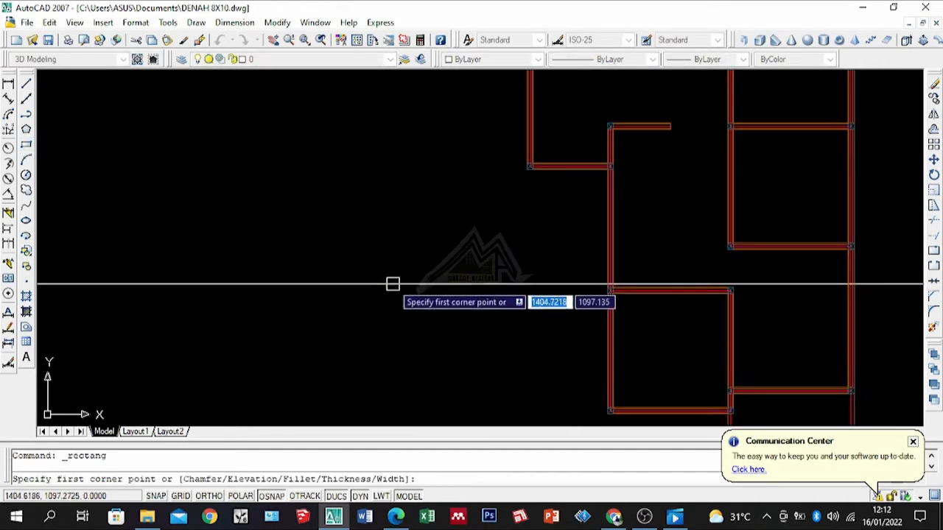
click(388, 302)
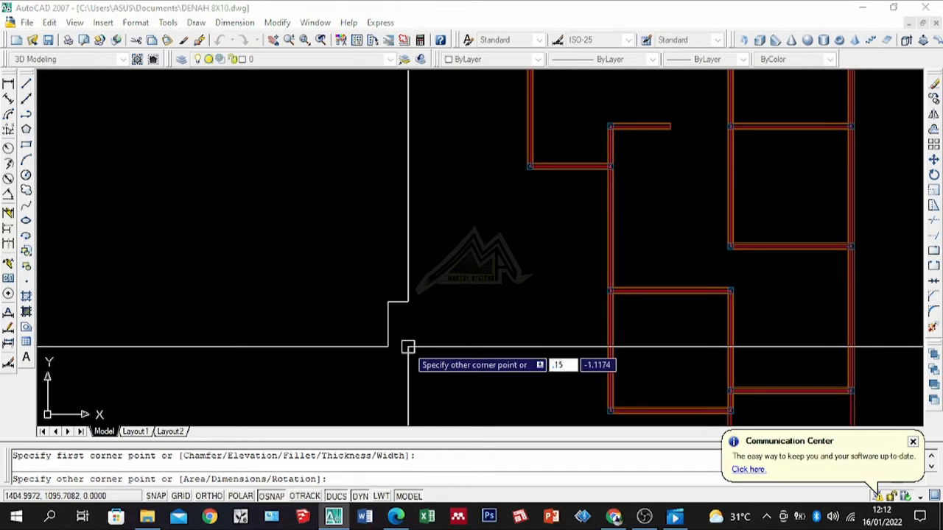
text(.15)
key(Tab)
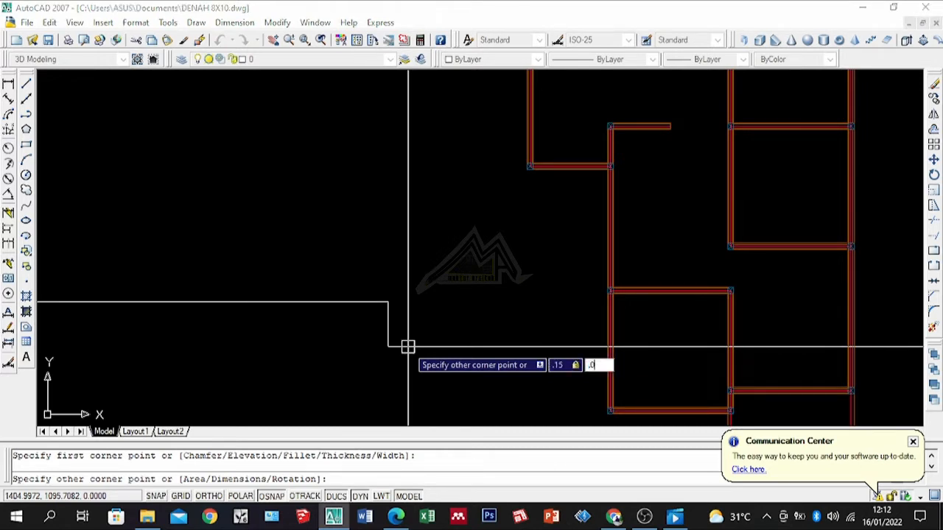
text(.05)
key(Return)
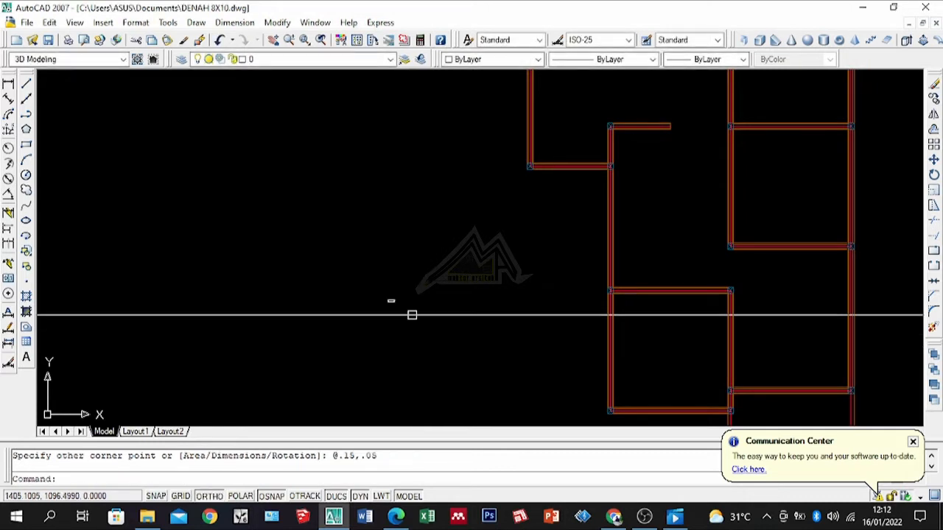
Rotate the small rectangle 270° about its lower left corner so it stands upright.
scroll(347, 284, up, 5)
click(579, 123)
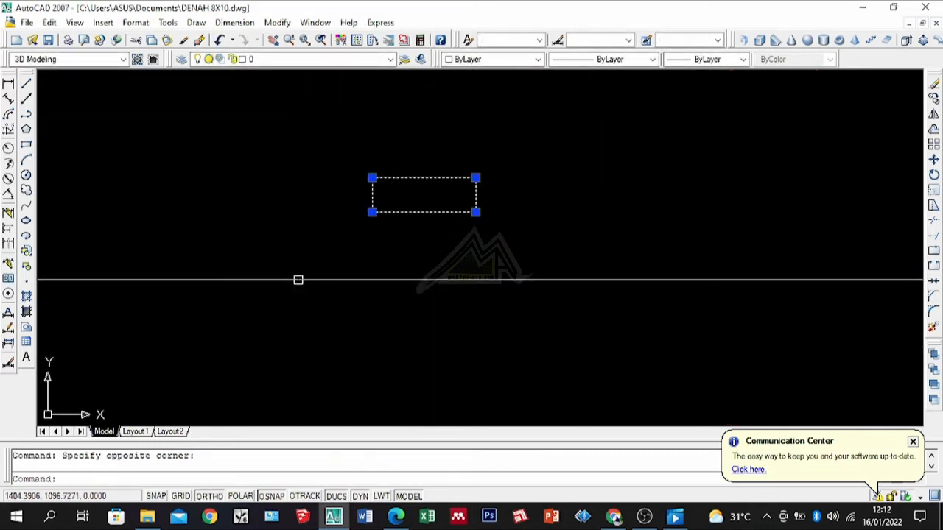
text(Ro)
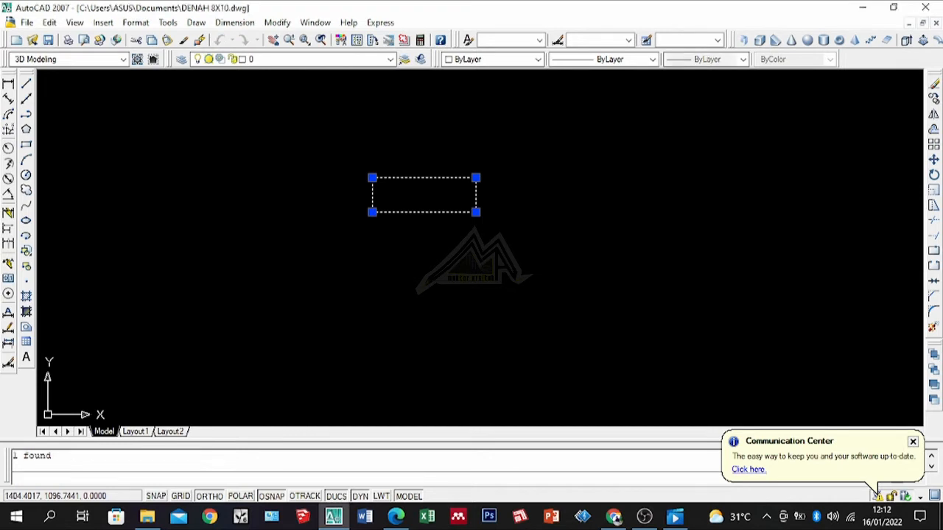
key(Return)
click(406, 213)
click(378, 298)
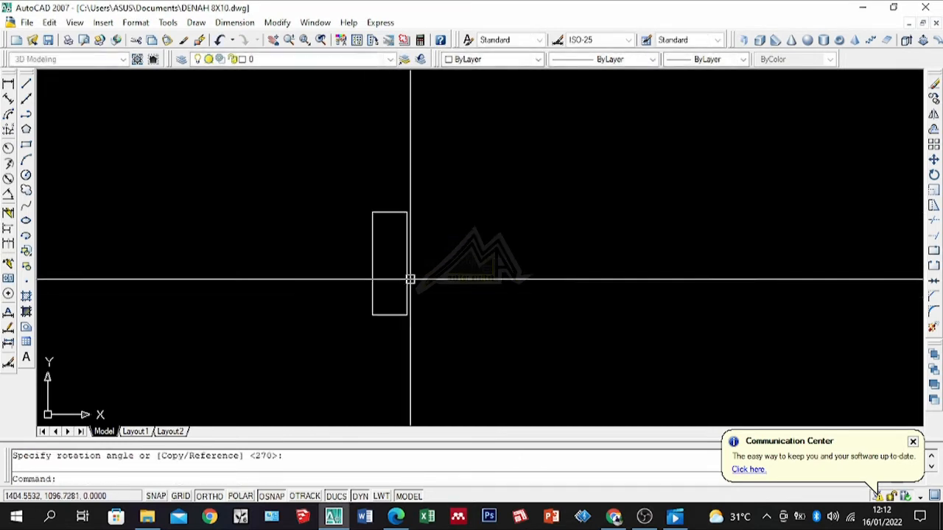
Copy the upright rectangle 1 unit horizontally to the right.
click(463, 221)
click(275, 378)
text(co)
key(Return)
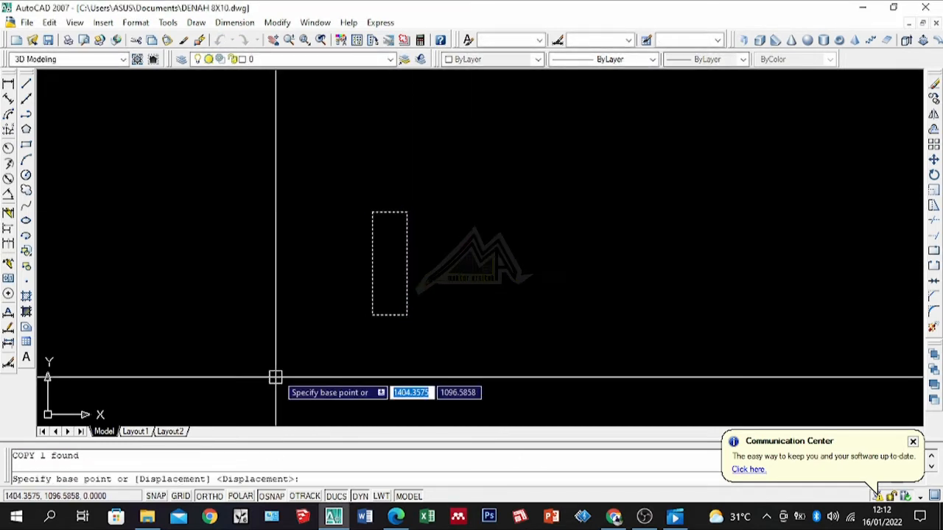
click(389, 315)
scroll(248, 376, down, 2)
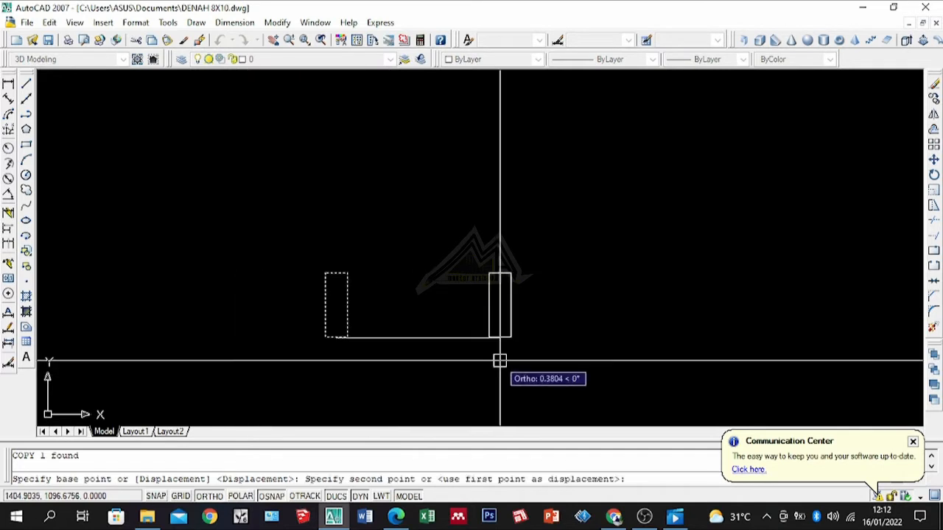
text(1)
key(Return)
scroll(434, 319, down, 4)
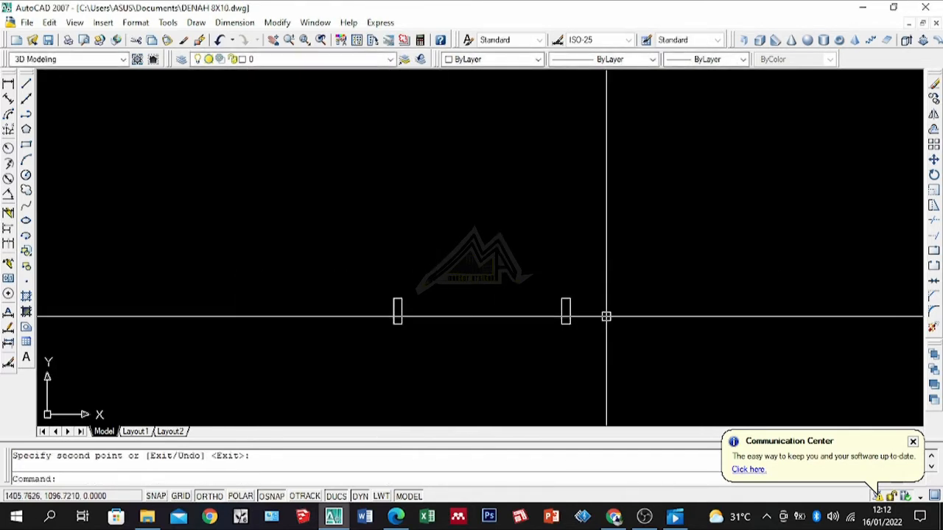
scroll(606, 319, up, 3)
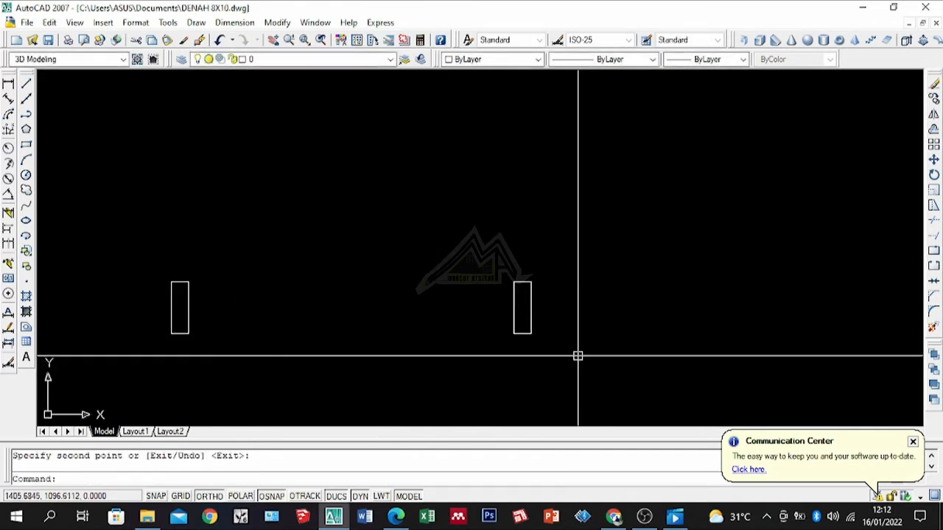
Draw a horizontal construction line along the top edges of the two upright rectangles.
click(25, 98)
scroll(187, 280, up, 4)
click(191, 286)
click(221, 293)
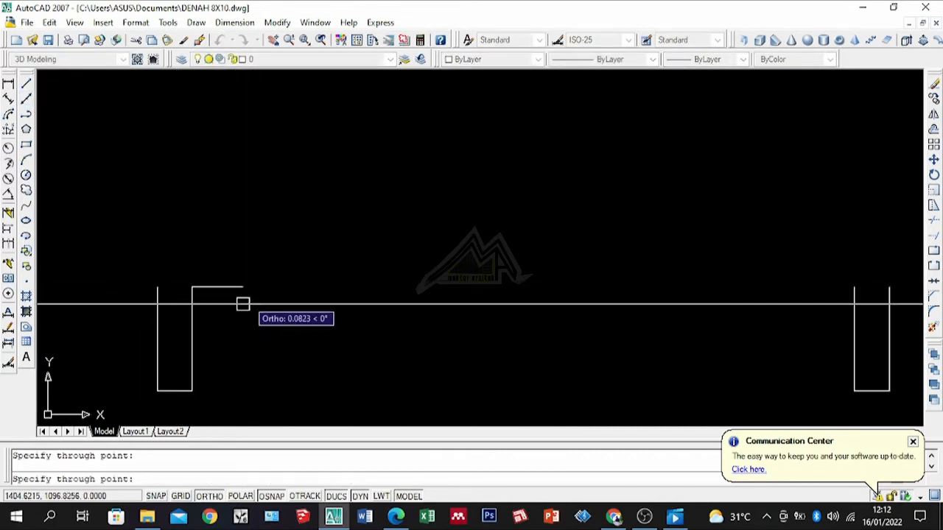
key(Return)
Draw vertical construction lines through the top-edge midpoints of the left and right upright rectangles.
click(174, 287)
click(174, 236)
key(Return)
scroll(156, 246, down, 4)
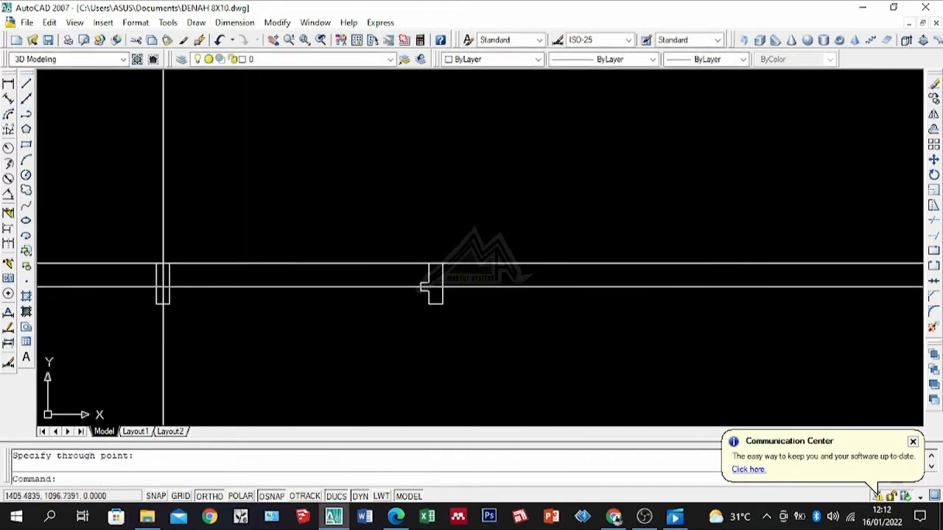
scroll(444, 263, up, 5)
key(Return)
click(416, 265)
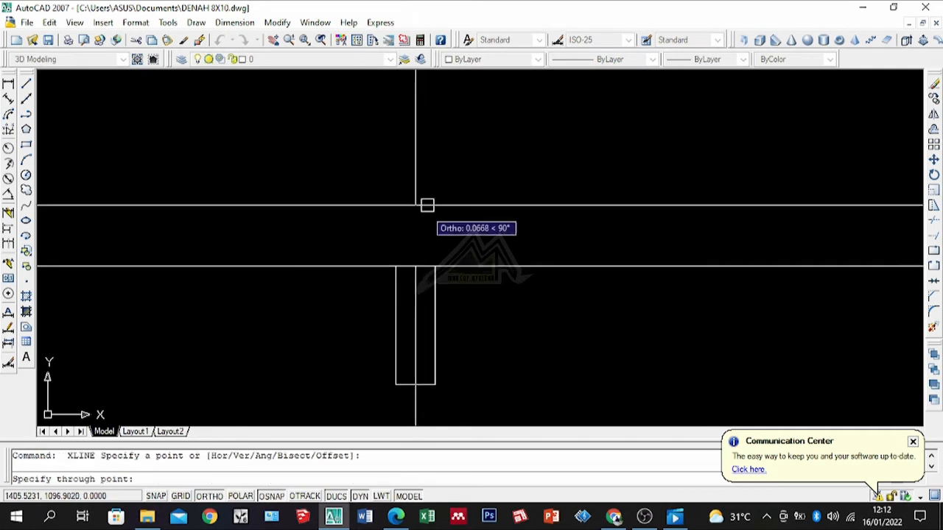
click(428, 204)
key(Return)
Copy the horizontal construction line 0.02 downward from the rectangles' top edges.
scroll(577, 214, down, 4)
scroll(526, 230, up, 2)
click(539, 223)
text(C)
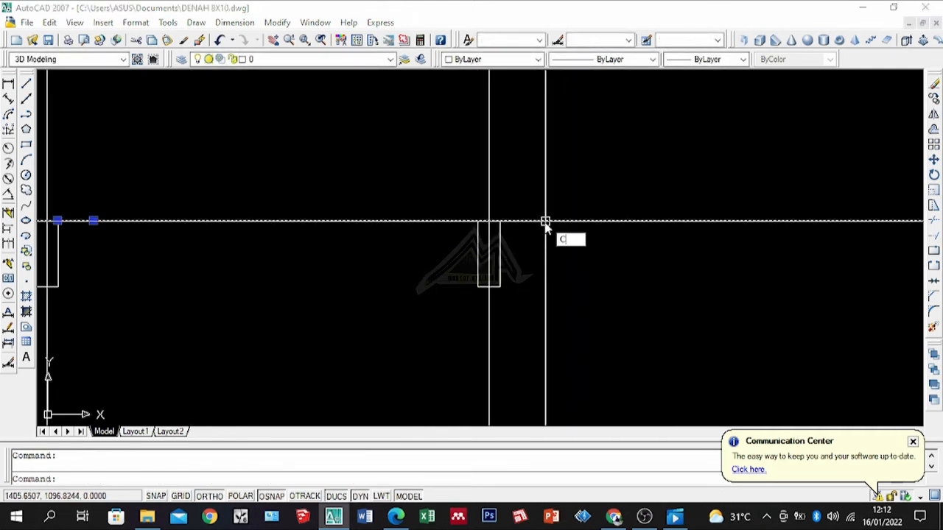
key(Return)
scroll(545, 221, up, 3)
click(545, 220)
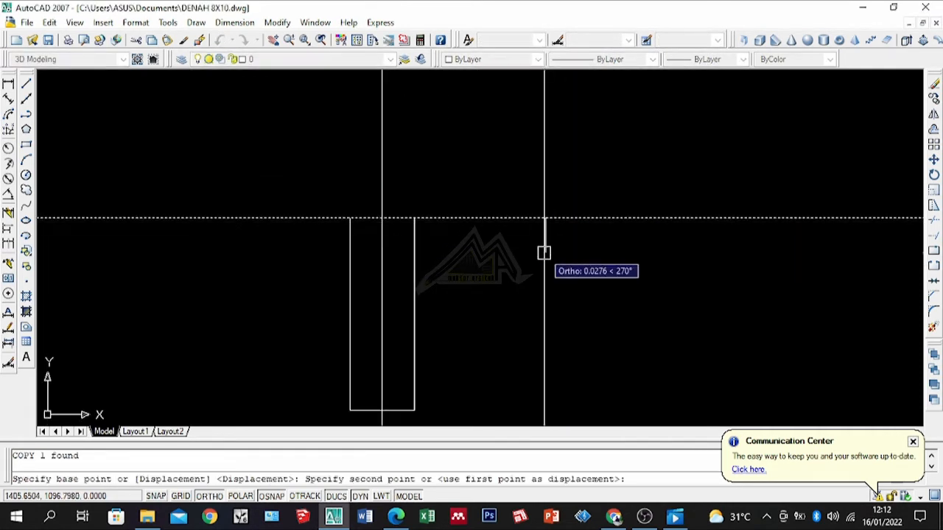
text(.0)
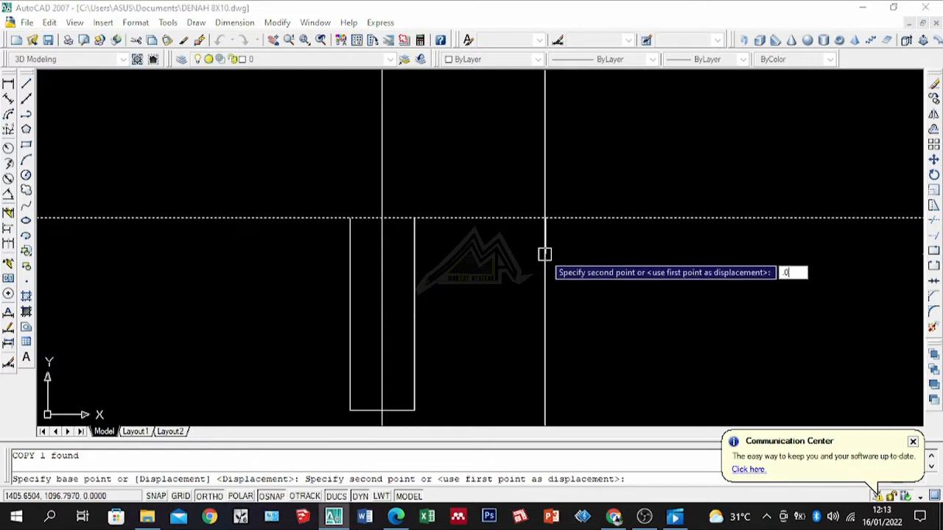
text(2)
key(Return)
key(Return)
scroll(545, 253, down, 3)
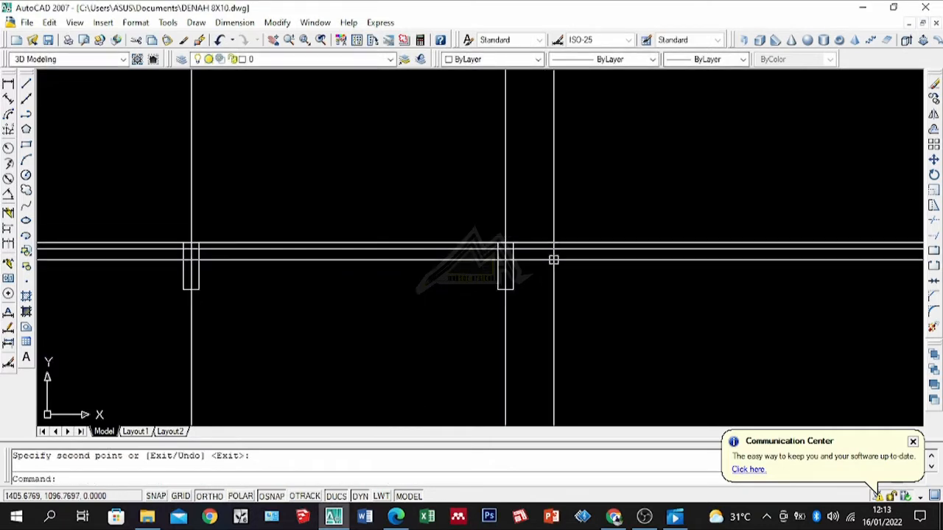
scroll(246, 284, up, 2)
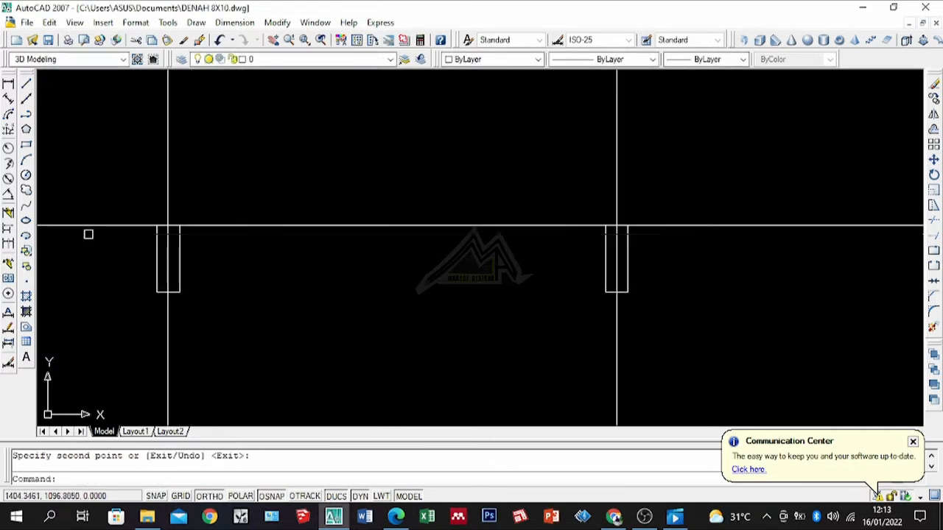
Draw a thin rectangle from the left upright's top-edge midpoint to the crossing of the lower horizontal and right vertical construction lines.
click(25, 145)
scroll(151, 231, up, 4)
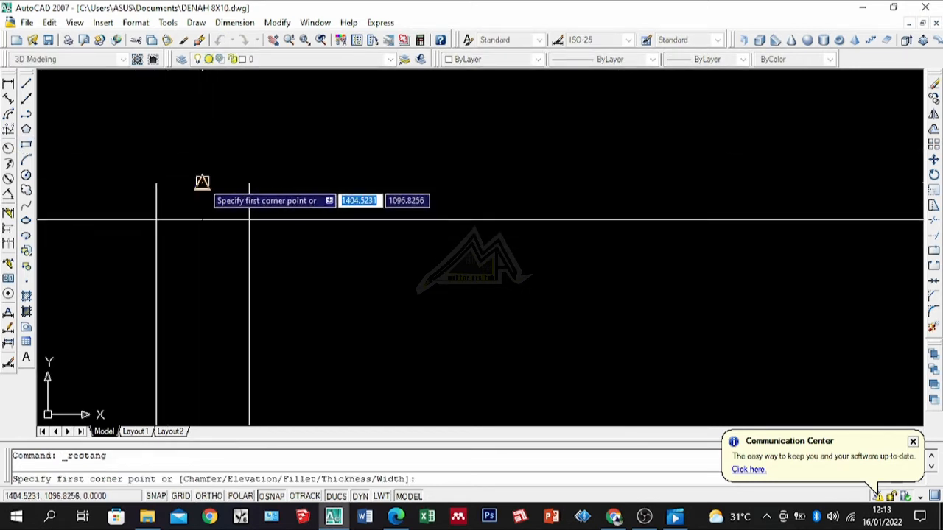
click(202, 184)
scroll(111, 259, down, 4)
scroll(549, 261, down, 4)
scroll(714, 276, up, 6)
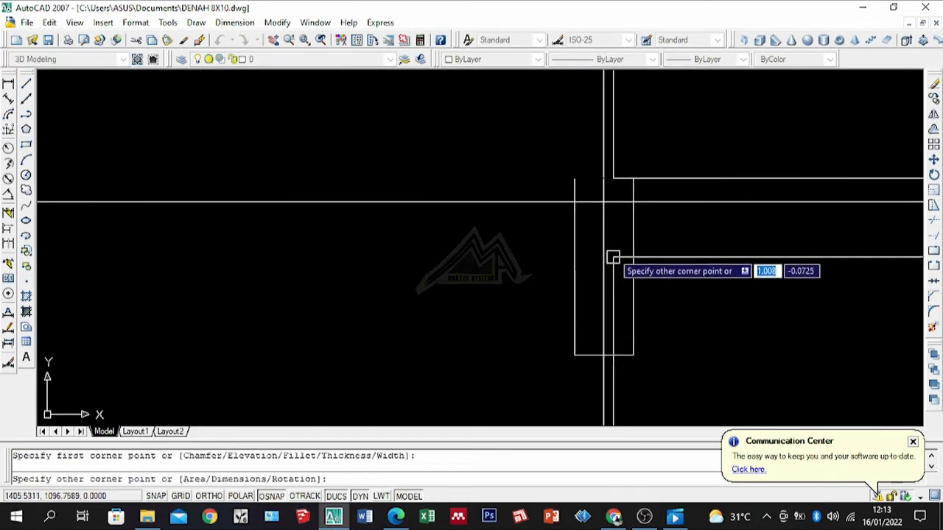
click(605, 204)
Erase the two vertical and two horizontal construction lines, leaving the uprights and the thin rectangle.
scroll(619, 257, down, 3)
scroll(594, 221, up, 3)
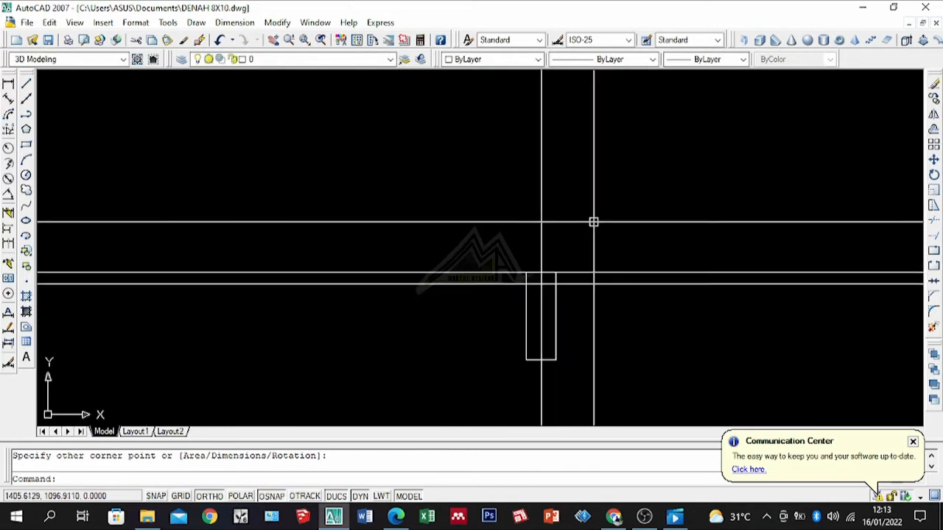
scroll(600, 204, down, 5)
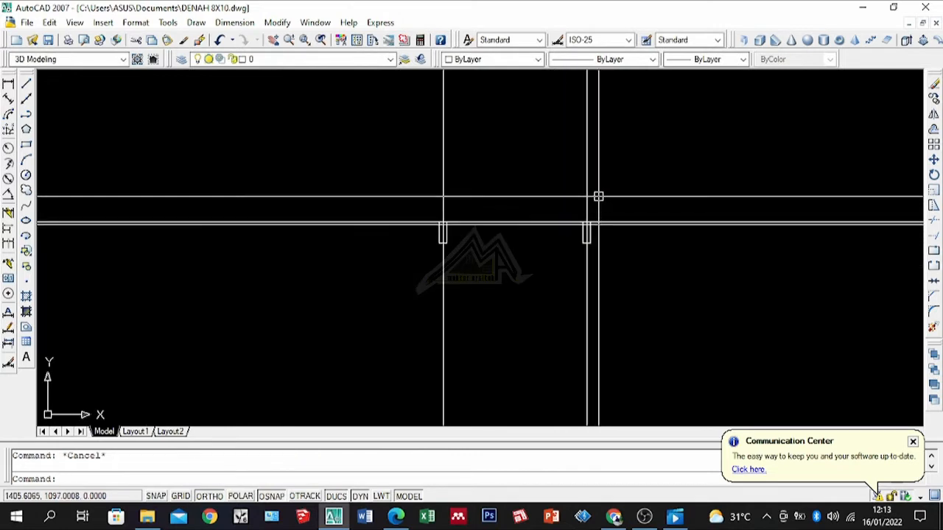
scroll(602, 184, up, 1)
click(621, 169)
click(336, 175)
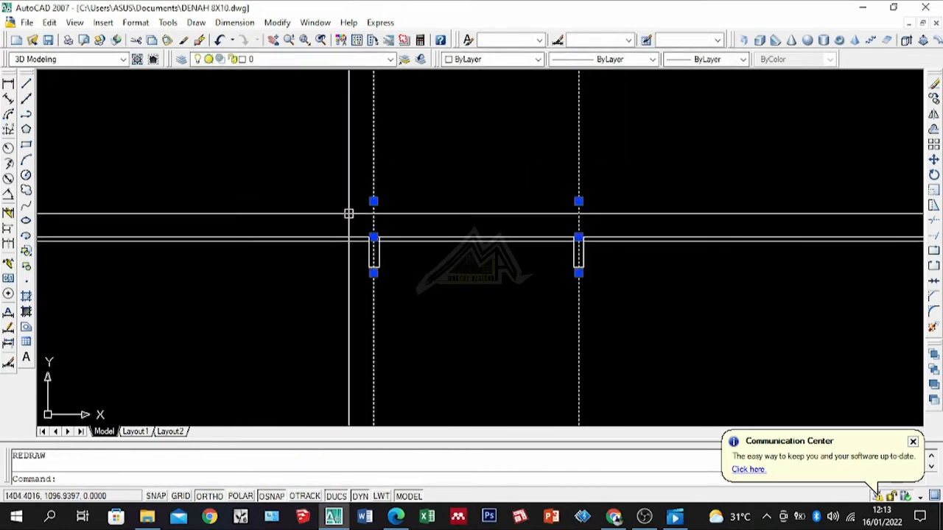
key(Escape)
click(624, 124)
click(280, 168)
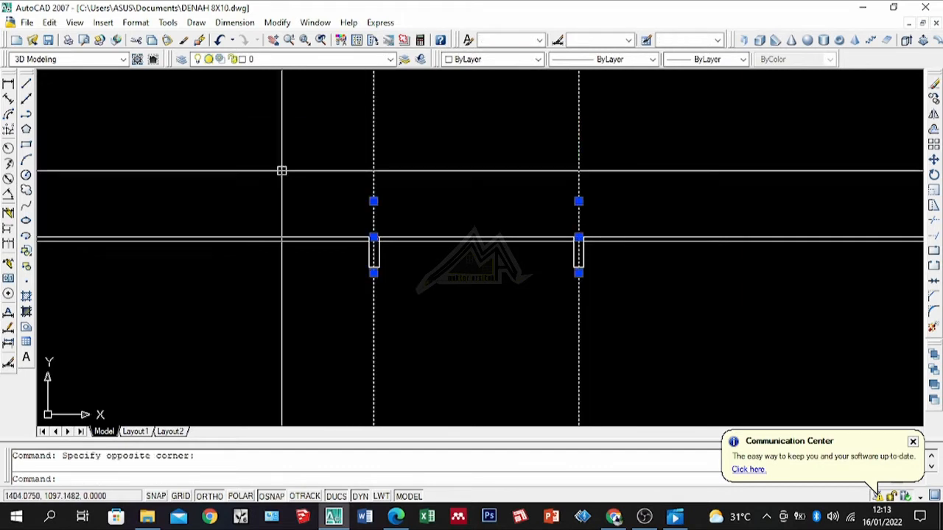
text(e)
key(space)
click(292, 191)
click(243, 270)
key(space)
Draw a small rectangle over the area where the thin horizontal rectangle overlaps the left upright.
scroll(440, 239, up, 5)
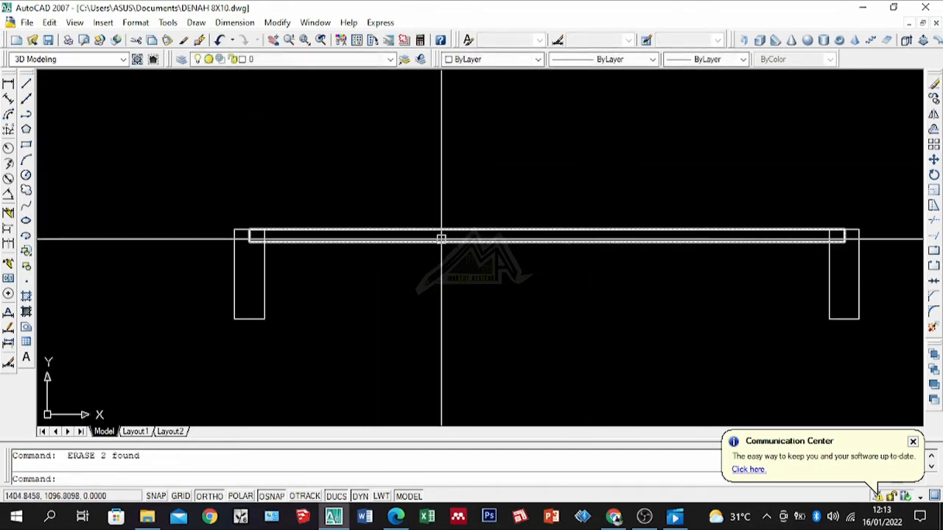
scroll(288, 252, up, 3)
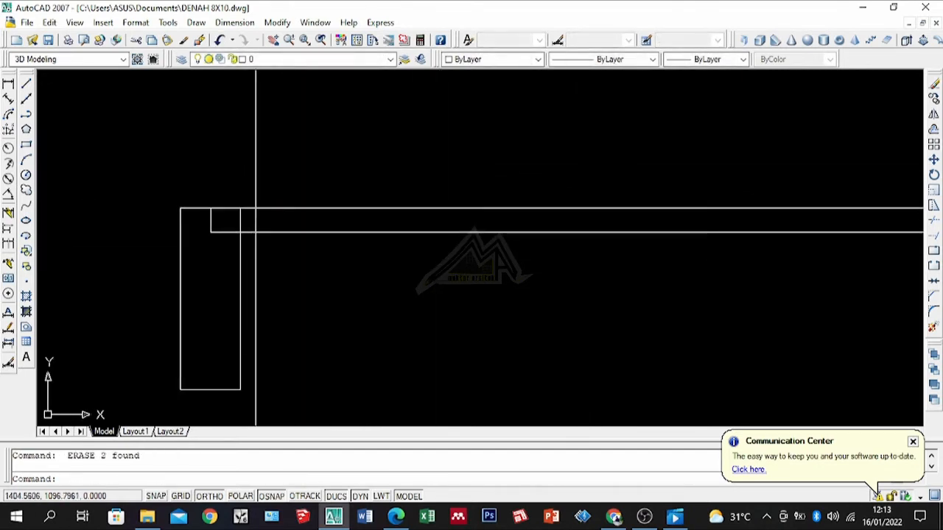
click(25, 145)
scroll(213, 219, up, 5)
click(293, 257)
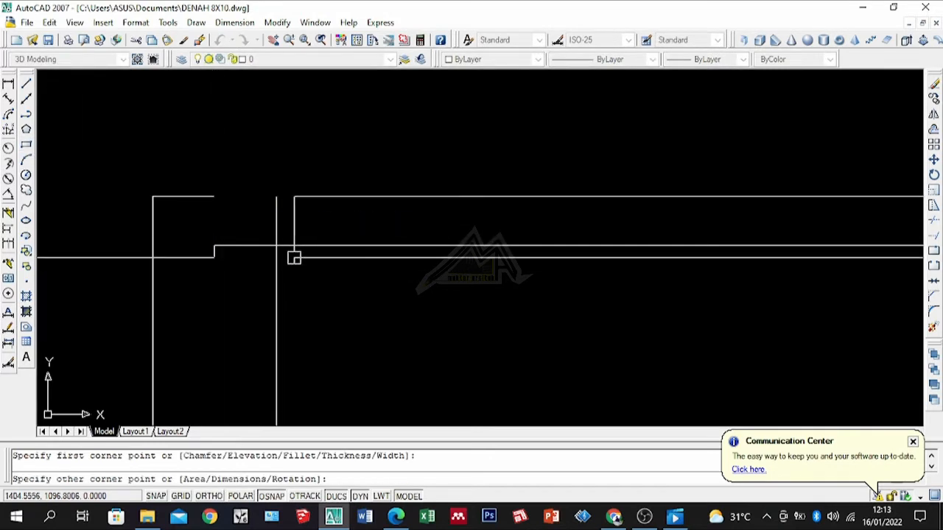
click(276, 246)
Draw a small rectangle over the area where the thin horizontal rectangle overlaps the right upright.
scroll(133, 263, down, 4)
scroll(413, 292, down, 5)
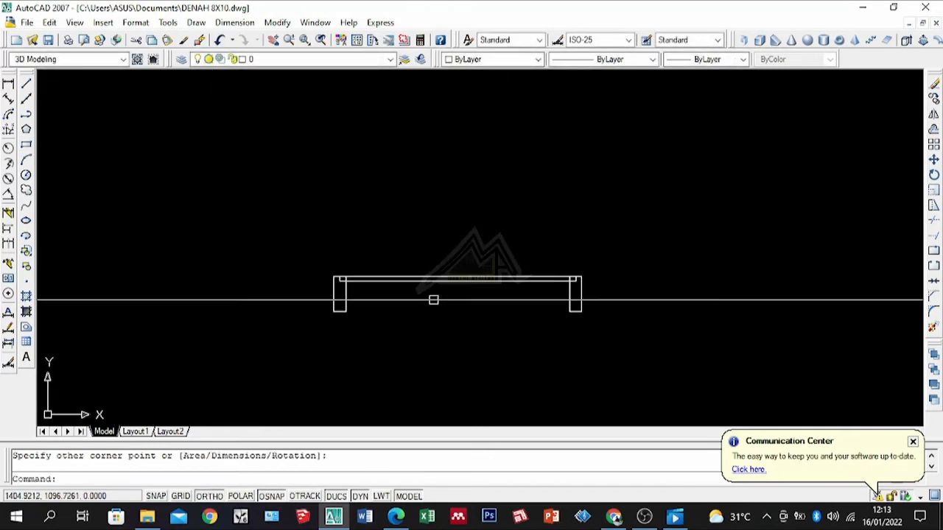
scroll(590, 292, up, 4)
scroll(527, 265, up, 3)
click(546, 233)
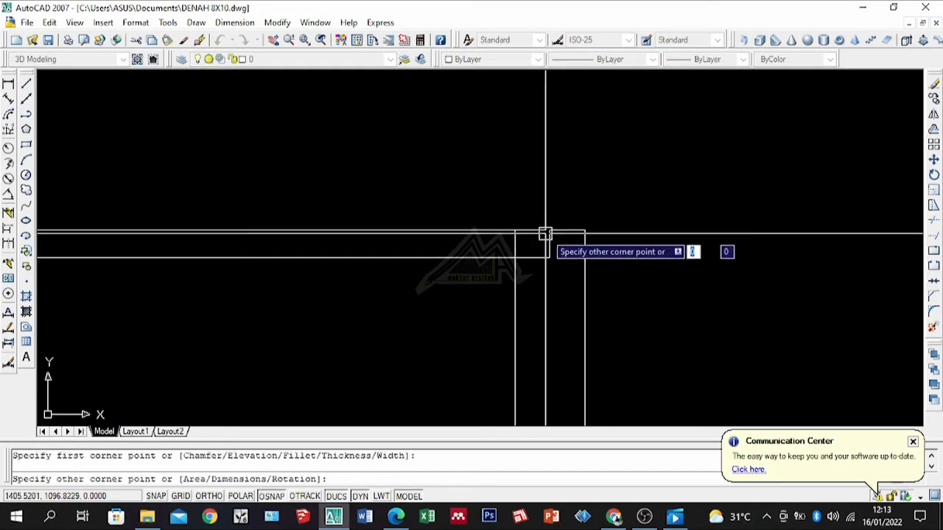
click(549, 257)
Rotate the thin rectangle 90° clockwise about its upper-right corner so it stands vertically above the right upright.
scroll(615, 249, down, 5)
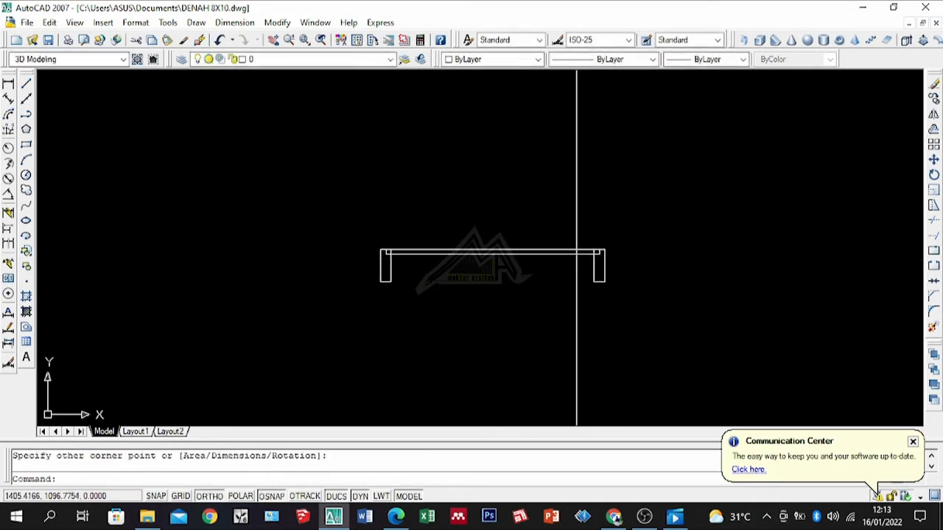
scroll(577, 246, up, 3)
middle_drag(848, 240, 546, 268)
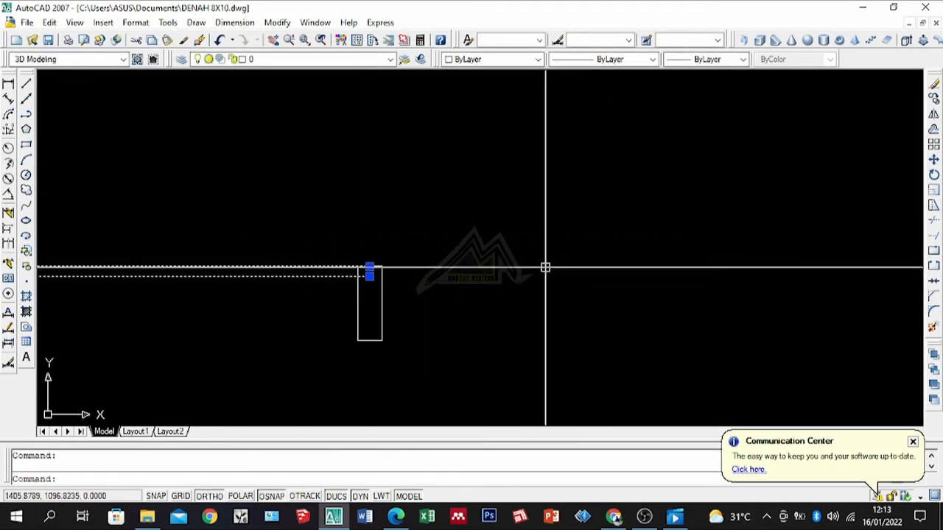
scroll(388, 273, up, 6)
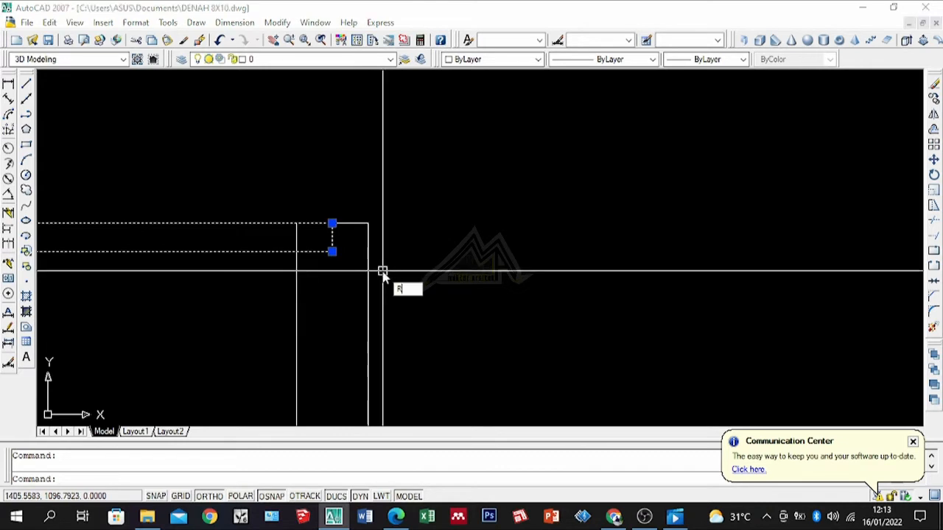
key(Return)
scroll(352, 246, up, 2)
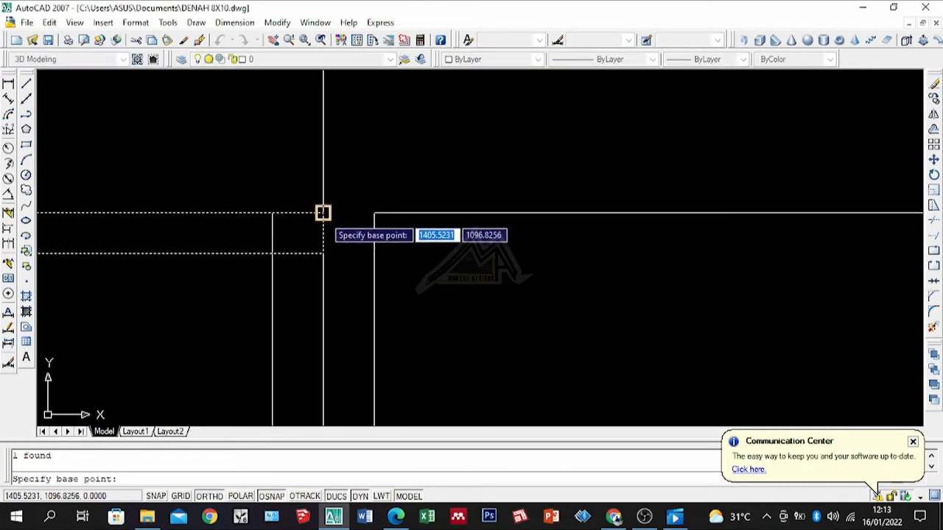
key(Return)
key(Return)
key(Escape)
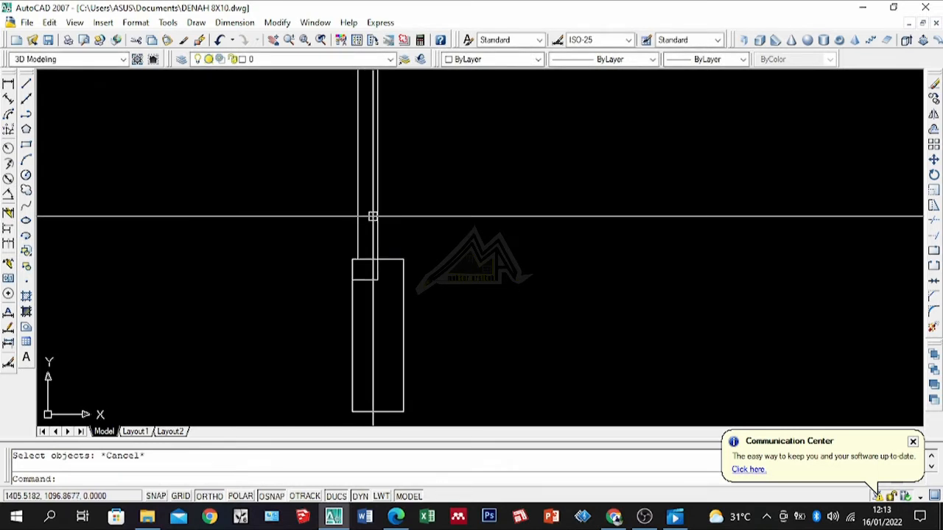
Trim the overlapping edges at the top inner corners of both uprights to form a notch in each.
text(Tr)
key(Return)
scroll(363, 272, up, 4)
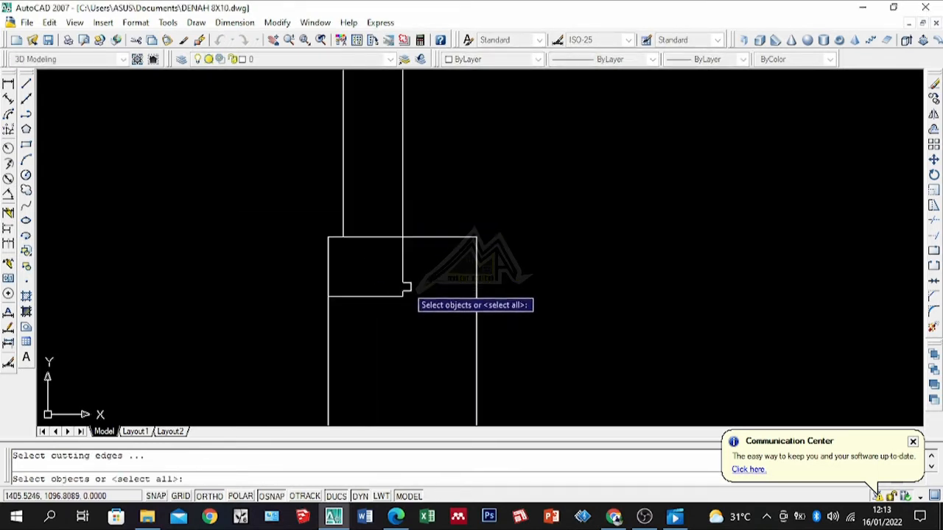
scroll(330, 236, up, 4)
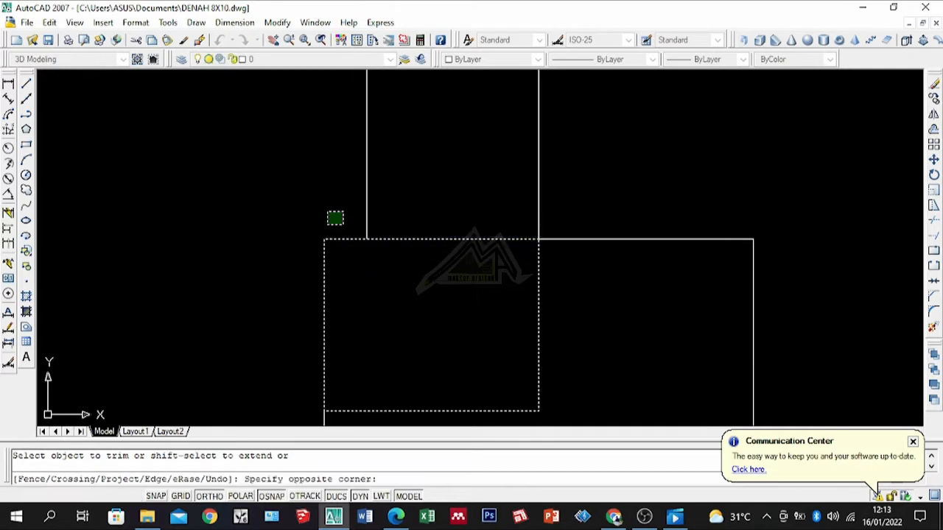
scroll(523, 251, down, 4)
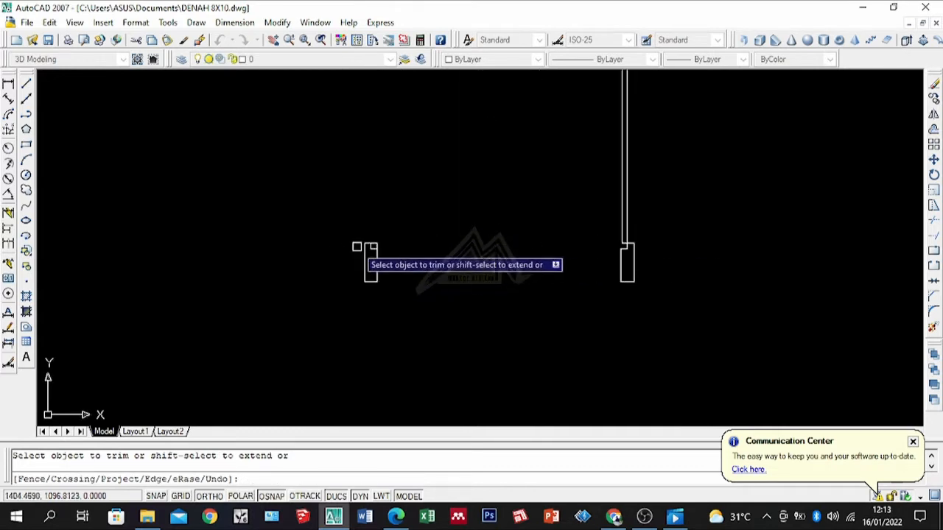
scroll(425, 267, up, 4)
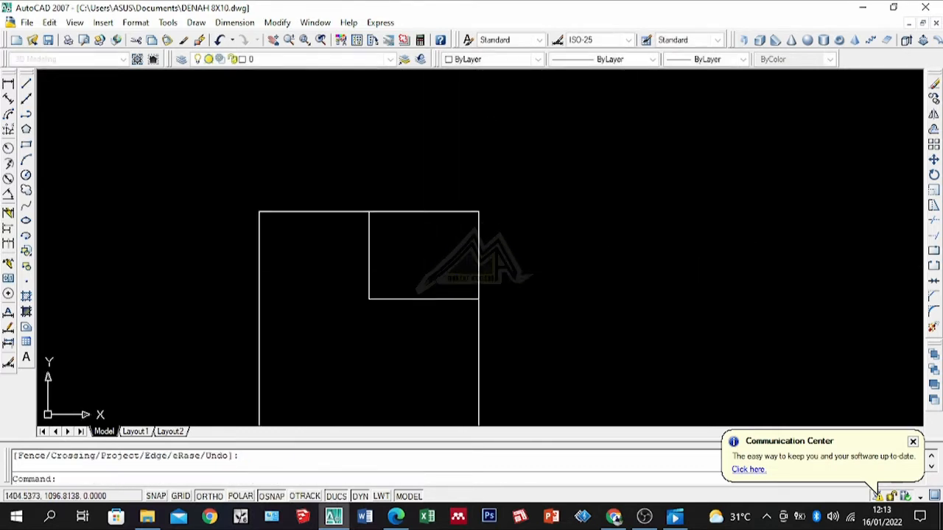
click(417, 241)
scroll(418, 237, down, 4)
key(Return)
scroll(395, 274, down, 7)
scroll(515, 223, up, 2)
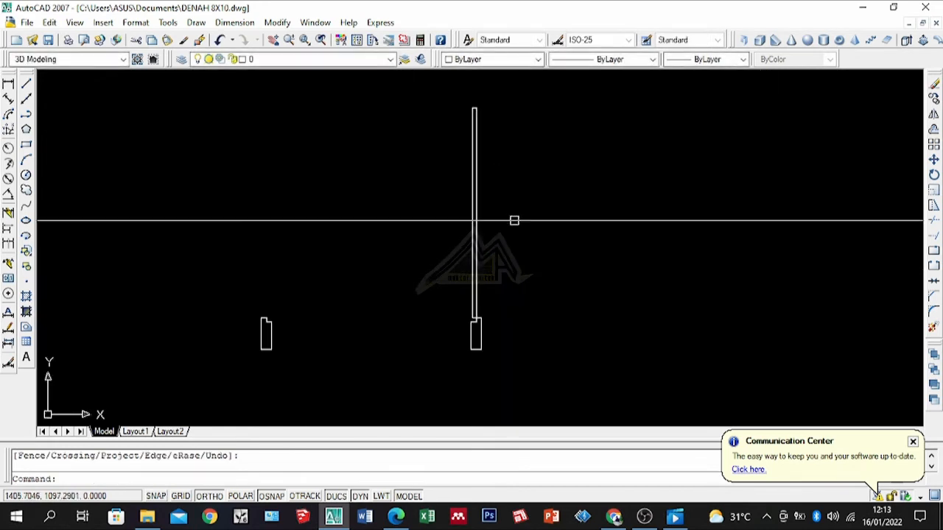
click(27, 160)
scroll(276, 342, up, 5)
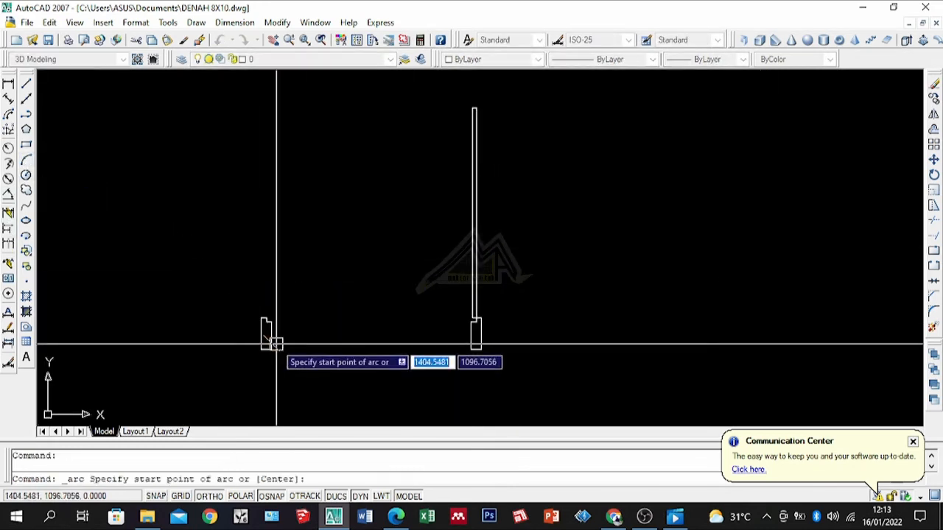
click(225, 236)
scroll(210, 361, up, 8)
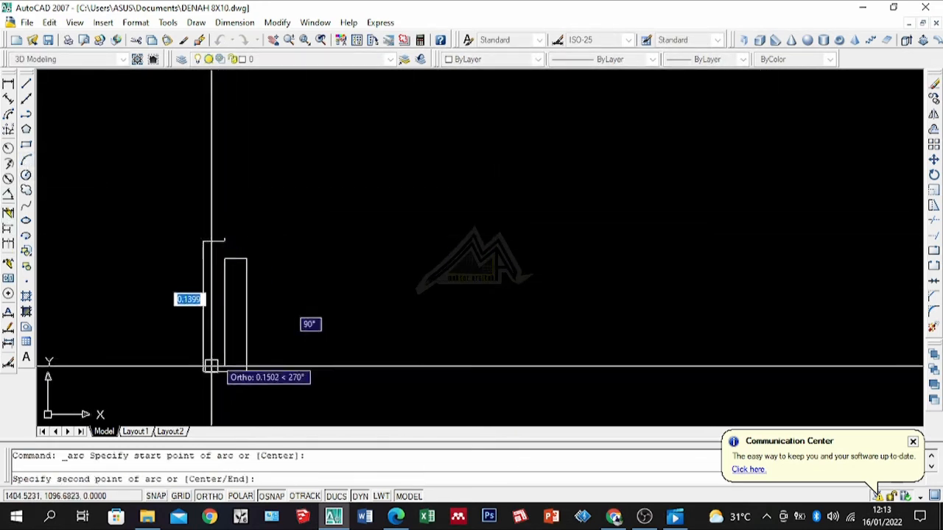
key(Escape)
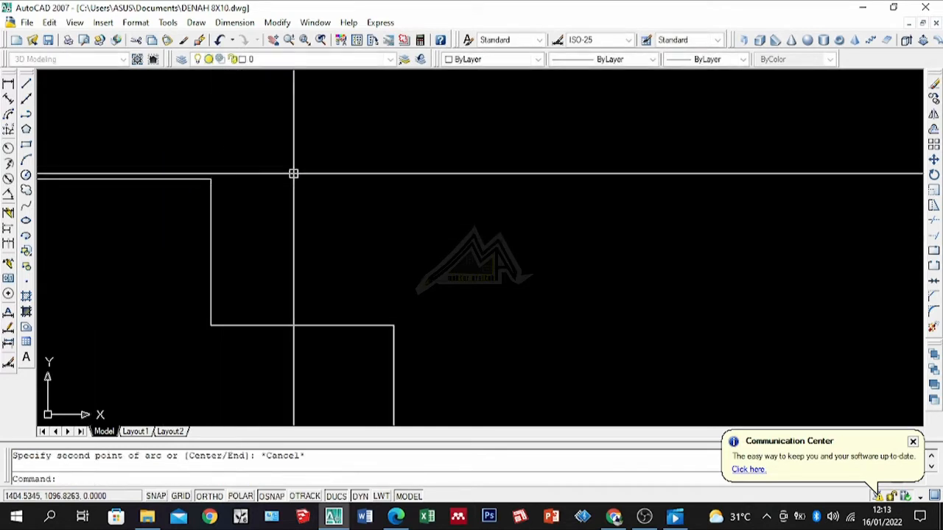
Draw the door swing arc from the left upright's upper notch corner to the top of the vertical door leaf.
scroll(225, 179, up, 5)
key(Return)
click(186, 175)
scroll(253, 244, down, 6)
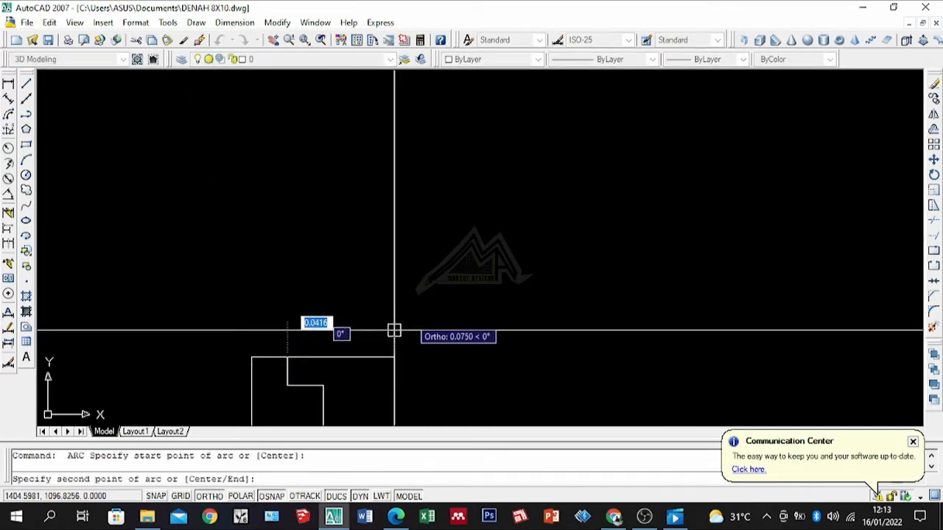
scroll(480, 264, down, 5)
scroll(583, 168, up, 6)
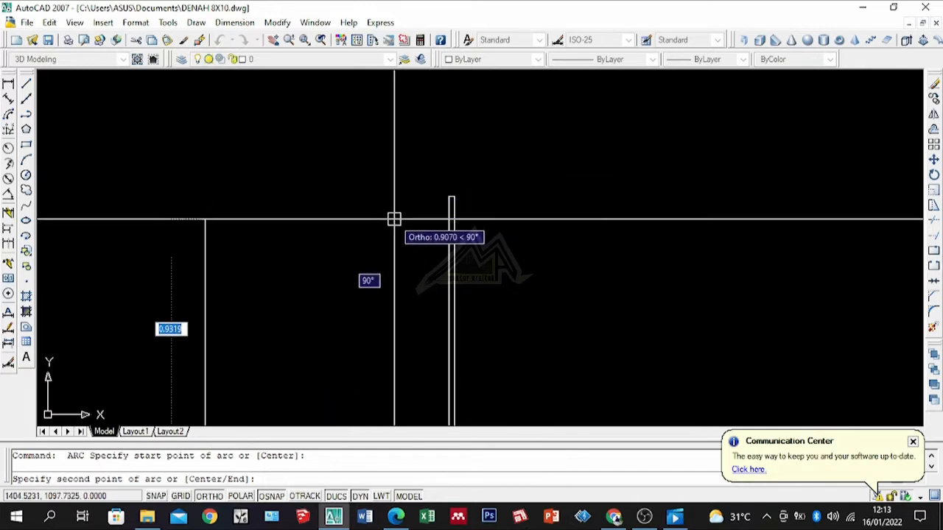
scroll(460, 200, up, 8)
click(378, 186)
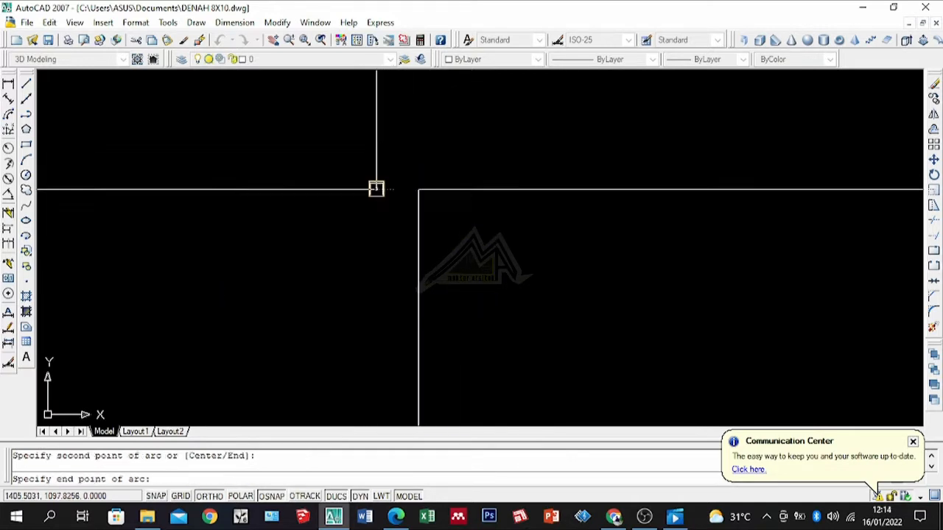
click(418, 189)
scroll(442, 188, down, 10)
key(Return)
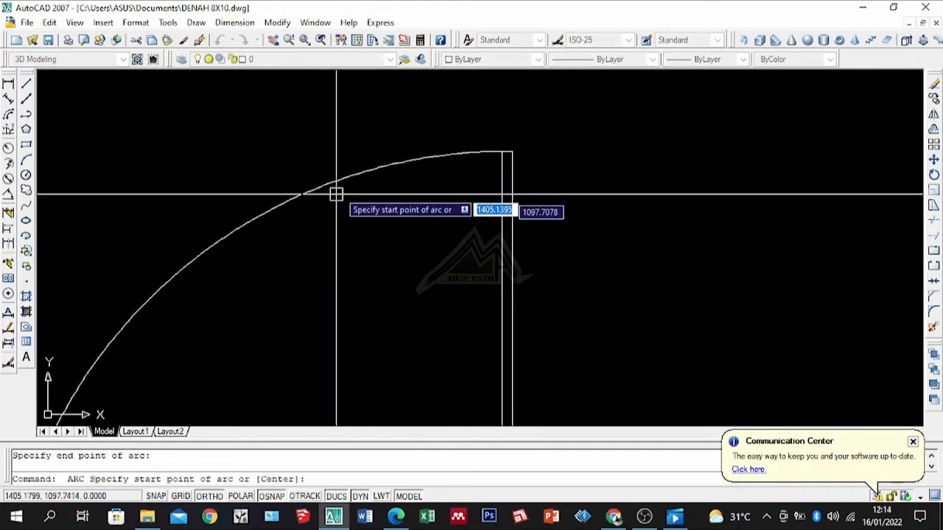
key(Escape)
key(Return)
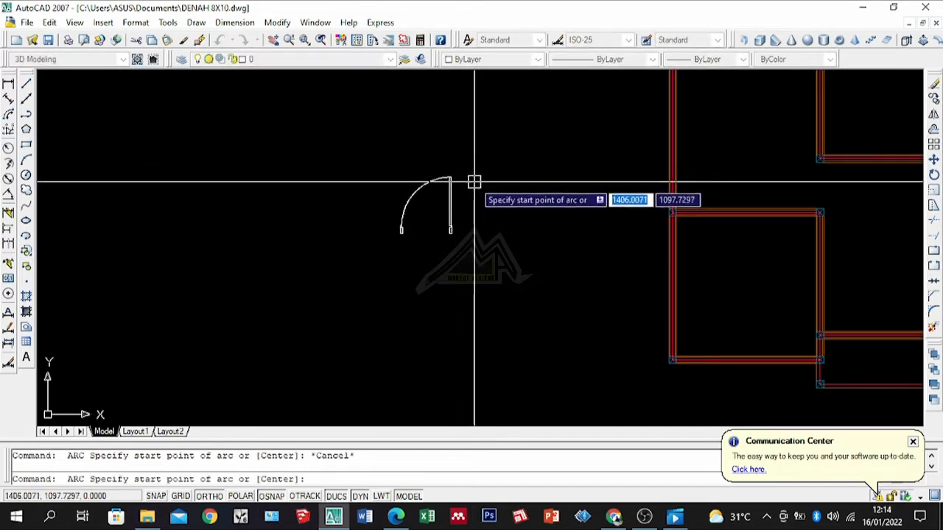
key(Escape)
Define the complete door symbol as a block named EE, converting the selected objects to the block.
click(491, 199)
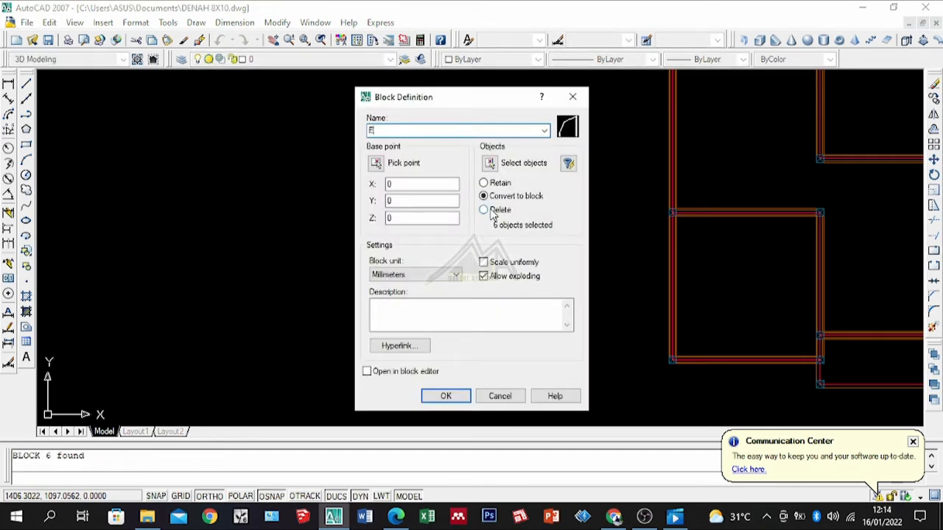
click(448, 397)
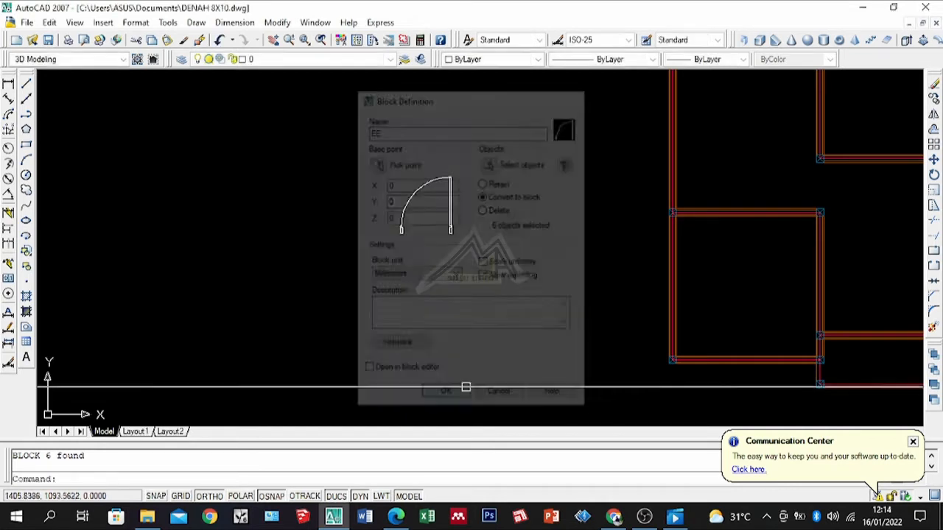
Copy the door block horizontally to the left of the original.
scroll(431, 221, up, 5)
scroll(415, 223, down, 2)
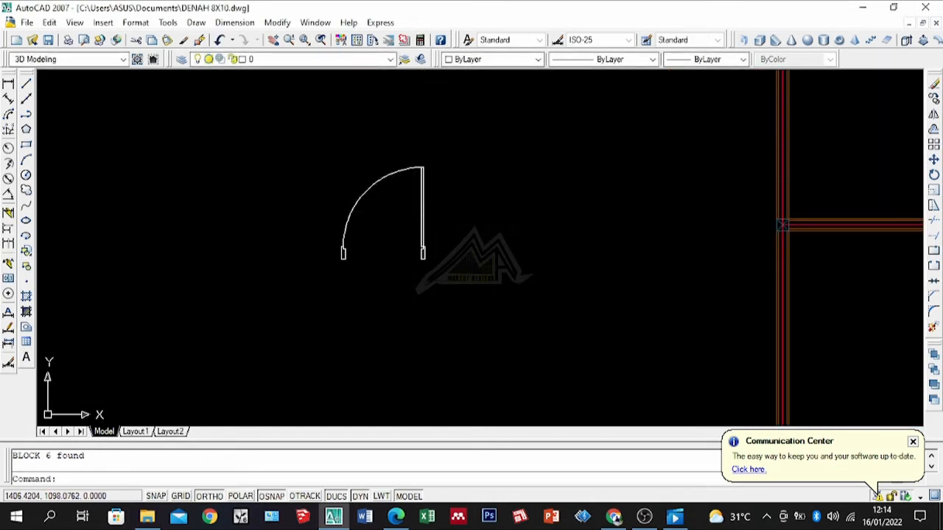
click(496, 146)
click(210, 300)
text(CO)
key(Return)
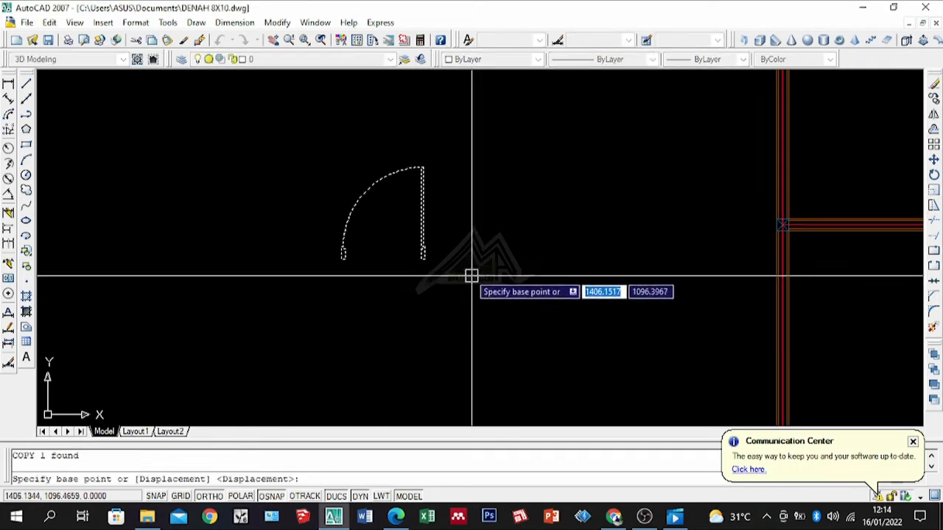
scroll(424, 258, up, 2)
click(538, 264)
scroll(520, 297, down, 3)
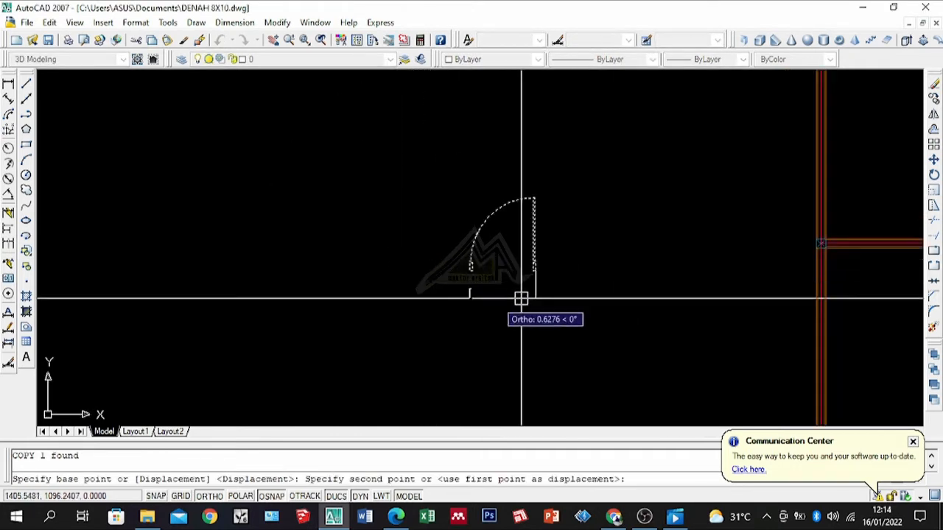
click(368, 287)
key(Return)
Explode the copied door block to the left of the original into separate objects.
click(414, 239)
click(292, 175)
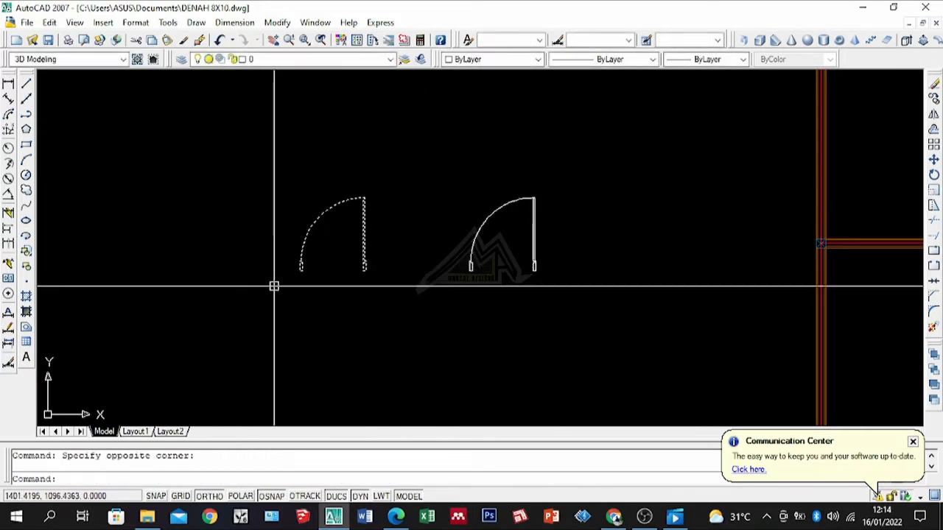
click(934, 331)
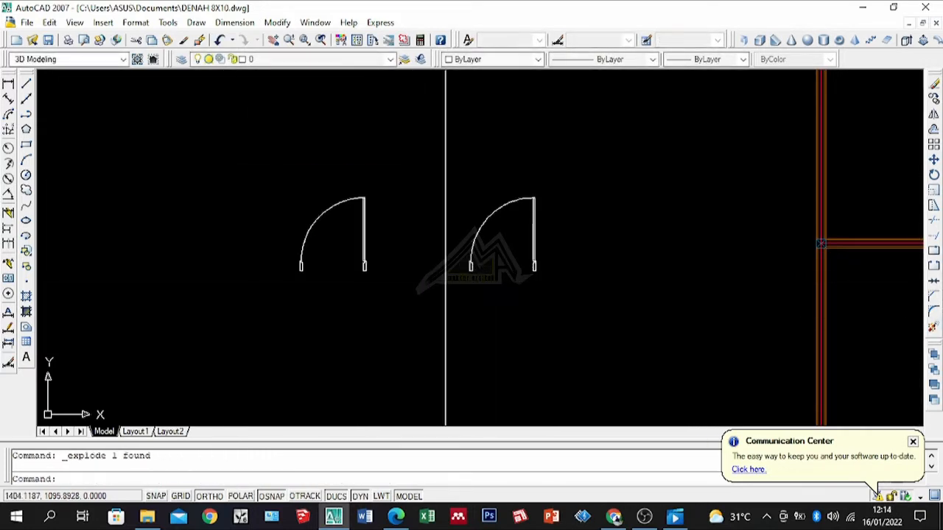
Erase the swing arc and the vertical door leaf of the exploded copy, keeping its two notched uprights.
scroll(376, 243, up, 5)
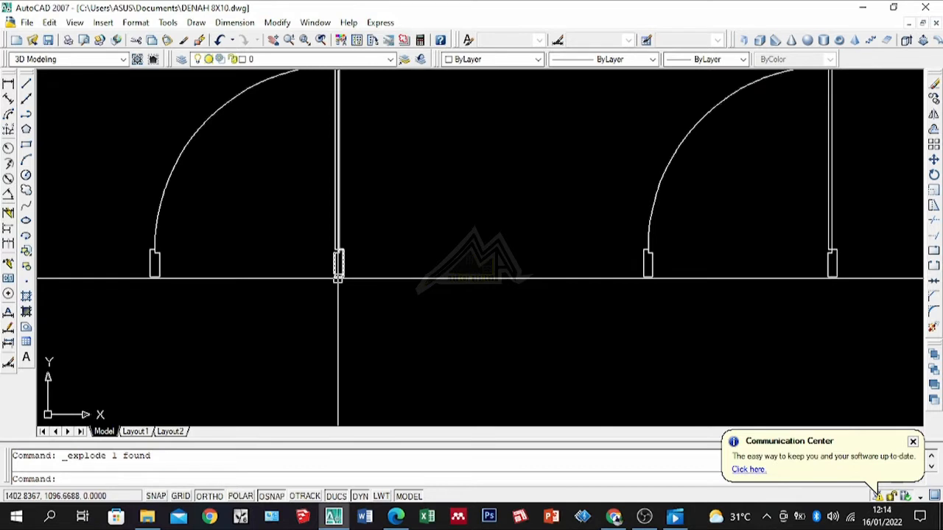
scroll(139, 264, up, 5)
scroll(201, 235, down, 4)
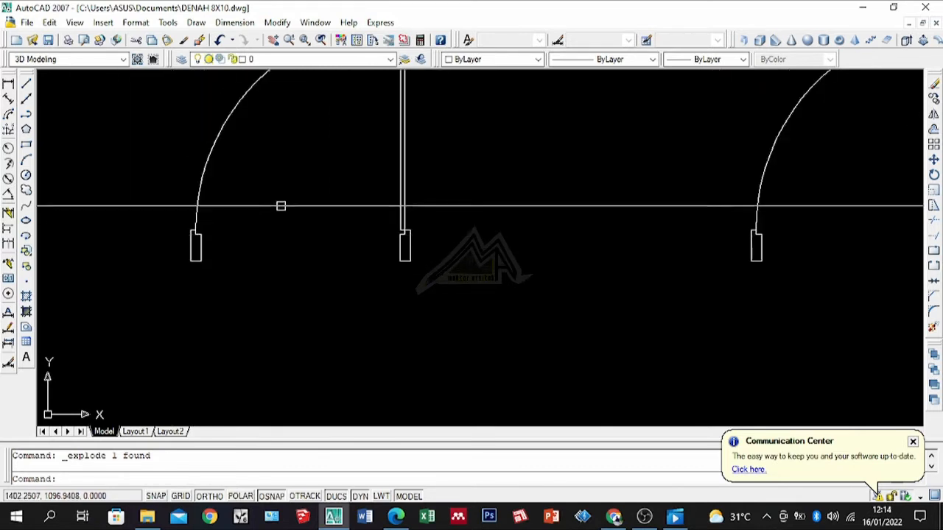
scroll(360, 152, down, 4)
scroll(397, 109, up, 3)
click(253, 119)
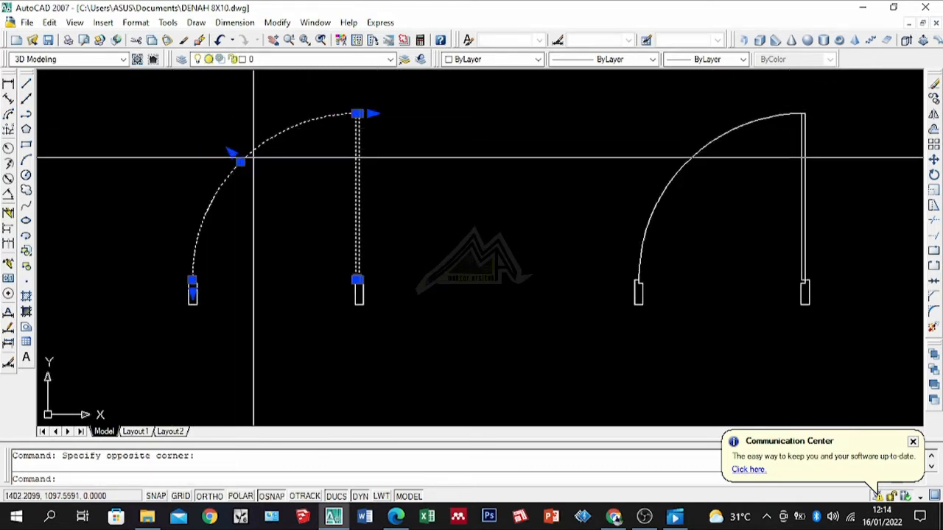
text(e)
key(Return)
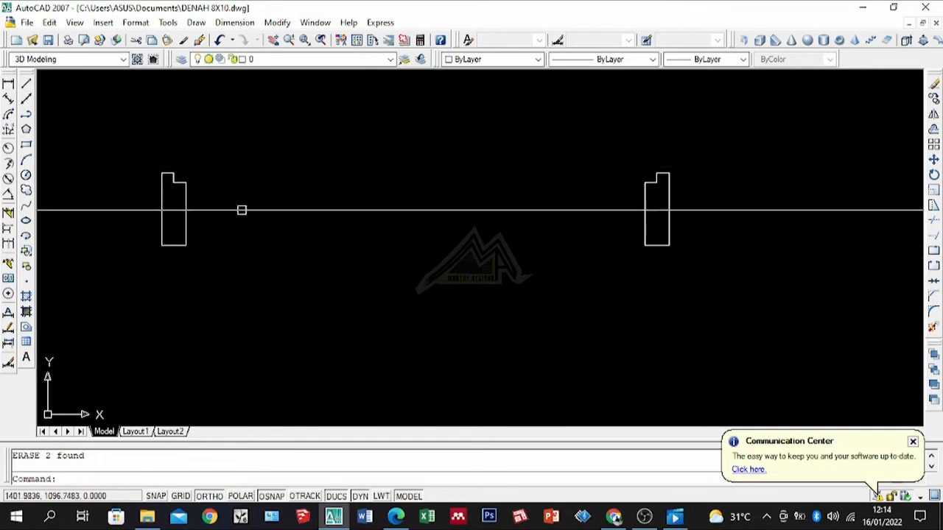
Draw a 0.8 horizontal guide line rightwards from the midpoint of the left upright's bottom edge.
key(Return)
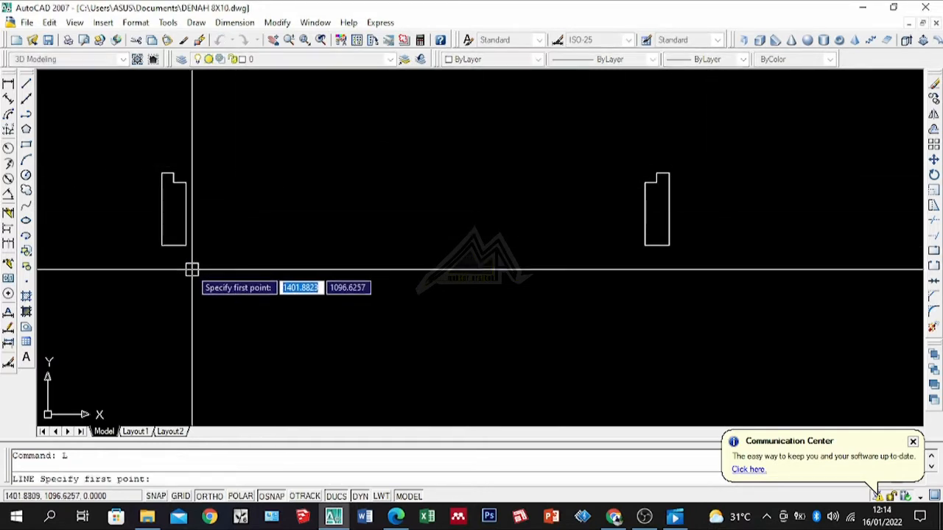
click(187, 245)
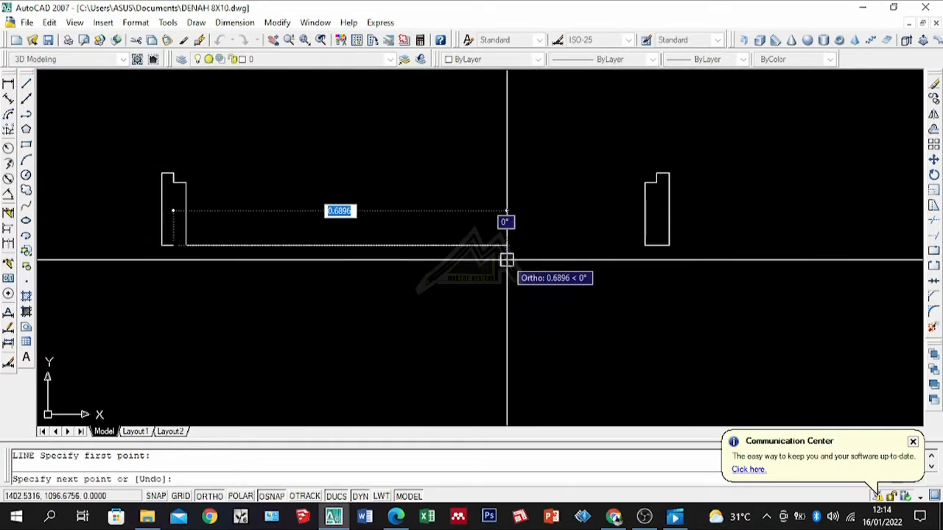
key(Return)
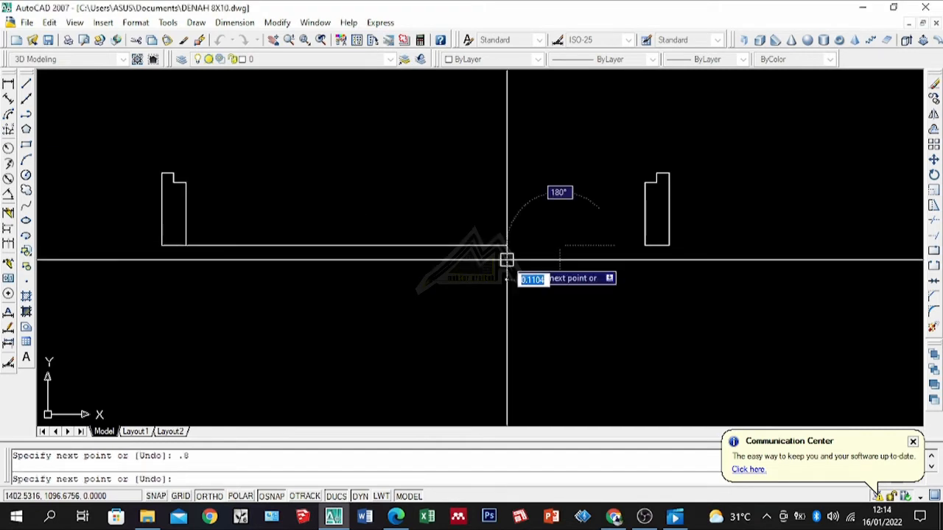
scroll(604, 215, up, 2)
key(Return)
Move the right upright from its bottom-edge midpoint horizontally to the right end of the 0.8 guide line.
click(781, 127)
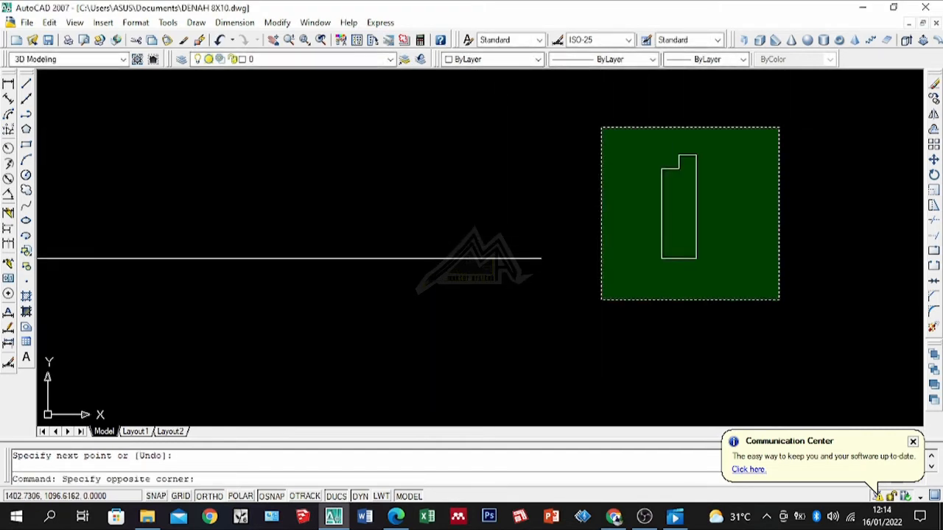
click(597, 296)
key(Return)
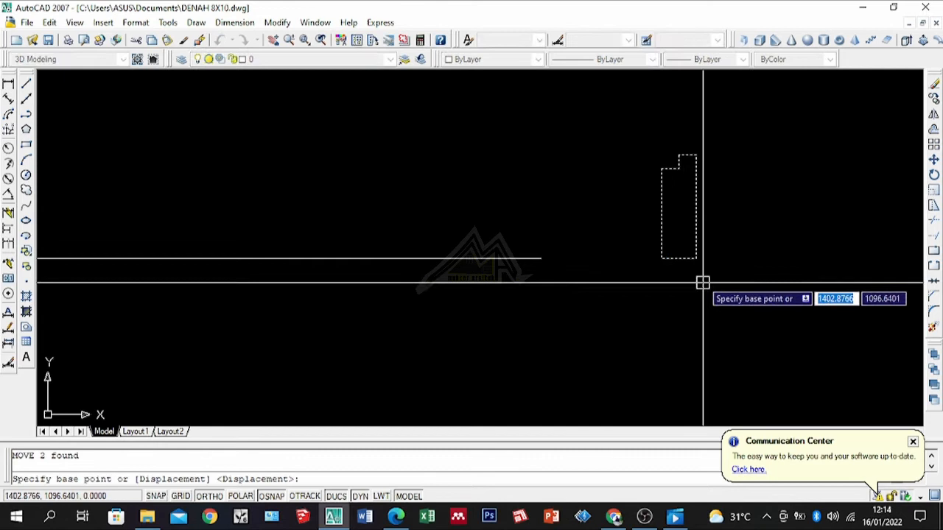
click(673, 258)
text(.05)
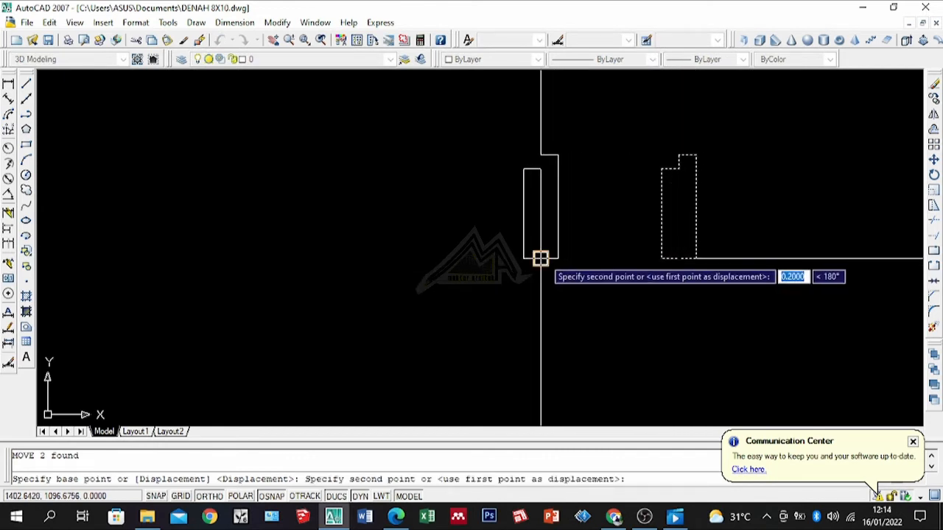
key(Return)
Erase the horizontal guide line between the two uprights.
scroll(619, 261, down, 4)
scroll(608, 249, up, 1)
scroll(608, 247, up, 2)
click(599, 250)
click(504, 310)
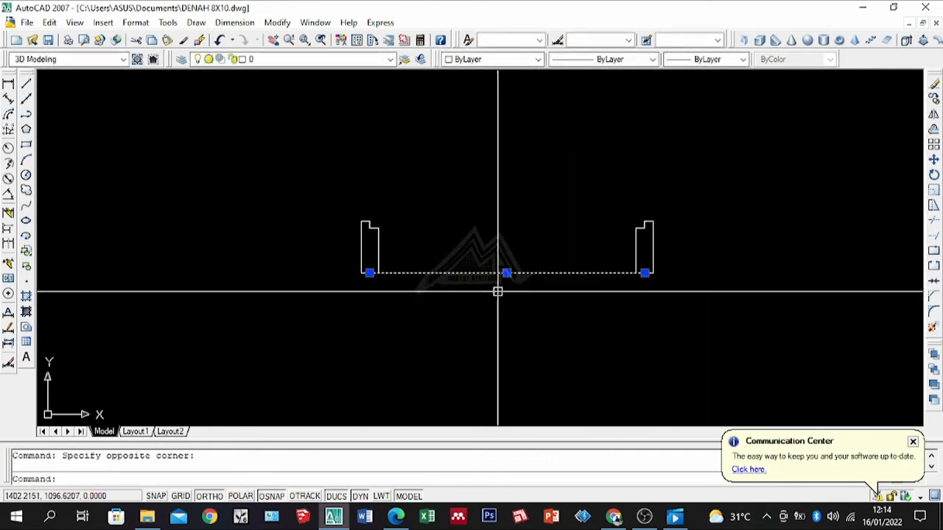
scroll(423, 269, up, 2)
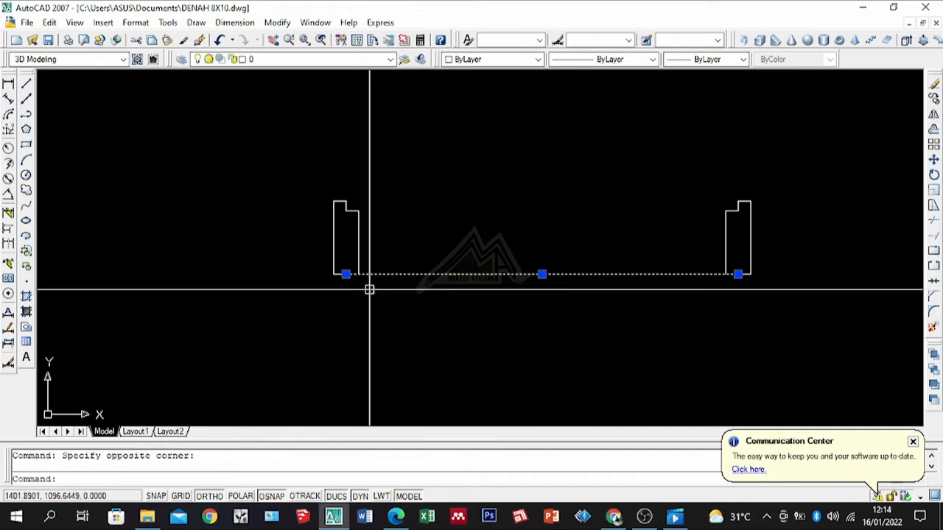
text(e)
key(Return)
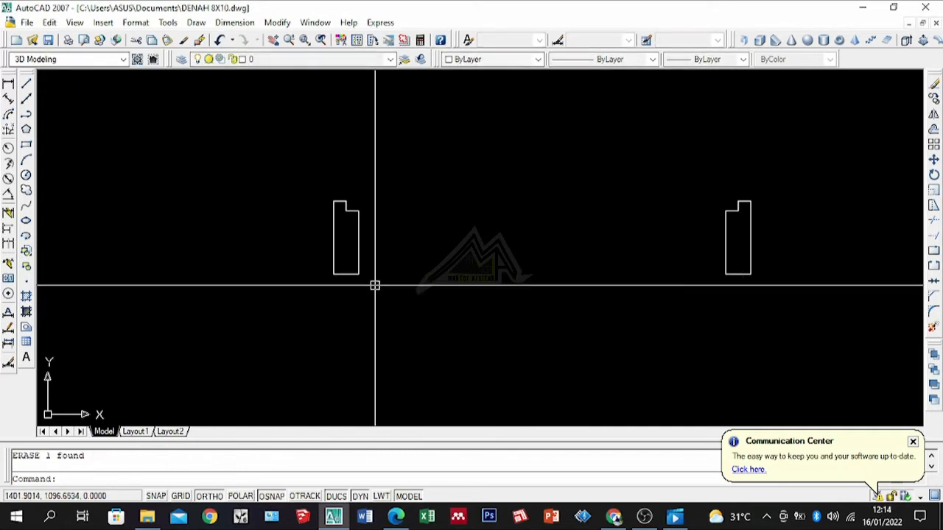
Draw a thin rectangular door leaf spanning between the notches of the two jambs.
click(26, 145)
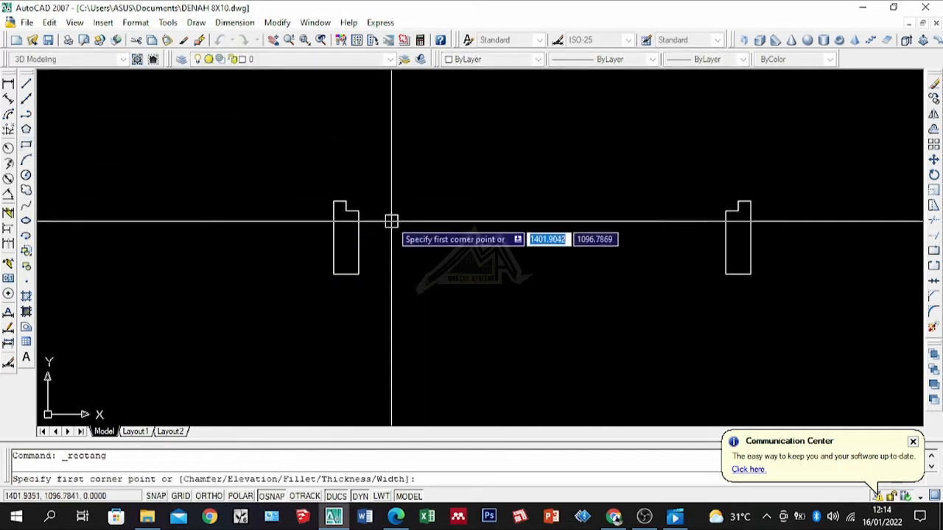
scroll(391, 221, up, 4)
click(212, 207)
scroll(212, 207, down, 4)
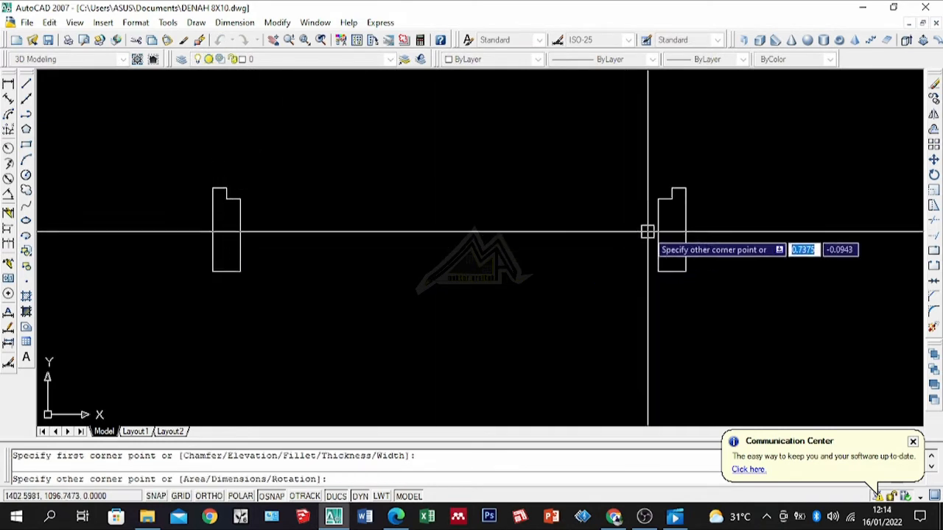
scroll(680, 185, up, 4)
click(684, 181)
scroll(492, 253, down, 4)
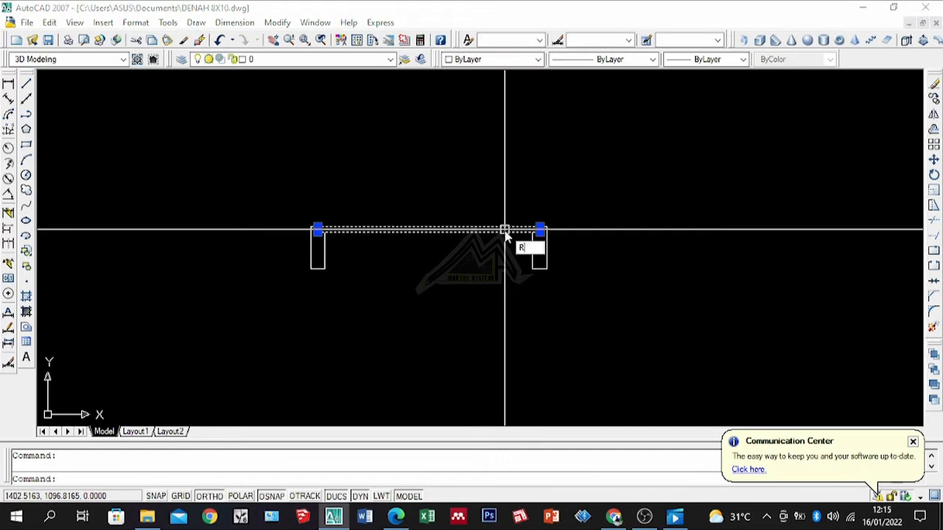
Rotate the door leaf about its right end so it stands upright above the right jamb.
key(Return)
scroll(538, 236, up, 5)
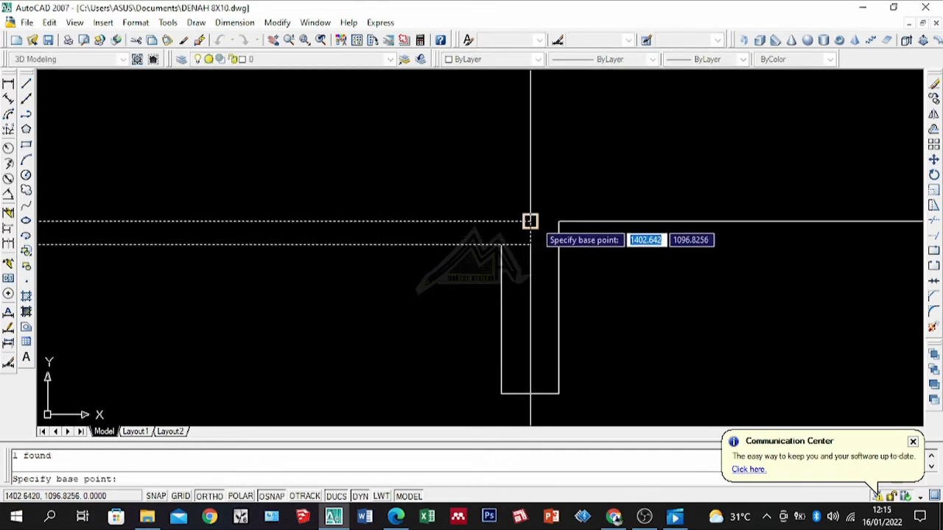
click(530, 221)
click(538, 328)
scroll(513, 280, down, 5)
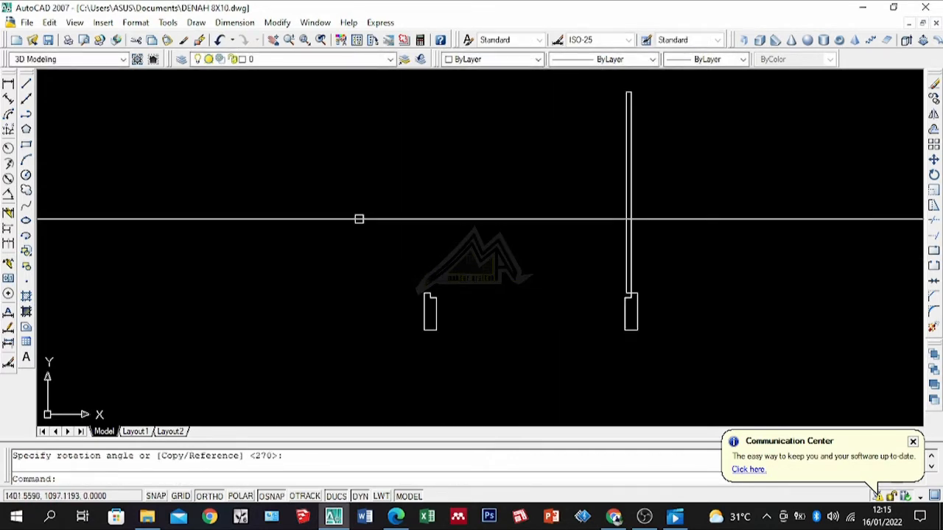
Draw the door swing as an arc from the left jamb's notch to the upper end of the upright leaf.
click(26, 175)
scroll(429, 301, up, 4)
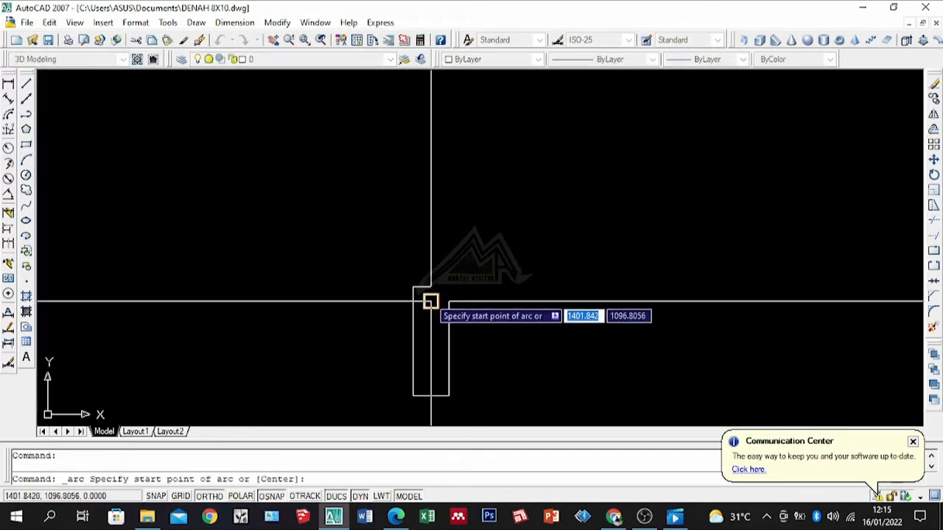
click(428, 264)
scroll(372, 358, down, 6)
scroll(539, 135, up, 5)
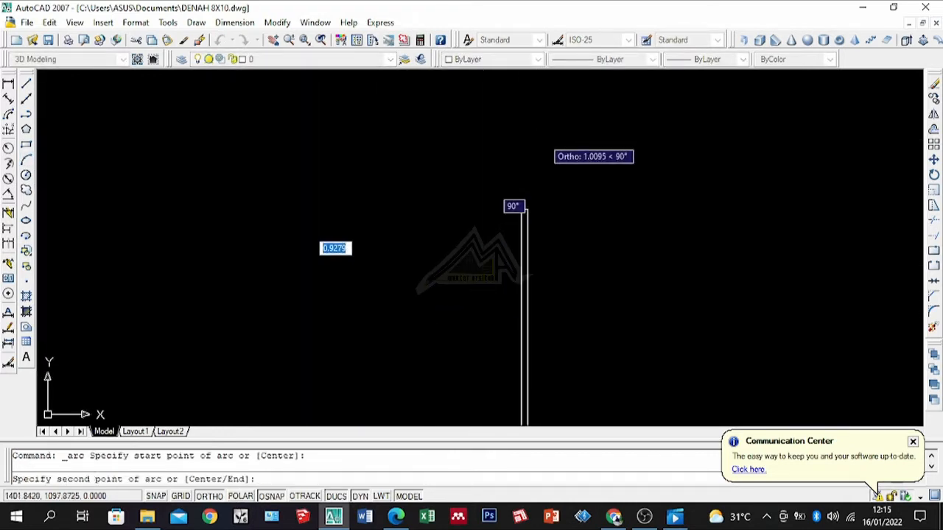
scroll(502, 271, up, 2)
click(495, 303)
scroll(516, 304, up, 2)
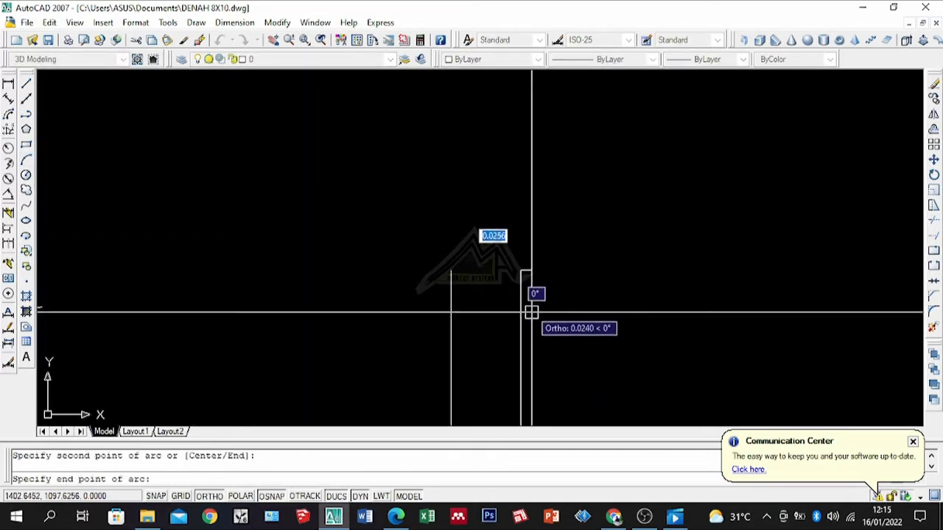
click(522, 270)
scroll(526, 235, down, 5)
key(space)
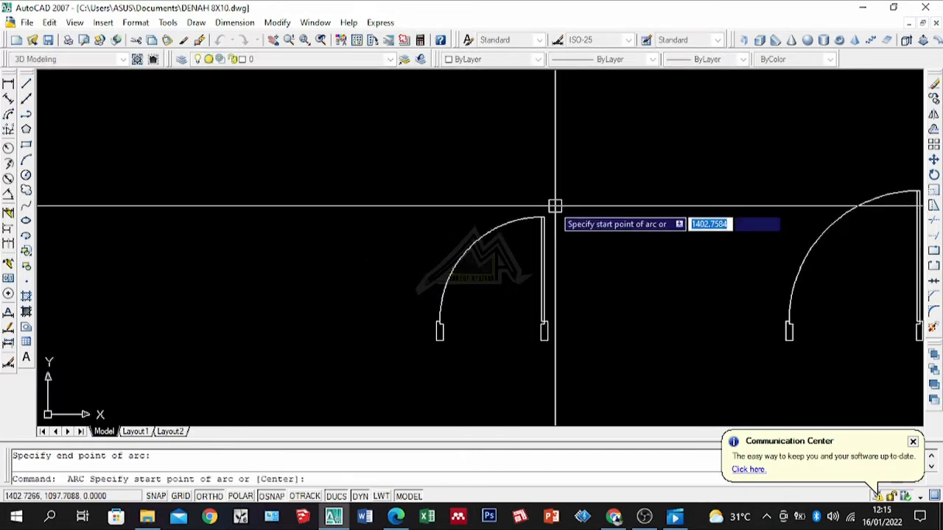
key(Escape)
key(space)
scroll(522, 271, down, 3)
key(Escape)
scroll(535, 274, up, 5)
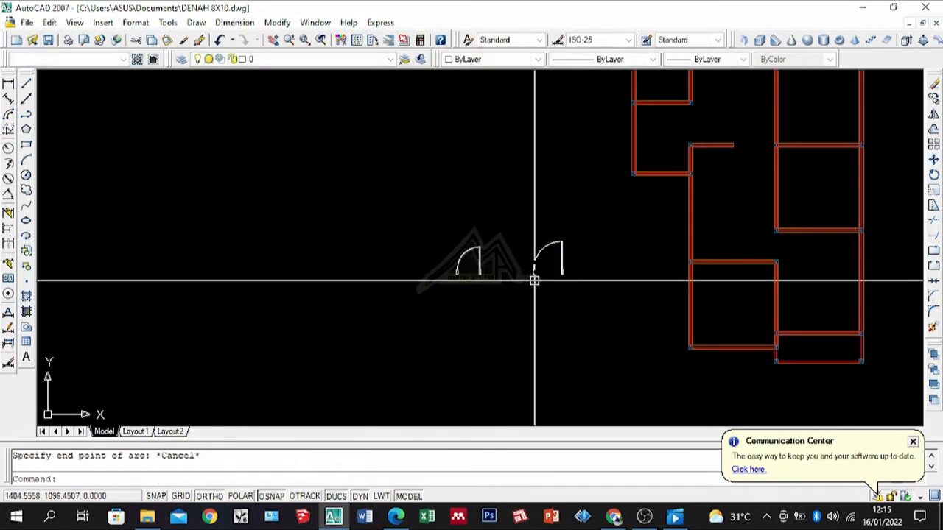
scroll(403, 258, up, 4)
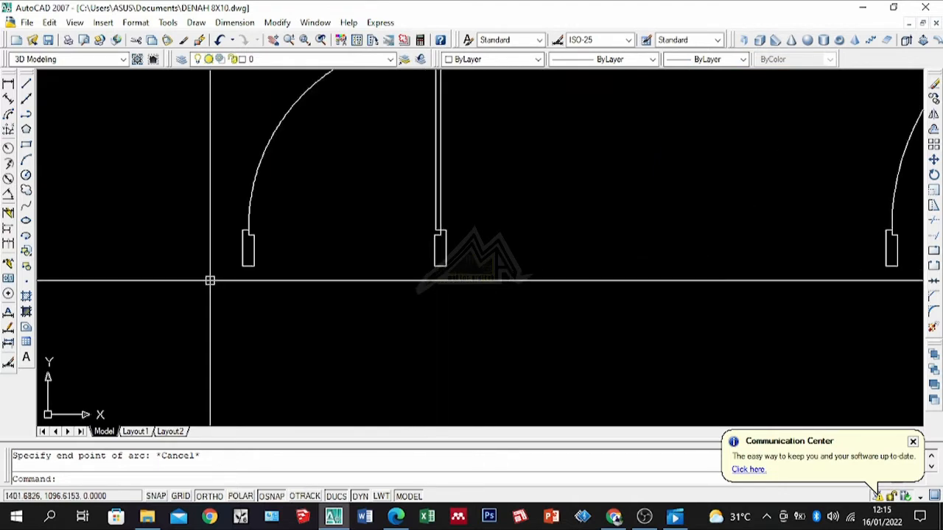
scroll(240, 260, up, 2)
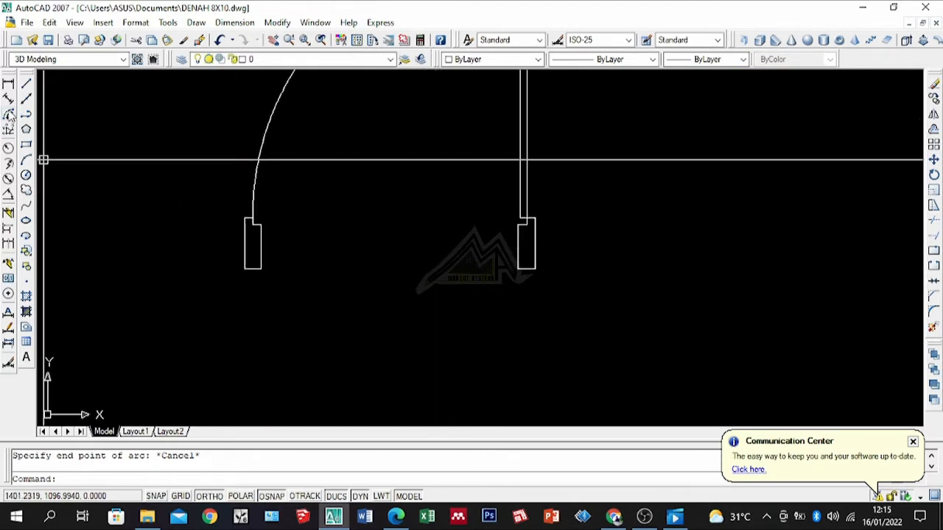
click(26, 145)
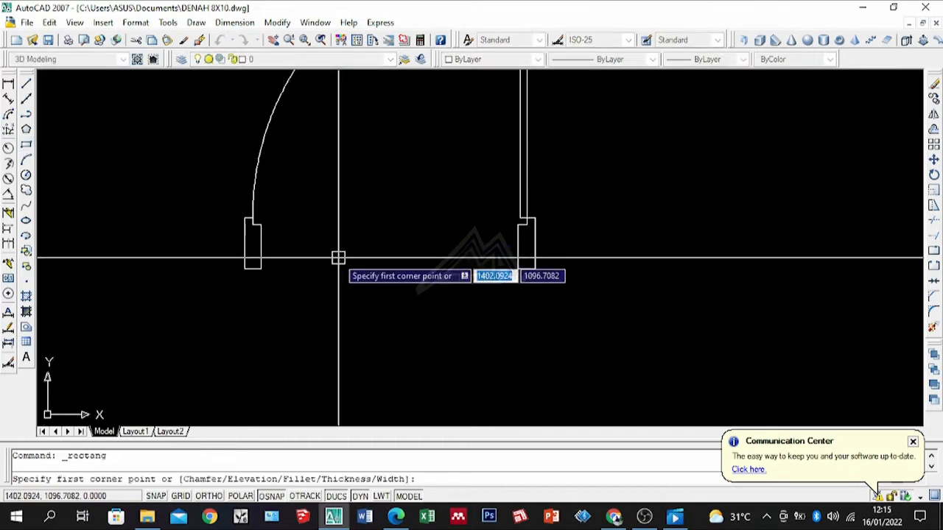
key(Escape)
Define the complete smaller door, with jambs, leaf and swing arc, as a block named RR.
scroll(400, 235, down, 3)
click(512, 93)
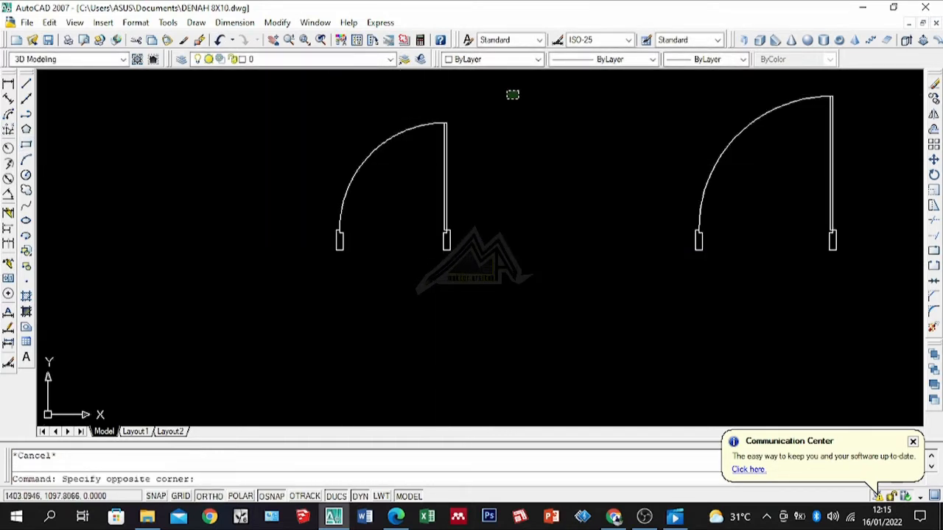
click(192, 339)
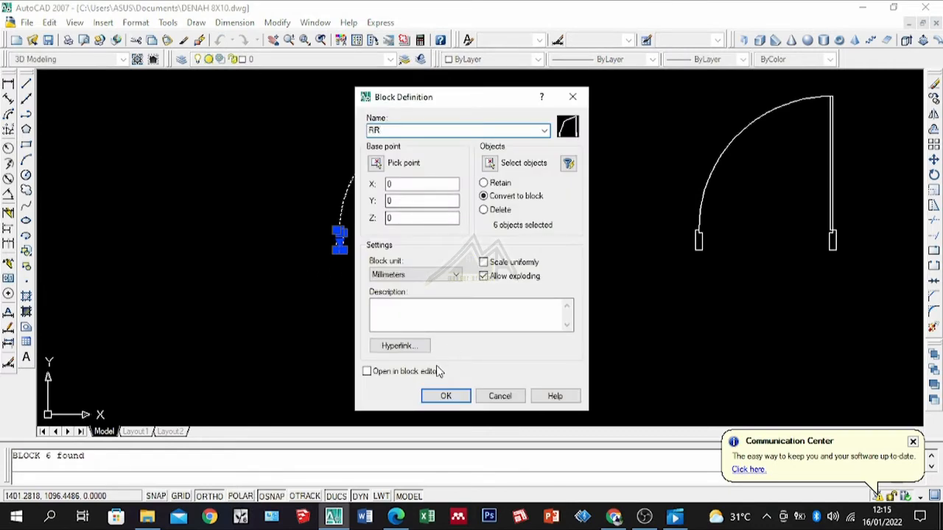
click(446, 397)
scroll(476, 213, down, 2)
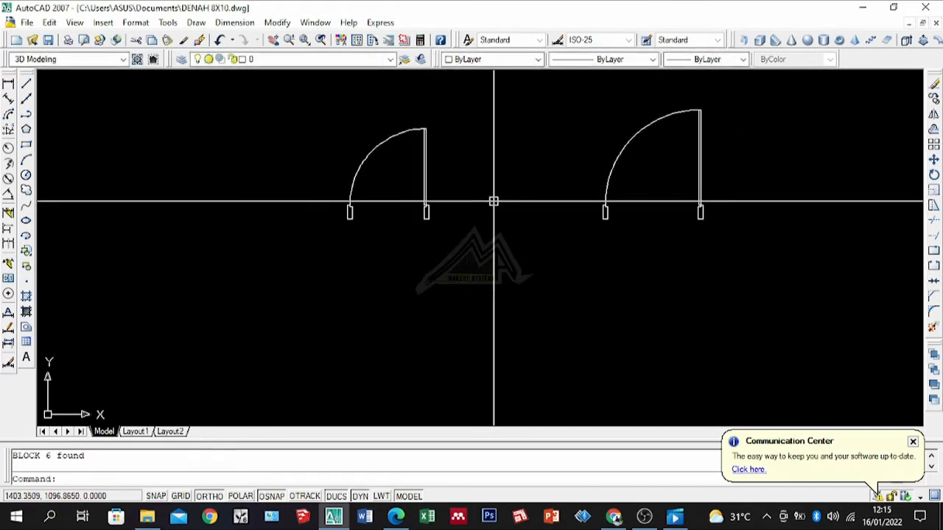
Draw a rectangle over the outline of the smaller door's left jamb, from its upper-left to its lower-right corner.
scroll(346, 209, up, 2)
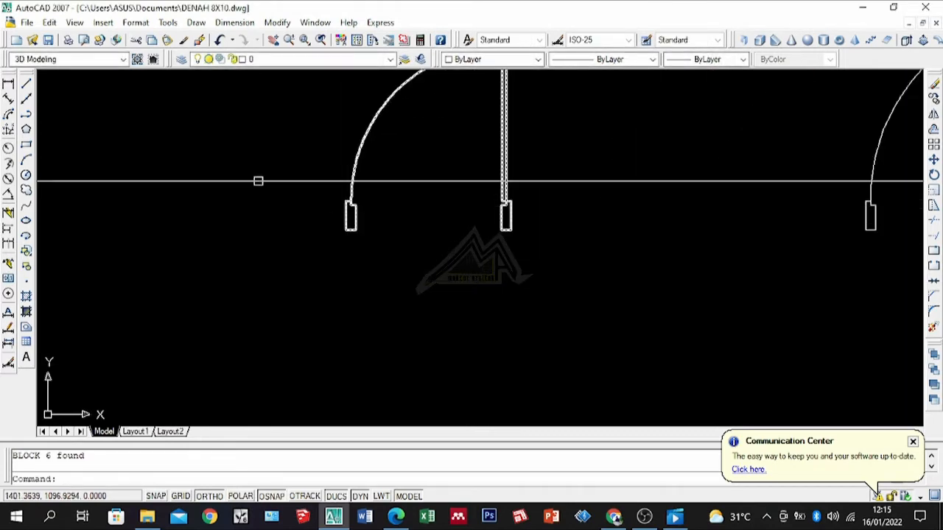
click(25, 145)
scroll(438, 155, up, 6)
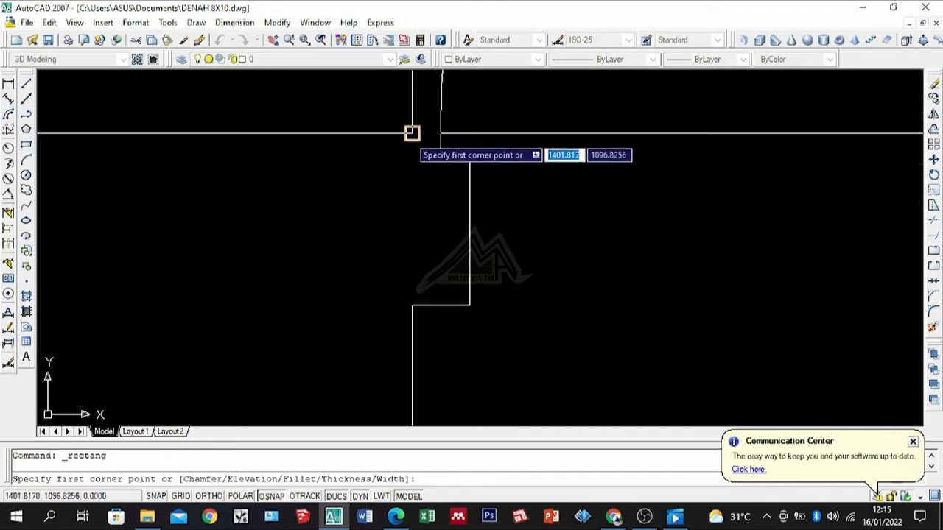
click(413, 132)
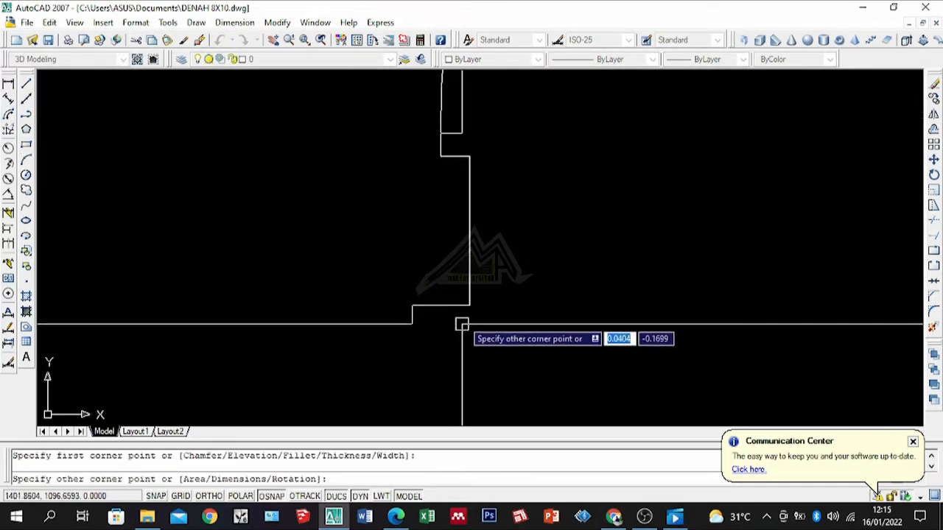
click(469, 305)
Move the new jamb-sized rectangle horizontally left by about 0.79 units, into empty space beside the door.
click(470, 244)
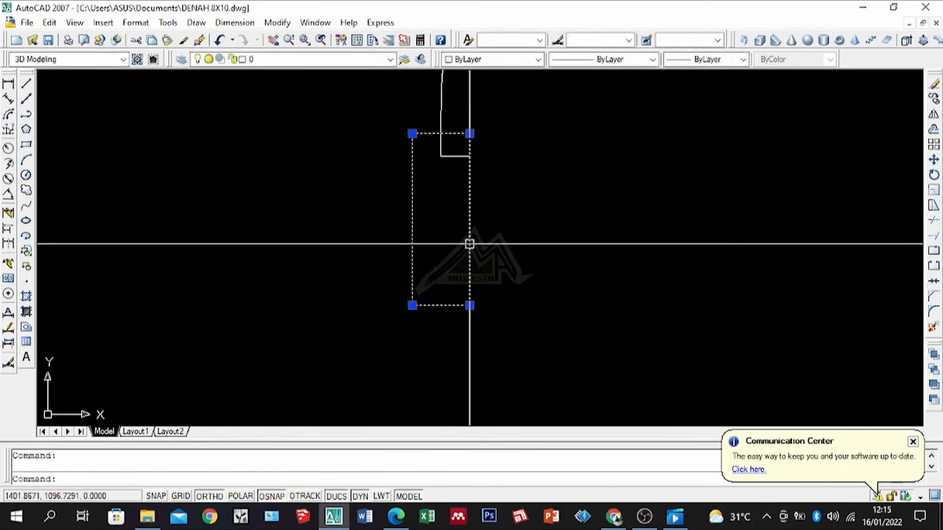
text(m)
key(Return)
click(464, 247)
key(F8)
scroll(545, 270, down, 6)
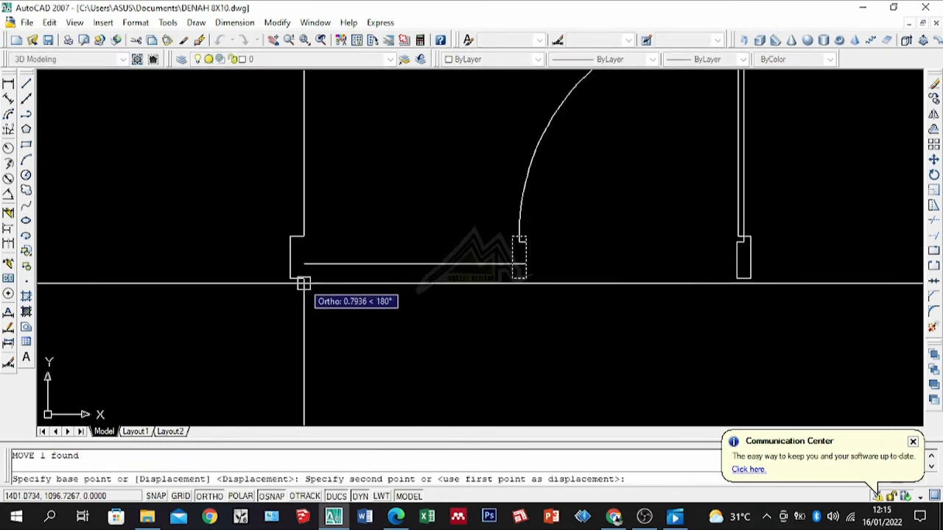
click(303, 282)
Copy the small rectangle twice to the left at 0.5-unit spacing to form a row of three window posts.
scroll(550, 288, down, 4)
scroll(372, 269, up, 3)
scroll(512, 255, up, 2)
click(571, 254)
click(414, 332)
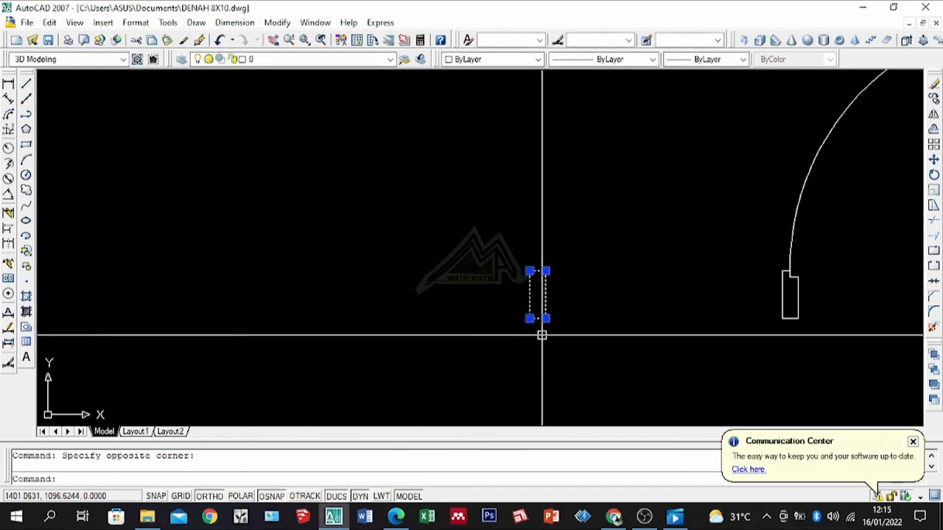
text(co)
key(Return)
scroll(542, 339, up, 5)
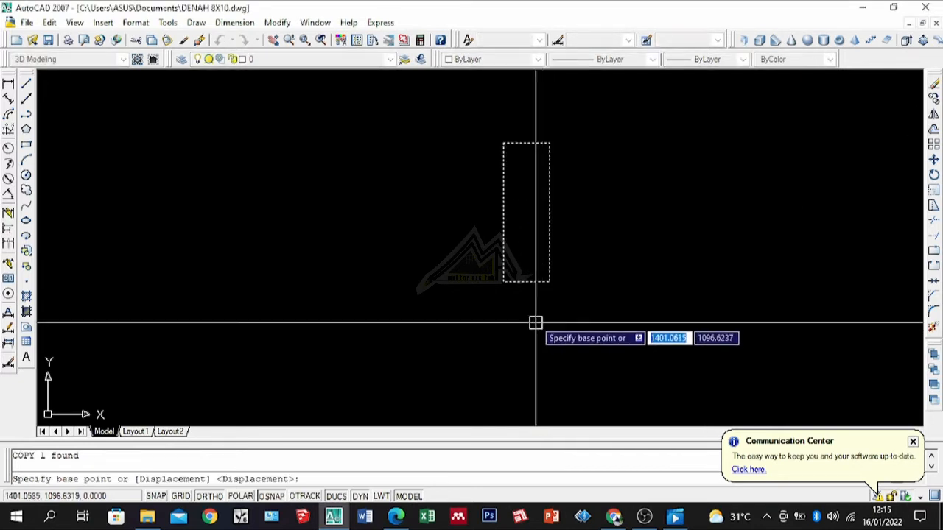
click(527, 282)
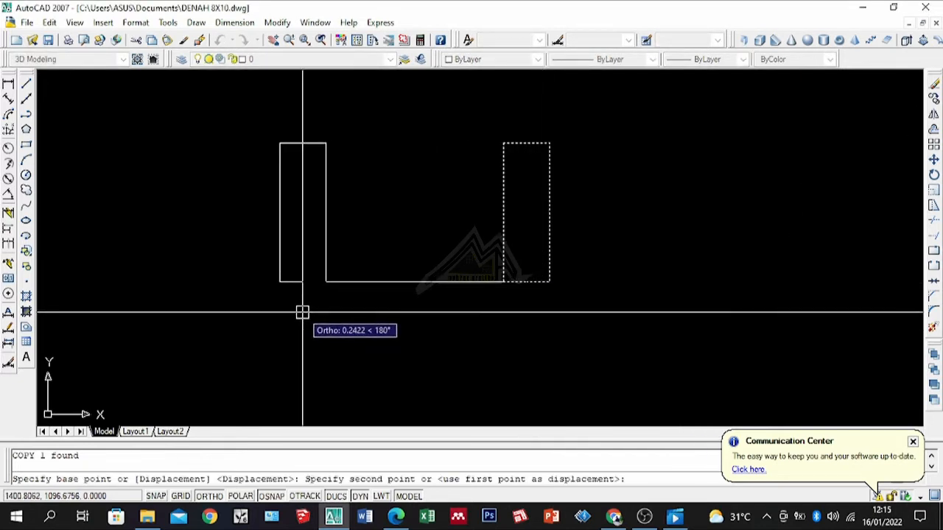
text(.)
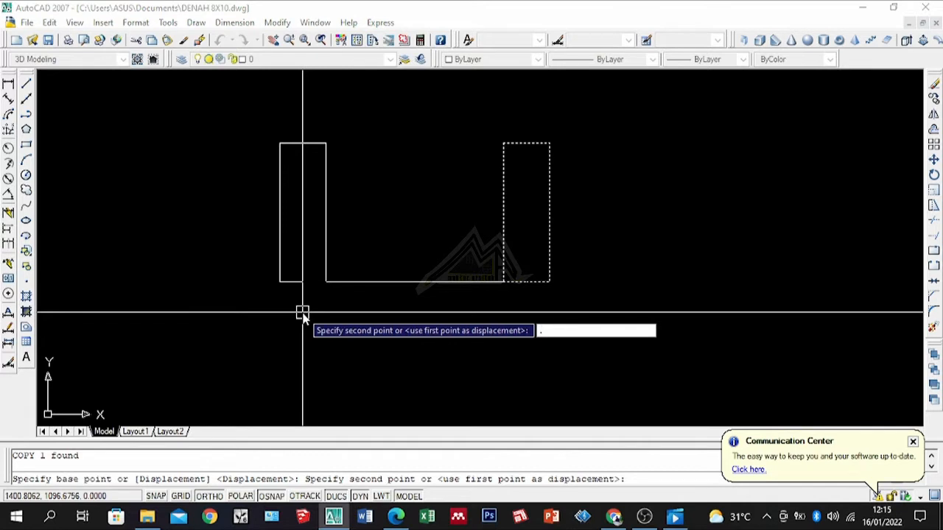
text(5)
key(Return)
scroll(382, 389, down, 3)
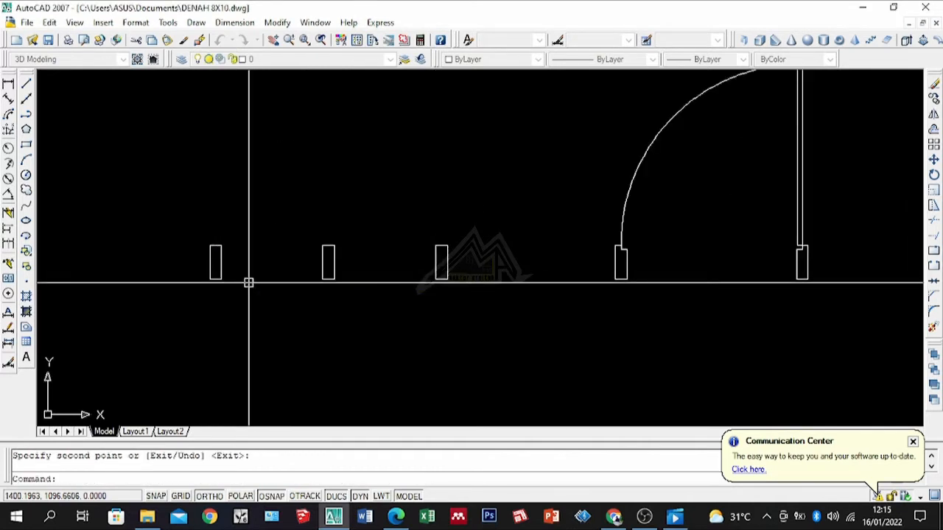
Draw a rectangle enclosing the three posts, from the leftmost post's upper-left corner to the rightmost post's lower-right corner.
scroll(249, 255, up, 3)
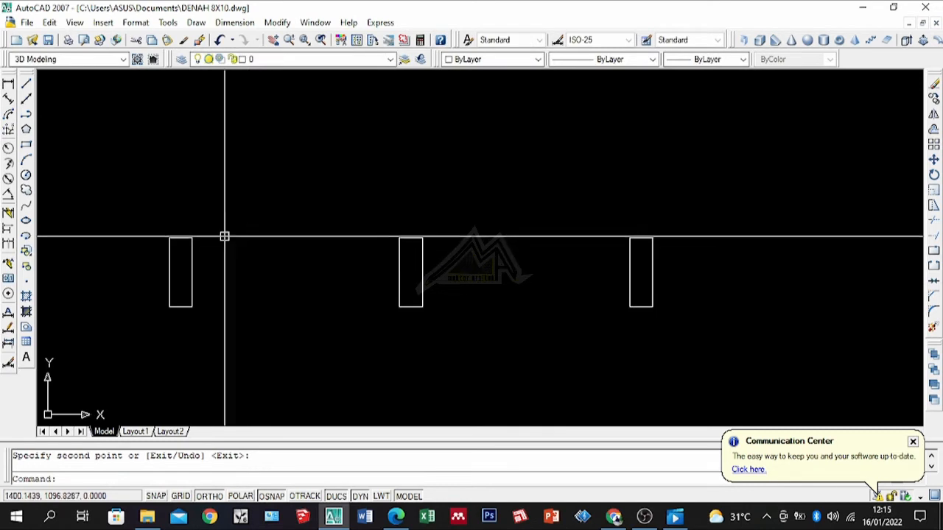
click(27, 146)
click(172, 241)
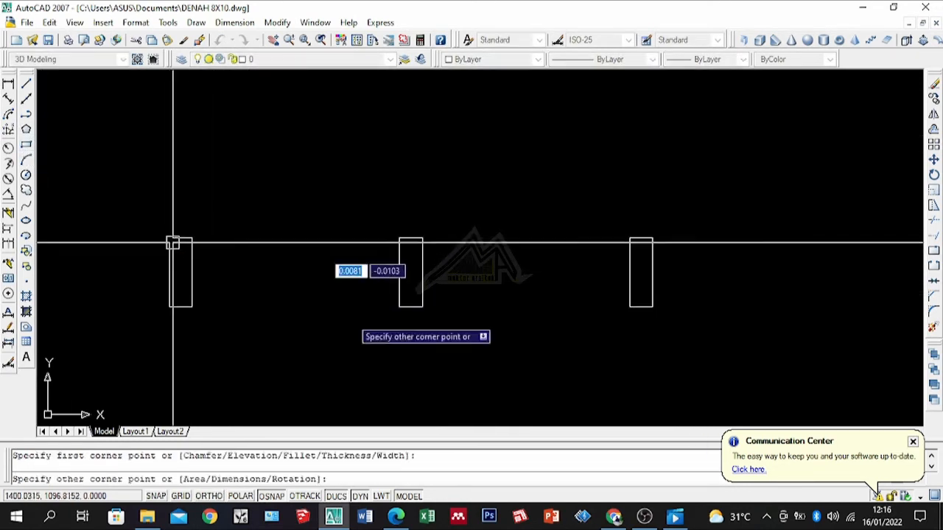
click(653, 309)
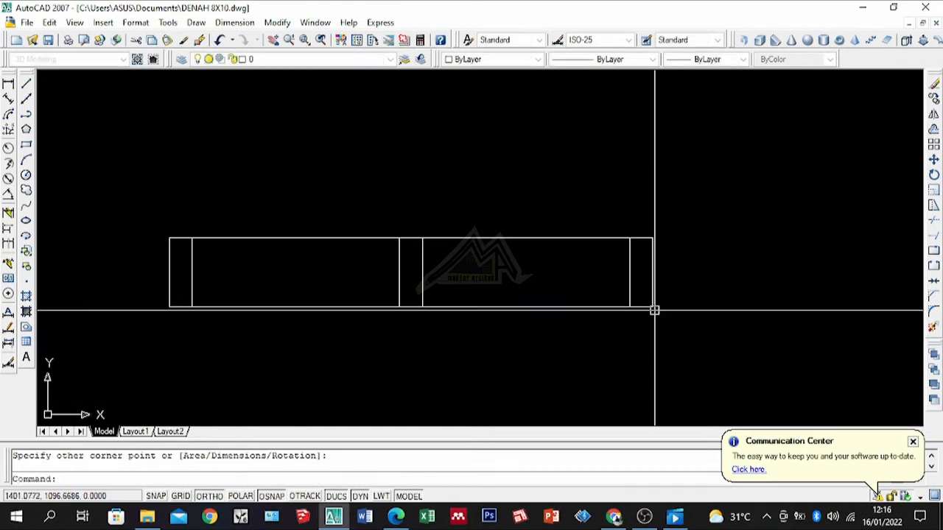
Draw a horizontal centre line through the window frame between the inner edges of the two outer posts.
scroll(283, 302, down, 2)
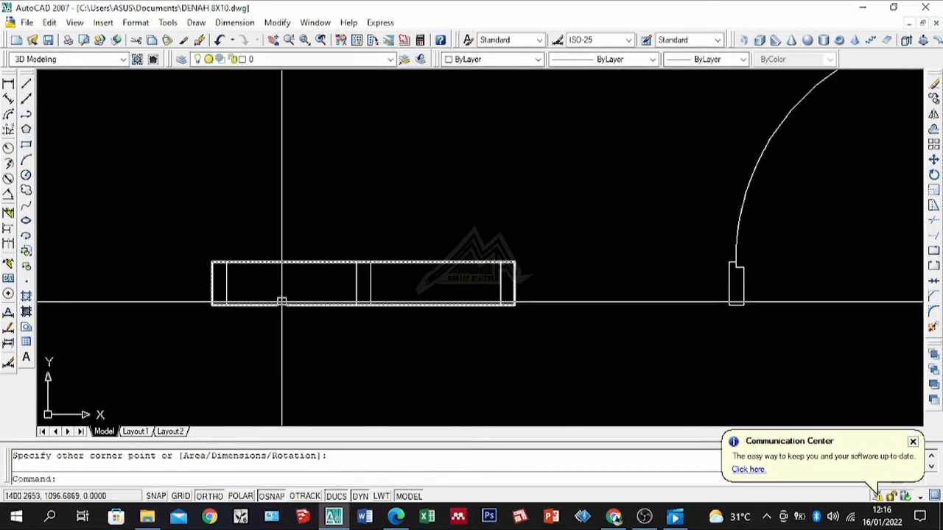
text(l)
key(Return)
click(226, 281)
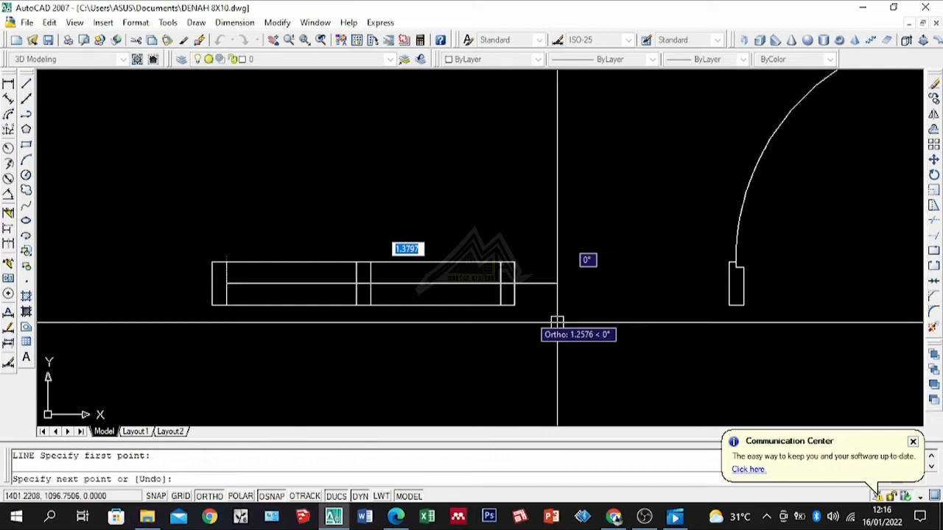
click(500, 283)
scroll(374, 273, up, 4)
key(Return)
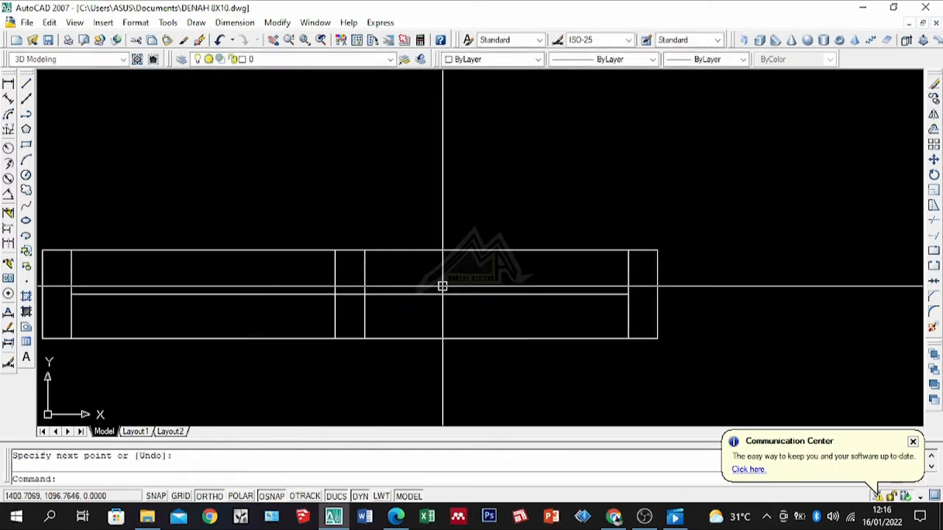
scroll(493, 261, down, 5)
scroll(394, 273, up, 4)
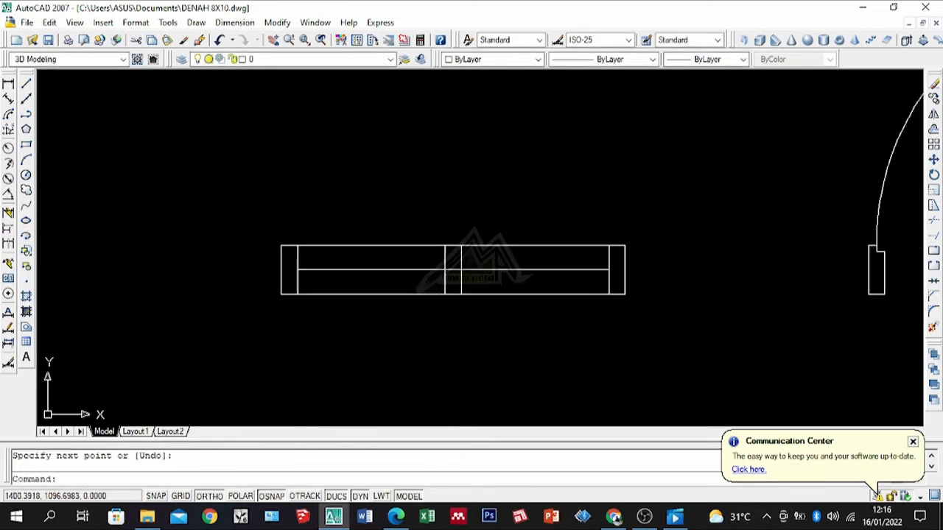
scroll(346, 239, up, 3)
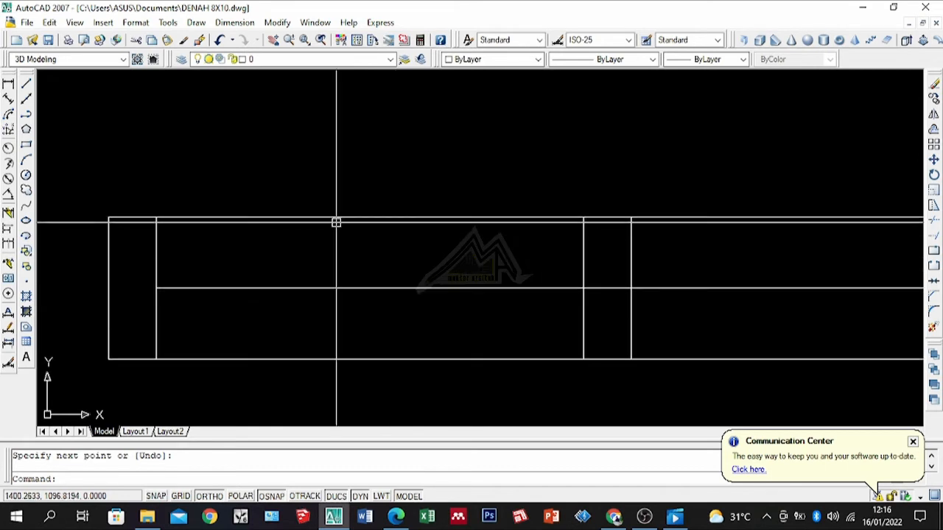
click(337, 219)
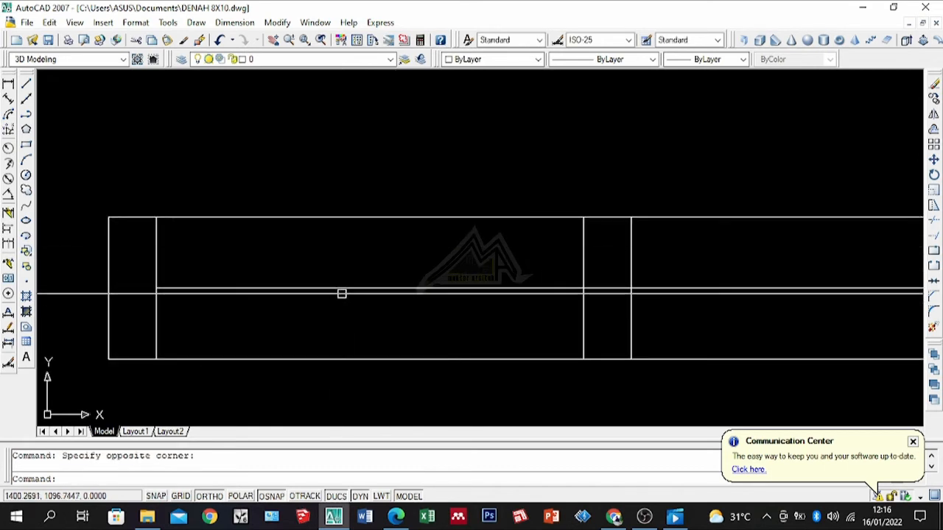
Copy the window's horizontal centre line downward by 0.02 units.
click(343, 292)
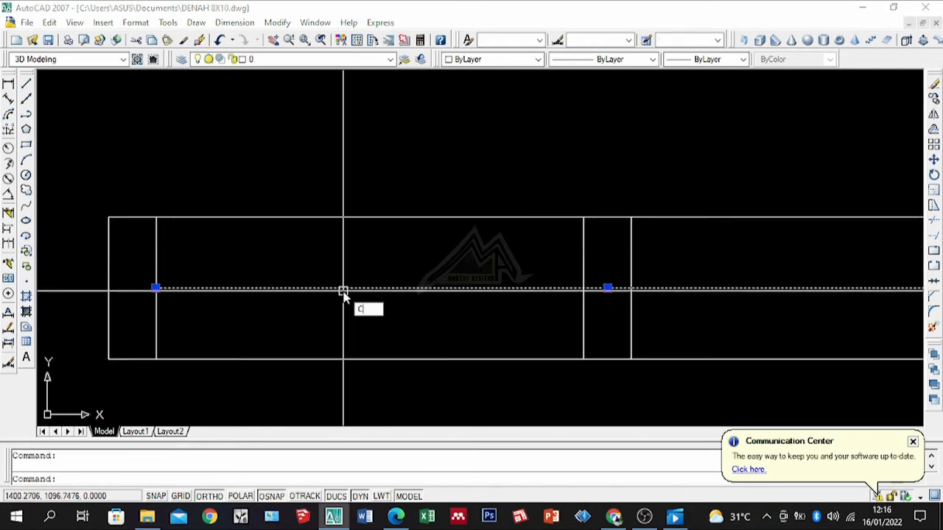
text(CO)
key(Return)
click(343, 290)
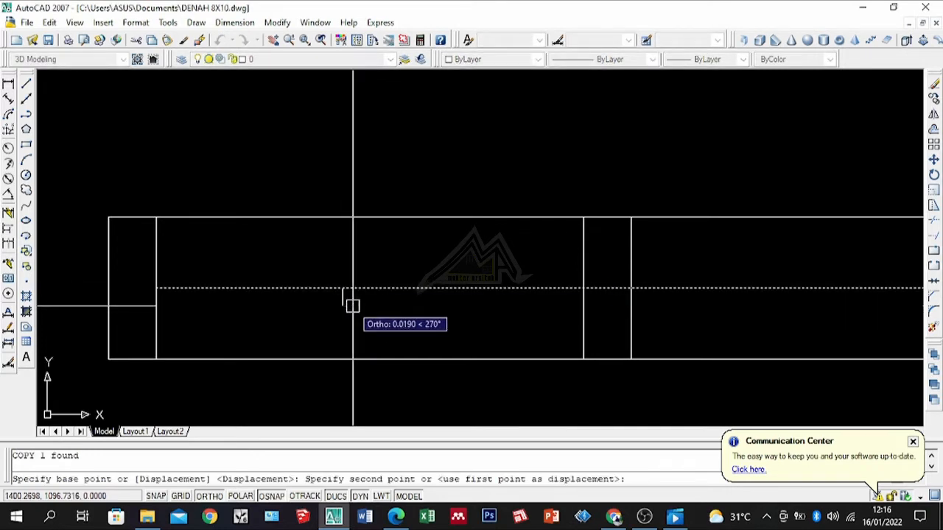
text(.02)
key(Return)
key(Return)
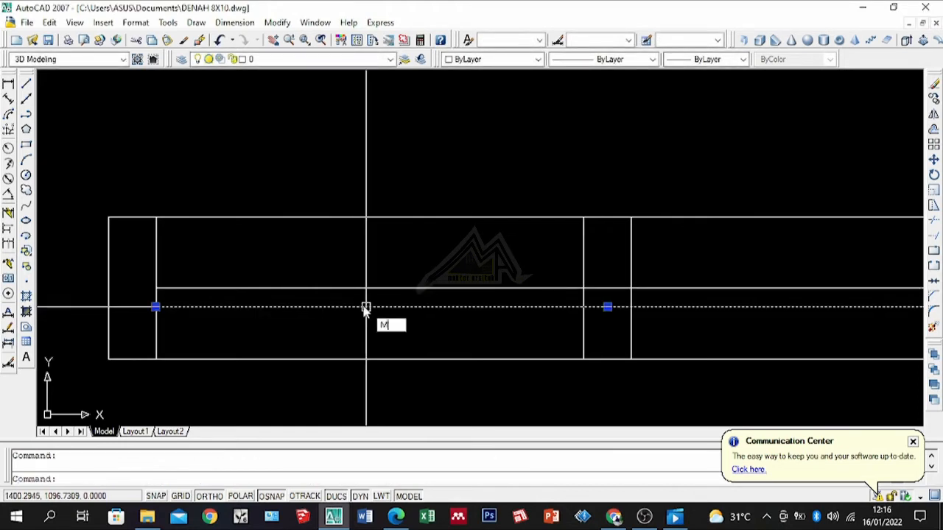
Move the copied line up, using the centre line's left end as base point and the left post's upper-right corner as destination.
key(Return)
click(156, 287)
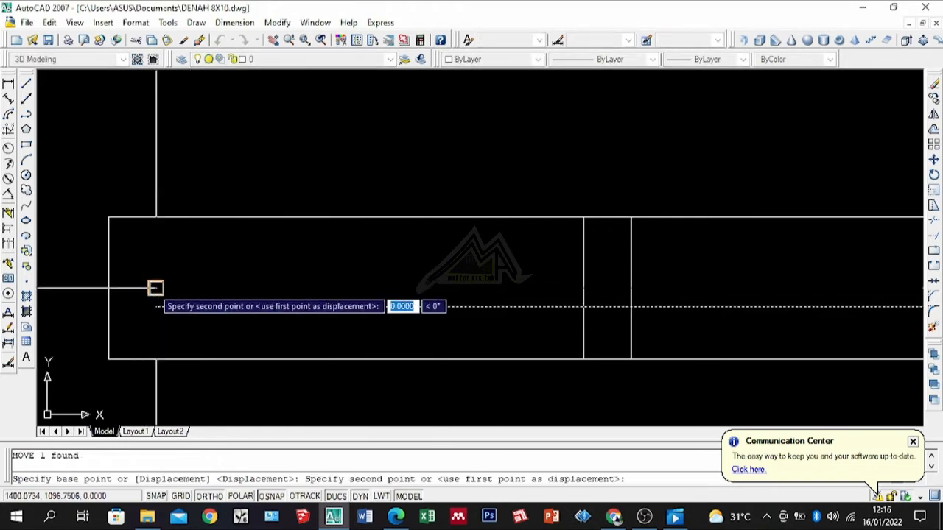
click(154, 215)
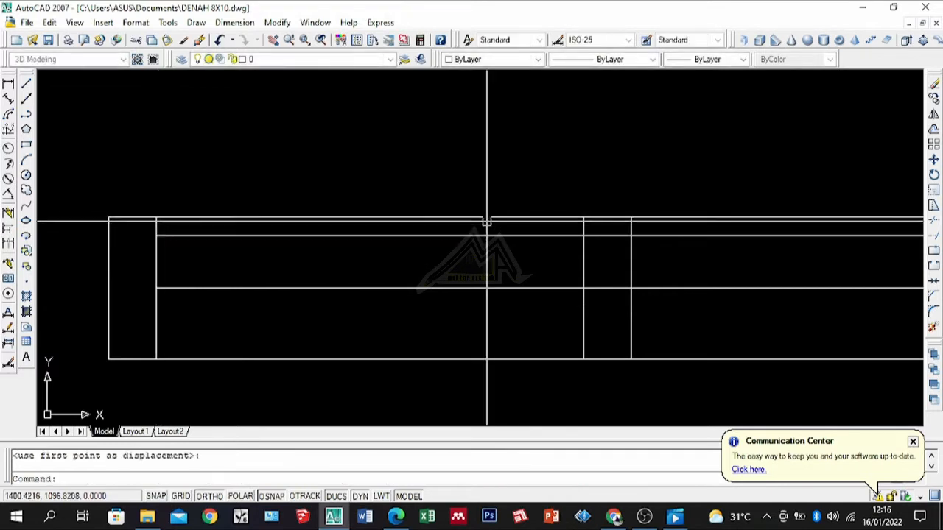
scroll(732, 228, up, 4)
key(Return)
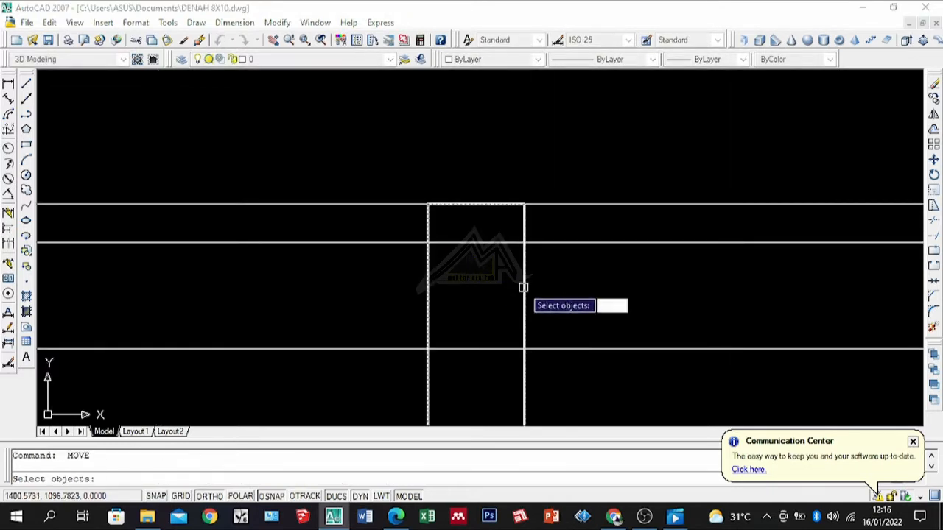
key(Return)
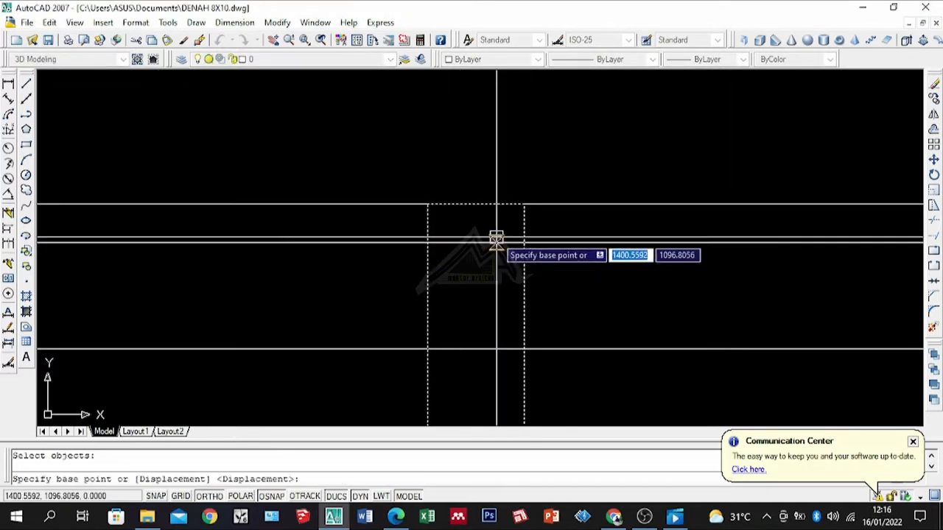
key(Escape)
scroll(499, 238, down, 7)
scroll(528, 252, up, 8)
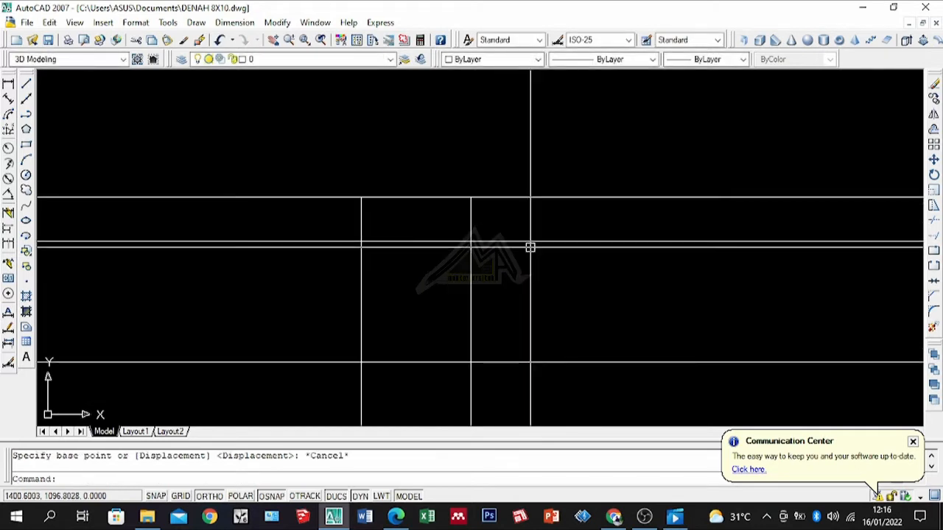
Trim away the part of the upper glass line that crosses the middle post.
text(tr)
key(Return)
scroll(492, 225, up, 3)
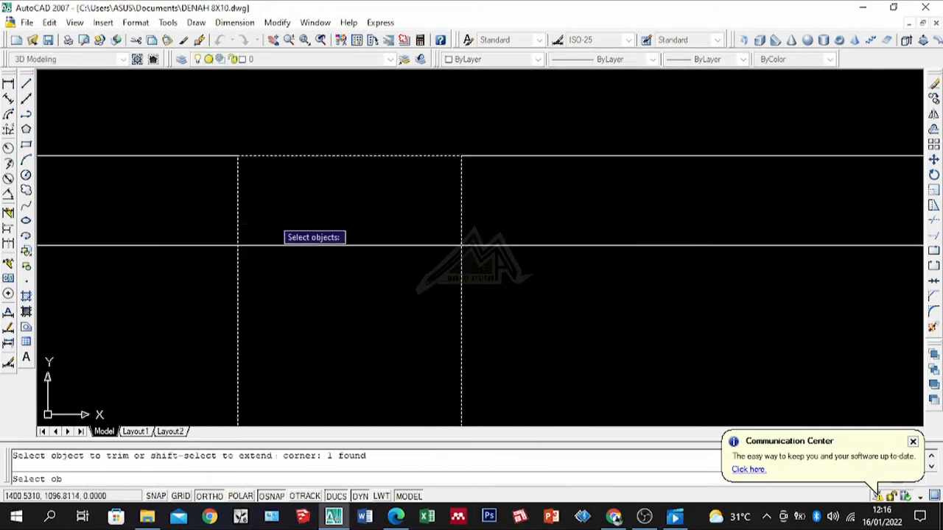
scroll(486, 238, down, 5)
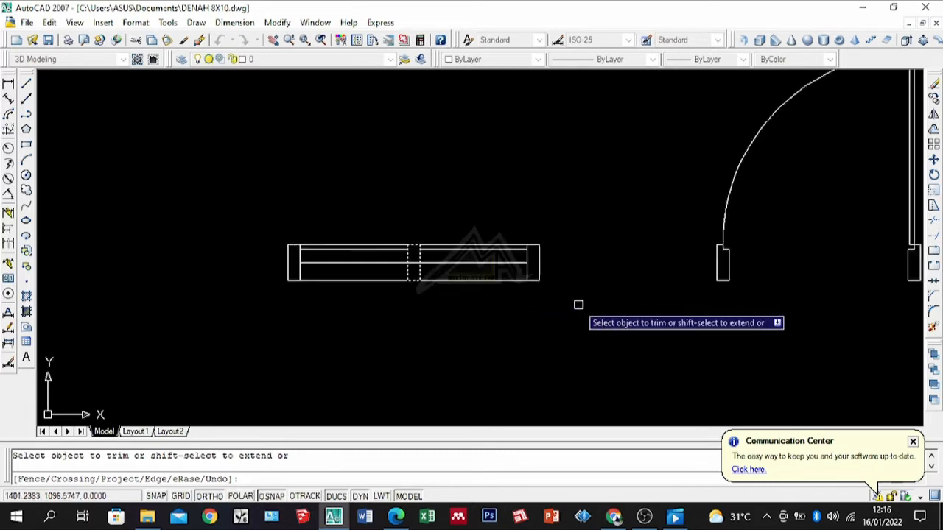
scroll(577, 292, up, 2)
key(Return)
scroll(486, 276, down, 3)
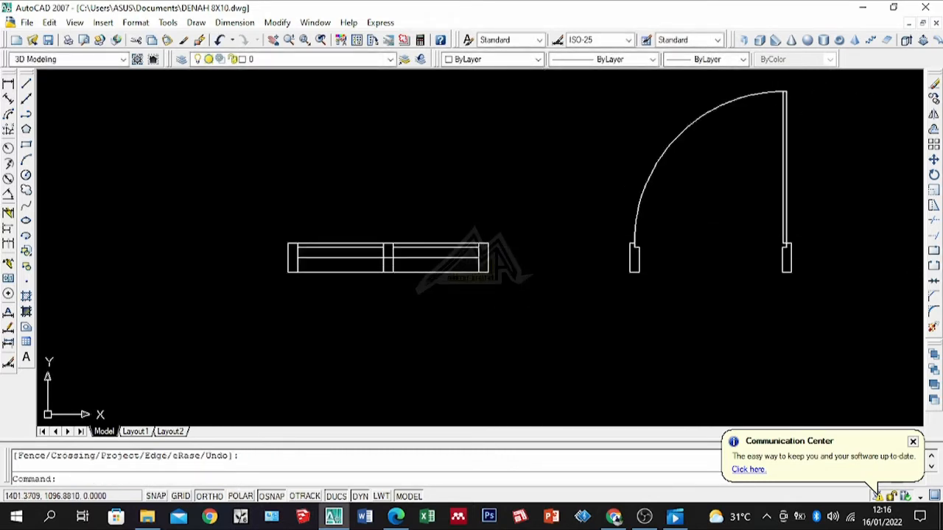
Define the whole double-pane window as a named block, converting the selected objects to the block.
click(546, 323)
click(209, 231)
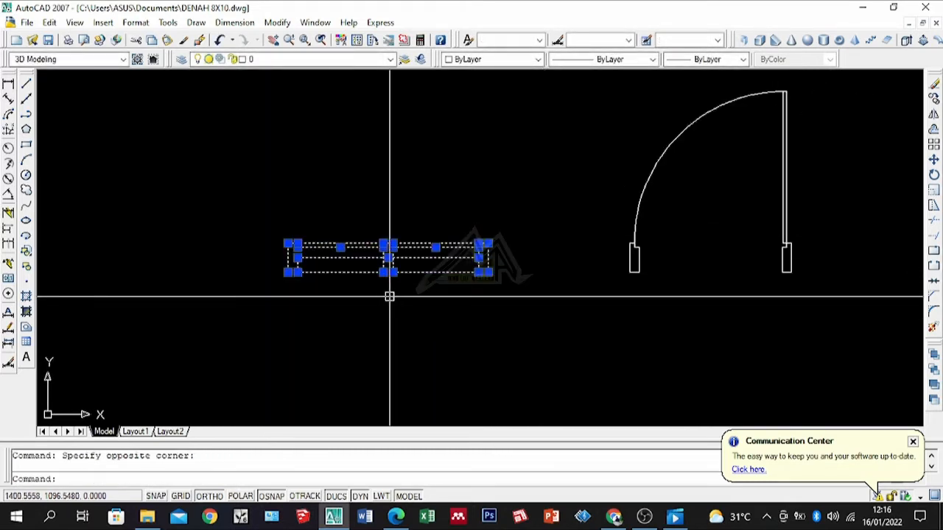
text(b)
key(Return)
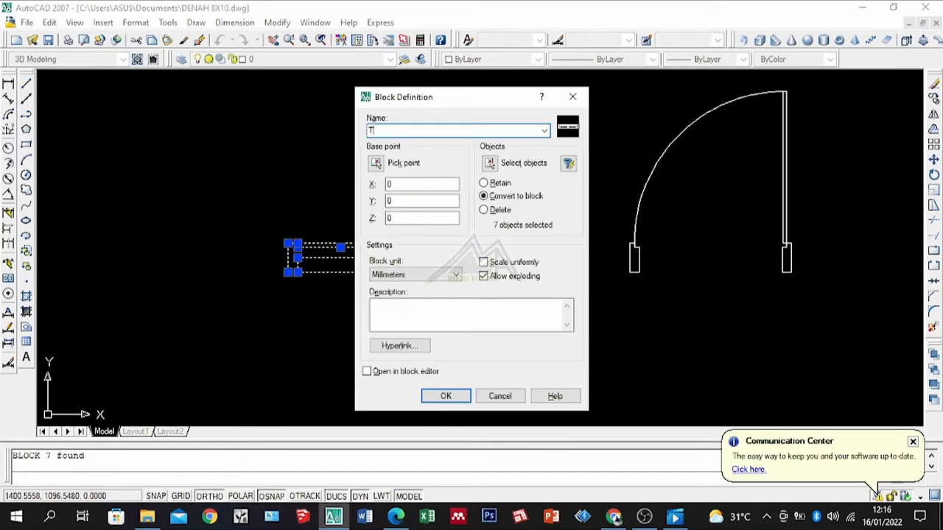
click(451, 398)
Copy the double-pane window block horizontally left into the empty space beside it, using its lower-right corner as base point.
scroll(496, 253, up, 3)
click(613, 192)
click(156, 311)
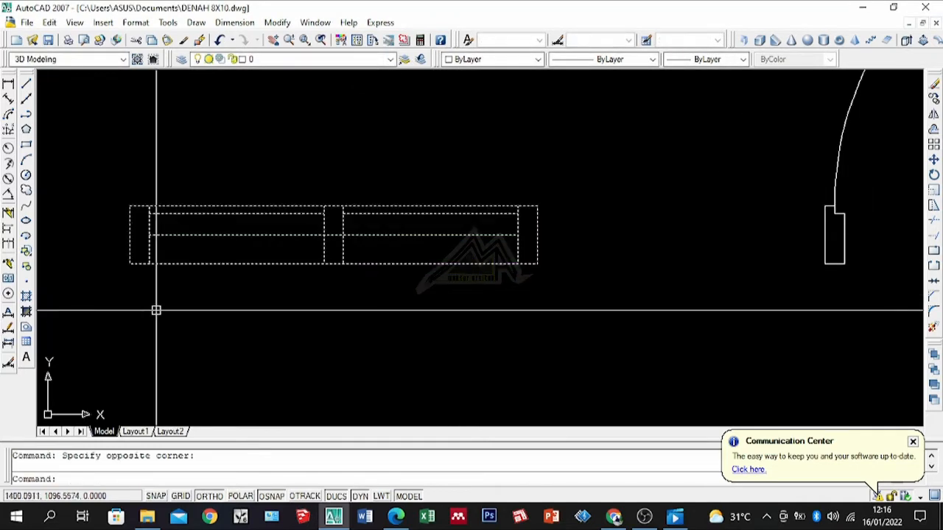
scroll(410, 298, down, 4)
text(co)
key(Return)
scroll(450, 292, up, 2)
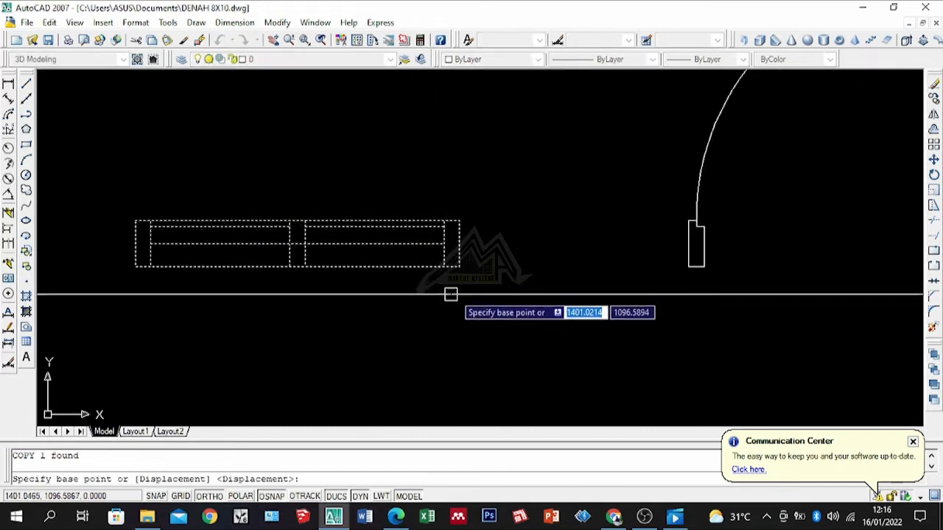
click(460, 268)
scroll(587, 271, down, 3)
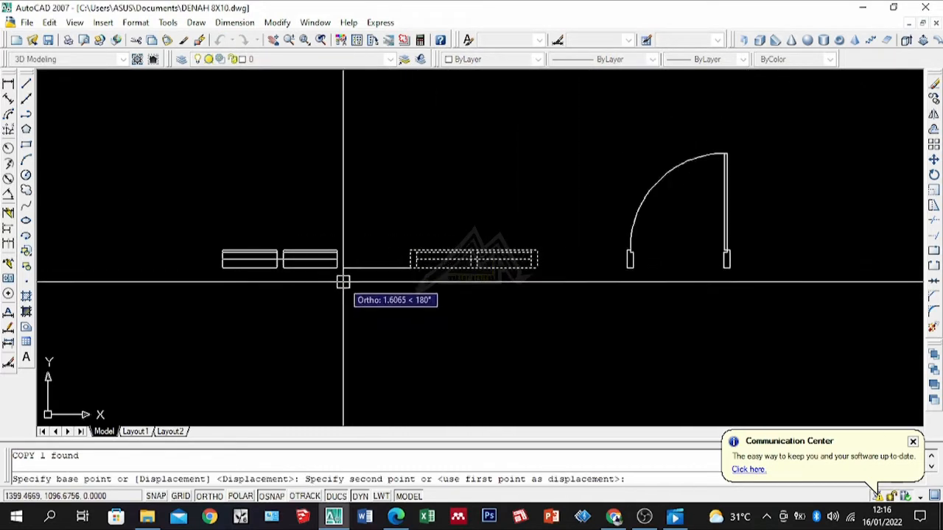
click(326, 274)
scroll(312, 268, down, 2)
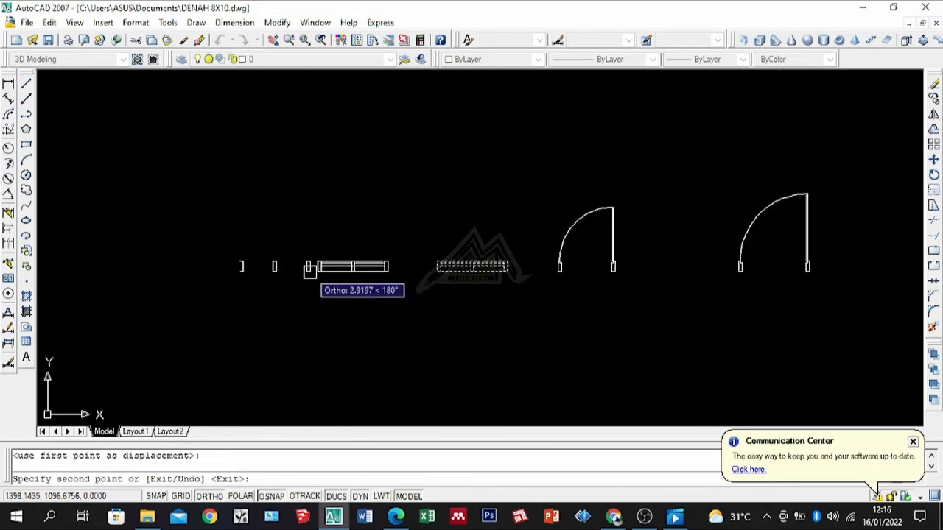
scroll(345, 288, up, 2)
key(Return)
scroll(263, 314, up, 2)
scroll(252, 291, up, 3)
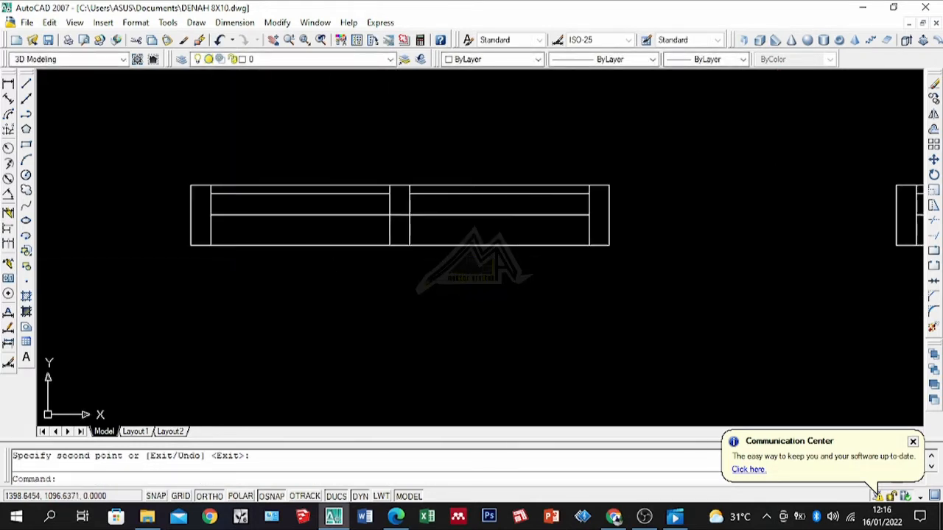
Explode the copied window block into separate objects.
click(400, 186)
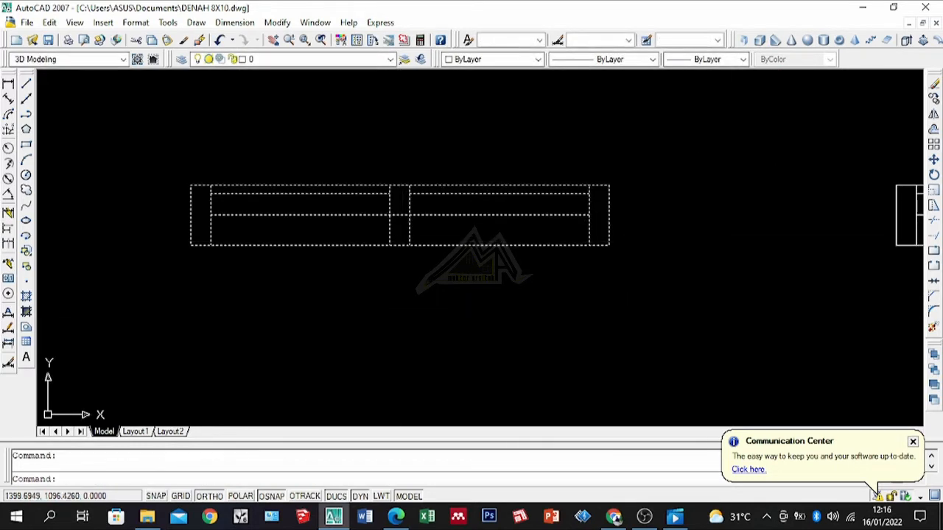
click(932, 329)
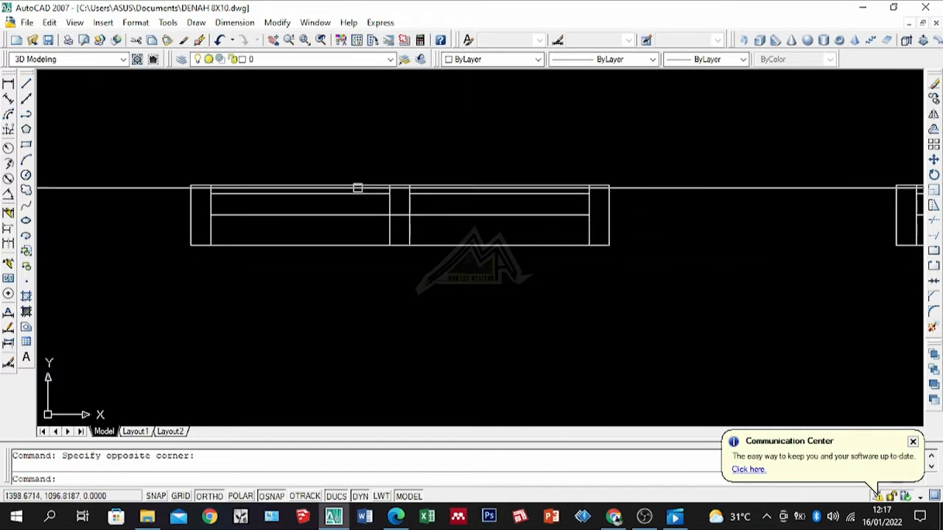
scroll(398, 203, up, 2)
click(367, 180)
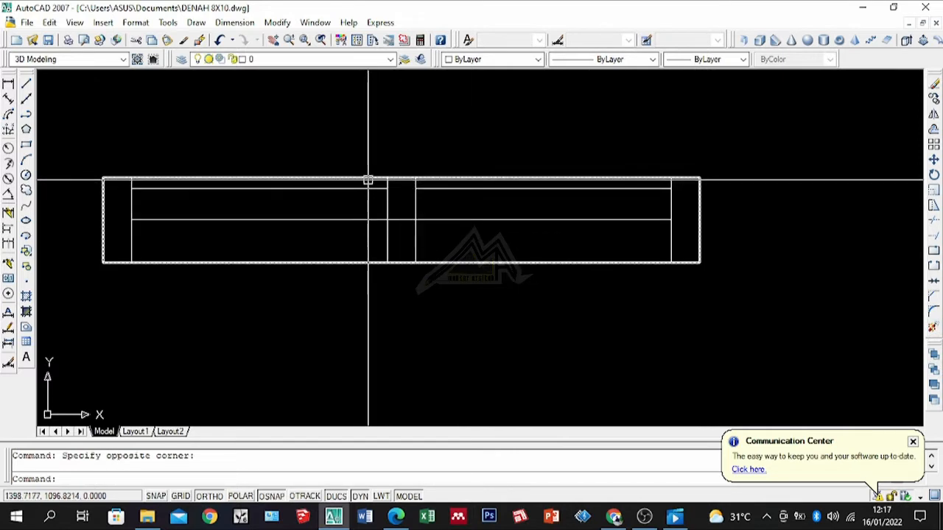
click(27, 102)
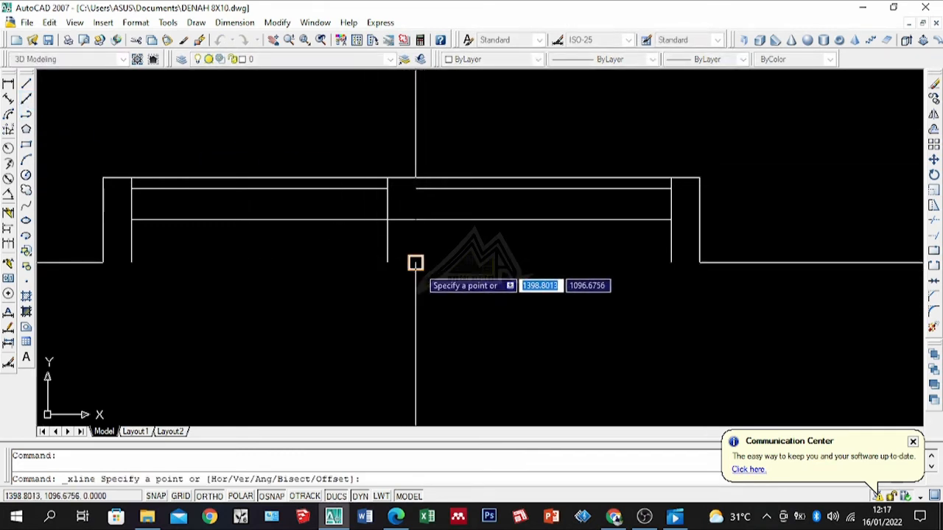
key(Escape)
Delete the copy's outer frame, centre line, left upper glass line and leftmost post.
click(301, 134)
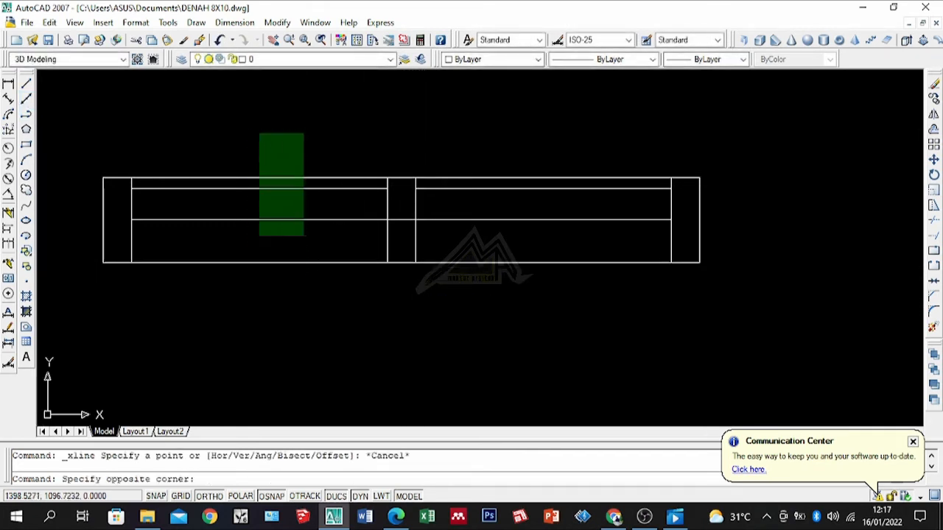
click(240, 319)
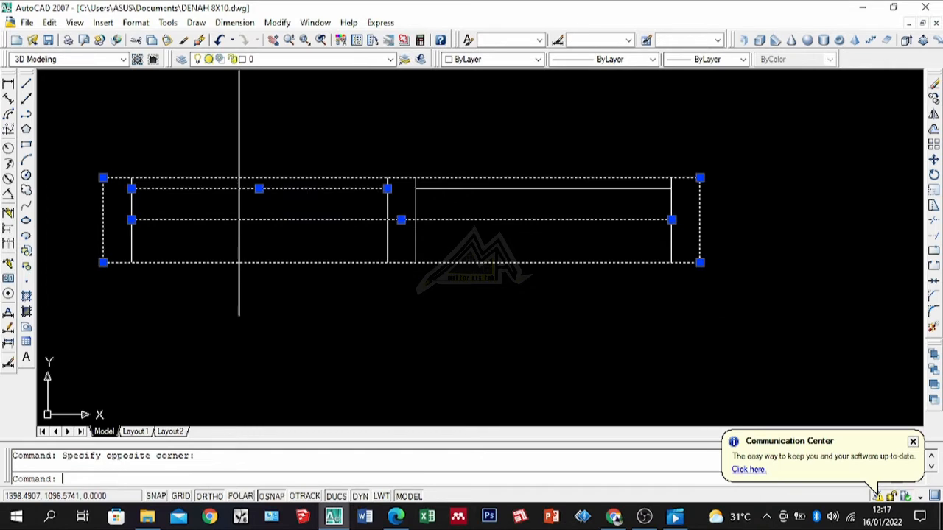
key(Delete)
click(229, 140)
click(89, 297)
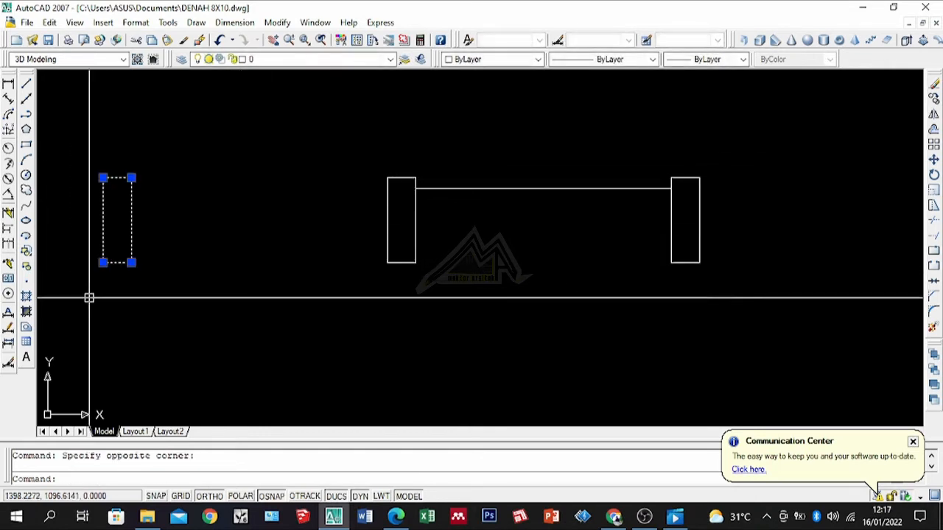
key(Delete)
Draw a rectangle between the two remaining posts, from the left post's upper-right corner to the right post's lower-left corner.
scroll(615, 191, up, 1)
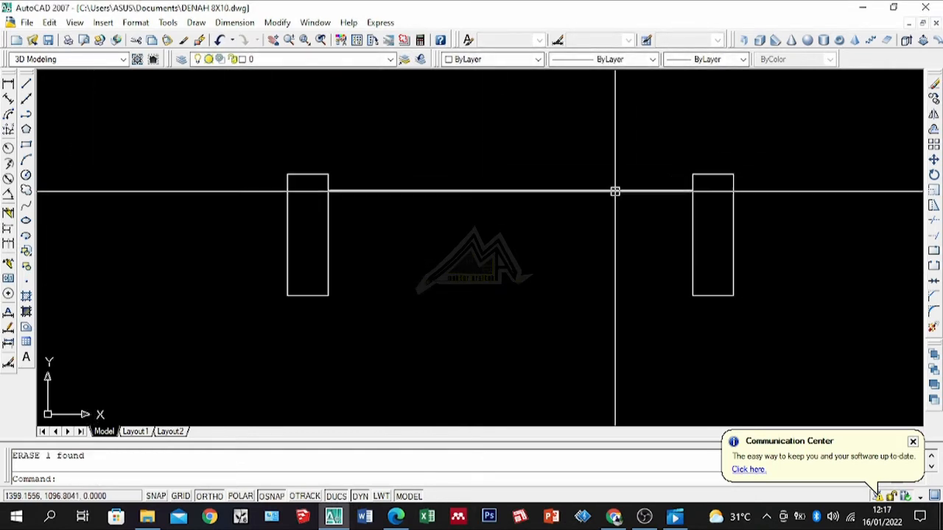
click(26, 146)
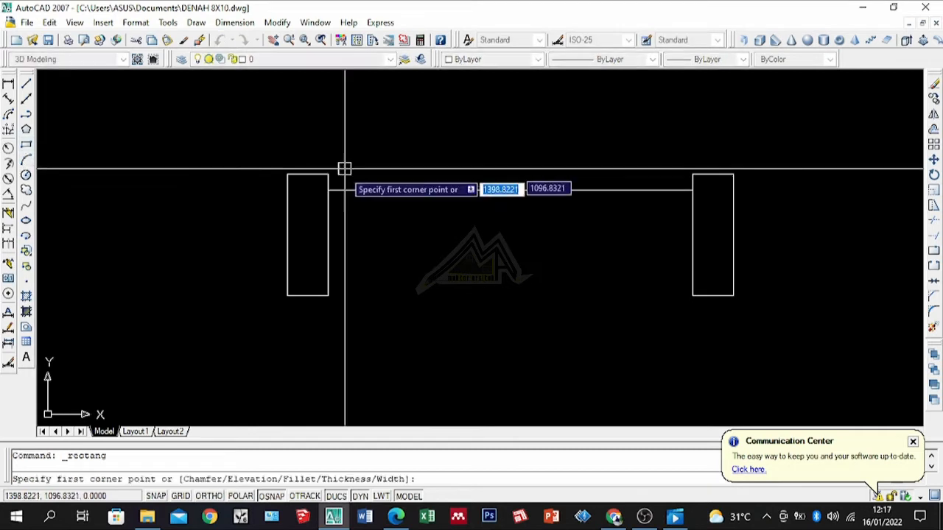
click(329, 174)
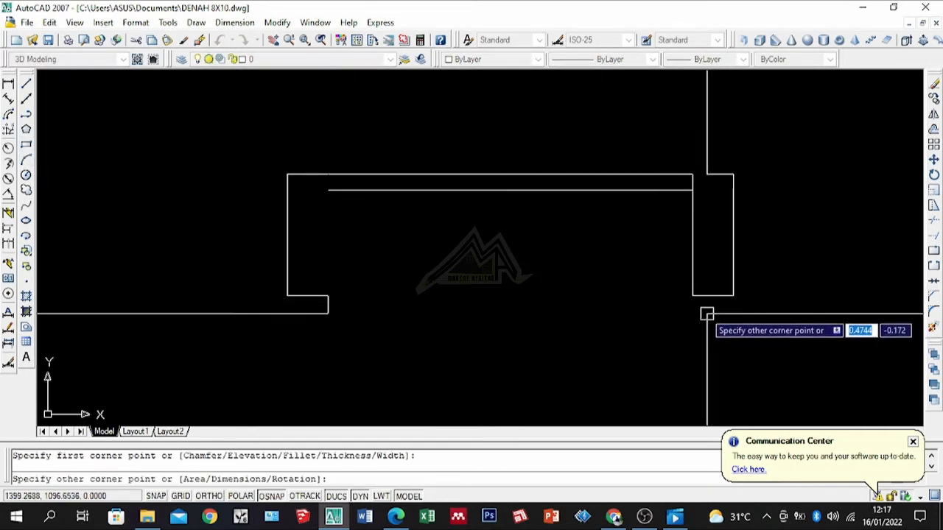
click(692, 296)
Draw a horizontal centre line between the midpoints of the two posts' inner edges.
text(L)
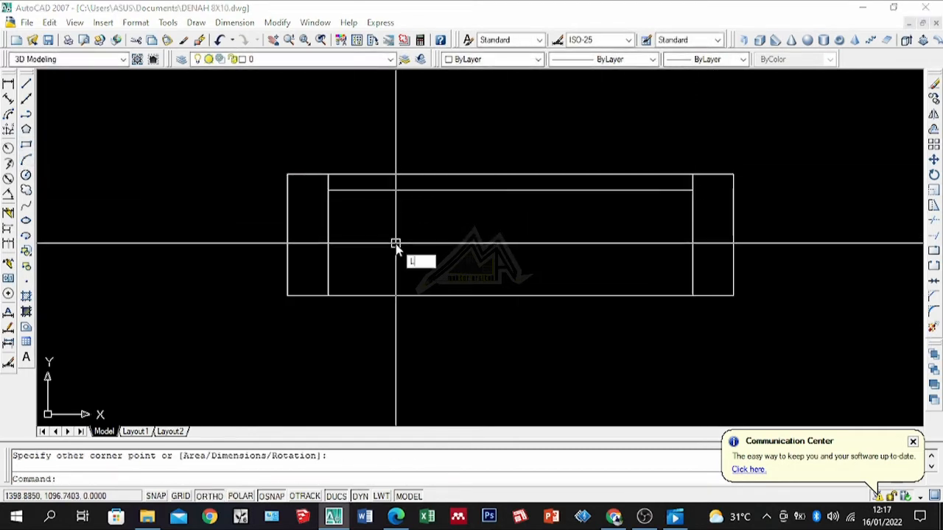
key(Return)
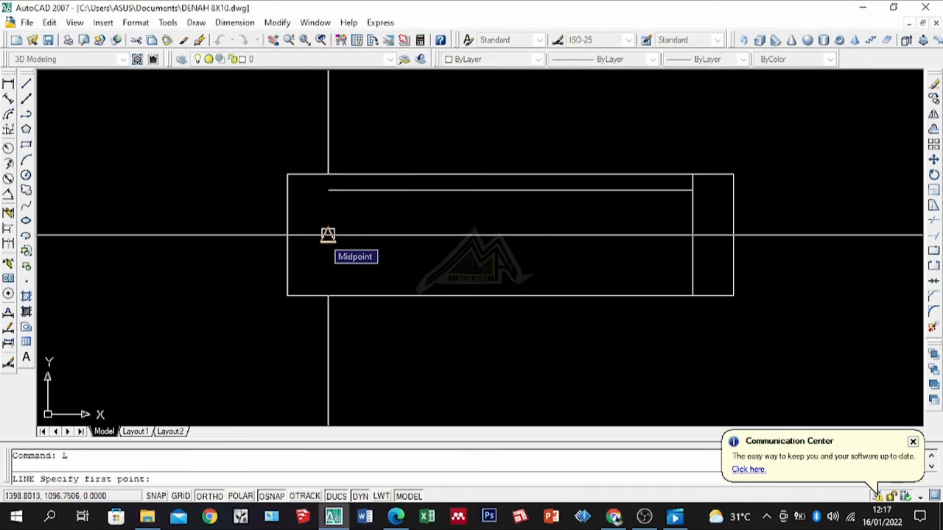
click(693, 235)
scroll(448, 265, down, 2)
scroll(788, 247, up, 1)
key(Return)
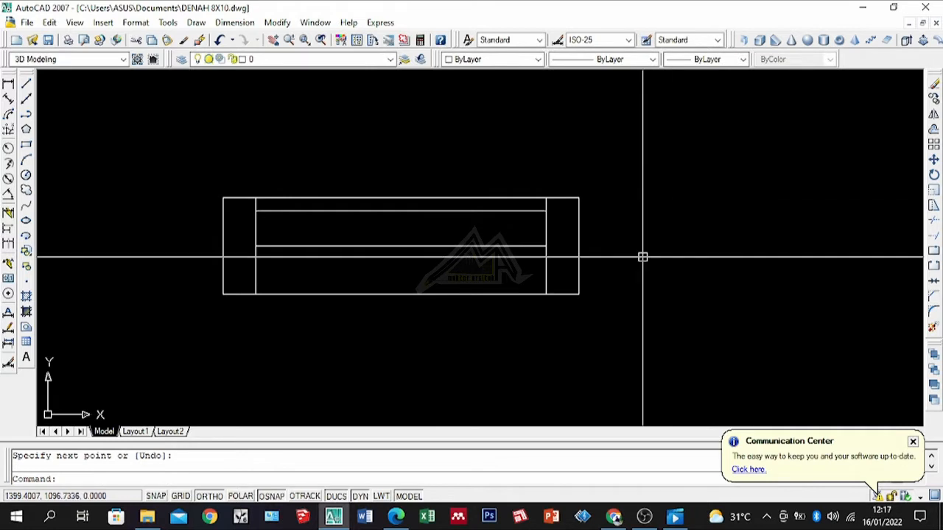
Copy all five objects of the single-pane window horizontally to its left, based at its lower-right corner.
scroll(629, 269, down, 2)
scroll(444, 270, down, 2)
scroll(559, 297, up, 1)
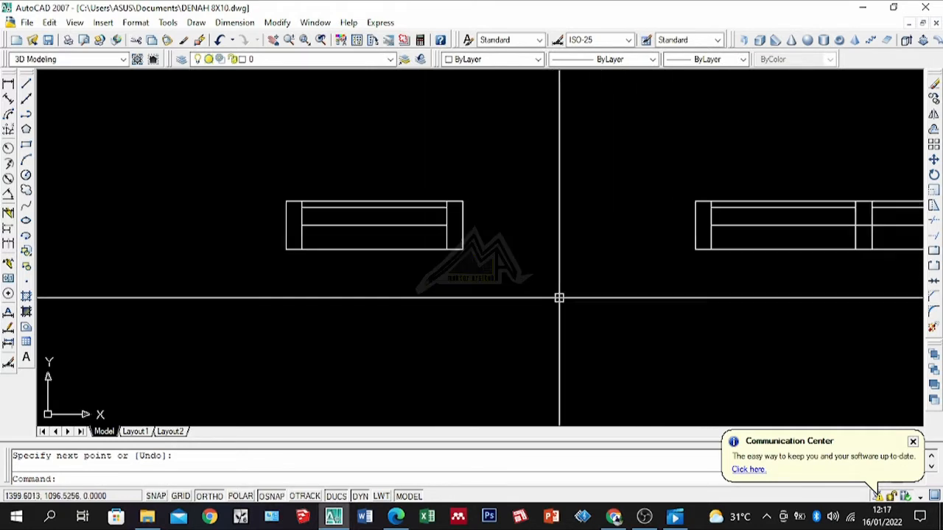
scroll(400, 248, up, 2)
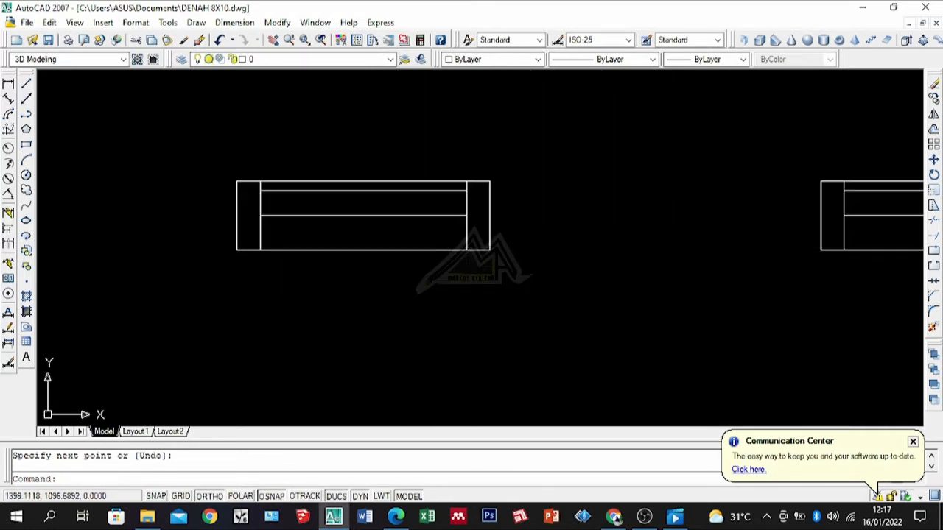
click(572, 153)
click(205, 293)
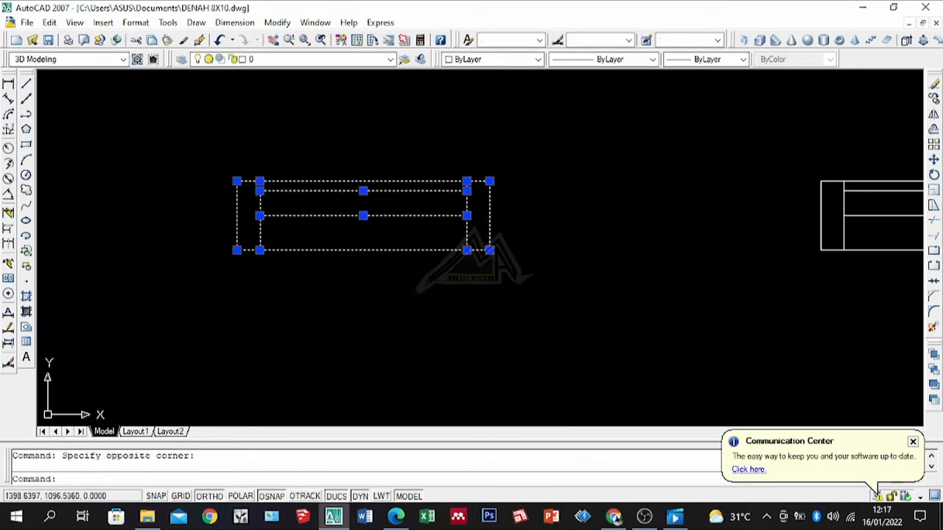
text(C)
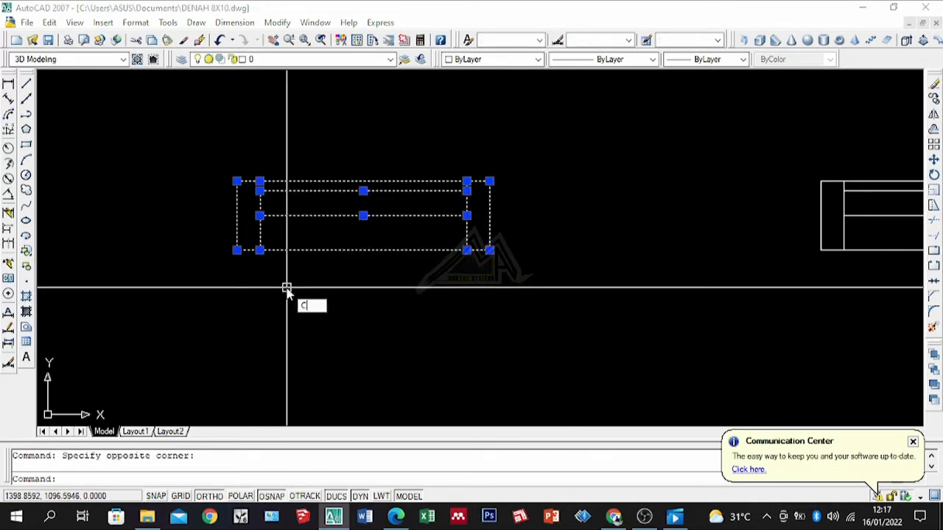
text(O)
key(Return)
click(490, 251)
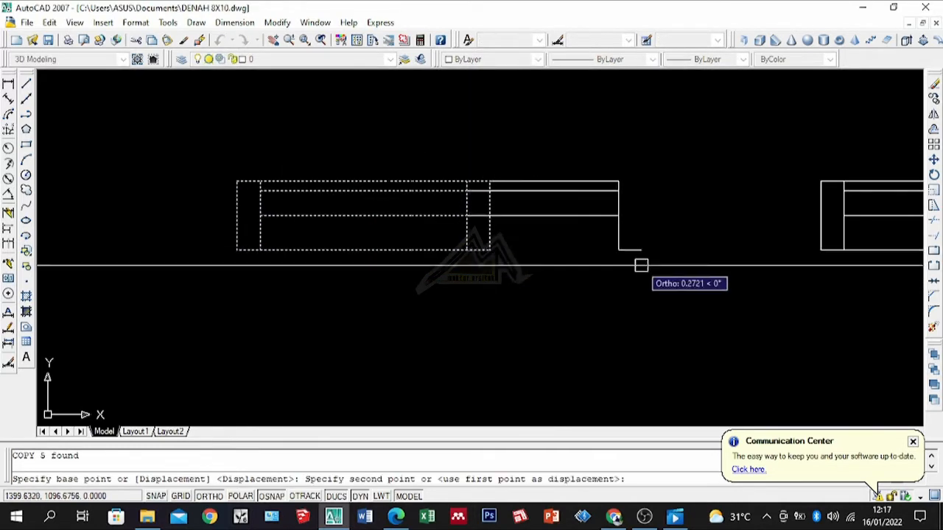
scroll(641, 265, down, 2)
click(315, 271)
scroll(491, 263, down, 4)
scroll(391, 259, up, 3)
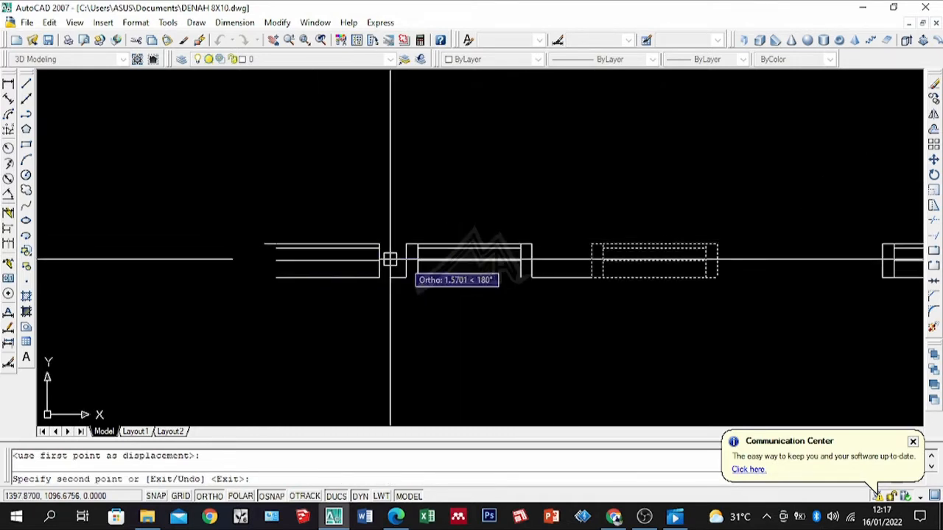
scroll(412, 258, up, 2)
key(Return)
Delete the upper glass line from the leftmost single-pane window copy.
click(512, 239)
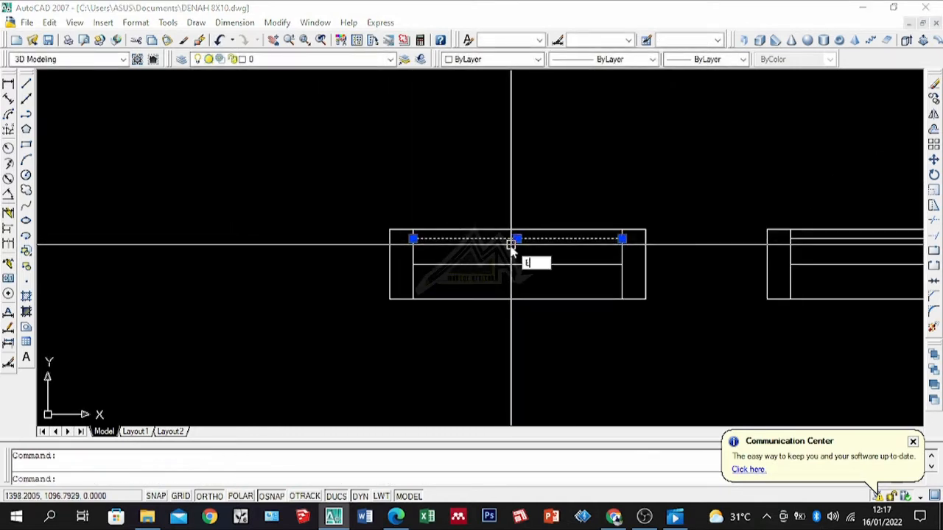
key(Delete)
scroll(467, 293, down, 4)
scroll(604, 305, up, 3)
scroll(292, 359, down, 5)
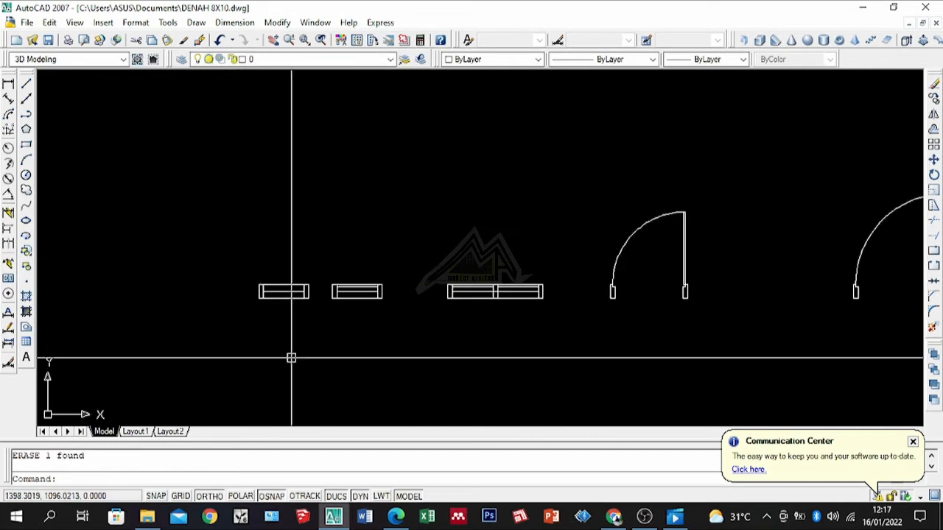
scroll(331, 309, up, 3)
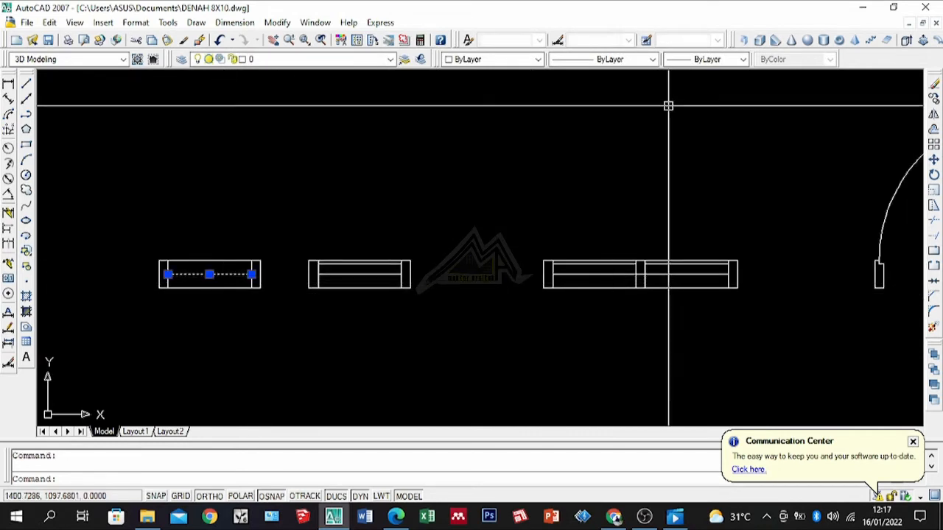
key(Escape)
Save the double-pane window as a block named RR.
scroll(361, 271, down, 6)
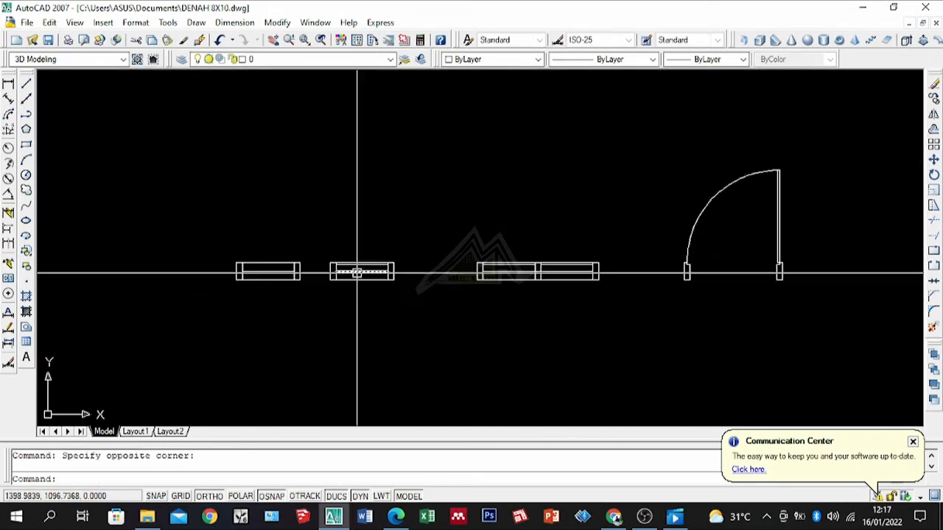
scroll(642, 259, up, 2)
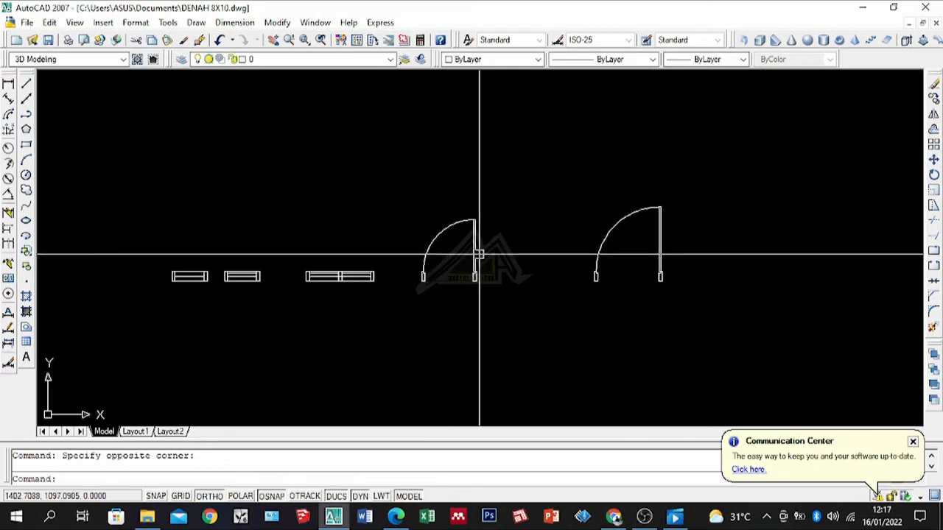
scroll(373, 286, up, 5)
click(436, 210)
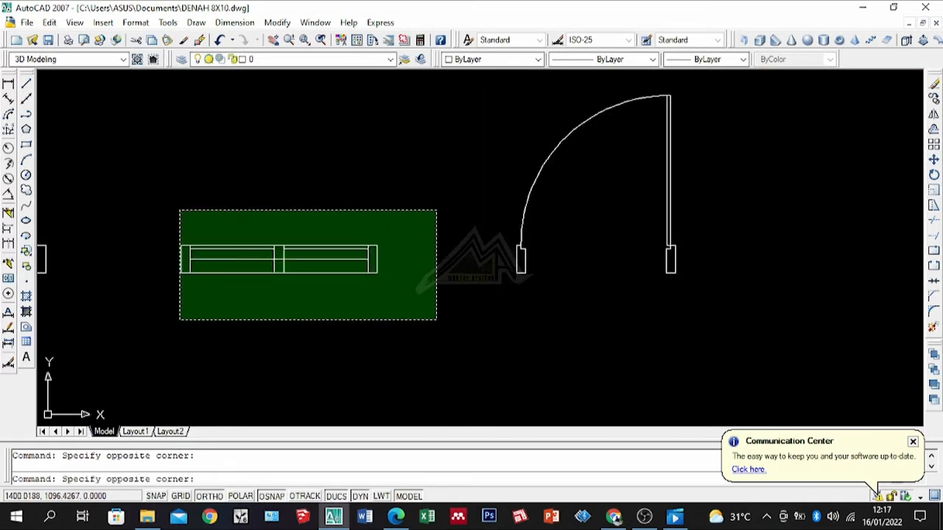
click(180, 320)
text(B)
key(Return)
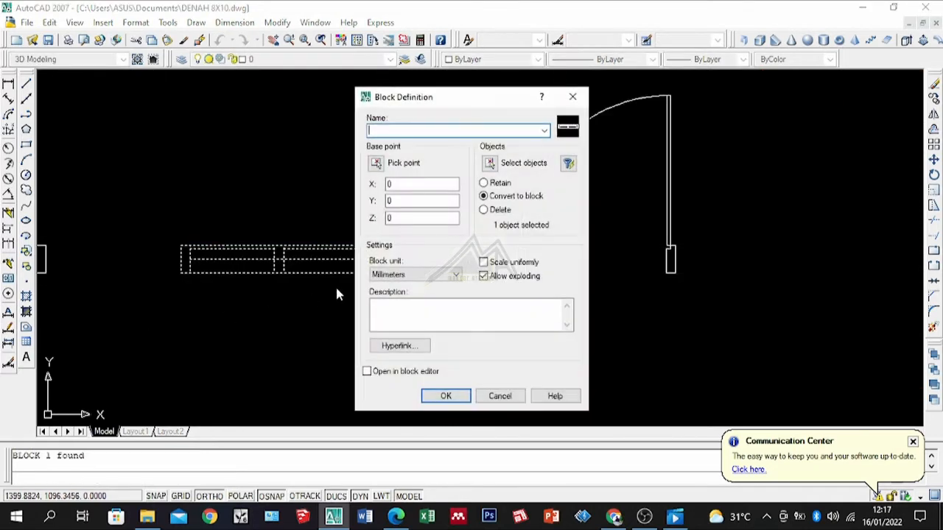
text(RR)
click(451, 399)
Save the single-pane window with two glass lines as a block named RERE.
scroll(575, 248, down, 7)
scroll(414, 266, up, 4)
scroll(627, 216, up, 5)
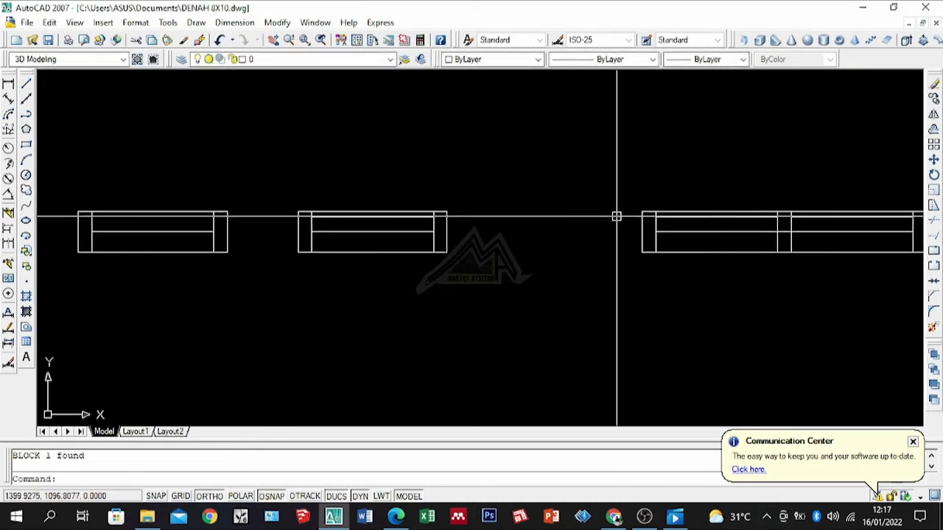
click(503, 187)
click(263, 320)
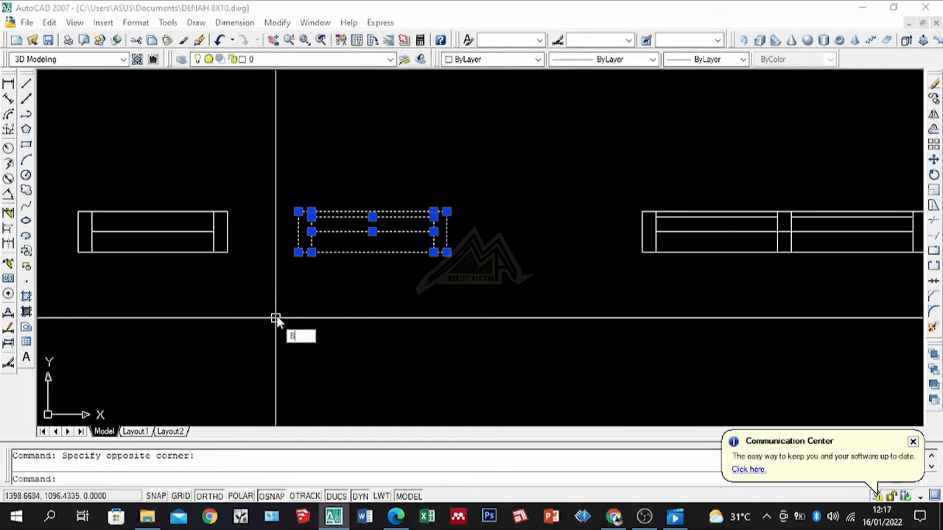
text(b)
key(Return)
text(RERE)
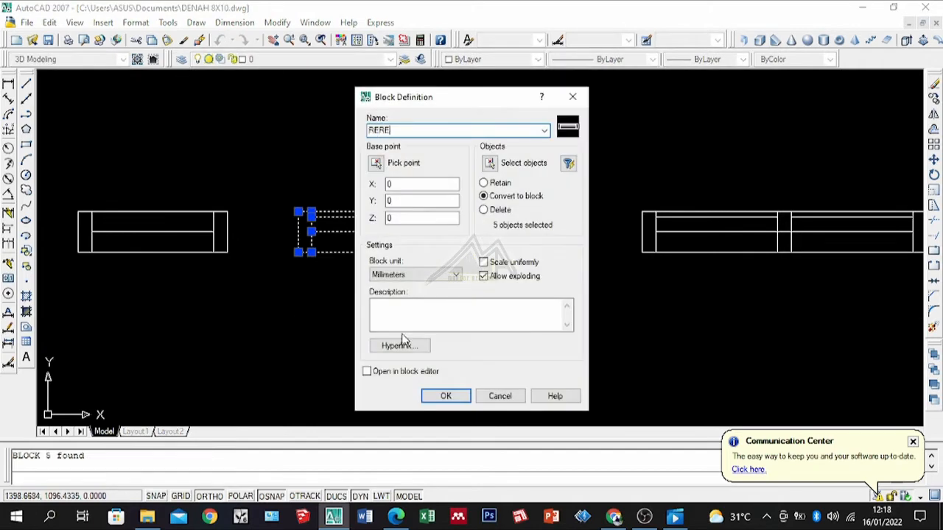
click(448, 397)
Save the leftmost window, with only a centre glass line, as a block named GYHYH.
scroll(470, 240, down, 2)
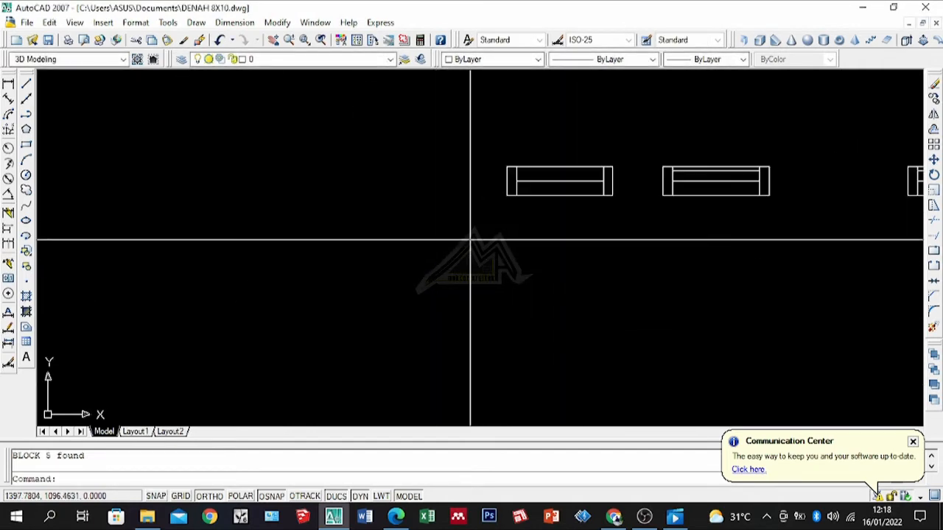
click(638, 160)
click(401, 228)
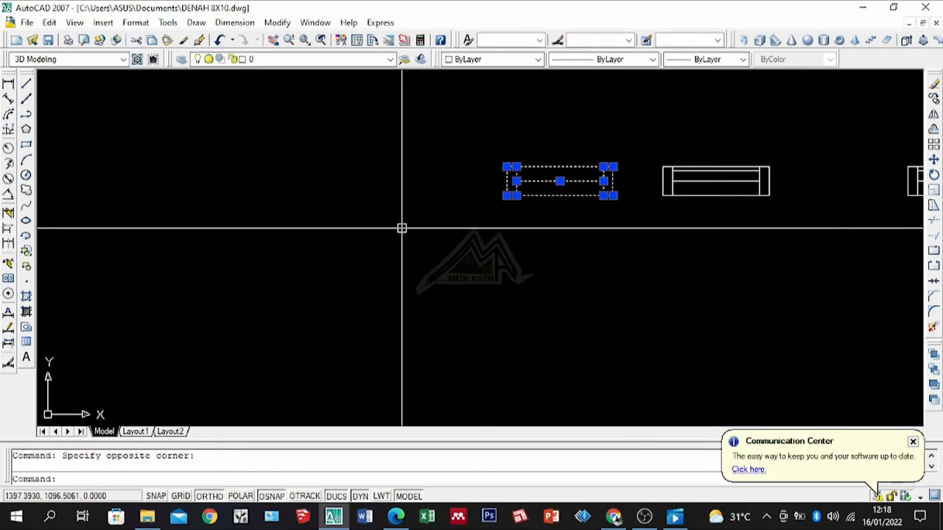
text(b)
key(Return)
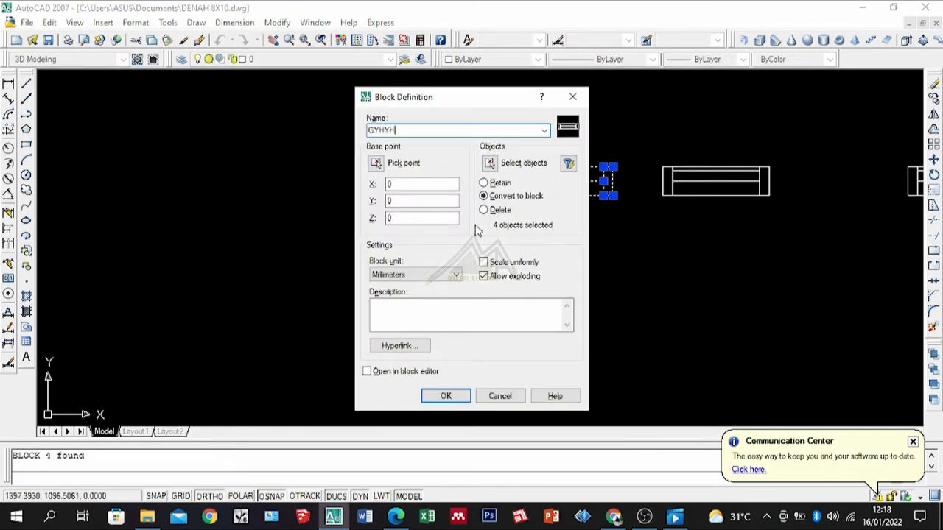
click(447, 398)
Copy the larger door block horizontally into the empty space between it and the floor plan.
scroll(629, 166, up, 3)
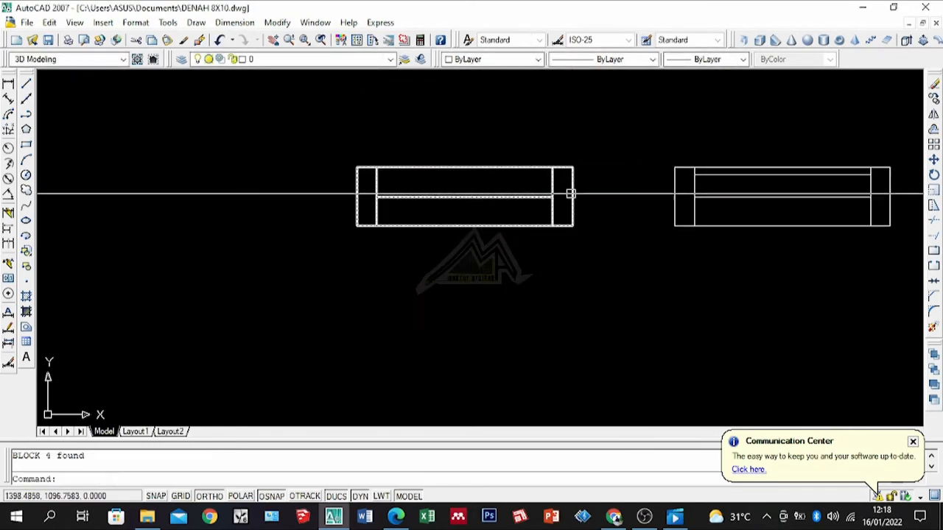
scroll(436, 229, down, 4)
scroll(463, 263, down, 6)
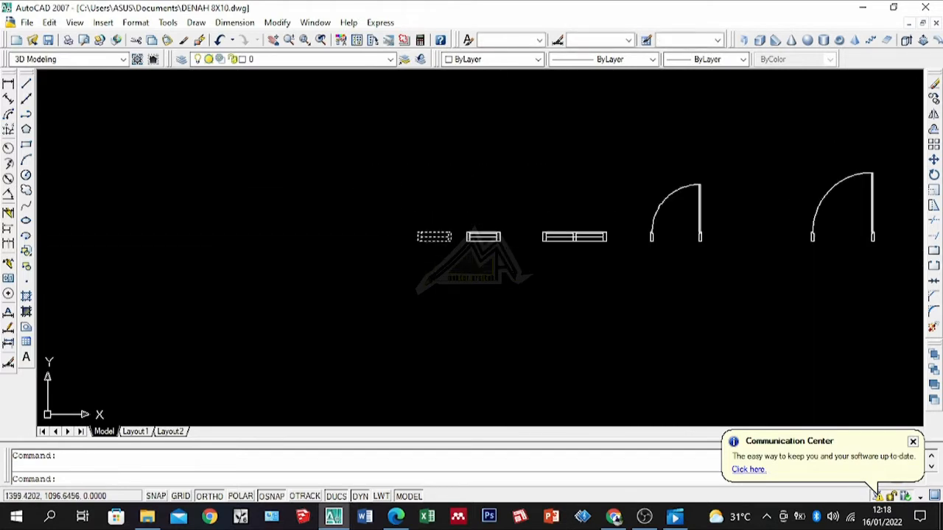
scroll(640, 245, up, 5)
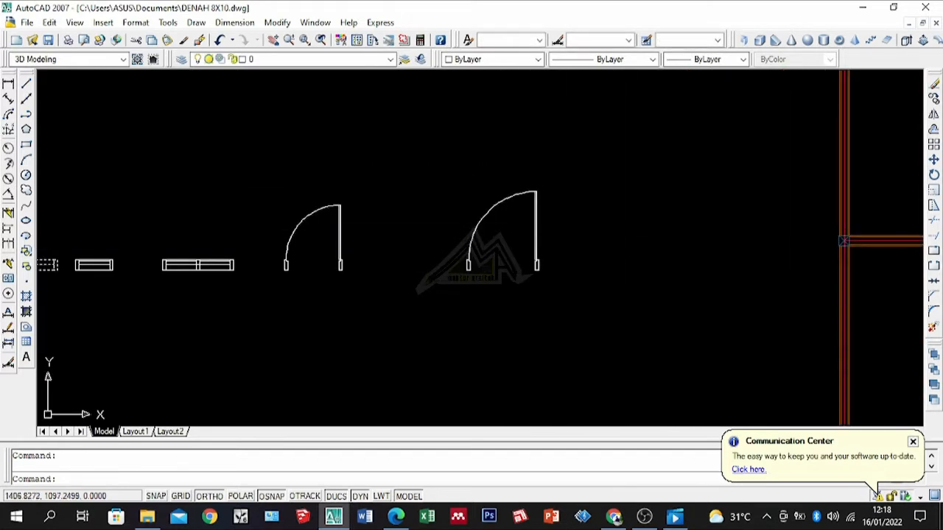
scroll(580, 190, up, 3)
click(583, 172)
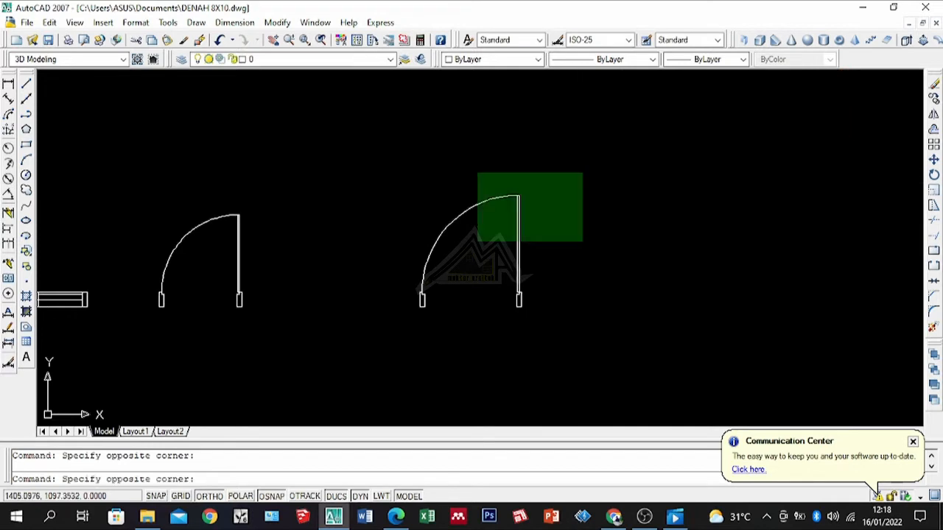
click(311, 353)
scroll(311, 352, down, 2)
middle_drag(563, 327, 413, 326)
text(C)
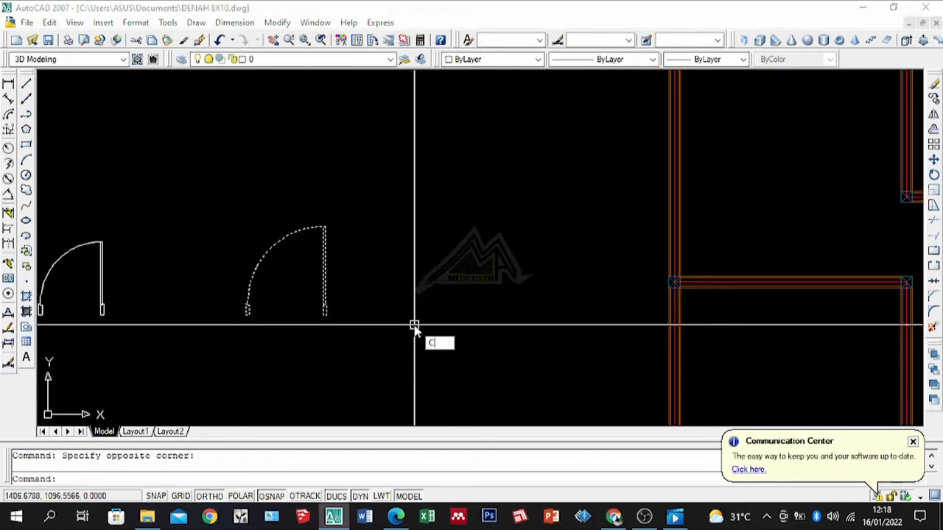
text(O)
key(Return)
scroll(258, 329, up, 3)
click(239, 302)
scroll(177, 336, down, 2)
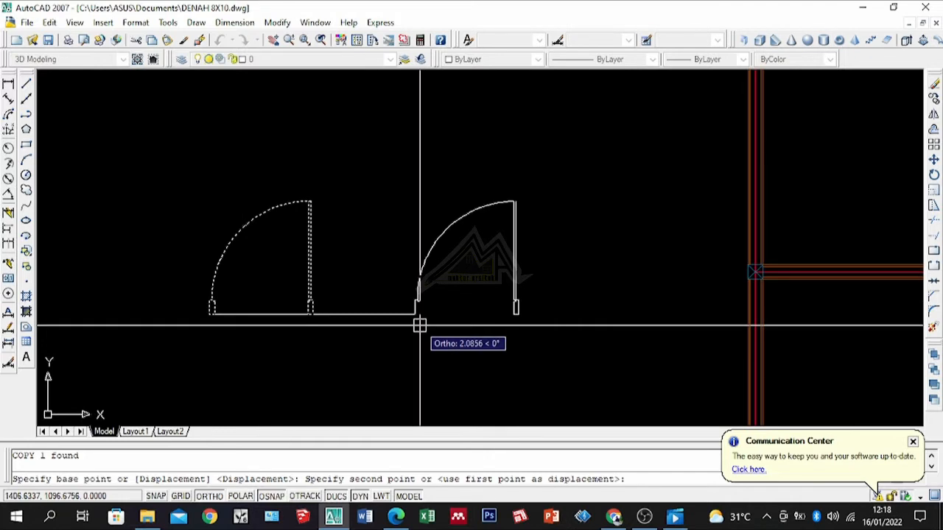
click(449, 324)
key(Return)
Explode the copied door block into separate objects.
scroll(594, 275, up, 2)
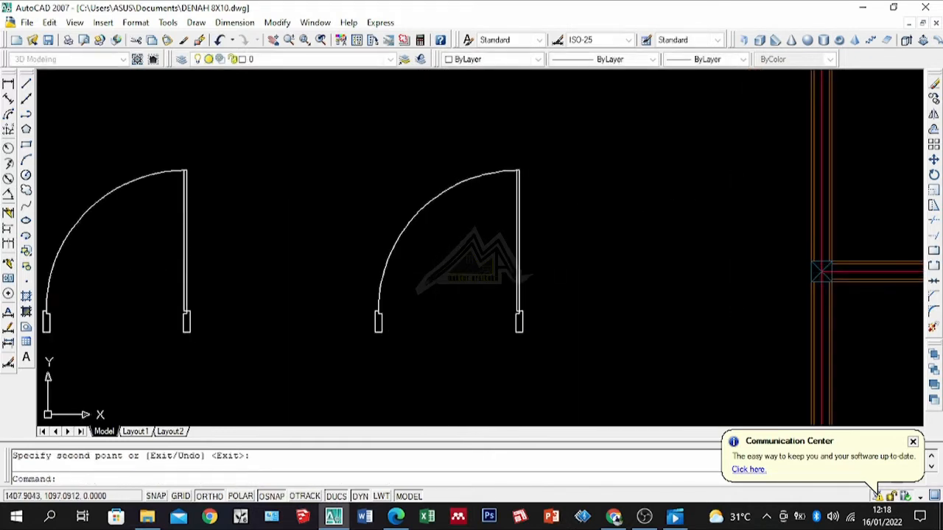
click(512, 267)
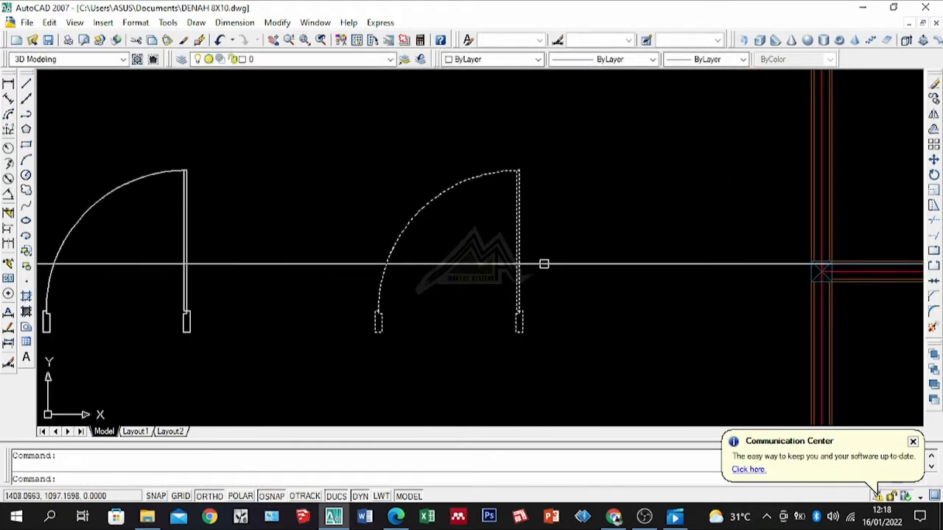
click(934, 328)
Delete the swing arc and door leaf of the exploded copy, keeping both jambs.
scroll(470, 312, up, 1)
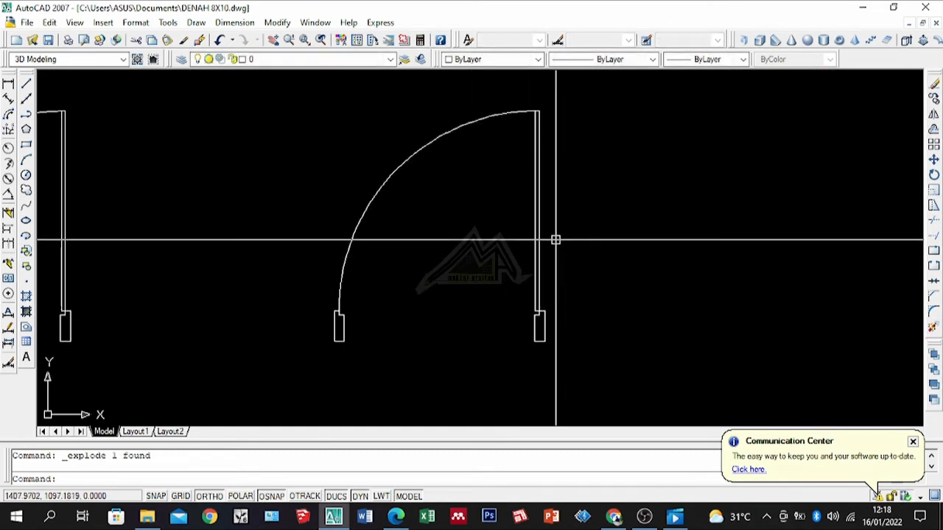
click(578, 97)
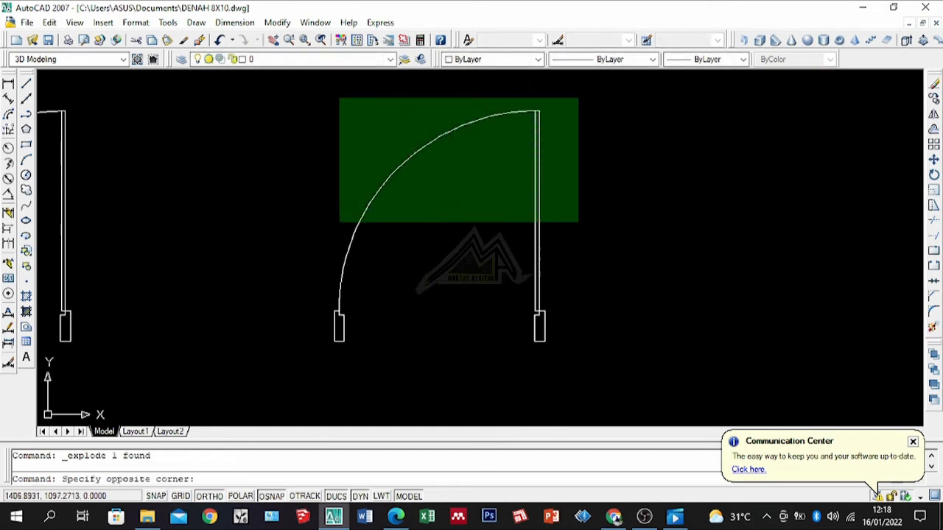
click(315, 260)
key(Delete)
Draw a 0.5 line leftward from the midpoint of the right jamb's bottom edge, continuing with a vertical line about 0.21 upward.
scroll(527, 401, up, 2)
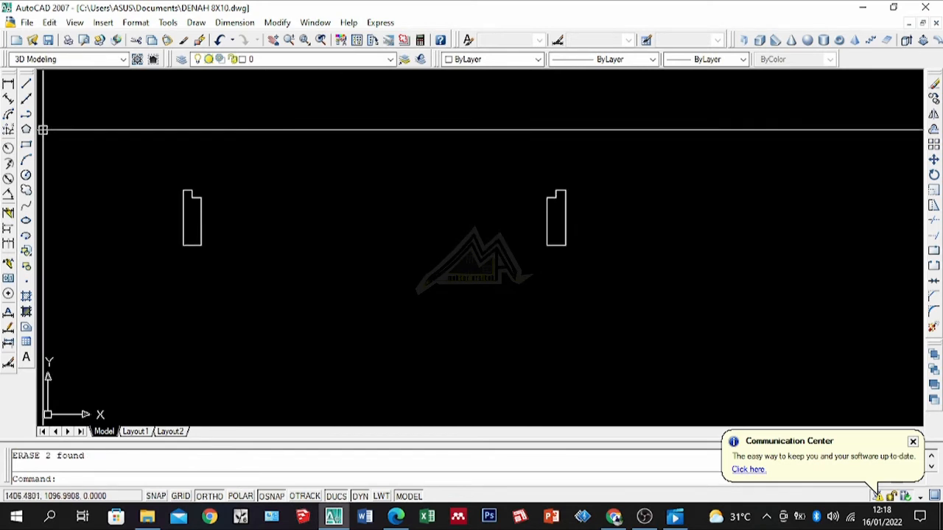
click(26, 82)
scroll(559, 245, up, 1)
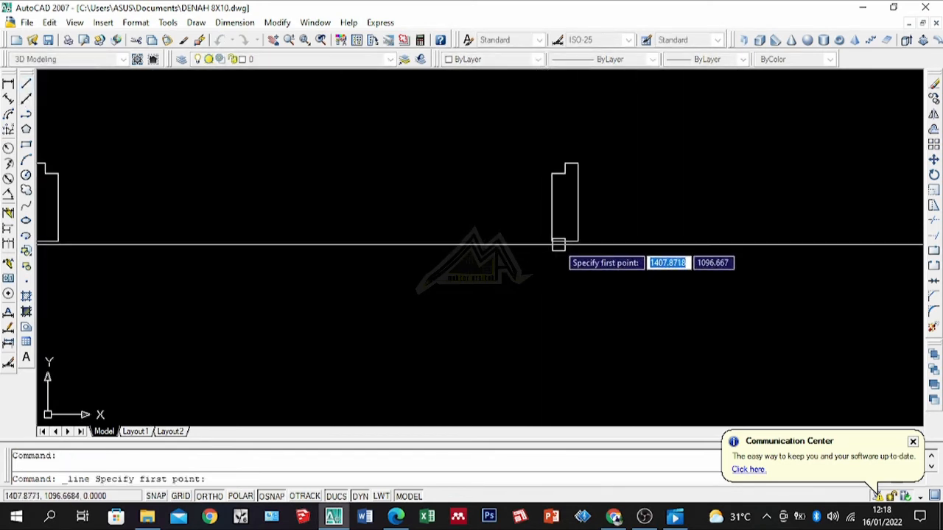
click(561, 243)
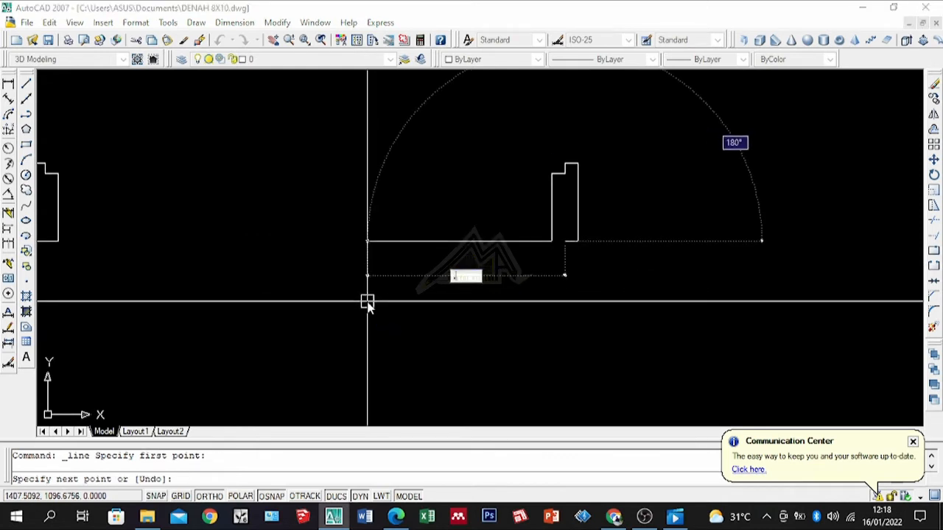
key(Return)
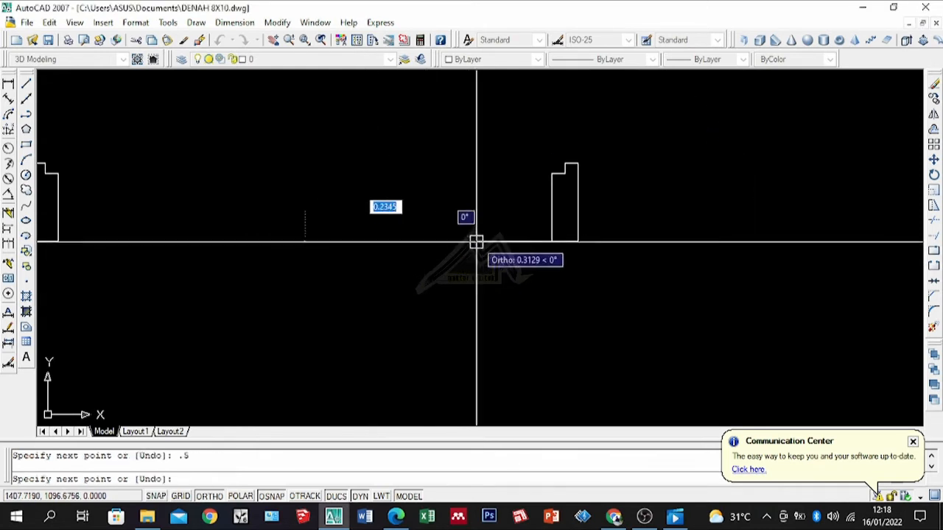
click(384, 131)
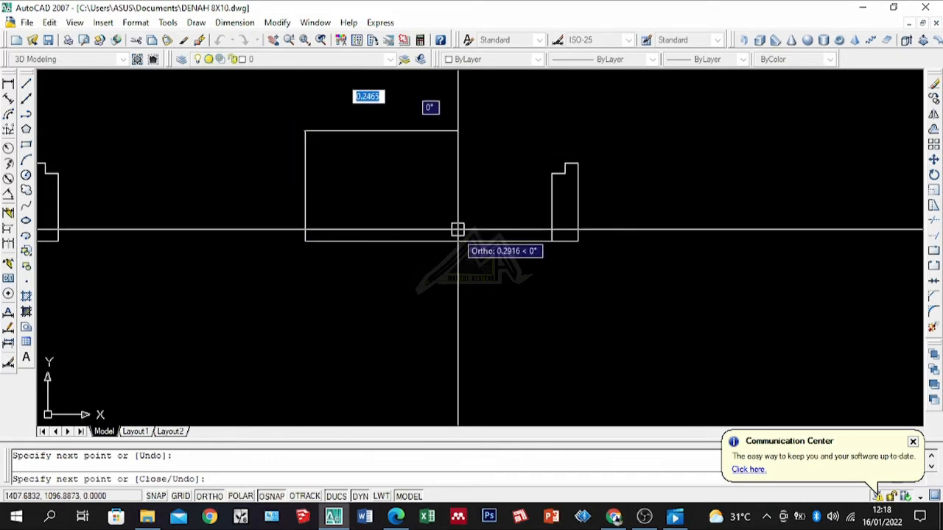
scroll(452, 243, down, 1)
key(Return)
Draw a 0.8 horizontal line leftward from the foot of the vertical line.
key(Return)
click(360, 240)
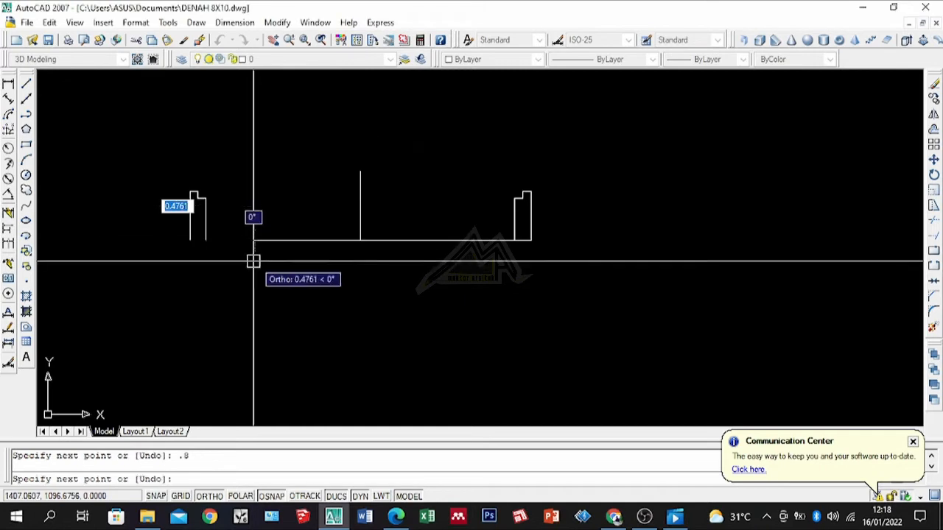
key(Return)
Move the left jamb by the midpoint of its bottom edge to the left end of the 0.8 line.
scroll(310, 251, down, 4)
scroll(248, 245, up, 6)
click(420, 150)
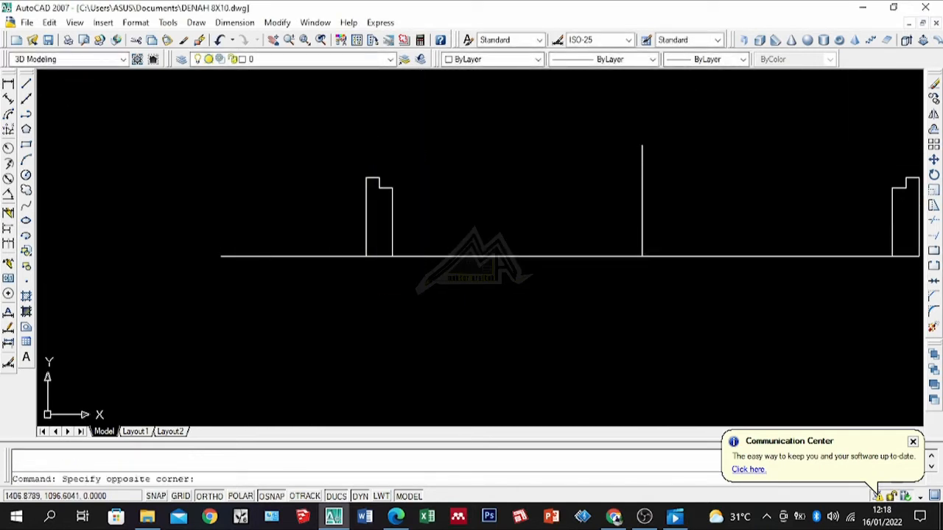
click(367, 286)
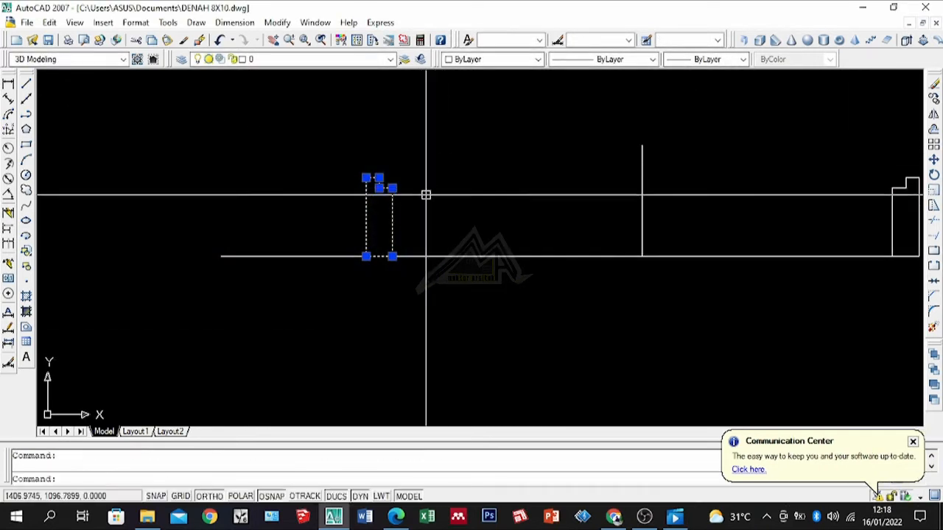
text(m)
key(Return)
scroll(368, 264, up, 5)
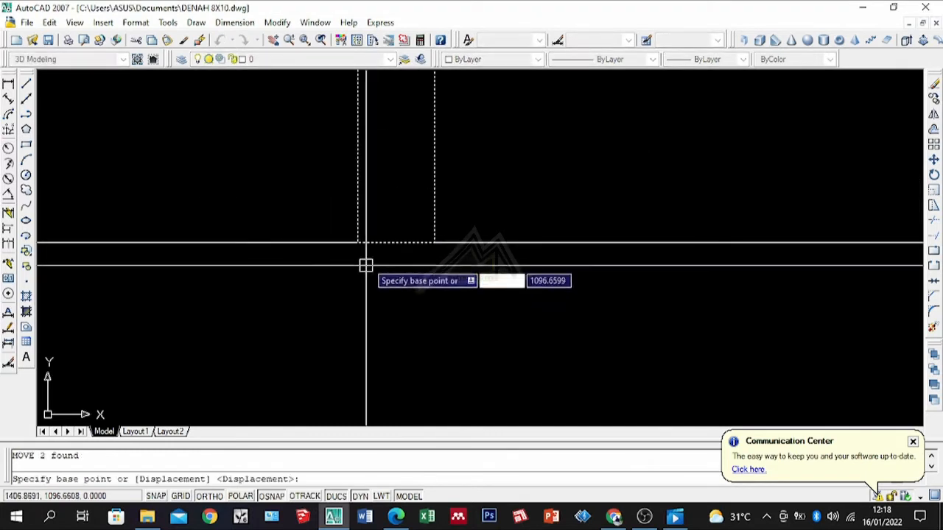
click(397, 243)
scroll(490, 240, down, 3)
click(264, 243)
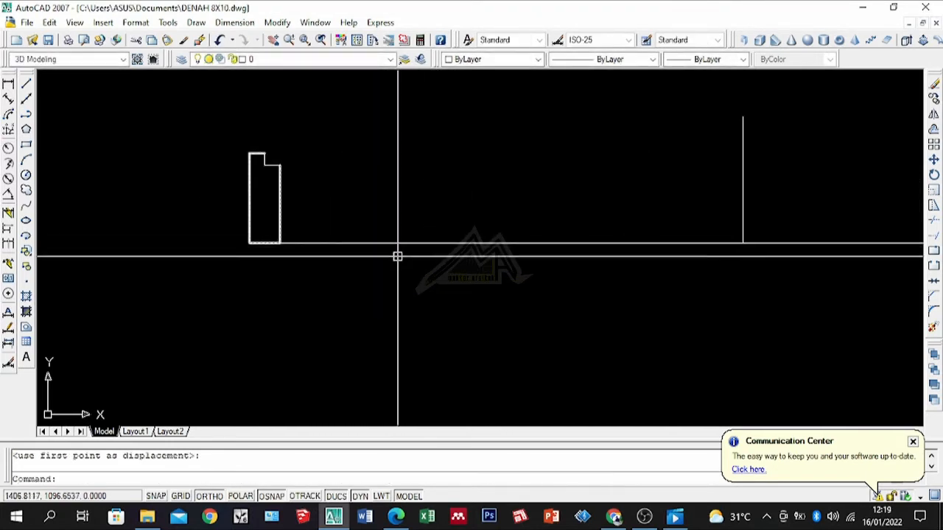
Draw a full-width rectangle between the two jambs, from the left jamb's notch to the right jamb's notch.
scroll(407, 257, down, 5)
scroll(503, 233, up, 4)
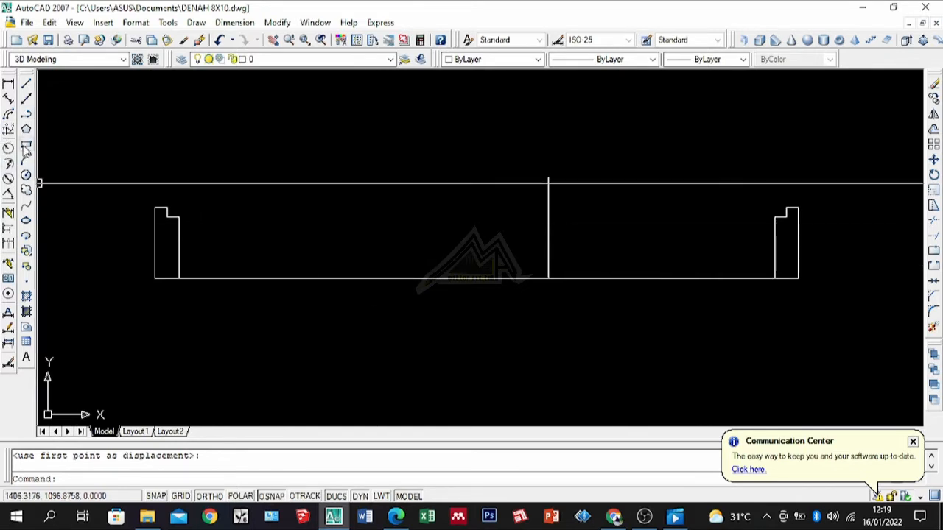
click(26, 145)
scroll(181, 187, up, 3)
click(154, 205)
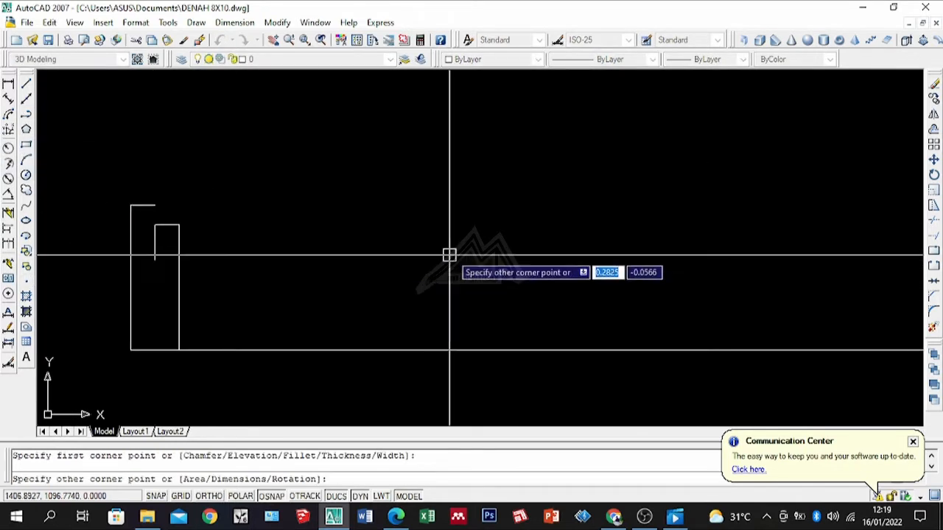
scroll(501, 243, down, 4)
scroll(663, 247, up, 3)
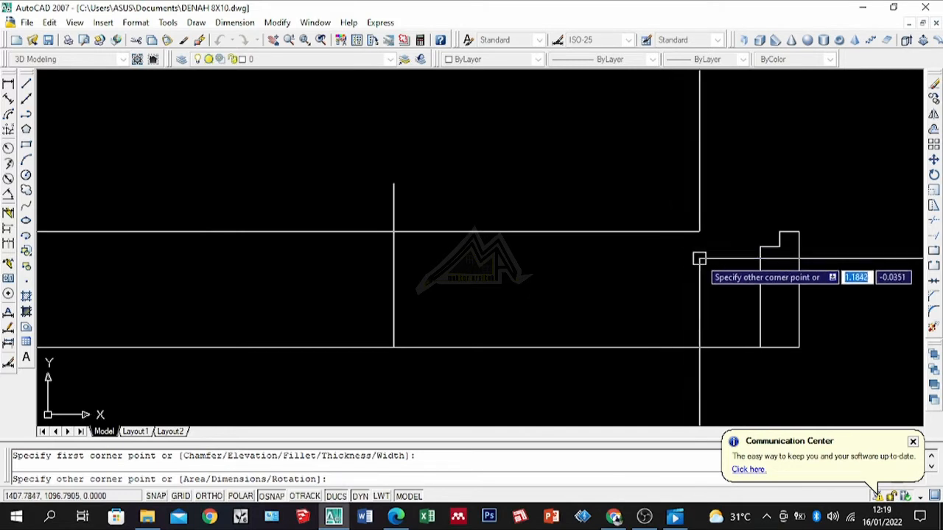
click(780, 246)
scroll(533, 232, down, 4)
scroll(501, 231, up, 3)
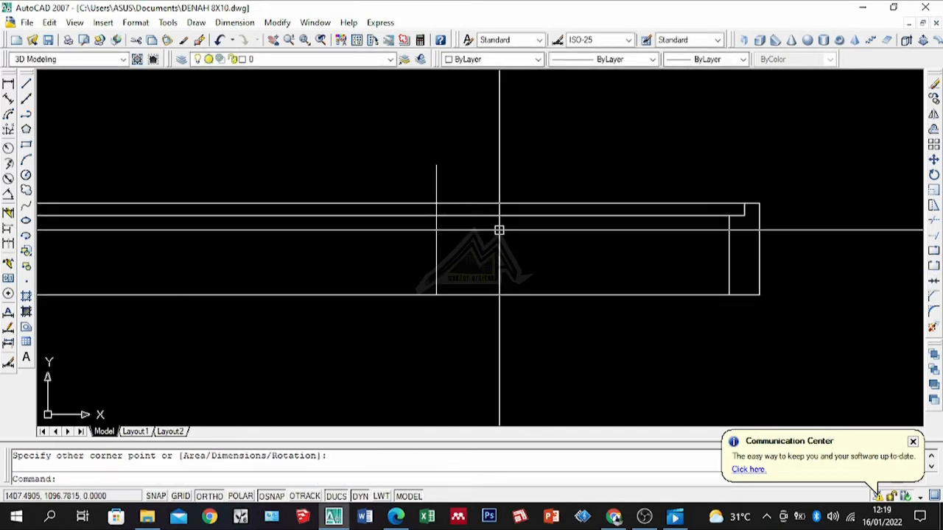
scroll(498, 231, down, 1)
scroll(467, 229, up, 2)
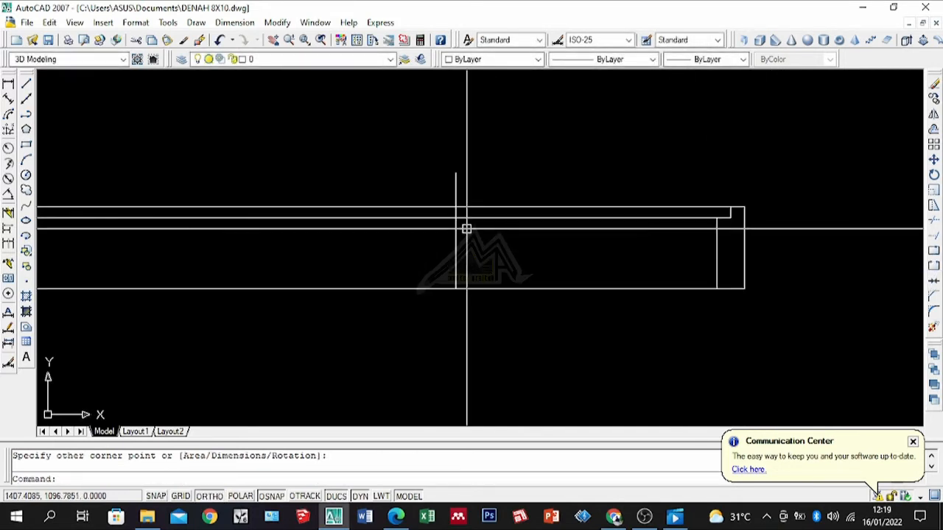
Draw the smaller leaf rectangle from where the vertical line meets the full-width rectangle's top edge to the right jamb's notch corner.
key(Return)
scroll(457, 204, up, 2)
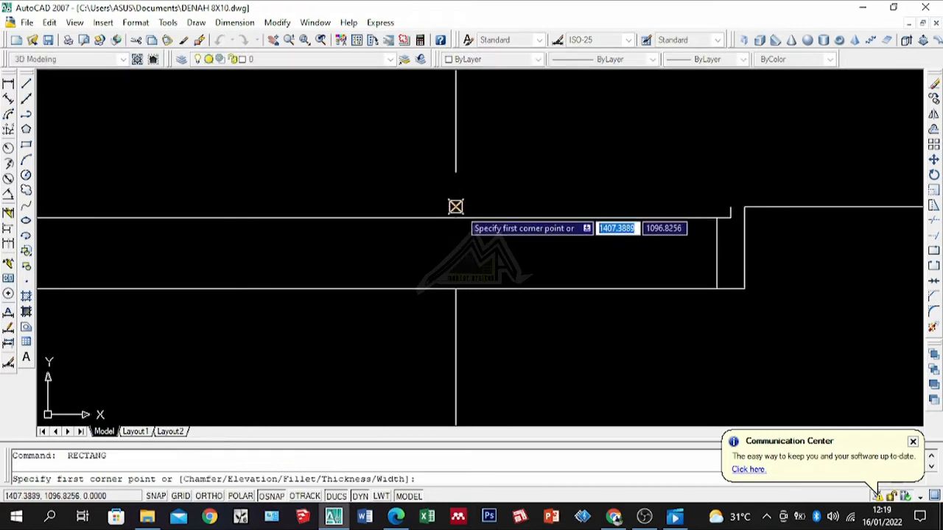
click(451, 202)
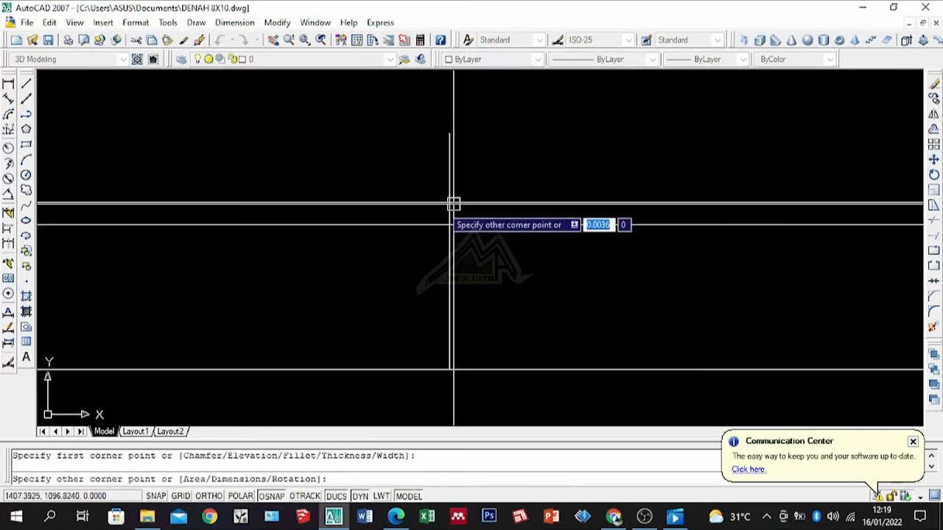
scroll(353, 247, down, 2)
scroll(749, 213, up, 3)
click(767, 244)
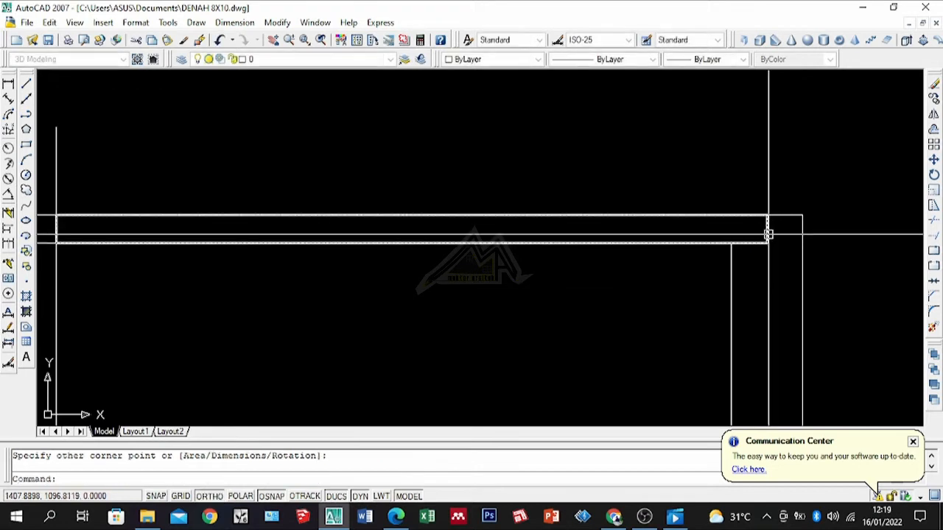
scroll(492, 206, down, 2)
scroll(452, 219, up, 2)
Draw the larger leaf rectangle from the same dividing point to the left jamb's notch corner.
key(Return)
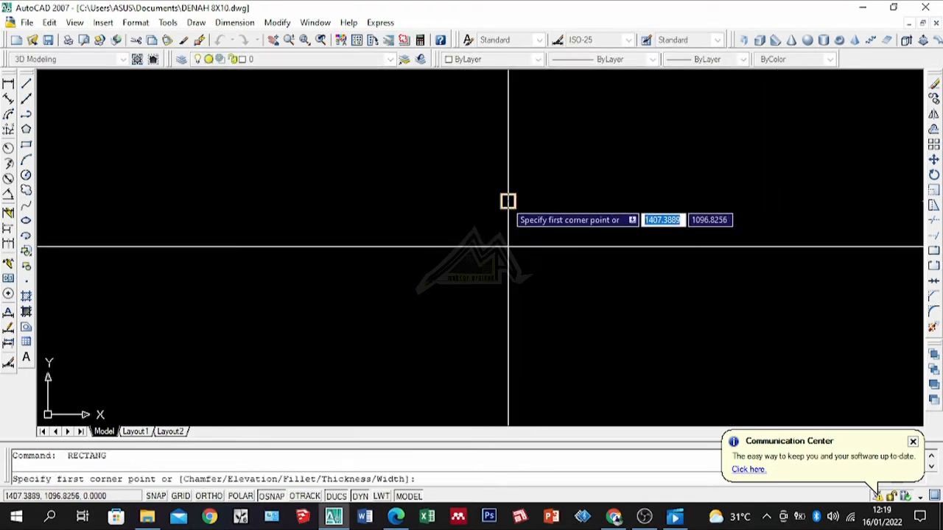
click(508, 201)
scroll(630, 221, down, 2)
scroll(544, 192, down, 2)
scroll(200, 219, up, 4)
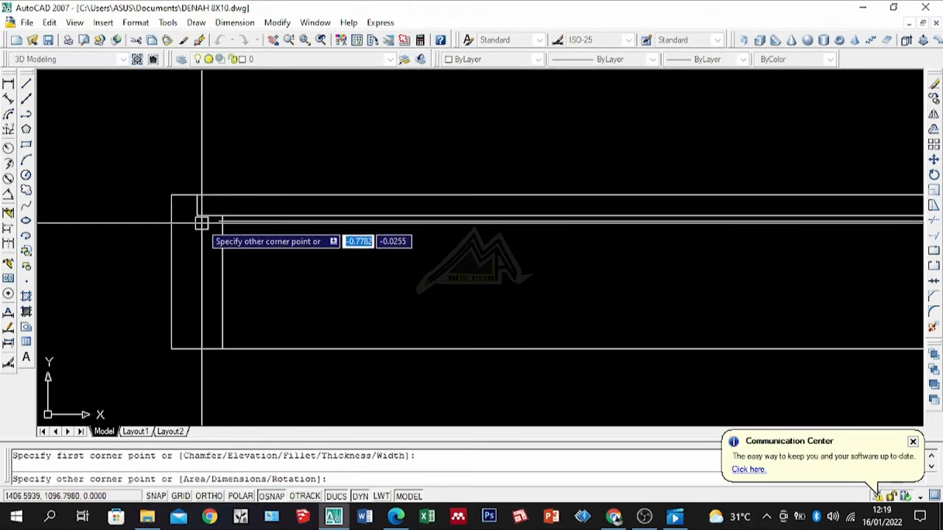
click(197, 215)
Delete the vertical construction line and the horizontal construction lines between the jambs.
scroll(430, 265, down, 3)
scroll(499, 215, up, 1)
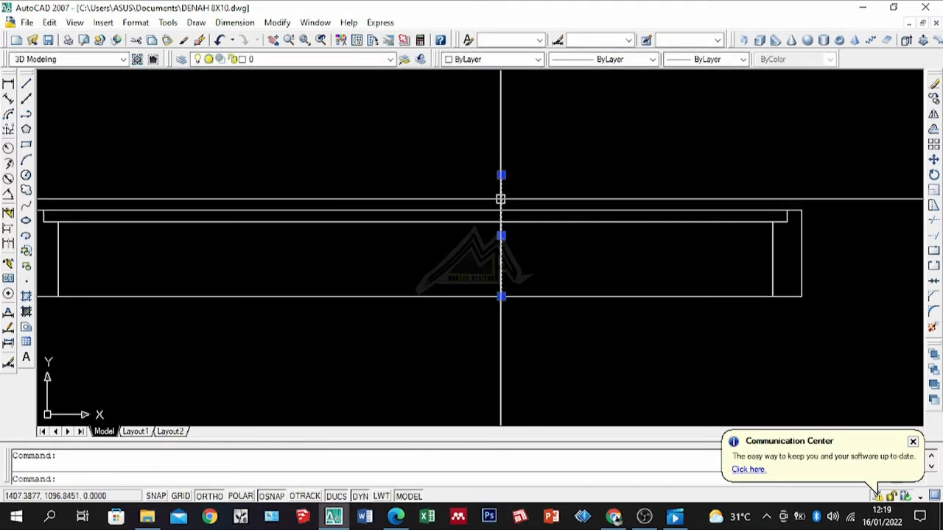
key(Delete)
scroll(541, 241, down, 2)
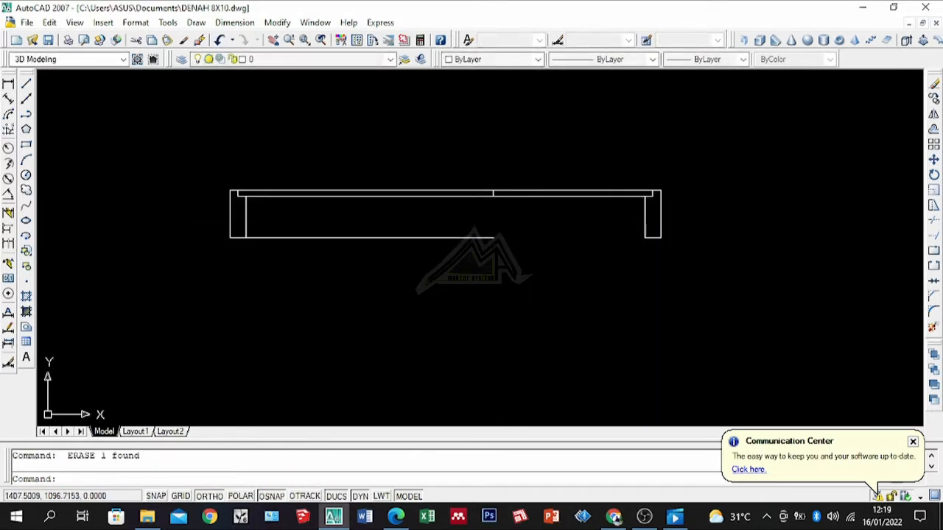
scroll(546, 206, up, 2)
Rotate the smaller leaf rectangle upright about its upper right corner at the right jamb.
click(556, 202)
scroll(343, 253, down, 3)
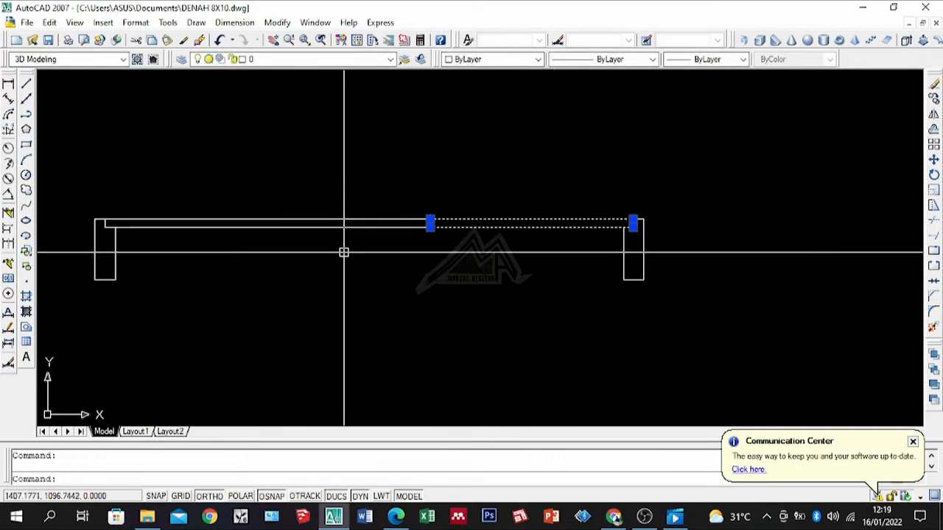
middle_drag(700, 227, 463, 256)
scroll(337, 277, up, 2)
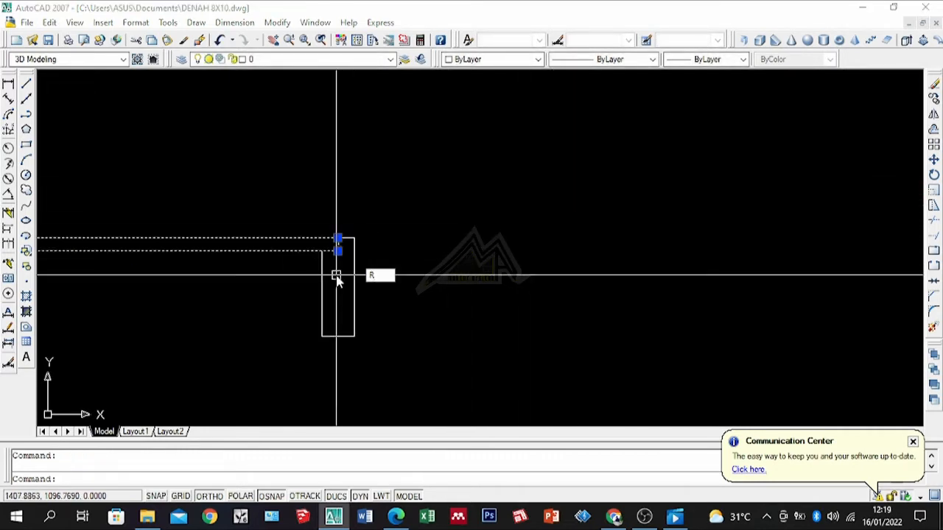
key(Return)
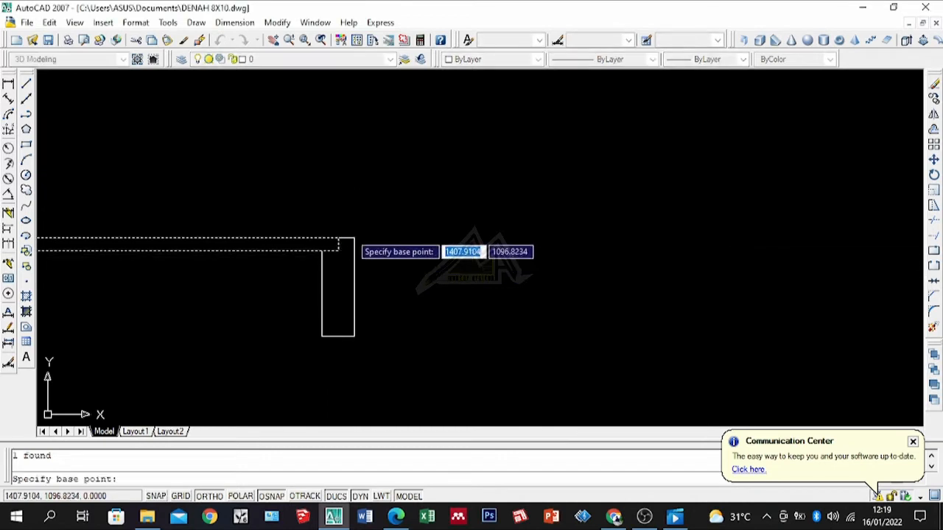
scroll(345, 236, up, 4)
click(331, 315)
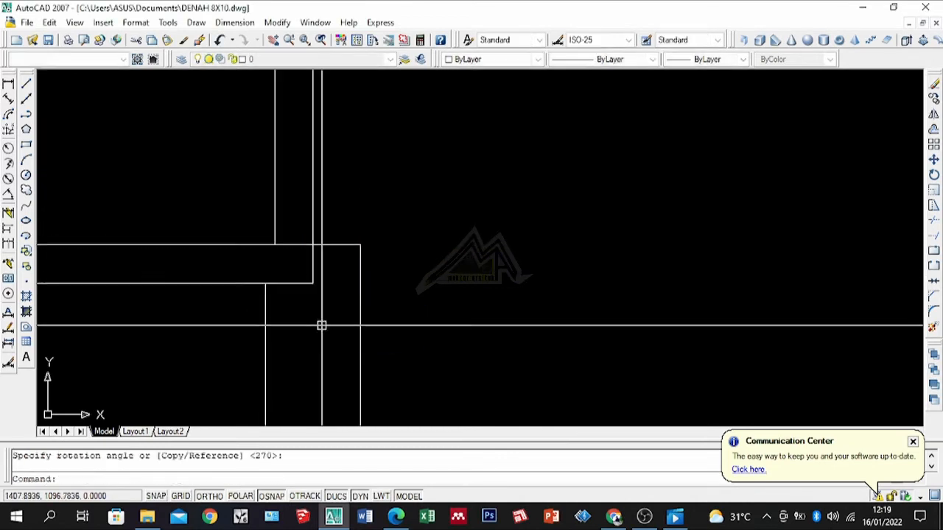
Try to rotate the larger leaf rectangle upright about its upper left corner at the left jamb.
scroll(482, 224, down, 10)
scroll(341, 215, up, 2)
scroll(515, 218, up, 4)
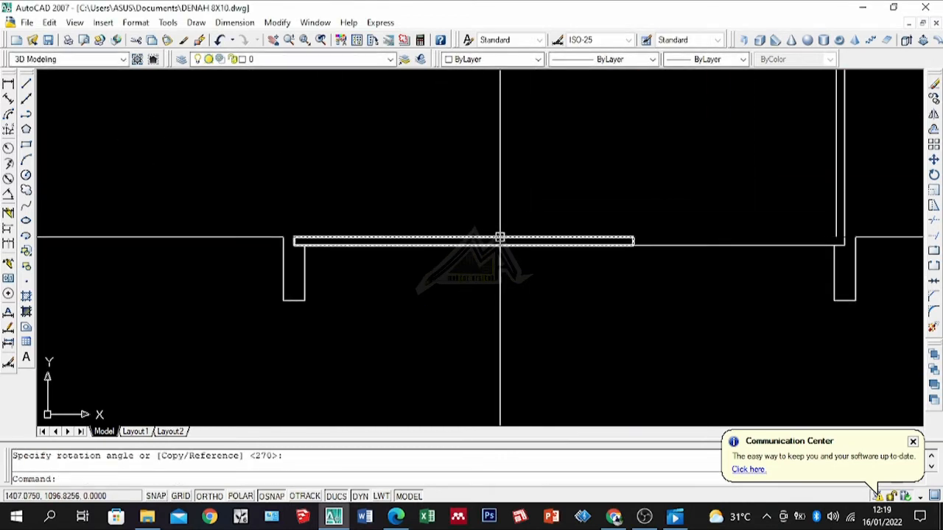
click(499, 237)
scroll(294, 242, up, 6)
key(Return)
click(298, 211)
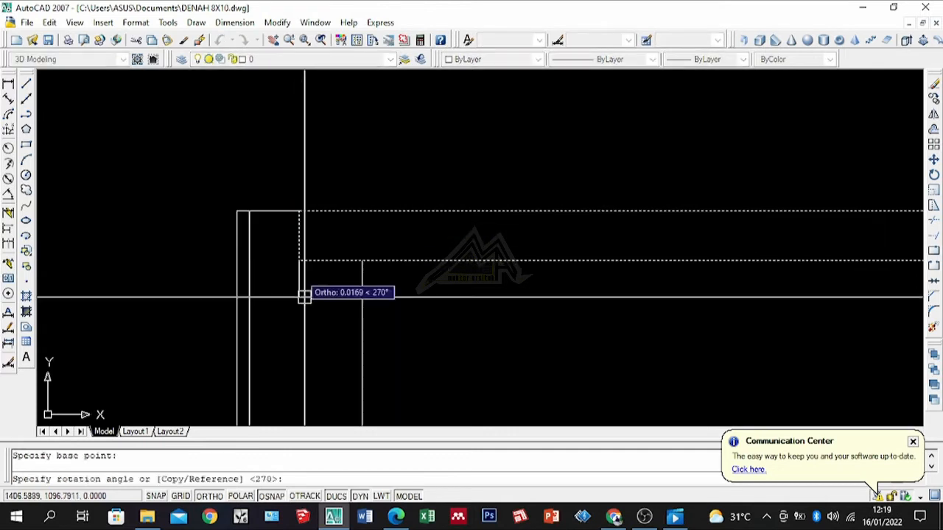
click(329, 121)
scroll(288, 179, down, 6)
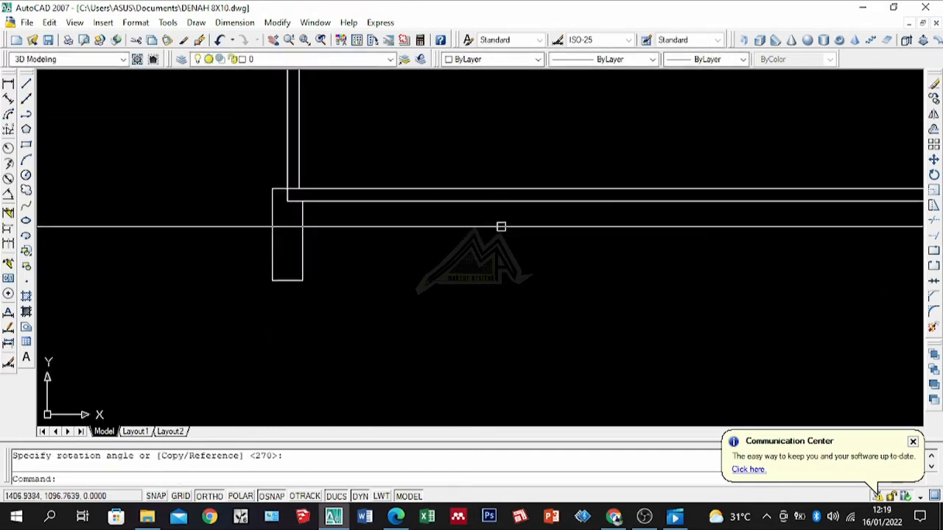
Try deleting the full-width rectangle spanning the two jambs.
scroll(376, 232, down, 4)
scroll(539, 193, up, 2)
click(558, 193)
click(433, 279)
key(Delete)
scroll(461, 282, down, 5)
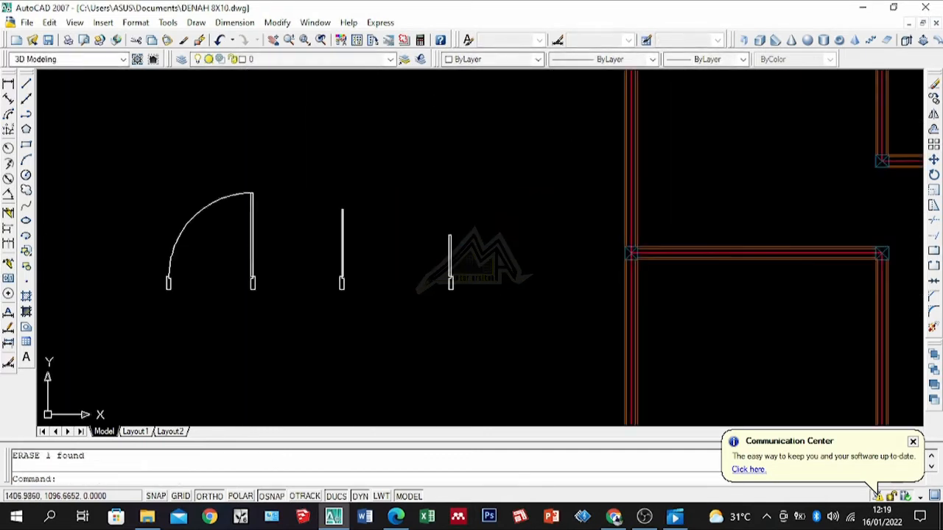
Undo the deletion of the full-width rectangle and the rotation of the larger leaf.
scroll(461, 282, up, 3)
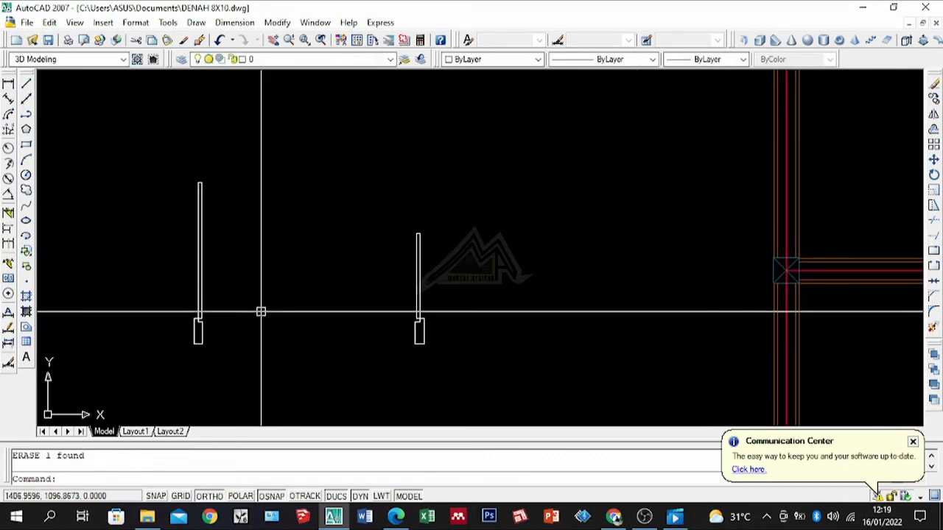
key(ctrl+z)
key(ctrl+z)
Draw a short vertical line along the larger leaf's right end, from its lower corner to its upper corner, marking the leaf division.
scroll(258, 279, down, 6)
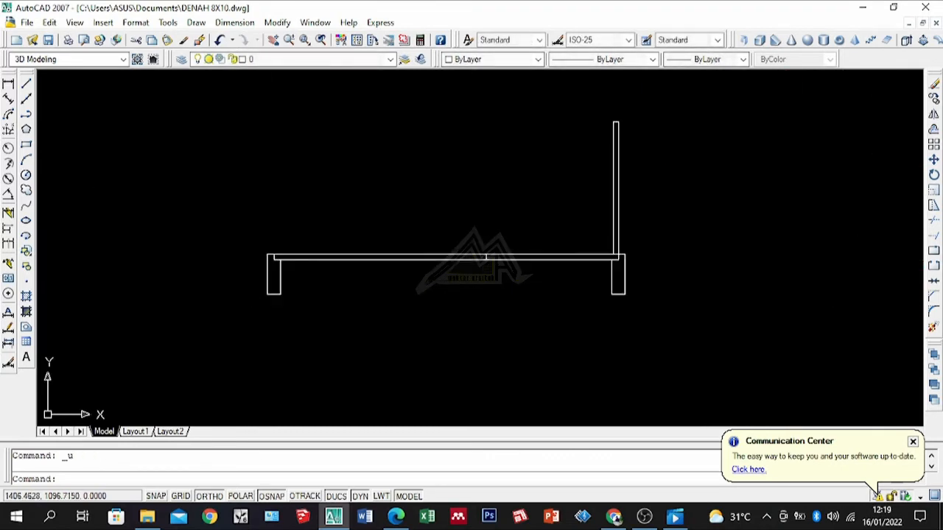
scroll(398, 295, up, 6)
scroll(398, 270, up, 2)
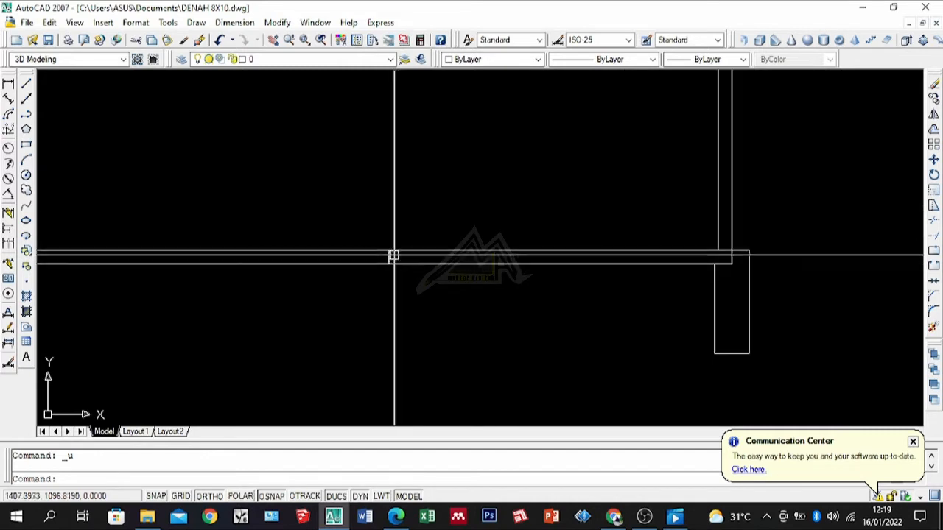
click(390, 254)
scroll(406, 272, up, 5)
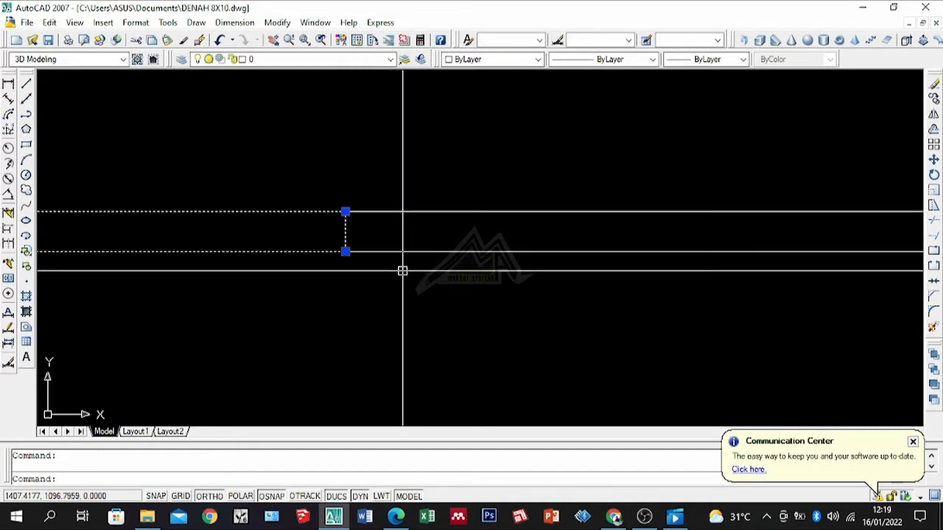
text(l)
key(Return)
click(346, 251)
scroll(347, 245, up, 4)
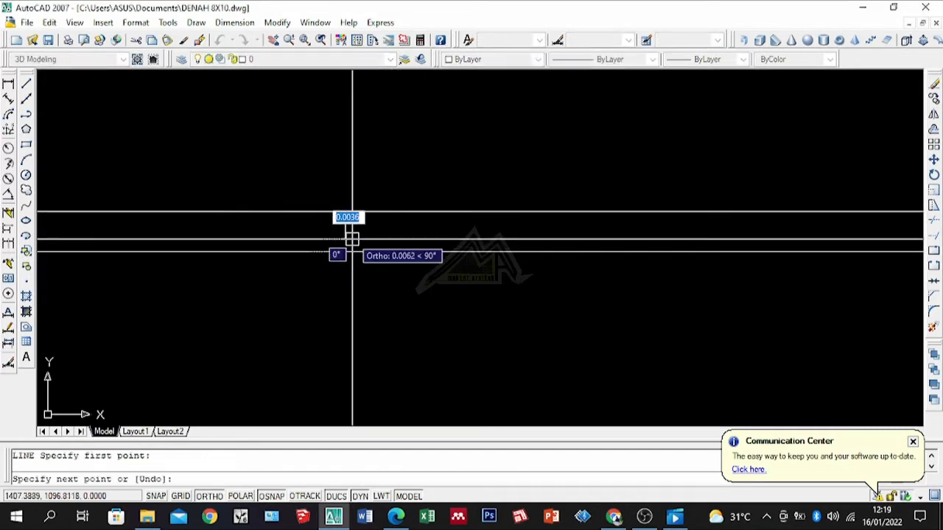
click(345, 212)
scroll(269, 267, down, 3)
key(Return)
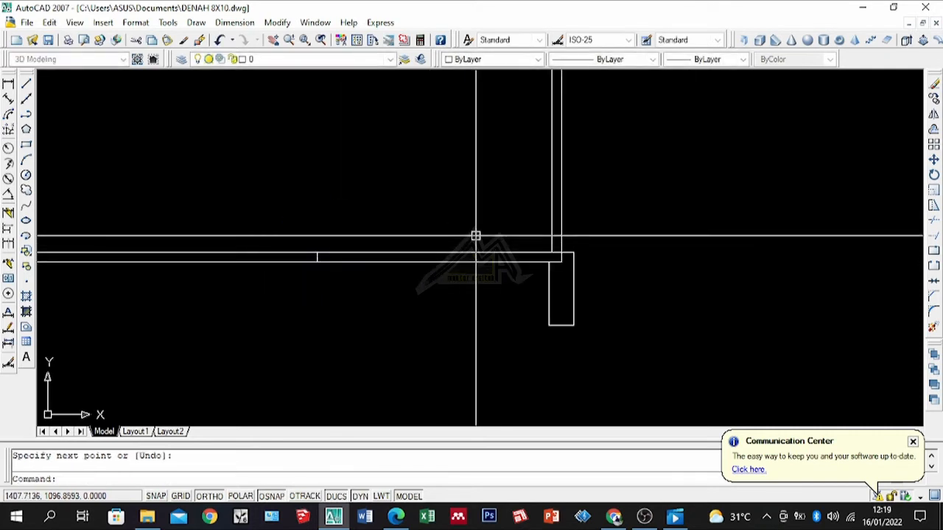
Erase the full-width rectangle between the jambs, keeping the larger leaf rectangle.
click(475, 236)
click(453, 289)
text(e)
key(Return)
Rotate the larger leaf rectangle upright about its upper left corner at the left jamb.
scroll(400, 272, down, 1)
scroll(303, 267, up, 1)
click(310, 260)
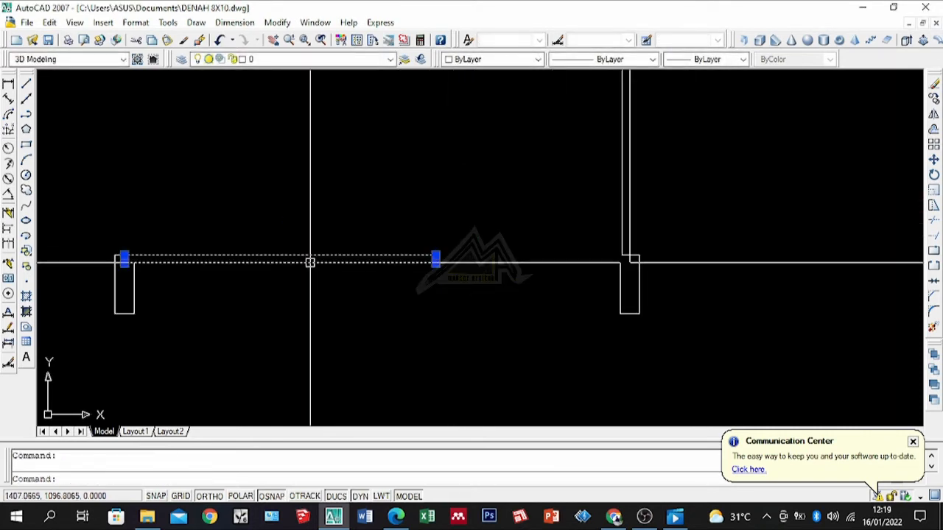
scroll(42, 249, up, 2)
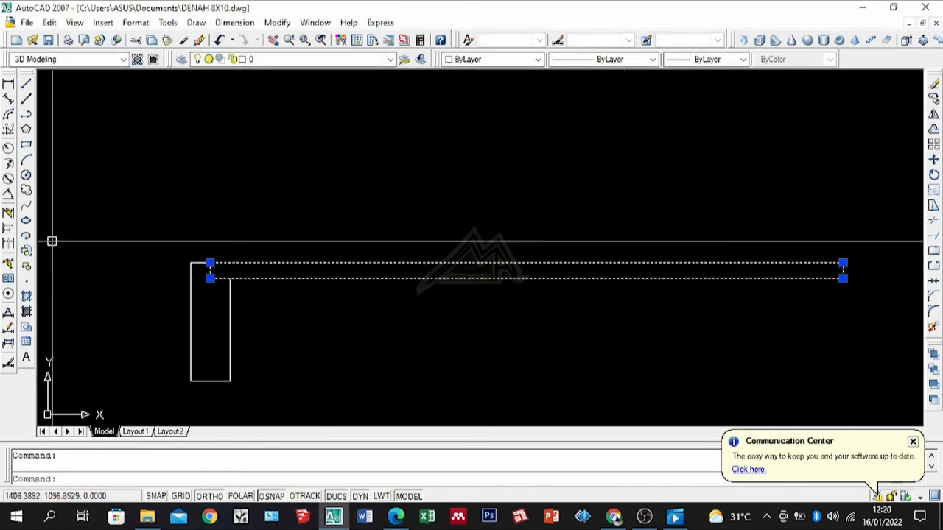
key(Return)
scroll(223, 288, up, 2)
scroll(138, 222, up, 1)
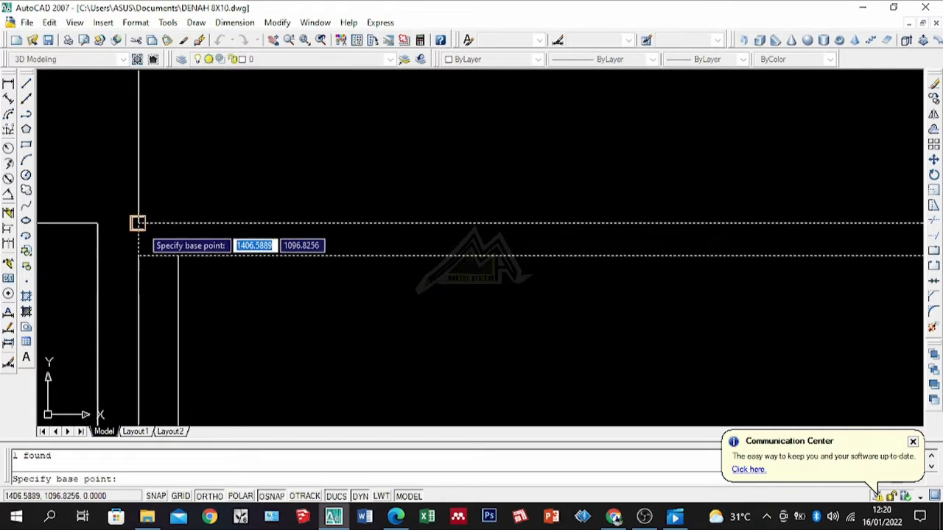
click(143, 152)
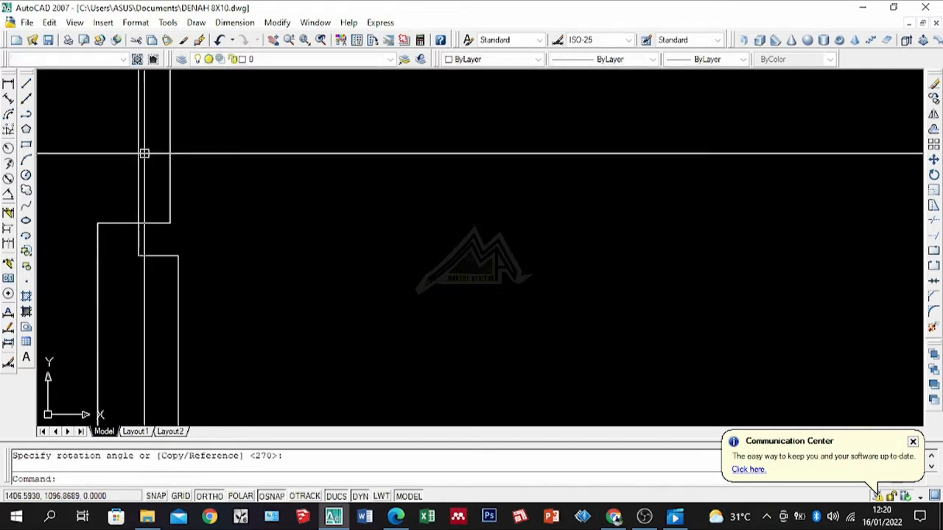
Draw the smaller leaf's swing arc from the leaf division mark up to the top end of the upright leaf at the right jamb.
scroll(288, 258, down, 2)
scroll(430, 252, down, 1)
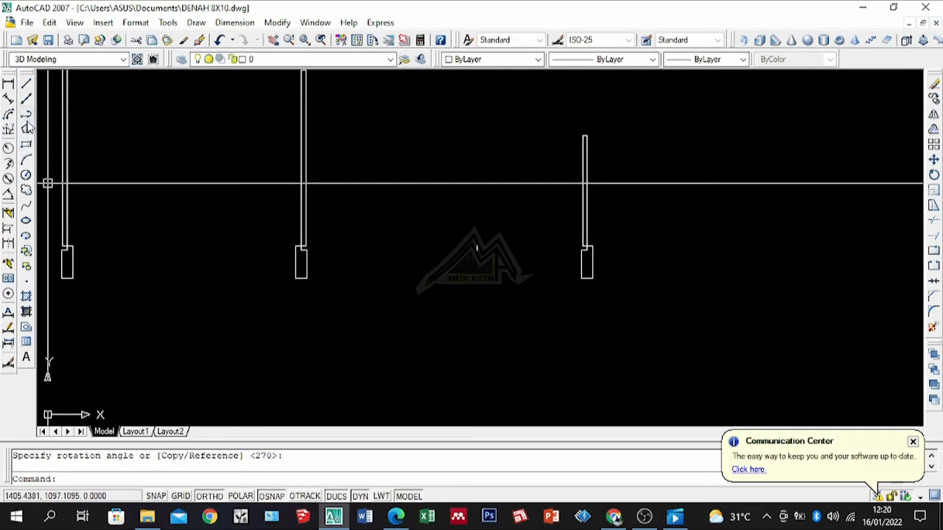
click(25, 160)
scroll(476, 236, up, 5)
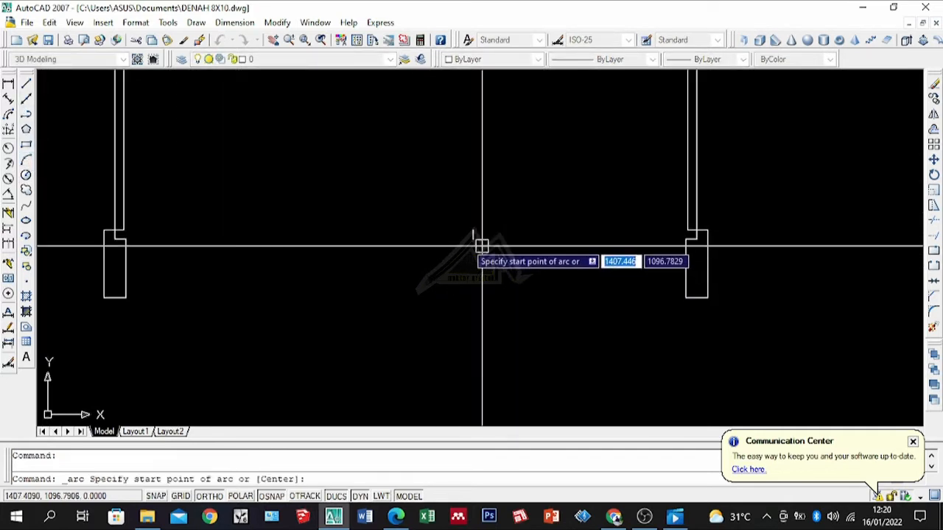
click(476, 221)
scroll(526, 258, down, 3)
scroll(461, 227, up, 5)
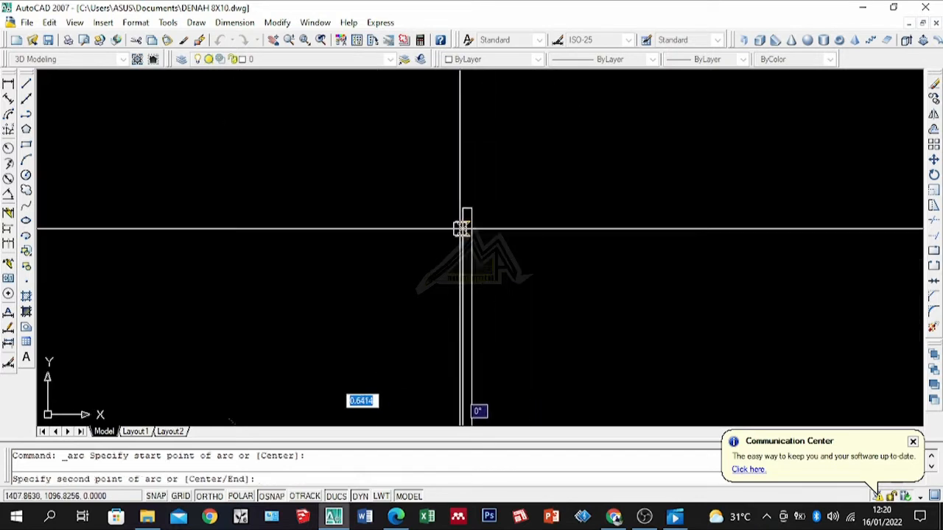
click(454, 196)
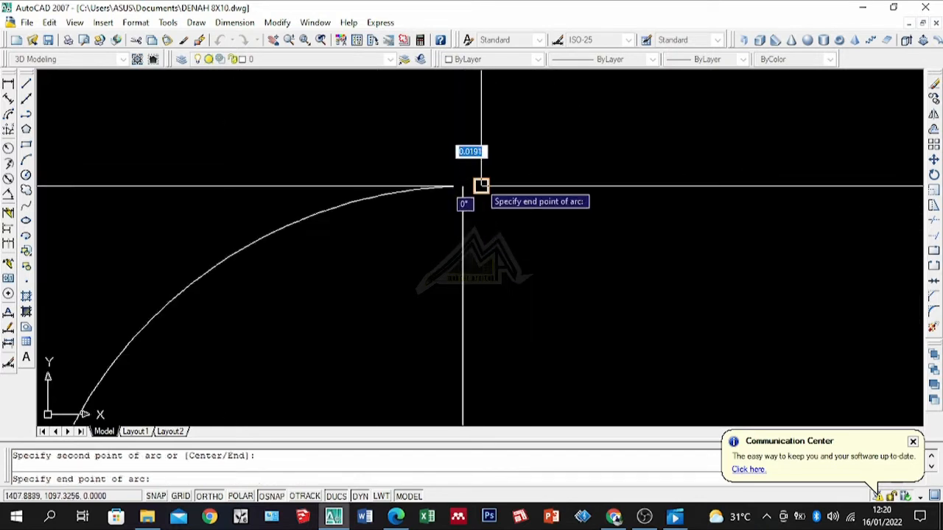
scroll(481, 186, down, 2)
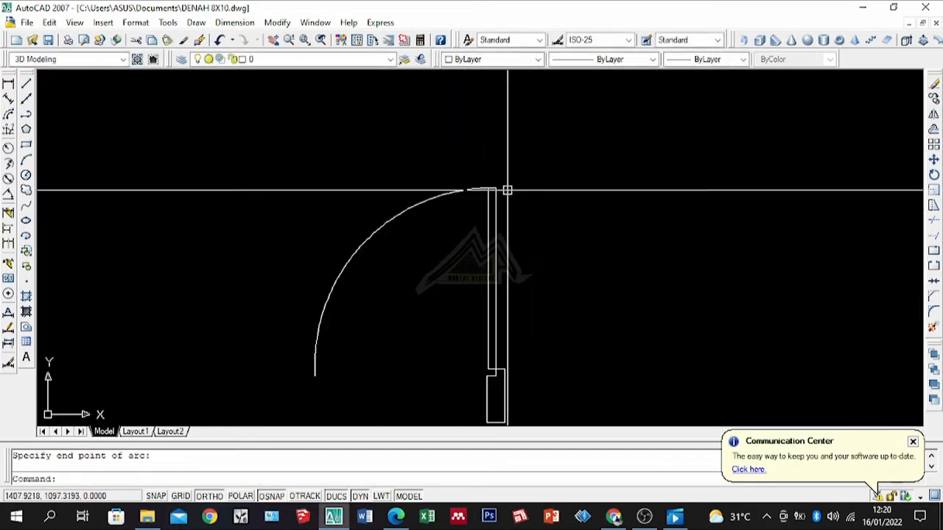
click(486, 189)
Draw the larger leaf's swing arc from the leaf division mark up to the top end of the upright leaf at the left jamb.
key(Return)
scroll(267, 373, up, 2)
click(357, 359)
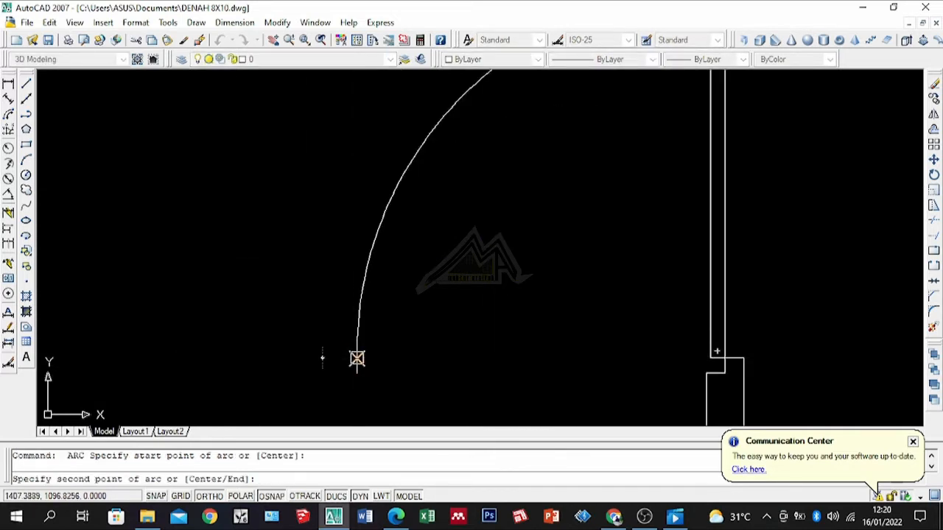
scroll(423, 366, down, 3)
scroll(322, 226, up, 4)
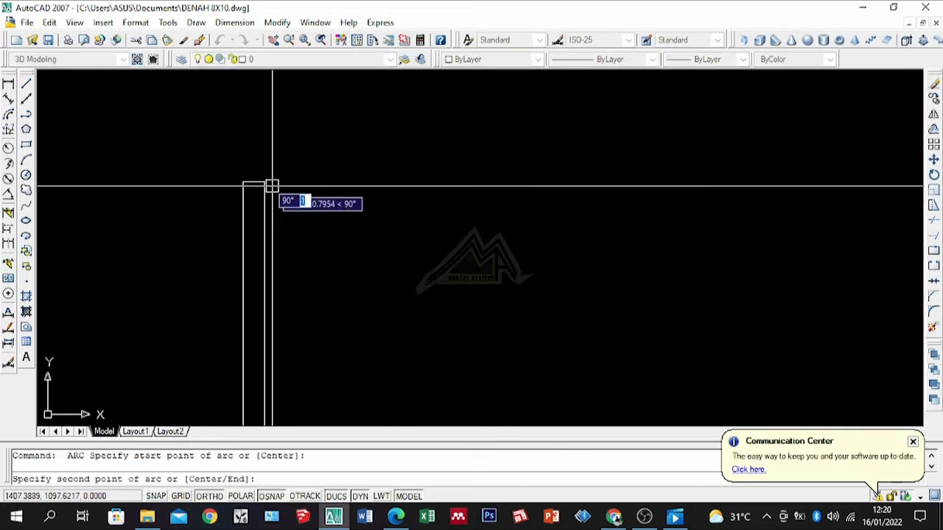
click(244, 196)
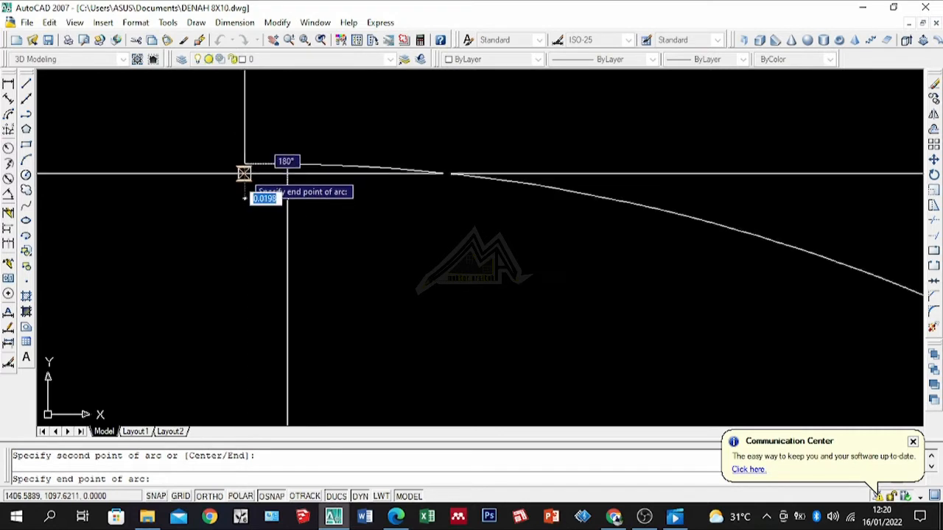
scroll(244, 163, down, 3)
click(418, 249)
key(Escape)
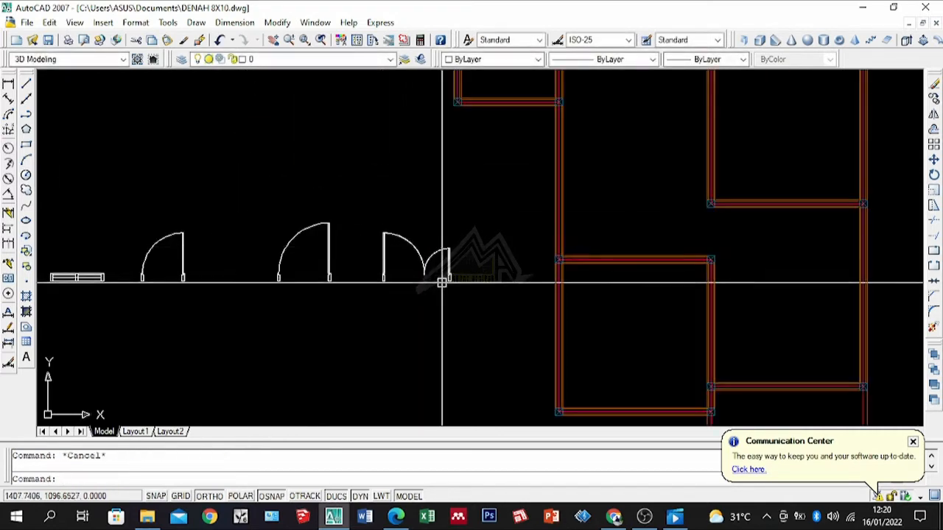
scroll(443, 283, up, 2)
key(space)
scroll(477, 225, down, 2)
key(space)
key(Escape)
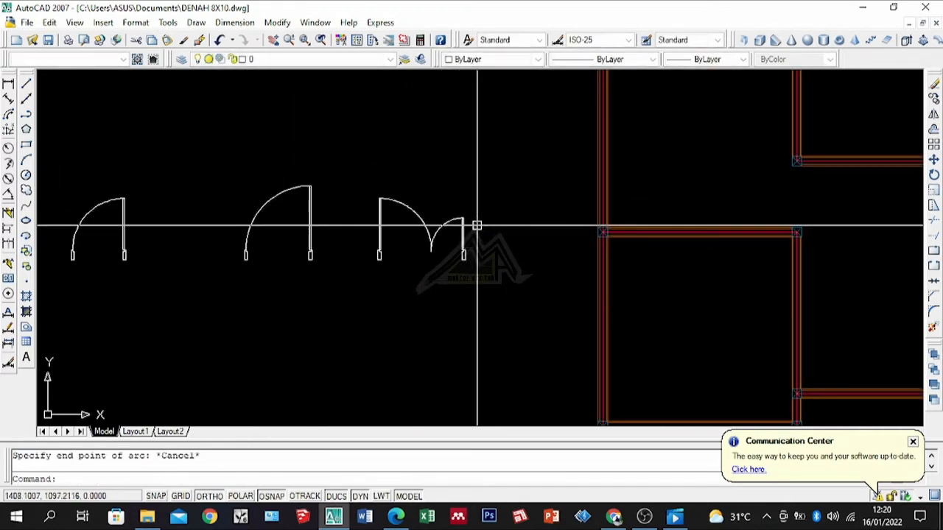
Convert the whole unequal double-leaf door, with its jambs, leaves and arcs, into a block named RFREF.
click(504, 196)
click(350, 322)
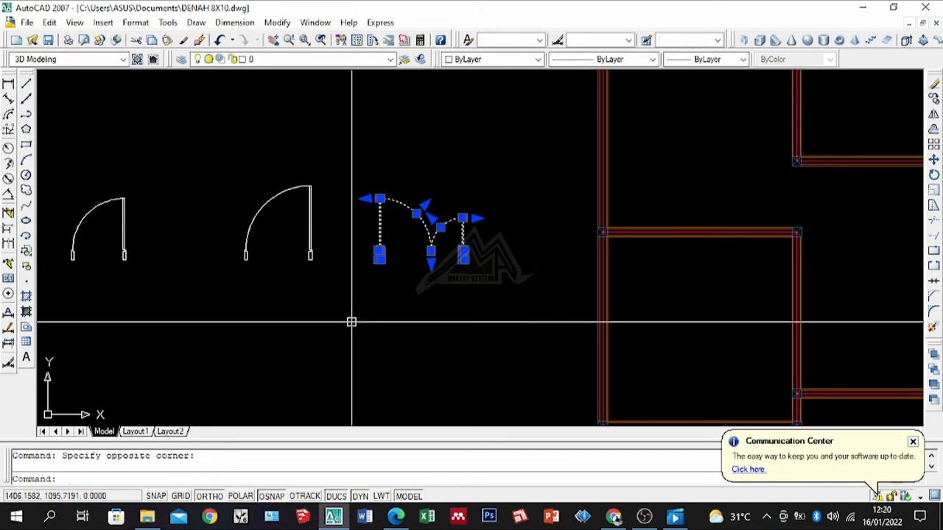
text(b)
key(space)
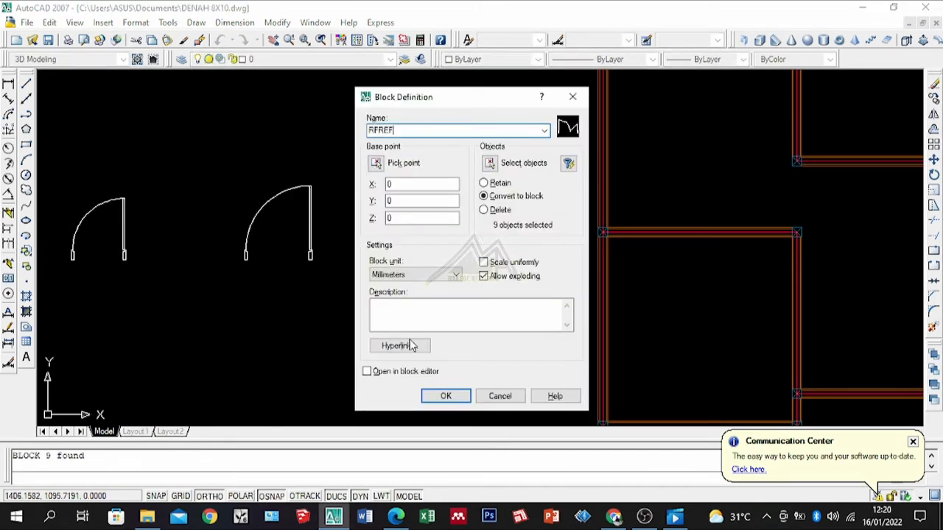
click(447, 396)
Move the wider single-leaf door block by its right jamb's lower right corner onto the upper left corner of the front room's upper right column.
scroll(481, 263, down, 3)
scroll(481, 264, up, 3)
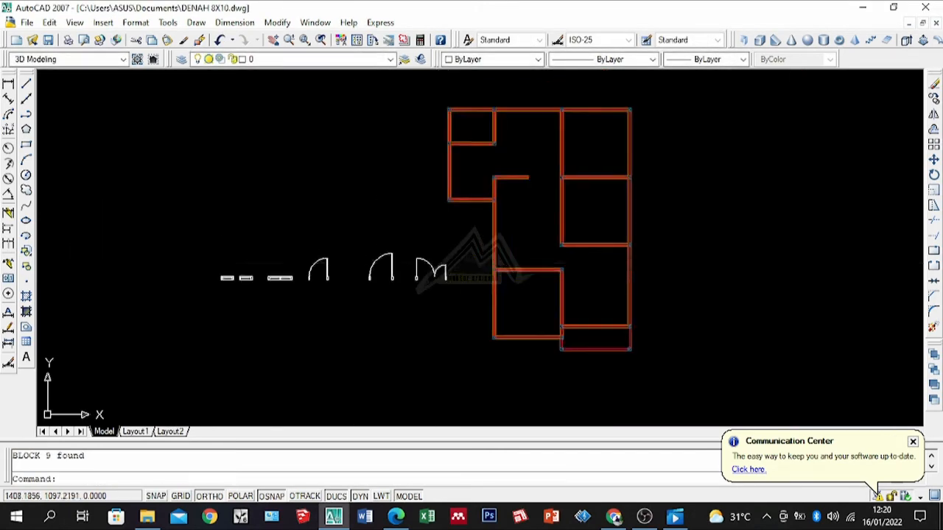
scroll(365, 256, up, 4)
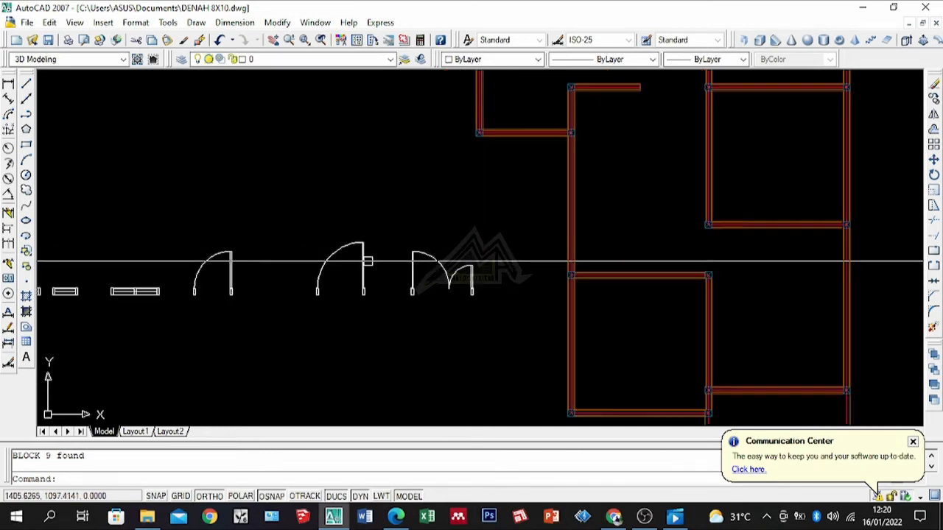
scroll(404, 202, down, 4)
scroll(386, 233, up, 3)
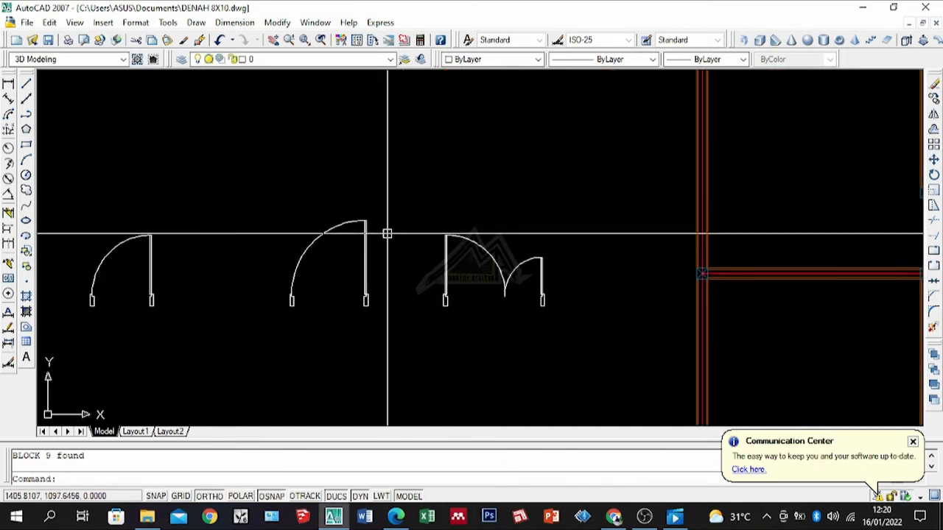
click(406, 187)
click(217, 360)
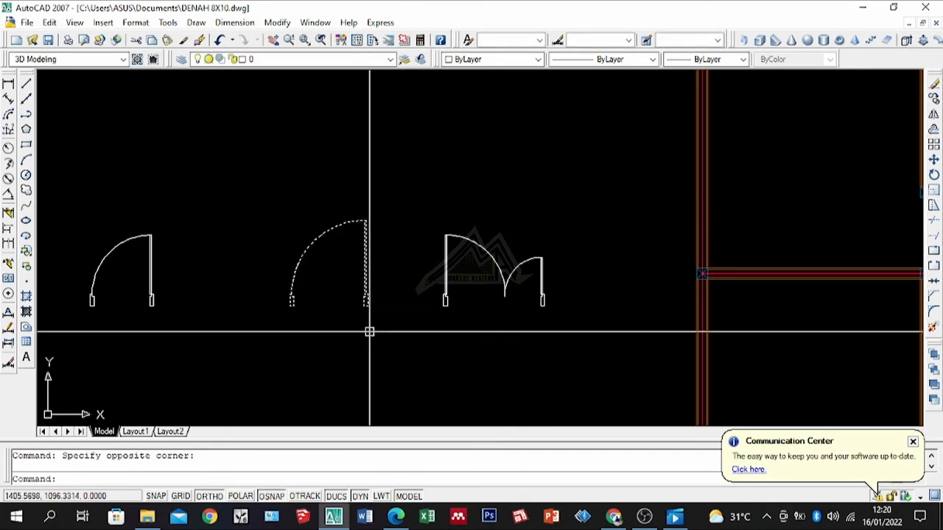
scroll(379, 324, down, 4)
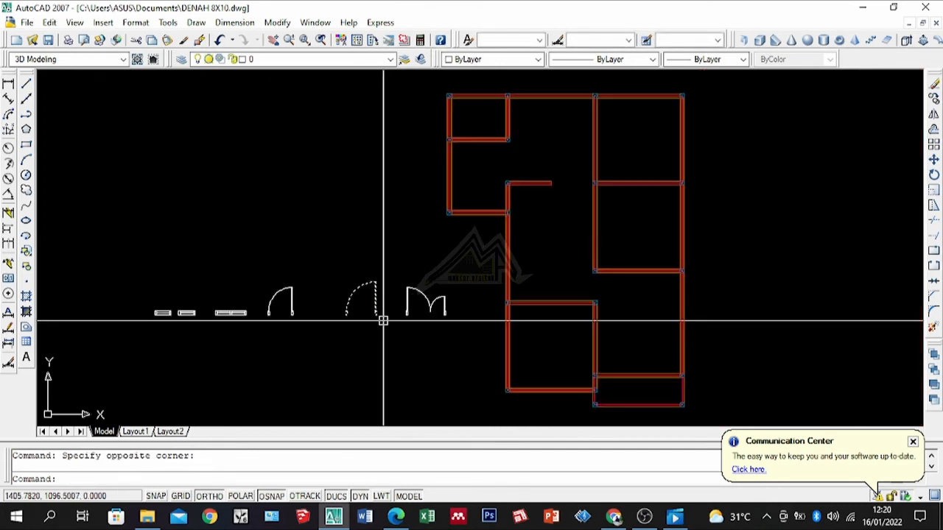
scroll(383, 321, up, 5)
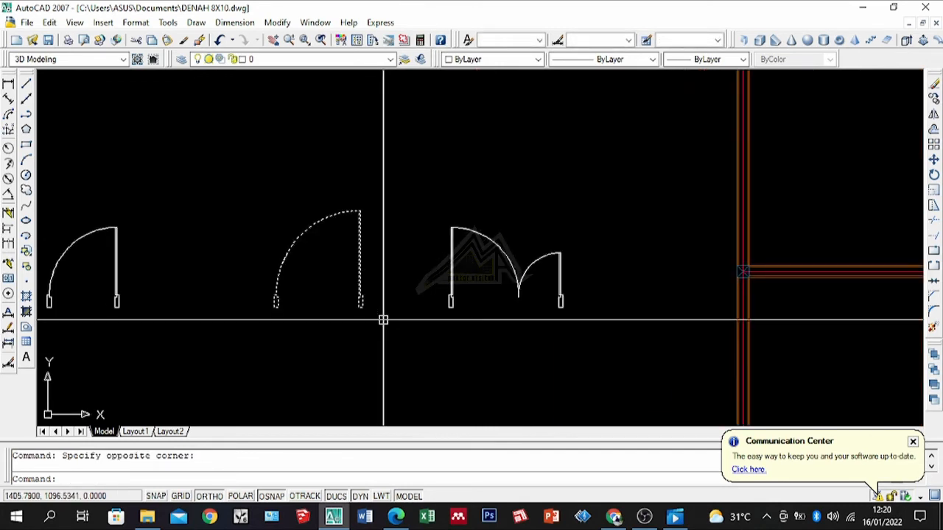
text(m)
key(Return)
scroll(363, 304, up, 5)
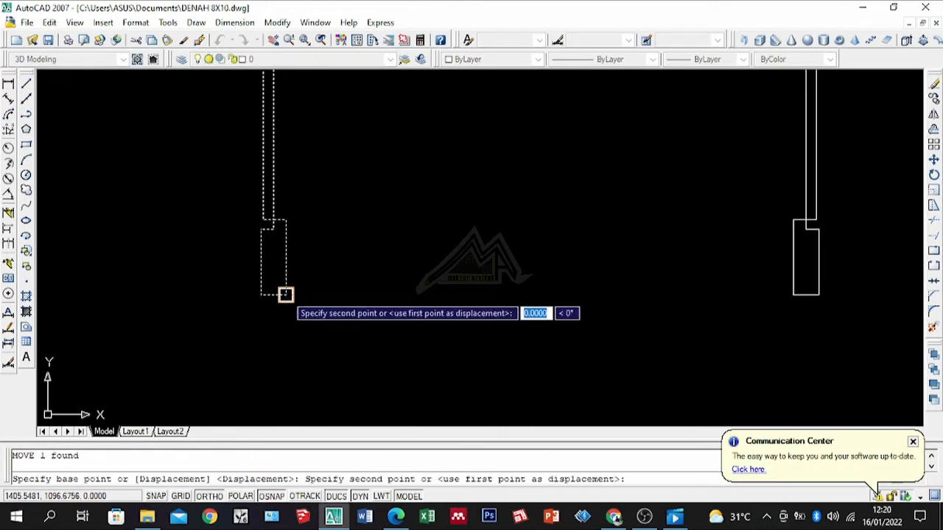
scroll(285, 294, down, 5)
scroll(509, 259, up, 5)
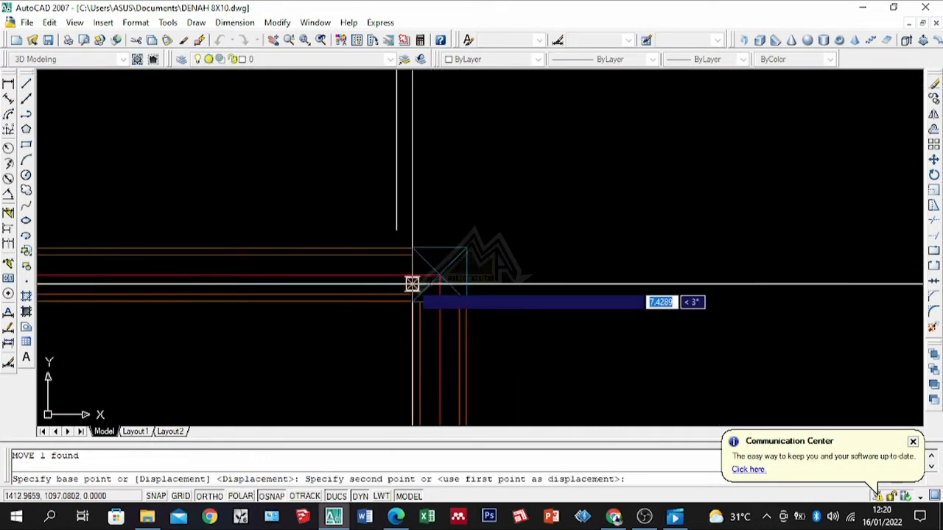
click(411, 213)
scroll(362, 313, down, 6)
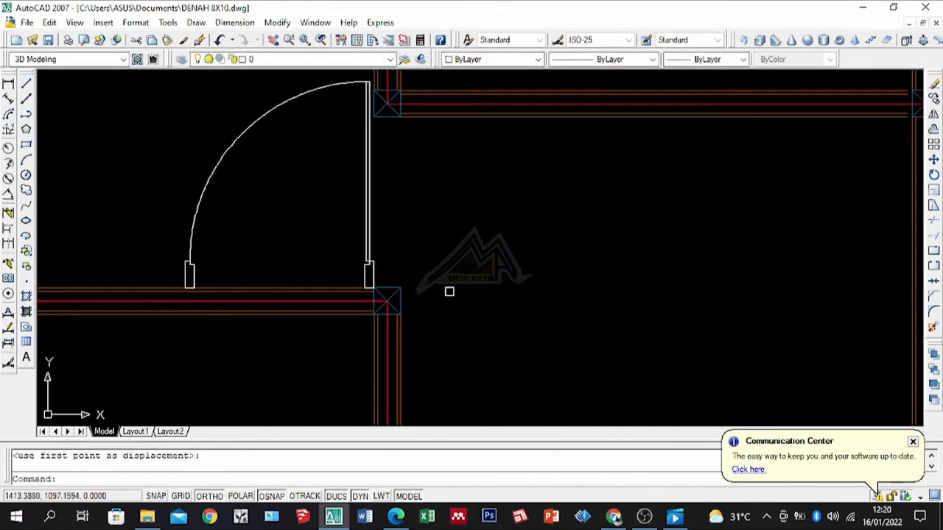
Rotate the placed single-leaf door block 180° about the column's upper left corner.
click(448, 291)
scroll(361, 246, up, 3)
click(337, 250)
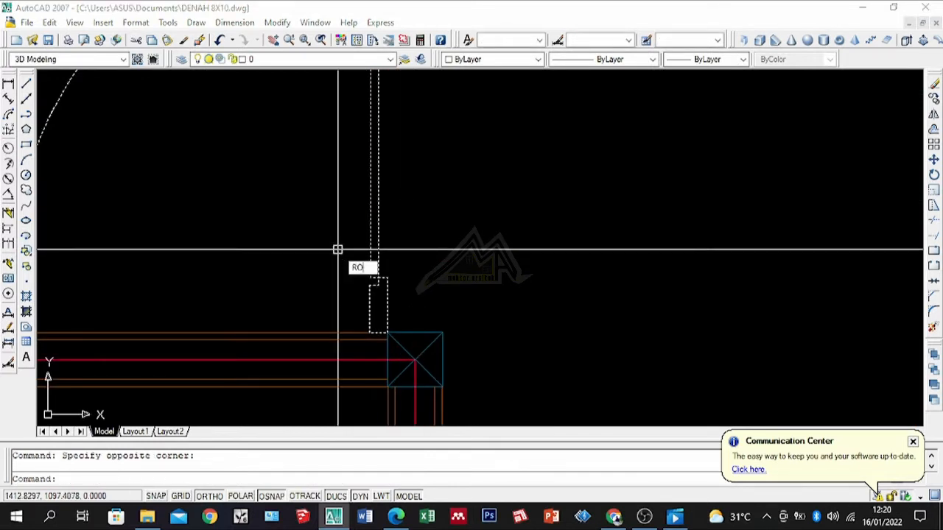
text(RO)
key(Return)
scroll(413, 353, up, 2)
click(387, 333)
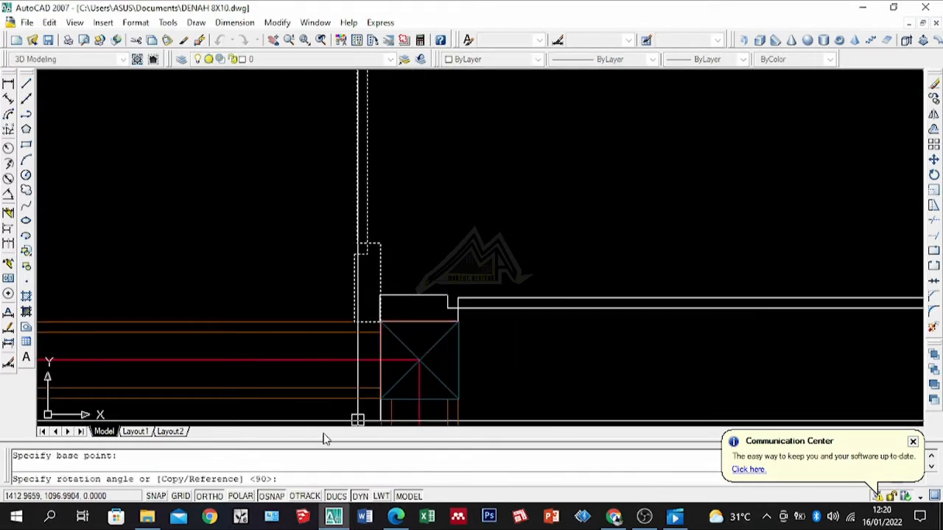
scroll(347, 341, down, 3)
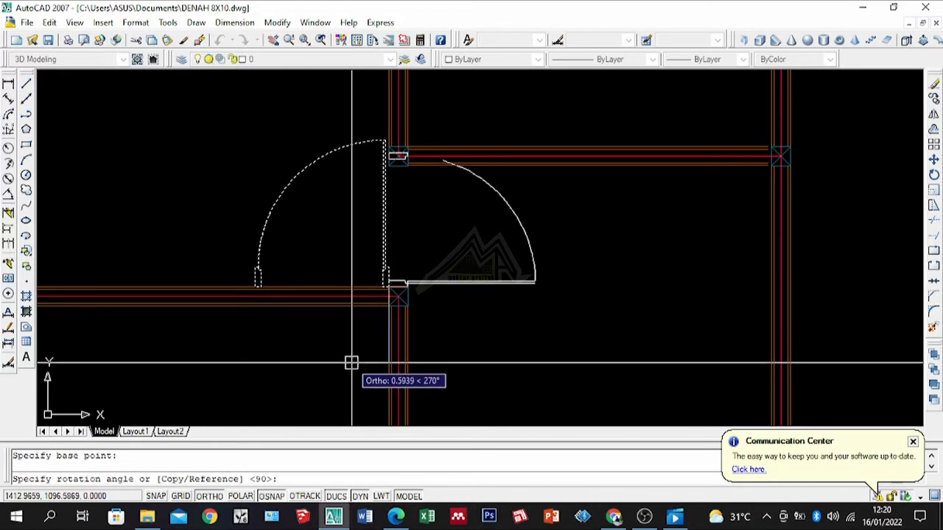
click(250, 345)
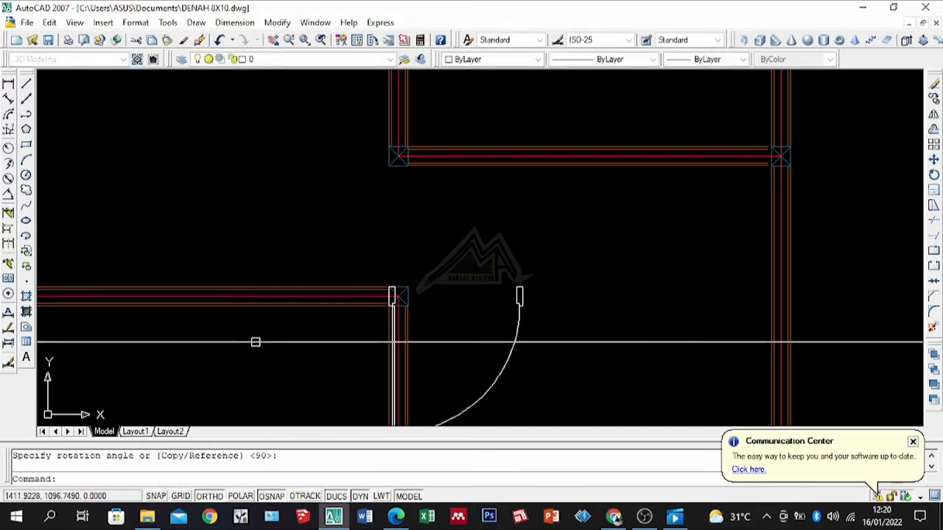
Rotate the placed door block another 180° about the column's upper left corner, and undo that rotation.
scroll(528, 308, down, 3)
scroll(529, 308, up, 3)
click(458, 262)
scroll(347, 315, up, 3)
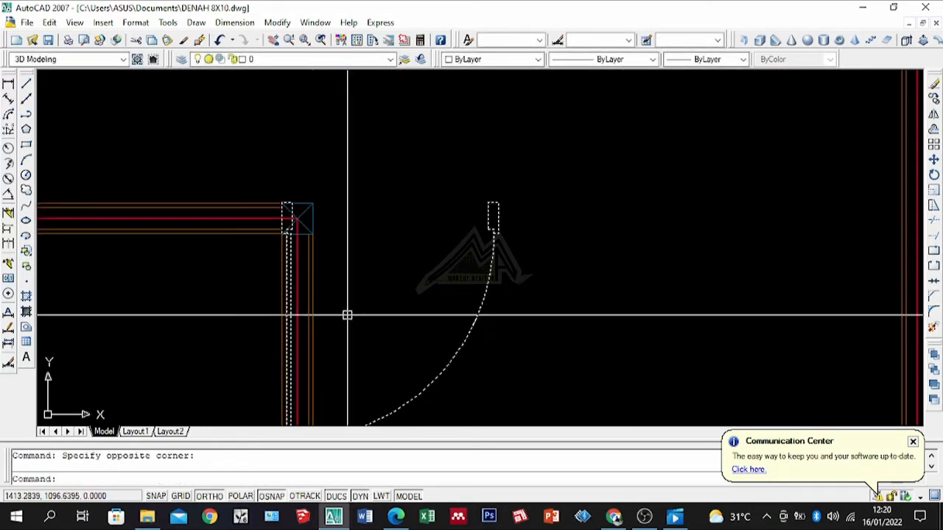
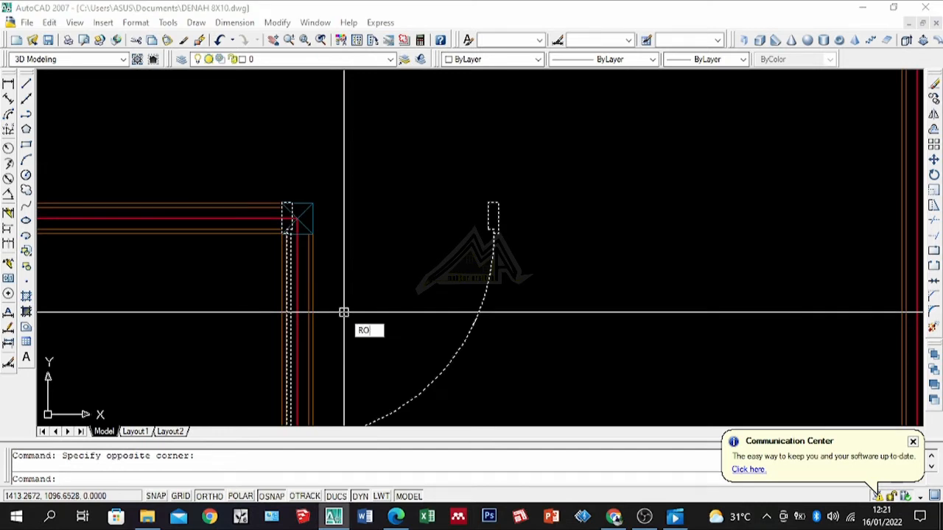
key(Return)
scroll(337, 311, down, 2)
scroll(282, 202, up, 5)
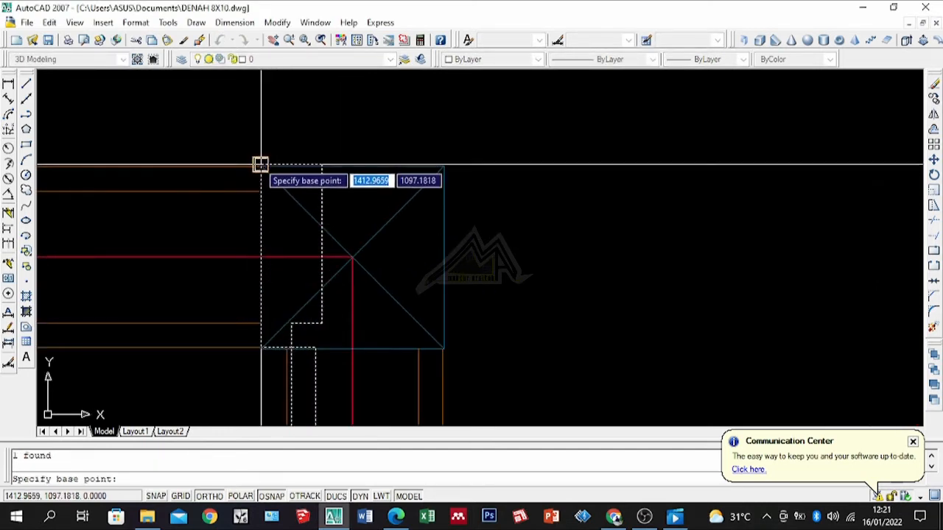
click(260, 164)
scroll(305, 341, down, 3)
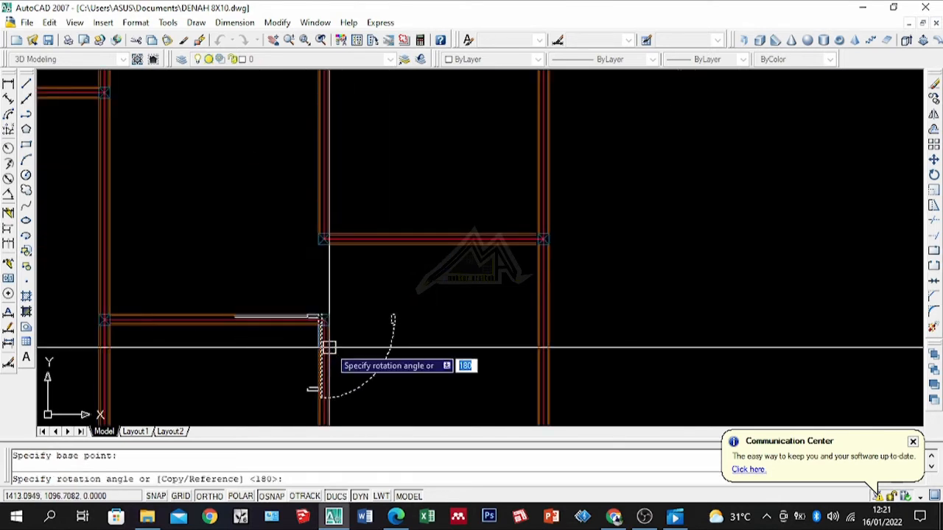
key(Return)
scroll(329, 325, up, 2)
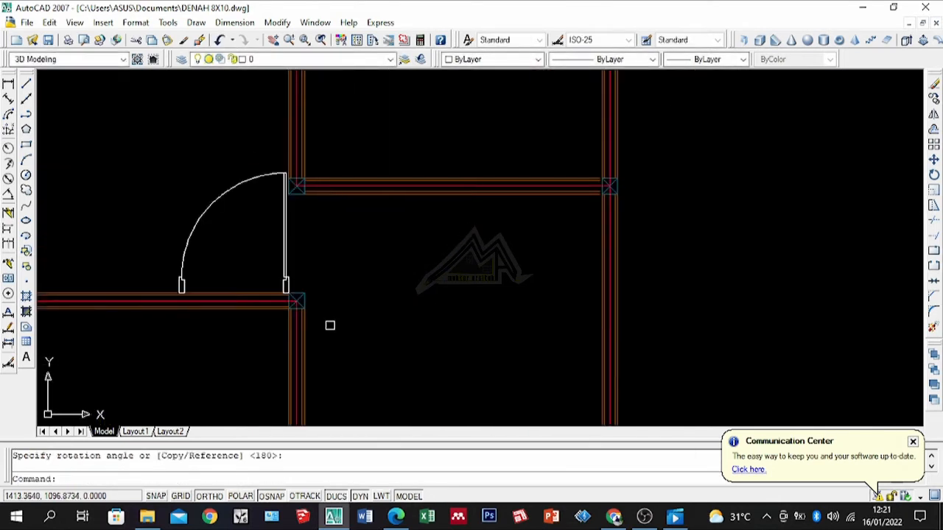
key(ctrl+z)
Mirror the door block across a vertical line through the column's upper left corner, keeping the original.
click(414, 320)
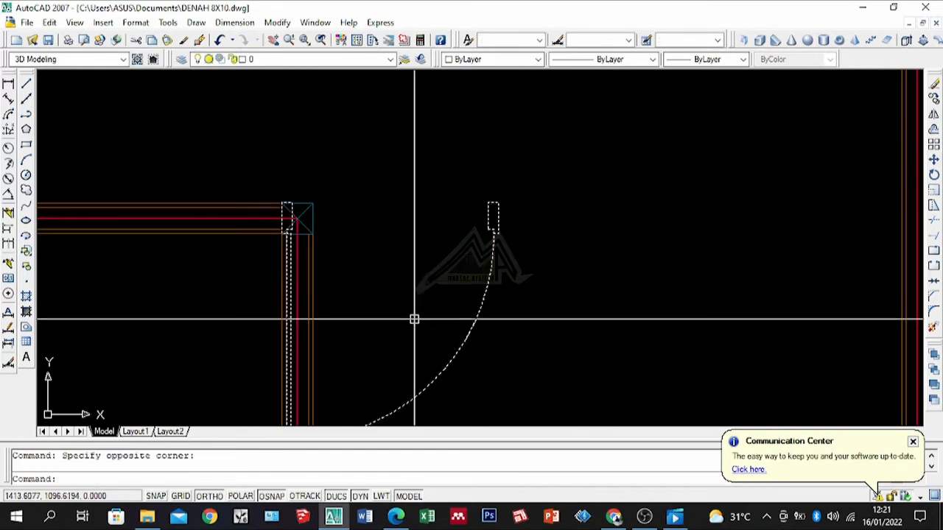
key(Return)
scroll(253, 194, up, 5)
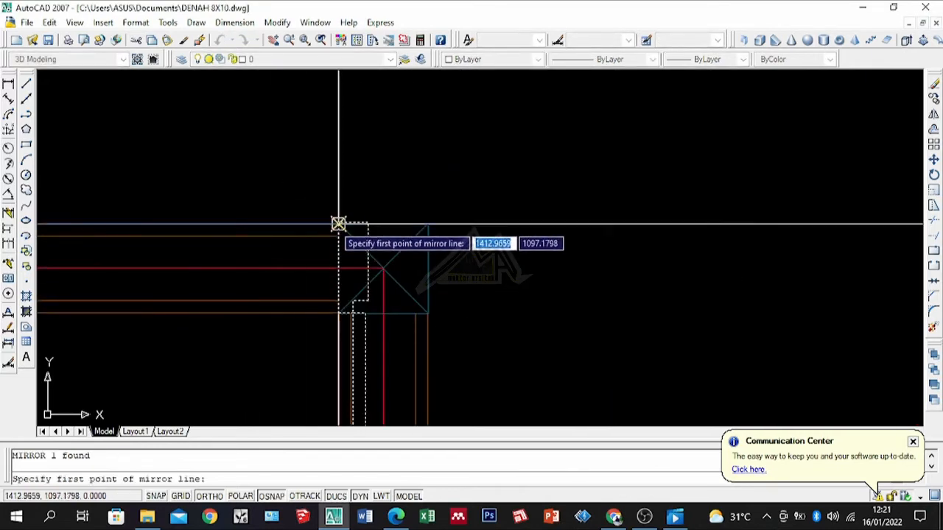
click(338, 224)
click(369, 141)
key(Return)
scroll(369, 147, down, 5)
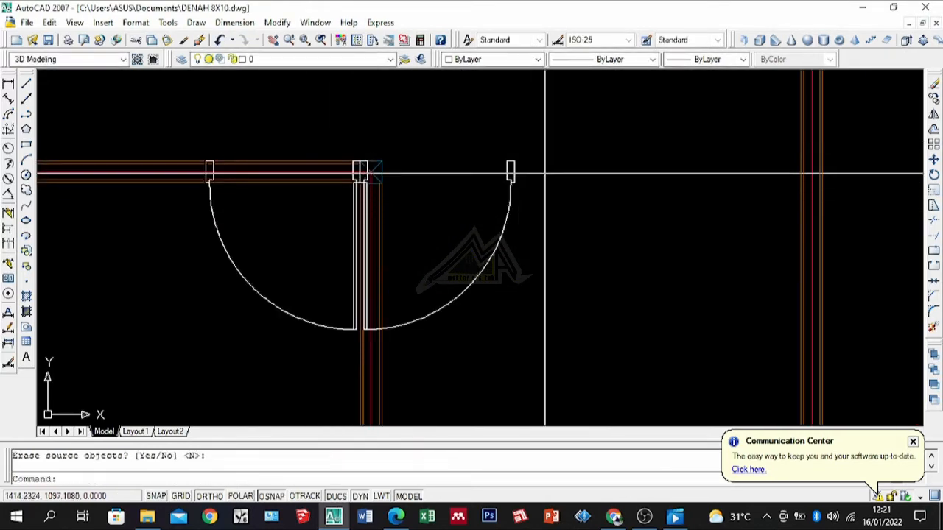
Rotate the mirrored single-leaf door copy 90° about the upper left corner of the front room's upper right column.
scroll(505, 277, down, 4)
scroll(499, 255, up, 3)
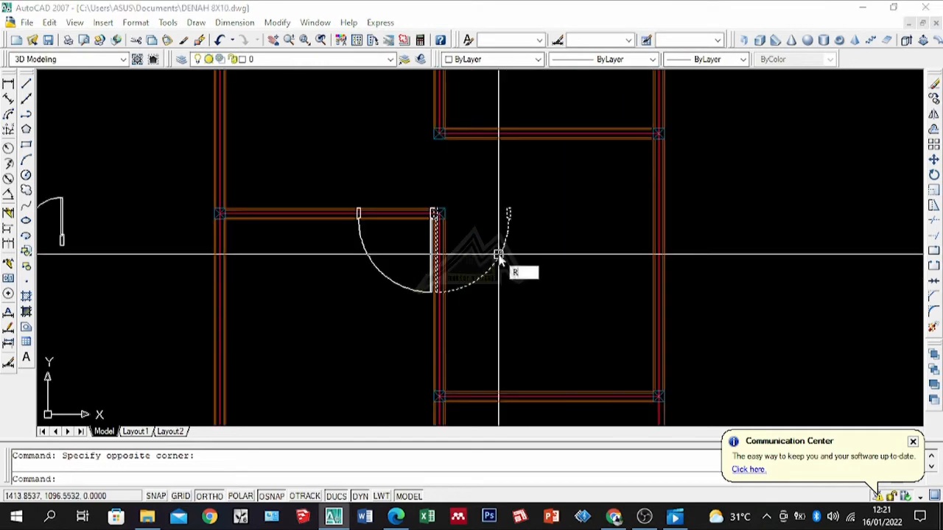
key(Return)
scroll(421, 194, up, 4)
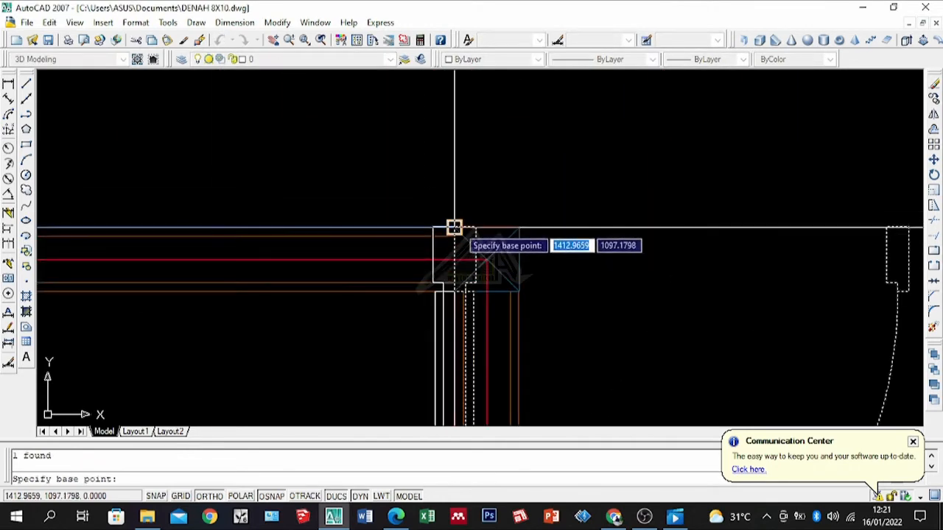
click(452, 226)
click(458, 135)
scroll(459, 285, down, 4)
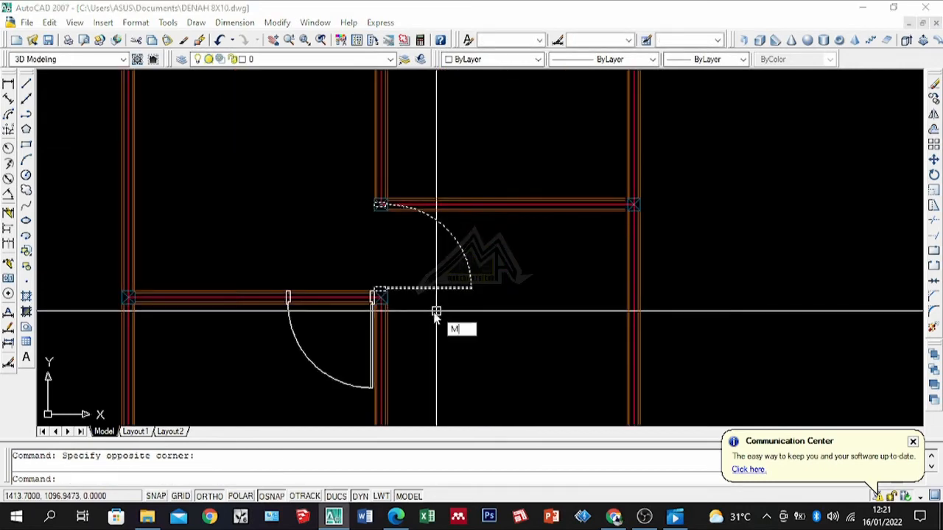
Move the rotated door up onto the column at the middle right room's lower left corner, placing its lower jamb at the column's upper left corner.
key(Return)
scroll(402, 277, up, 4)
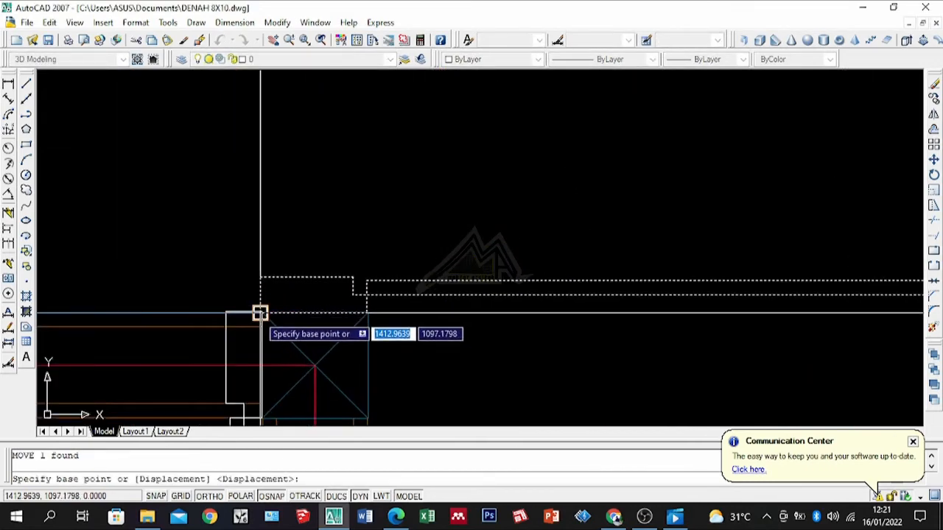
click(260, 313)
scroll(365, 343, down, 5)
scroll(343, 170, up, 5)
scroll(320, 301, down, 4)
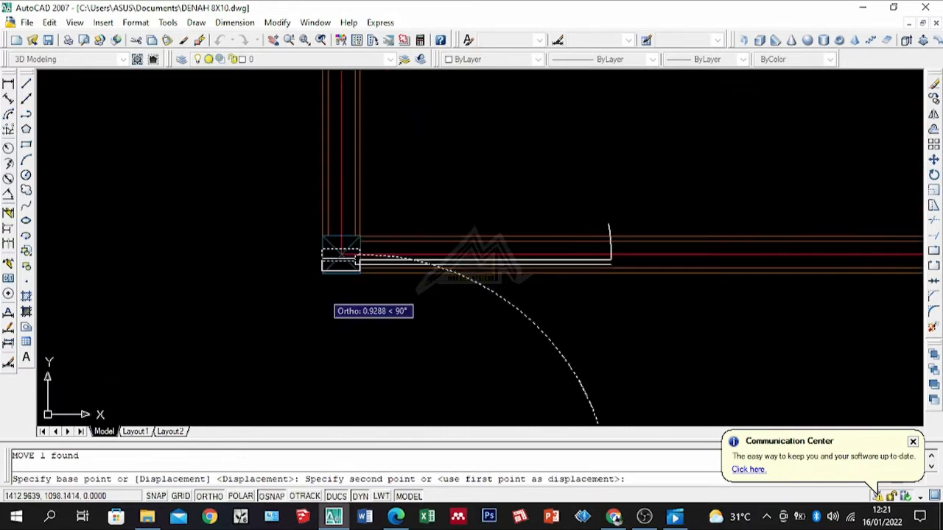
scroll(320, 222, up, 2)
click(323, 244)
scroll(451, 350, down, 5)
click(545, 246)
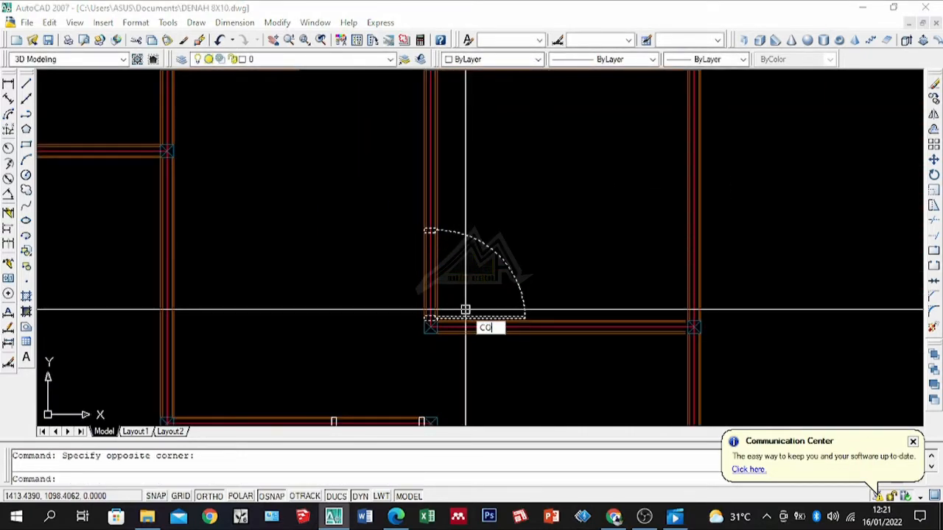
key(Return)
scroll(428, 331, up, 5)
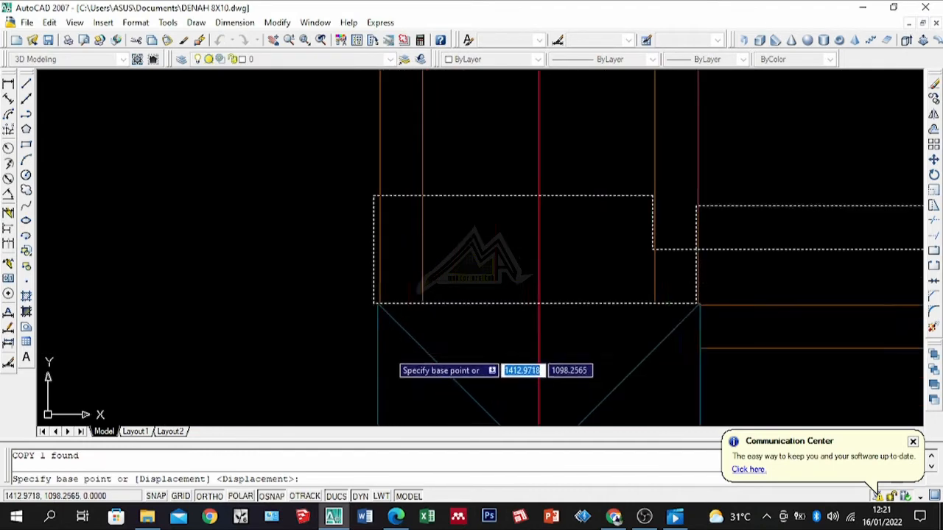
scroll(354, 270, up, 5)
key(Return)
key(Escape)
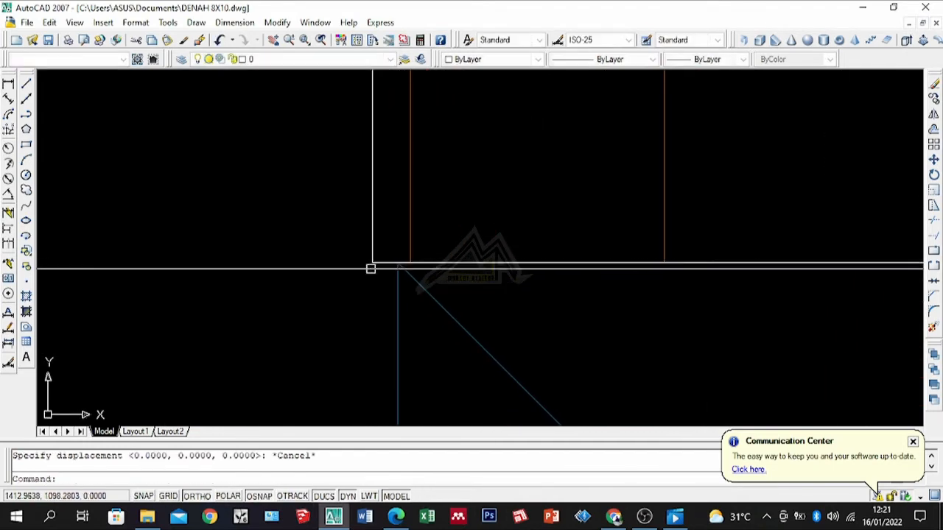
Move the middle right room's door so its lower jamb's lower left corner meets the column's upper left corner exactly.
click(379, 268)
text(M)
key(Return)
scroll(348, 268, up, 4)
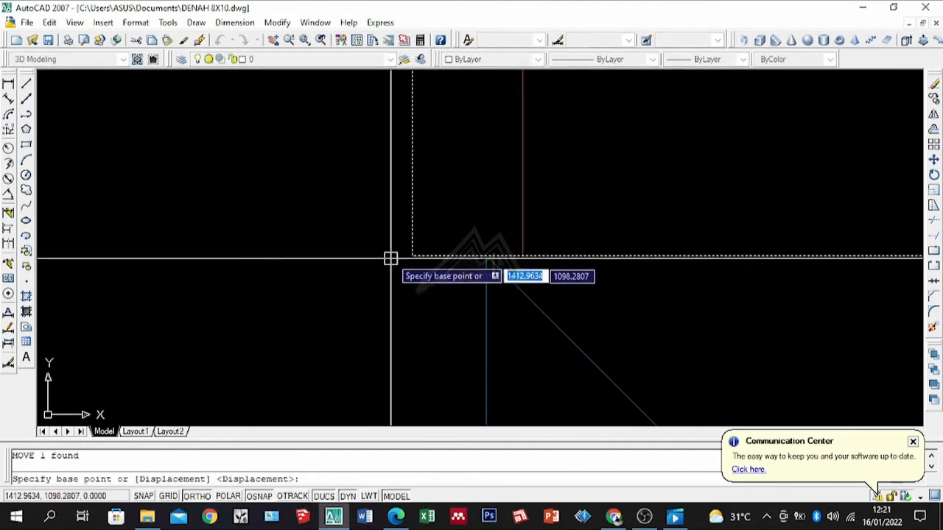
click(487, 257)
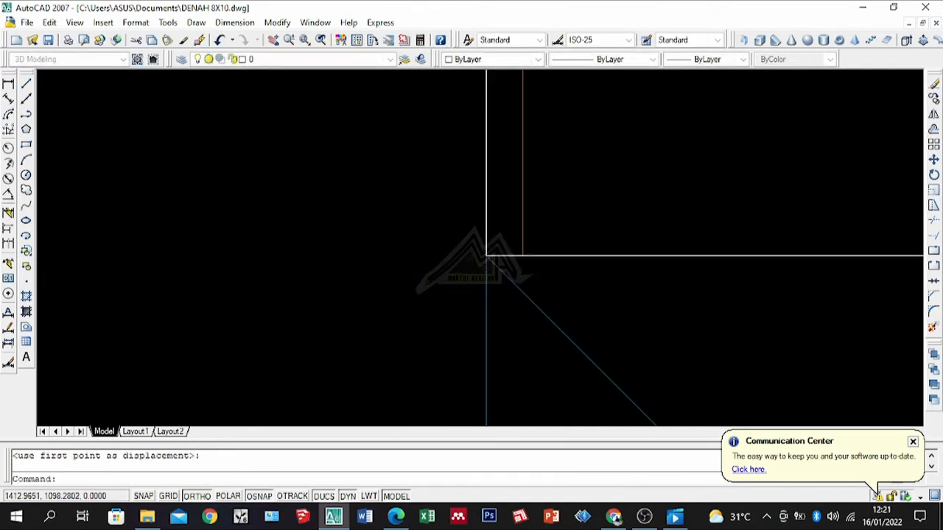
Move the front room's door so its right jamb's upper right corner meets the adjacent column's upper left corner exactly.
scroll(495, 253, down, 5)
scroll(513, 371, up, 6)
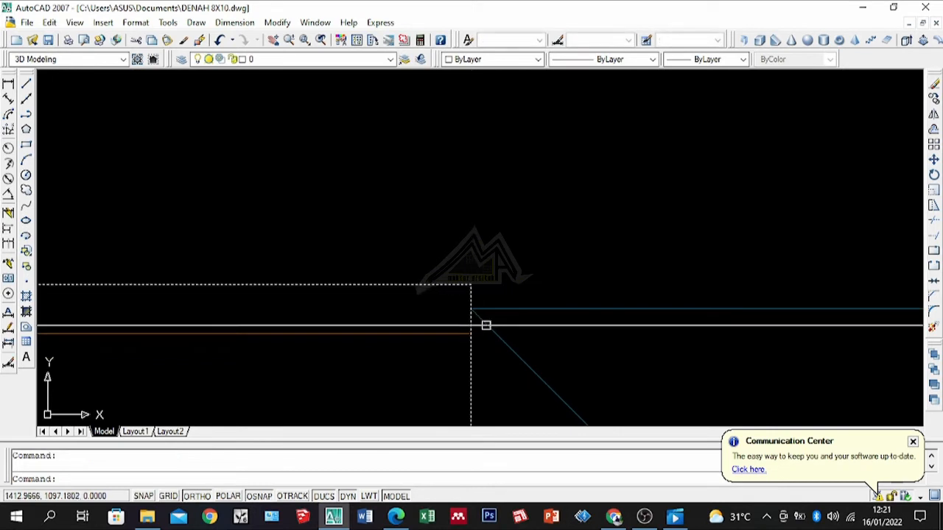
scroll(486, 325, up, 5)
text(m)
key(Return)
scroll(419, 332, down, 3)
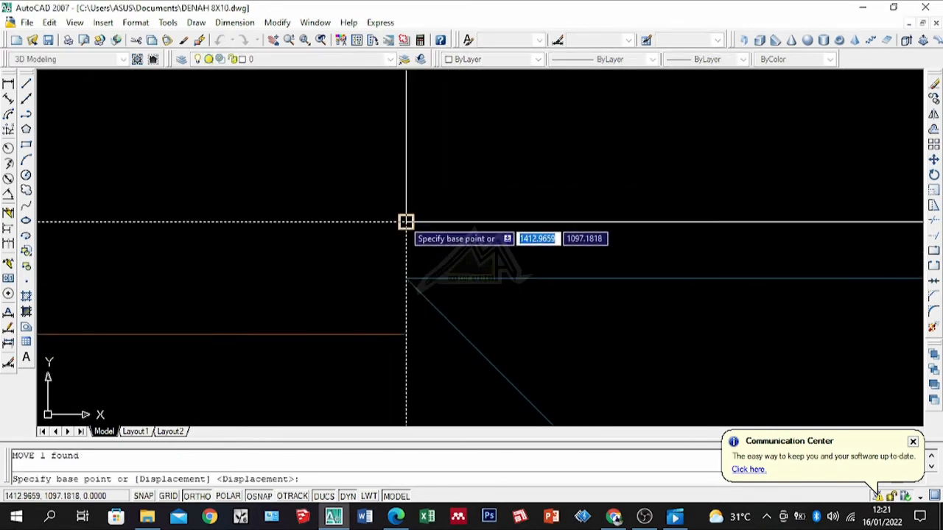
scroll(402, 281, down, 3)
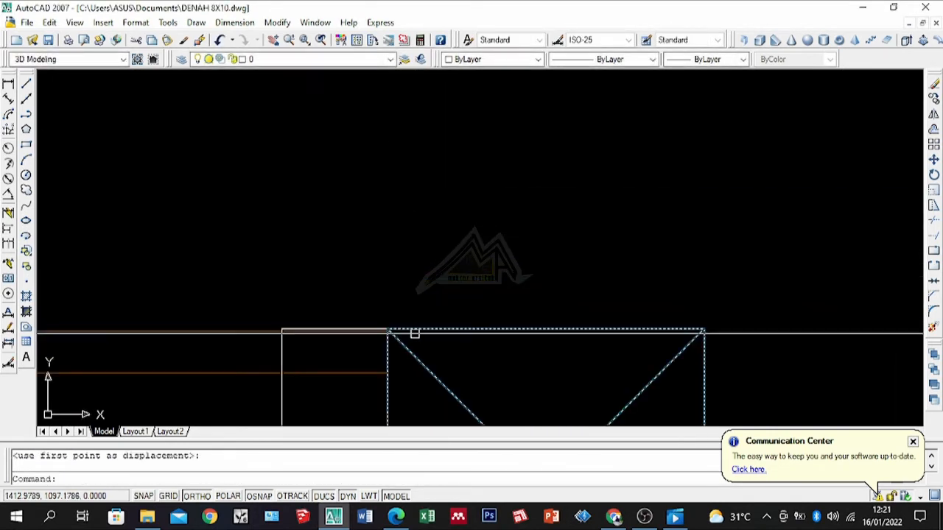
Copy the middle right room's door from its lower left corner to the upper left corner of the upper right room's lower left column.
scroll(483, 325, up, 4)
scroll(474, 336, down, 4)
scroll(523, 252, up, 3)
click(620, 150)
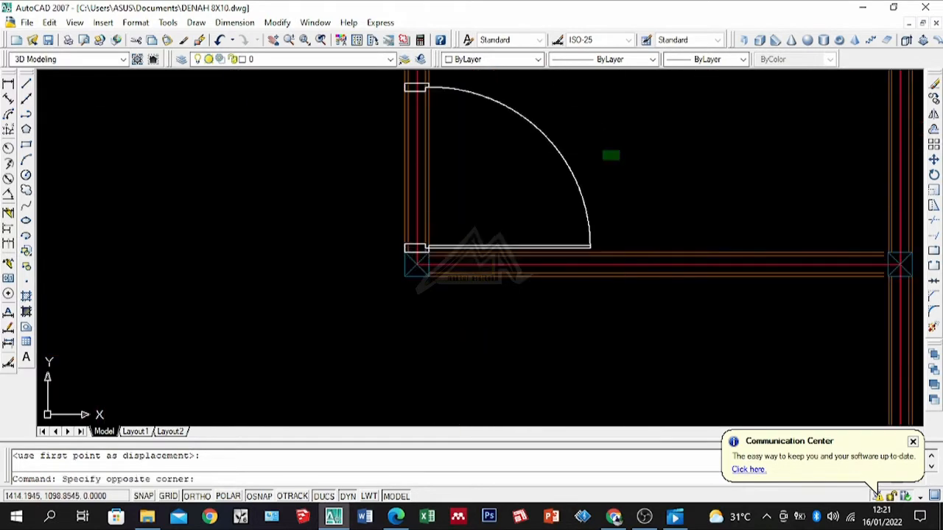
click(560, 181)
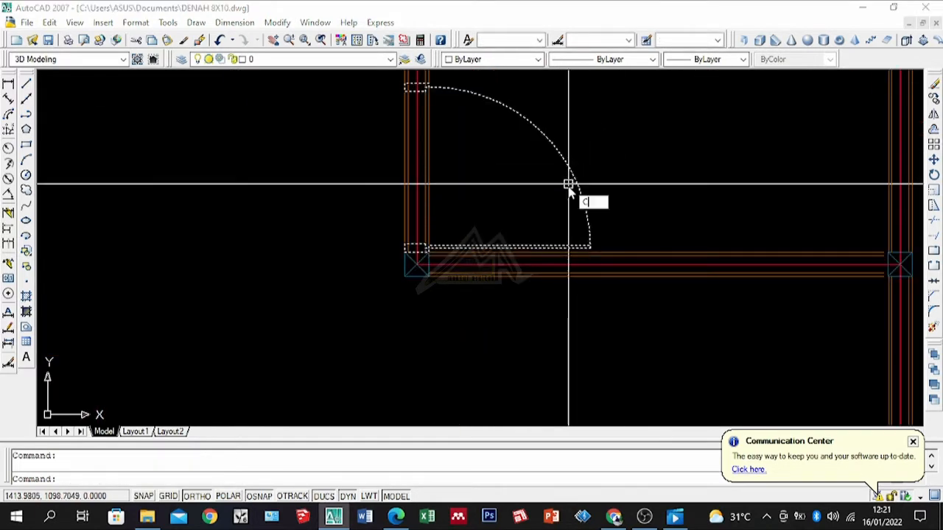
scroll(442, 263, up, 5)
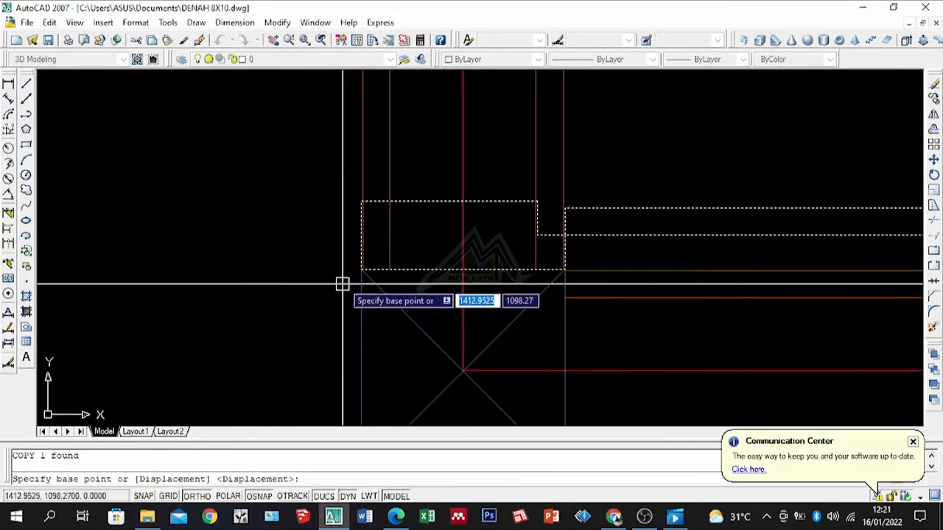
scroll(360, 287, up, 4)
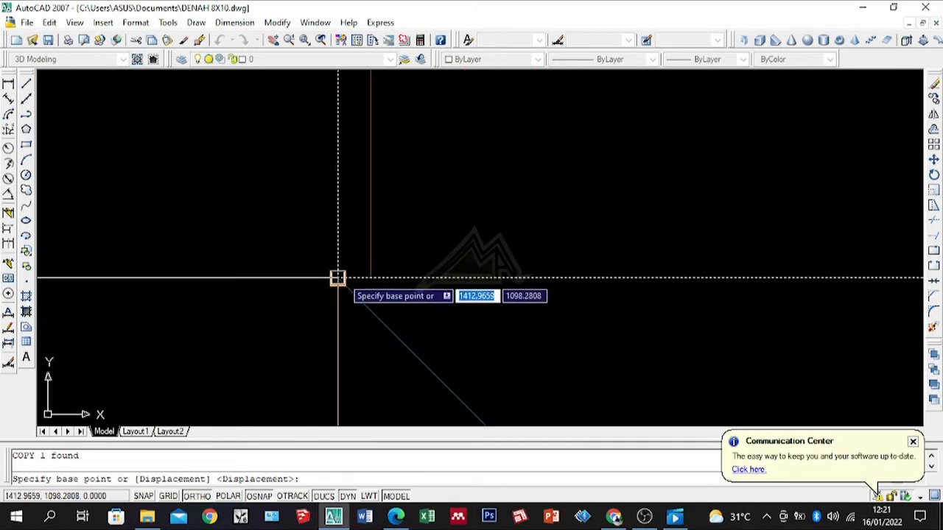
click(337, 278)
scroll(526, 383, down, 8)
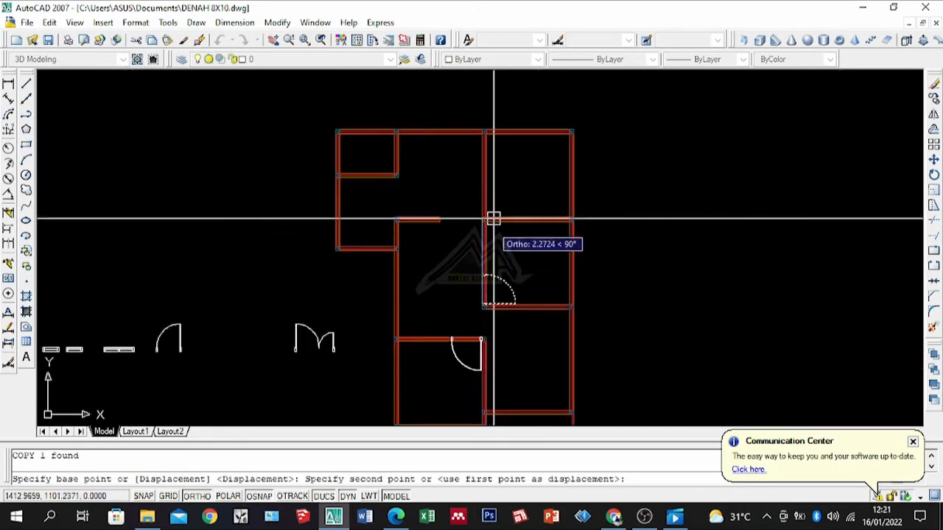
scroll(492, 218, up, 8)
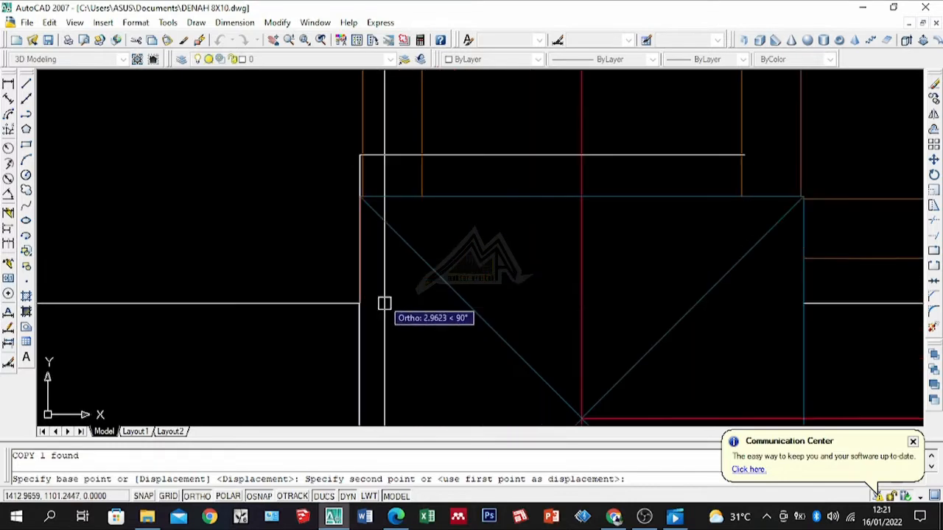
scroll(365, 168, up, 2)
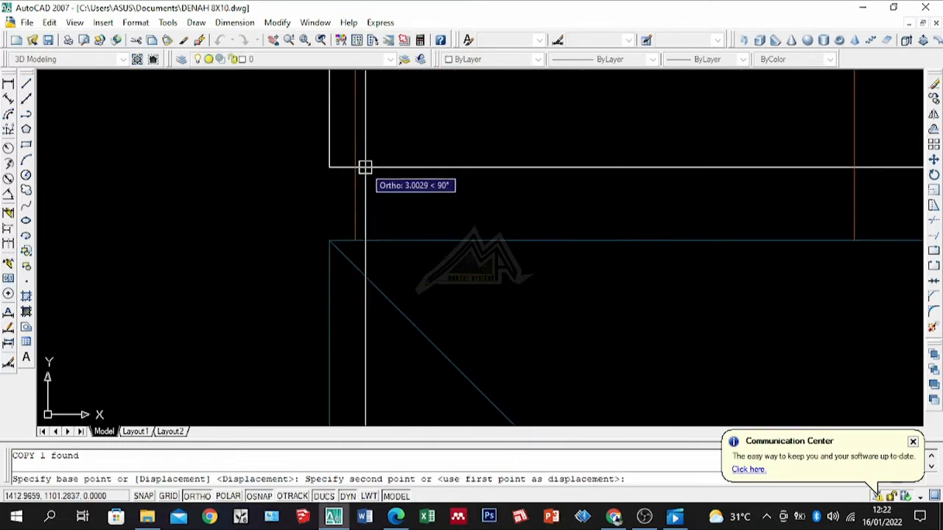
click(329, 241)
scroll(243, 267, down, 1)
key(Return)
scroll(485, 184, down, 7)
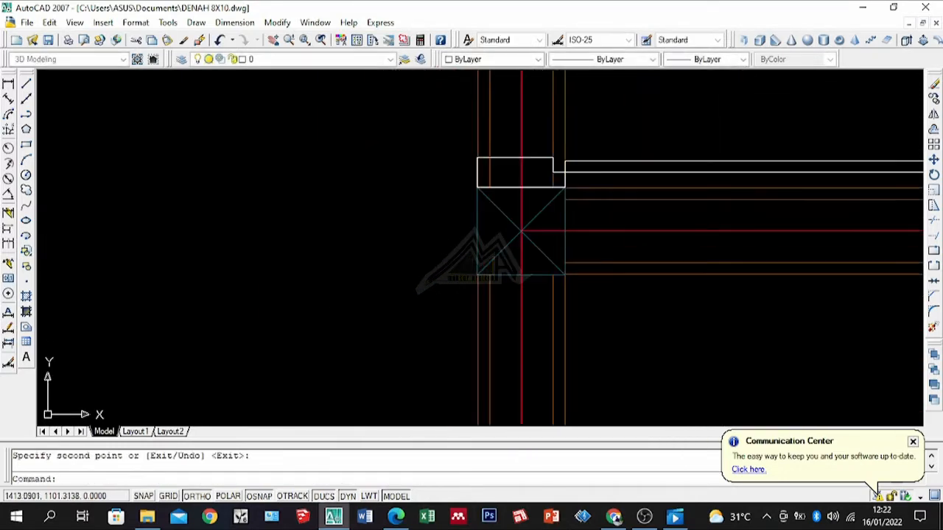
Mirror the front room's door across a horizontal line through the adjacent column's top edge, keeping the original.
scroll(649, 189, down, 8)
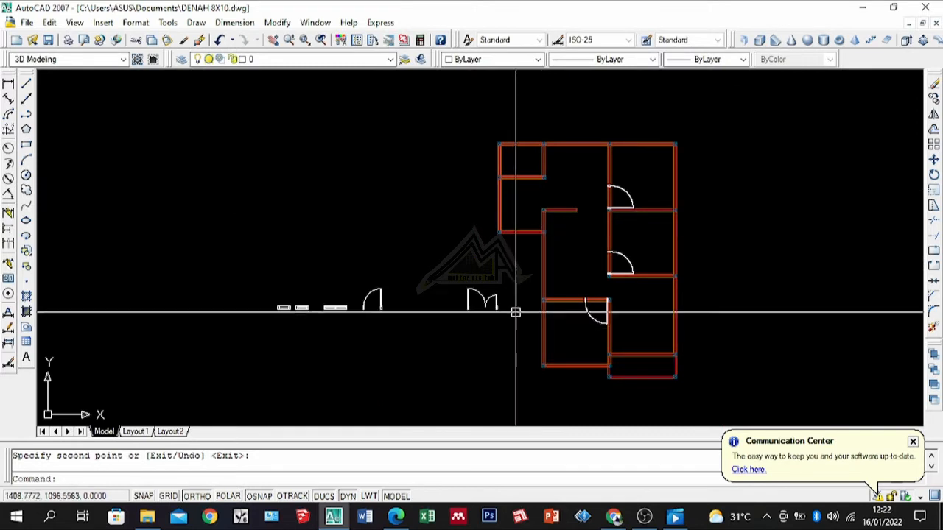
scroll(612, 316, up, 3)
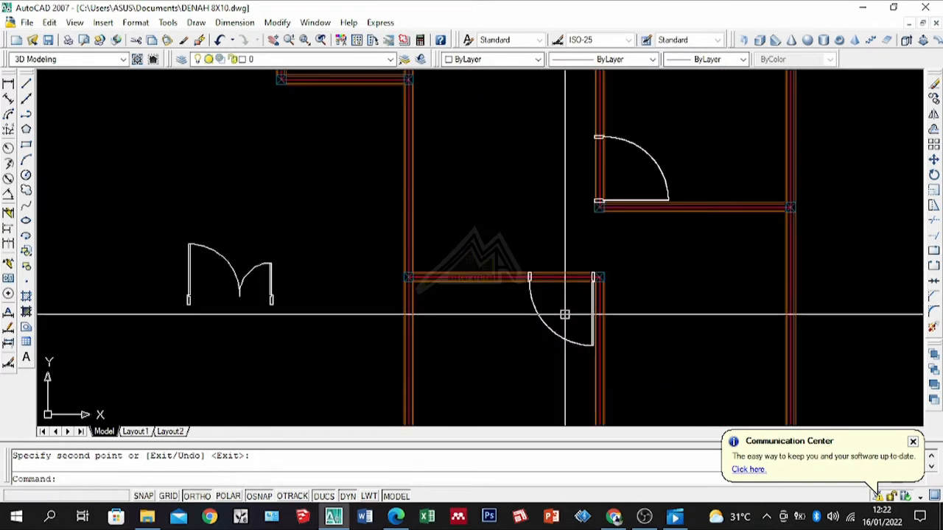
scroll(618, 255, up, 4)
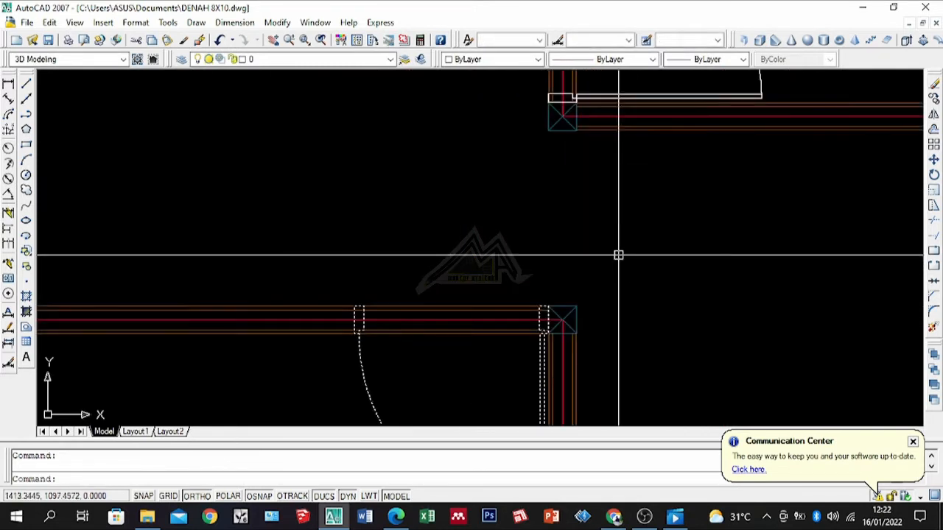
key(Return)
scroll(605, 313, up, 4)
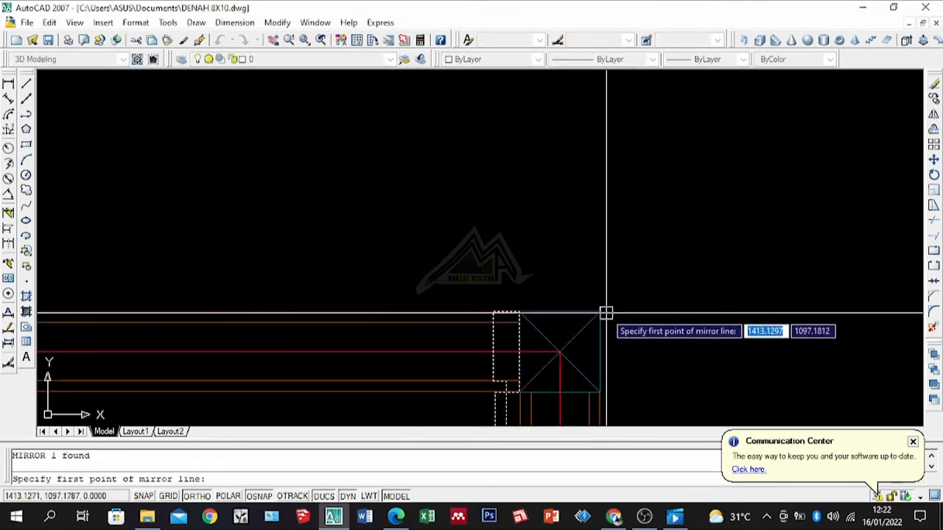
click(600, 312)
key(Return)
Move the mirrored door copy into the lower wall of the small left-side room, with its right jamb against the lower right column.
click(567, 248)
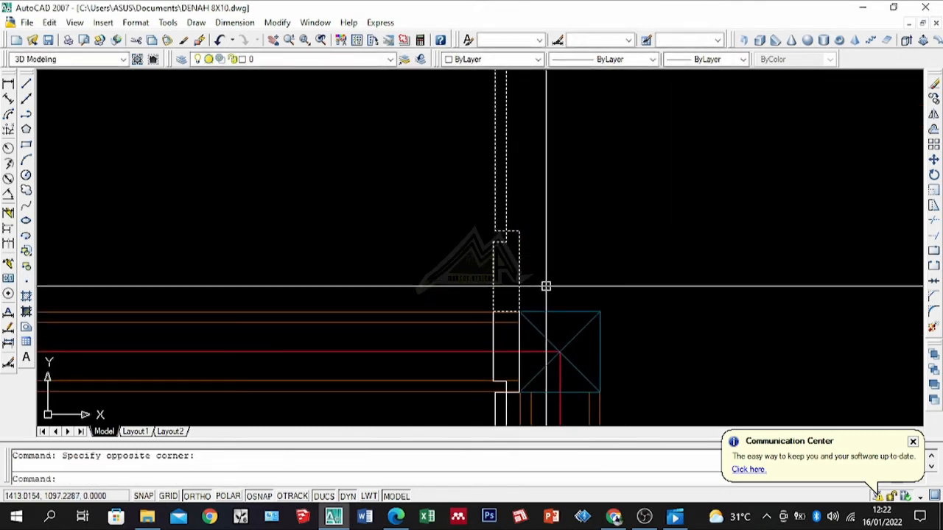
text(M)
key(Return)
scroll(521, 308, up, 4)
scroll(514, 320, up, 4)
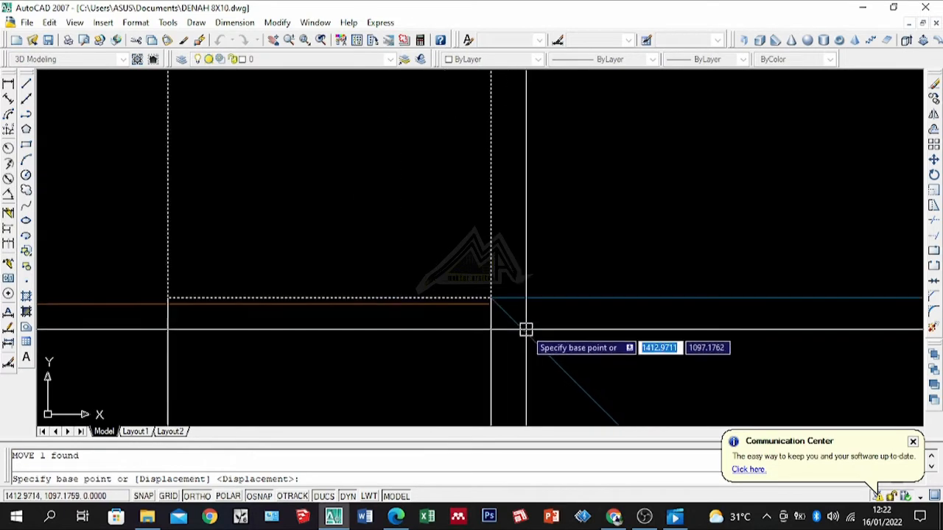
mouse_move(524, 328)
middle_down()
mouse_move(482, 253)
mouse_move(430, 230)
middle_up()
click(422, 231)
scroll(642, 300, down, 6)
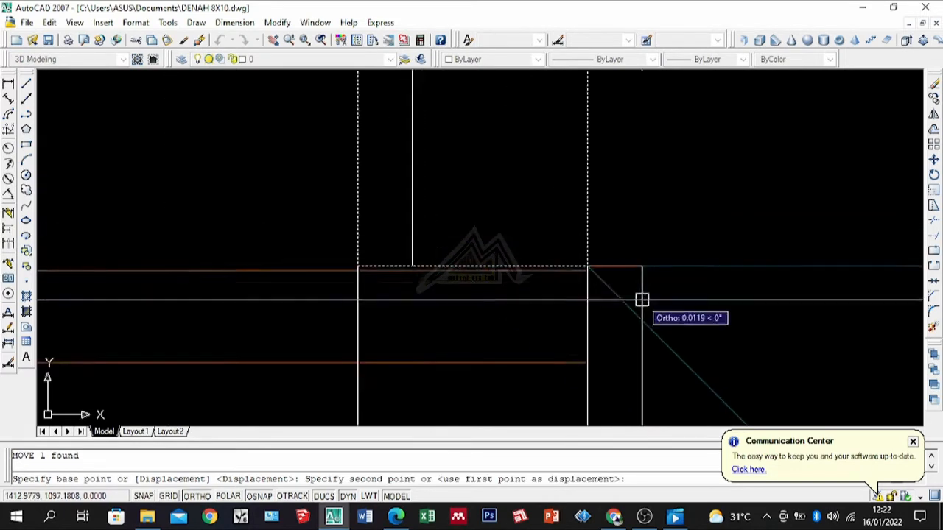
scroll(498, 182, up, 4)
scroll(498, 182, up, 6)
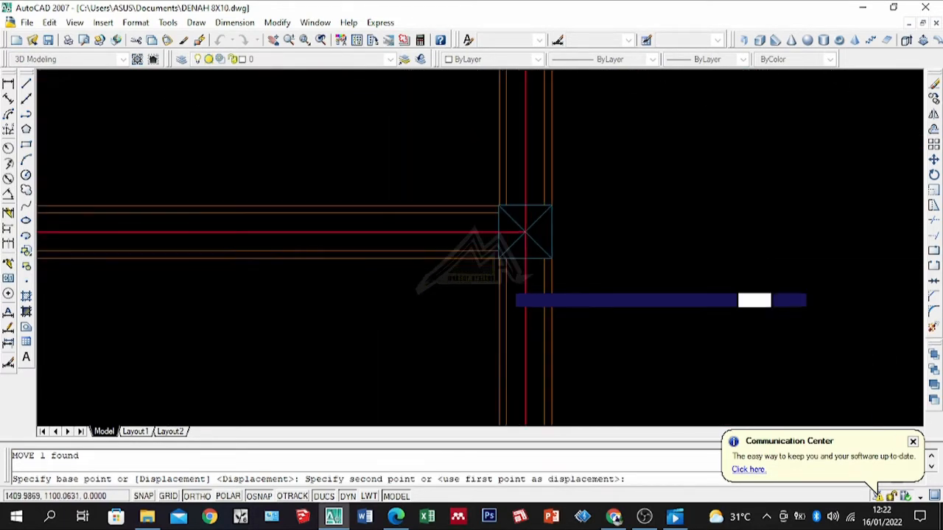
click(496, 213)
scroll(523, 236, down, 5)
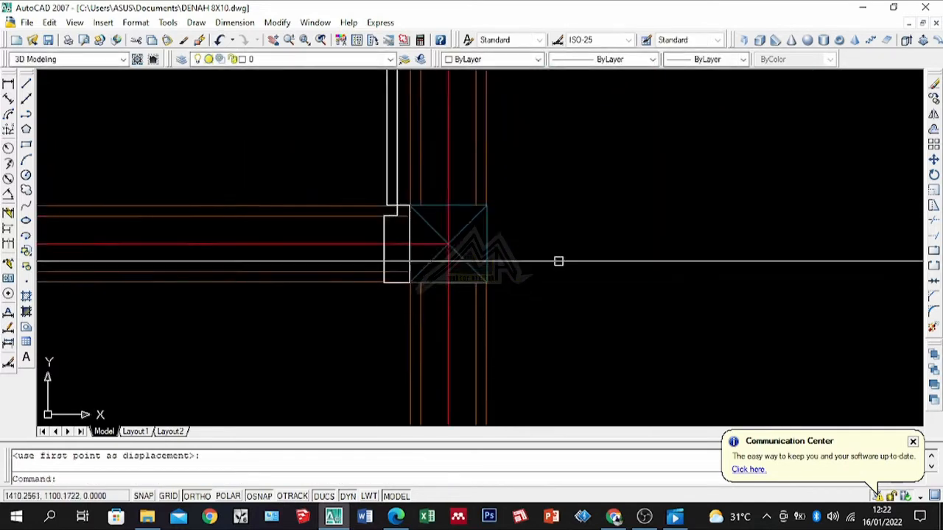
scroll(502, 219, up, 6)
scroll(503, 219, down, 2)
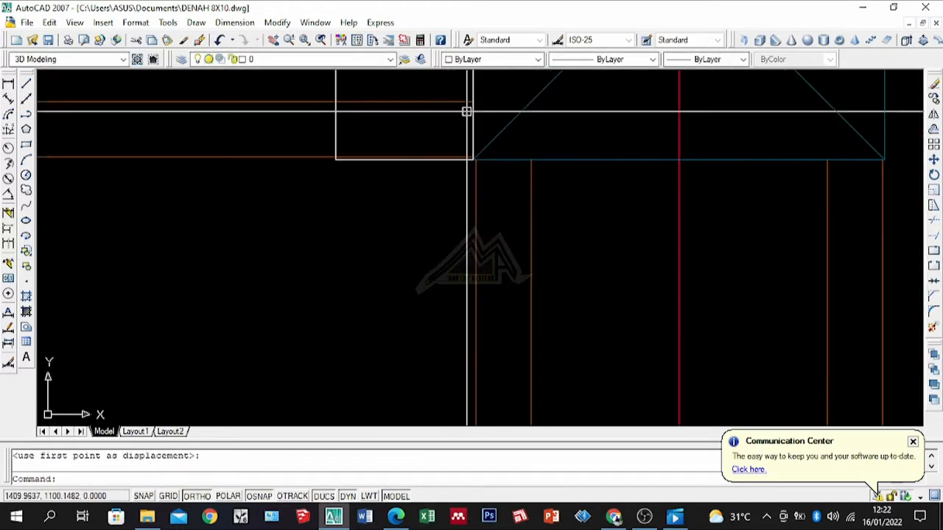
scroll(464, 112, up, 6)
key(Return)
scroll(467, 280, down, 4)
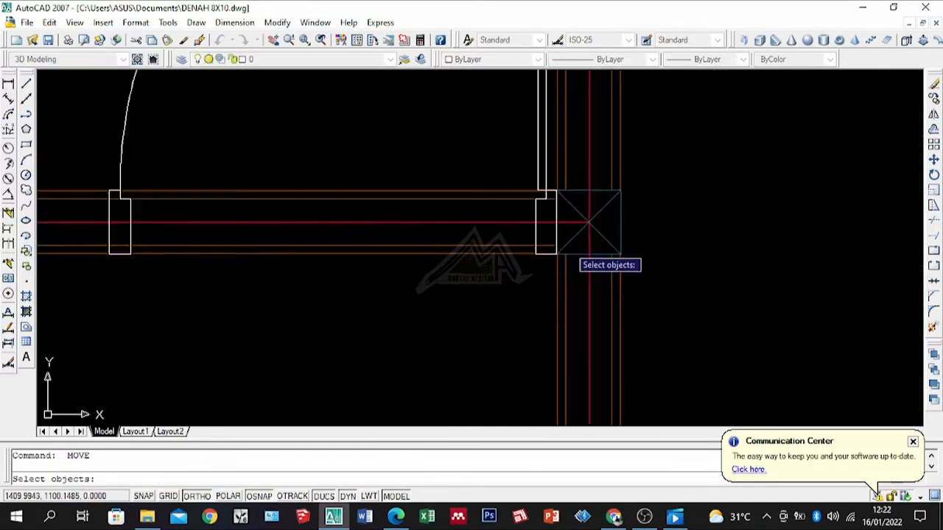
key(Return)
scroll(540, 212, down, 5)
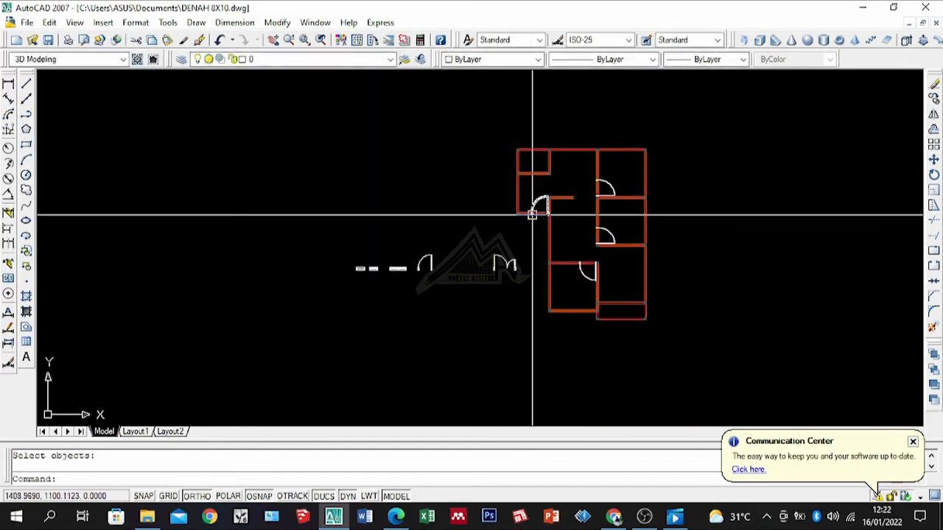
scroll(521, 263, up, 5)
scroll(528, 320, down, 5)
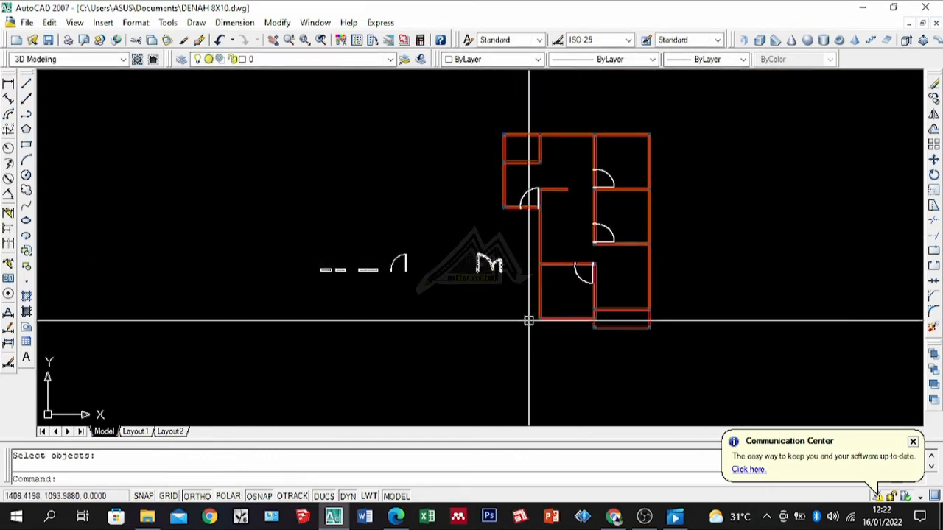
scroll(548, 315, up, 4)
scroll(439, 197, up, 4)
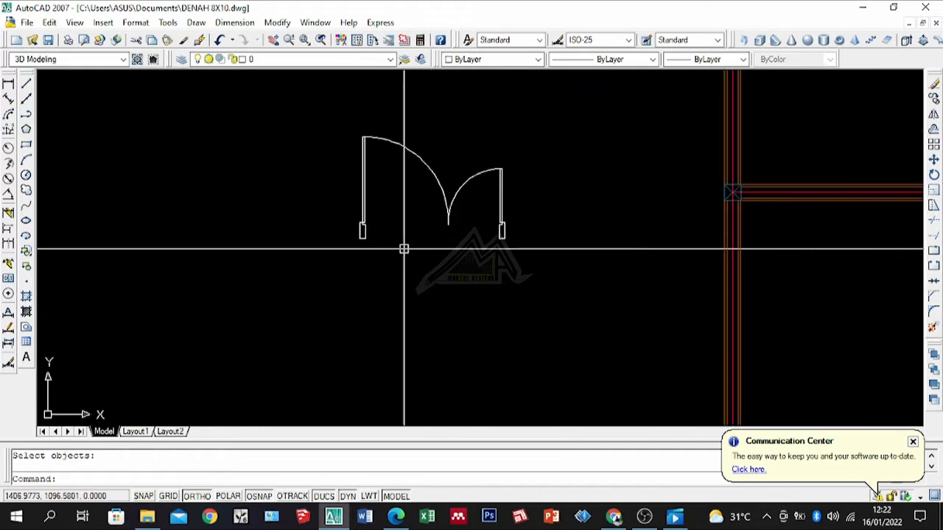
Draw a horizontal line joining the outer lower corners of the double door's left and right jambs.
key(Return)
scroll(408, 245, up, 4)
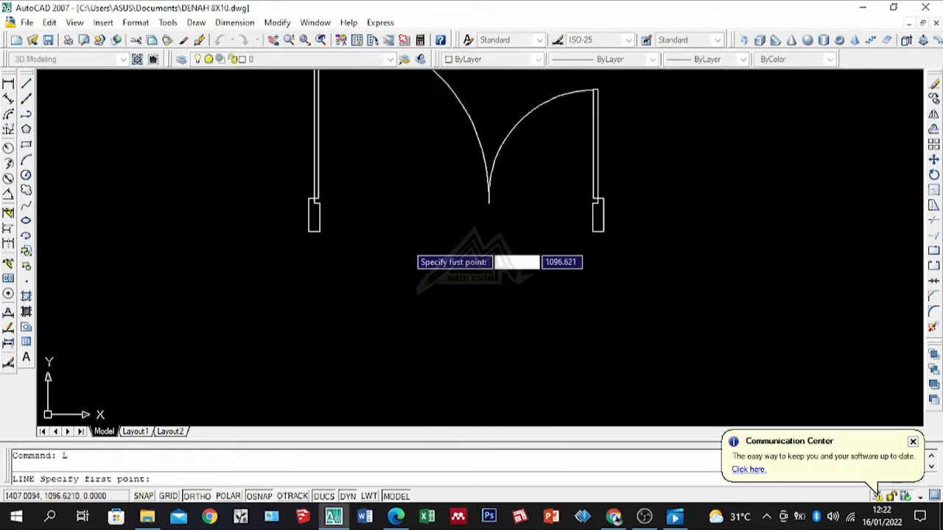
click(269, 226)
scroll(754, 264, up, 4)
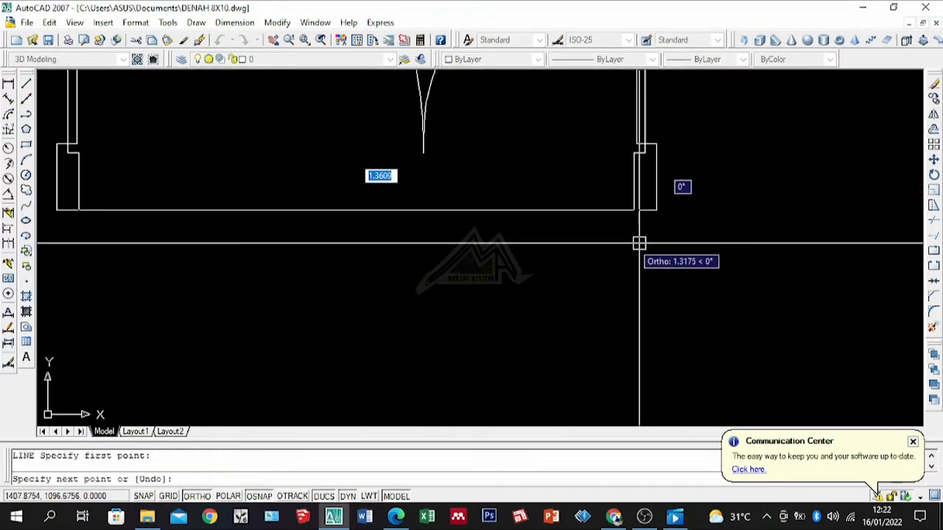
click(636, 196)
key(Return)
Draw a vertical construction line through the midpoint of the wall behind the front terrace.
scroll(490, 197, down, 6)
scroll(326, 154, down, 6)
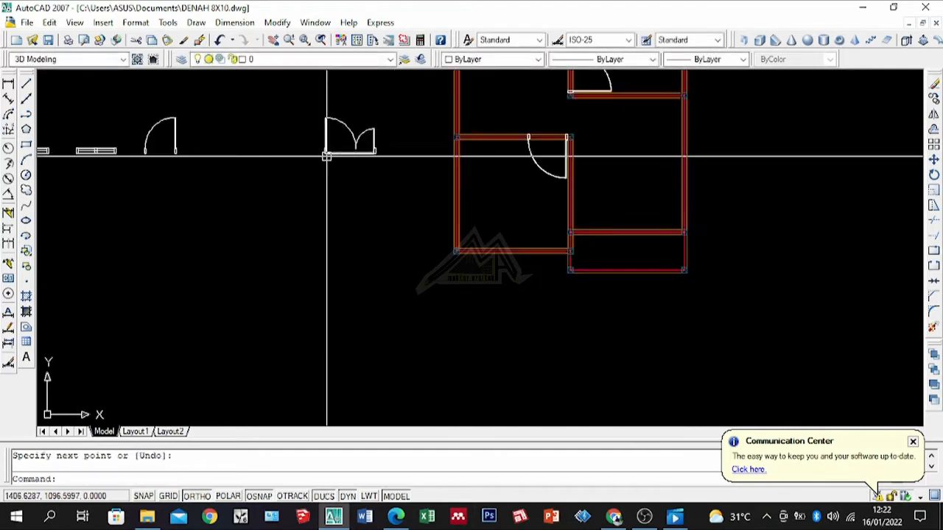
scroll(486, 221, down, 3)
scroll(514, 196, up, 6)
click(530, 190)
scroll(569, 202, up, 3)
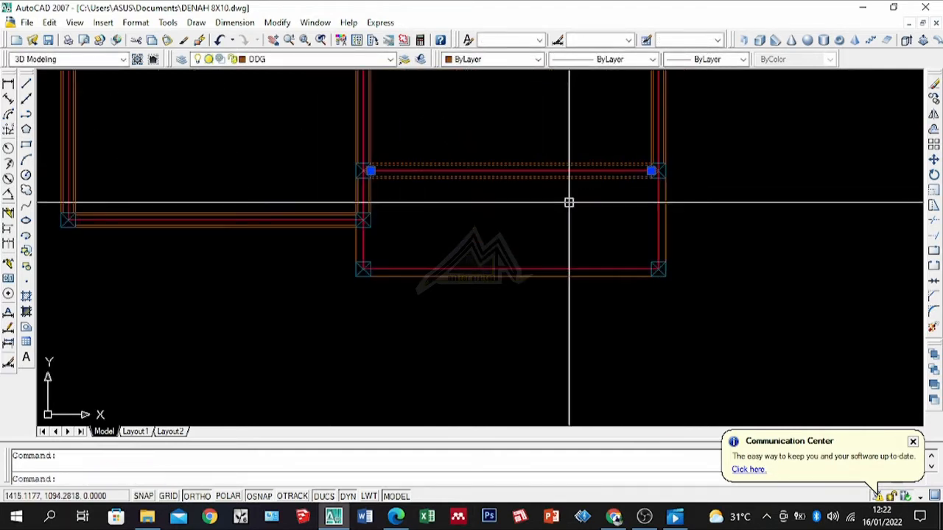
click(25, 100)
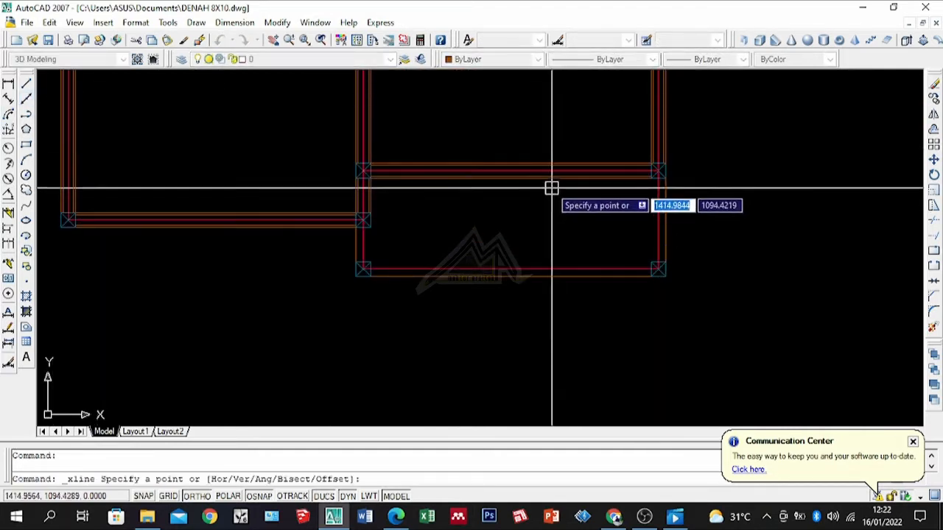
click(510, 177)
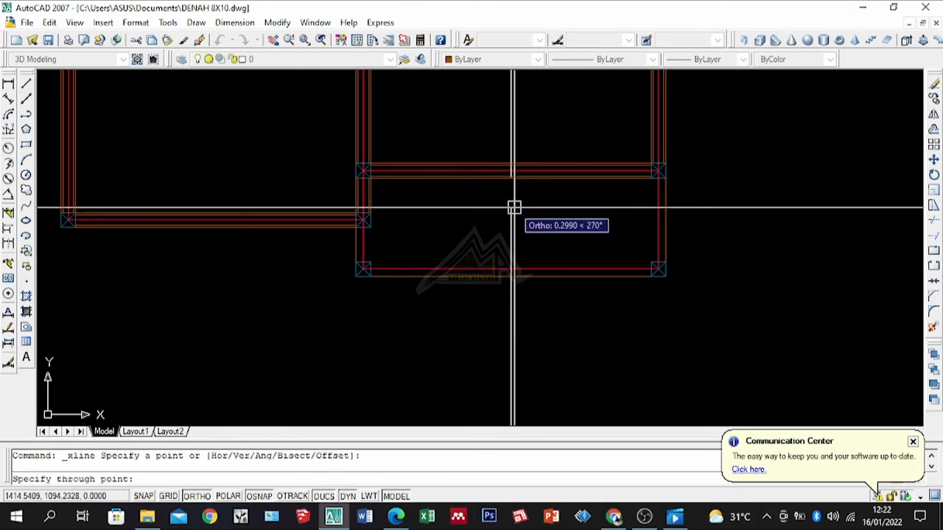
click(514, 207)
key(Return)
Move the double door from the midpoint of its jamb-connecting line to the terrace wall's lower edge on the vertical construction line.
scroll(612, 196, down, 8)
scroll(506, 177, up, 6)
scroll(507, 93, up, 2)
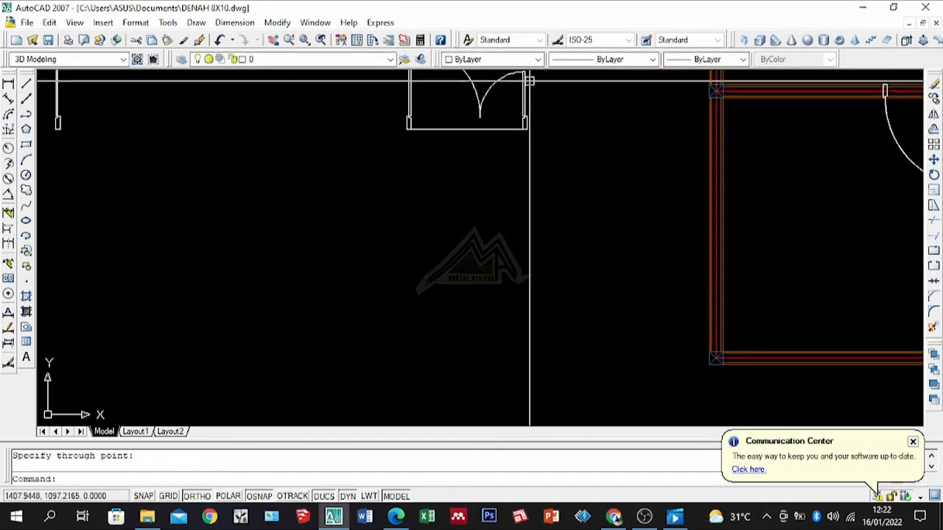
scroll(480, 134, up, 4)
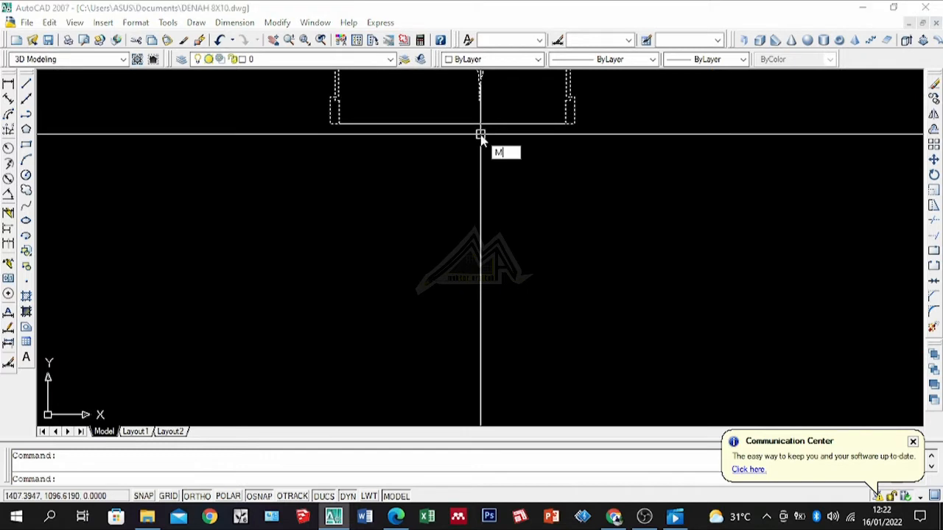
key(Return)
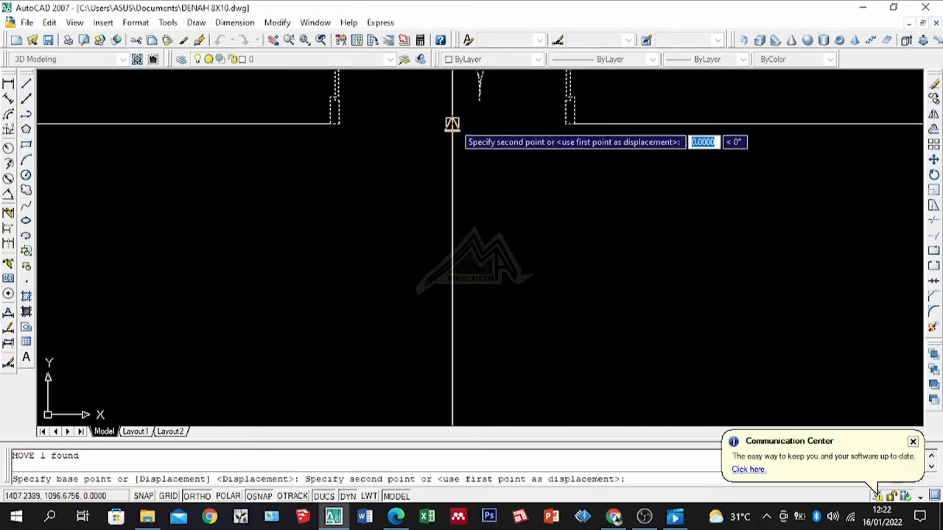
scroll(430, 165, down, 7)
scroll(493, 217, up, 6)
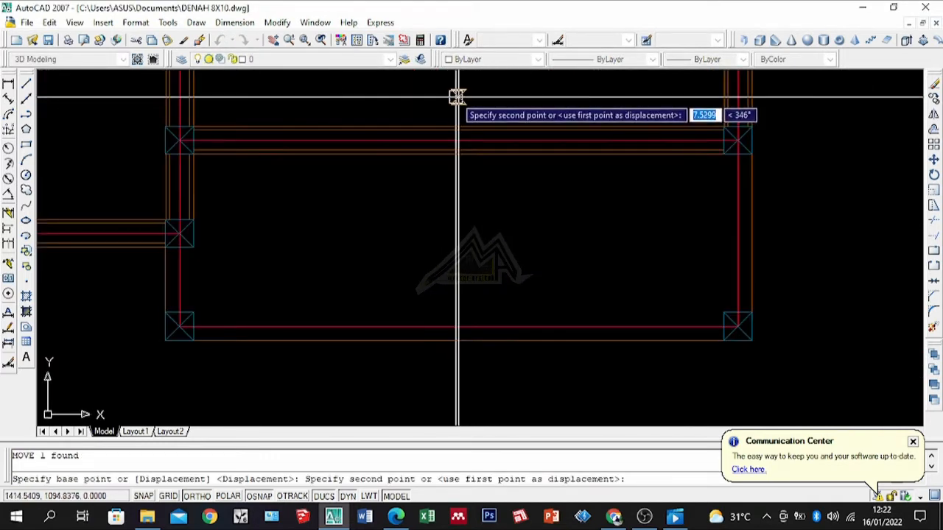
scroll(468, 221, up, 6)
click(455, 250)
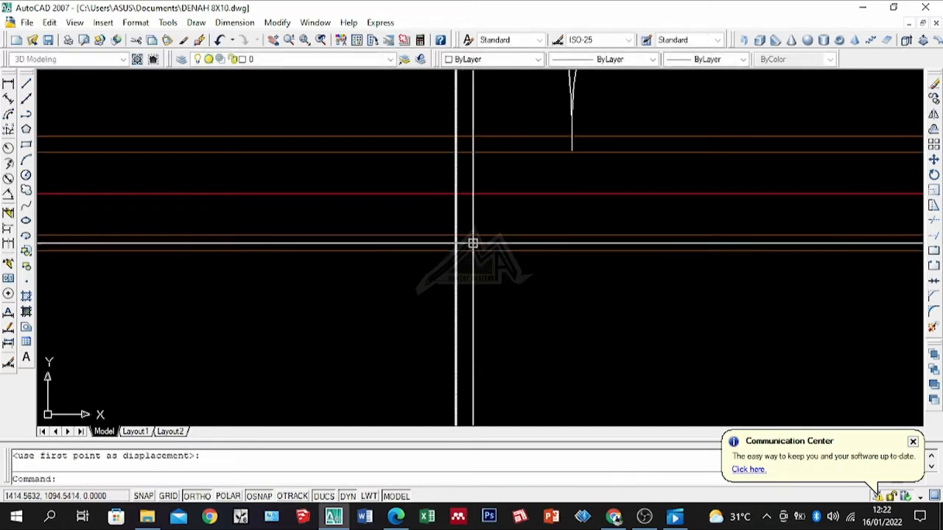
Erase the leftover horizontal helper line where the double door was drawn.
scroll(486, 244, down, 8)
scroll(379, 193, up, 2)
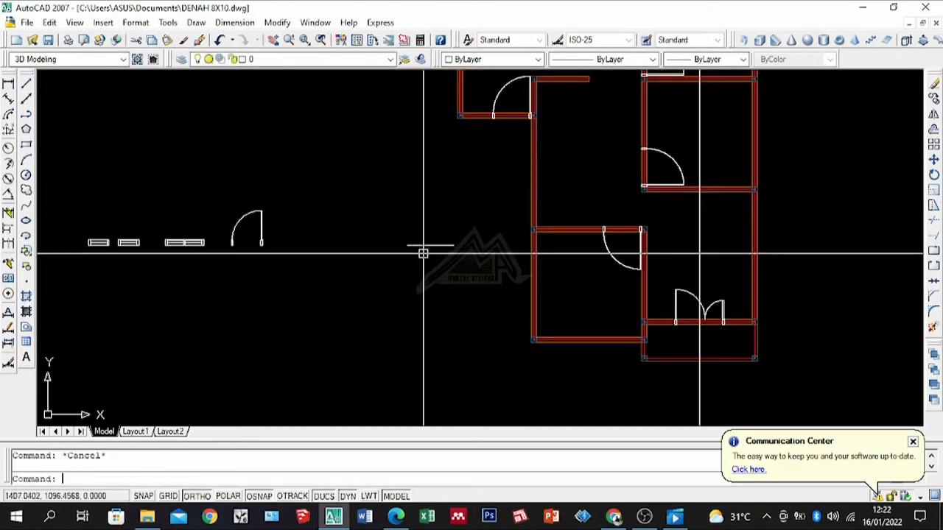
click(434, 232)
click(412, 266)
key(Delete)
Move the remaining single door from its right jamb's lower right corner to the lower left corner of the upper left room's lower right column.
scroll(415, 264, down, 5)
scroll(362, 236, up, 4)
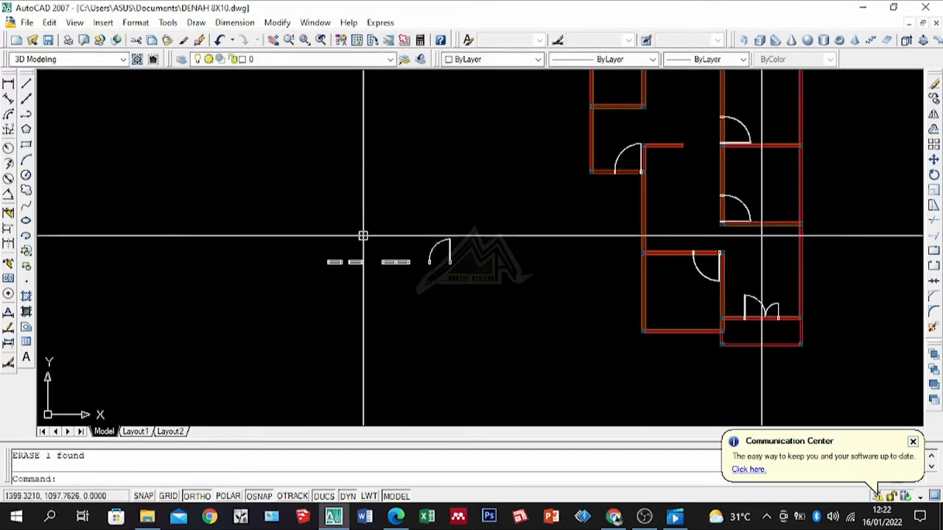
scroll(489, 280, up, 3)
click(448, 179)
click(351, 293)
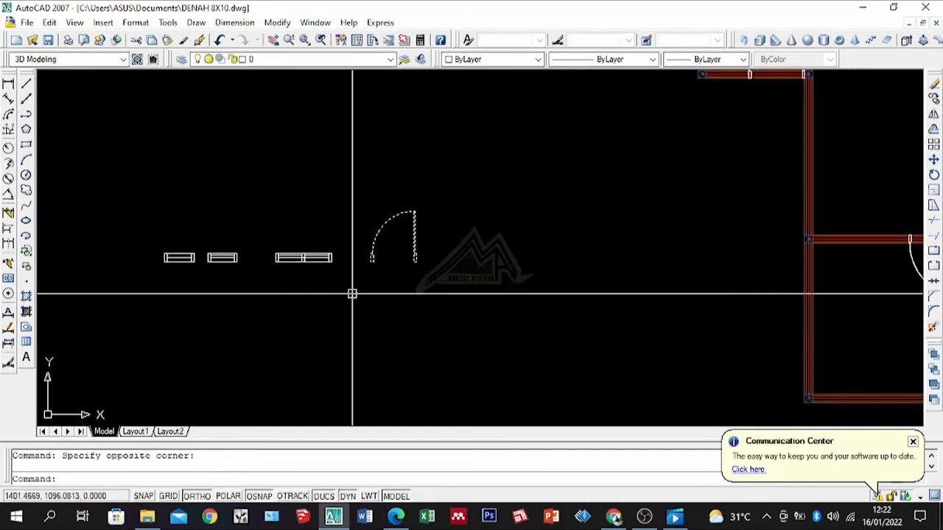
text(m)
key(Return)
scroll(409, 269, up, 5)
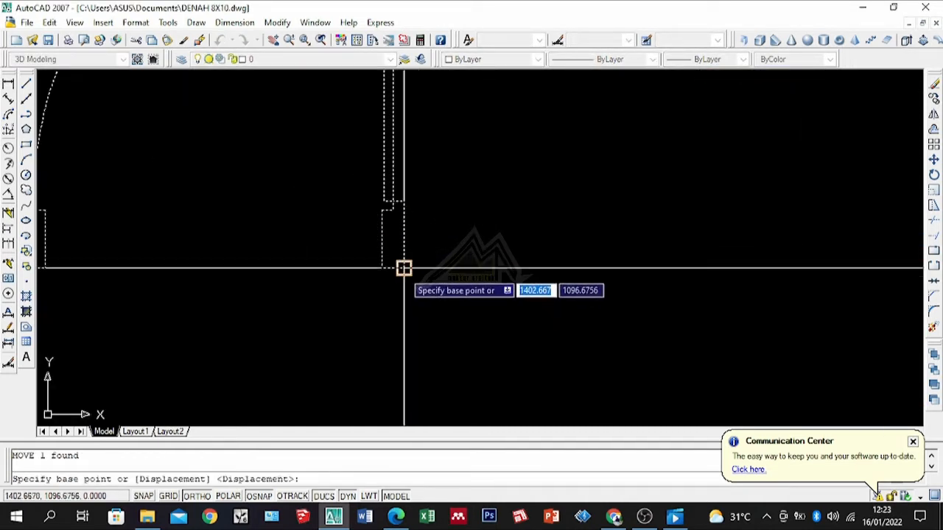
click(404, 268)
scroll(457, 324, down, 5)
scroll(549, 272, up, 6)
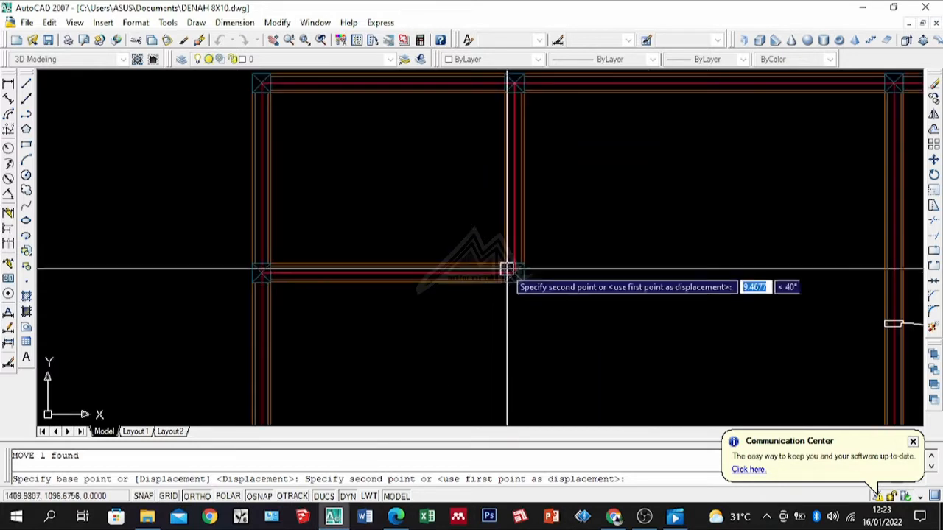
scroll(507, 270, up, 4)
scroll(501, 309, up, 3)
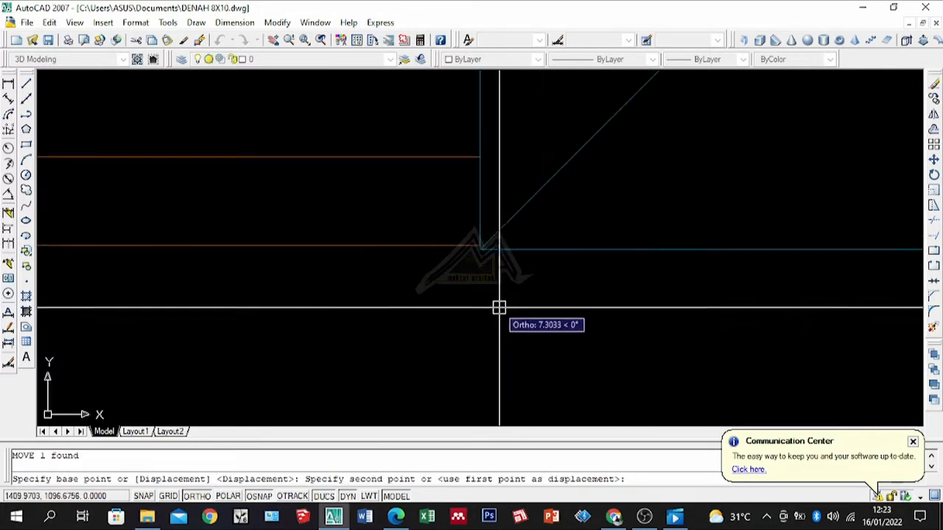
scroll(474, 263, up, 2)
click(487, 226)
scroll(506, 289, down, 3)
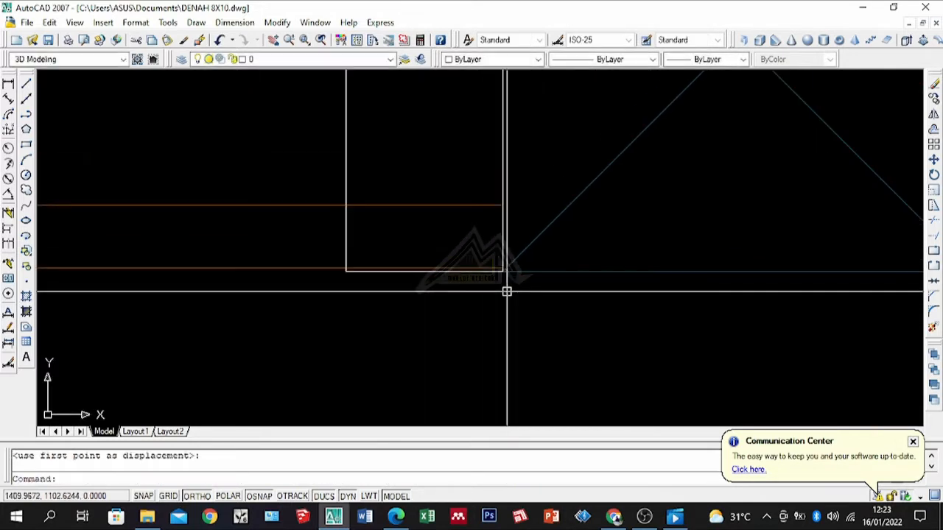
key(Return)
scroll(492, 258, up, 1)
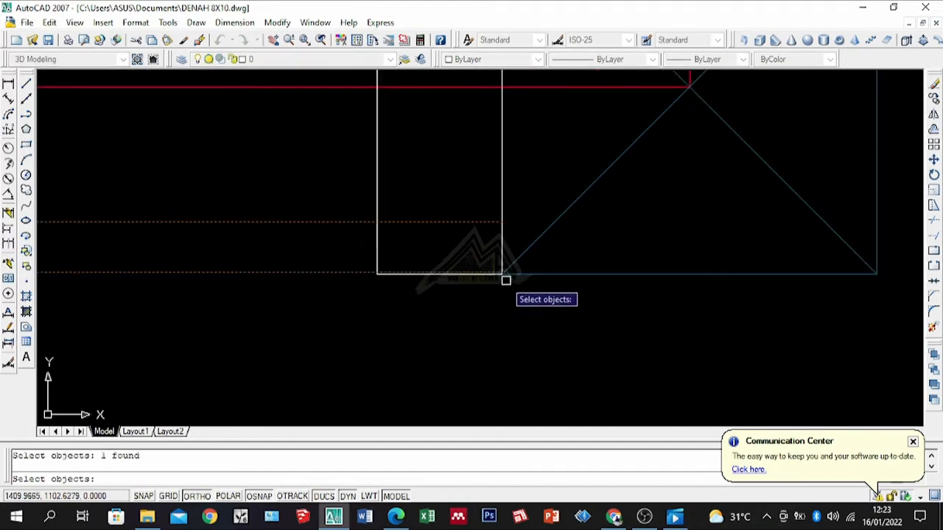
scroll(493, 179, down, 1)
scroll(530, 159, up, 3)
scroll(528, 157, down, 4)
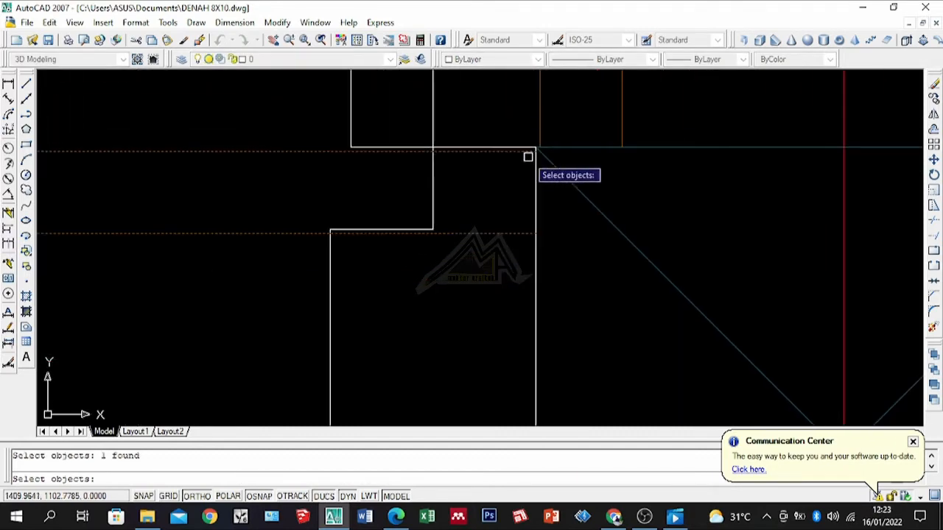
scroll(543, 400, up, 3)
scroll(547, 370, down, 5)
scroll(547, 370, up, 4)
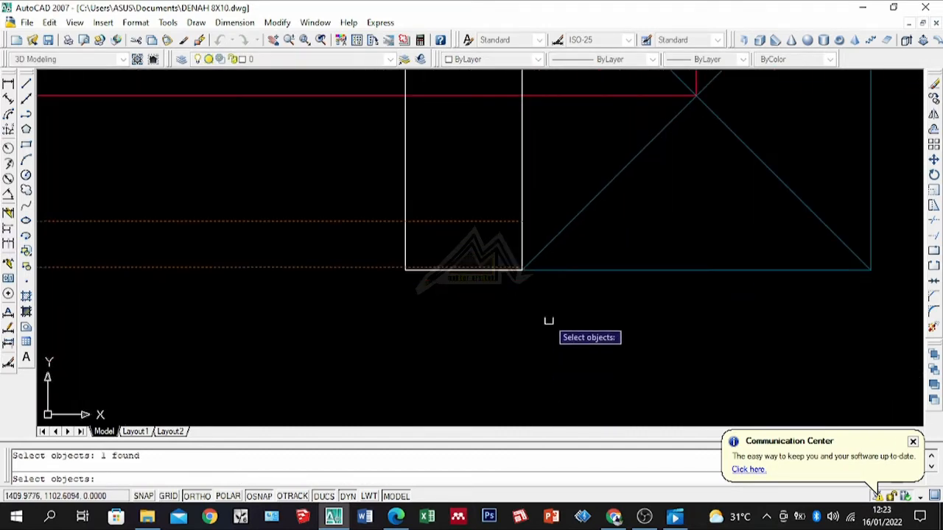
scroll(561, 310, down, 4)
key(Escape)
Examine how the upper left room's lower wall lines meet the column at the wall's left end.
scroll(515, 290, down, 2)
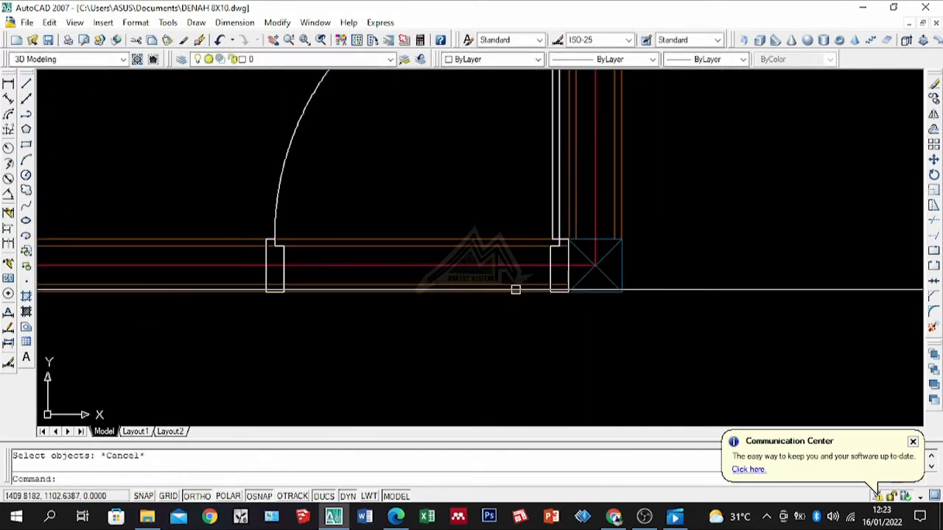
scroll(564, 270, down, 2)
scroll(129, 281, up, 4)
scroll(189, 308, up, 4)
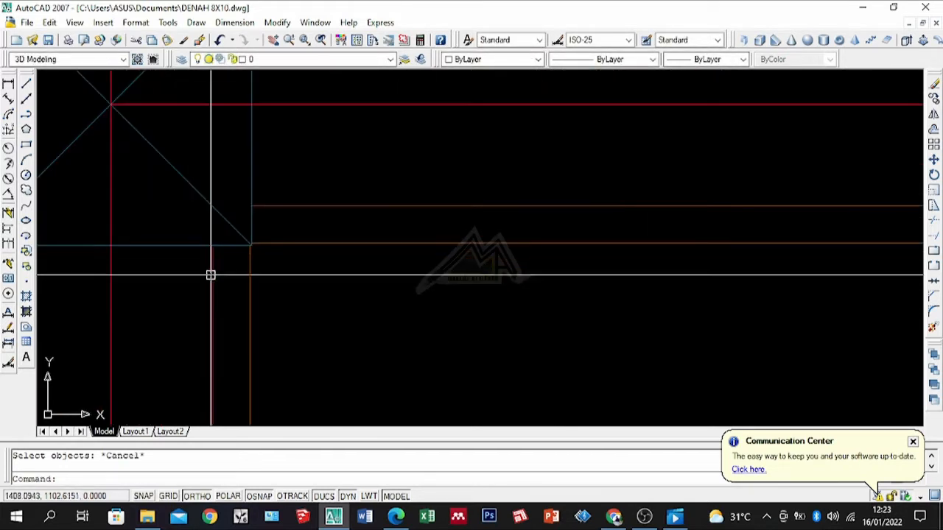
scroll(257, 246, up, 4)
scroll(266, 235, down, 3)
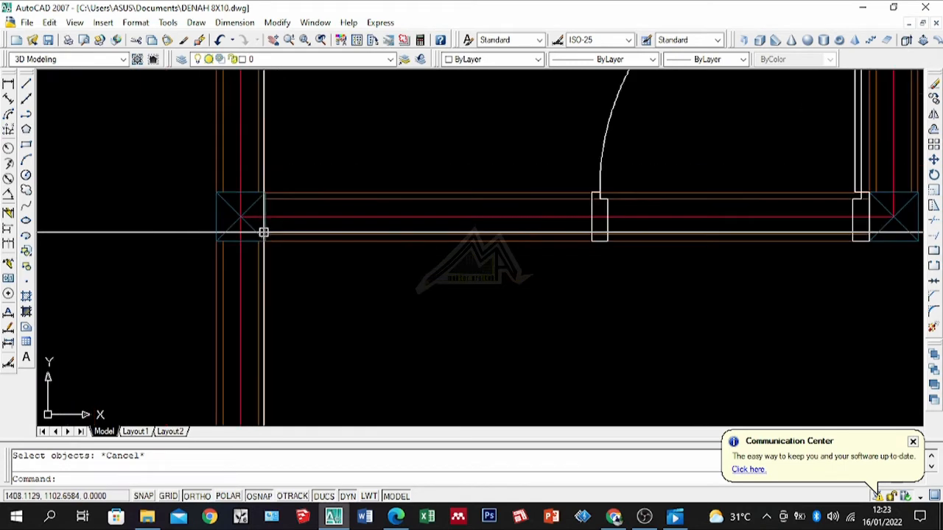
scroll(263, 231, up, 5)
scroll(247, 225, up, 2)
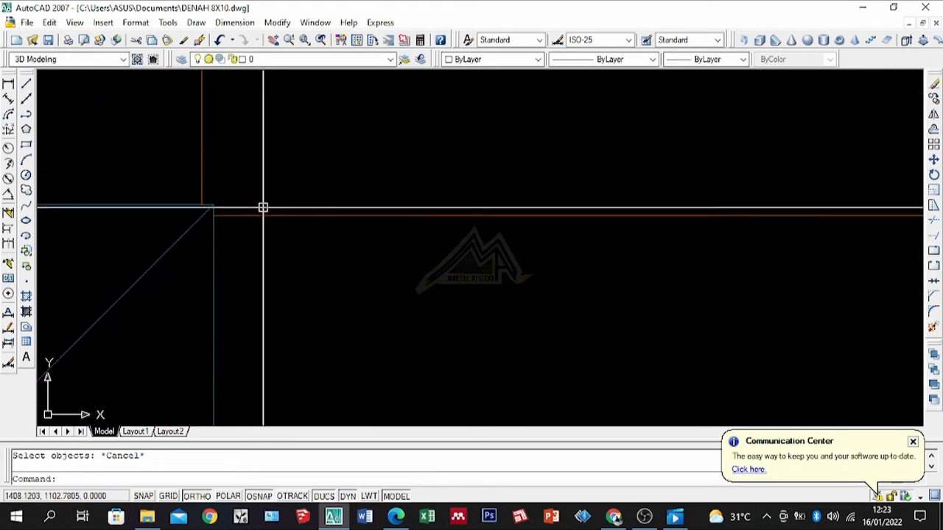
scroll(263, 207, down, 3)
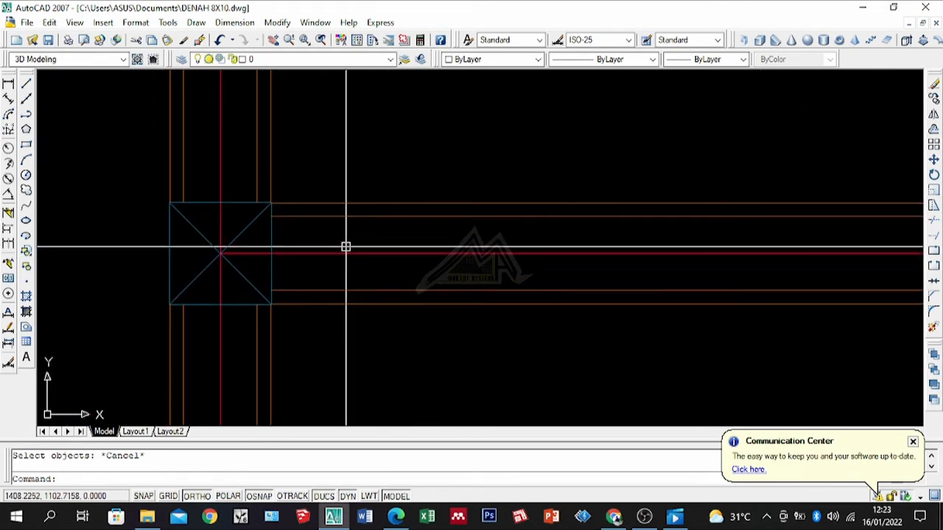
scroll(278, 209, down, 6)
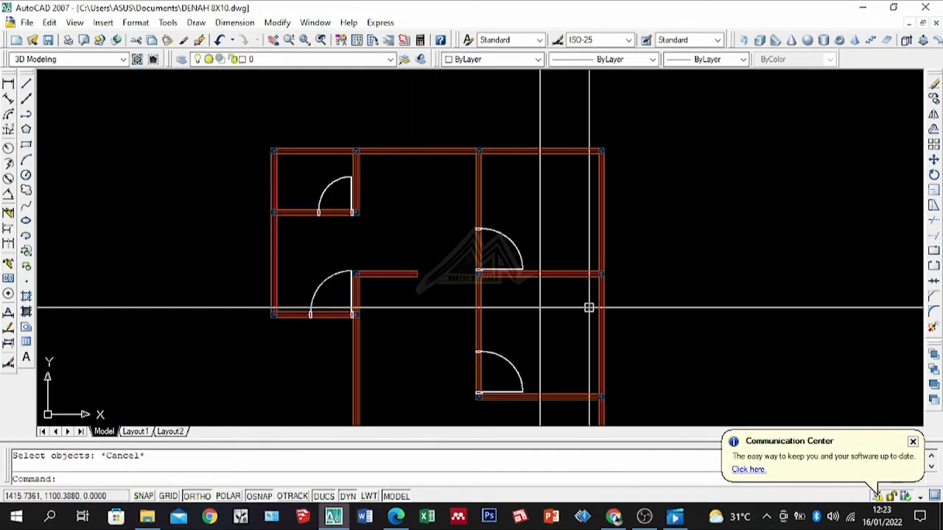
Erase the vertical construction line running through the floor plan.
click(542, 228)
scroll(541, 229, down, 2)
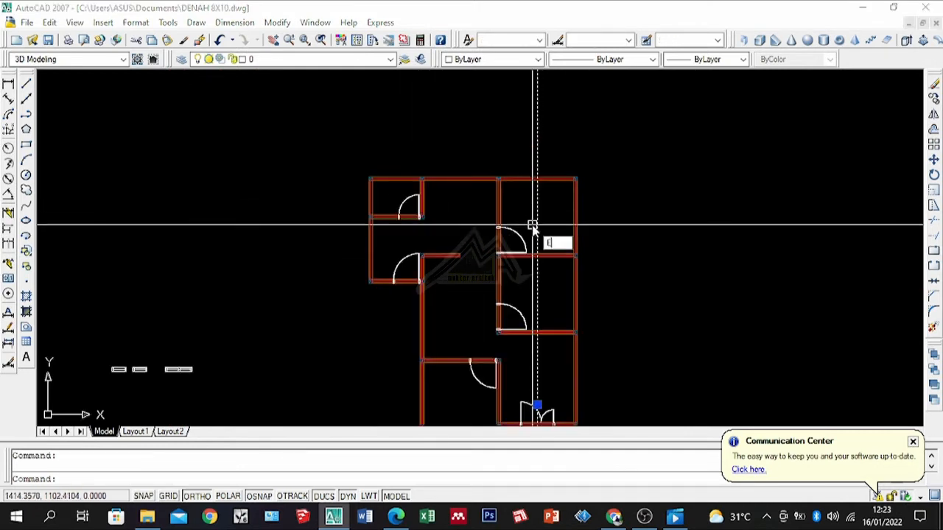
key(Delete)
Move the double window from the midpoint of its lower edge to the midpoint of the lower left room's bottom wall line.
scroll(532, 225, down, 3)
scroll(541, 324, up, 6)
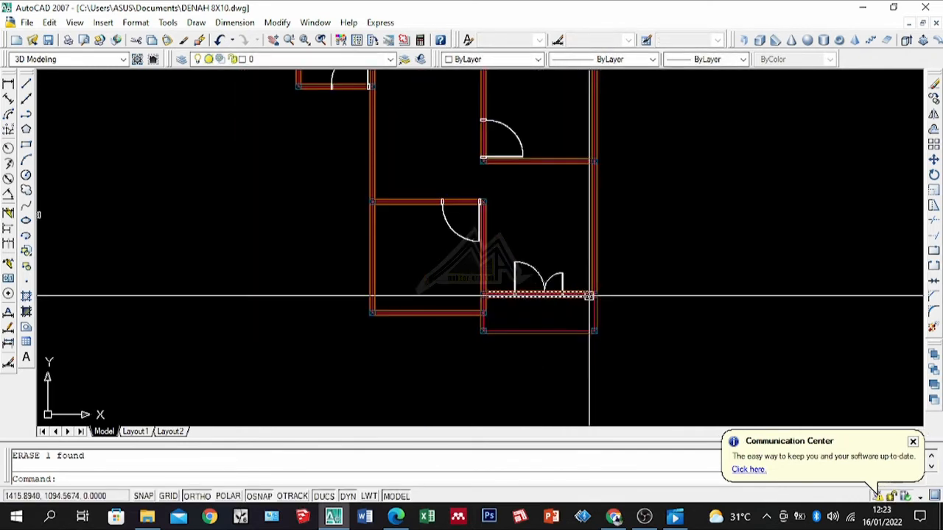
scroll(590, 296, down, 2)
scroll(152, 243, up, 5)
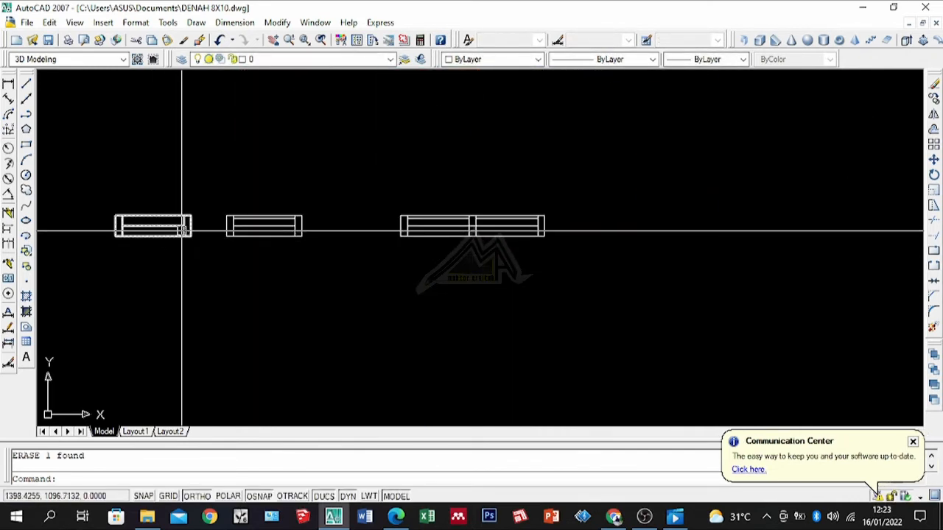
scroll(398, 220, up, 3)
click(467, 223)
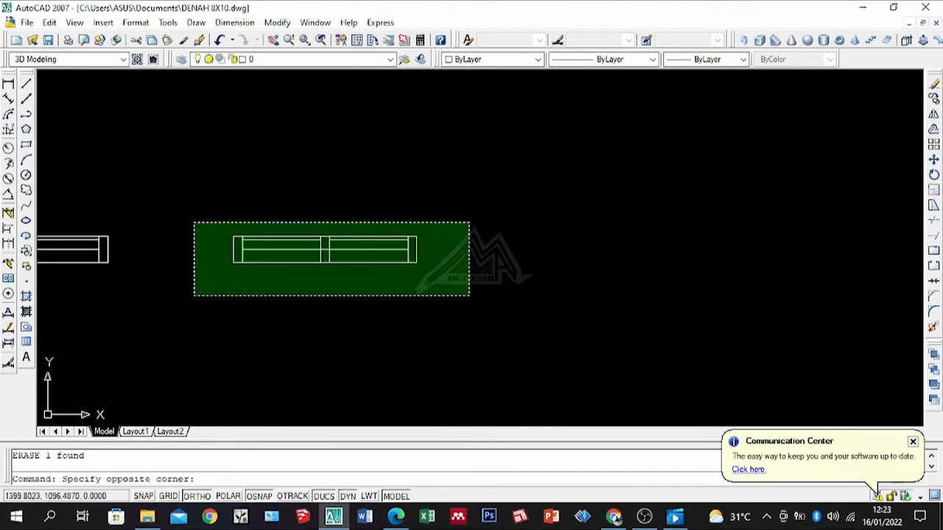
click(195, 295)
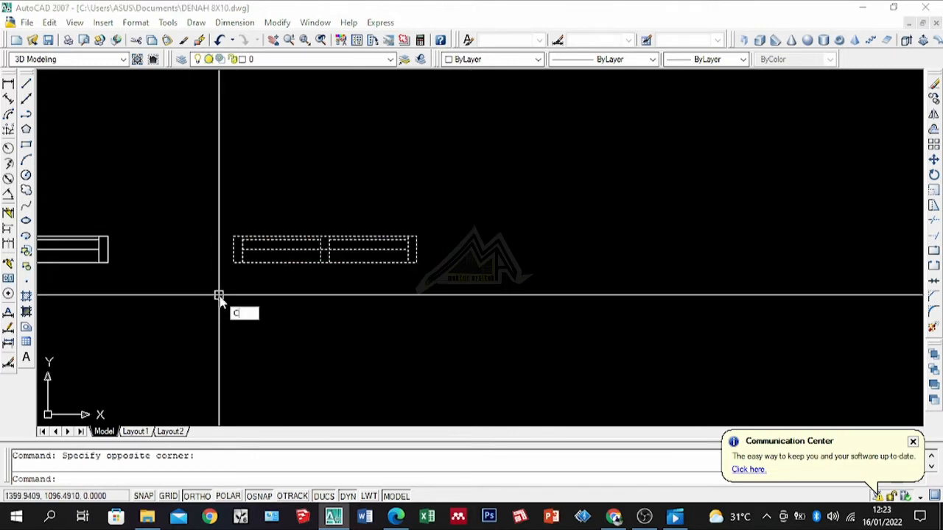
text(m)
key(Return)
scroll(327, 270, up, 4)
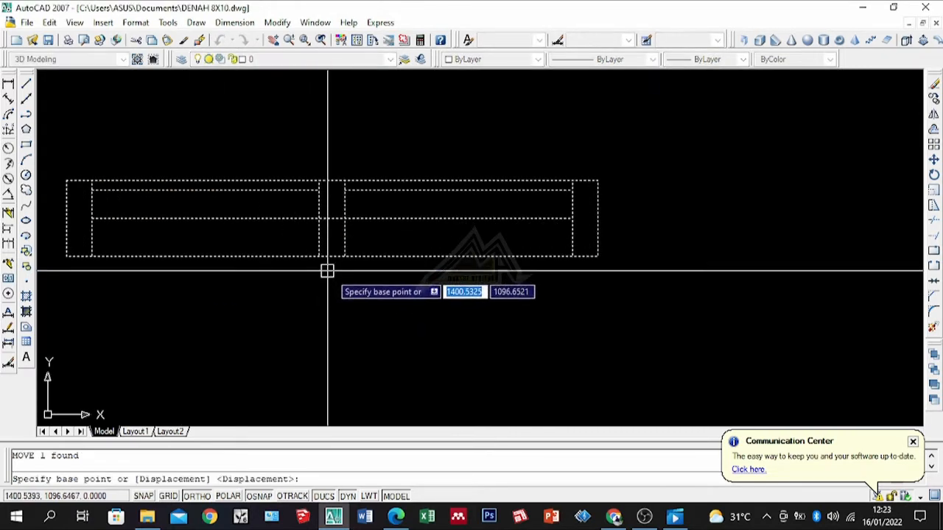
click(332, 257)
scroll(189, 217, down, 6)
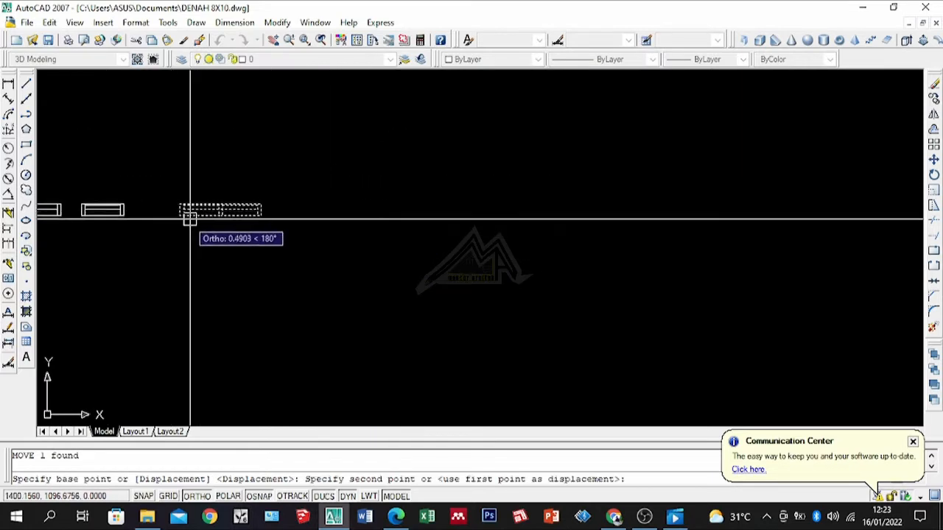
scroll(343, 258, up, 8)
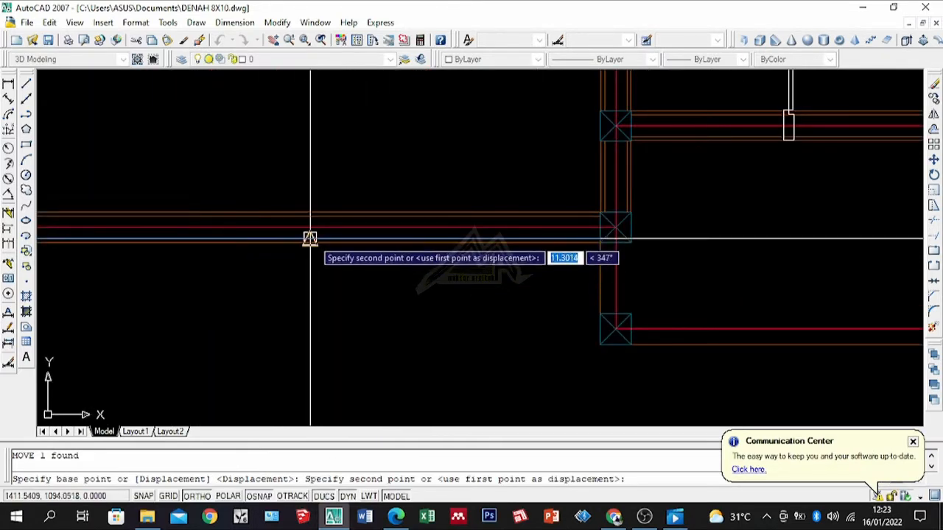
scroll(311, 242, up, 2)
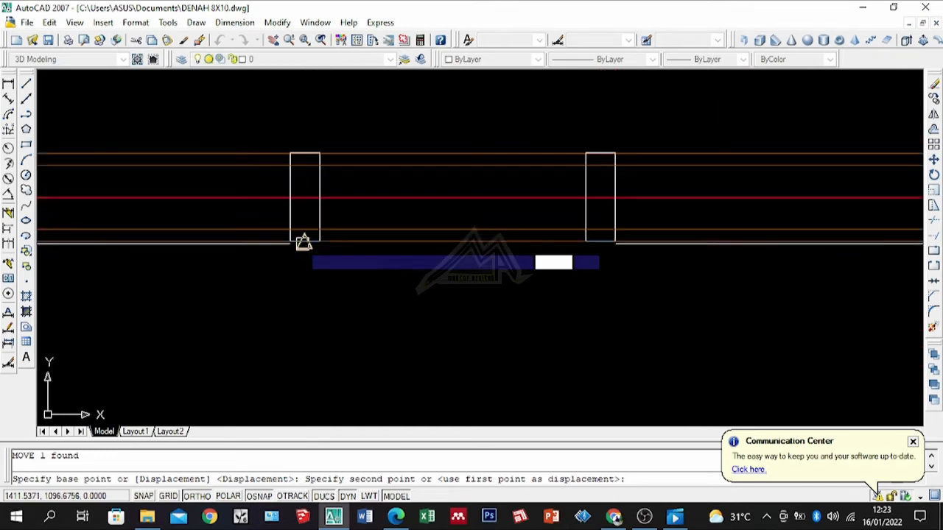
click(302, 243)
scroll(489, 236, up, 1)
key(Escape)
key(ctrl+a)
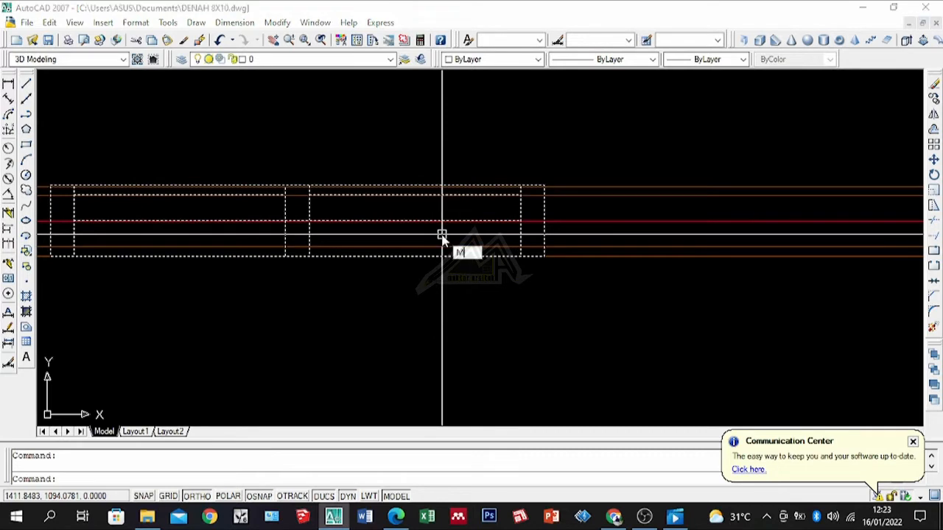
key(ctrl+1)
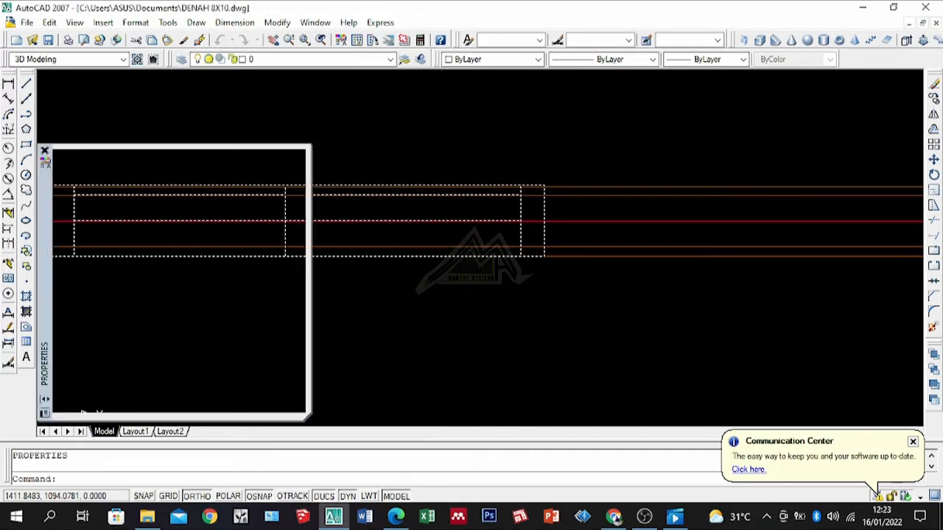
key(Escape)
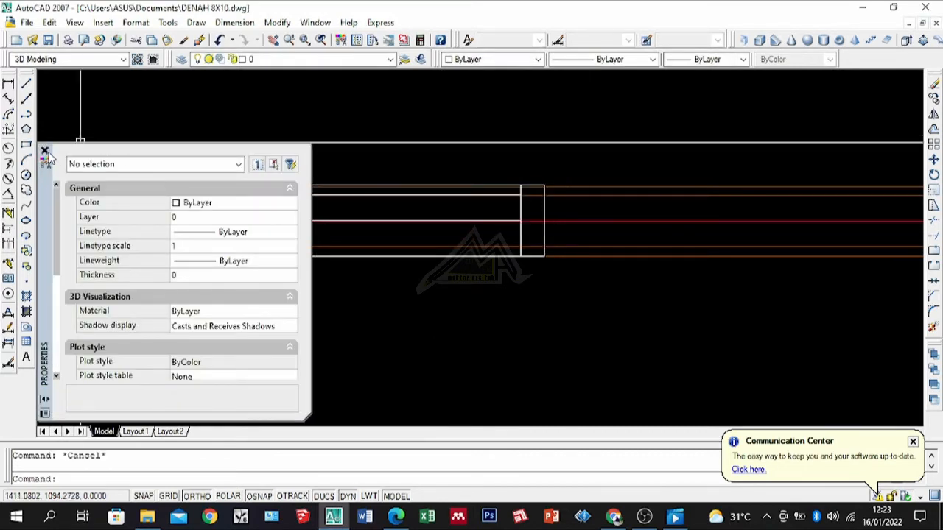
click(44, 152)
Mirror the double window about a horizontal axis through the midpoint of its right edge, keeping the original.
scroll(579, 226, up, 5)
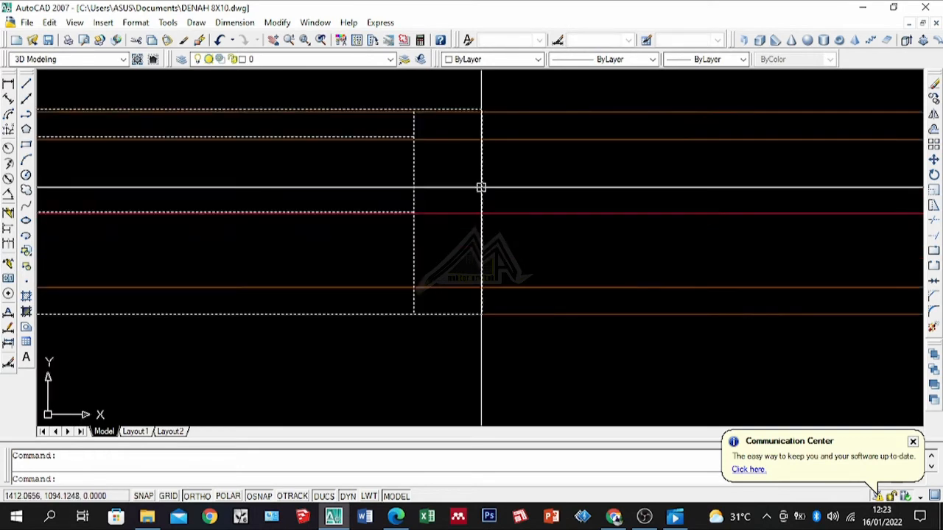
text(i)
key(Return)
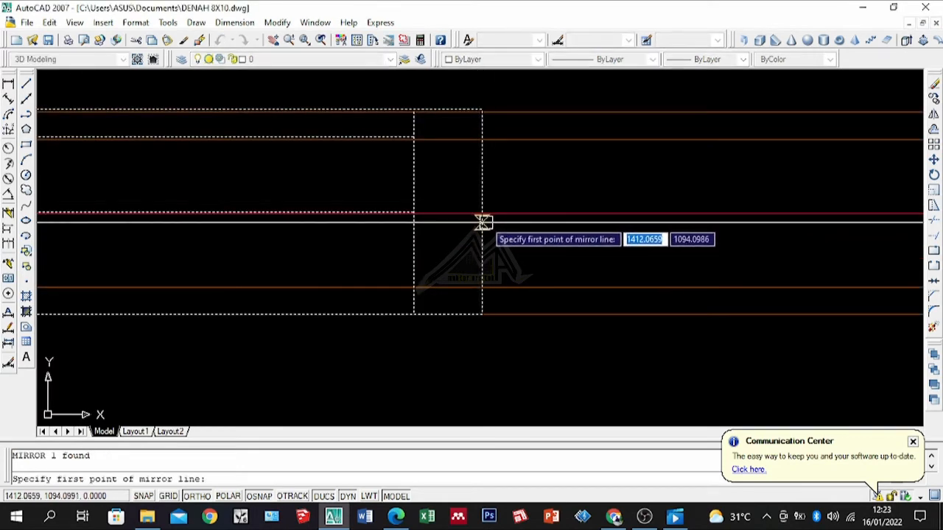
click(482, 215)
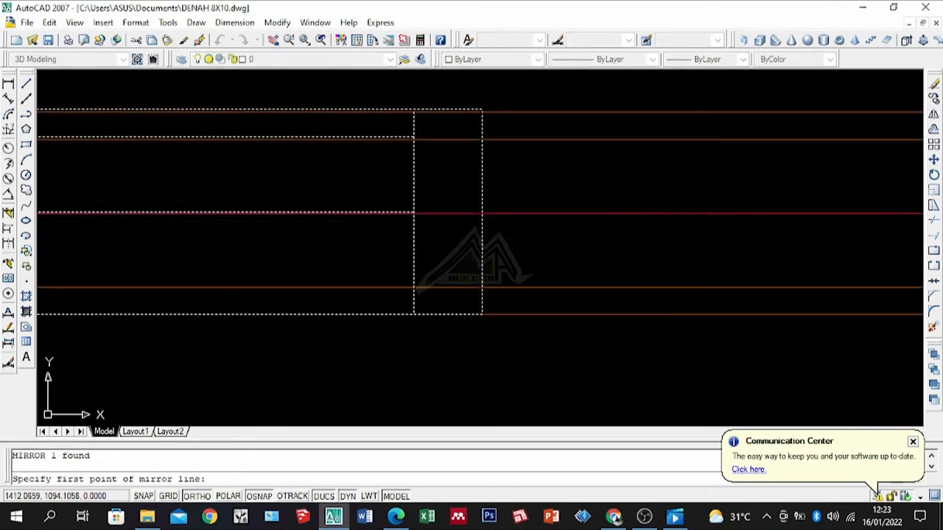
click(637, 215)
key(Return)
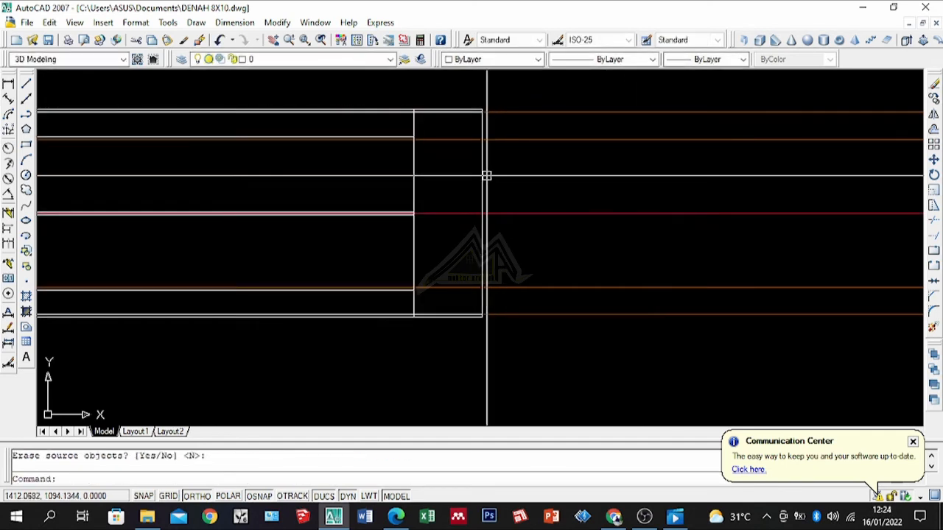
Move the original double window from its lower edge's midpoint to the midpoint of the upper middle room's top wall, on the inner line.
text(m)
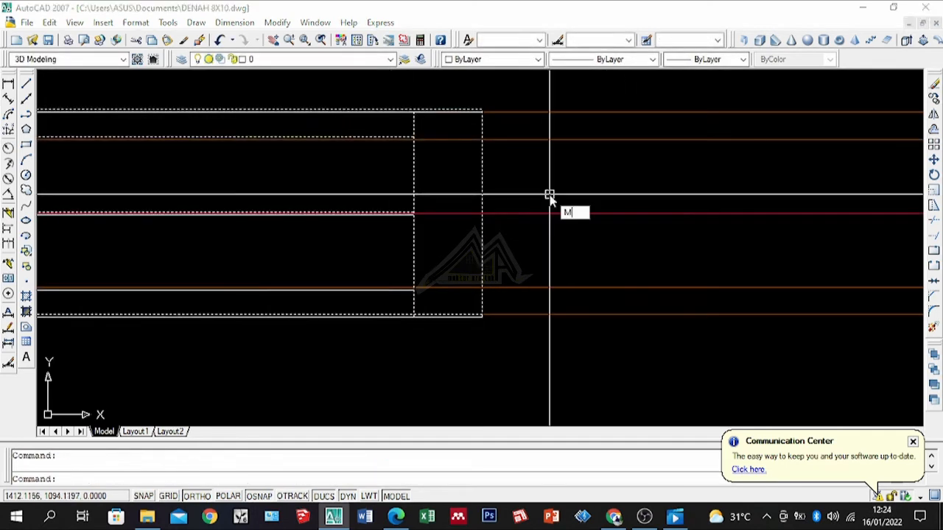
key(Return)
scroll(568, 211, down, 3)
scroll(361, 243, up, 3)
scroll(385, 224, up, 5)
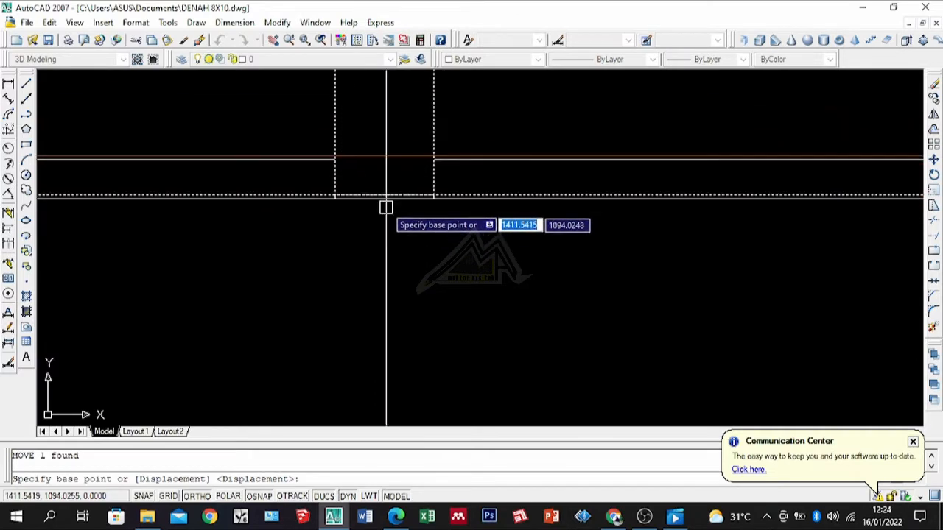
click(385, 199)
scroll(359, 312, down, 2)
scroll(365, 322, down, 5)
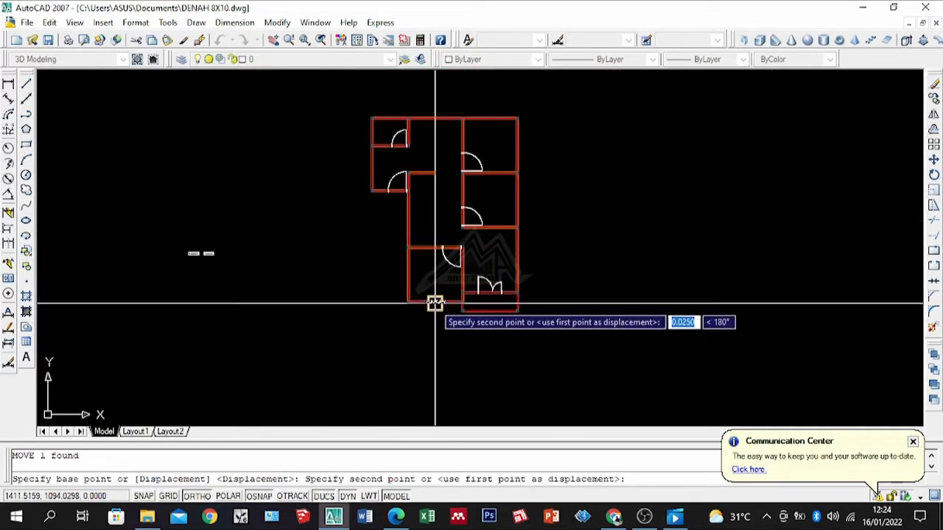
scroll(446, 88, up, 3)
scroll(402, 229, down, 2)
scroll(442, 261, up, 6)
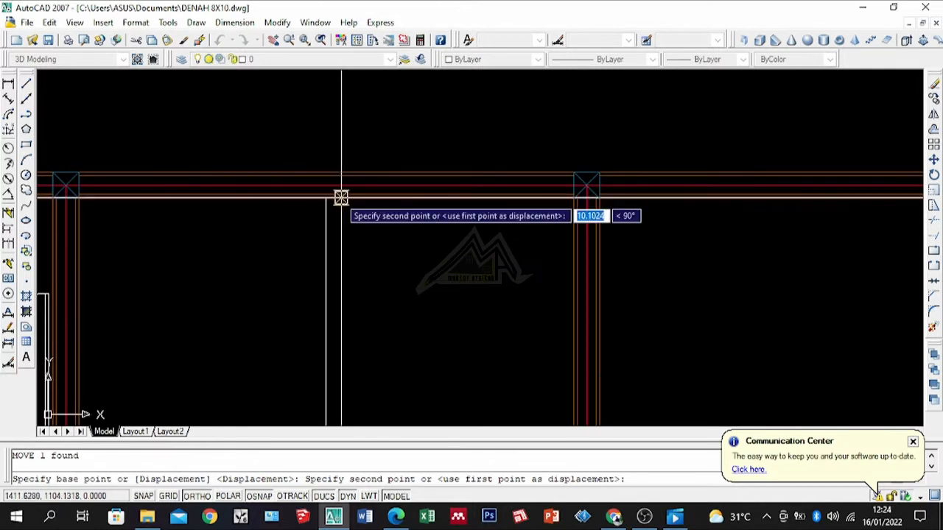
click(326, 196)
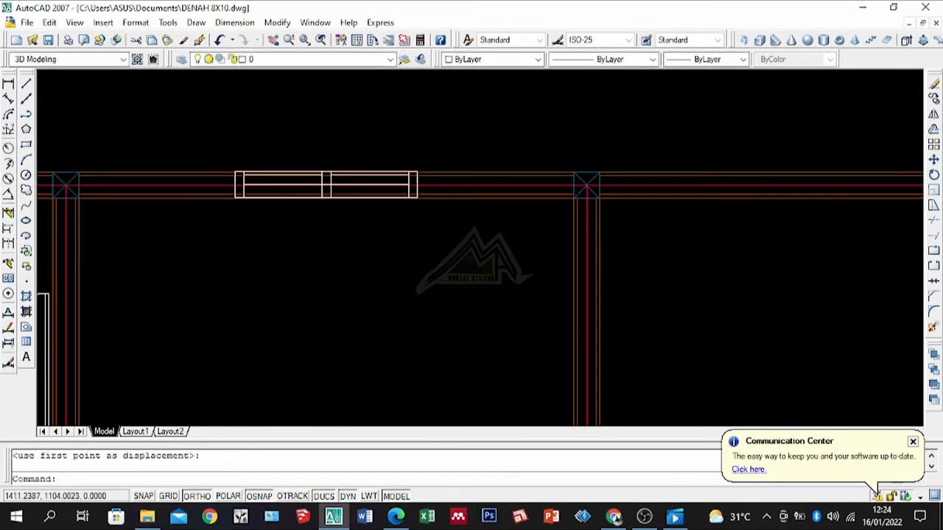
Shift the upper middle room's double window straight down so its lower edge lies on the wall's inner face line.
scroll(311, 219, down, 1)
scroll(231, 185, up, 2)
click(261, 160)
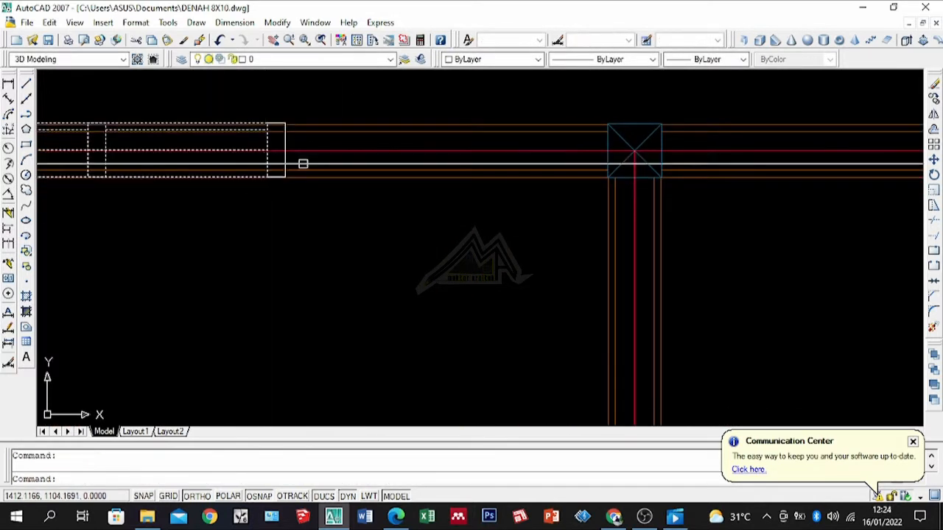
scroll(303, 165, down, 3)
scroll(316, 214, up, 5)
scroll(316, 215, up, 3)
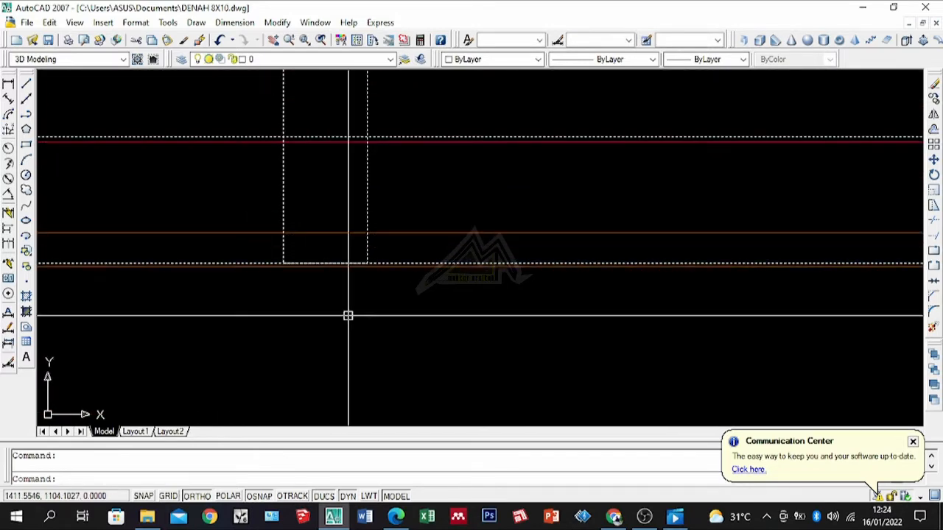
scroll(345, 291, up, 3)
scroll(305, 288, up, 3)
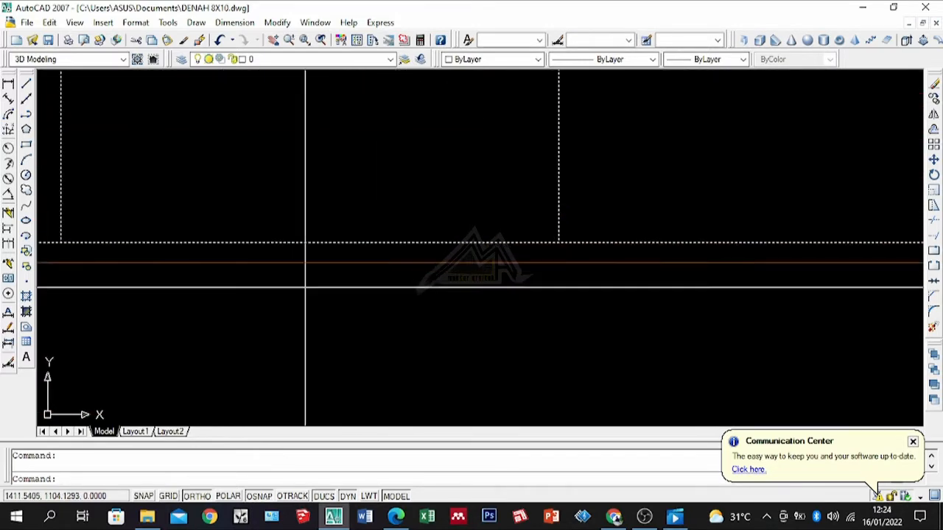
text(m)
key(Return)
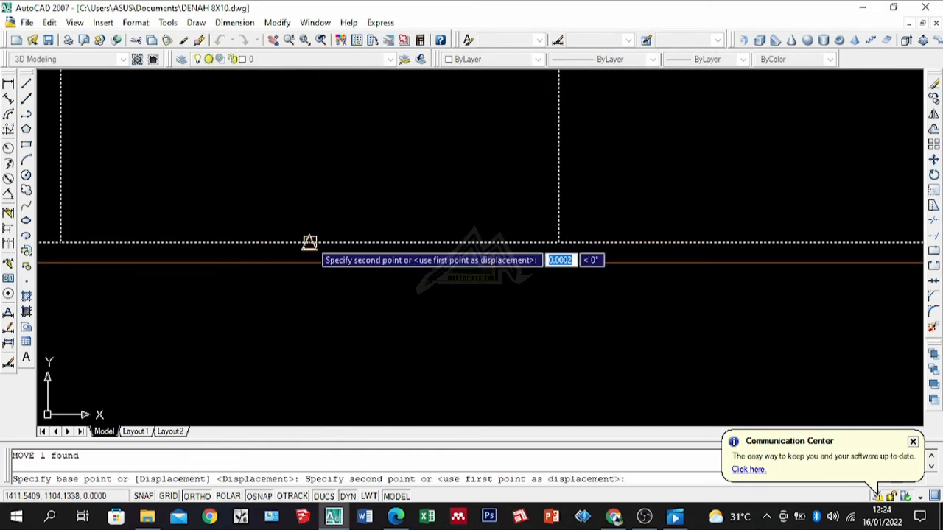
click(310, 263)
Copy the upper middle room's double window from its lower edge's midpoint to the midpoint of the upper right room's top wall.
scroll(340, 274, down, 4)
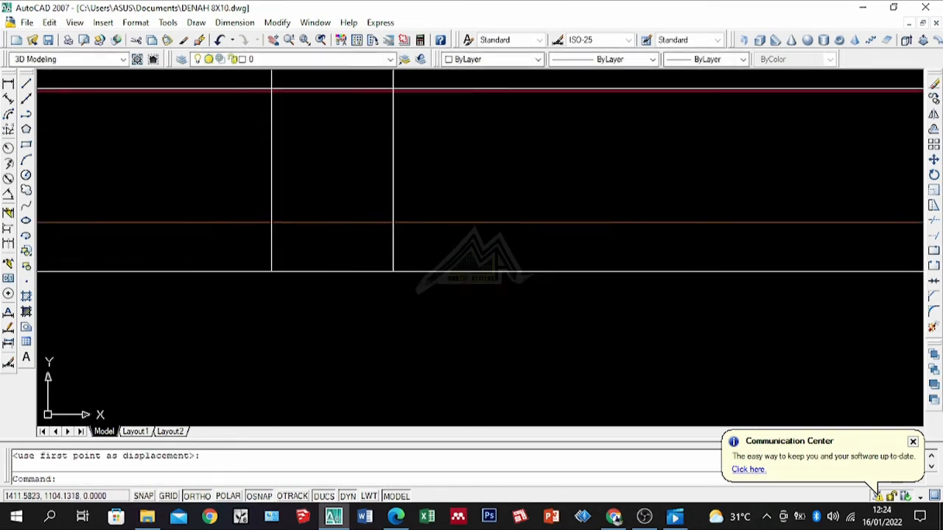
scroll(435, 264, up, 3)
text(c)
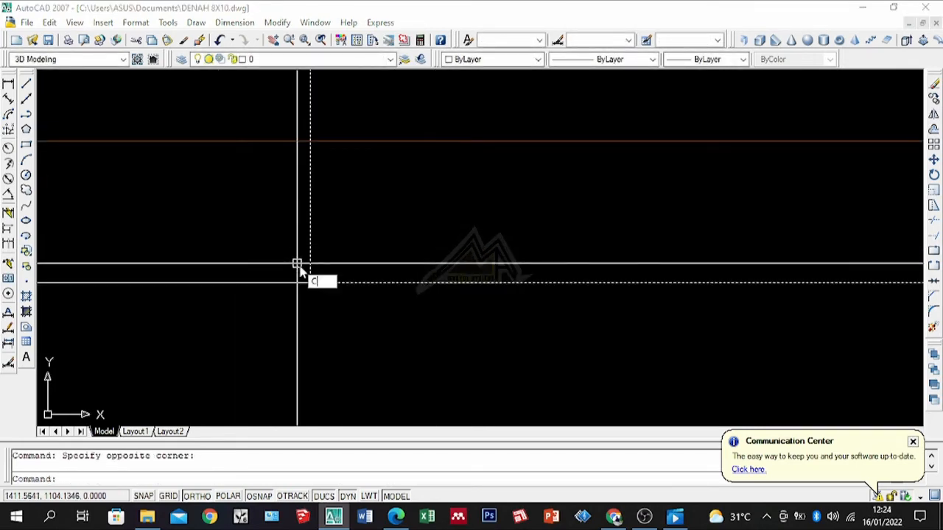
text(o)
key(Return)
scroll(305, 297, down, 4)
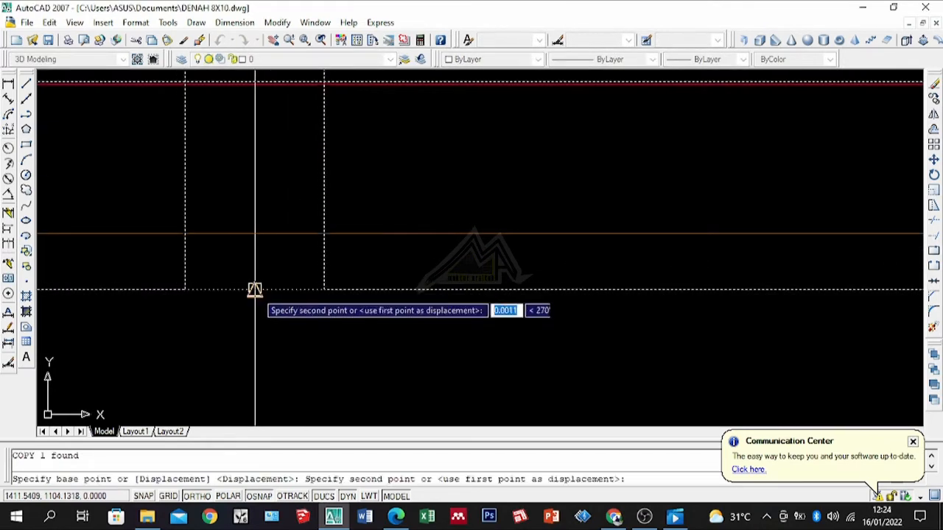
scroll(184, 289, down, 10)
scroll(277, 290, down, 4)
scroll(474, 306, up, 3)
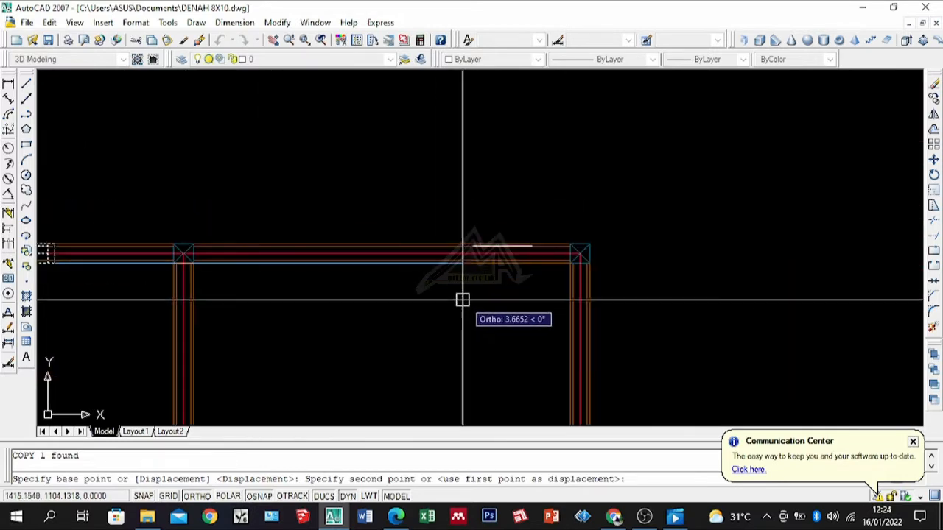
scroll(381, 259, up, 4)
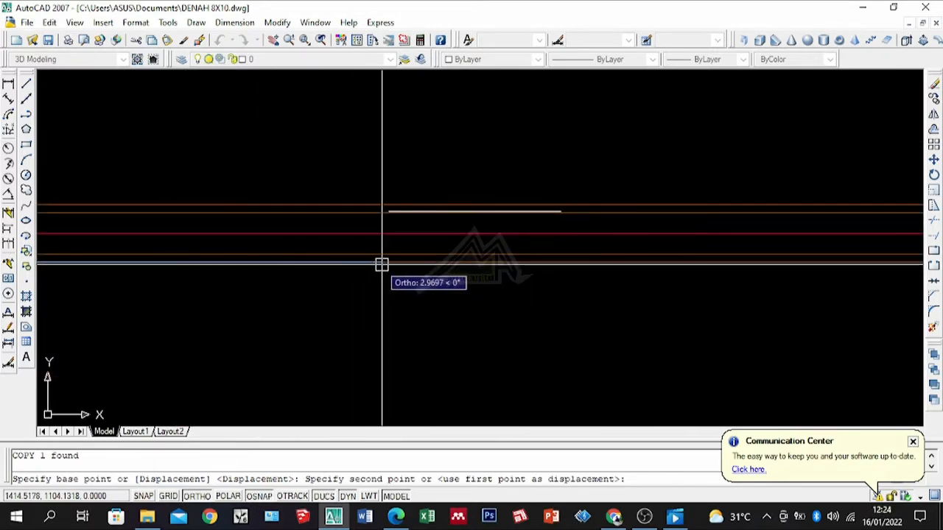
click(390, 263)
scroll(433, 187, down, 5)
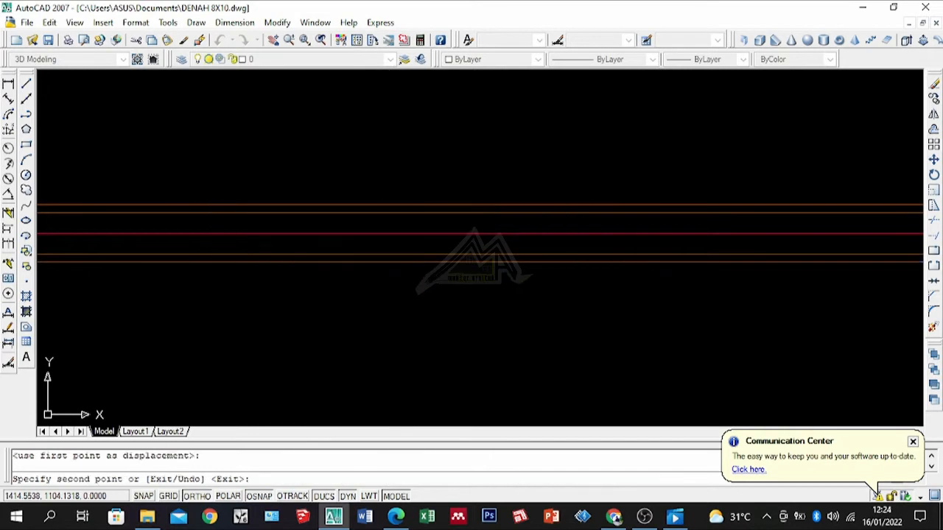
scroll(433, 186, down, 5)
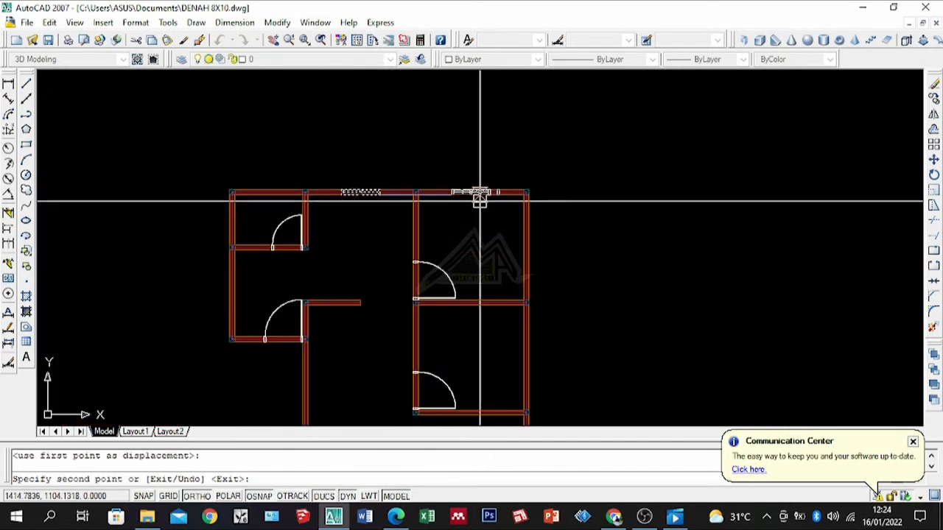
key(Return)
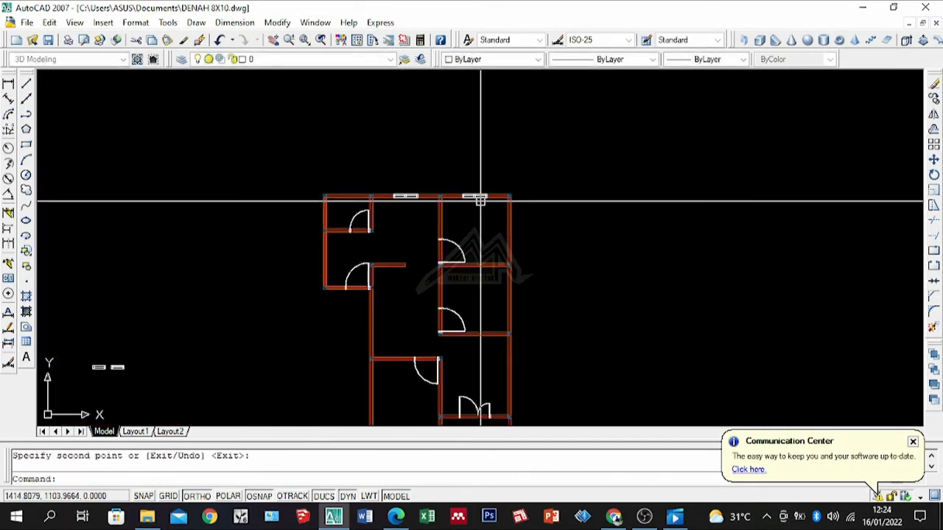
Copy the double window in the lower left room's bottom wall straight down into the empty area below the plan.
scroll(478, 267, down, 5)
scroll(396, 325, up, 3)
scroll(396, 324, up, 8)
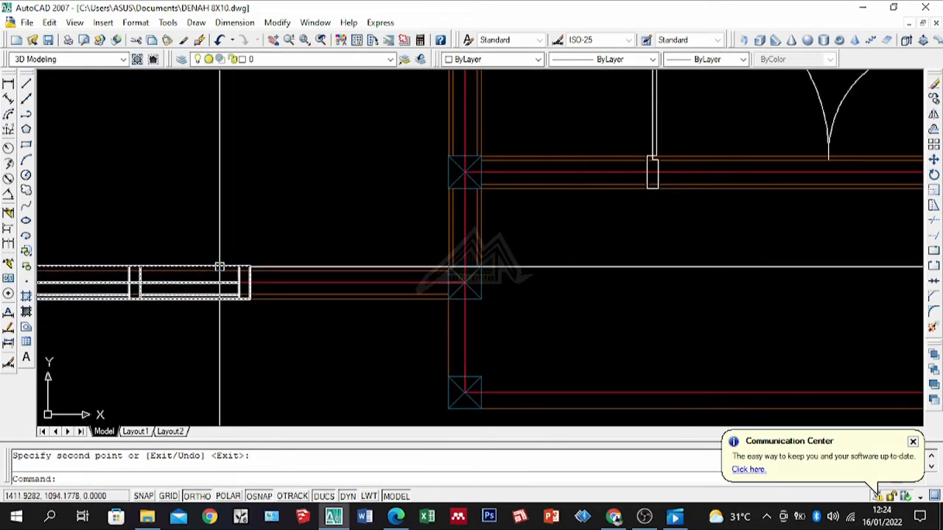
click(220, 267)
text(co)
key(Return)
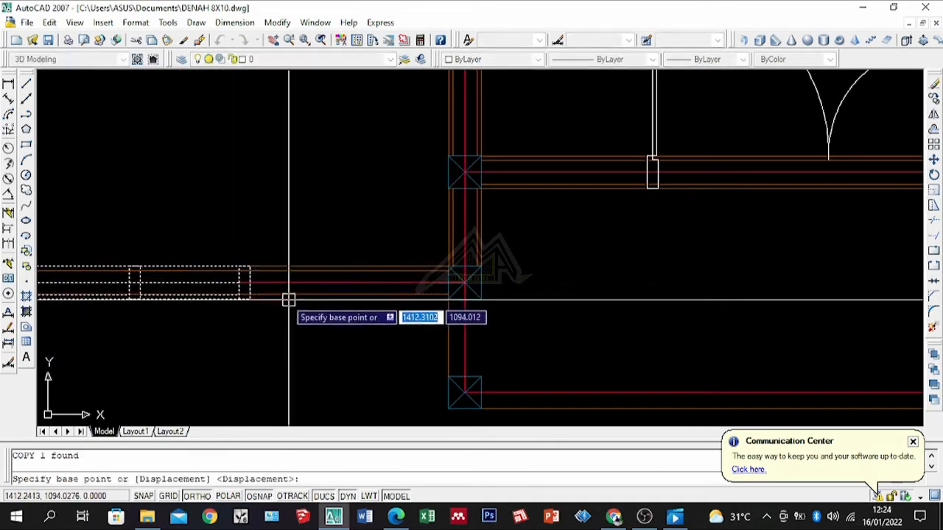
click(239, 282)
scroll(326, 295, down, 4)
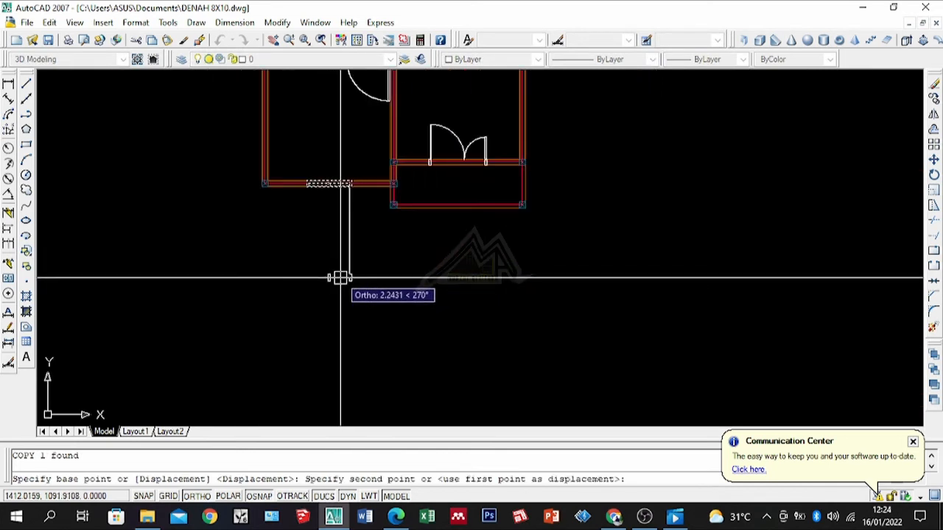
scroll(355, 283, up, 4)
key(Return)
Rotate the copied double window about its lower right corner so it stands vertically.
click(436, 205)
click(230, 311)
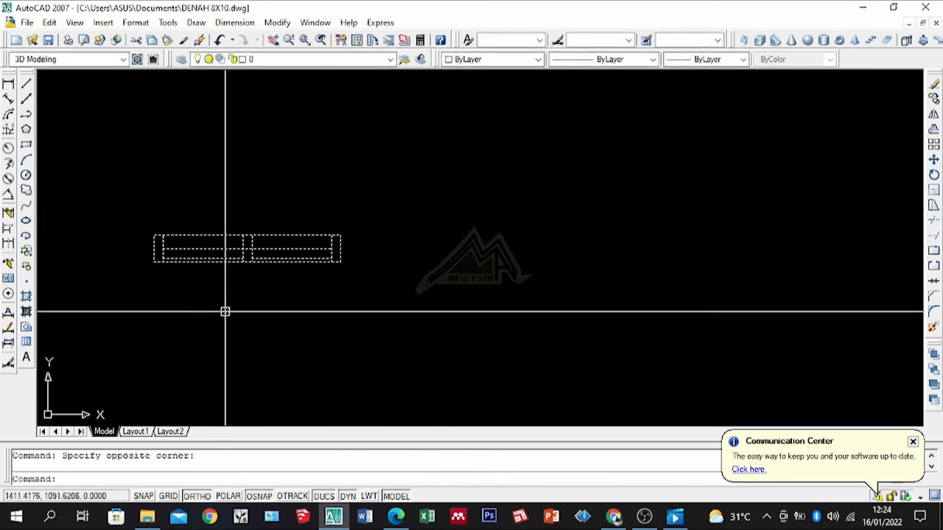
text(ro)
key(Return)
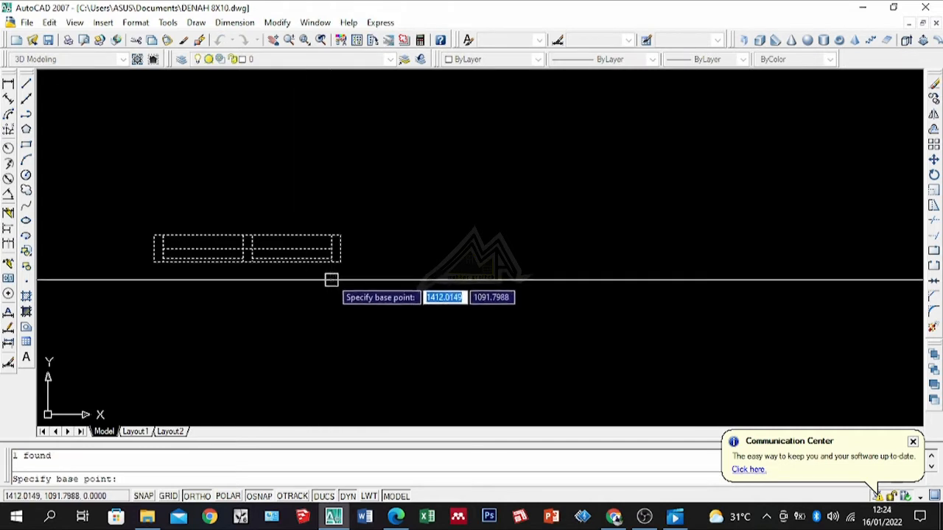
click(340, 261)
click(339, 348)
scroll(409, 236, down, 1)
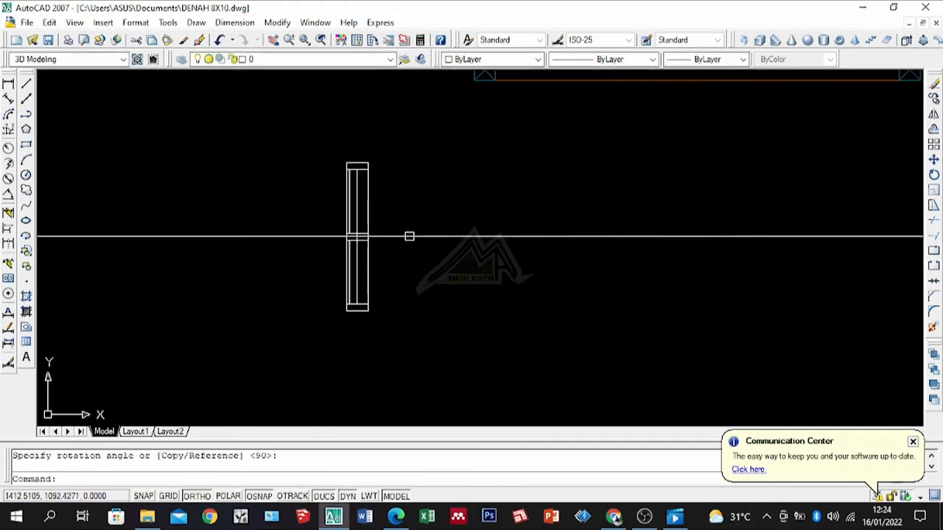
Mirror the vertical double window about a vertical axis just beside its left side, keeping the original.
text(Mi)
key(Return)
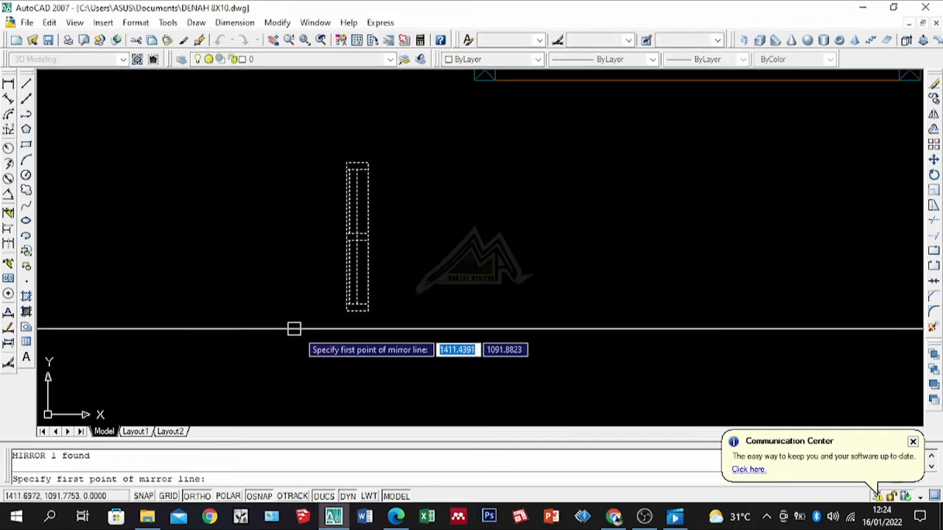
click(314, 324)
click(322, 210)
key(Return)
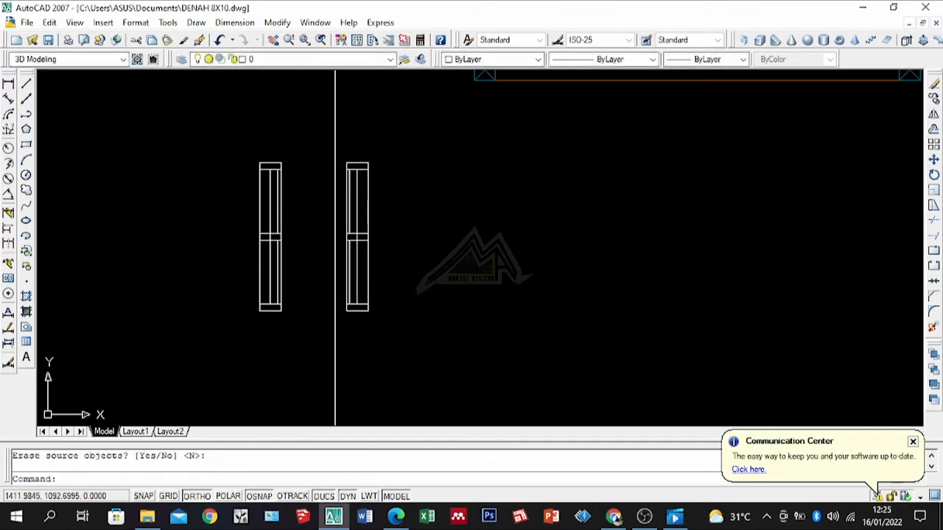
Move the mirrored vertical window from its left edge's midpoint to the midpoint of the right wall's inner line in the room with the double door.
scroll(329, 171, up, 2)
click(320, 154)
click(200, 245)
scroll(218, 246, down, 4)
scroll(219, 263, up, 2)
text(m)
key(Return)
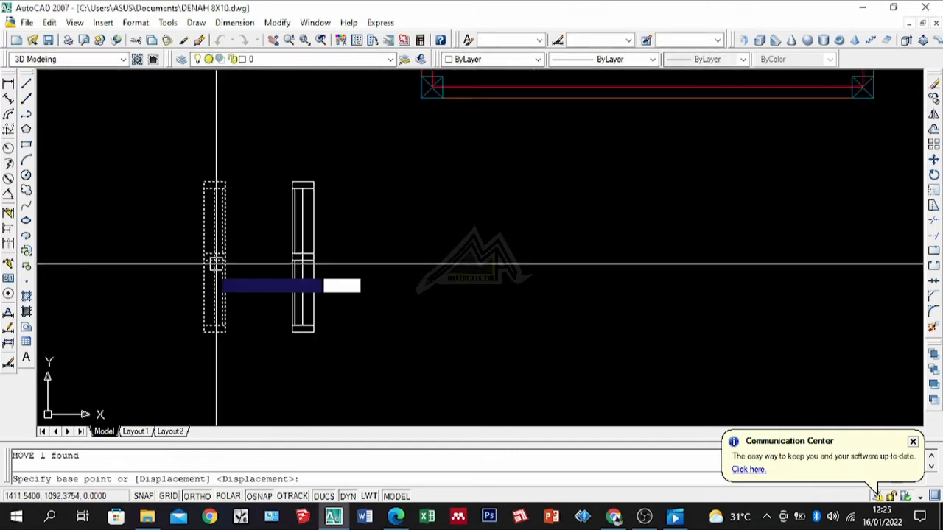
scroll(211, 250, up, 3)
click(223, 213)
scroll(288, 309, down, 4)
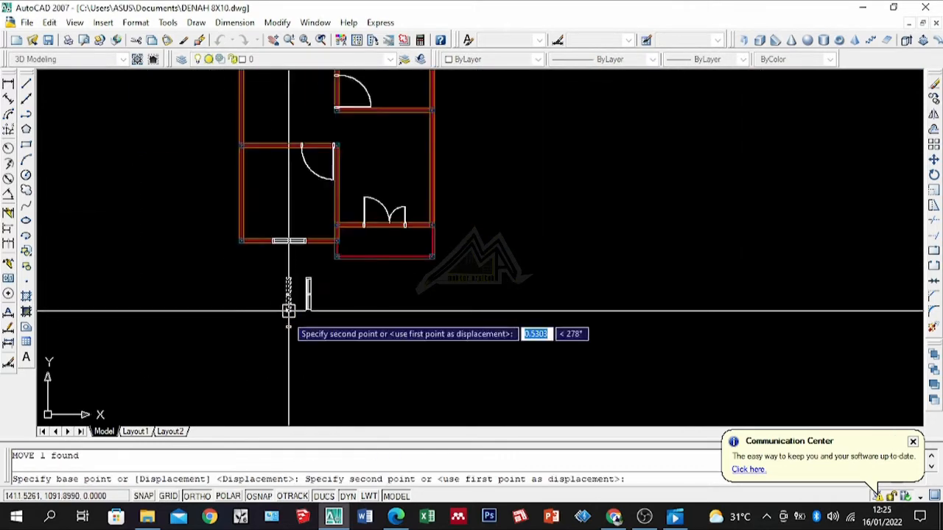
scroll(275, 320, up, 4)
scroll(335, 249, up, 2)
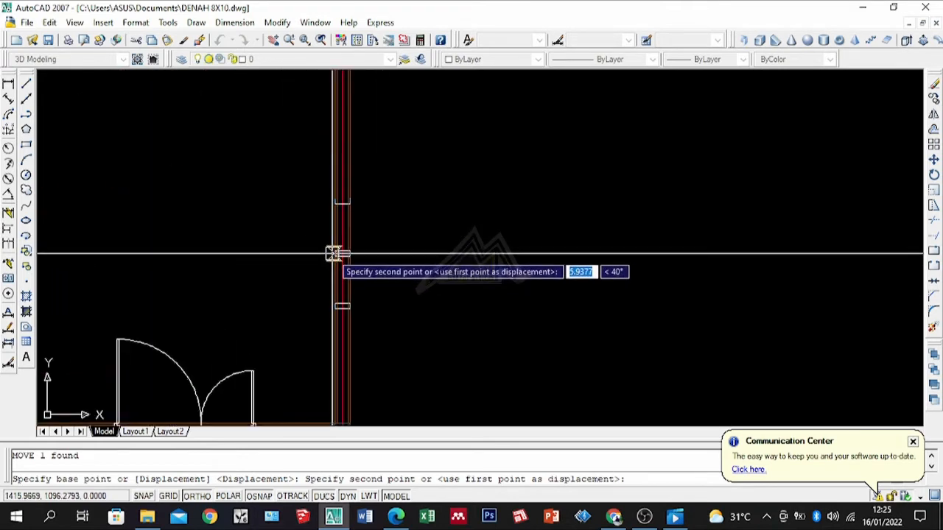
scroll(334, 244, up, 2)
scroll(334, 244, up, 1)
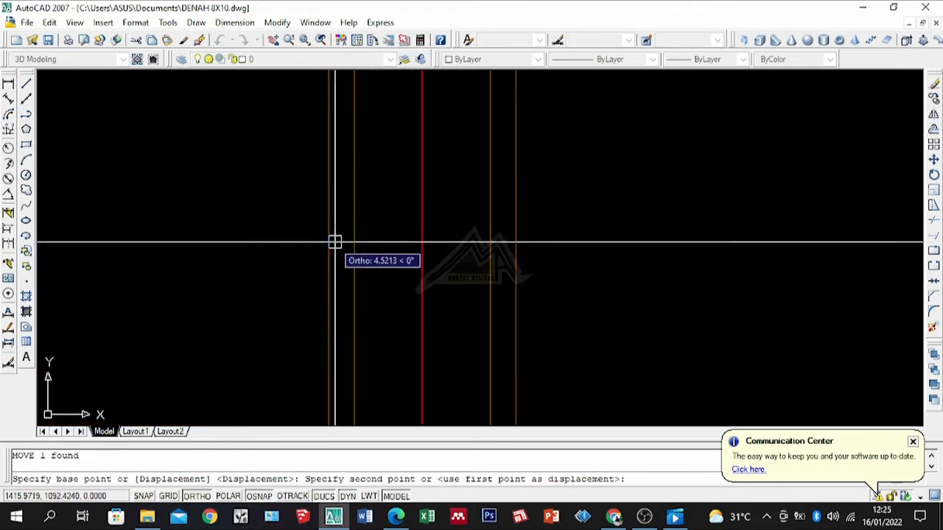
scroll(328, 264, down, 3)
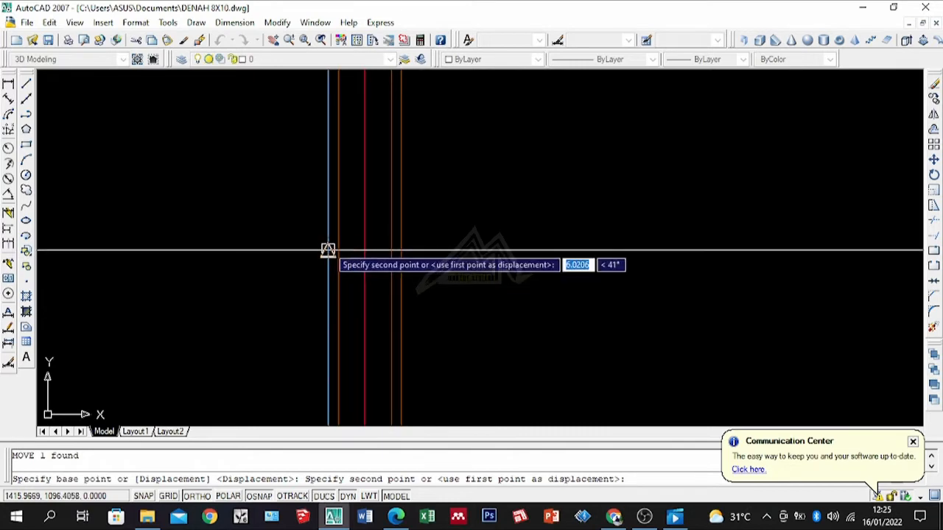
click(329, 252)
scroll(480, 236, down, 4)
Move the remaining vertical window from its right edge's midpoint to the midpoint of the lower left room's left wall.
scroll(399, 306, up, 7)
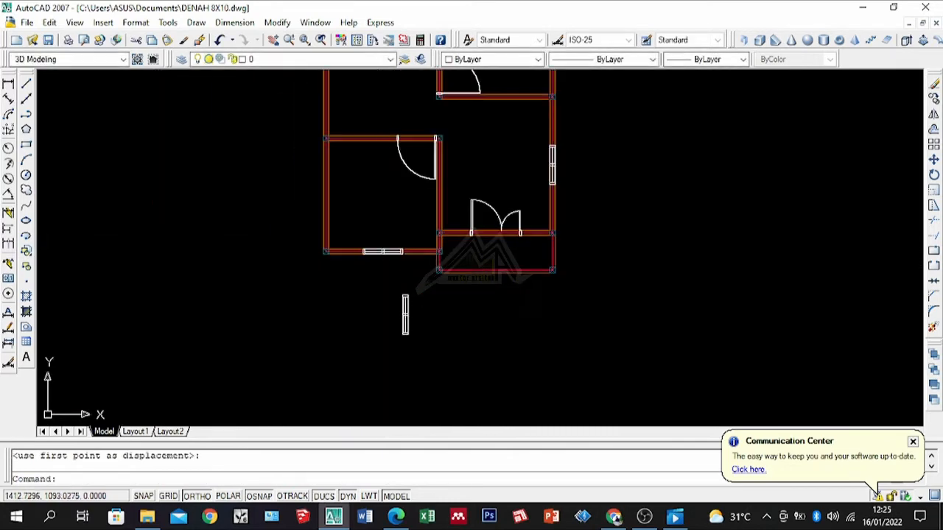
key(Return)
scroll(372, 394, up, 6)
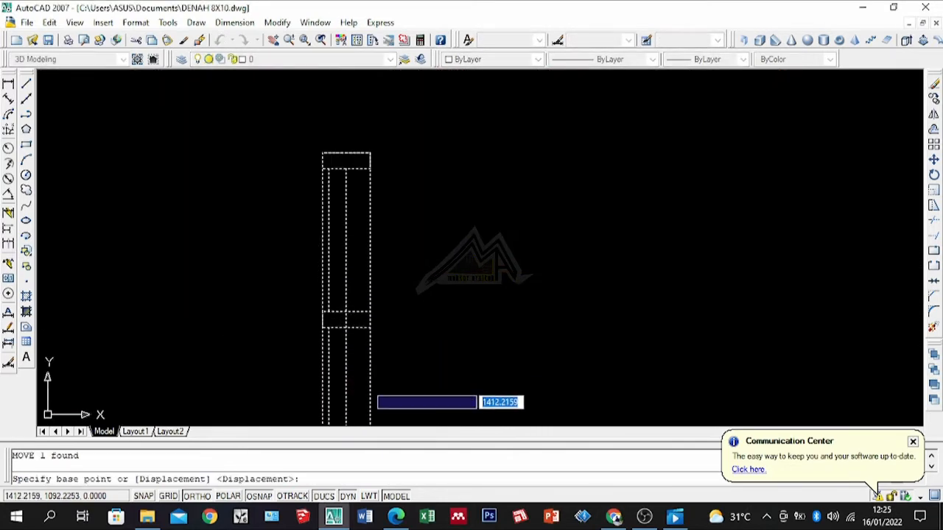
click(387, 312)
scroll(514, 303, down, 10)
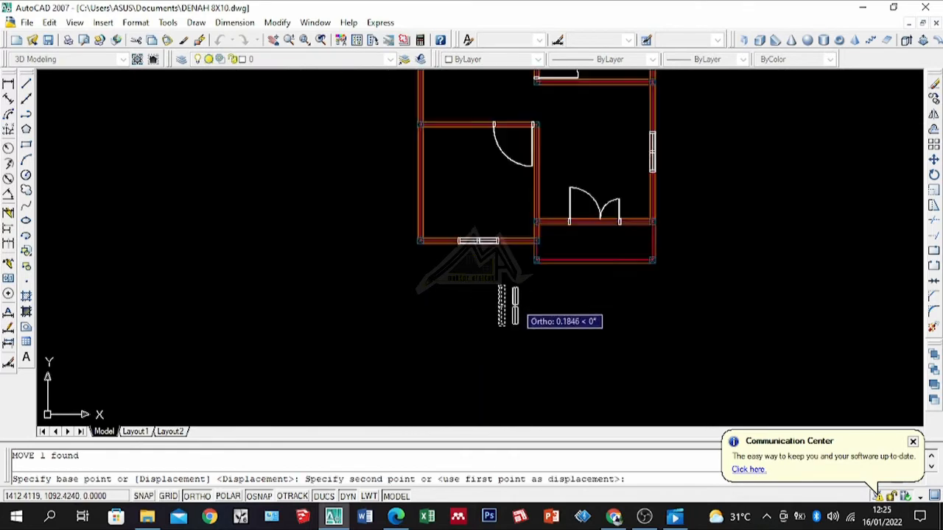
scroll(462, 218, up, 4)
click(430, 257)
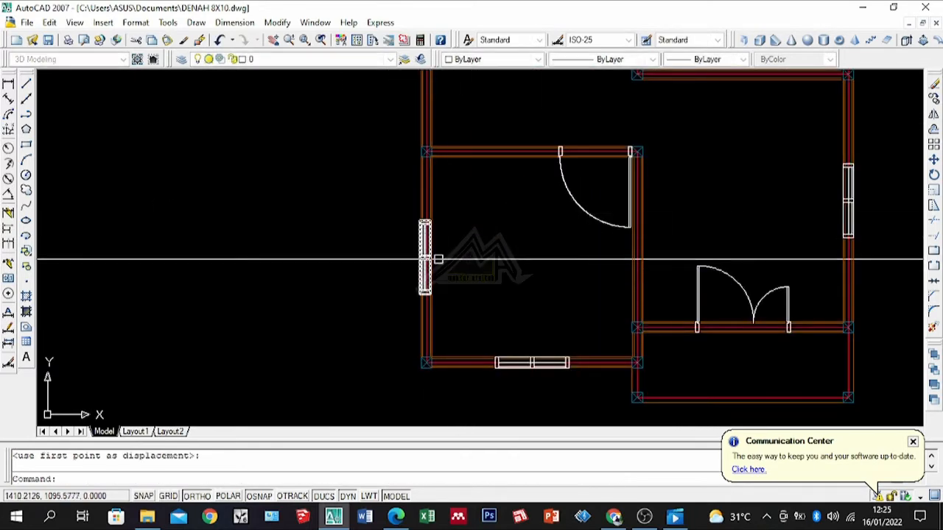
Shift the lower left room's vertical window horizontally so its right edge lies on the wall's inner face line.
scroll(402, 263, up, 8)
click(356, 260)
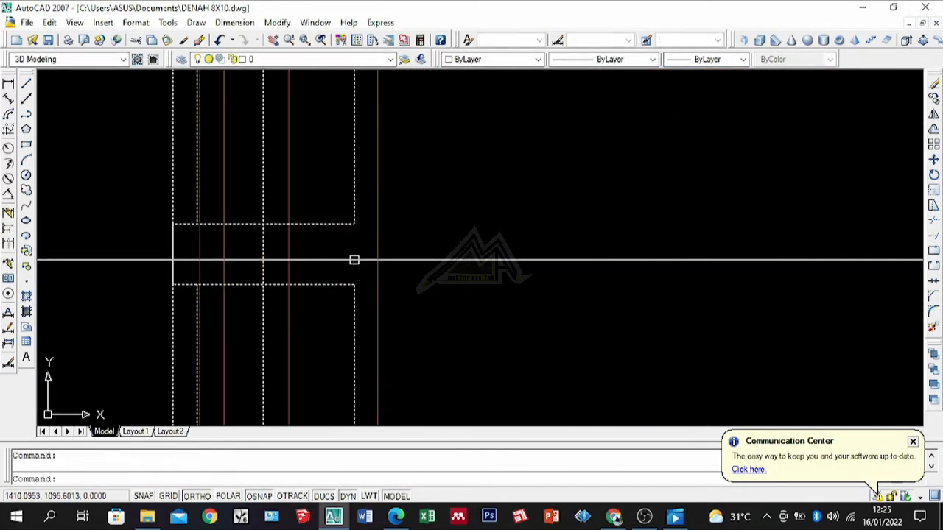
scroll(357, 257, up, 5)
text(m)
key(Return)
click(346, 251)
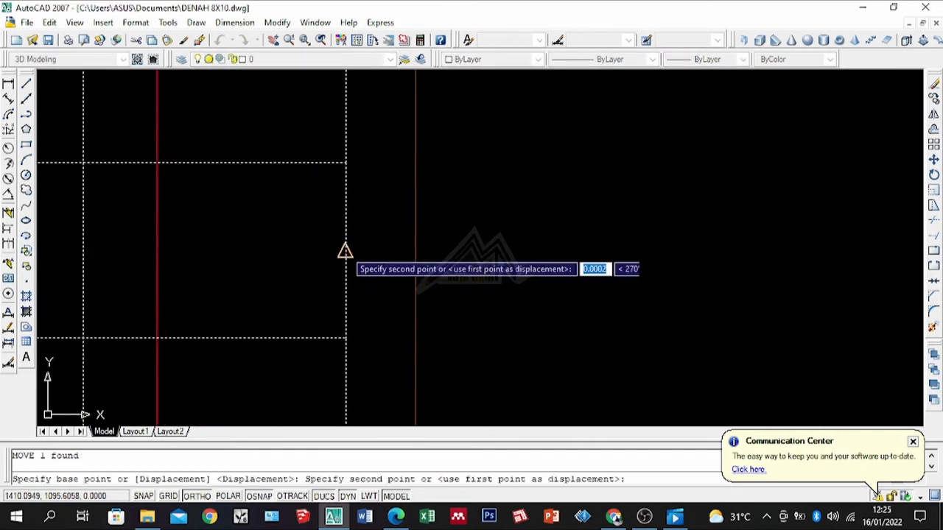
click(409, 253)
scroll(424, 273, down, 5)
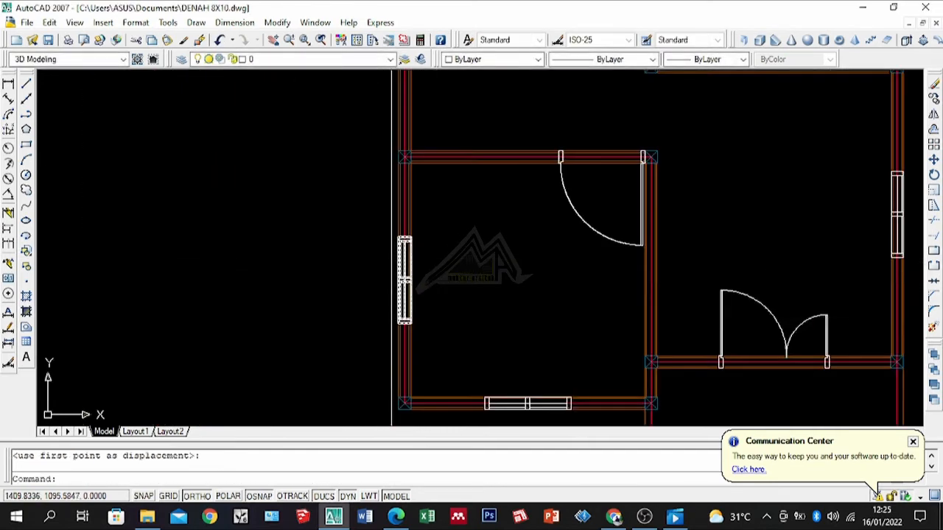
Copy the lower left room's vertical window from its right edge's midpoint to the midpoint of the left wall segment in the room above.
scroll(343, 298, down, 5)
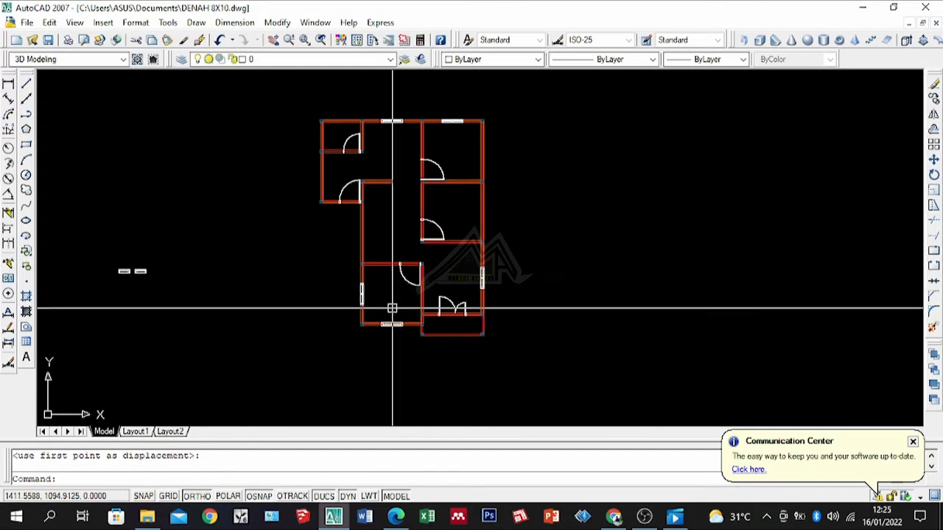
scroll(369, 220, up, 2)
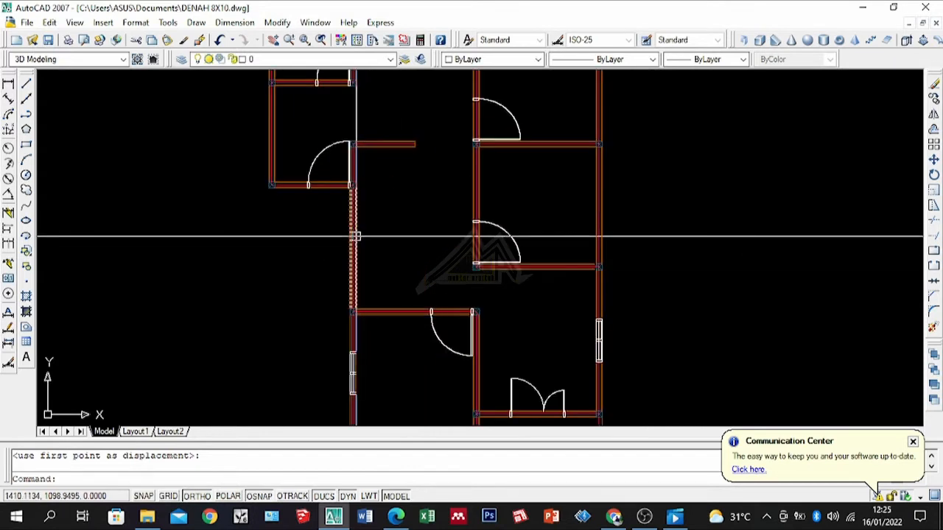
scroll(364, 326, up, 3)
scroll(383, 211, down, 4)
scroll(362, 297, up, 2)
scroll(364, 289, up, 2)
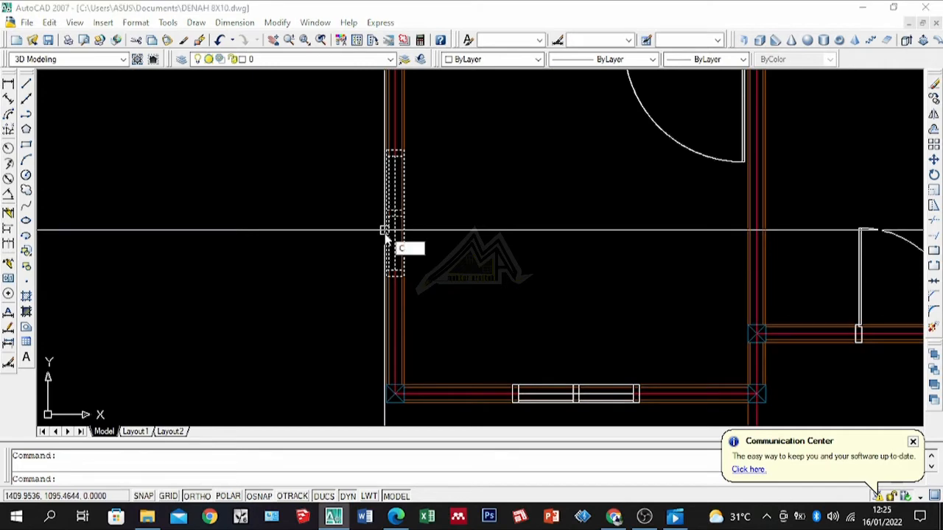
text(o)
key(Return)
scroll(442, 204, up, 3)
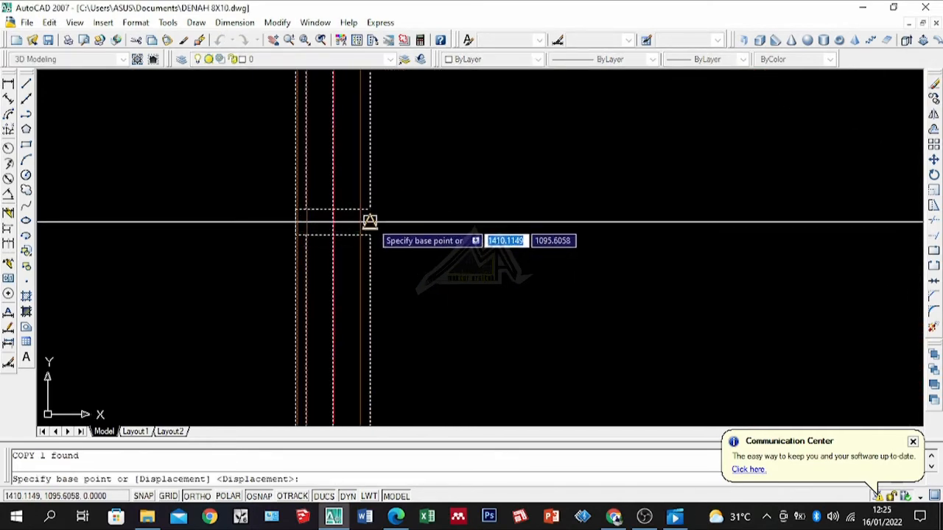
click(369, 221)
scroll(383, 281, down, 3)
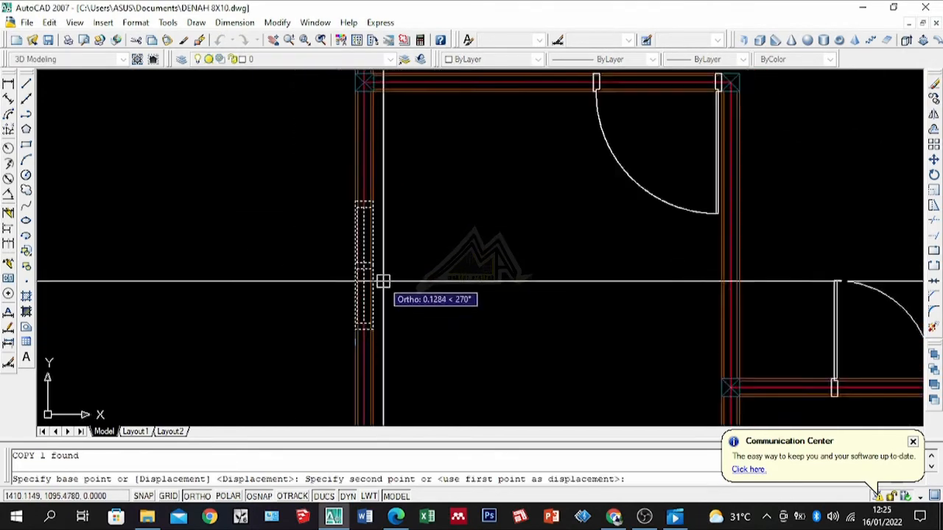
scroll(380, 244, down, 2)
scroll(382, 169, up, 2)
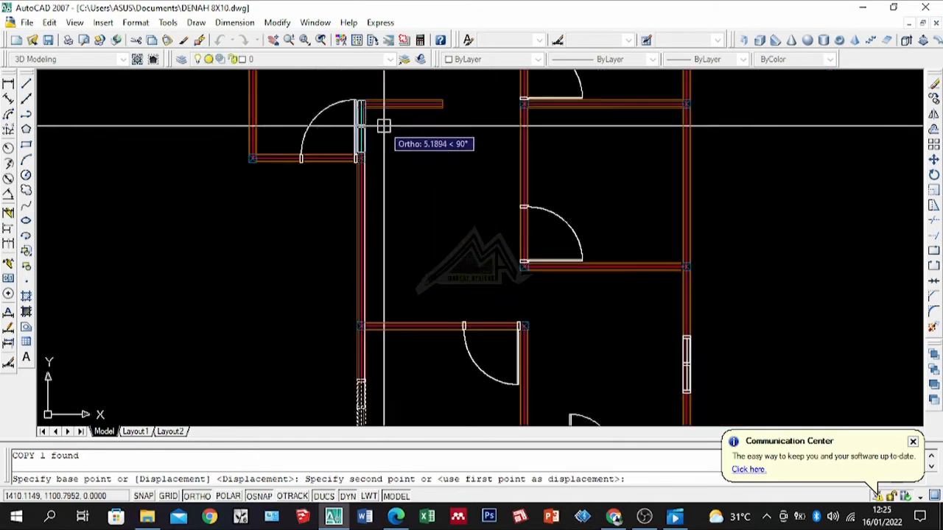
click(364, 242)
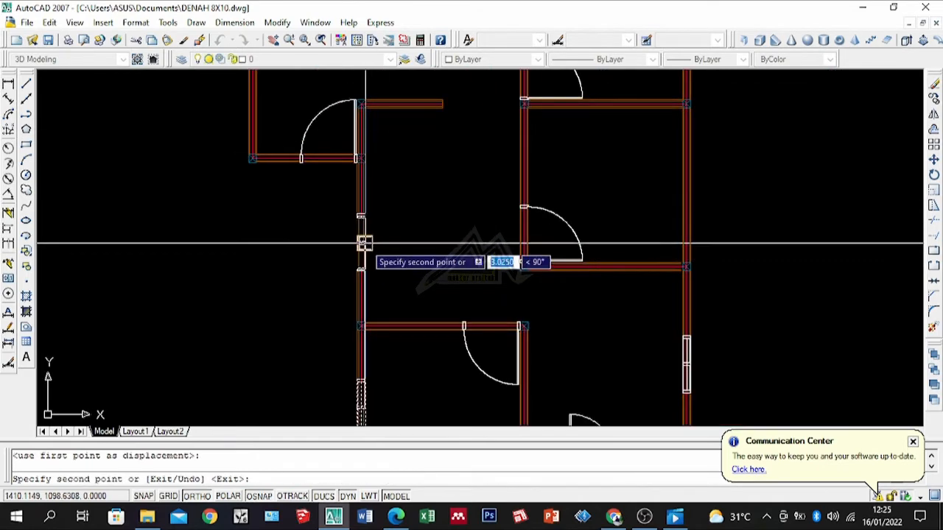
scroll(373, 228, up, 8)
key(Return)
Copy the right wall's vertical window from its left edge's midpoint to the midpoint of the middle right room's outer wall.
scroll(384, 280, down, 6)
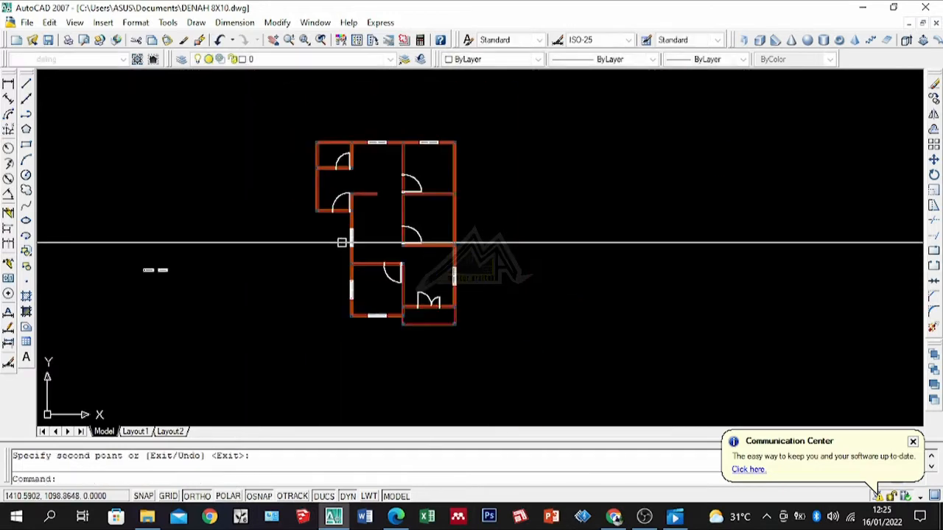
scroll(457, 269, up, 10)
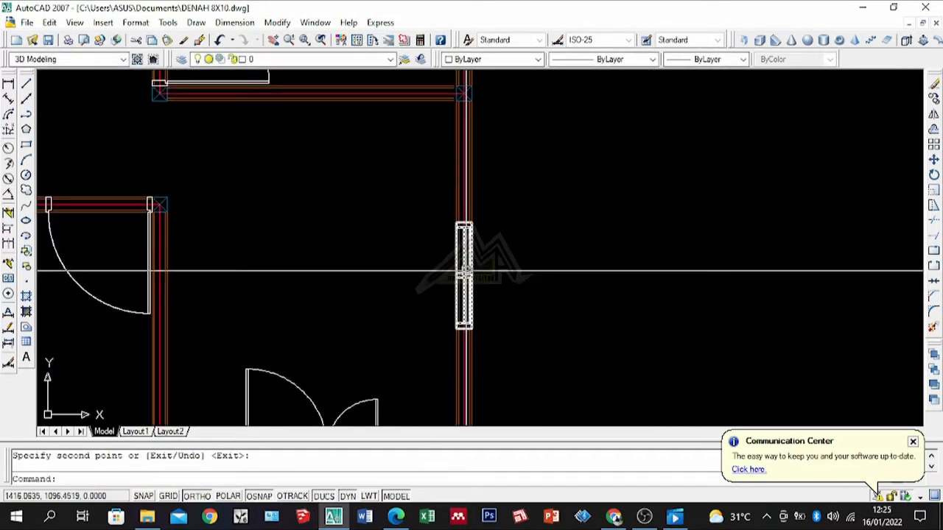
scroll(462, 281, up, 4)
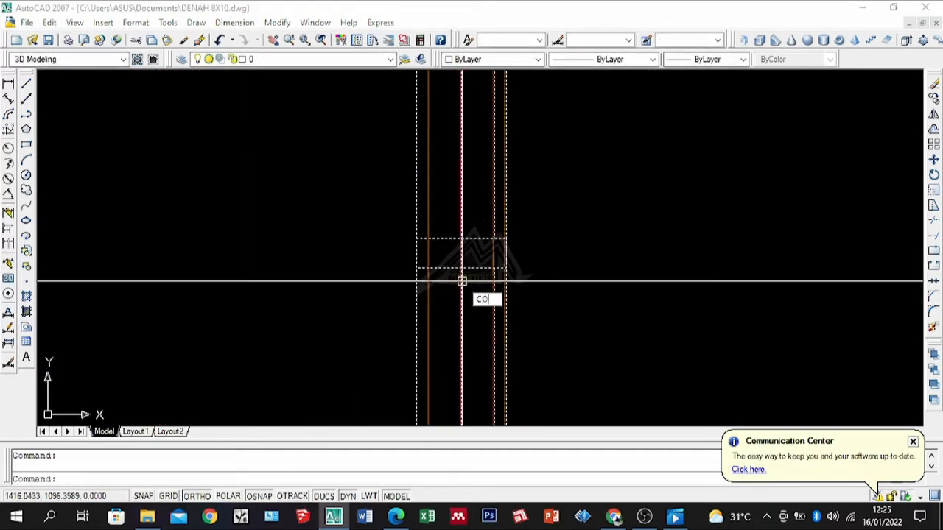
key(Return)
click(417, 252)
scroll(417, 258, down, 6)
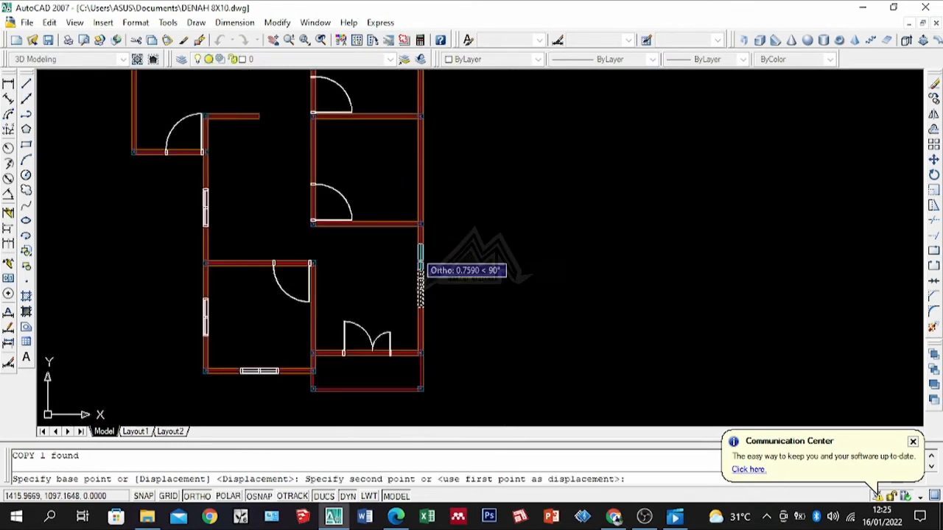
scroll(416, 145, up, 3)
click(421, 196)
Place another copy of the vertical window at the midpoint of the upper right room's outer wall and finish copying.
scroll(450, 189, up, 5)
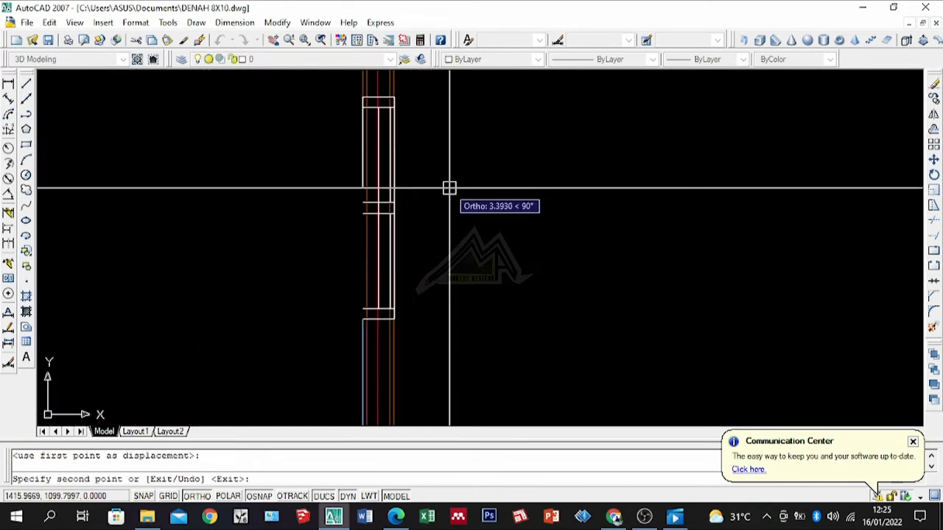
scroll(385, 204, up, 3)
scroll(387, 284, down, 12)
middle_drag(369, 200, 365, 252)
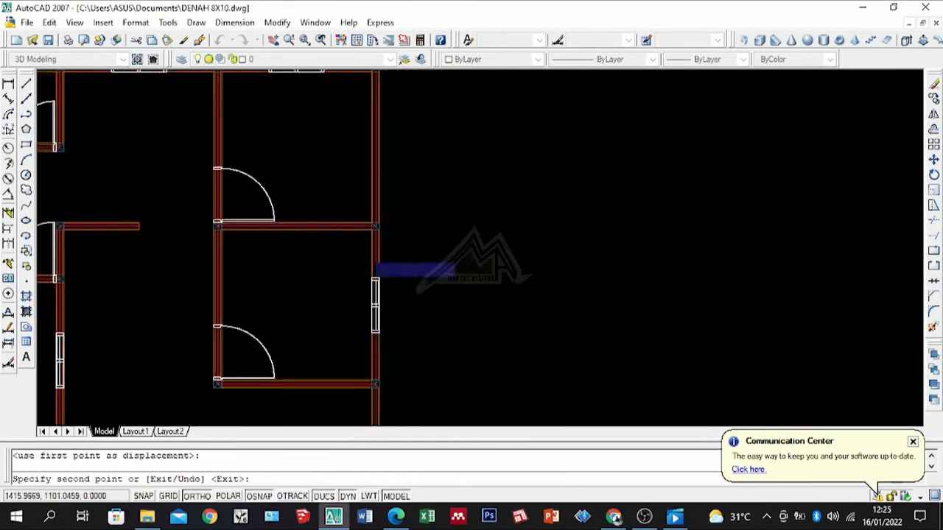
scroll(374, 236, up, 5)
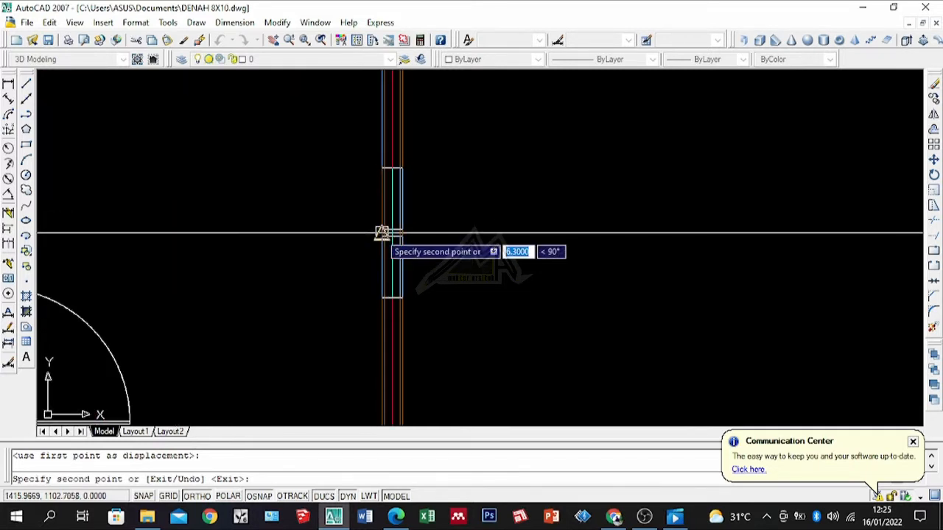
scroll(382, 234, down, 6)
key(Return)
scroll(480, 248, up, 2)
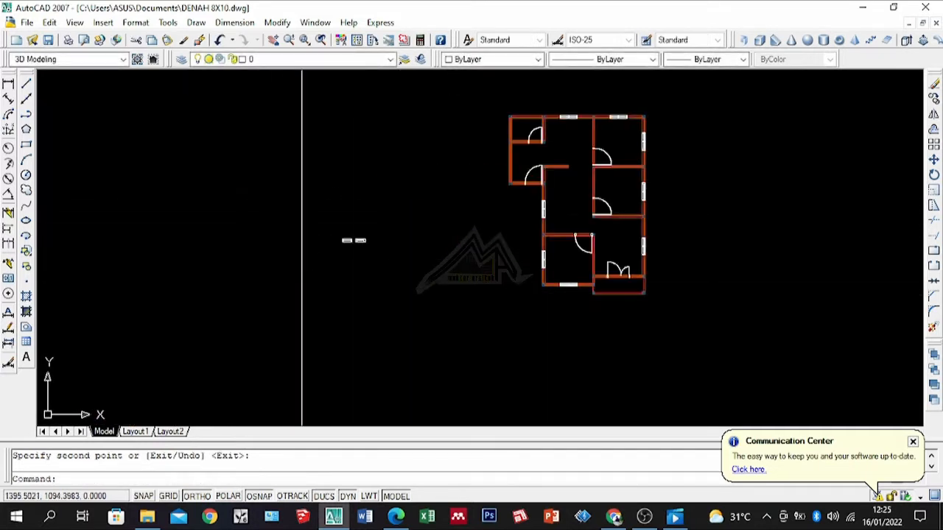
Draw a horizontal guide line from the column's inner edge to the double door's left jamb in the lower right room's front wall.
scroll(369, 239, up, 4)
scroll(312, 231, down, 2)
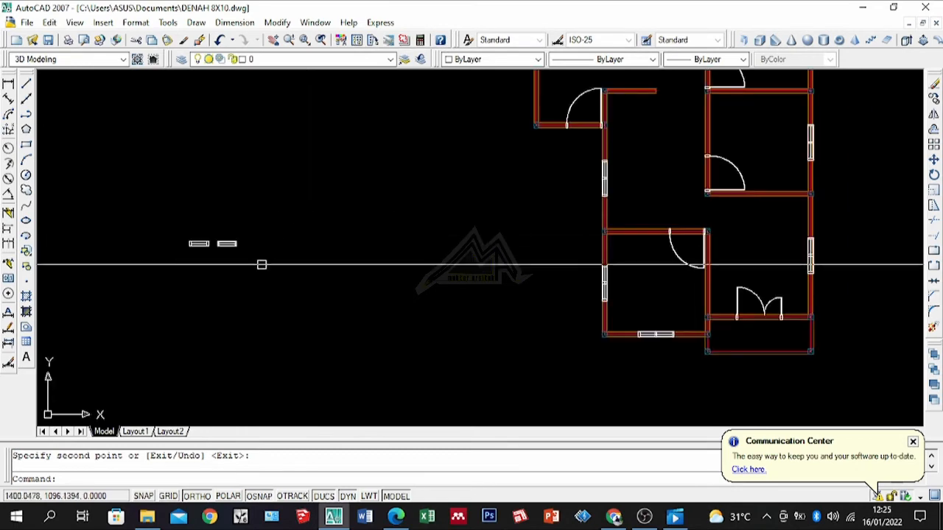
scroll(703, 337, up, 6)
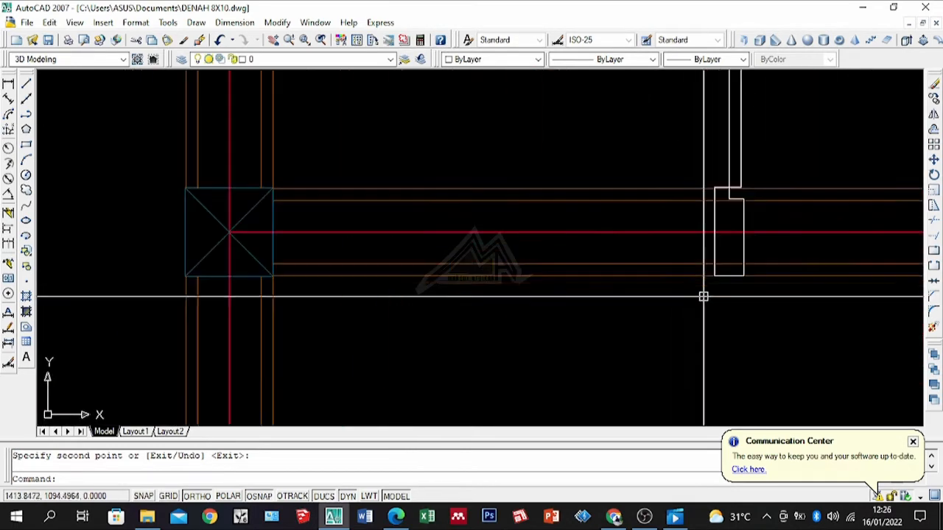
key(Return)
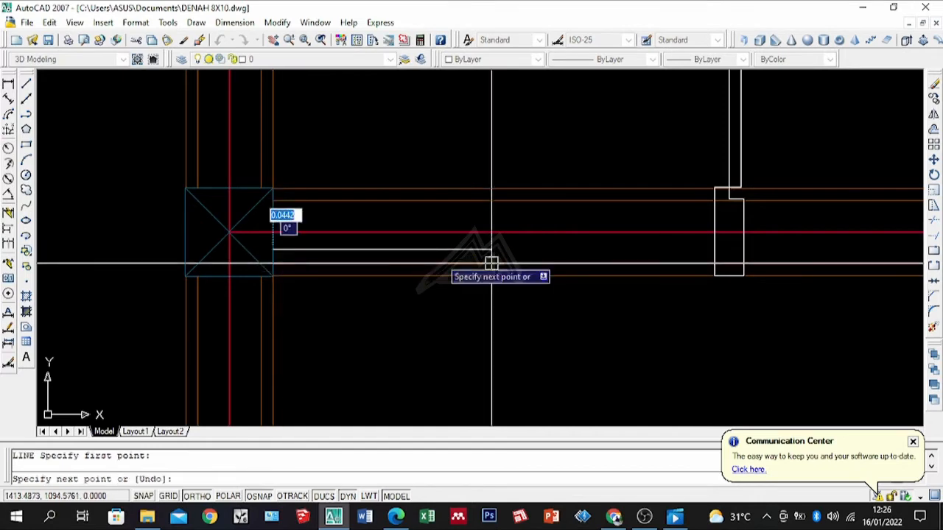
key(Return)
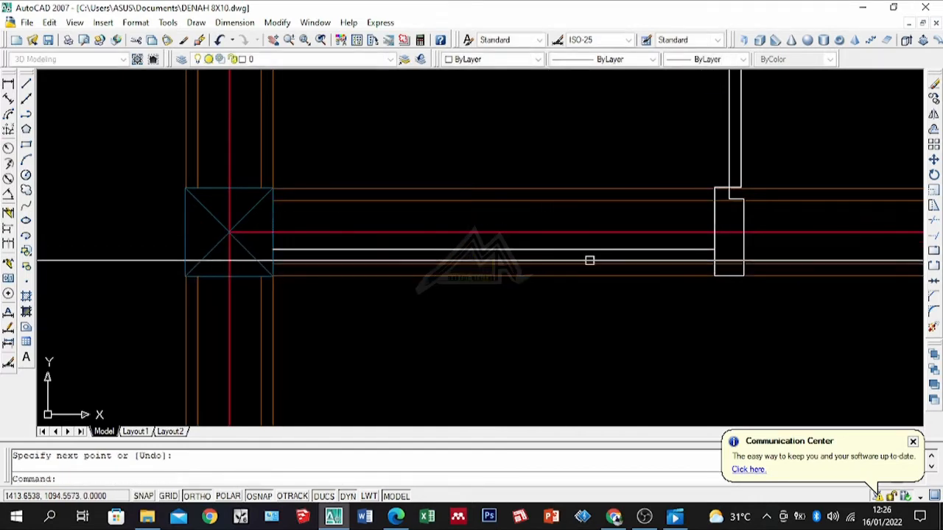
Mirror the right one of the two small window blocks downward across its bottom edge, keeping the original.
scroll(648, 254, down, 4)
scroll(643, 255, down, 4)
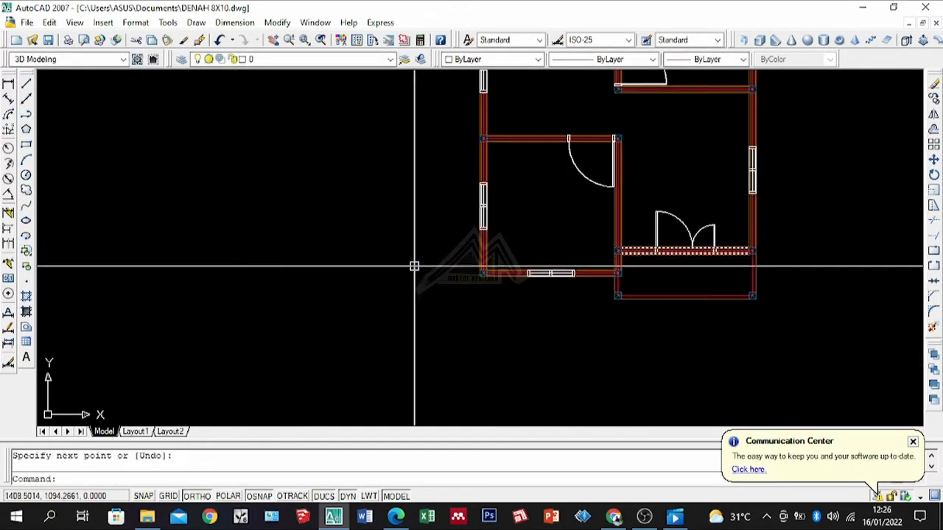
scroll(200, 197, up, 6)
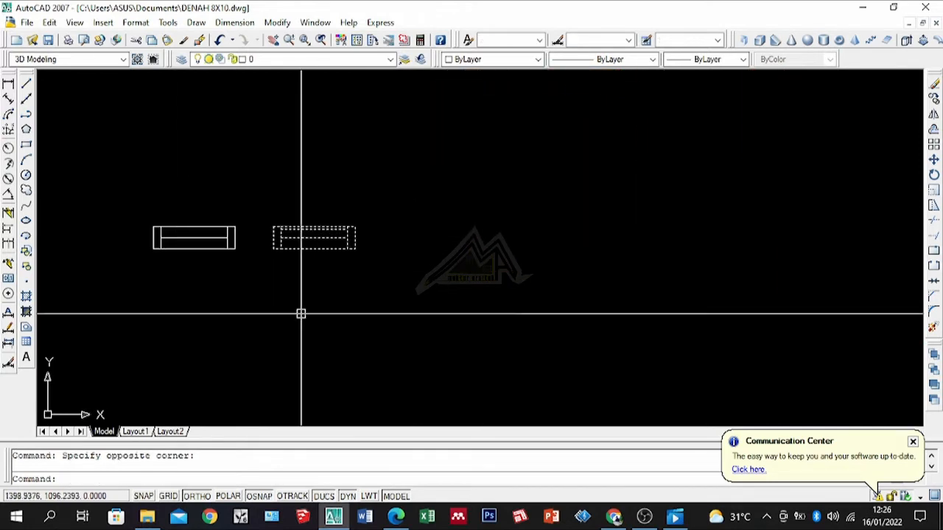
text(mi)
key(Return)
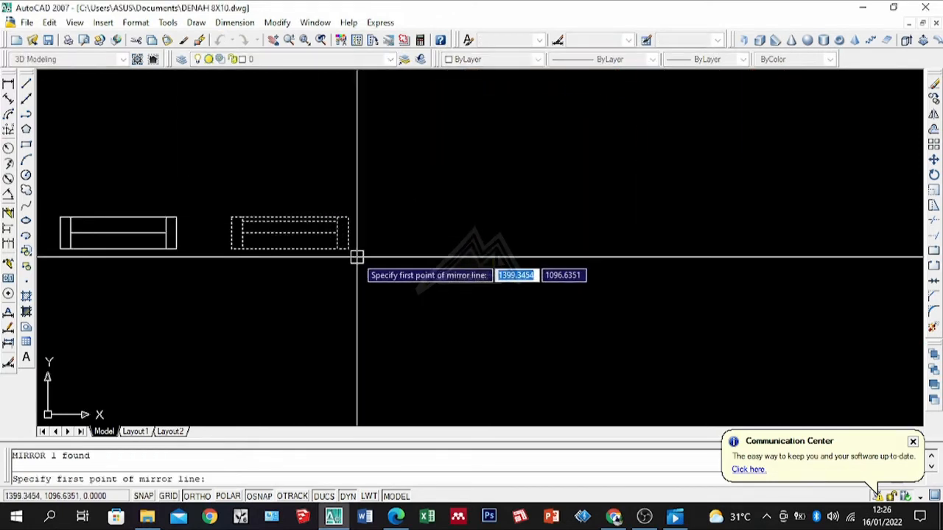
key(Return)
Move the mirrored small window from its top edge's midpoint to the midpoint of the guide line beside the double door.
click(368, 276)
click(233, 306)
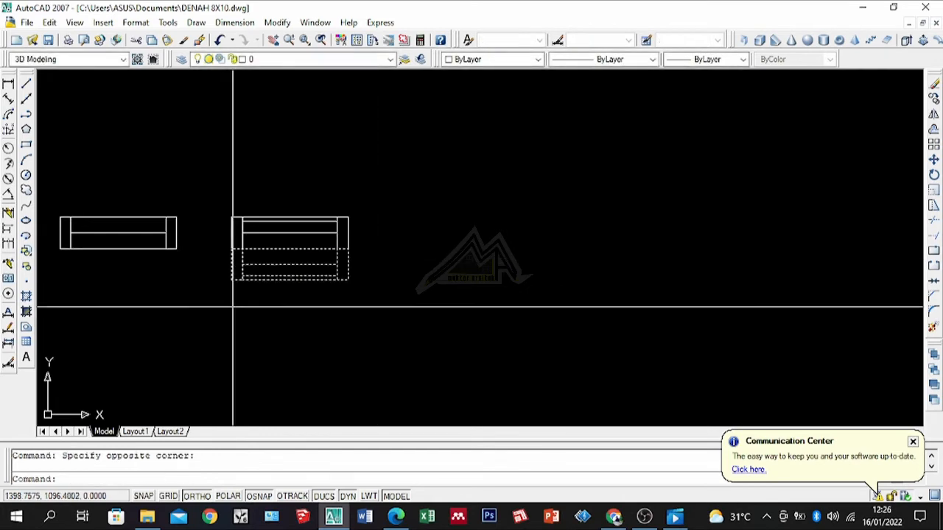
text(m)
key(Return)
scroll(265, 268, up, 2)
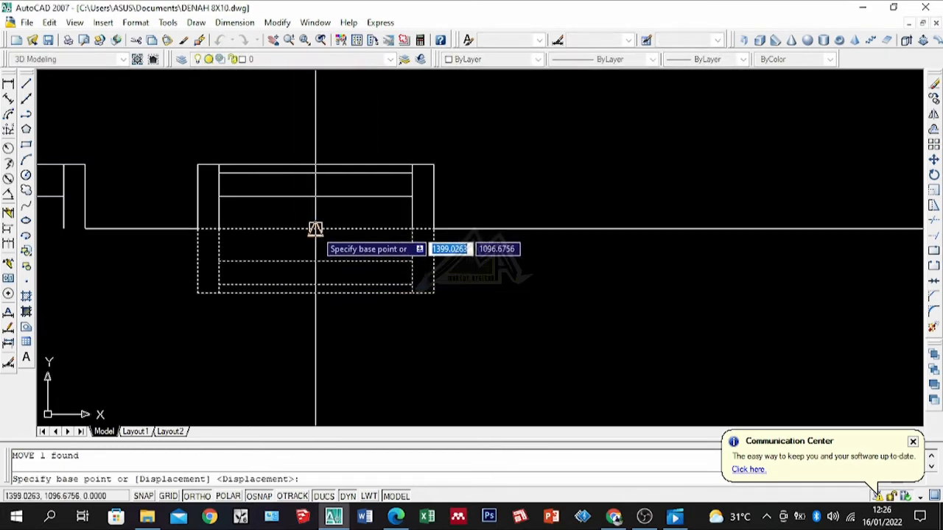
scroll(192, 295, down, 5)
scroll(341, 304, up, 6)
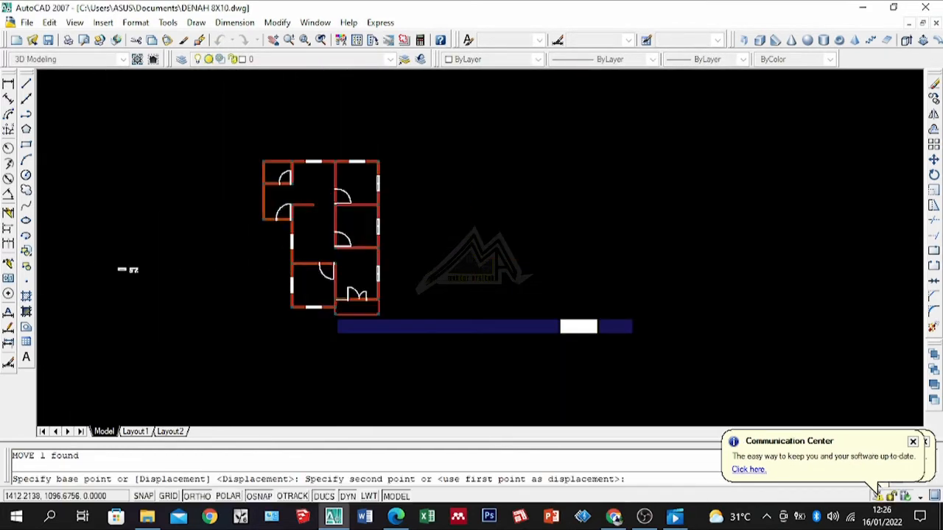
scroll(342, 304, up, 5)
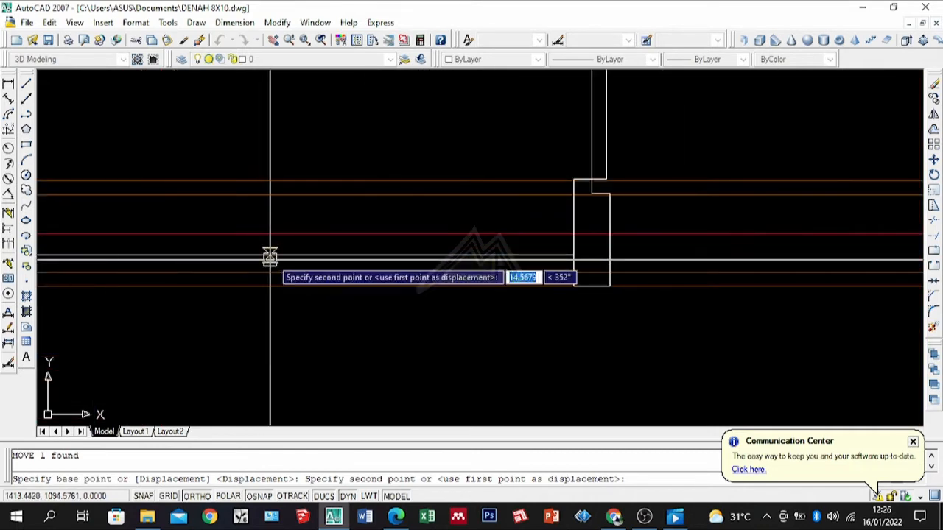
scroll(305, 255, down, 2)
click(303, 256)
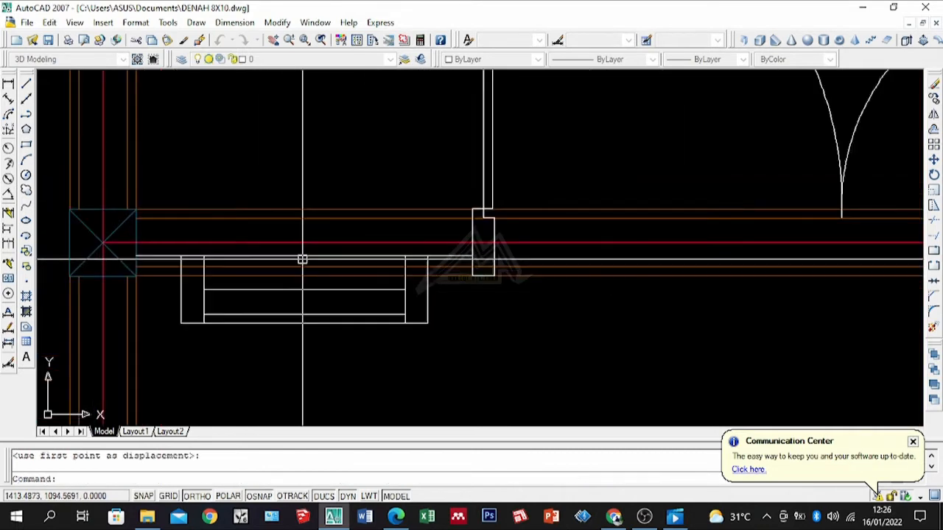
Shift the small window beside the double door straight up so its top edge lies on the wall's upper face line.
click(451, 310)
click(349, 351)
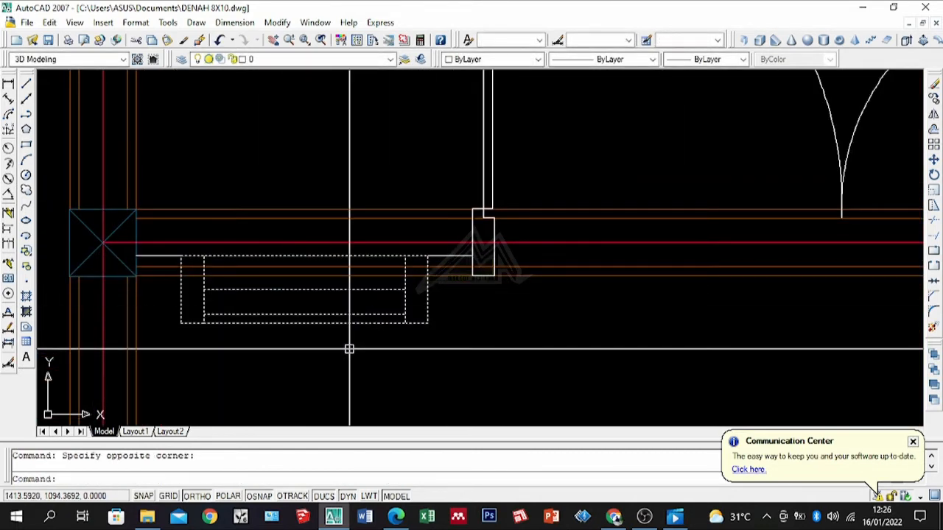
key(Return)
scroll(456, 237, up, 3)
click(485, 227)
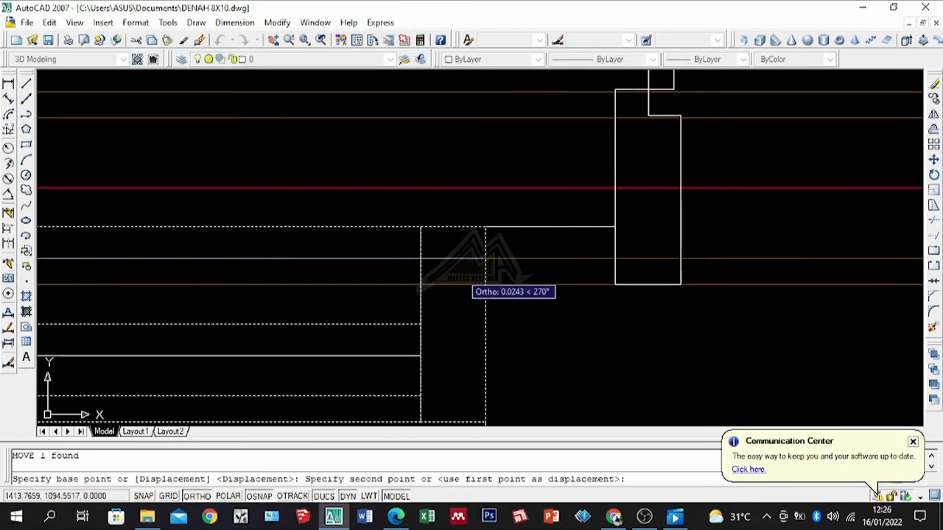
scroll(479, 198, down, 2)
scroll(488, 249, up, 4)
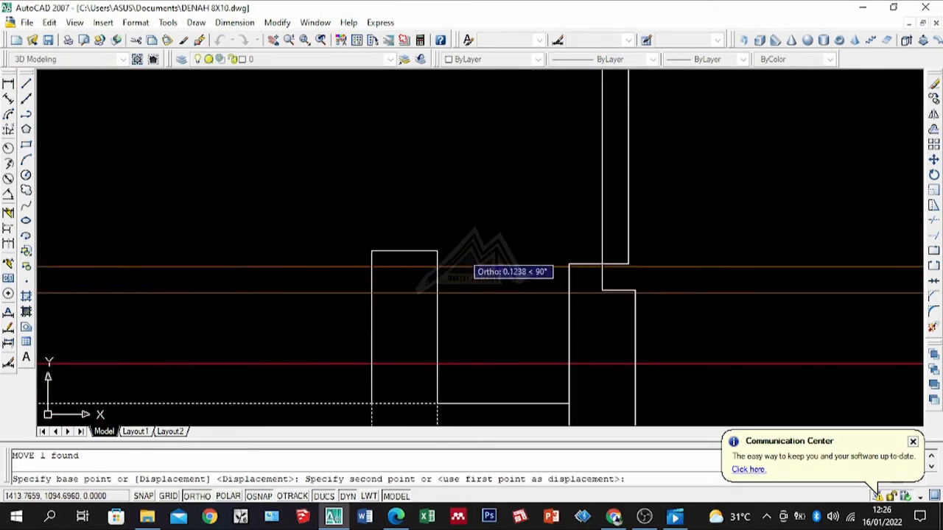
click(436, 267)
Delete the horizontal guide line between the column and the double door.
scroll(498, 244, down, 2)
scroll(500, 268, up, 3)
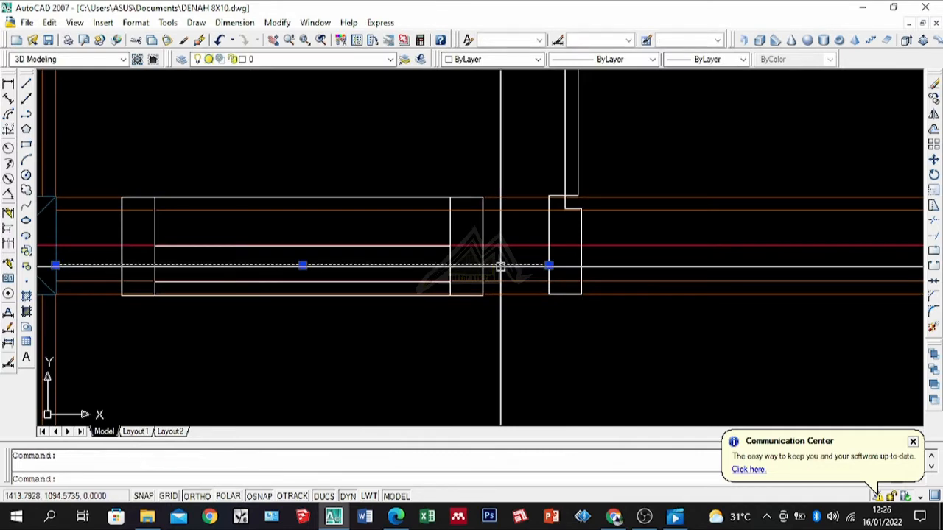
key(Delete)
Mirror the small window to the double door's other side about the vertical line through the wall's midpoint, keeping the original.
scroll(454, 263, down, 2)
scroll(554, 284, up, 3)
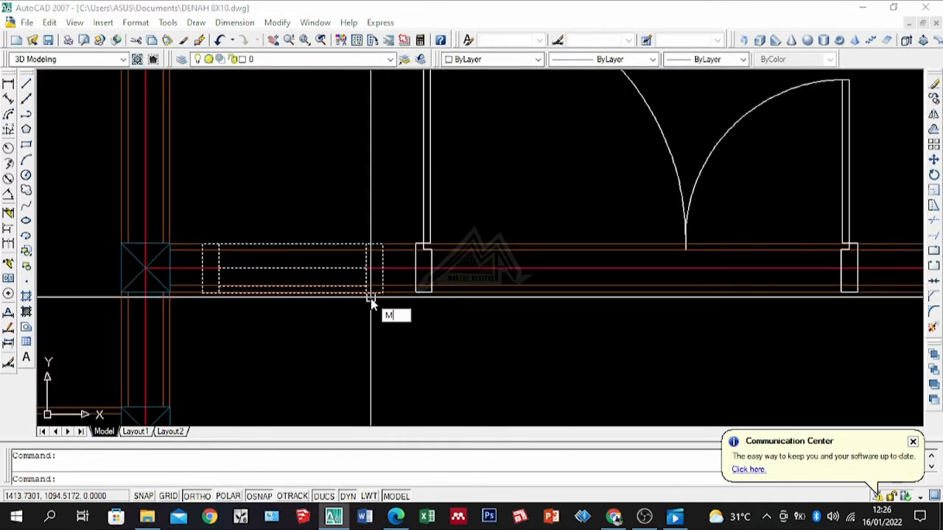
text(i)
key(Return)
scroll(469, 326, down, 2)
scroll(473, 300, up, 3)
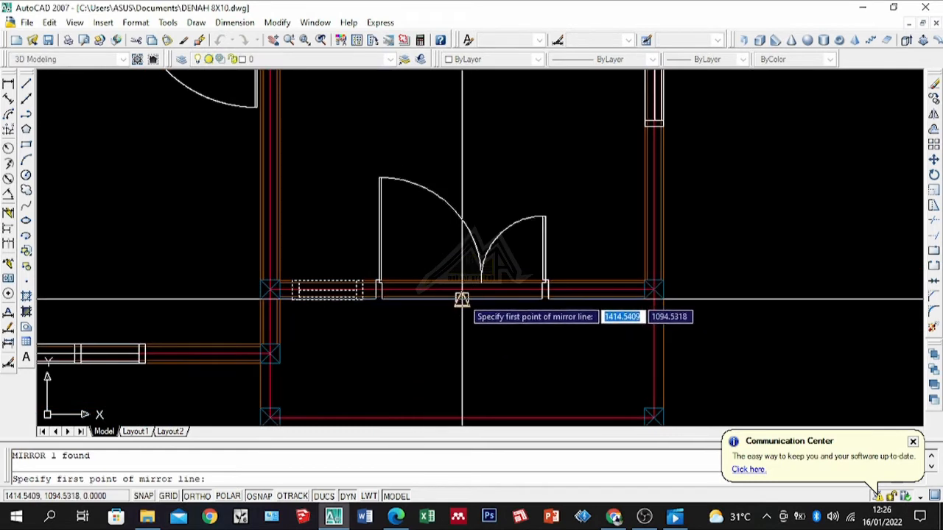
click(462, 332)
key(Return)
scroll(631, 341, down, 2)
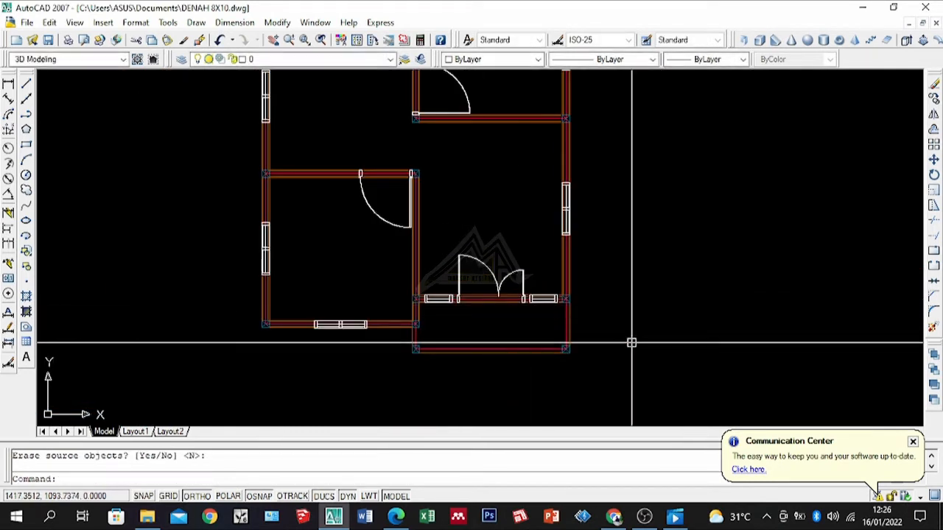
Rotate the right one of the two small window blocks outside the plan by 90° about its lower right corner.
scroll(613, 321, up, 1)
scroll(594, 320, down, 3)
scroll(586, 280, up, 2)
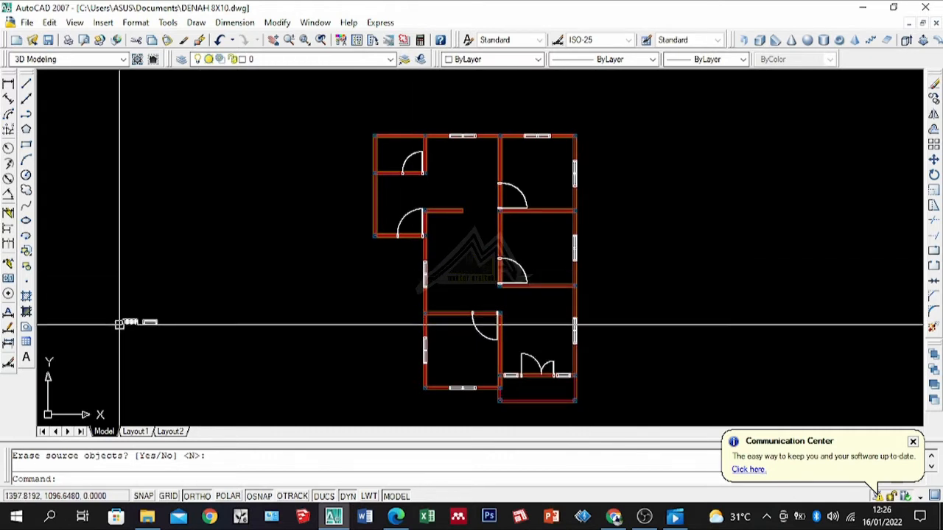
scroll(120, 323, up, 5)
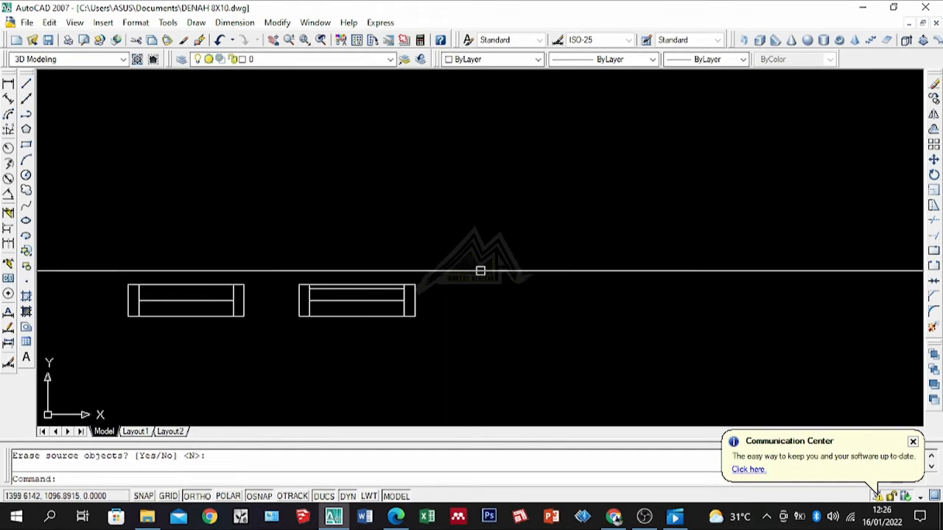
click(479, 269)
click(309, 376)
text(R)
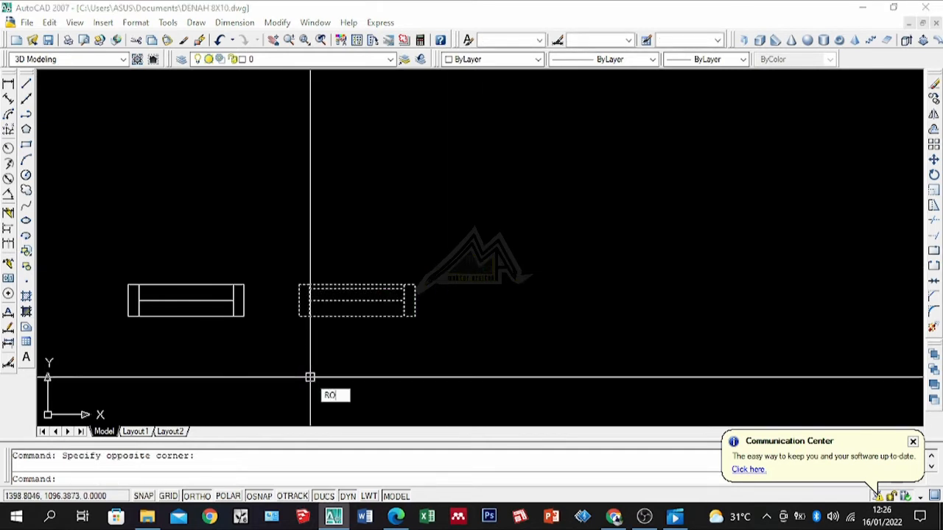
text(O)
key(Return)
click(415, 317)
click(430, 206)
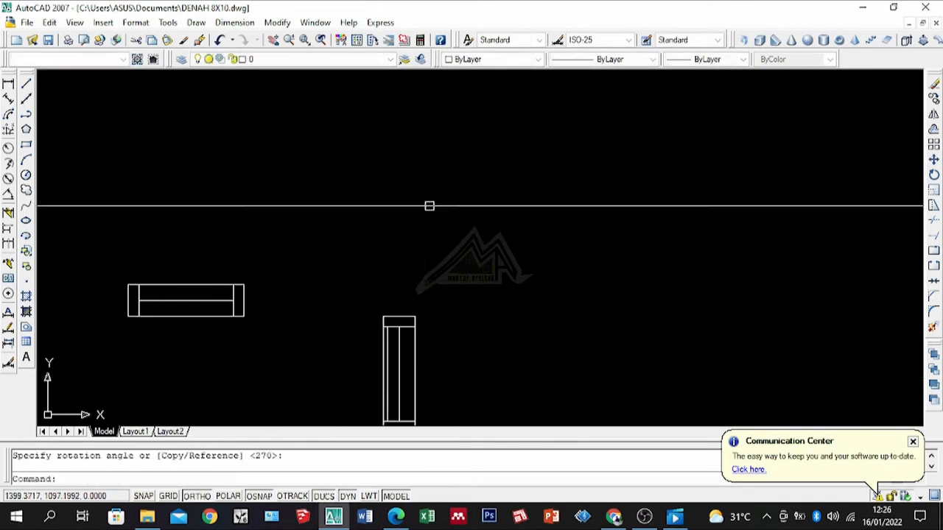
Move the rotated small window from its right edge's midpoint to the midpoint of the left outer wall below the upper left room.
scroll(466, 229, down, 3)
click(467, 238)
click(420, 345)
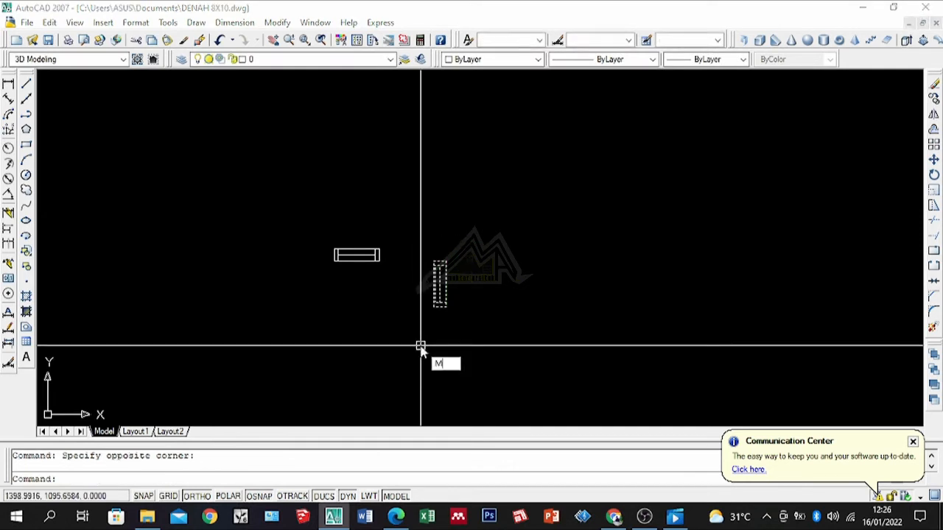
text(M)
key(Return)
scroll(459, 288, up, 4)
click(417, 249)
scroll(452, 322, down, 8)
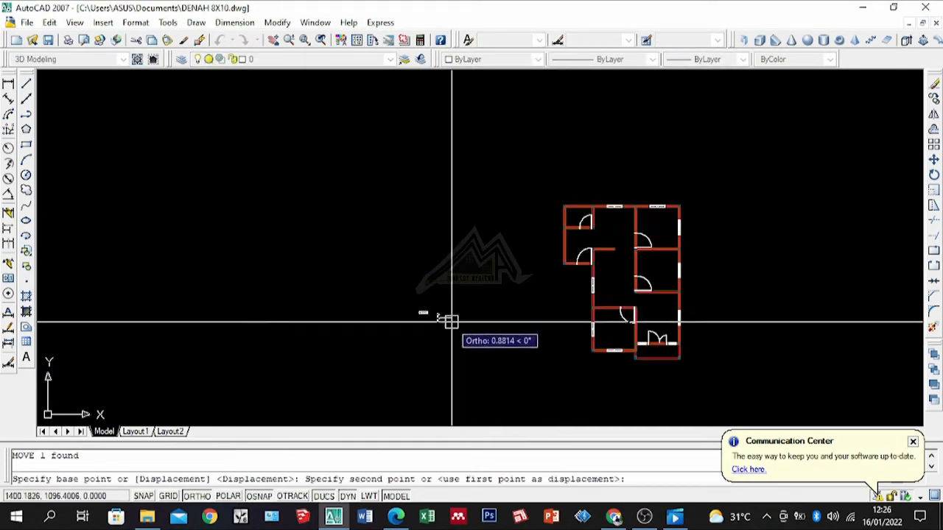
scroll(516, 274, up, 9)
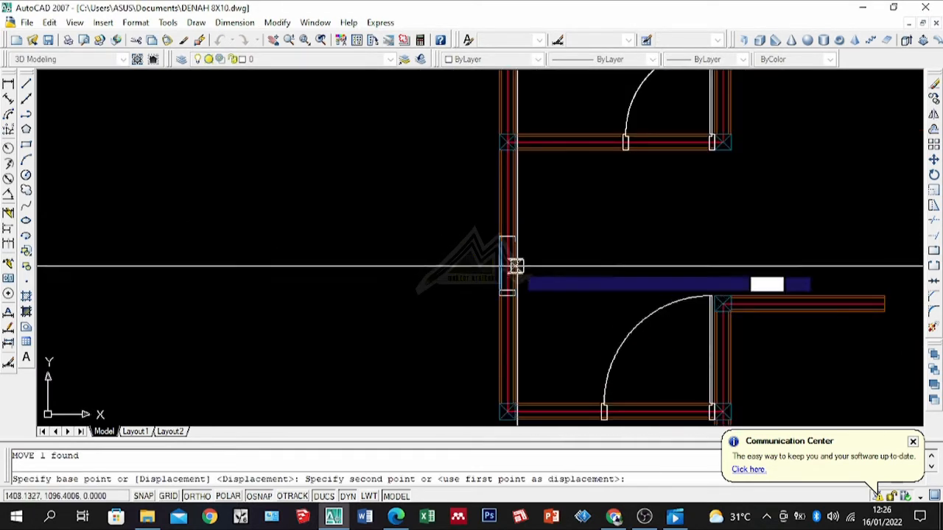
click(515, 276)
scroll(479, 281, up, 5)
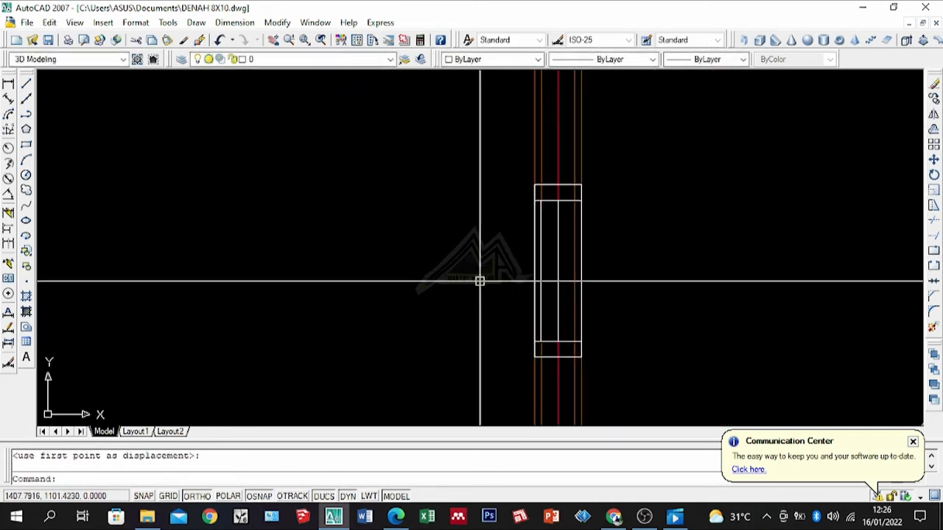
scroll(573, 237, up, 3)
Rotate the remaining small window block outside the plan by 90° about its upper left corner.
scroll(565, 242, down, 10)
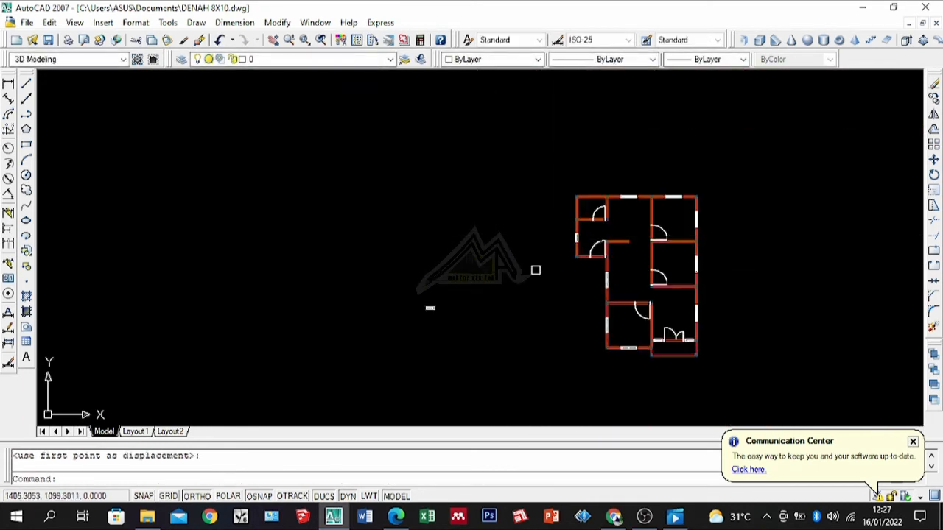
scroll(354, 334, up, 10)
click(526, 285)
click(388, 329)
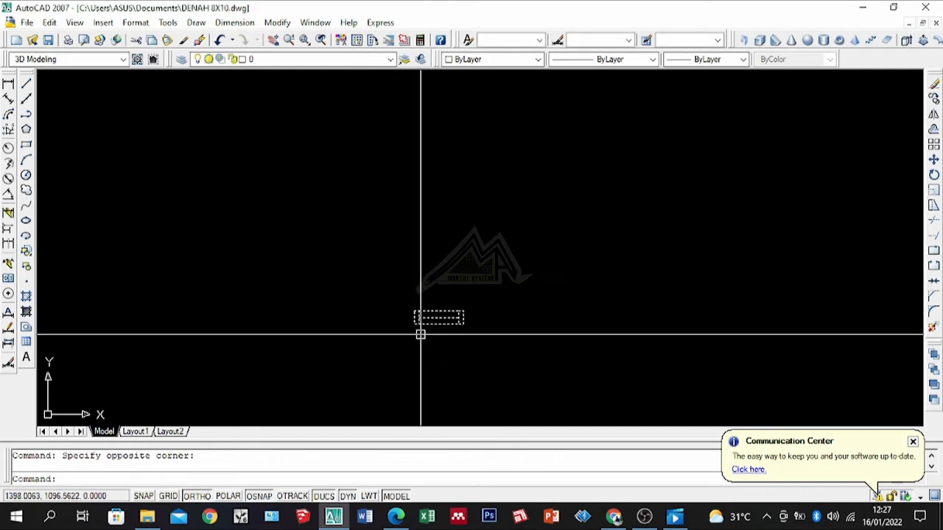
text(ro)
key(Return)
scroll(471, 331, up, 4)
click(379, 282)
click(383, 330)
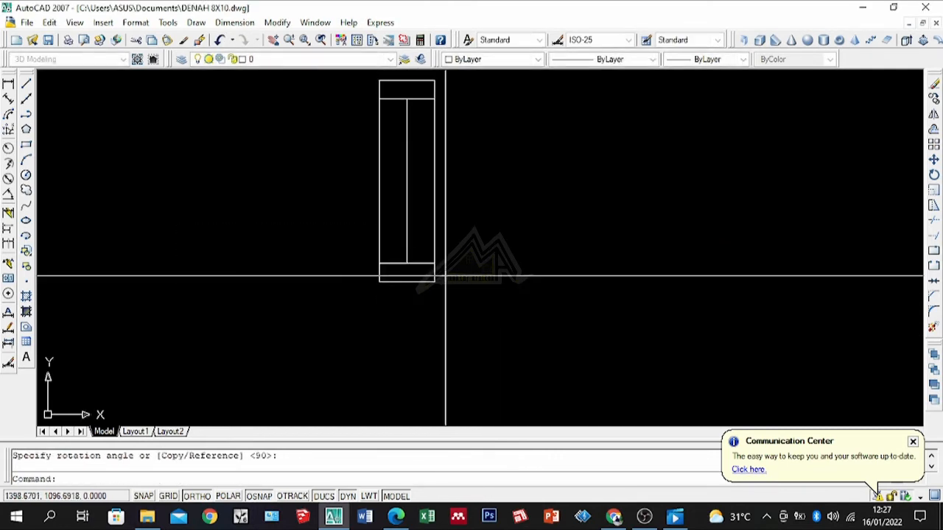
Move the vertical small window from its right edge's midpoint to the midpoint of the upper left room's outer wall.
click(445, 277)
click(288, 259)
text(m)
key(Return)
scroll(355, 221, down, 4)
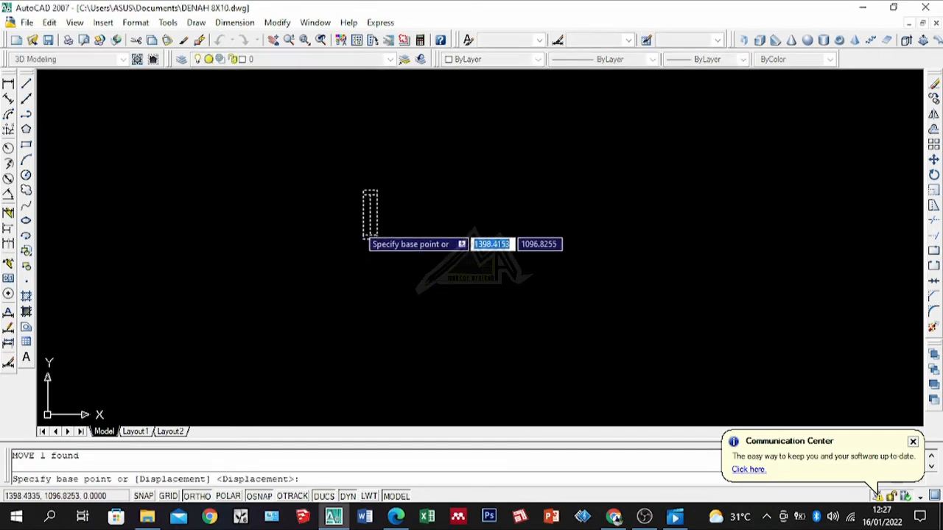
click(376, 216)
scroll(270, 303, down, 6)
scroll(376, 310, down, 4)
scroll(437, 251, up, 5)
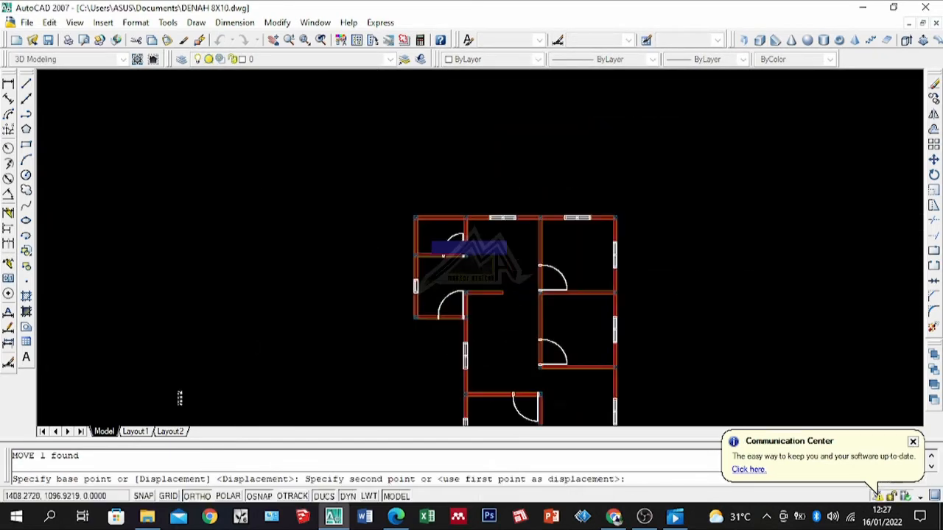
scroll(422, 225, up, 5)
click(407, 256)
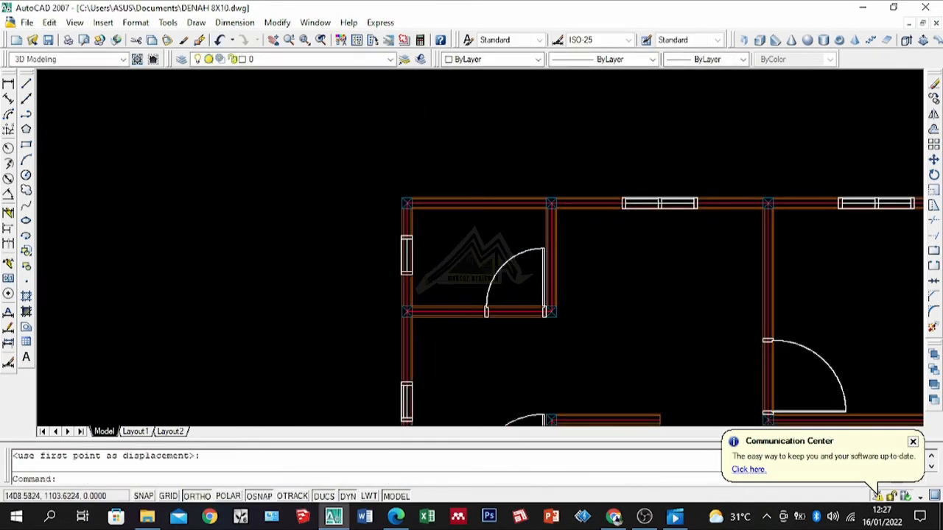
scroll(346, 278, up, 8)
scroll(323, 338, down, 12)
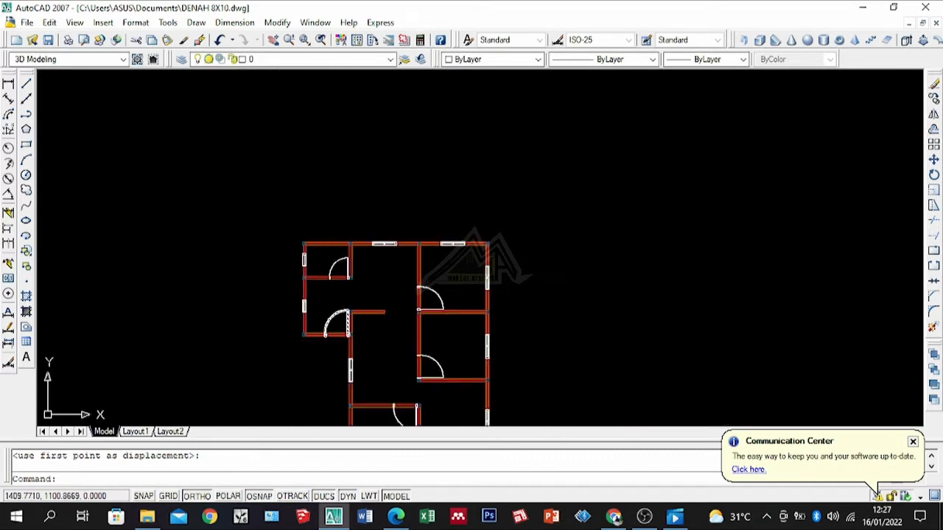
scroll(371, 294, down, 3)
scroll(379, 305, up, 4)
scroll(348, 254, down, 2)
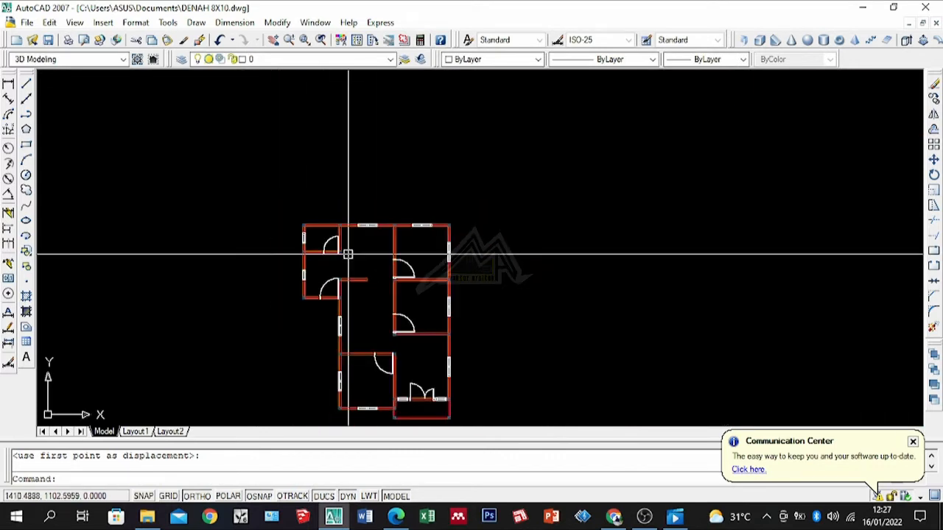
scroll(365, 317, up, 2)
scroll(378, 290, down, 2)
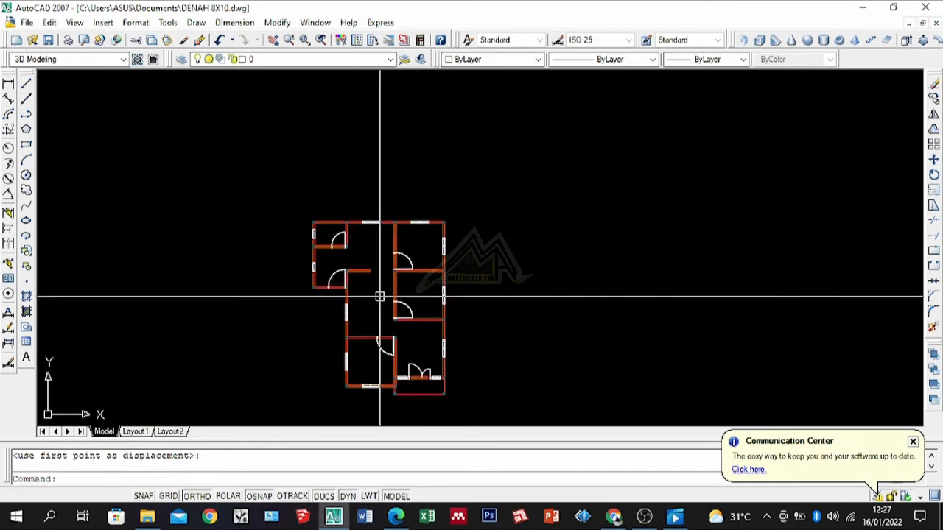
scroll(398, 332, up, 5)
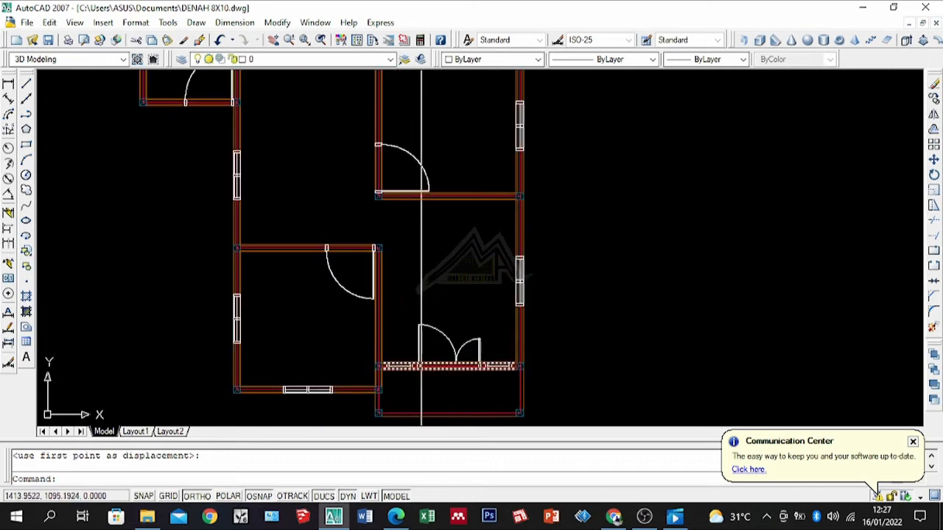
scroll(398, 312, down, 4)
scroll(421, 370, up, 2)
scroll(421, 339, down, 2)
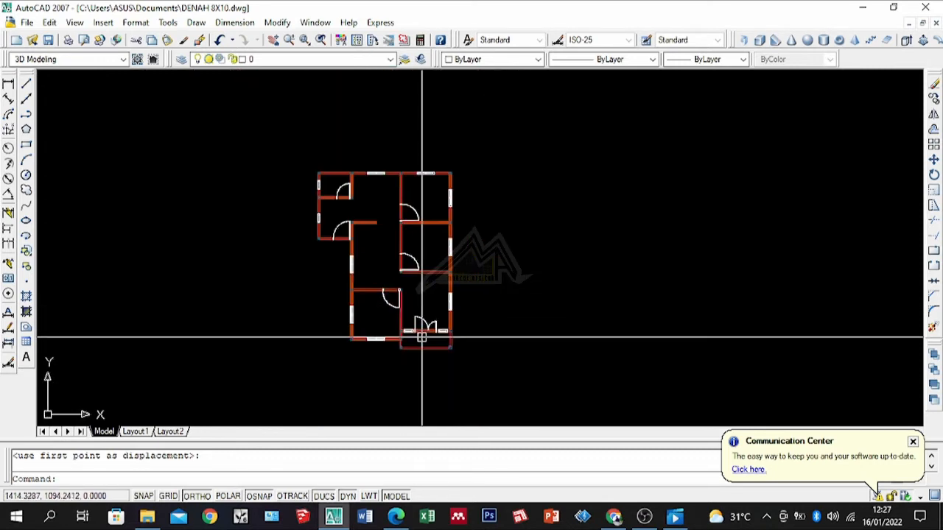
Add a multiline text "K" inside the lower left room with a text height of .5.
scroll(421, 337, up, 2)
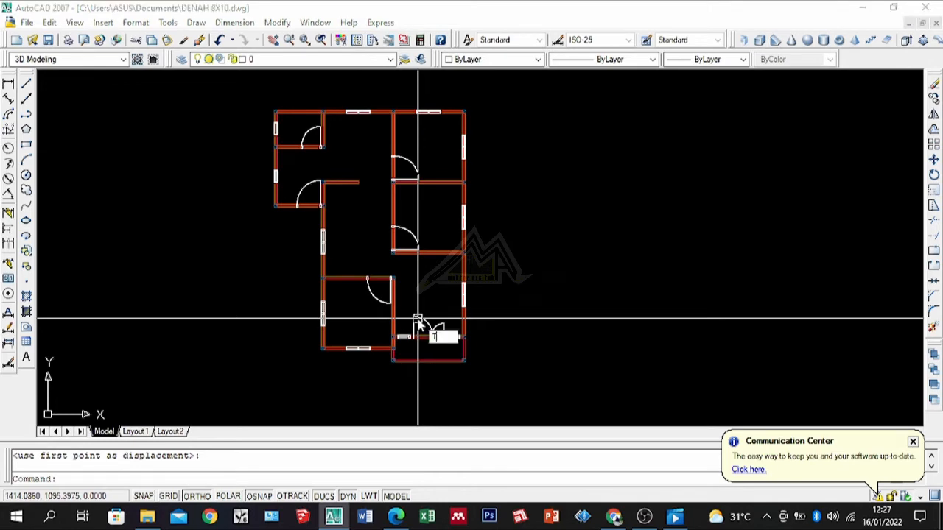
key(Return)
scroll(358, 321, up, 5)
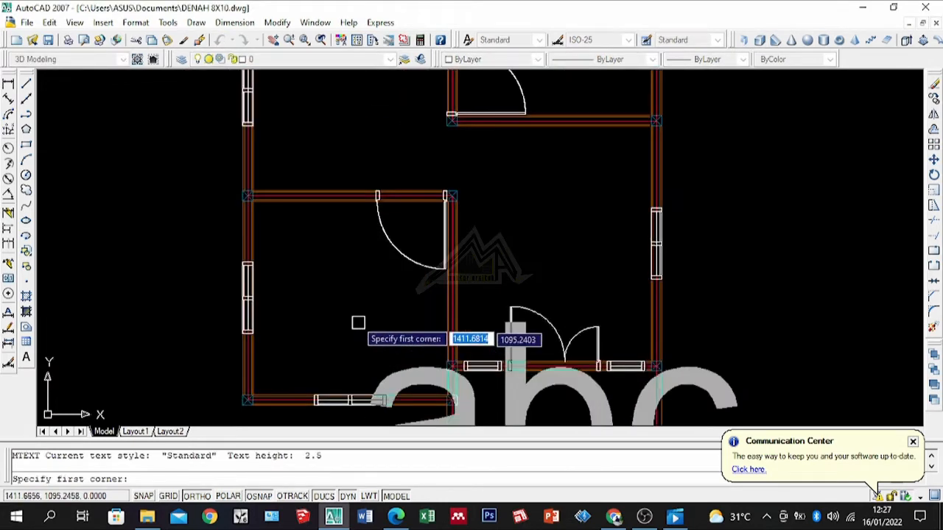
click(314, 284)
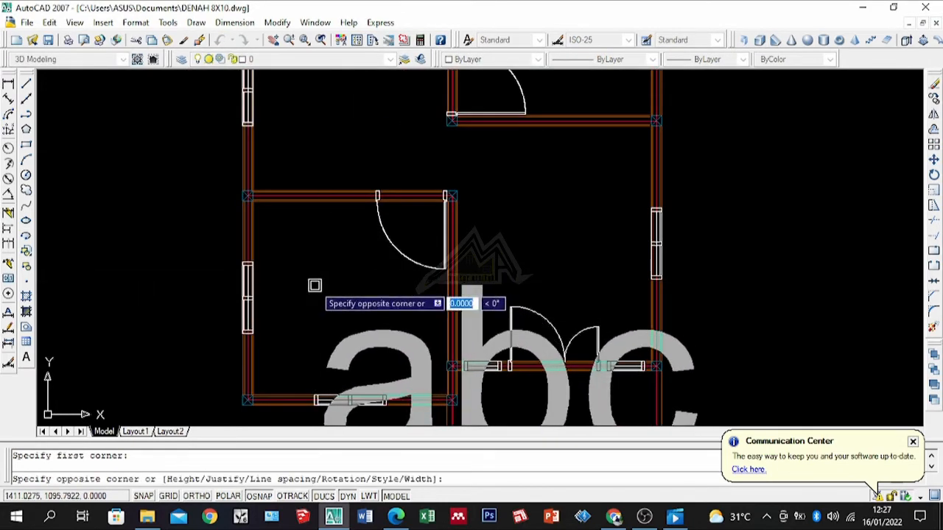
click(404, 325)
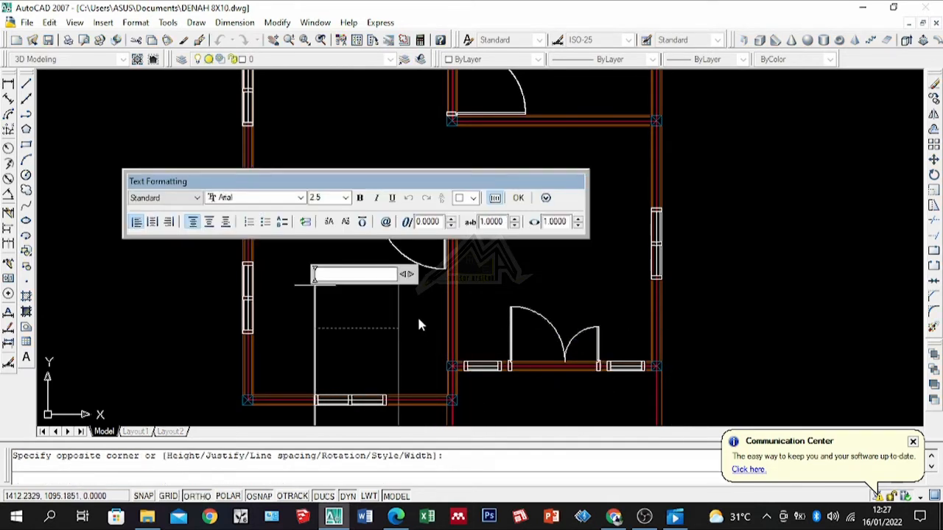
text(K)
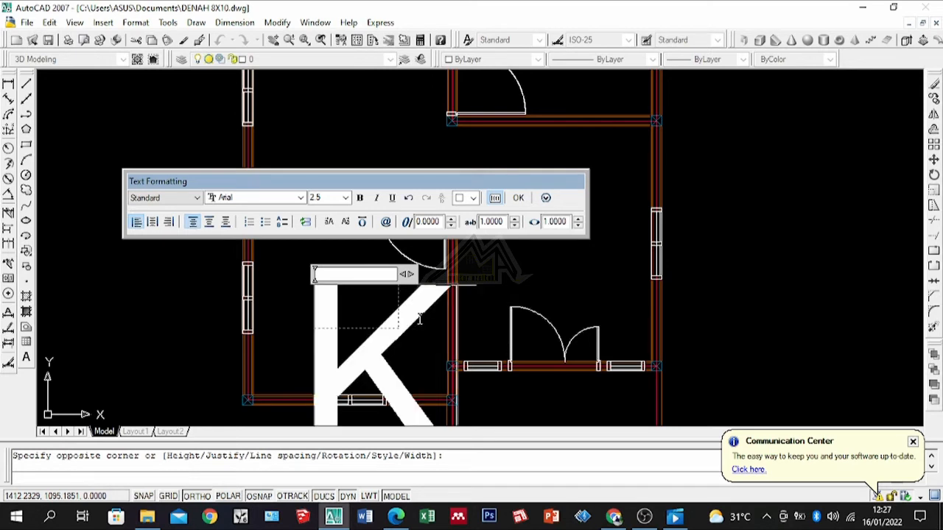
double_click(420, 319)
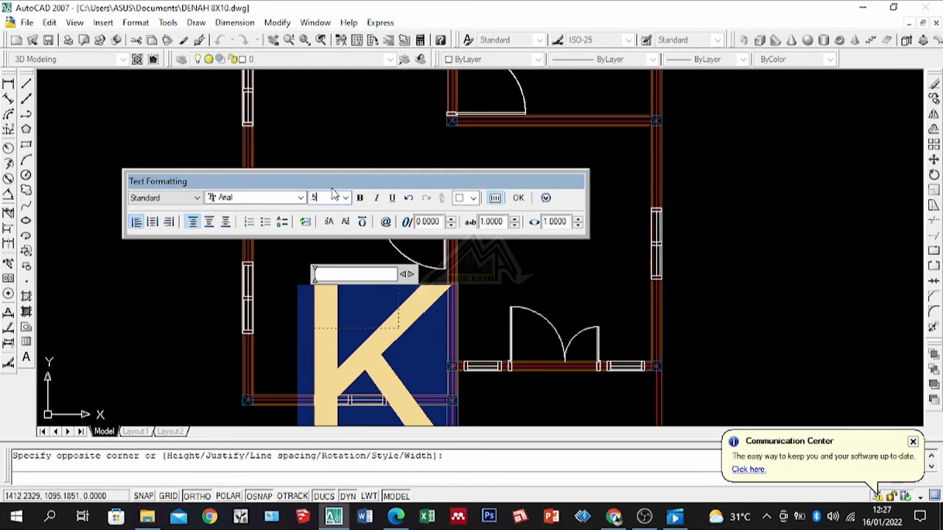
click(520, 197)
Reopen the "K" text in the lower left room and set its text height to 0.2.
scroll(354, 325, up, 3)
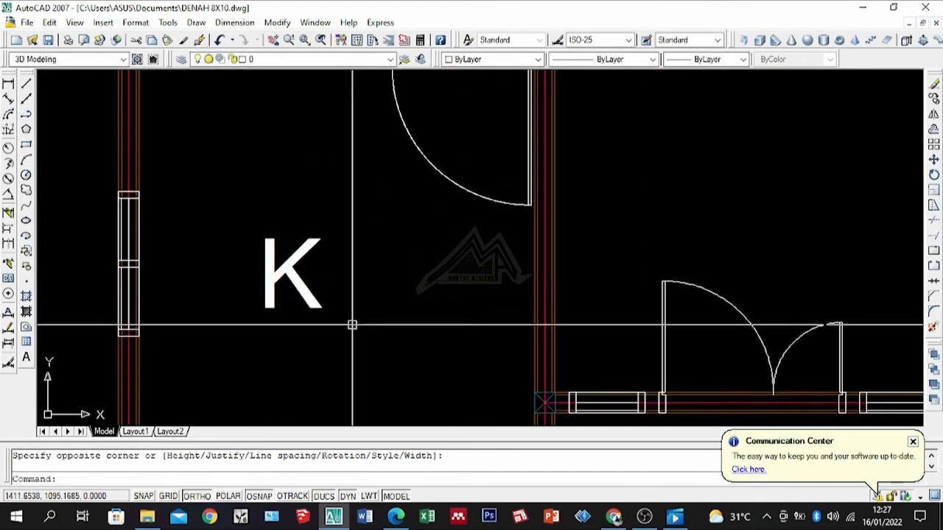
double_click(295, 280)
drag(324, 310, 236, 263)
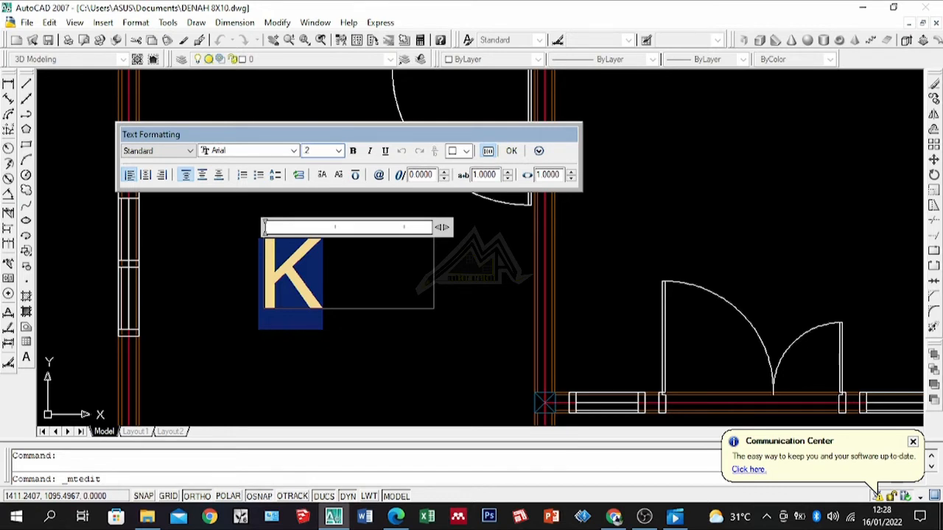
key(Return)
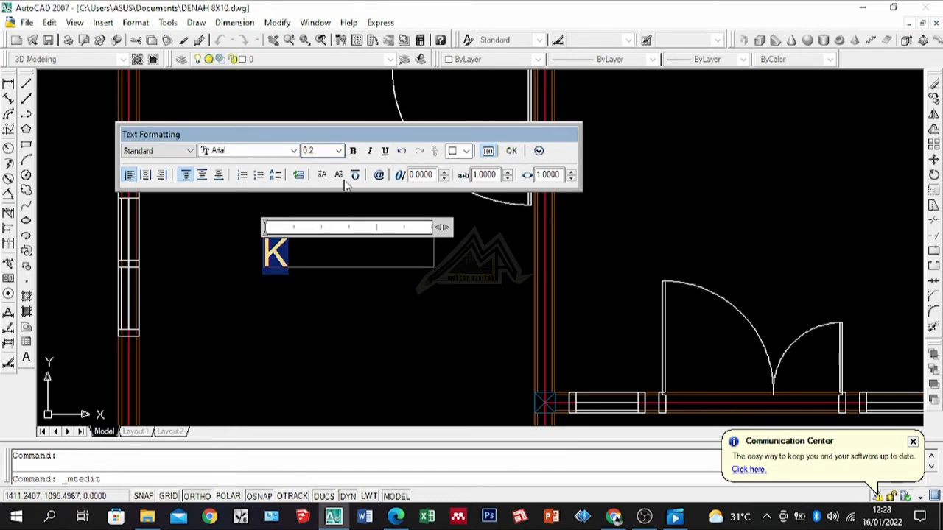
scroll(488, 303, down, 3)
click(463, 297)
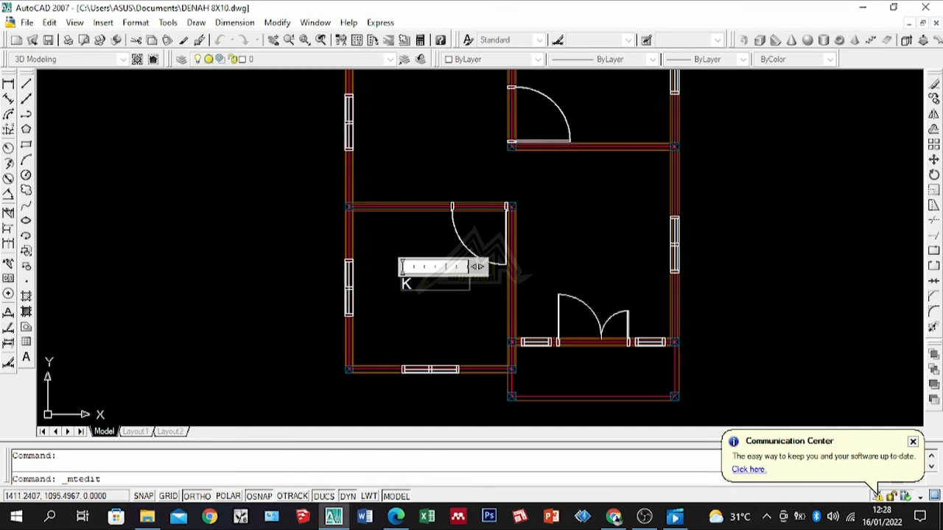
Center the "K" label and add the second line "TIDUR 1" below it.
scroll(431, 263, up, 3)
double_click(381, 308)
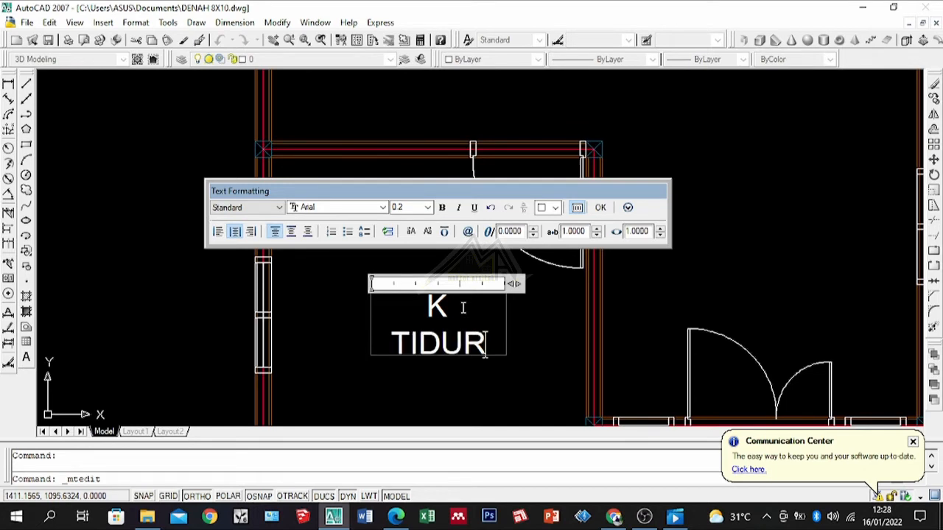
click(521, 342)
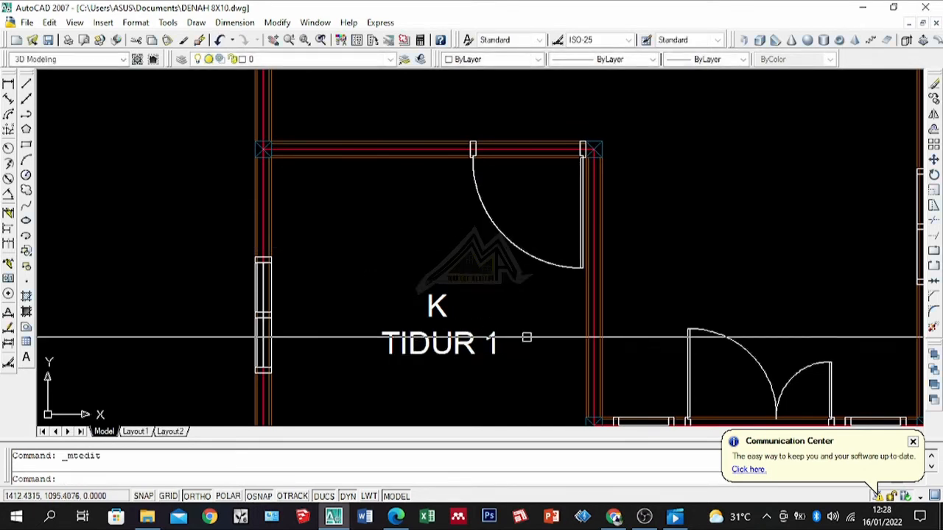
Copy the "K TIDUR 1" label from the lower left room into the middle right room with Ortho off.
scroll(526, 337, down, 1)
click(471, 321)
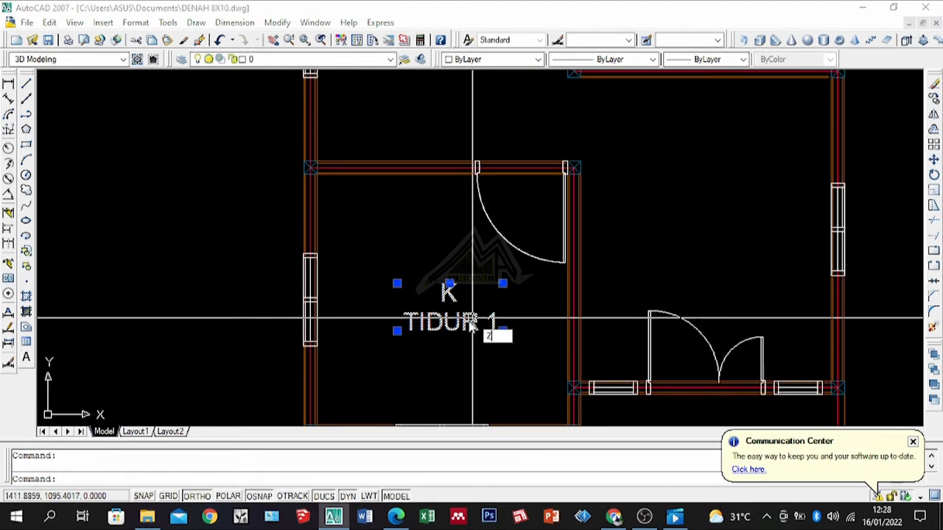
text(co)
key(Return)
click(450, 316)
scroll(451, 325, down, 5)
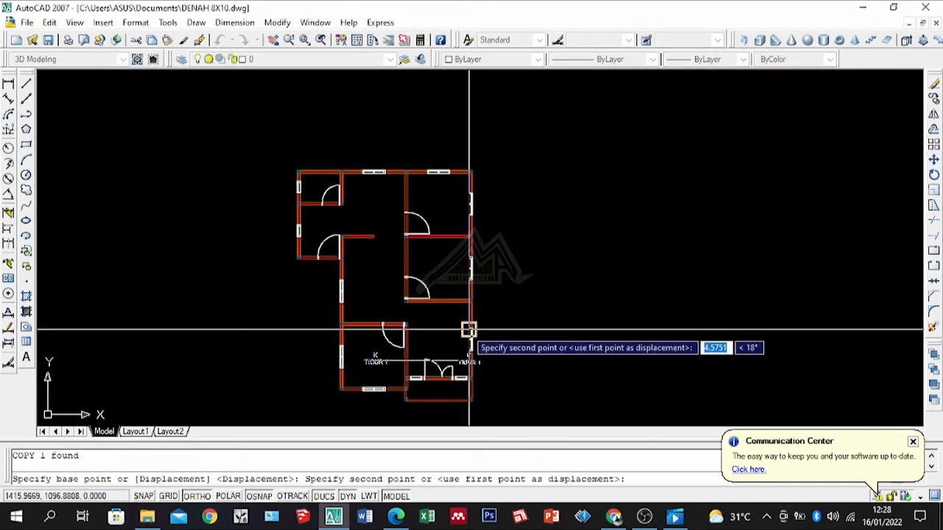
key(F8)
scroll(453, 321, up, 3)
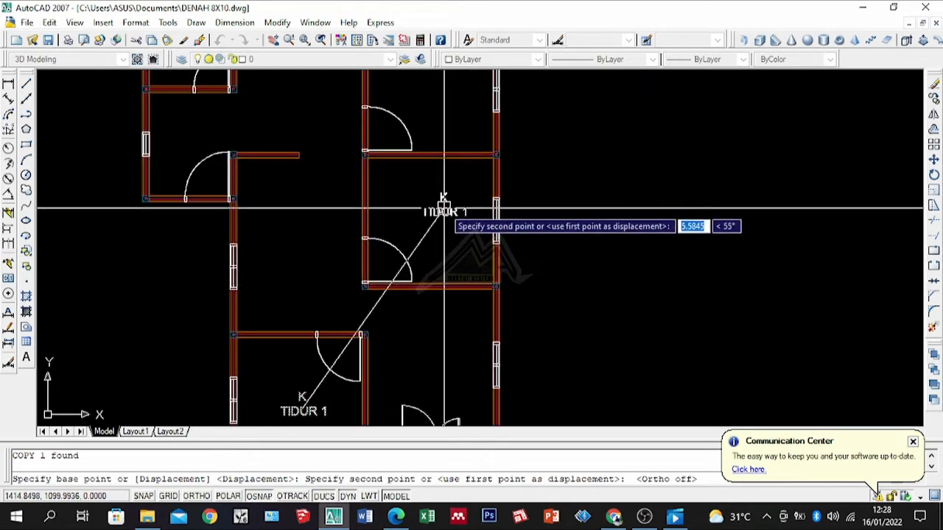
Place further copies of the room label in the upper right room and the small upper left room.
scroll(414, 236, down, 4)
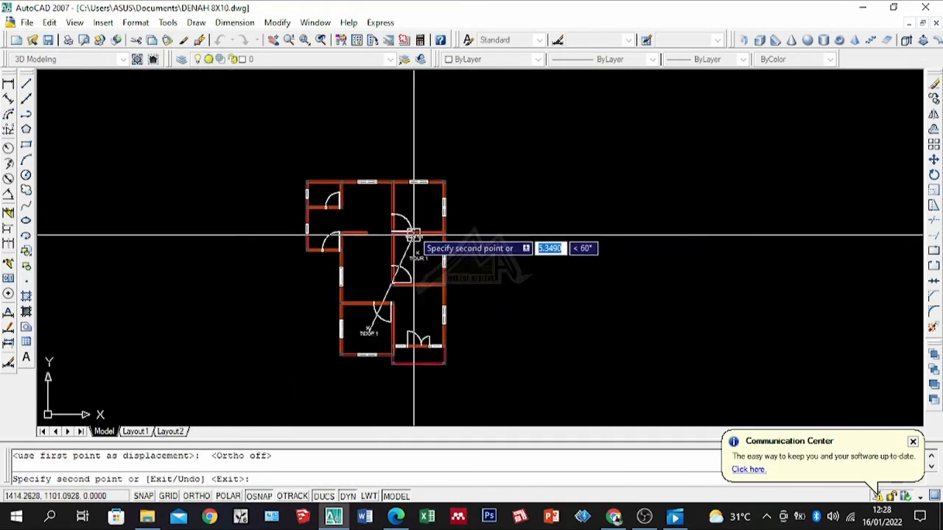
click(414, 236)
scroll(414, 235, up, 4)
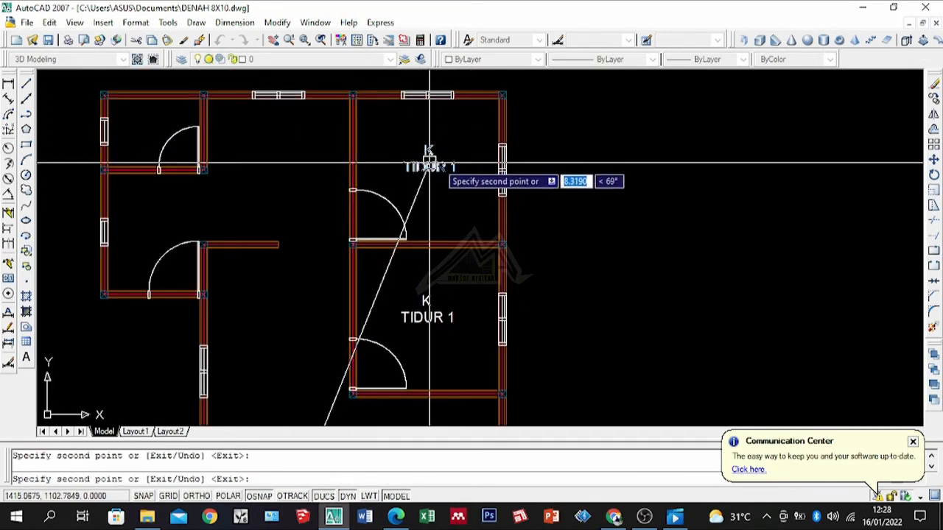
scroll(362, 194, down, 4)
scroll(413, 148, up, 5)
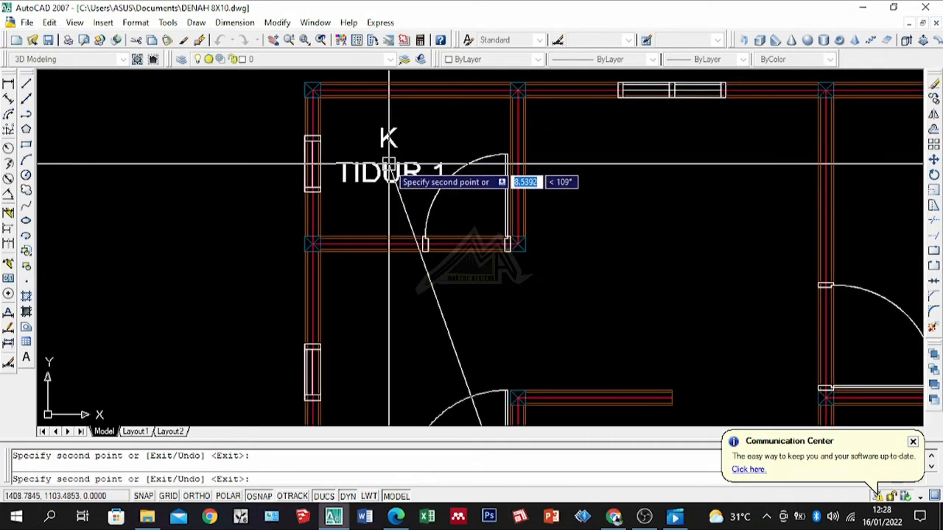
scroll(366, 168, down, 4)
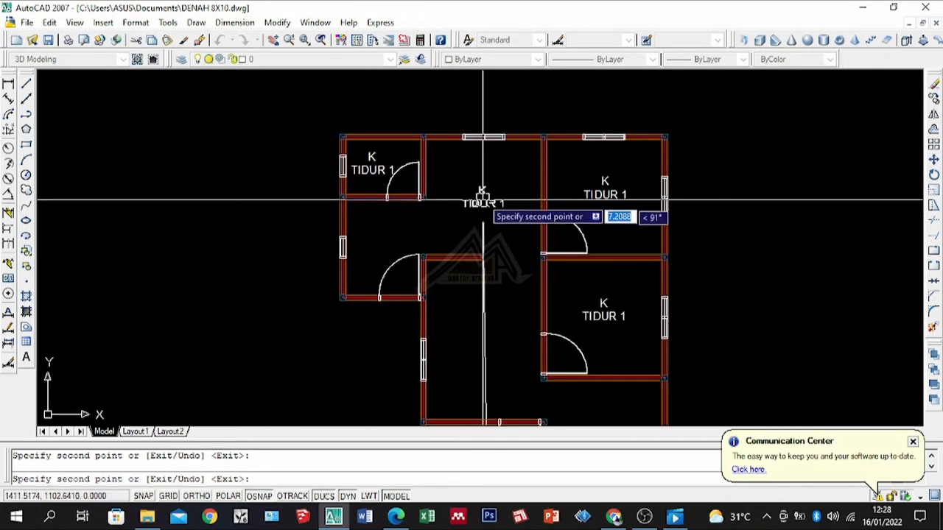
Place more label copies in the upper middle room, the left room below the small upper left one, and the central room.
click(484, 196)
scroll(381, 258, up, 3)
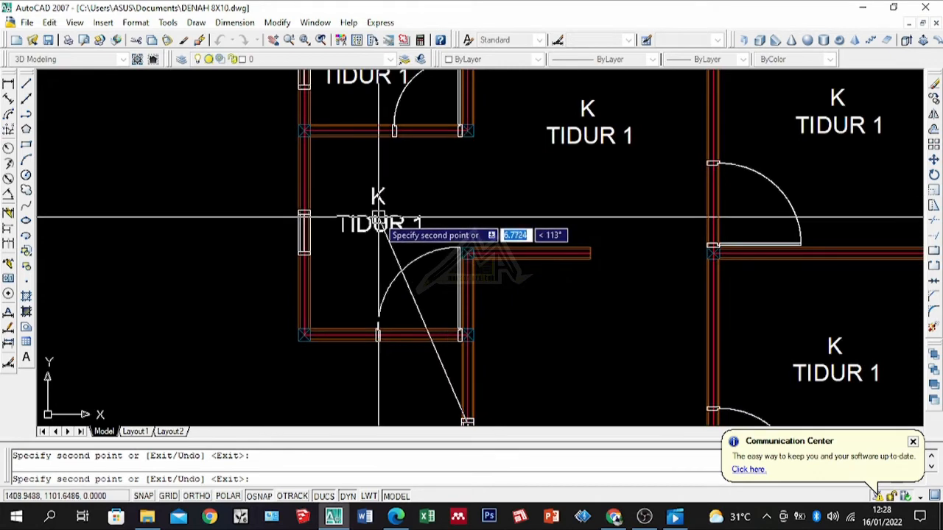
scroll(378, 219, down, 3)
scroll(442, 272, up, 2)
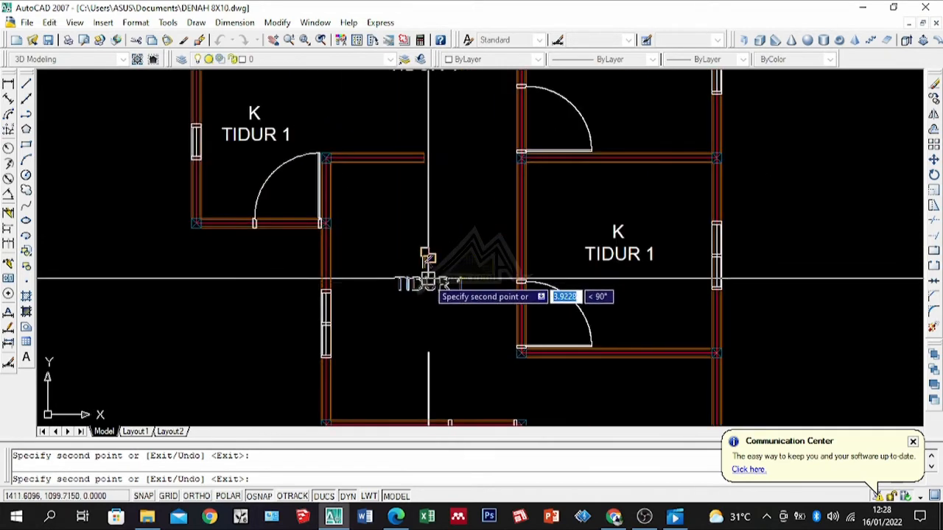
Place copies of the lower-left bedroom's K TIDUR 1 label in the central room, the front room behind the double door and the terrace.
scroll(439, 286, down, 5)
scroll(398, 246, up, 5)
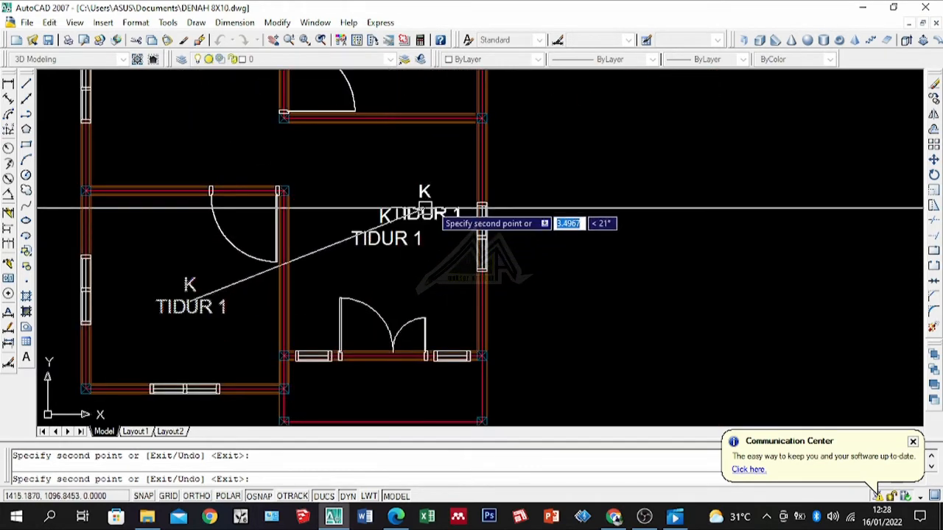
scroll(409, 321, down, 1)
scroll(386, 347, up, 2)
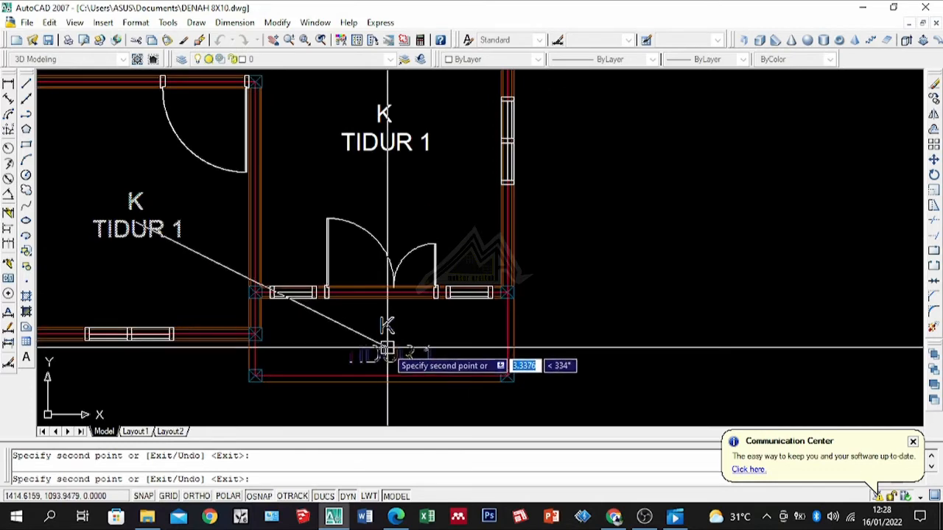
scroll(387, 350, down, 3)
scroll(482, 358, up, 3)
click(481, 343)
key(Return)
Change the label in the terrace area to TERAS.
click(480, 342)
double_click(482, 343)
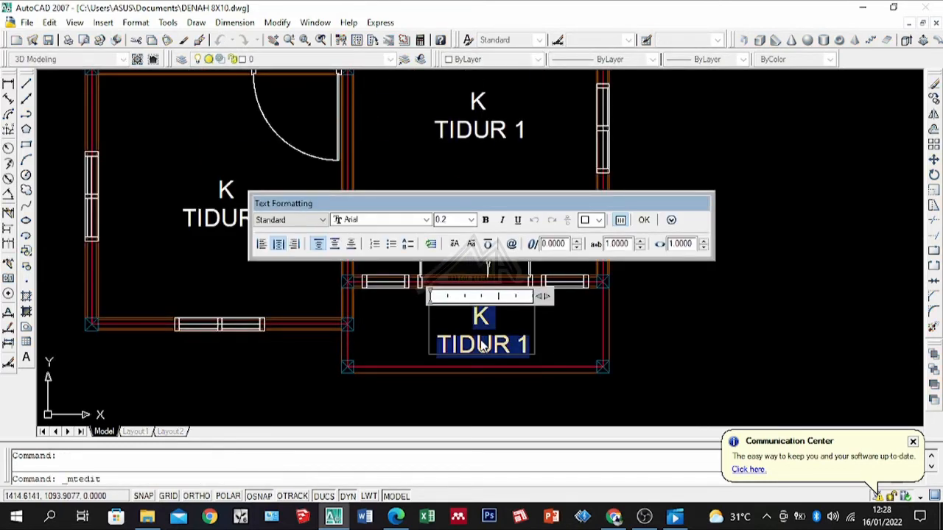
text(TER)
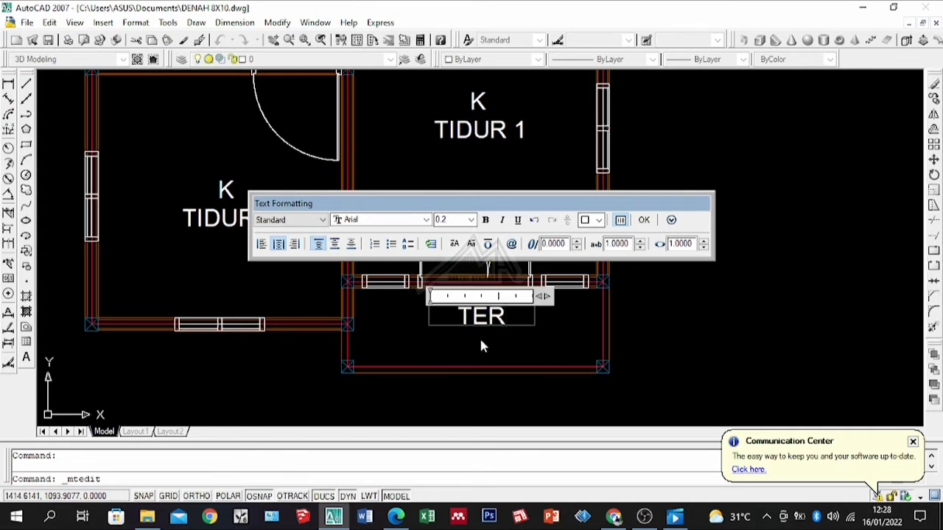
text(AS)
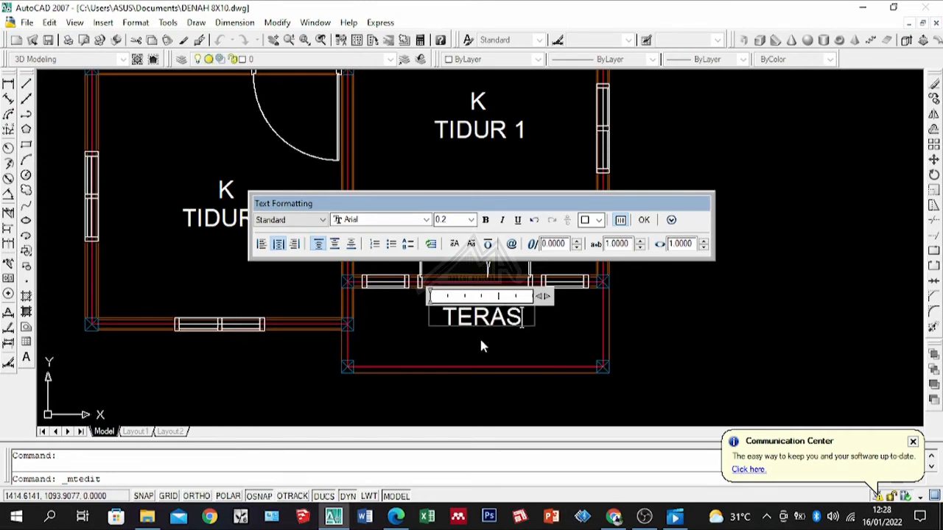
click(518, 362)
Change the label in the front room behind the double door to R TAMU on two lines.
scroll(545, 263, down, 3)
scroll(545, 251, up, 2)
double_click(522, 248)
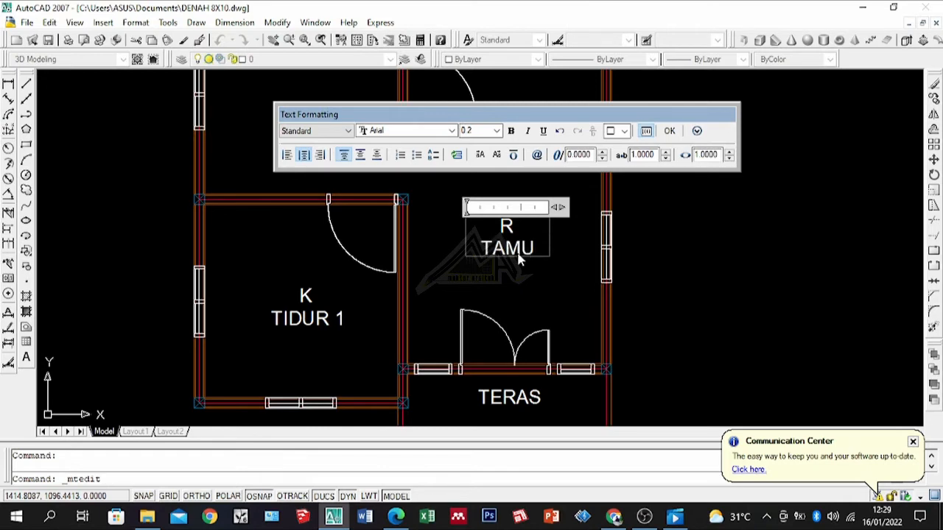
click(555, 289)
Renumber the label of the bedroom directly above the R TAMU room to TIDUR 2.
scroll(558, 286, down, 6)
scroll(545, 221, up, 6)
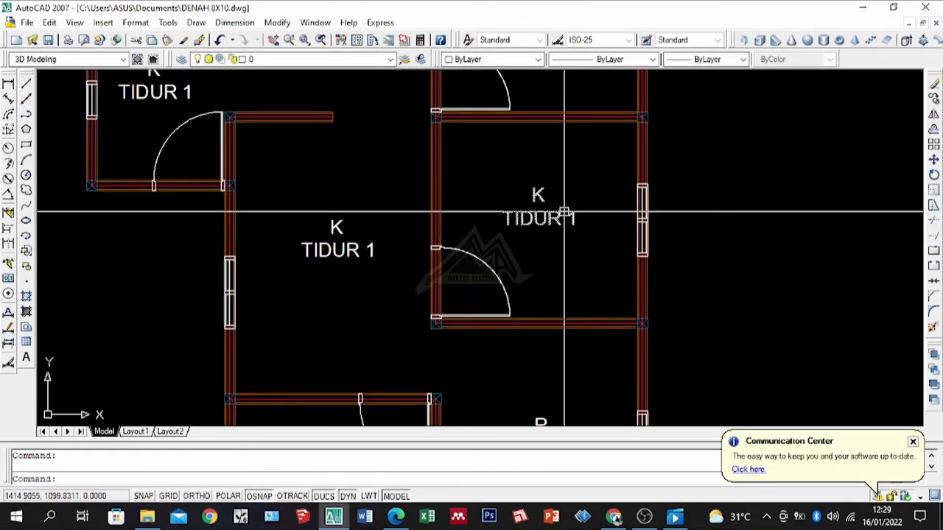
double_click(565, 212)
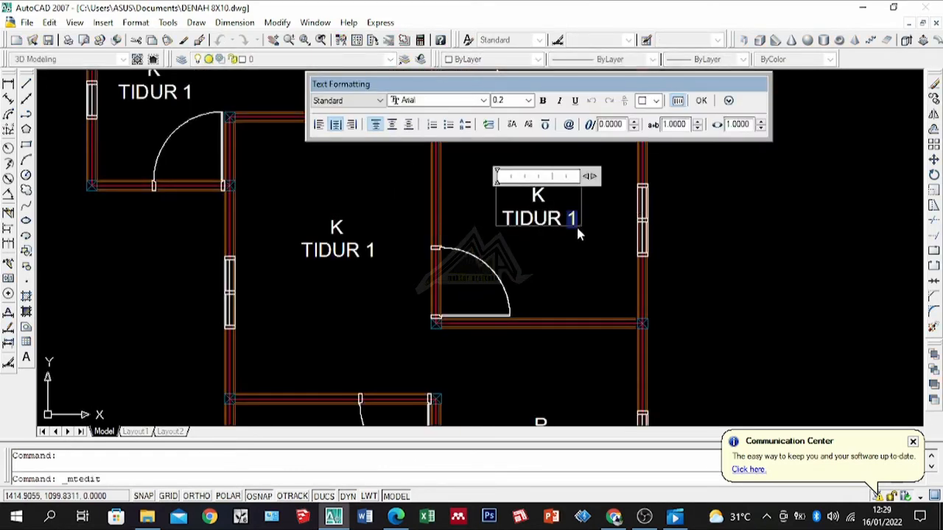
text(2)
click(656, 219)
Renumber the label of the upper-right corner bedroom to TIDUR 3.
scroll(634, 236, down, 5)
scroll(575, 269, up, 2)
scroll(575, 269, up, 3)
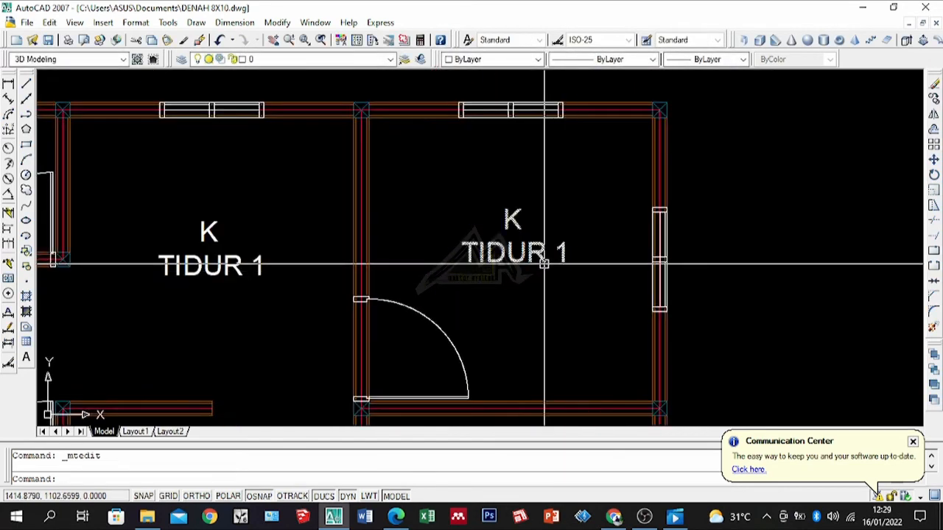
click(564, 252)
double_click(504, 221)
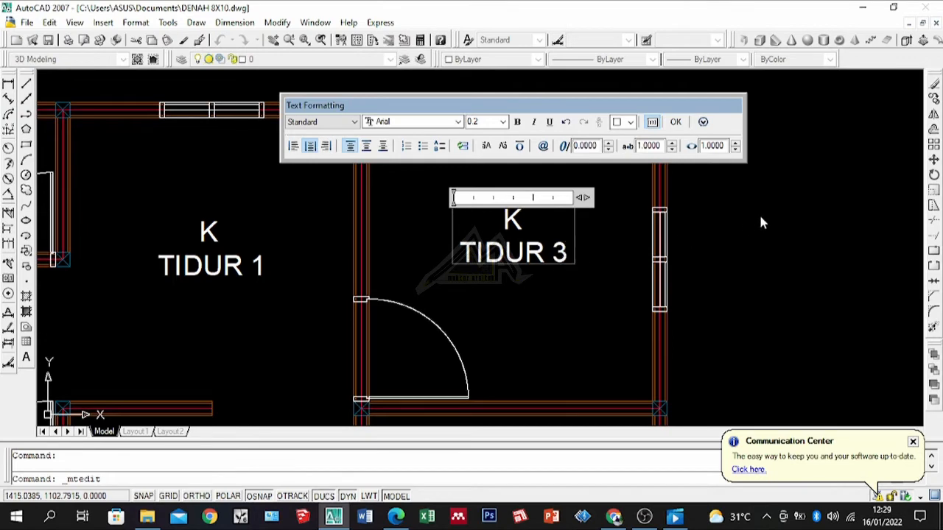
click(762, 223)
Replace the label of the room beside the TIDUR 3 bedroom with R MAKAN on two lines.
scroll(557, 249, down, 5)
scroll(421, 249, up, 5)
click(399, 250)
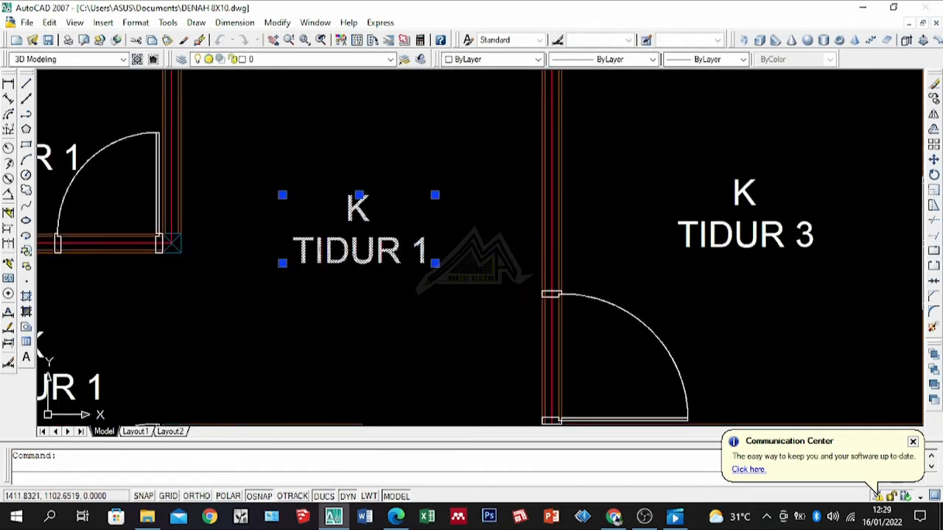
double_click(399, 250)
key(ctrl+a)
text(R)
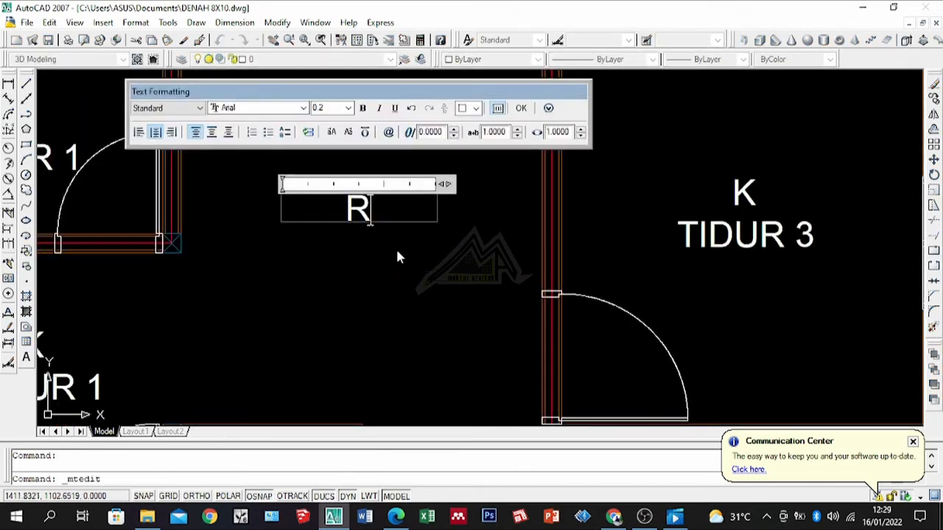
key(Return)
text(MAKAN)
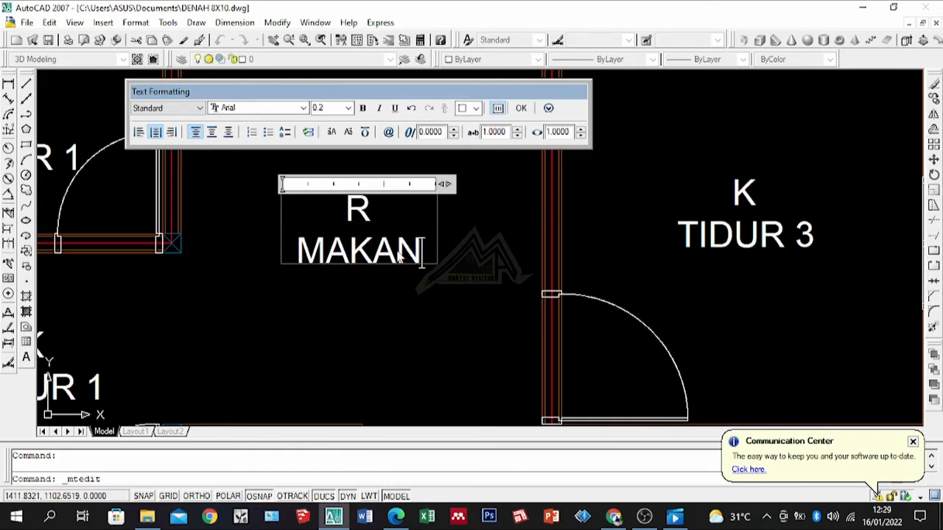
click(434, 264)
Replace the label of the small room in the plan's upper-left corner with WC.
scroll(413, 265, down, 5)
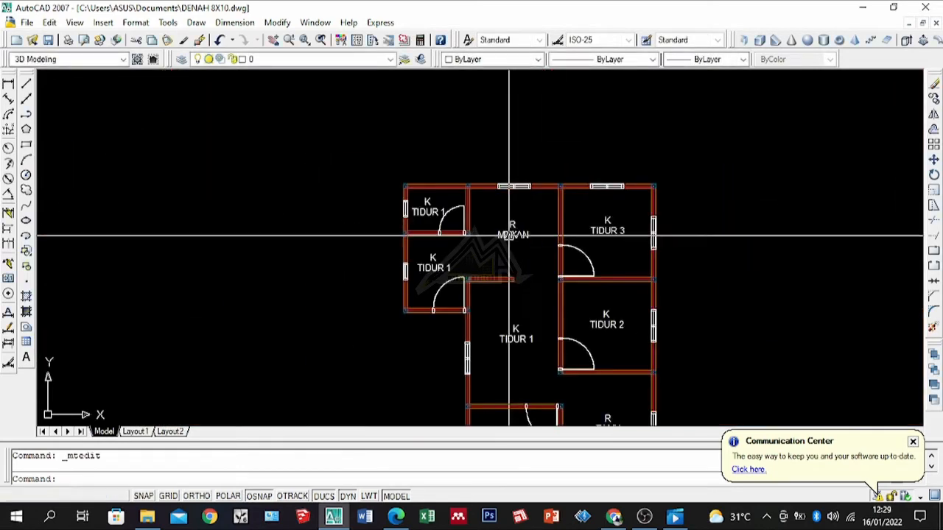
scroll(358, 185, up, 5)
double_click(362, 233)
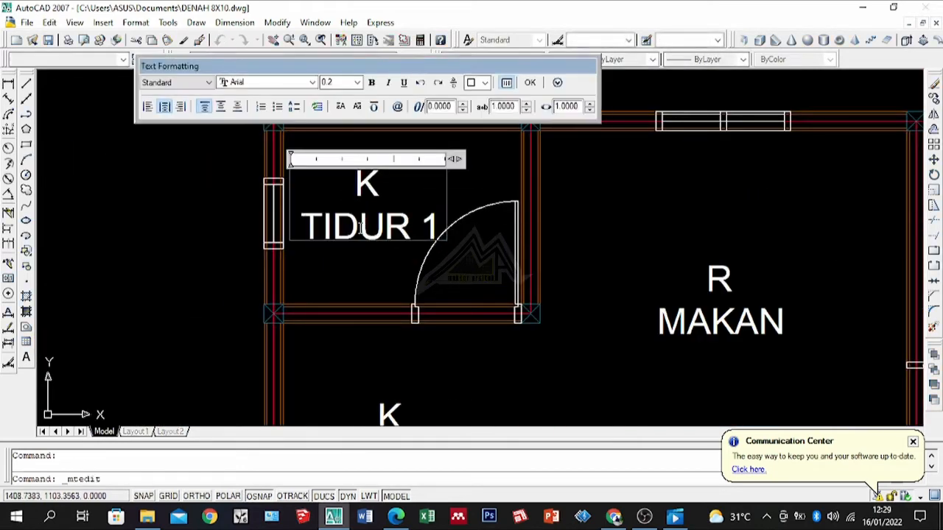
key(ctrl+a)
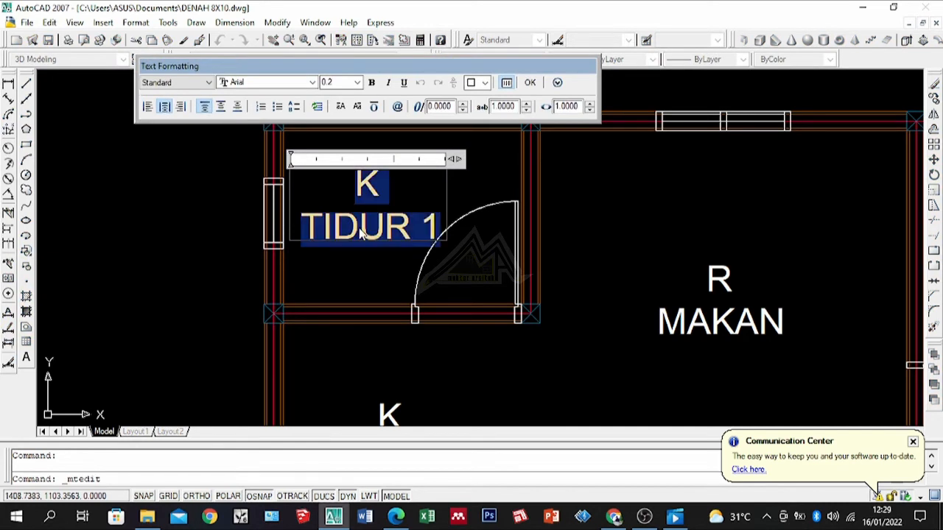
text(WC)
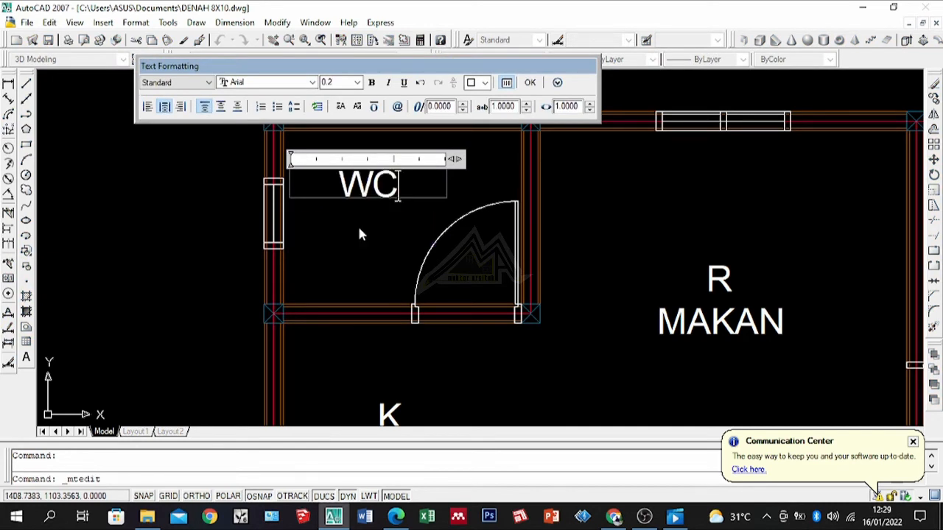
click(429, 219)
Replace the label of the room just below the WC with DAPUR.
scroll(396, 221, down, 4)
scroll(413, 288, up, 3)
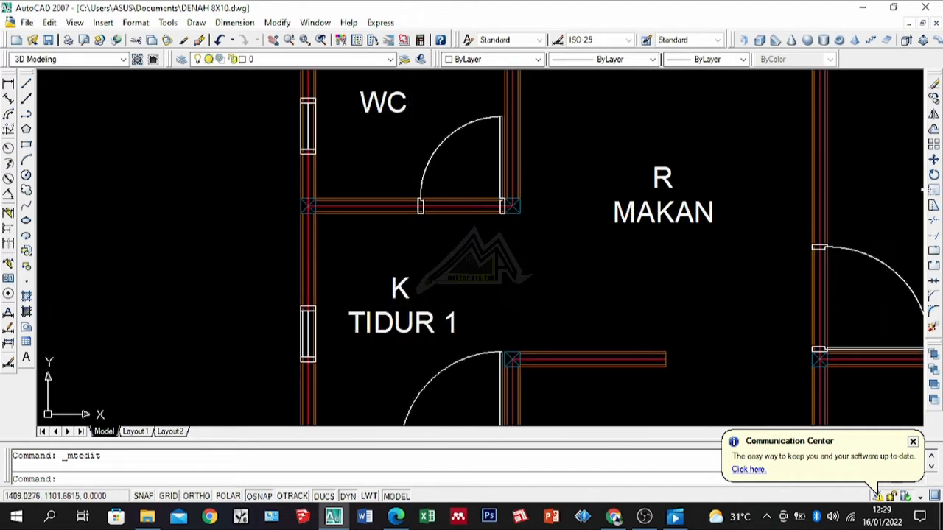
double_click(409, 315)
text(D)
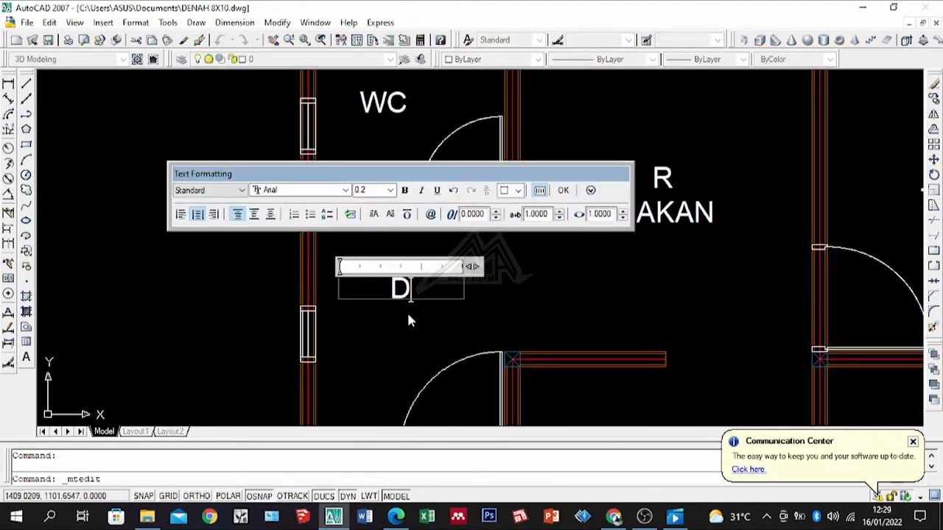
text(APUR)
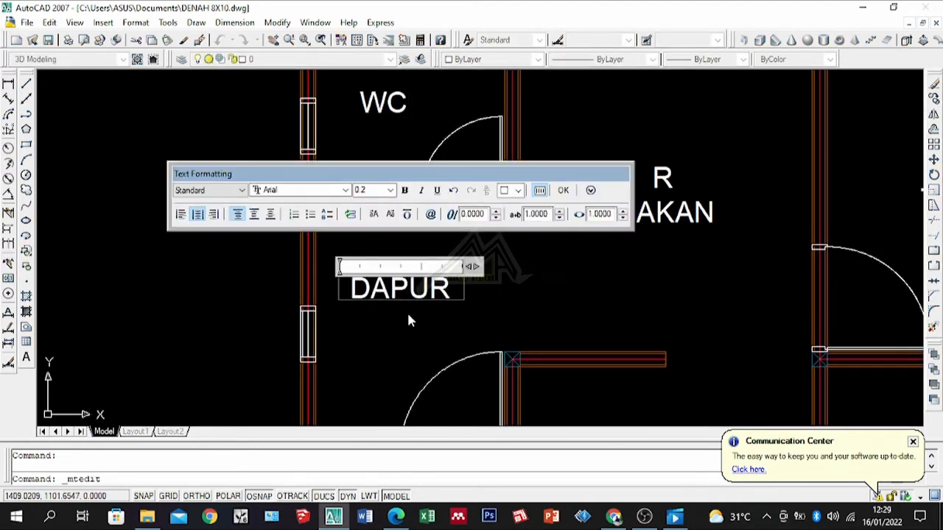
click(410, 322)
Shift the WC label slightly downward in its room using its middle grip.
scroll(589, 162, down, 3)
scroll(528, 179, up, 2)
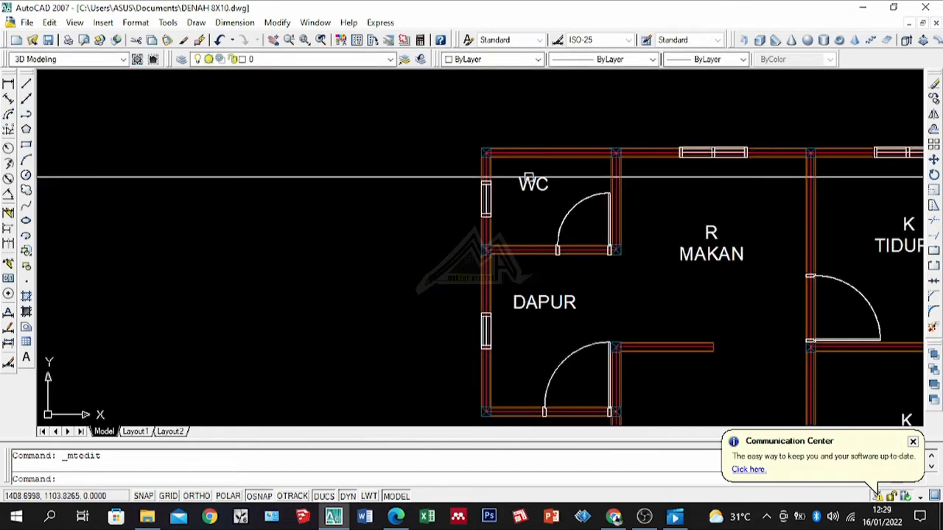
click(530, 183)
scroll(533, 181, up, 3)
click(532, 143)
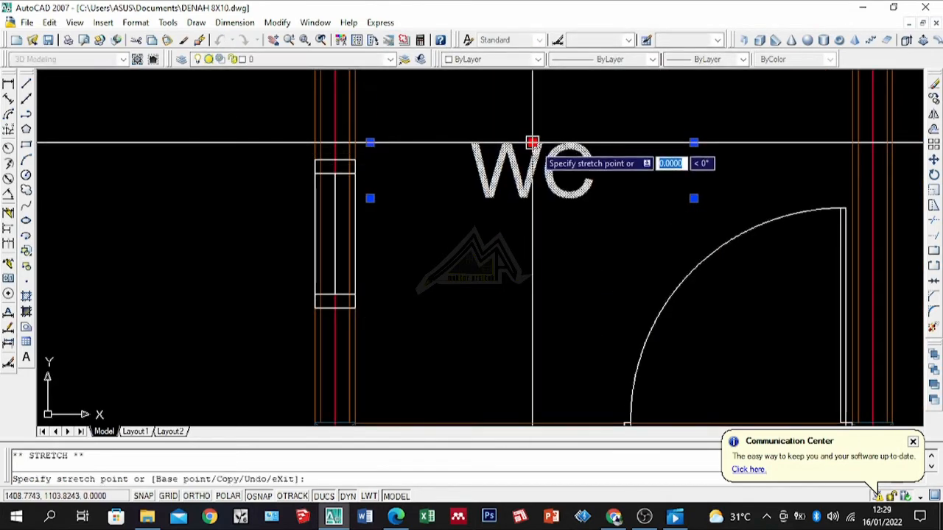
click(533, 172)
Move the DAPUR label downward toward the middle of its room.
scroll(477, 220, down, 5)
scroll(523, 264, up, 3)
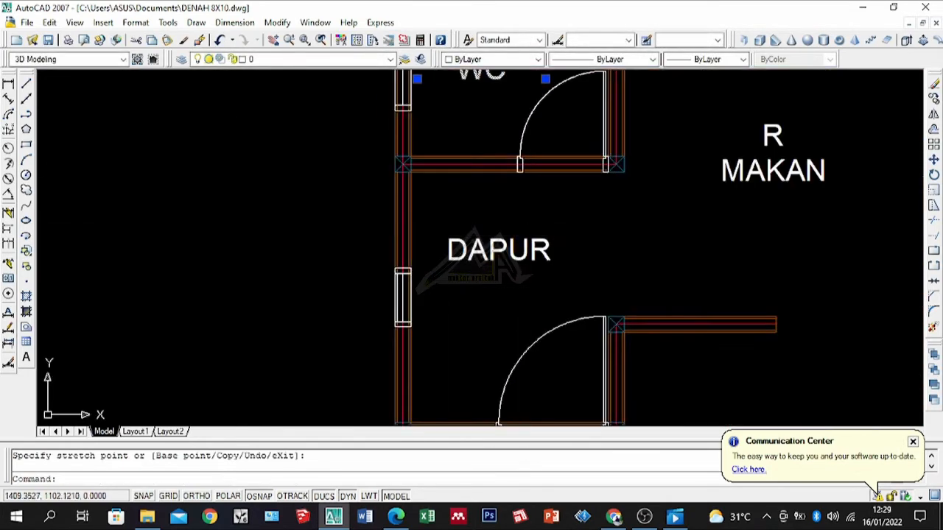
click(551, 224)
click(468, 282)
text(m)
key(Return)
click(497, 244)
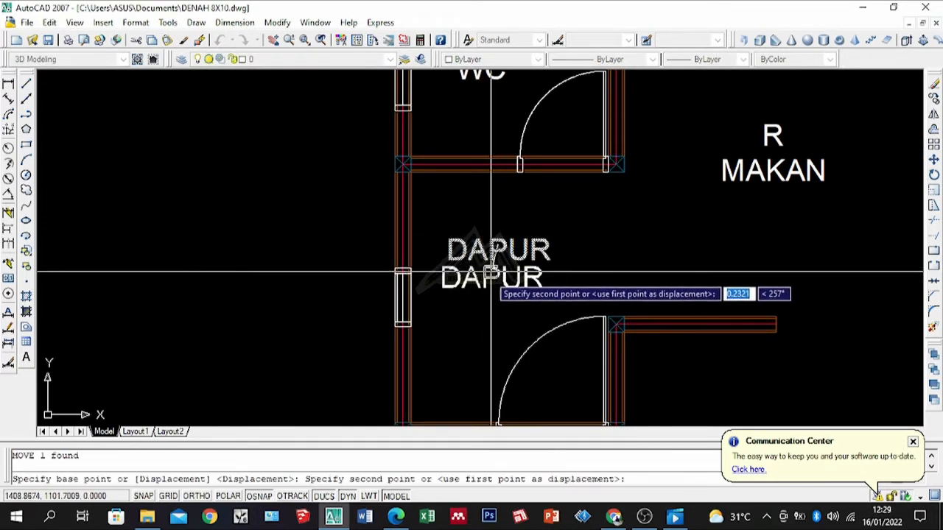
click(495, 291)
Move the WC label further down, closer to the middle of its room.
scroll(480, 325, down, 4)
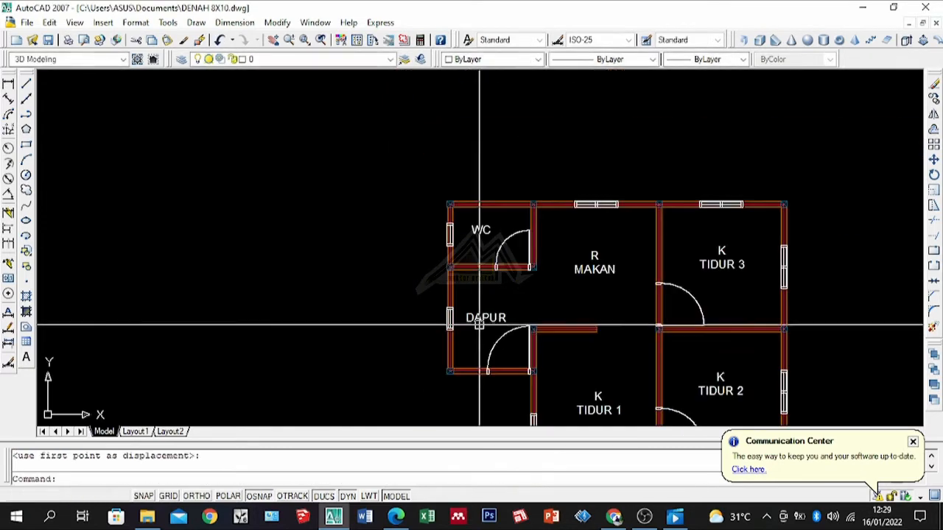
scroll(516, 220, up, 6)
click(471, 222)
click(428, 244)
text(m)
key(Return)
click(414, 222)
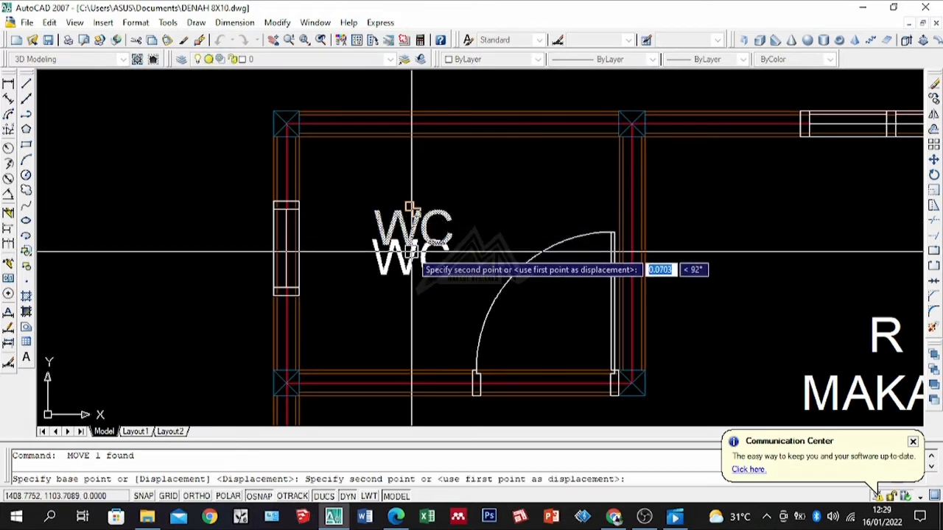
scroll(413, 252, up, 3)
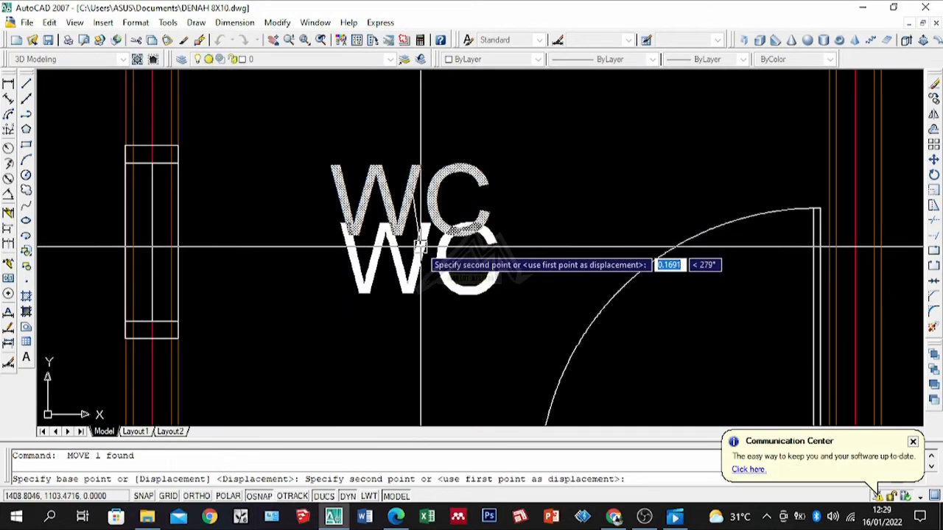
click(421, 247)
Move the TERAS label slightly downward toward the middle of the terrace.
scroll(285, 219, down, 5)
scroll(472, 227, down, 3)
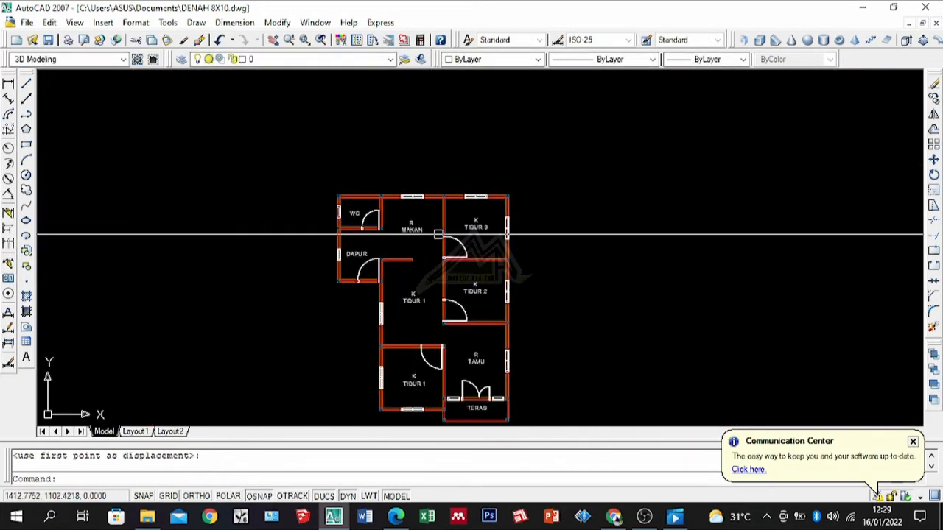
scroll(480, 361, up, 3)
scroll(438, 332, down, 2)
scroll(522, 308, up, 5)
click(522, 308)
click(468, 334)
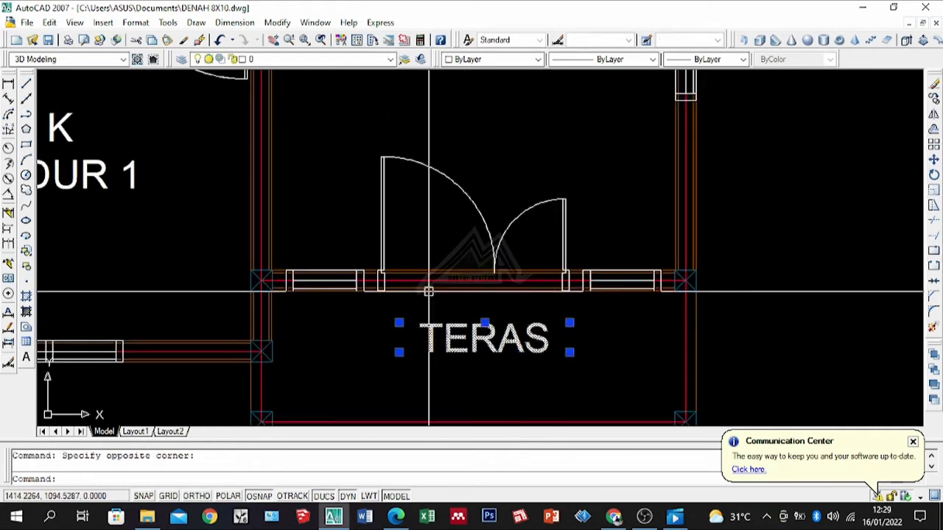
scroll(430, 290, down, 4)
scroll(478, 369, up, 5)
key(space)
click(542, 158)
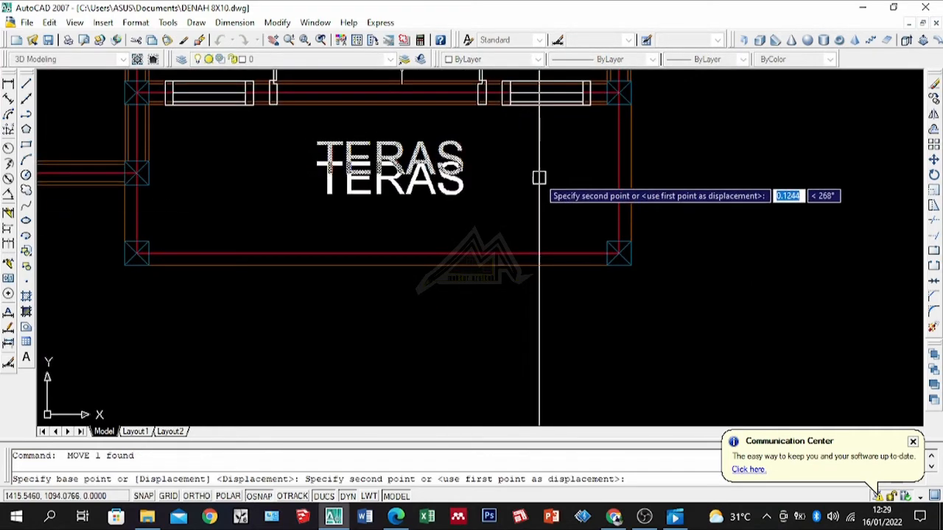
click(538, 177)
Add a horizontal linear dimension across the WC's width, with the dimension line placed above the plan's upper wall.
scroll(552, 221, down, 6)
scroll(400, 301, up, 6)
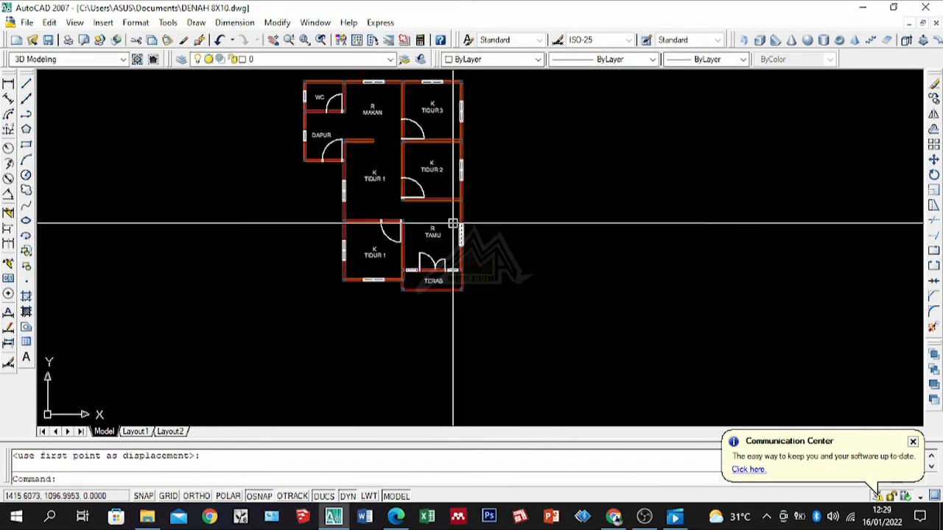
scroll(397, 231, down, 2)
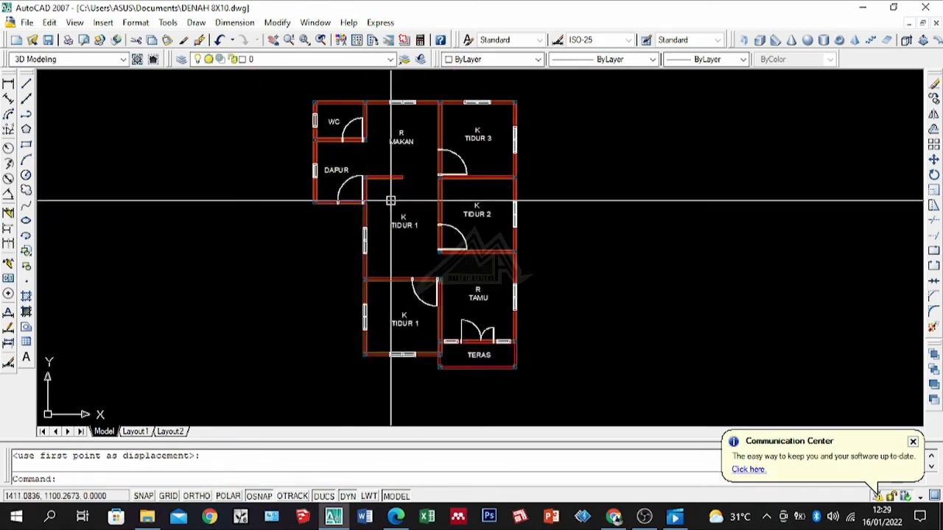
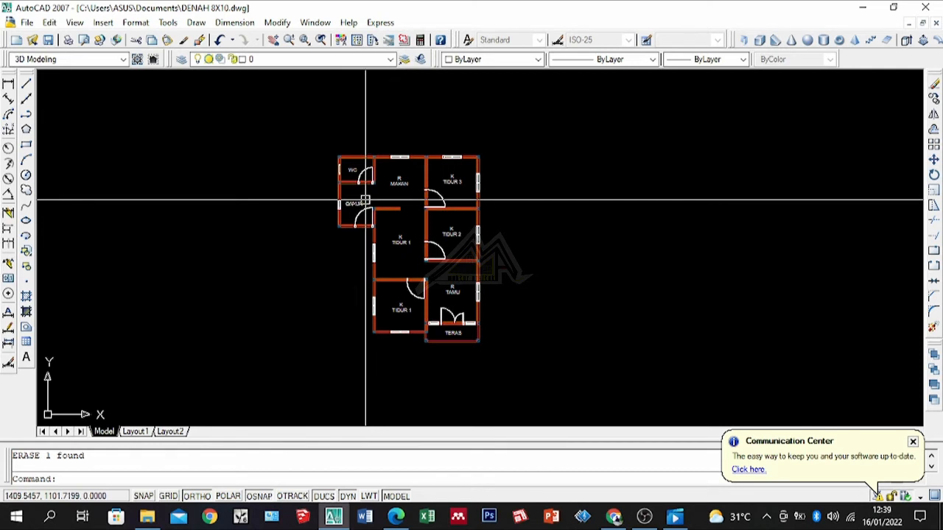
scroll(359, 148, up, 6)
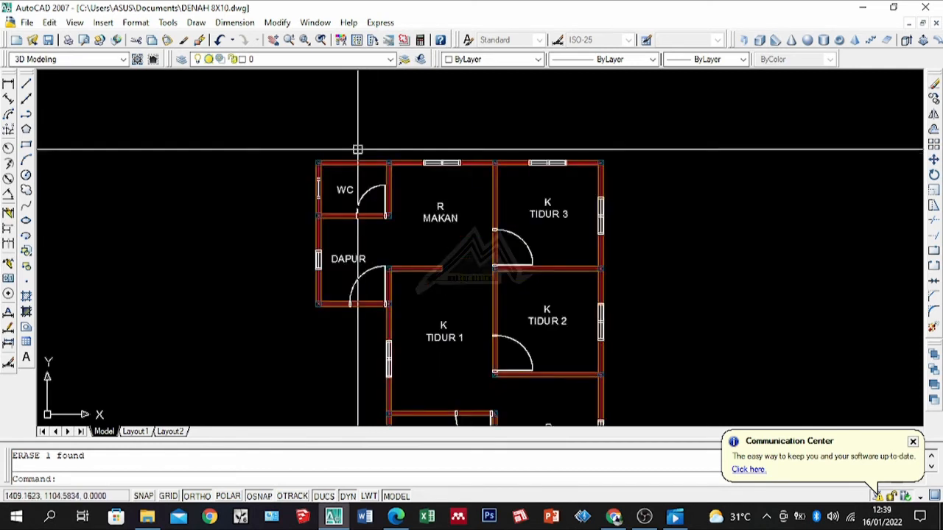
click(9, 85)
scroll(302, 158, up, 6)
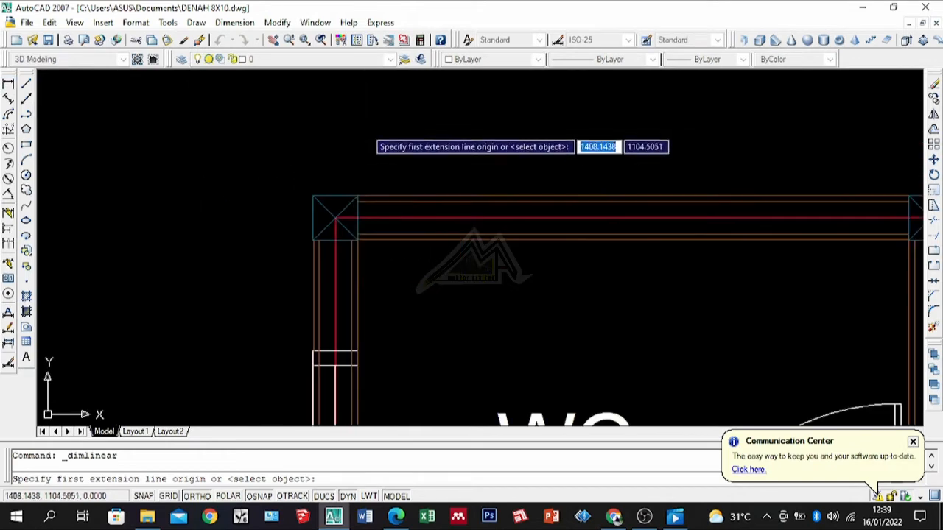
click(335, 197)
scroll(461, 223, up, 3)
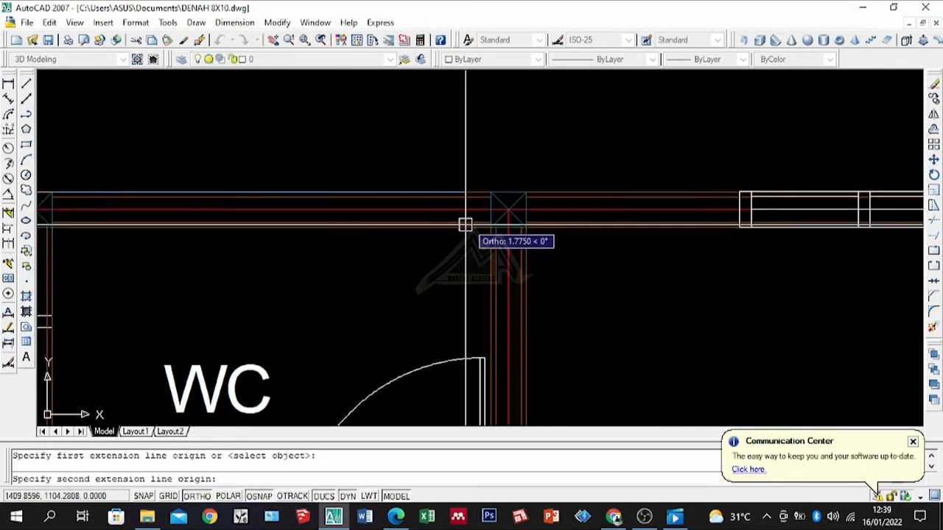
scroll(508, 210, down, 3)
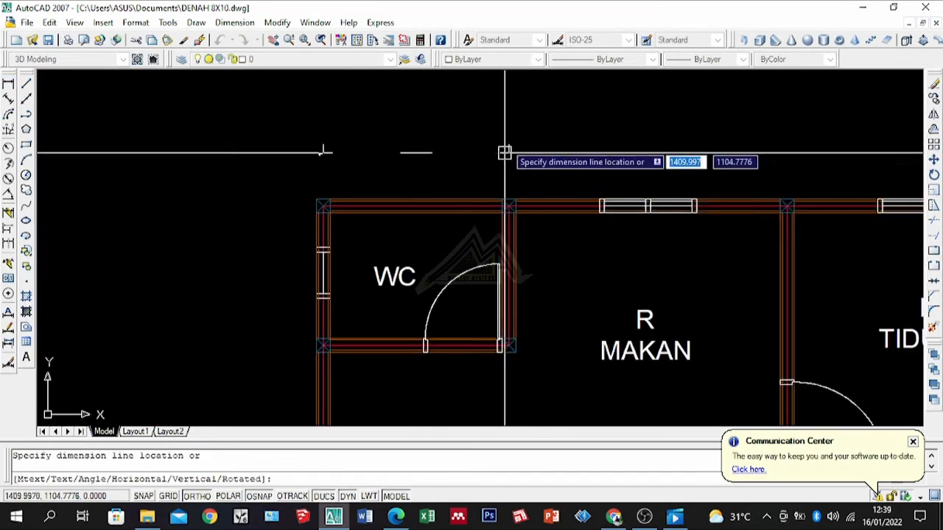
click(507, 106)
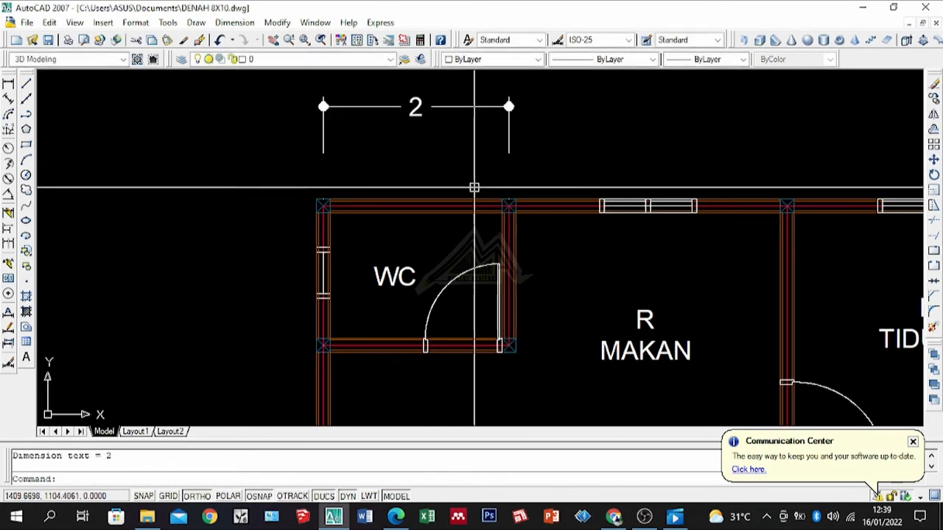
Continue the horizontal dimension chain across R MAKAN and K TIDUR 3 to the plan's upper-right corner column.
scroll(487, 195, down, 2)
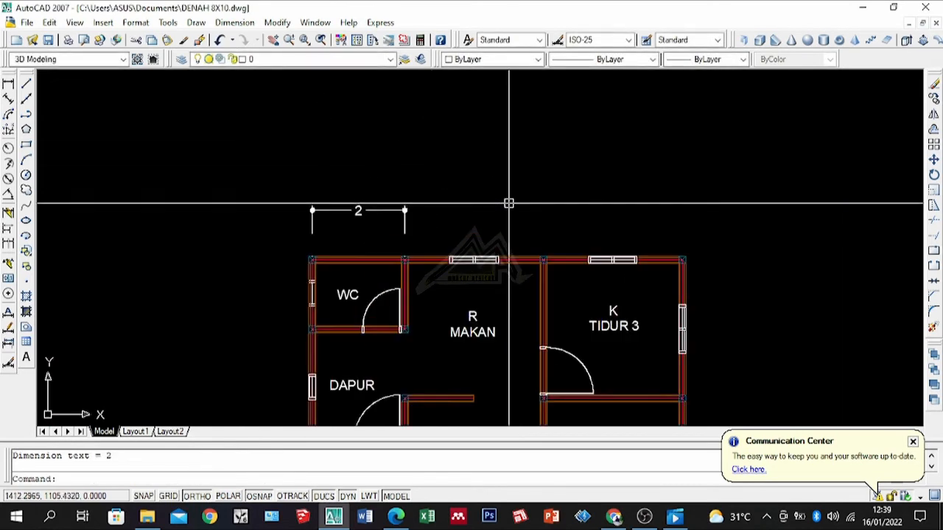
click(9, 243)
scroll(538, 250, up, 5)
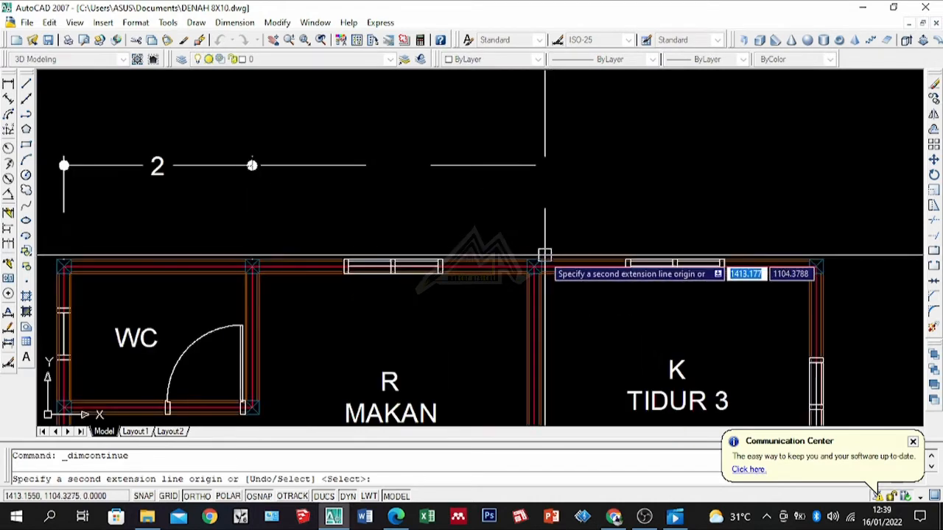
click(524, 264)
scroll(552, 265, down, 3)
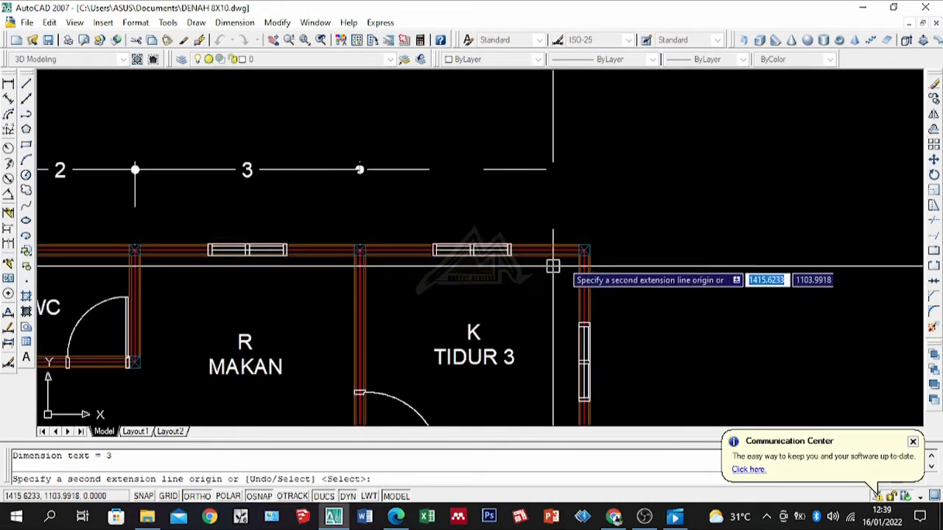
scroll(588, 244, up, 5)
click(608, 223)
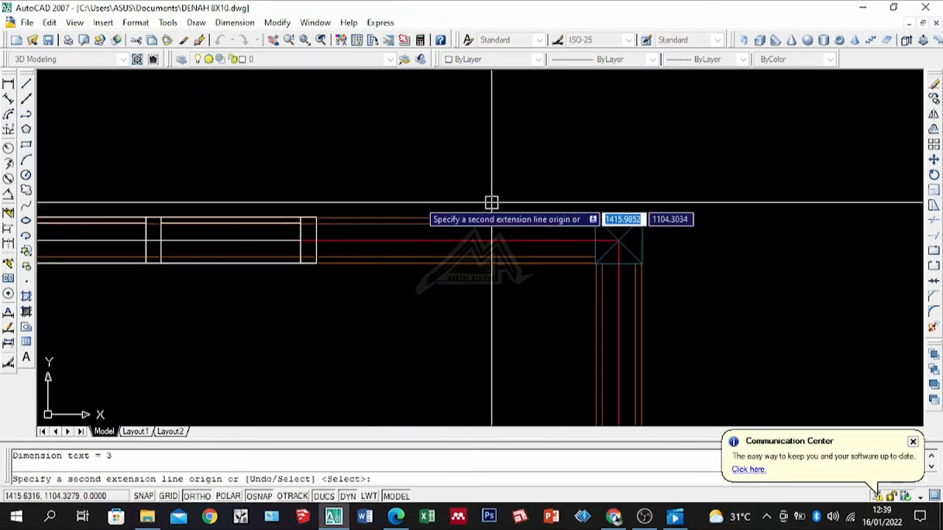
scroll(515, 193, down, 4)
key(Return)
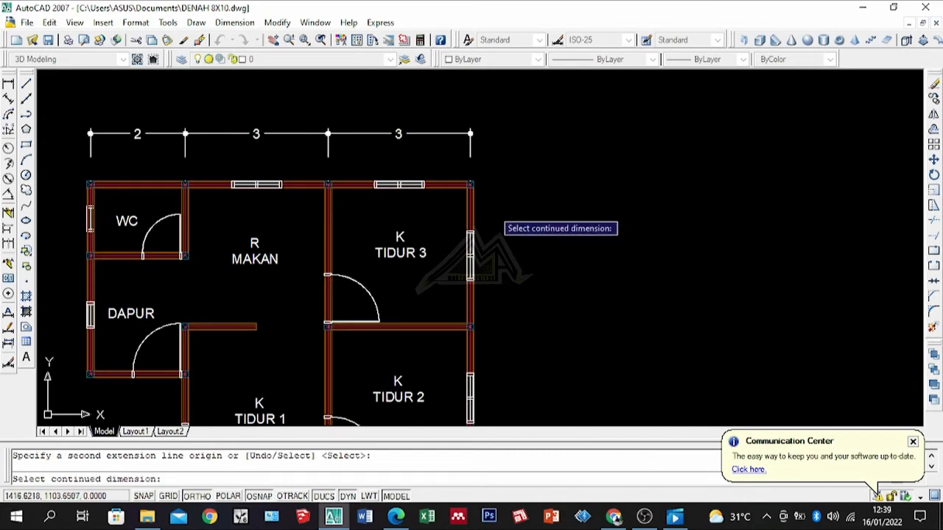
Add a vertical linear dimension along K TIDUR 3's outer wall, placed to the right of the plan.
click(8, 83)
scroll(483, 189, up, 5)
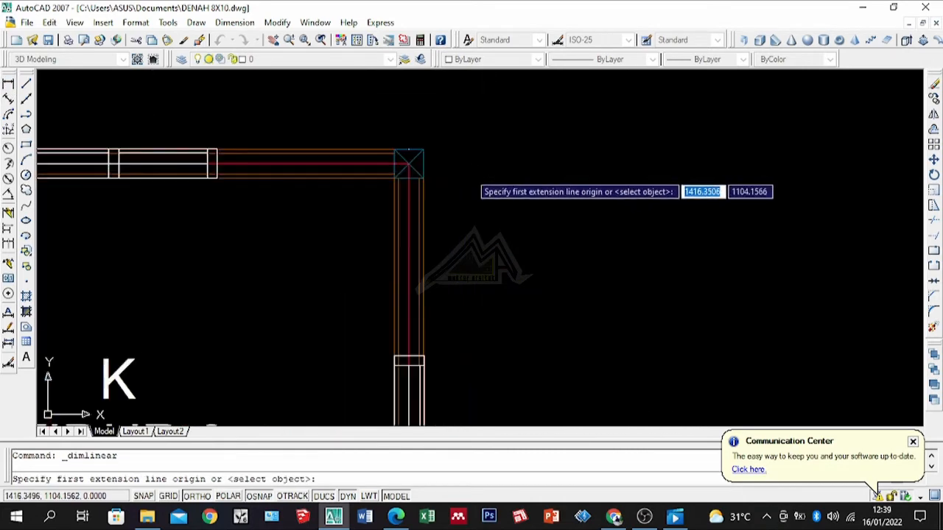
click(423, 163)
scroll(521, 120, down, 3)
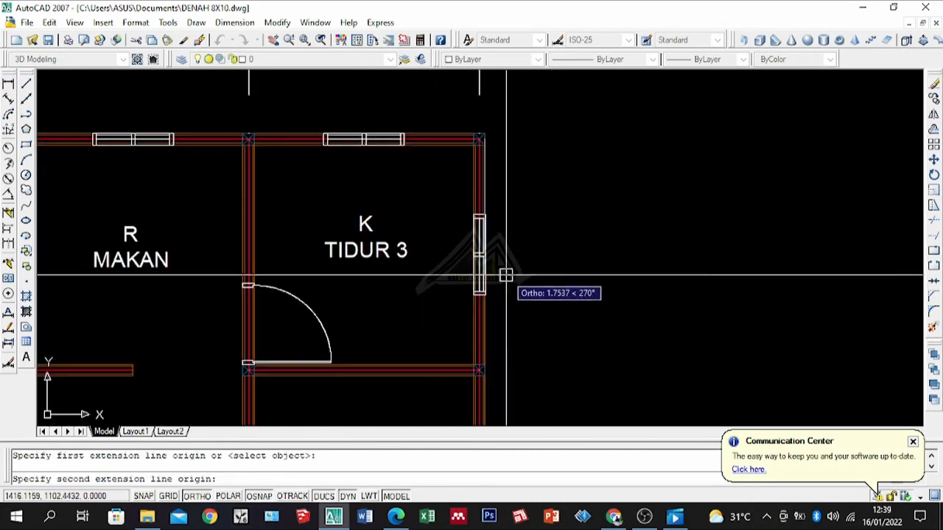
scroll(484, 370, up, 5)
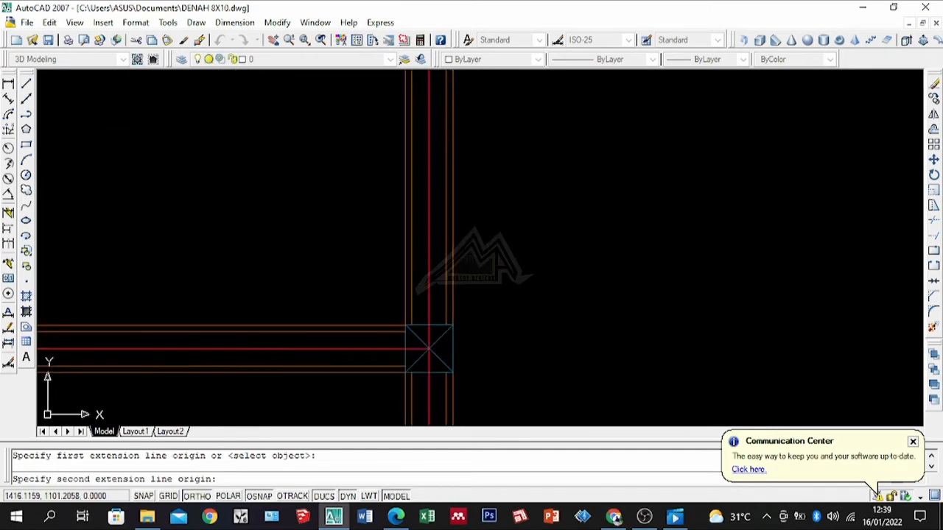
click(429, 348)
scroll(582, 339, down, 3)
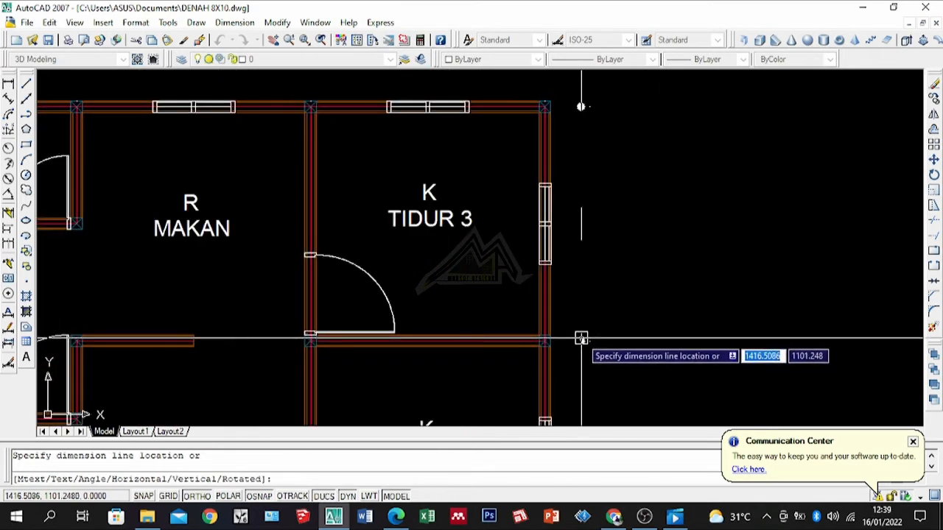
click(625, 343)
Continue the vertical dimension chain down the right side of the plan past K TIDUR 2 and R TAMU.
scroll(555, 312, down, 3)
scroll(617, 364, up, 4)
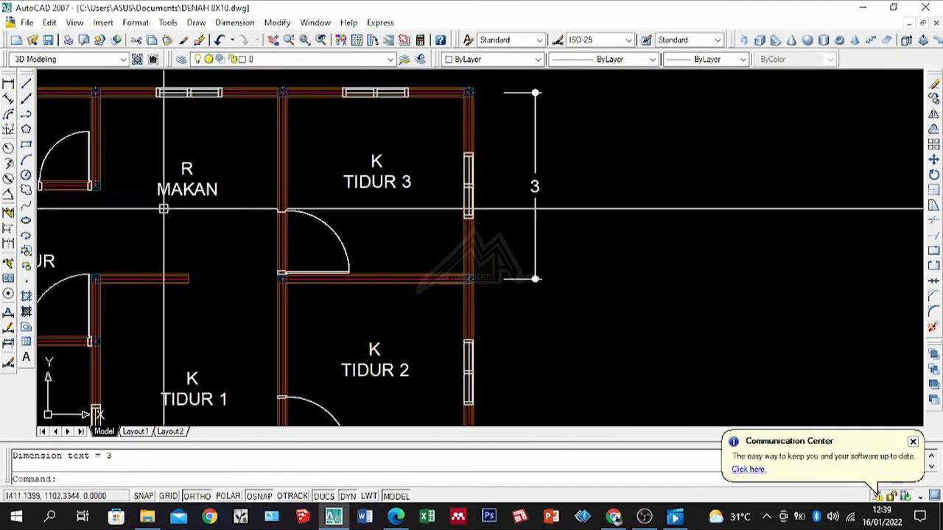
click(9, 258)
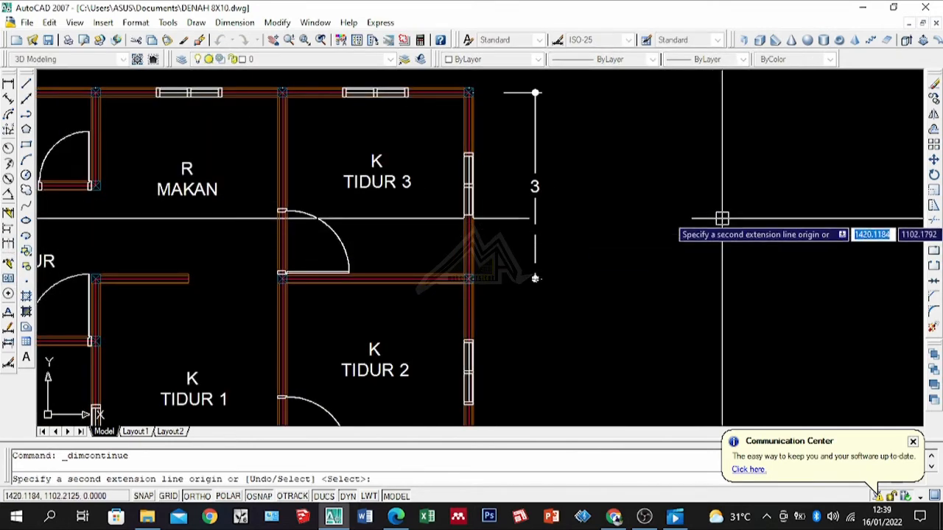
scroll(628, 329, down, 4)
scroll(629, 315, up, 10)
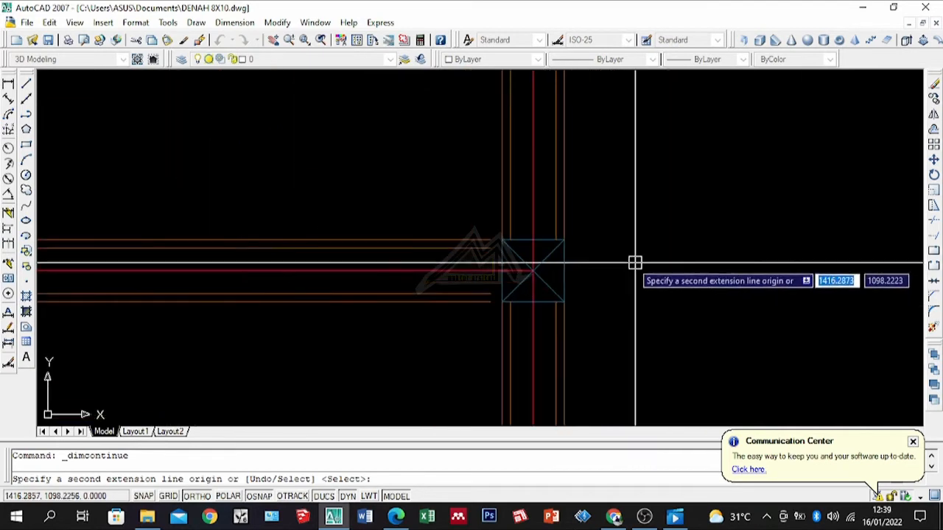
click(565, 269)
scroll(743, 231, down, 6)
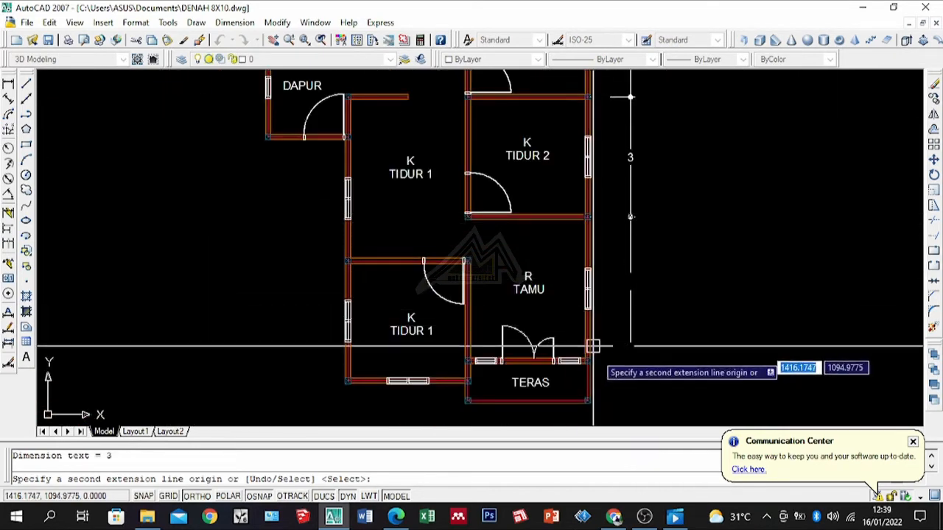
scroll(600, 379, up, 8)
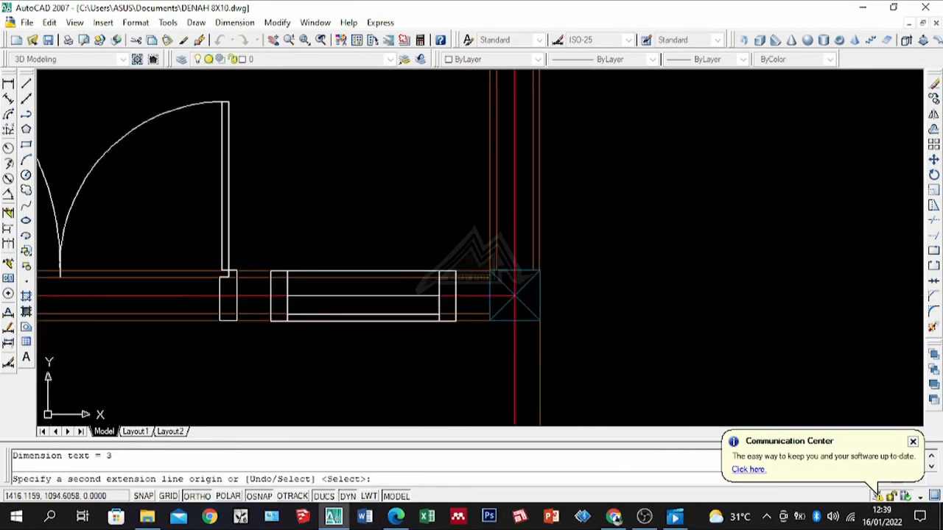
click(545, 301)
Extend the vertical dimension chain to the terrace's lower-right corner column and end the chain.
scroll(611, 216, down, 5)
scroll(604, 330, up, 5)
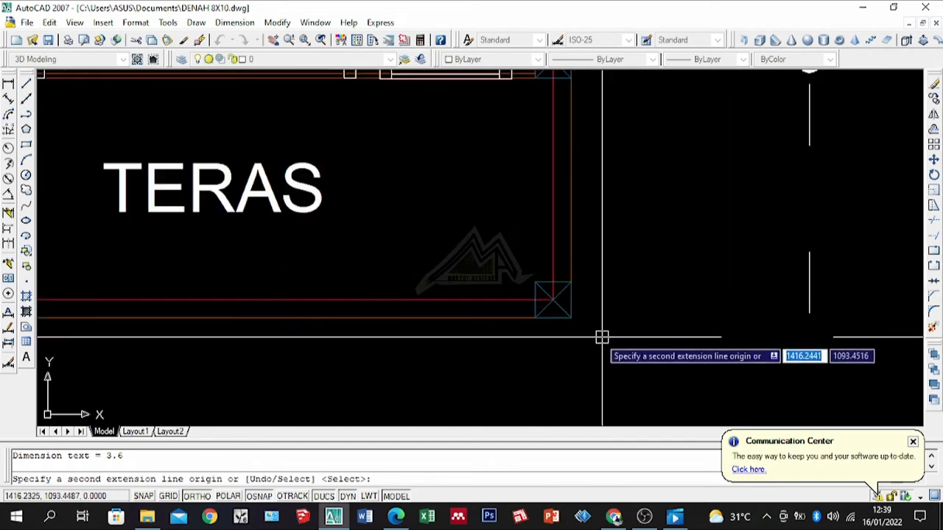
click(568, 302)
scroll(568, 302, down, 5)
scroll(657, 304, down, 4)
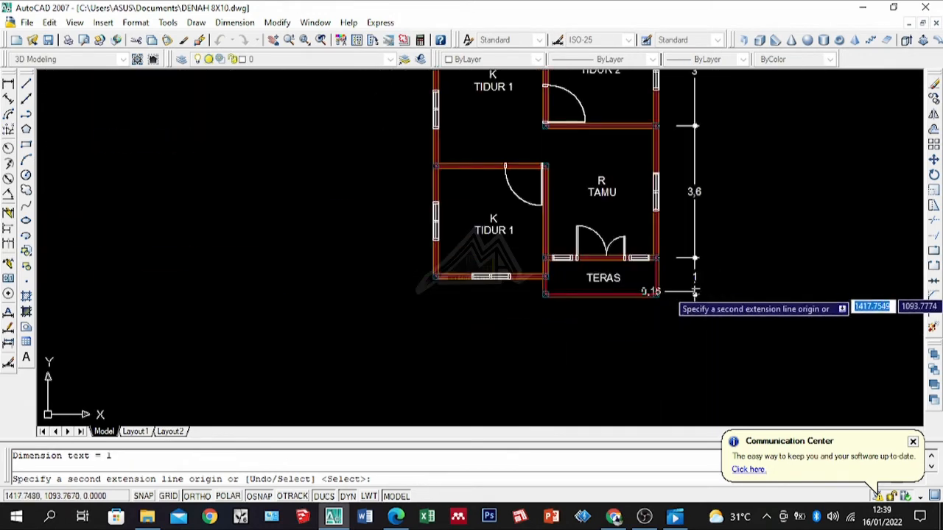
key(Return)
Add a horizontal linear dimension across the TERAS width between its two lower corner columns, placed below the terrace.
scroll(626, 305, down, 3)
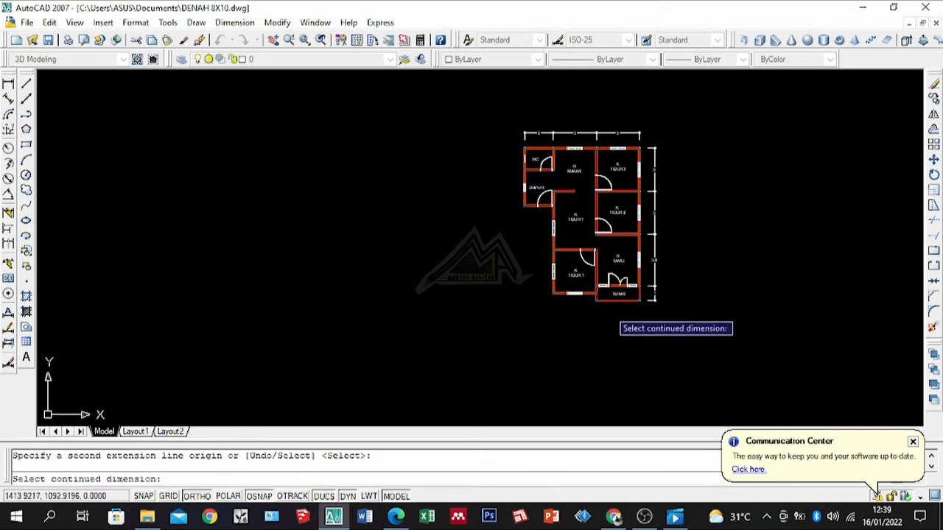
scroll(633, 249, up, 2)
scroll(608, 333, up, 4)
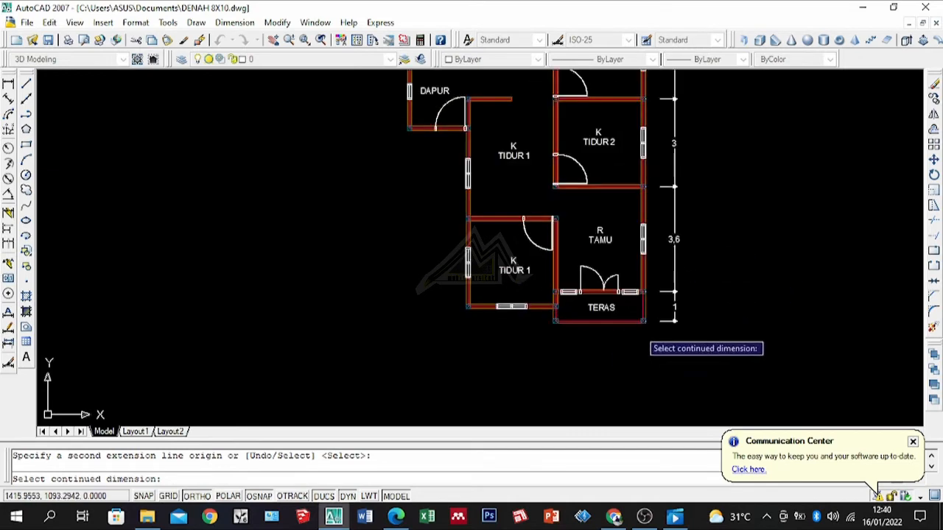
click(8, 83)
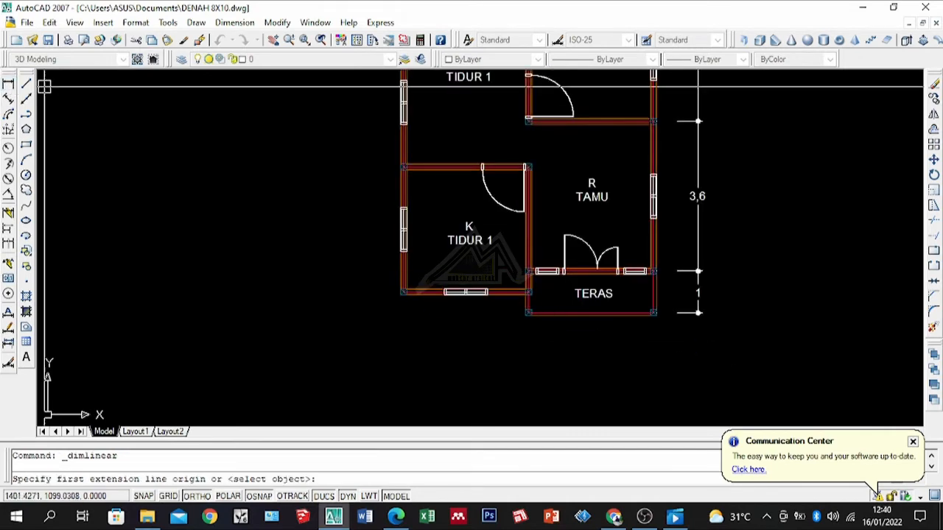
scroll(611, 311, up, 3)
scroll(679, 322, up, 5)
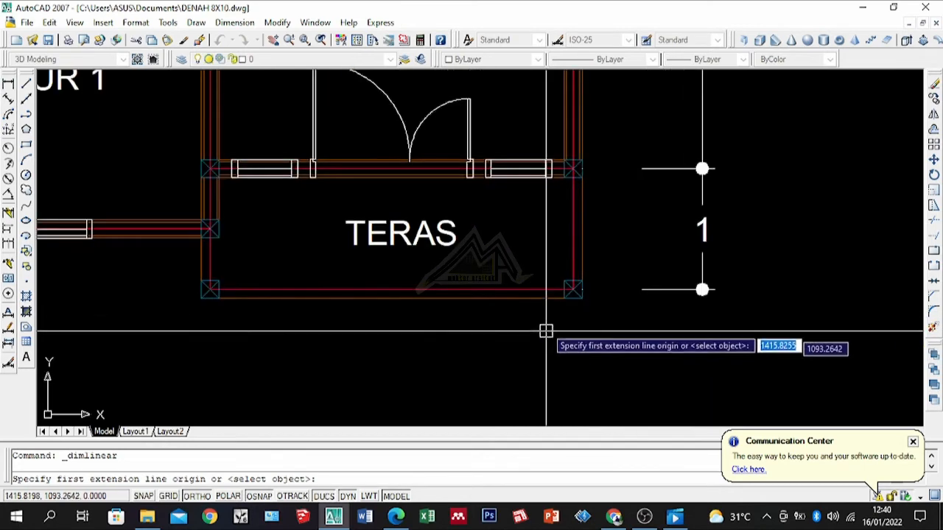
click(566, 290)
scroll(471, 336, down, 4)
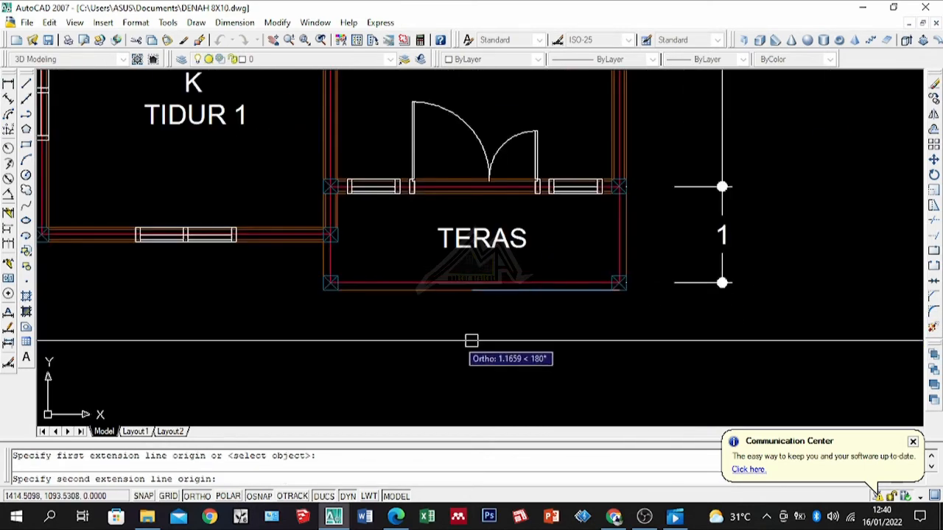
scroll(354, 305, up, 5)
click(289, 275)
scroll(403, 269, down, 4)
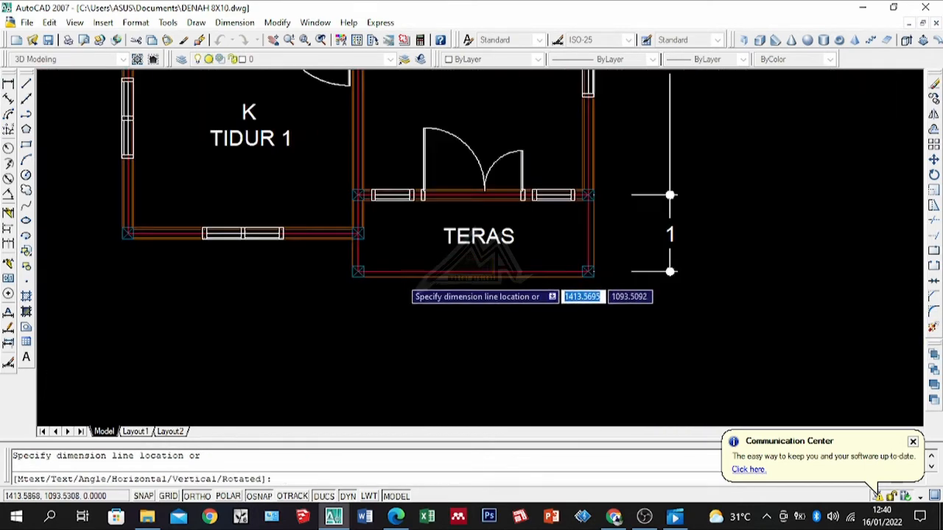
click(378, 347)
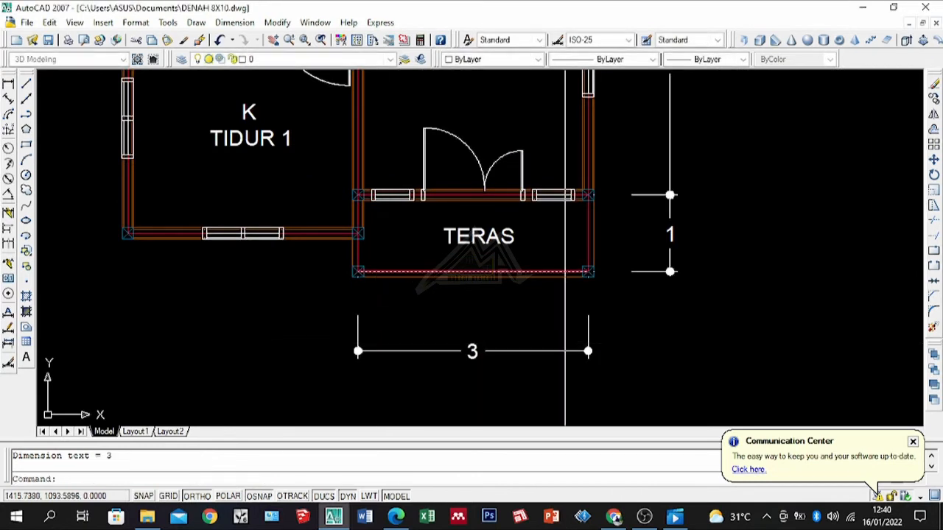
Draw a horizontal construction line through the outer lower-left corner of the terrace.
scroll(486, 246, down, 5)
scroll(513, 301, up, 3)
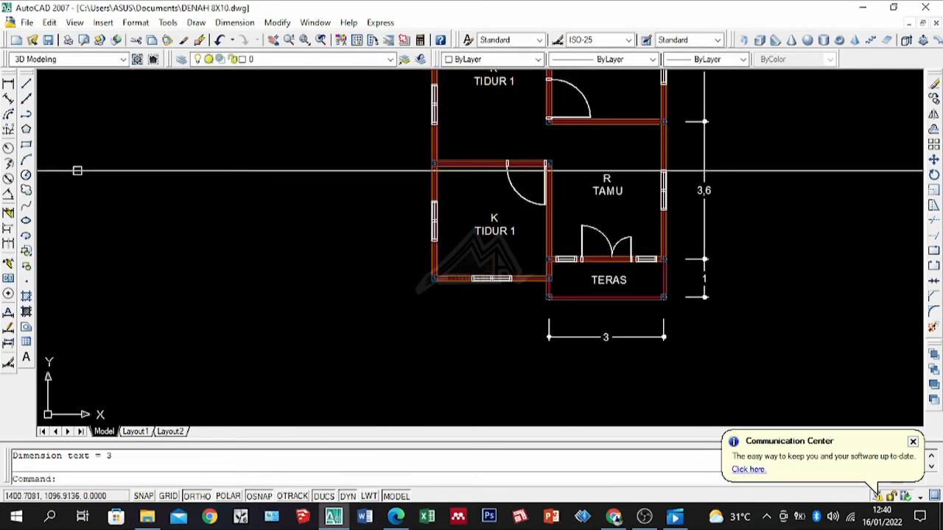
click(25, 101)
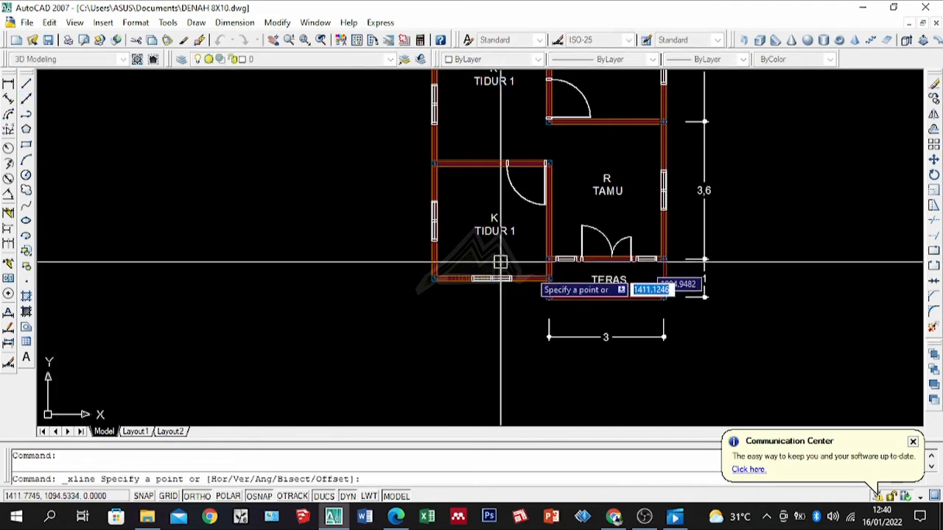
scroll(516, 295, up, 7)
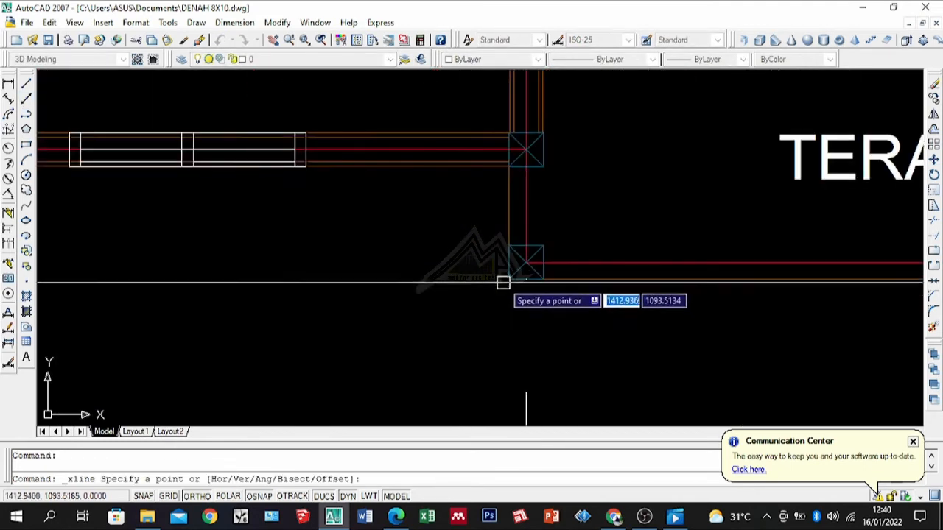
click(508, 280)
click(434, 290)
scroll(552, 248, down, 4)
key(Return)
Draw a vertical construction line through the lower-left corner column of the lower K TIDUR 1 room.
scroll(279, 222, up, 3)
key(Return)
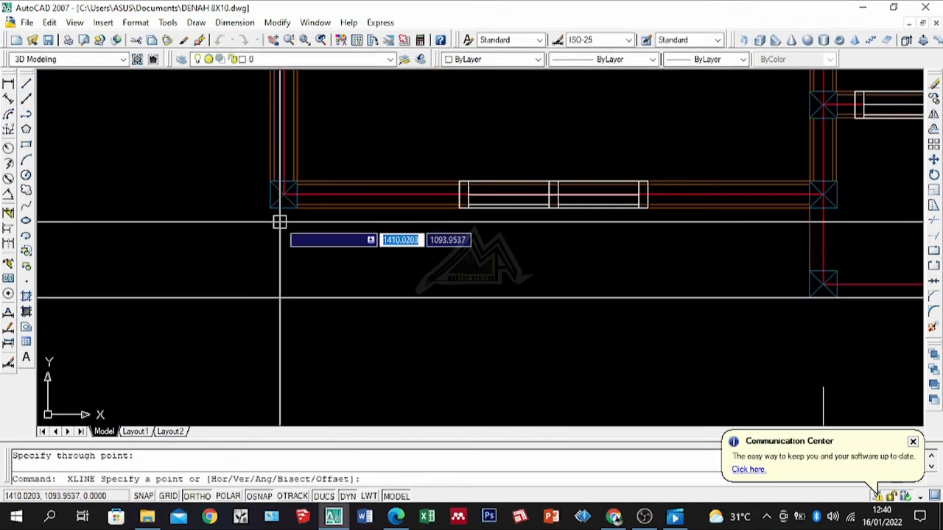
click(283, 208)
click(287, 234)
key(Return)
scroll(468, 234, down, 3)
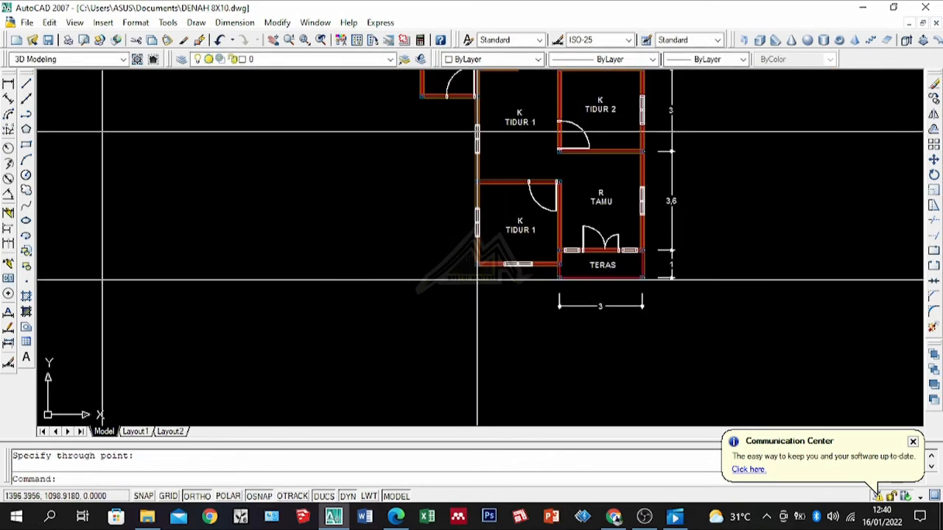
Continue the horizontal dimension below the terrace across the width of the lower K TIDUR 1 room and end the chain.
scroll(493, 290, up, 3)
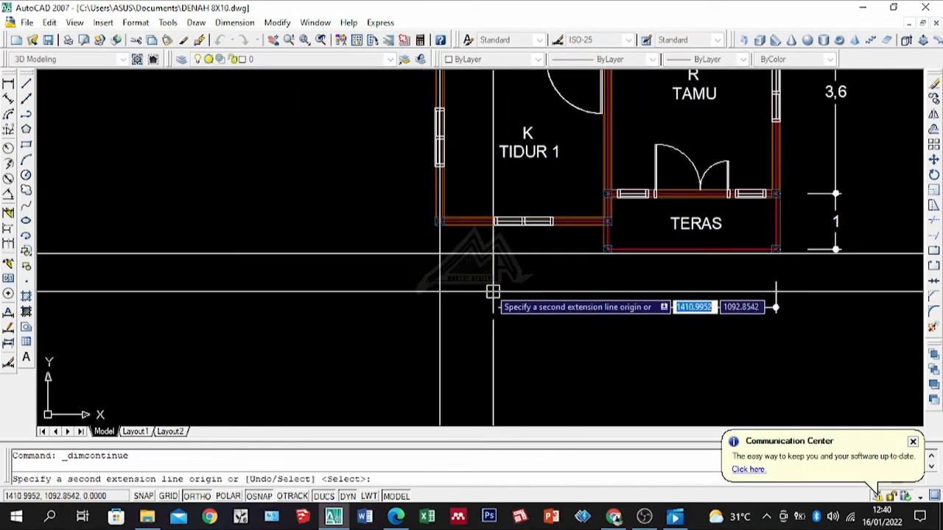
scroll(439, 253, down, 3)
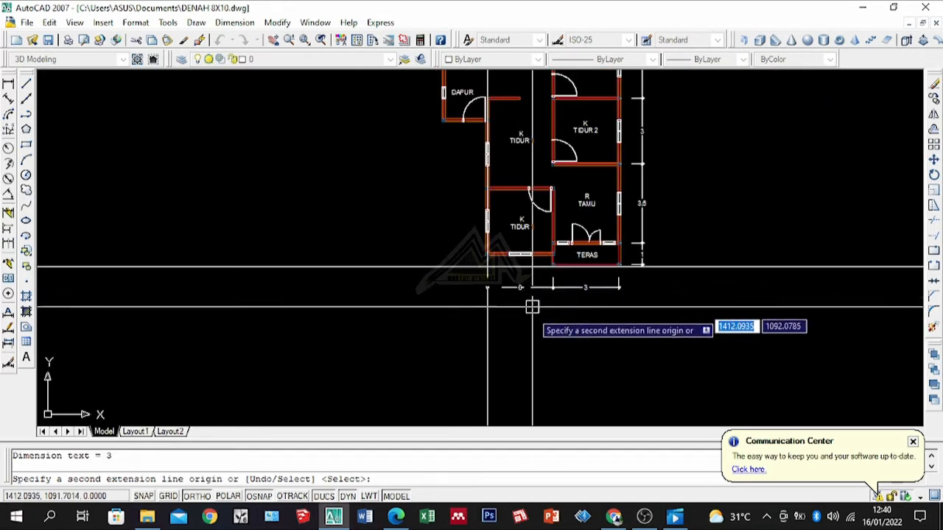
key(Return)
key(Escape)
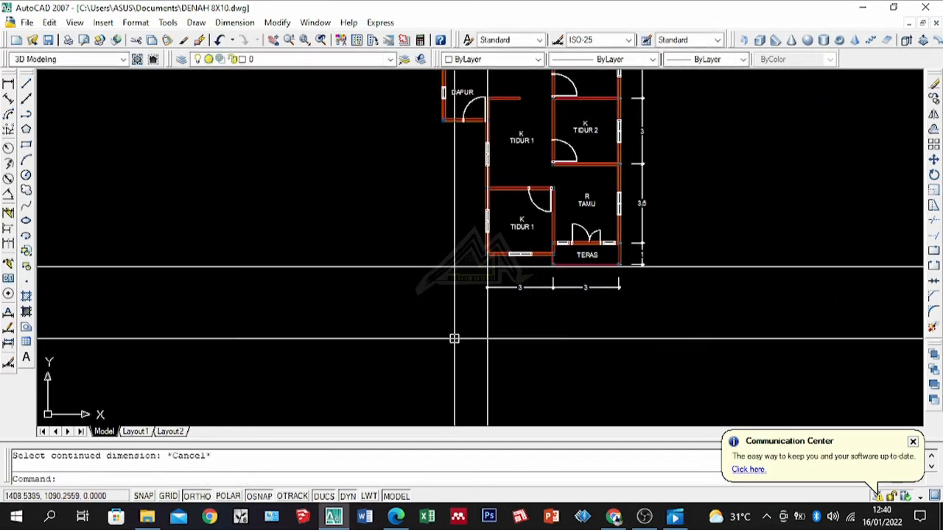
key(Return)
key(Return)
key(Return)
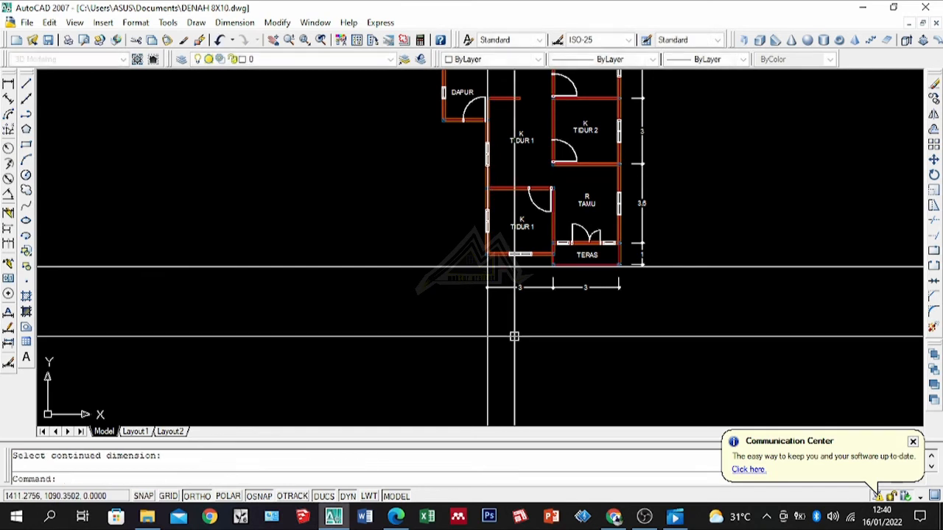
Erase the vertical and horizontal construction lines at the lower side of the plan.
click(451, 361)
key(Delete)
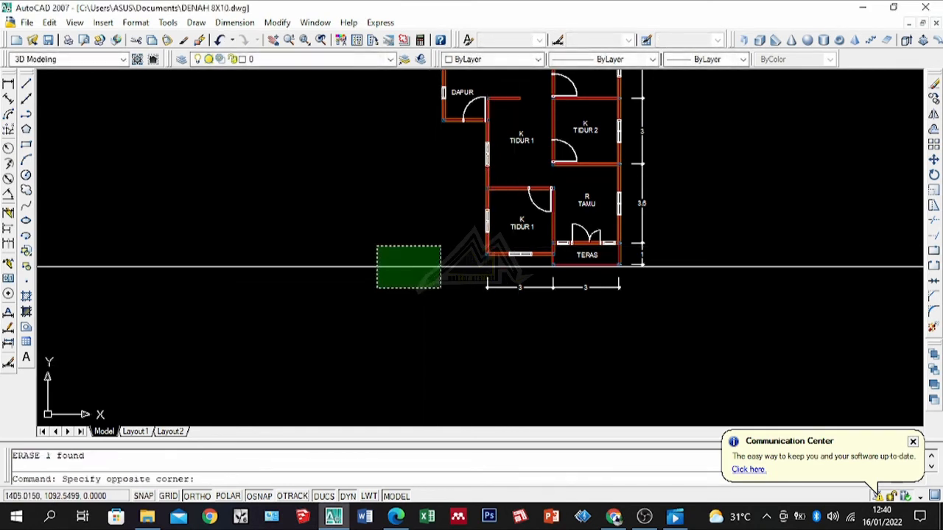
scroll(481, 265, up, 3)
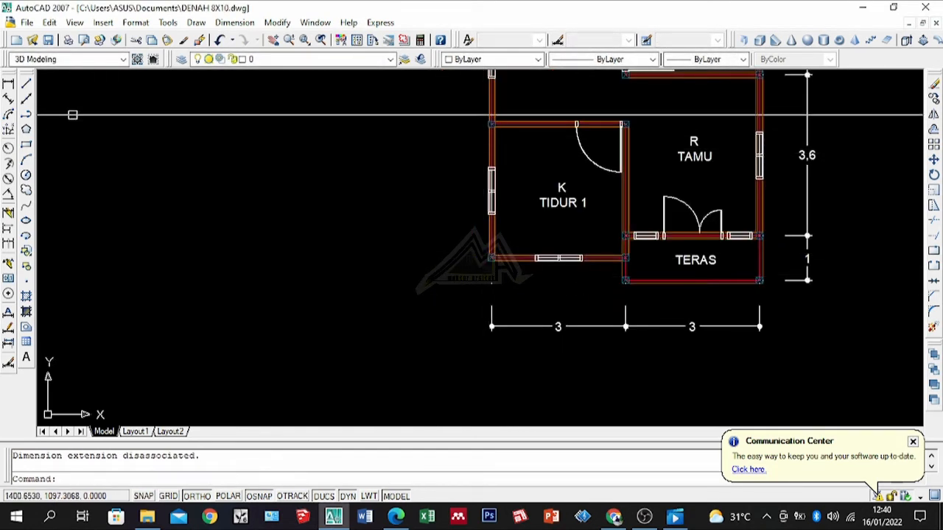
Draw a vertical construction line through the outer edge of DAPUR's lower-left corner column.
scroll(429, 238, down, 1)
scroll(423, 208, up, 5)
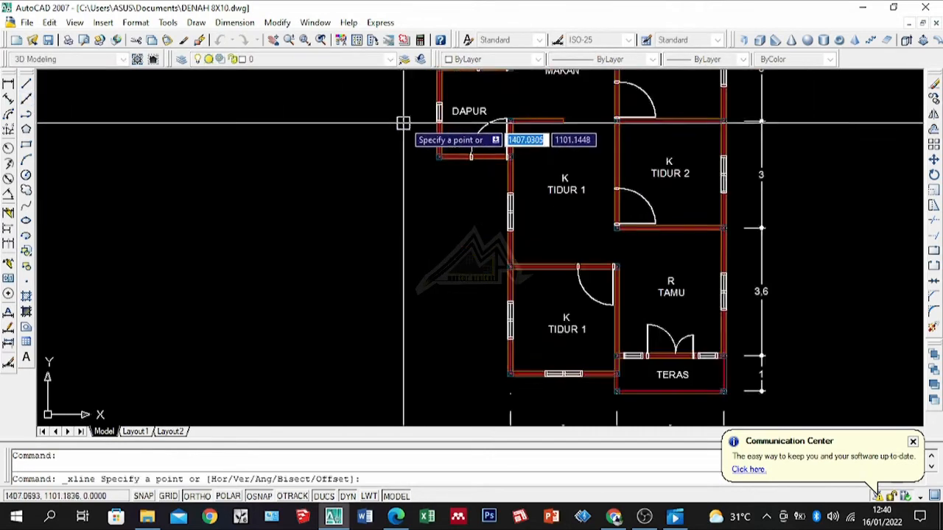
click(423, 208)
click(420, 213)
key(Return)
scroll(418, 196, down, 5)
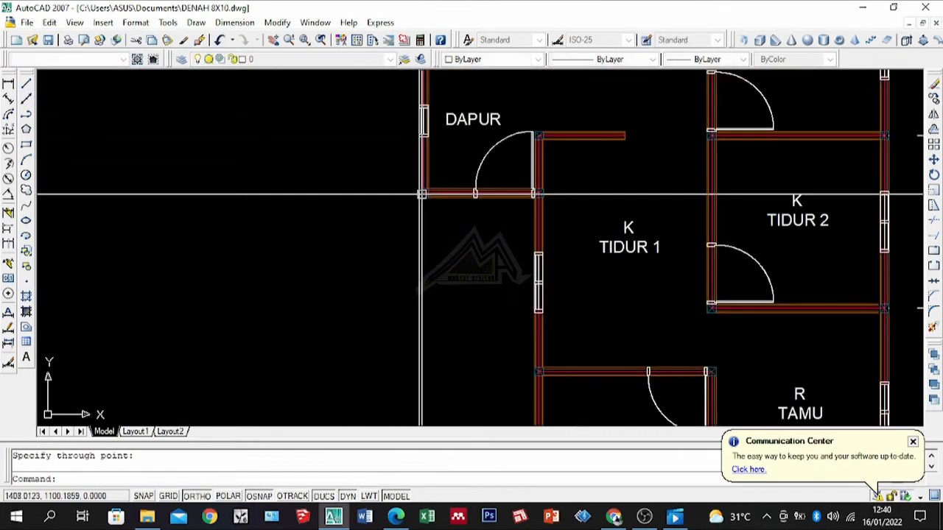
Draw a horizontal construction line through the left column of the wall between the two K TIDUR 1 rooms.
scroll(512, 362, up, 5)
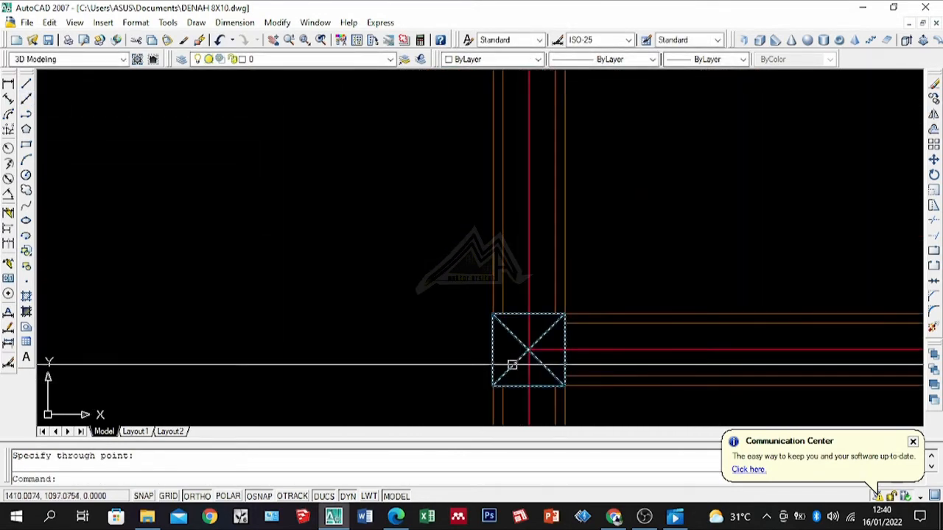
key(Return)
click(492, 350)
click(445, 339)
key(Return)
scroll(451, 165, down, 10)
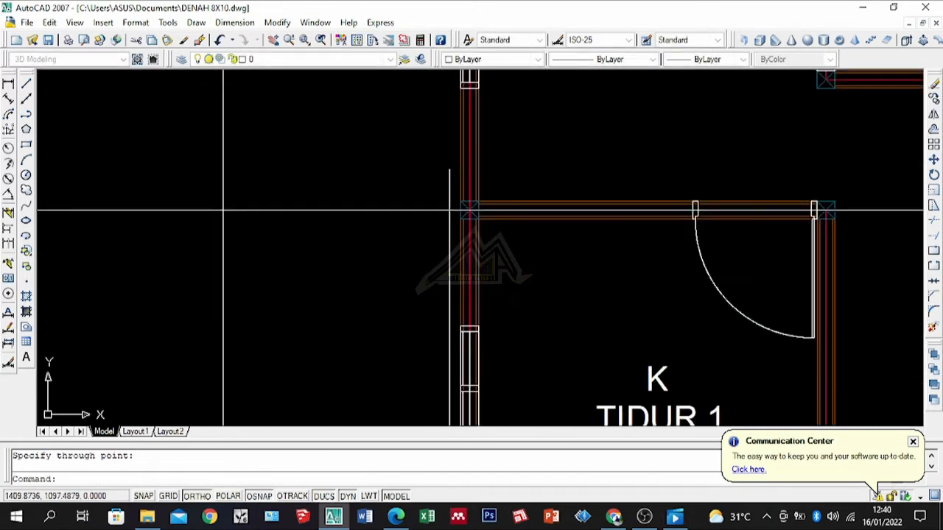
Draw a horizontal construction line through the middle of the lower K TIDUR 1 room's lower-left corner column.
scroll(454, 260, up, 5)
scroll(461, 273, up, 8)
key(Return)
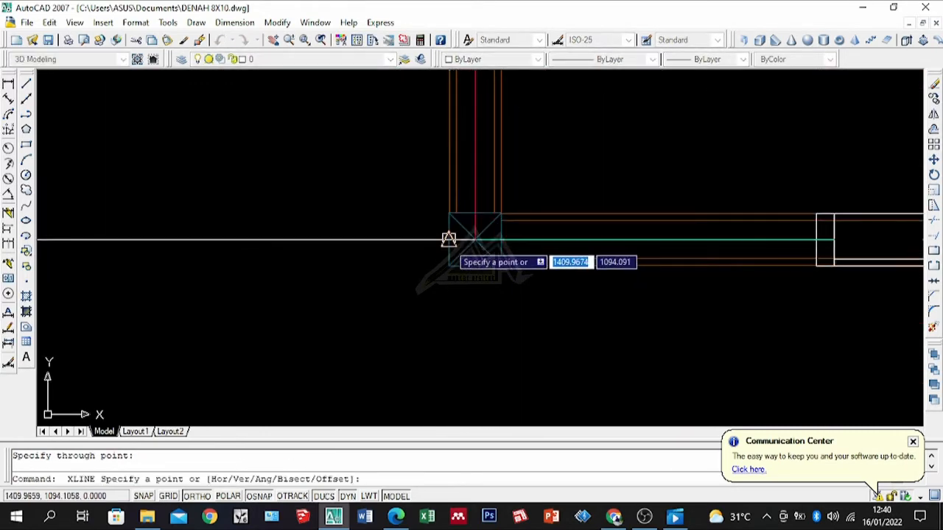
click(448, 240)
click(375, 255)
key(Return)
scroll(433, 281, down, 7)
scroll(471, 295, down, 6)
scroll(501, 272, up, 4)
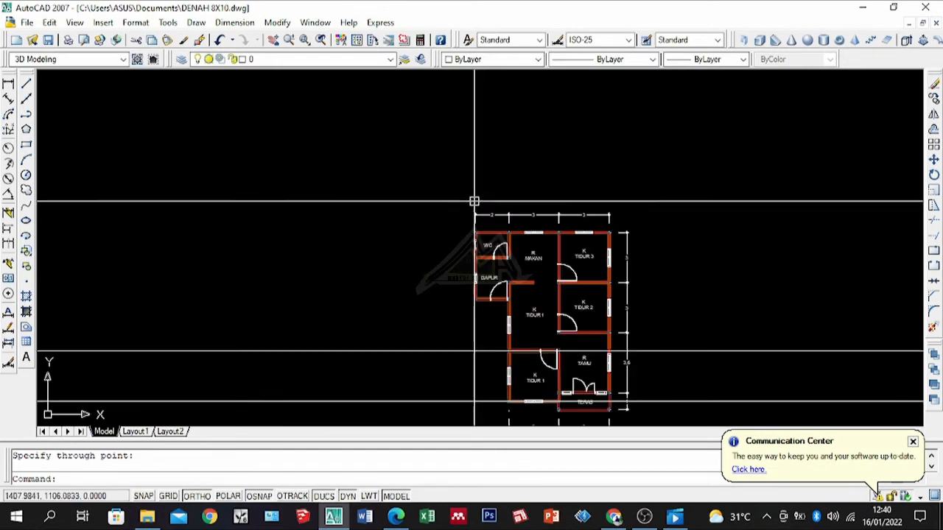
Add a vertical linear dimension along WC's left wall between its two columns, placed 1 unit outside the wall.
click(9, 84)
scroll(501, 274, up, 5)
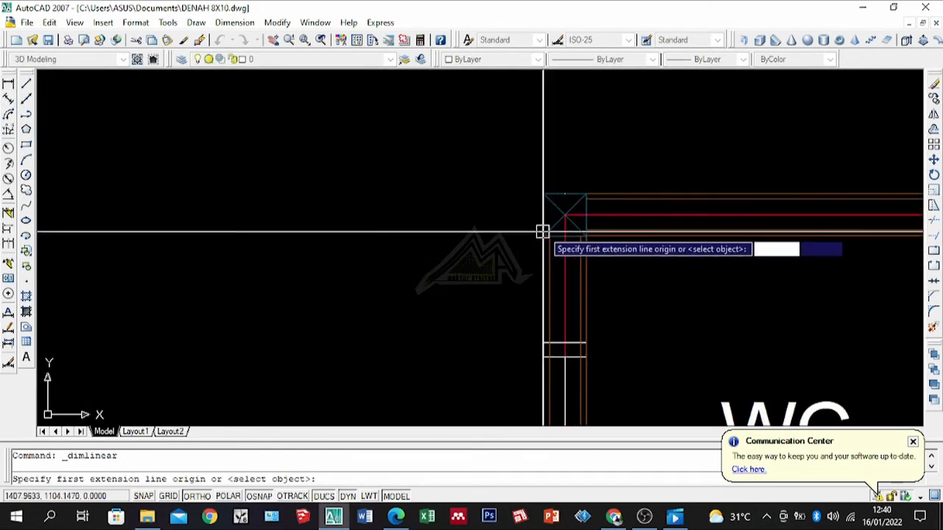
click(541, 215)
scroll(541, 301, down, 2)
scroll(528, 363, up, 3)
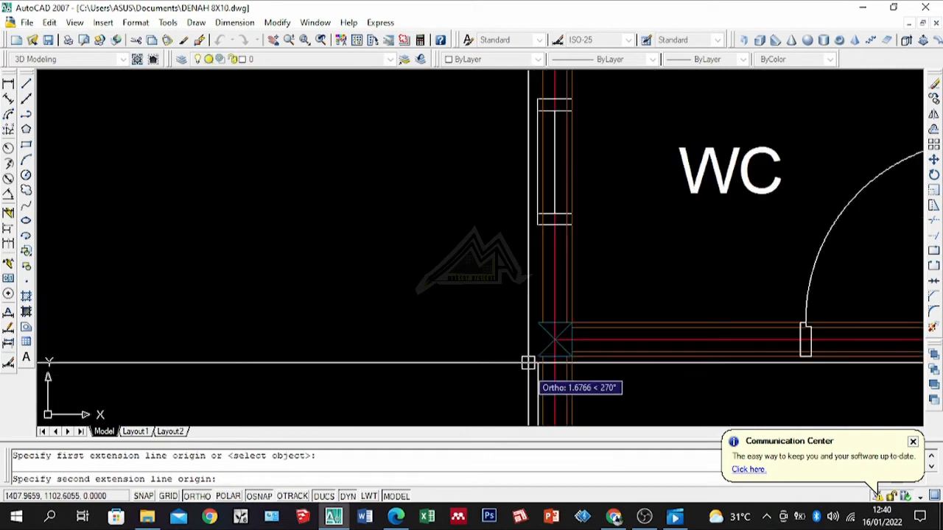
click(553, 338)
scroll(344, 336, down, 4)
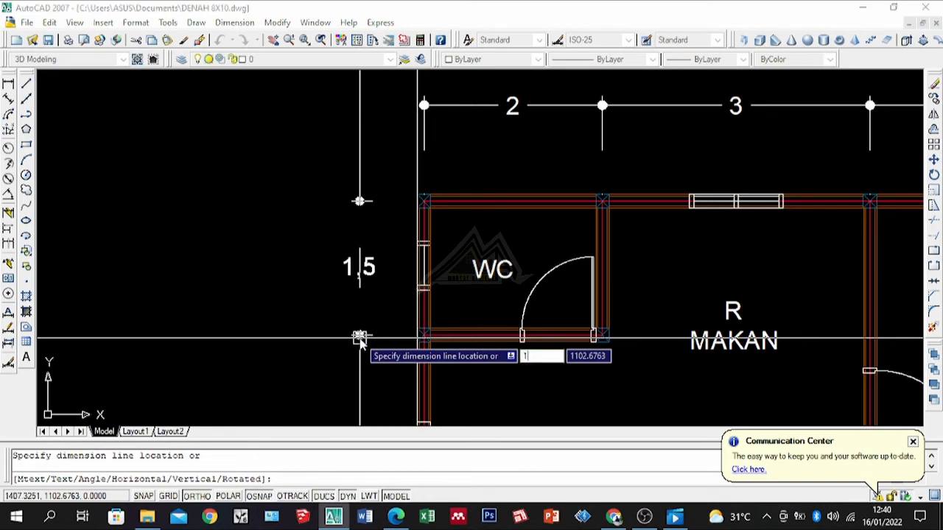
text(1)
key(Return)
Continue the left-hand vertical dimension chain down to DAPUR's lower-left corner column.
scroll(431, 324, down, 3)
scroll(431, 325, up, 2)
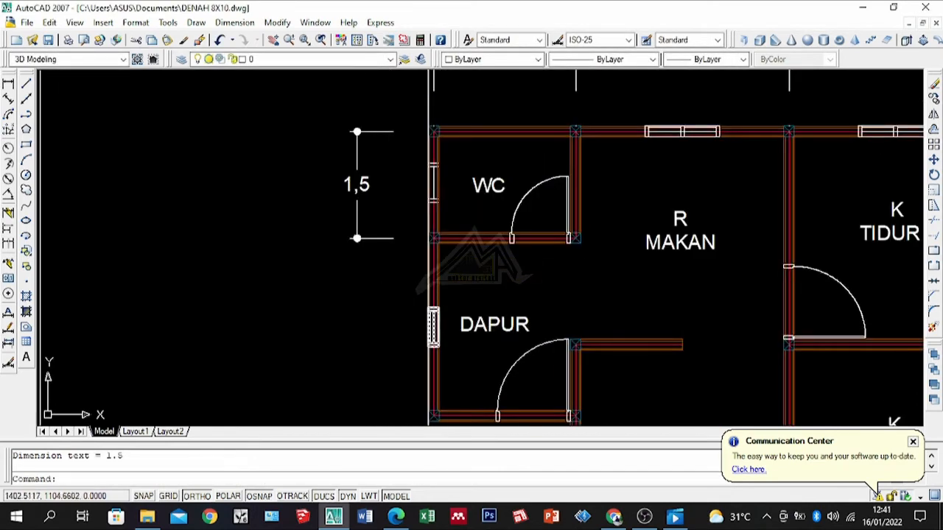
click(9, 254)
scroll(467, 285, down, 3)
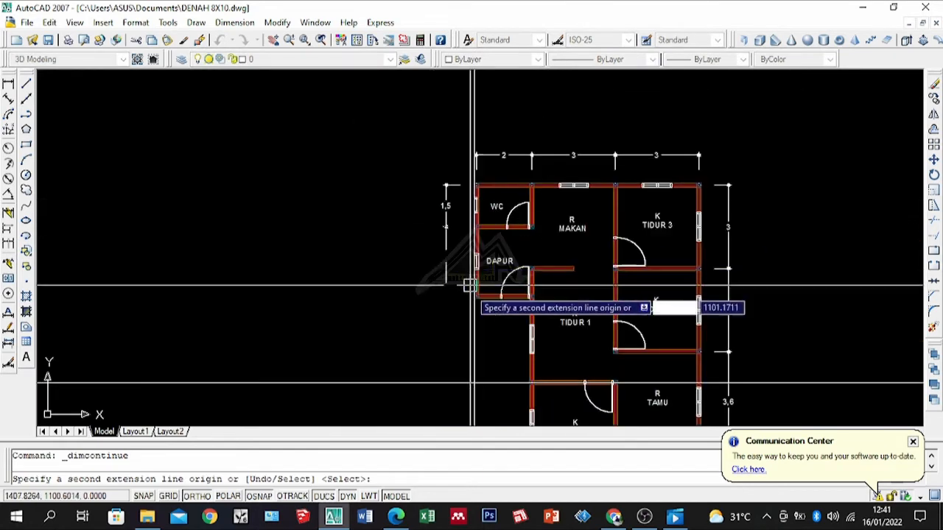
scroll(498, 322, up, 7)
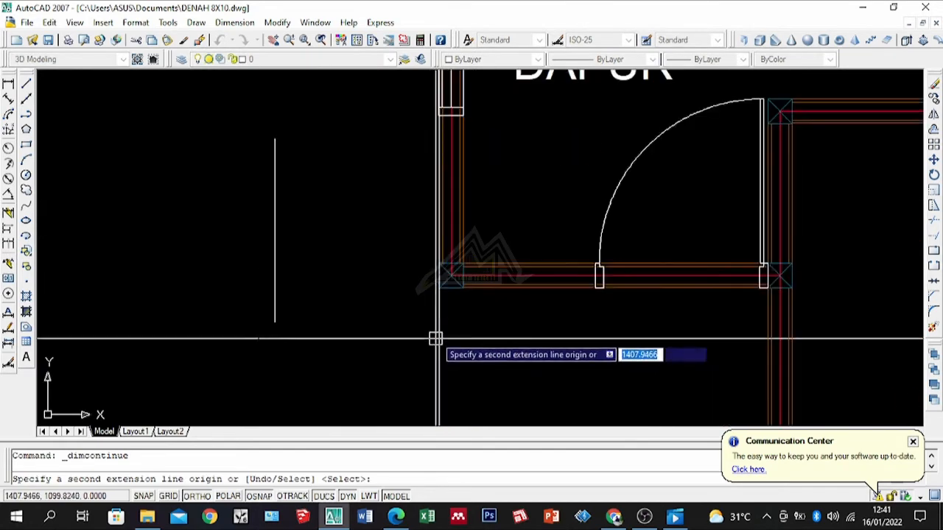
click(440, 276)
scroll(469, 232, down, 6)
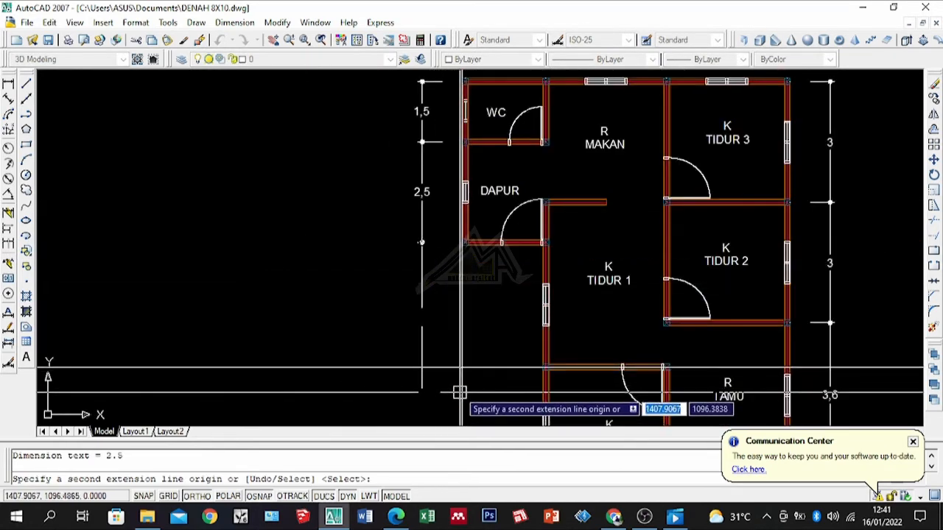
Extend the left-hand dimension chain to the two horizontal construction lines at the lower K TIDUR 1 room and end the chain.
scroll(463, 359, up, 2)
click(463, 360)
scroll(463, 359, down, 5)
scroll(471, 350, up, 3)
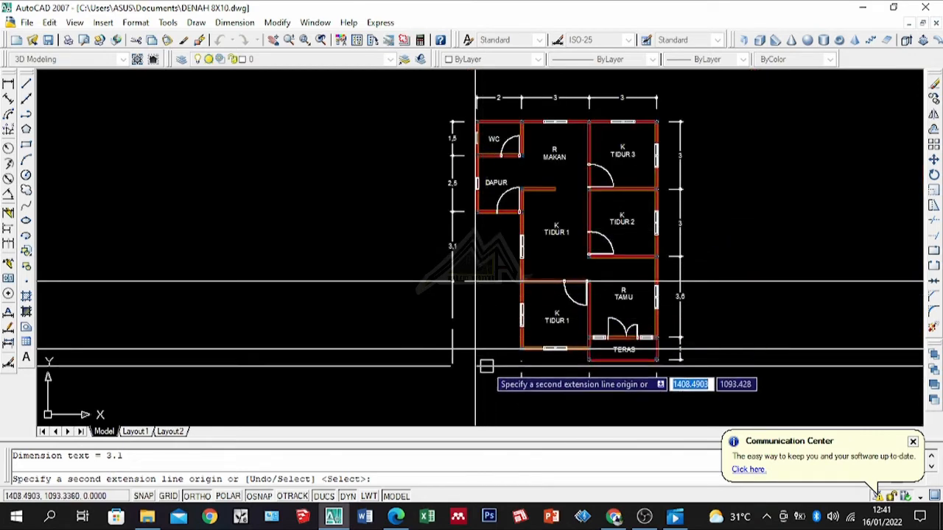
click(469, 341)
scroll(479, 346, down, 4)
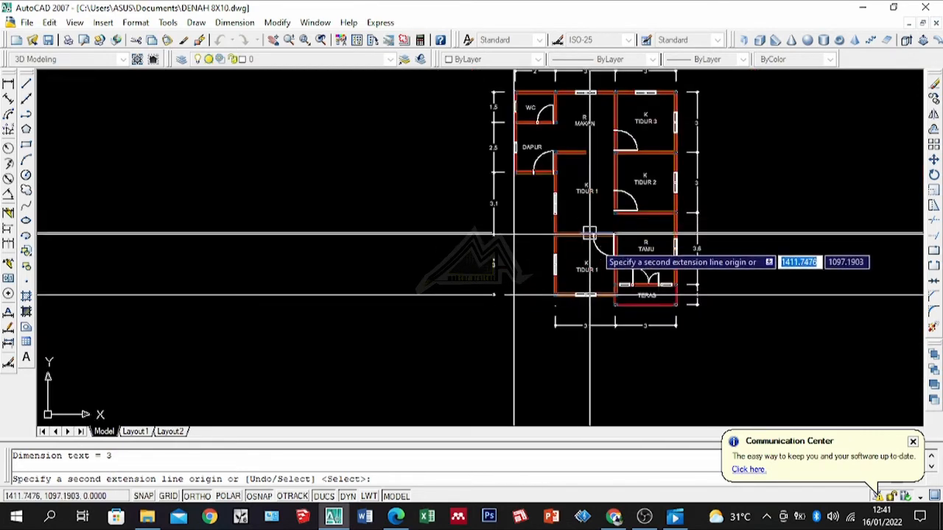
scroll(486, 342, up, 3)
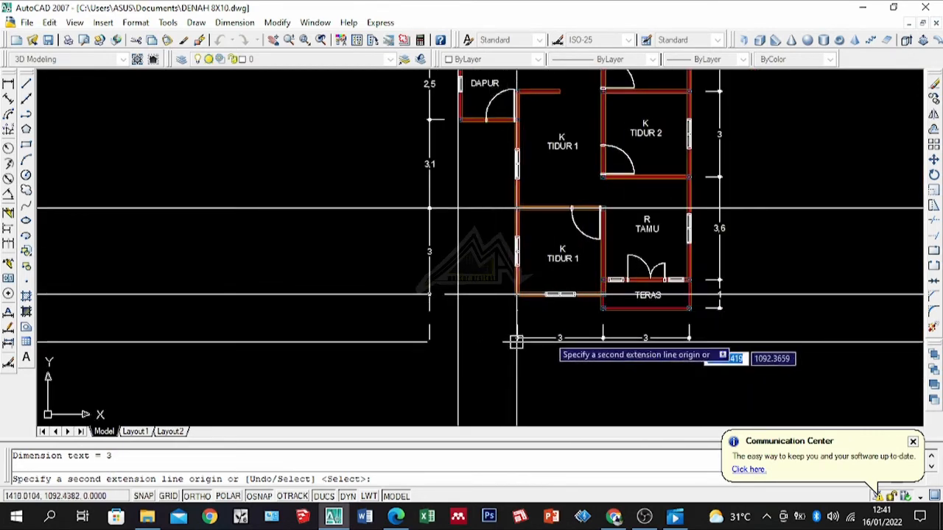
key(Return)
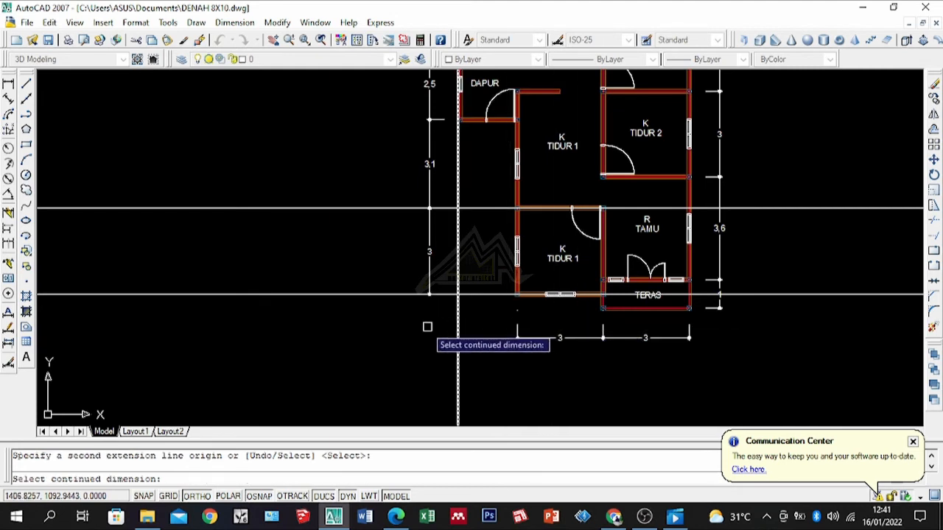
Erase the two horizontal construction lines and the vertical construction line on the left side of the plan.
click(27, 99)
key(Return)
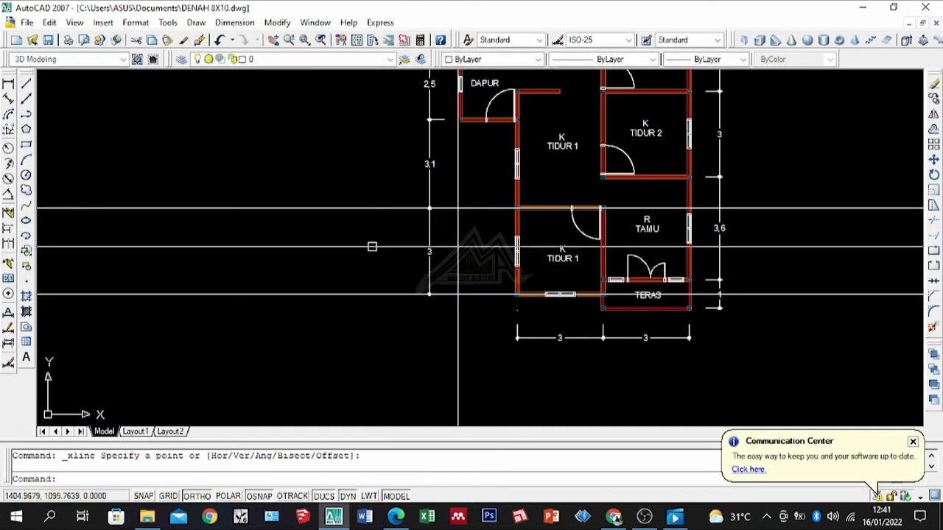
click(366, 187)
click(259, 307)
key(Delete)
scroll(304, 284, down, 4)
scroll(381, 332, up, 3)
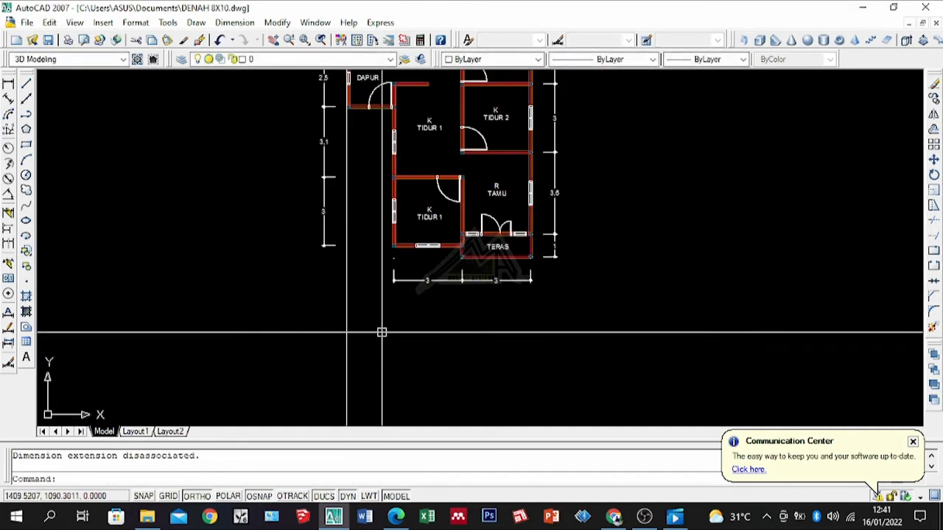
click(380, 333)
click(258, 327)
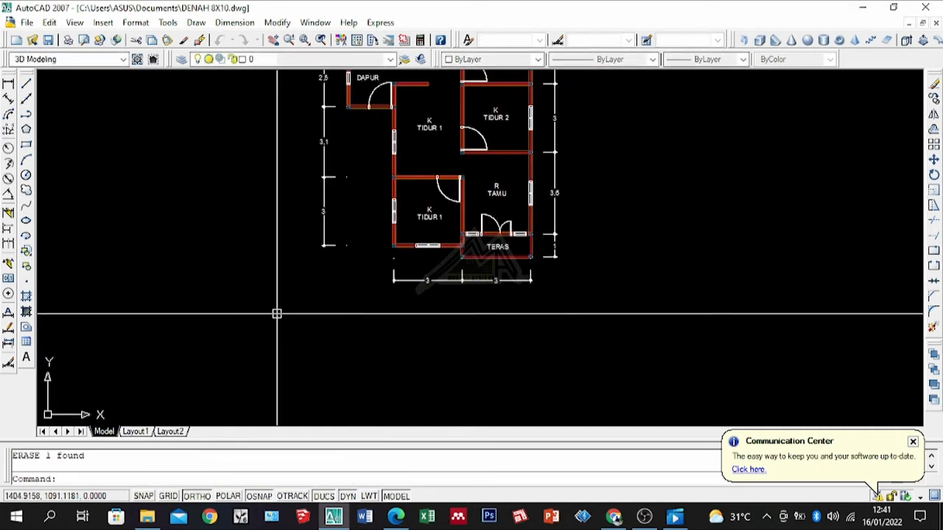
scroll(276, 314, down, 4)
scroll(317, 214, up, 4)
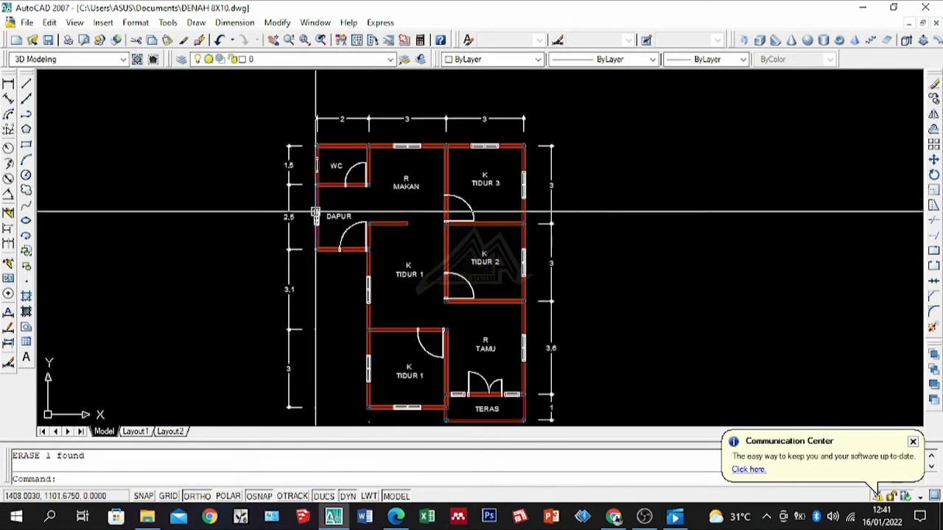
click(27, 84)
scroll(298, 137, up, 5)
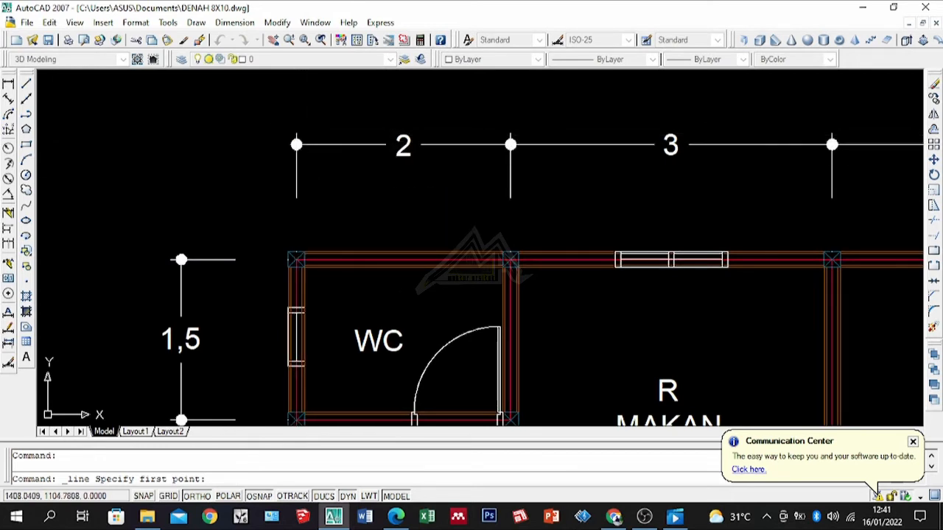
click(388, 198)
key(Return)
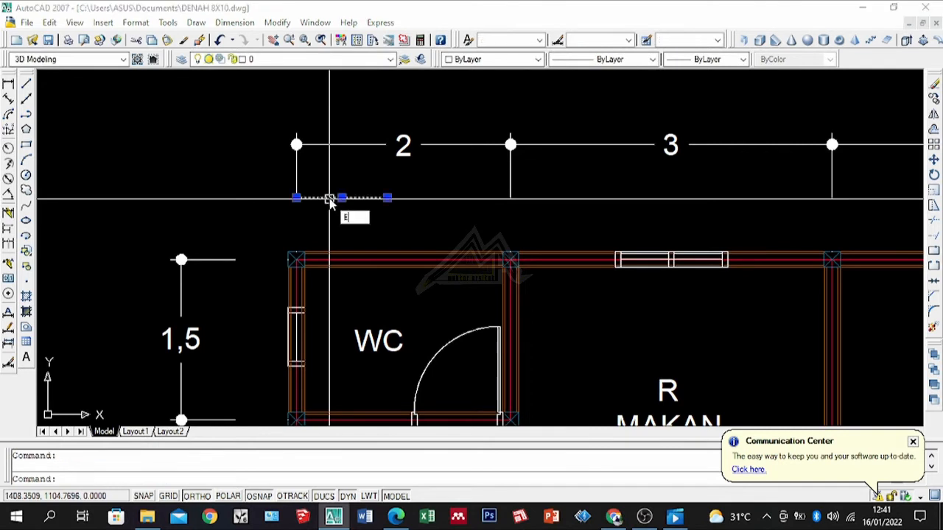
text(E)
key(Return)
Draw a horizontal construction line through the upper dimensions' extension line ends and a vertical one through the left dimensions' extension line ends.
click(27, 103)
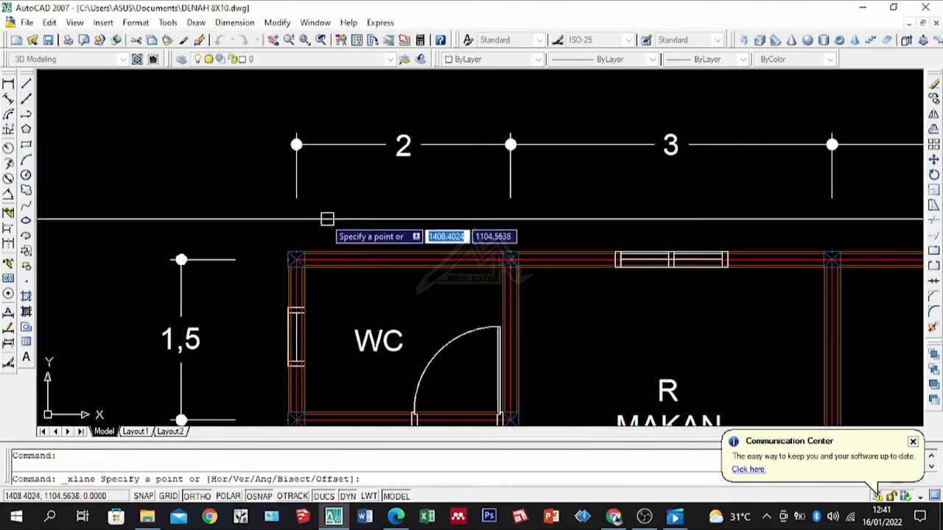
click(296, 198)
click(377, 209)
key(Return)
key(Return)
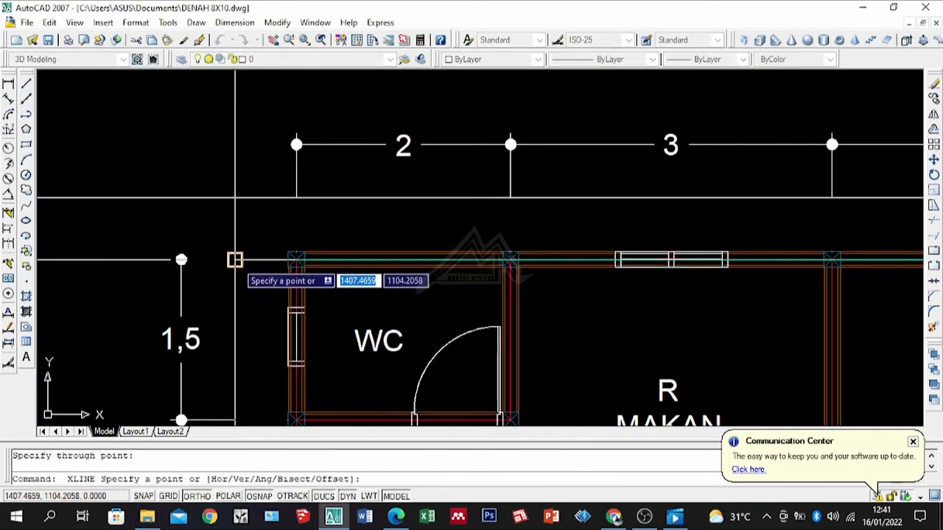
click(235, 259)
click(240, 219)
key(Return)
Add an overall linear dimension above the upper chain, spanning the full width of the plan.
click(8, 84)
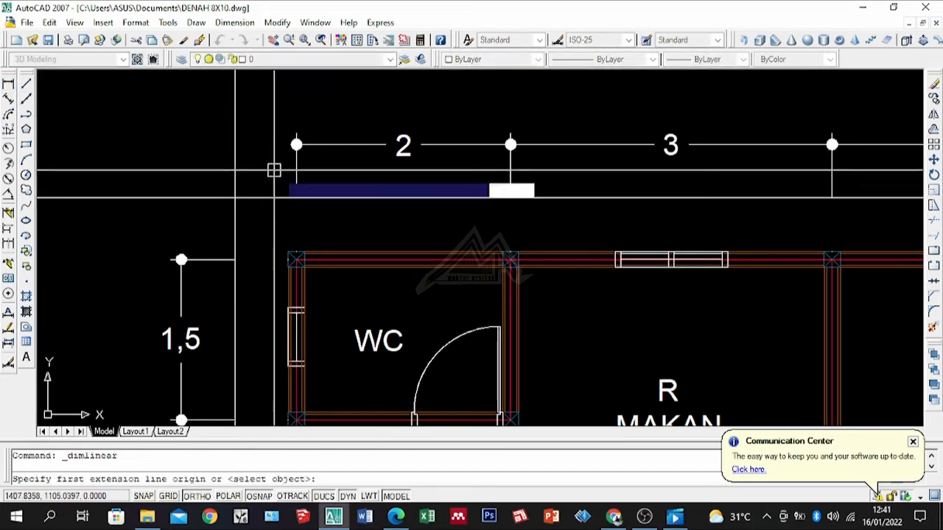
click(302, 197)
scroll(494, 242, down, 2)
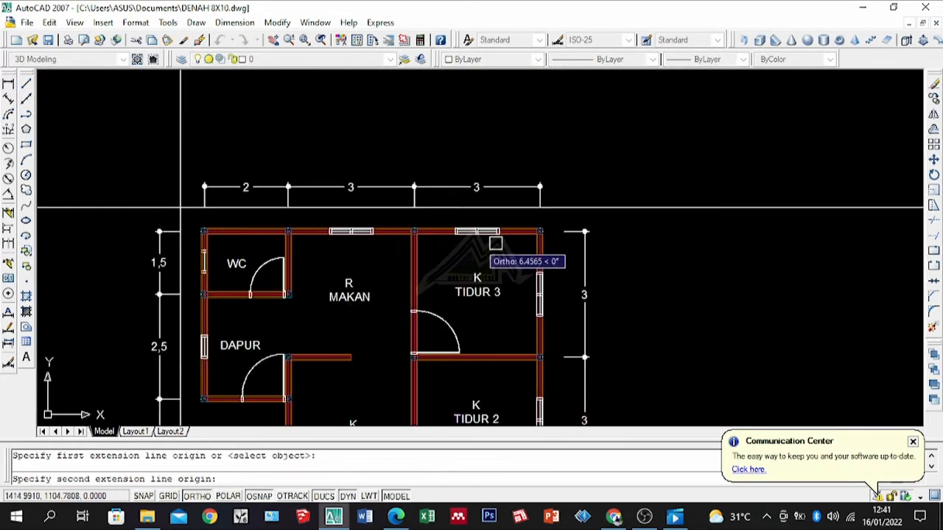
scroll(526, 205, up, 1)
click(541, 199)
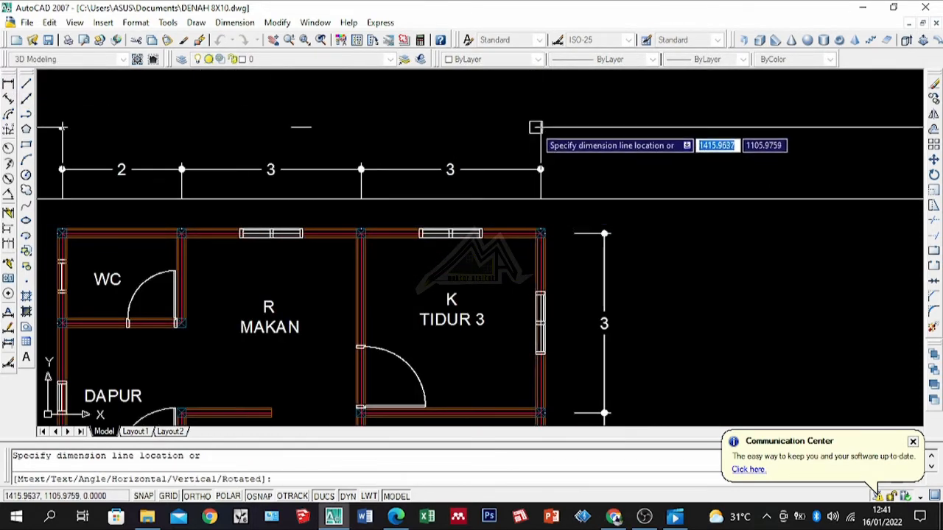
click(536, 127)
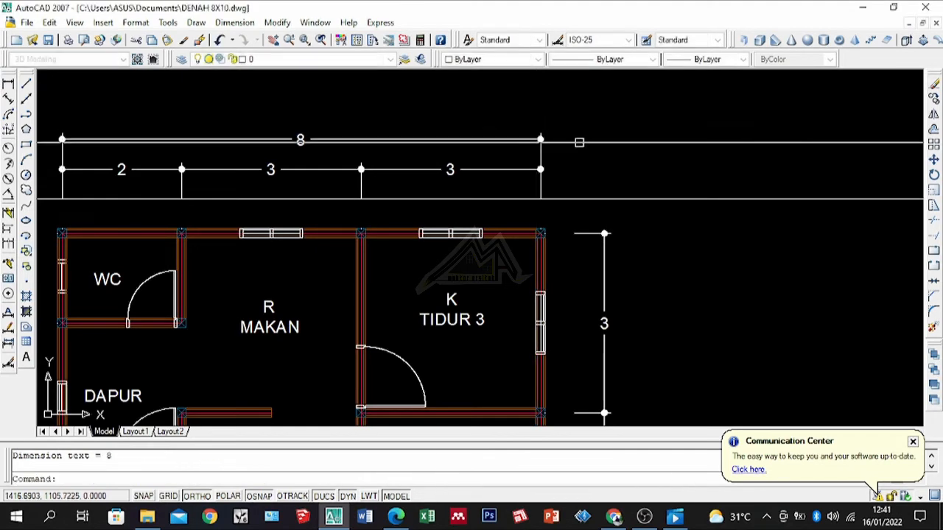
Add an overall vertical linear dimension outside the left-hand chain, from the WC's upper wall to the lower K TIDUR 1 room's bottom wall.
scroll(616, 169, down, 2)
scroll(439, 221, up, 1)
scroll(383, 167, up, 1)
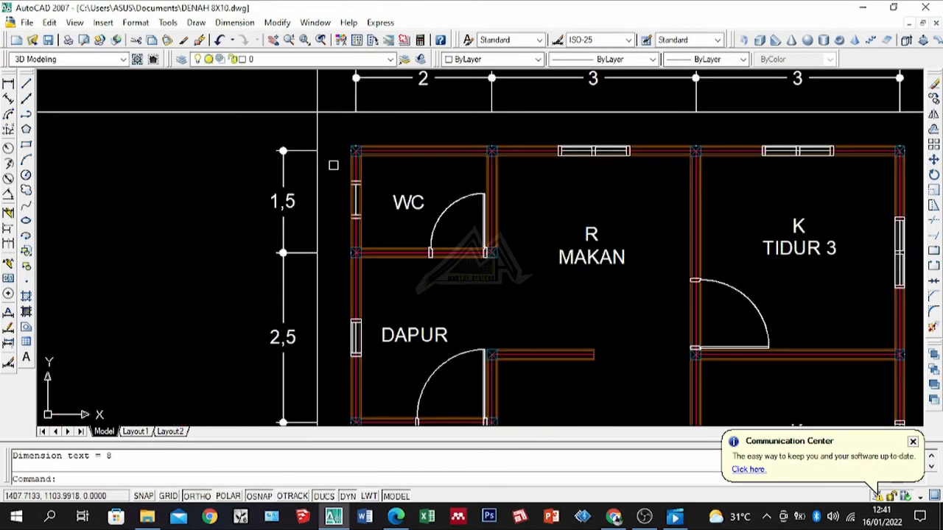
key(space)
click(317, 150)
scroll(377, 153, down, 5)
scroll(370, 259, up, 6)
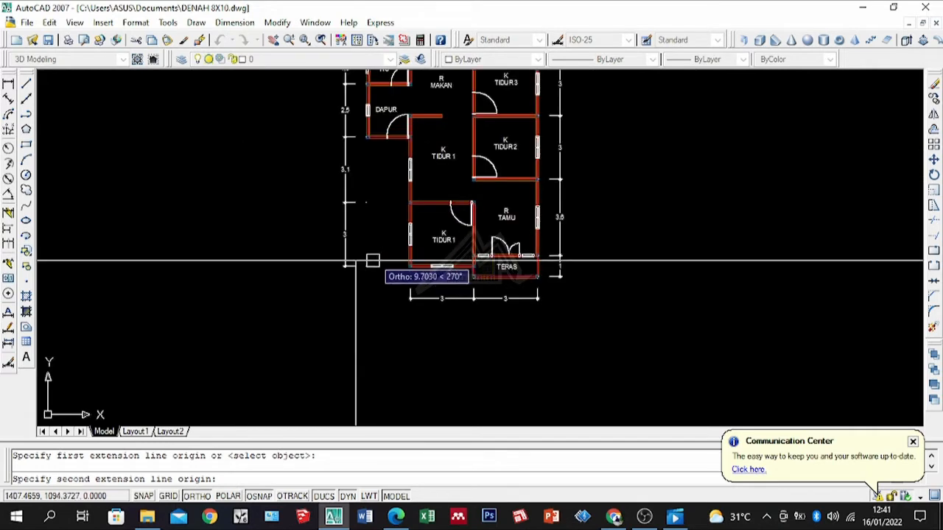
click(331, 263)
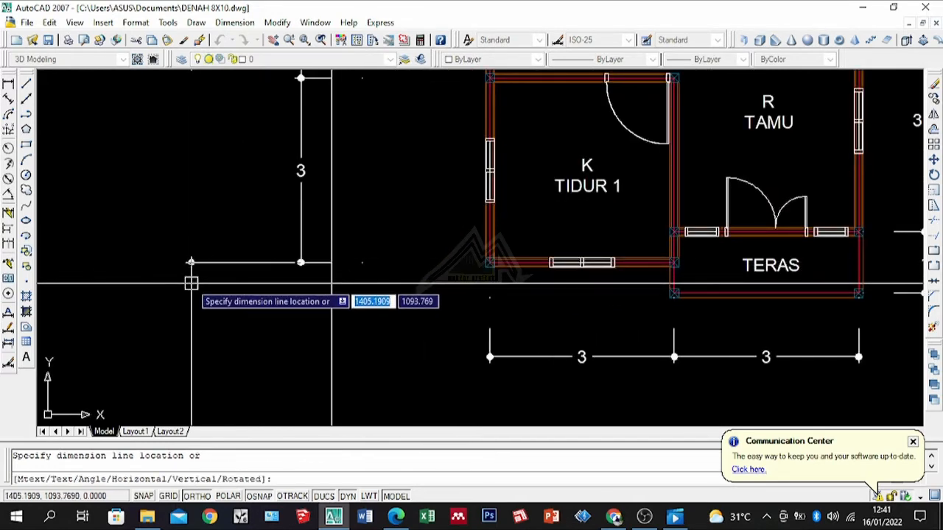
key(Return)
Erase the horizontal and vertical construction lines used for the overall dimensions.
scroll(459, 324, down, 6)
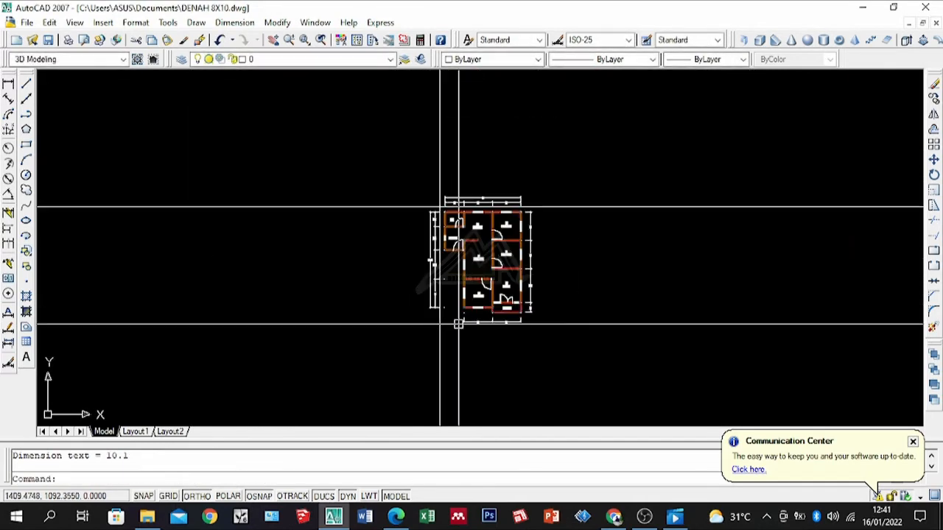
scroll(580, 209, up, 1)
key(Delete)
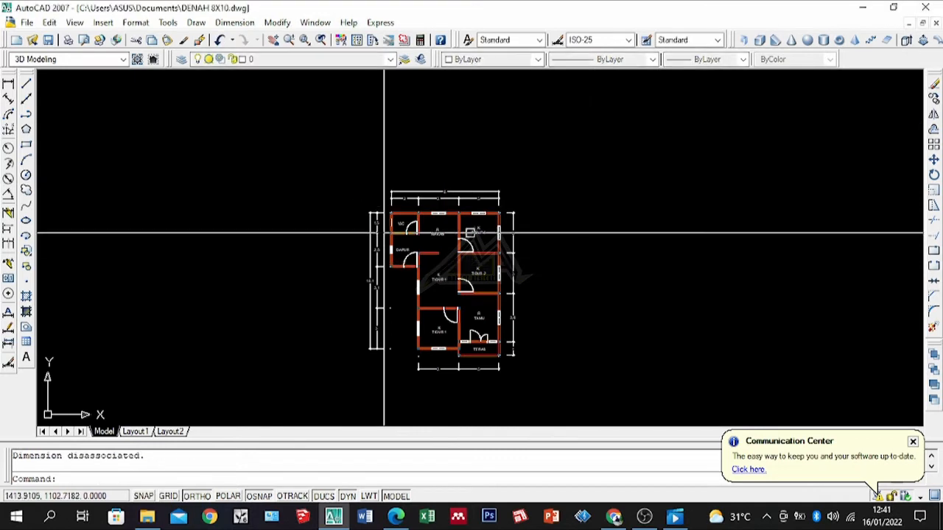
Create a new layer named DIM with colour 132.
scroll(407, 217, up, 3)
scroll(407, 218, down, 2)
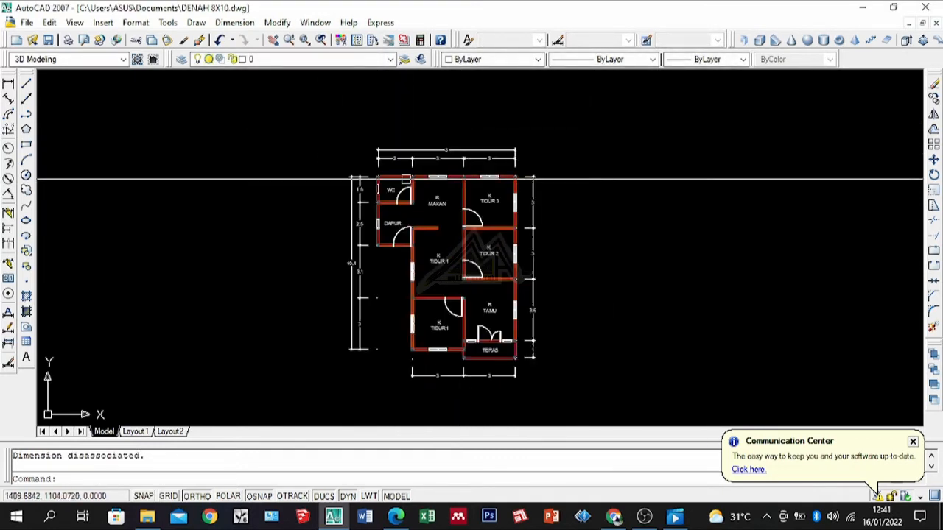
scroll(443, 269, up, 2)
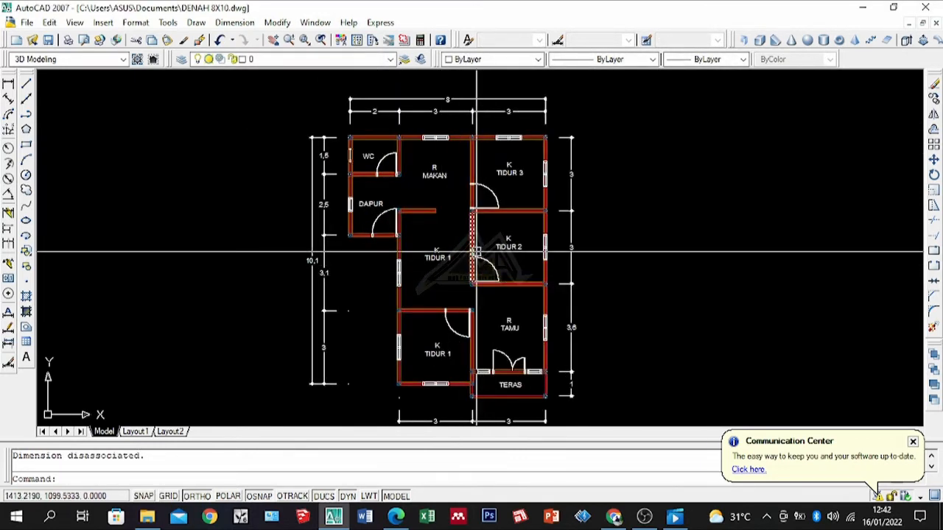
click(181, 60)
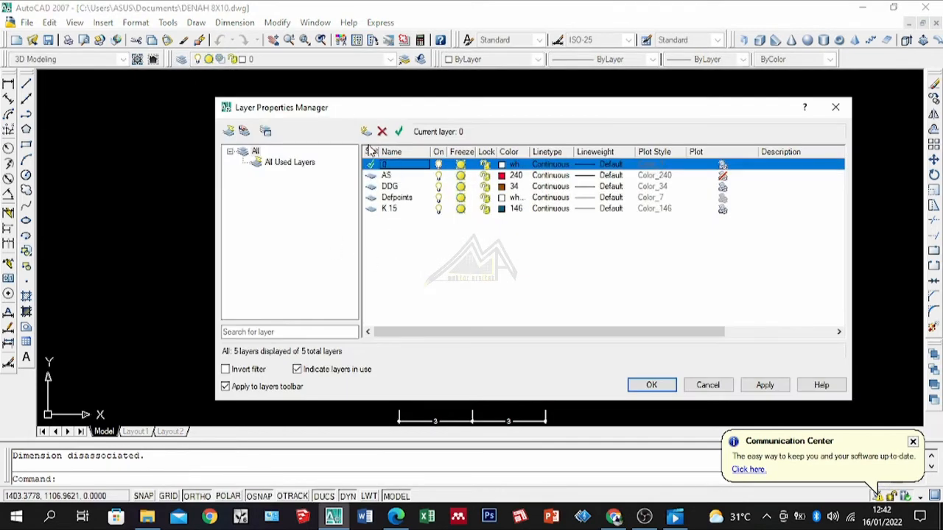
click(367, 133)
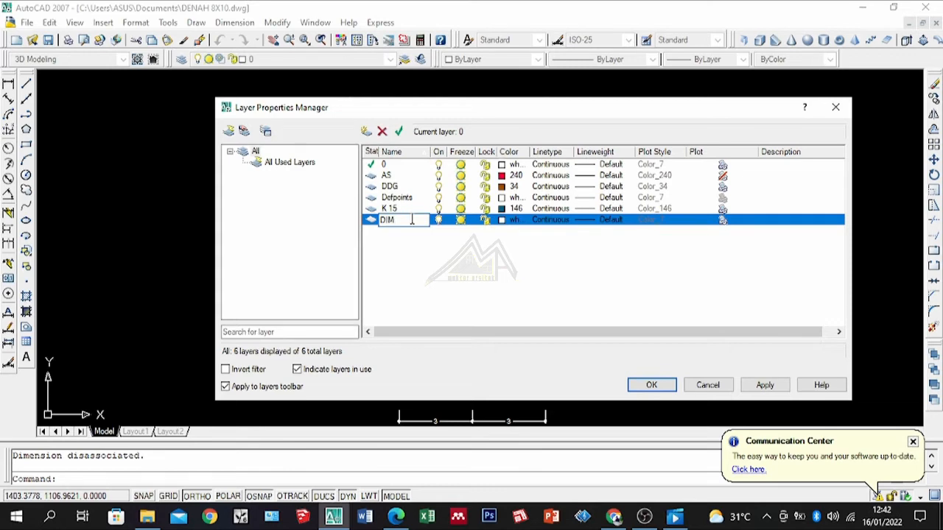
click(505, 220)
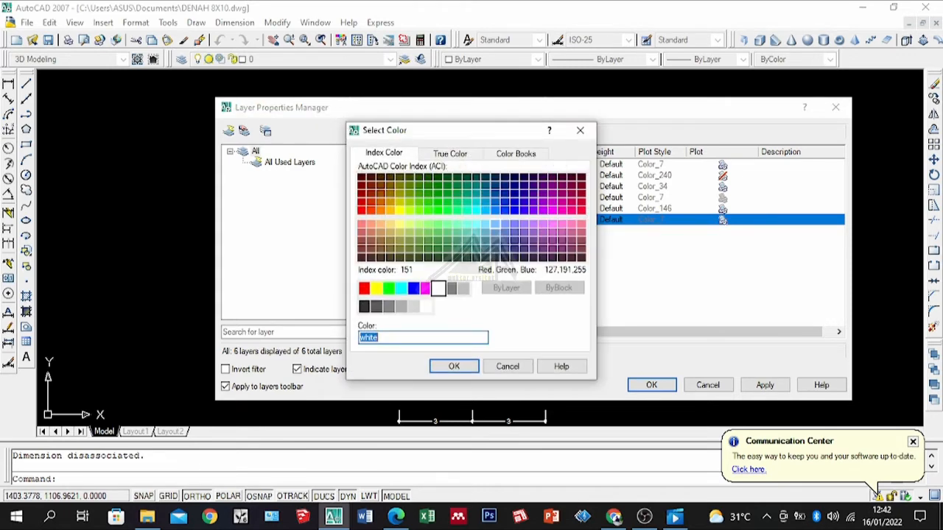
click(454, 367)
click(652, 386)
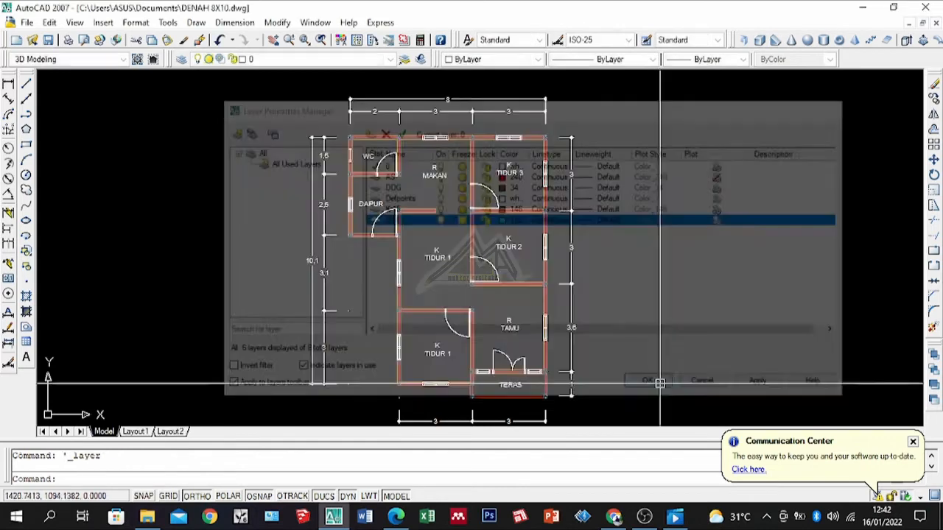
Move the upper K TIDUR 1 room label to the DIM layer.
scroll(424, 273, up, 2)
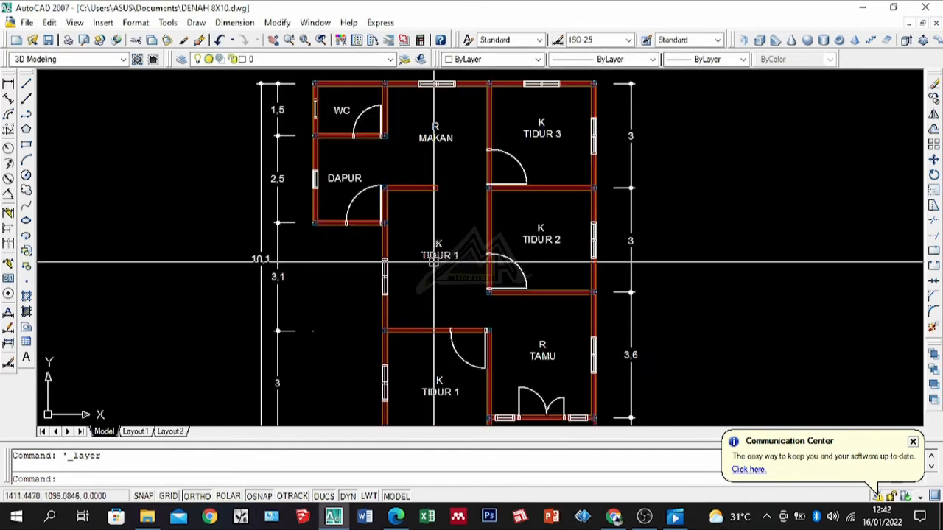
click(434, 256)
click(391, 59)
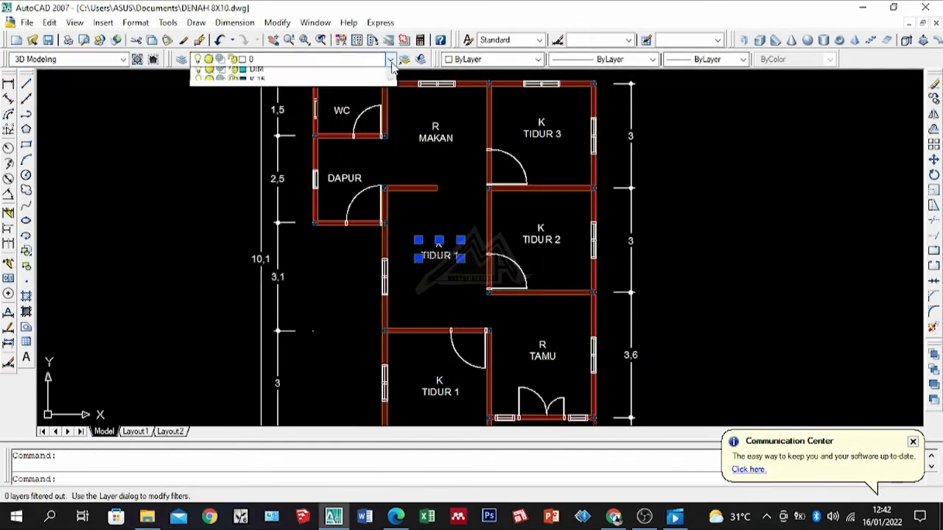
click(310, 117)
scroll(430, 283, up, 2)
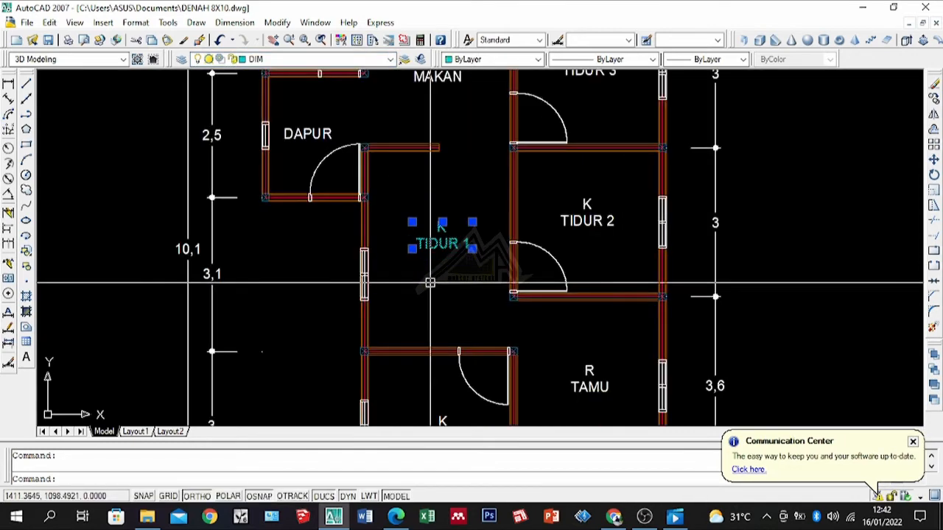
Match the properties of the upper K TIDUR 1 label onto all the other room labels.
text(MA)
key(Return)
click(450, 246)
scroll(597, 216, down, 3)
scroll(395, 167, up, 5)
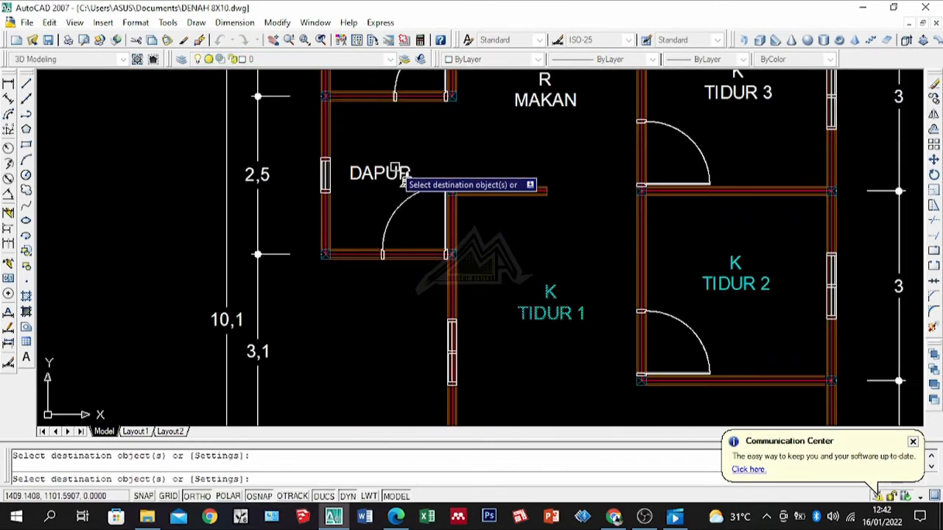
click(549, 110)
scroll(548, 112, down, 4)
scroll(504, 214, up, 3)
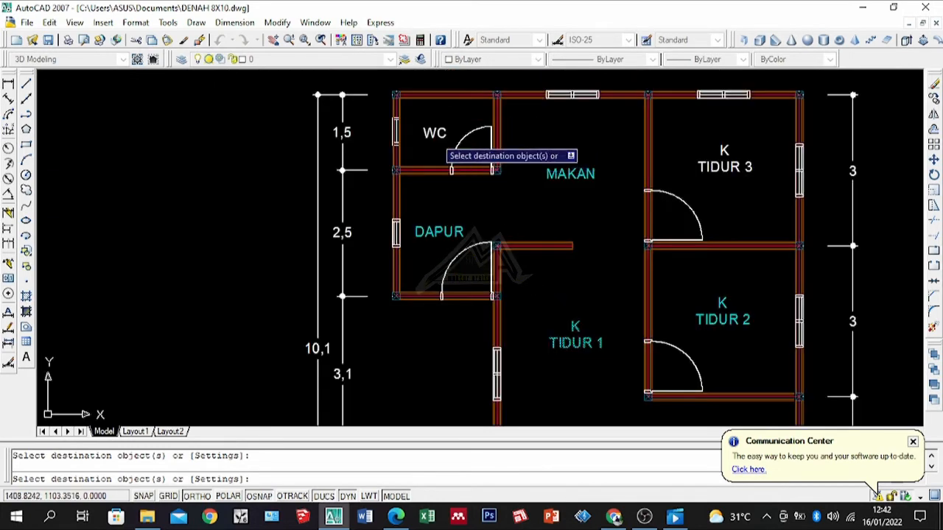
scroll(731, 183, down, 4)
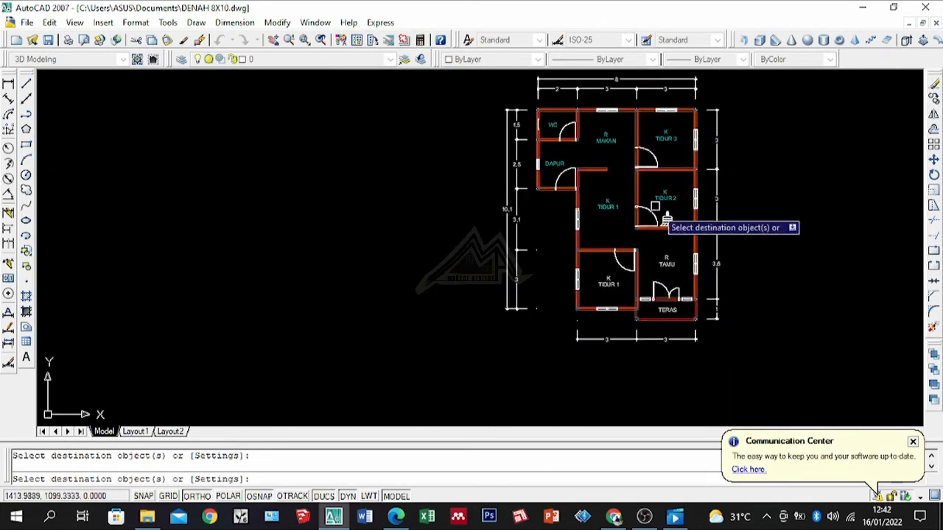
scroll(681, 284, up, 2)
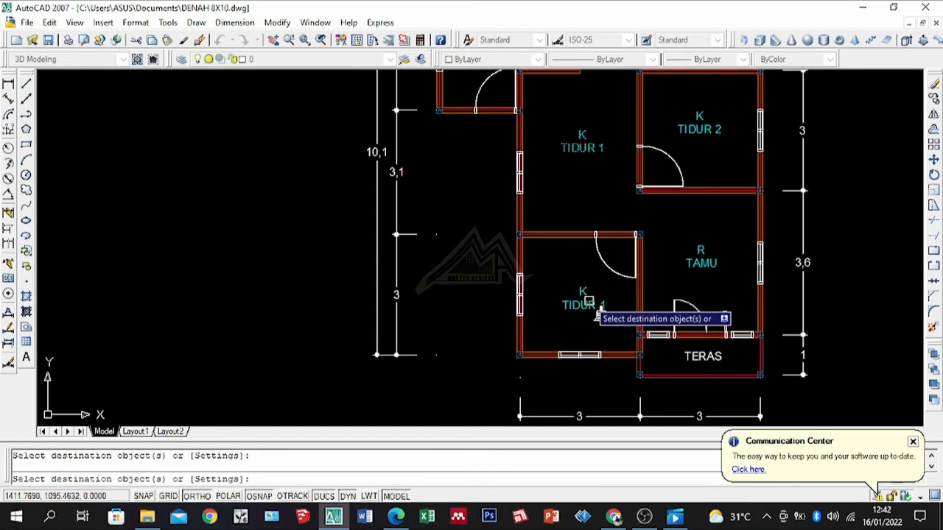
scroll(595, 316, down, 5)
scroll(592, 326, up, 5)
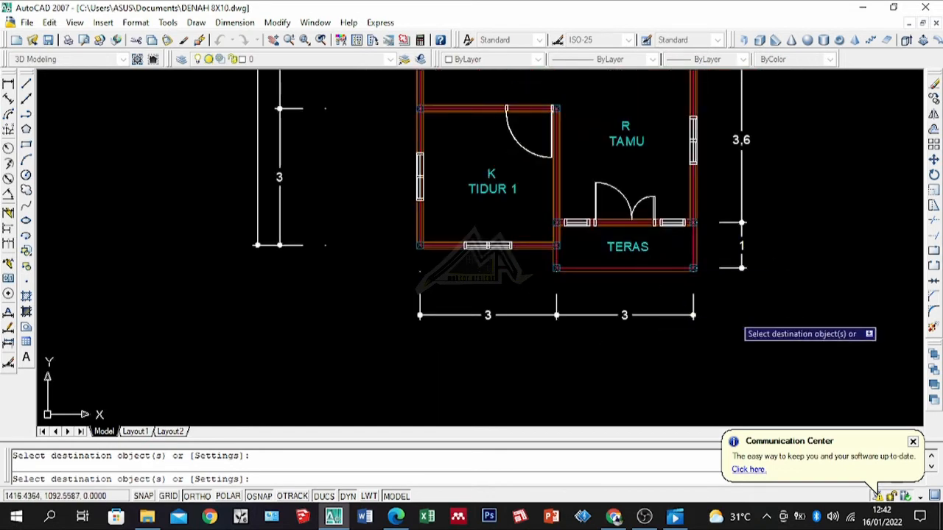
Match the same DIM layer properties onto the dimensions on all four sides of the plan and end the matching.
click(742, 333)
click(526, 310)
scroll(651, 265, down, 5)
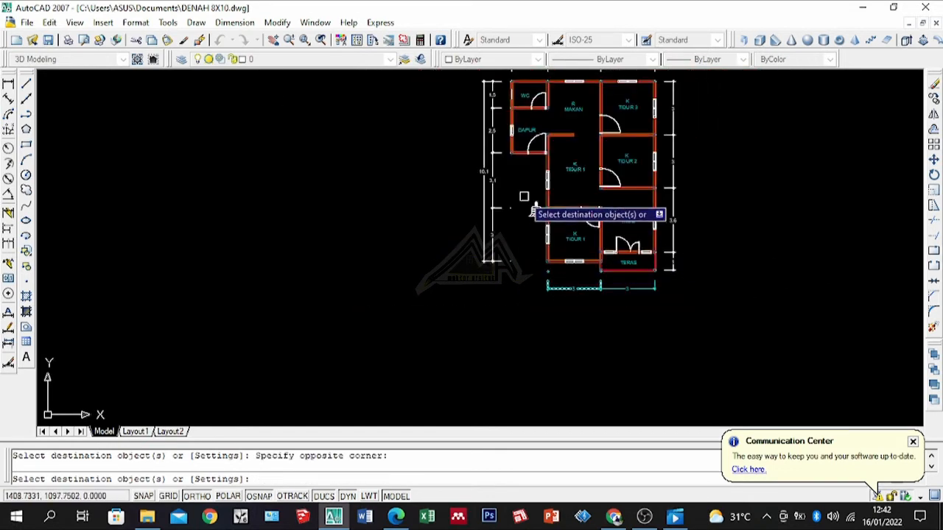
scroll(497, 139, up, 2)
click(506, 101)
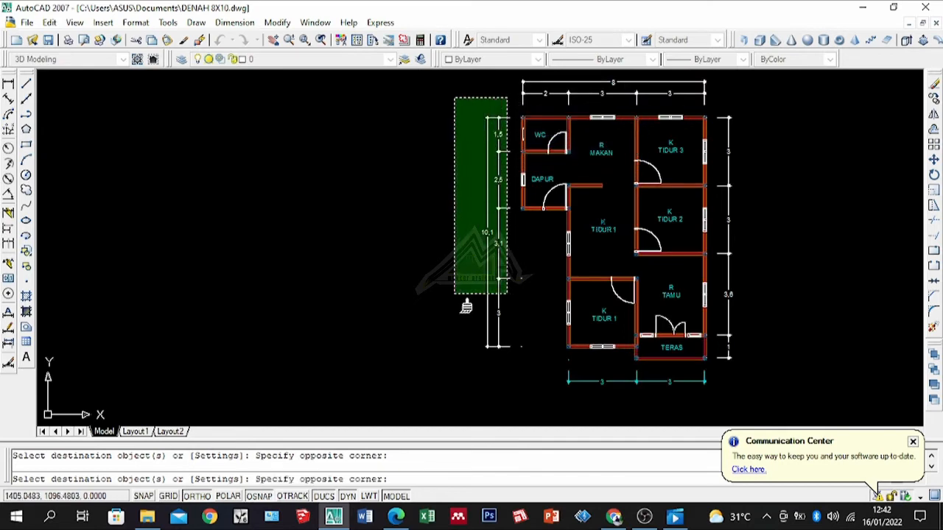
click(432, 367)
scroll(558, 191, up, 4)
click(632, 226)
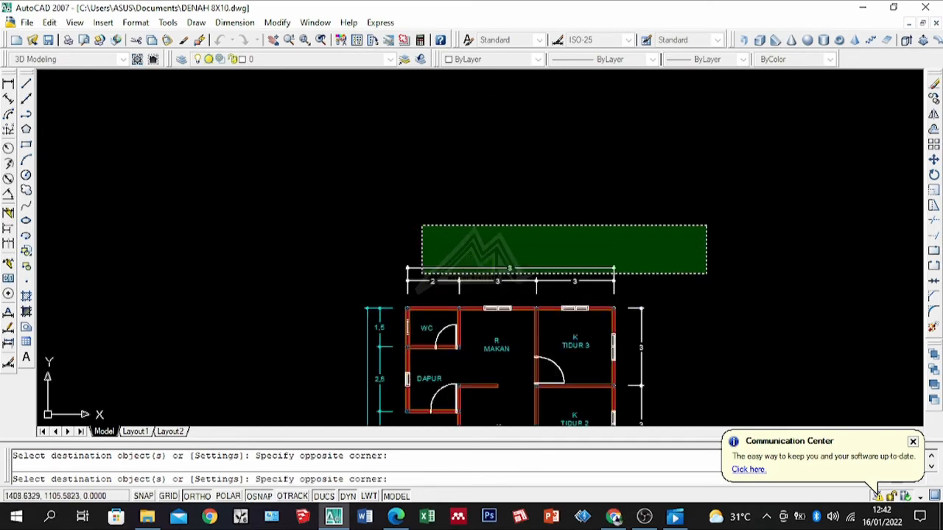
click(390, 276)
scroll(583, 316, down, 4)
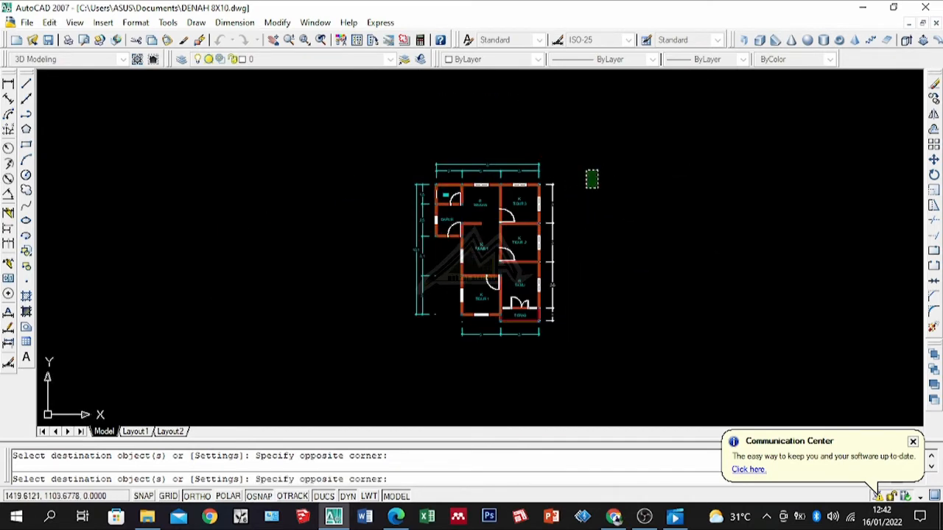
click(553, 348)
scroll(515, 248, up, 4)
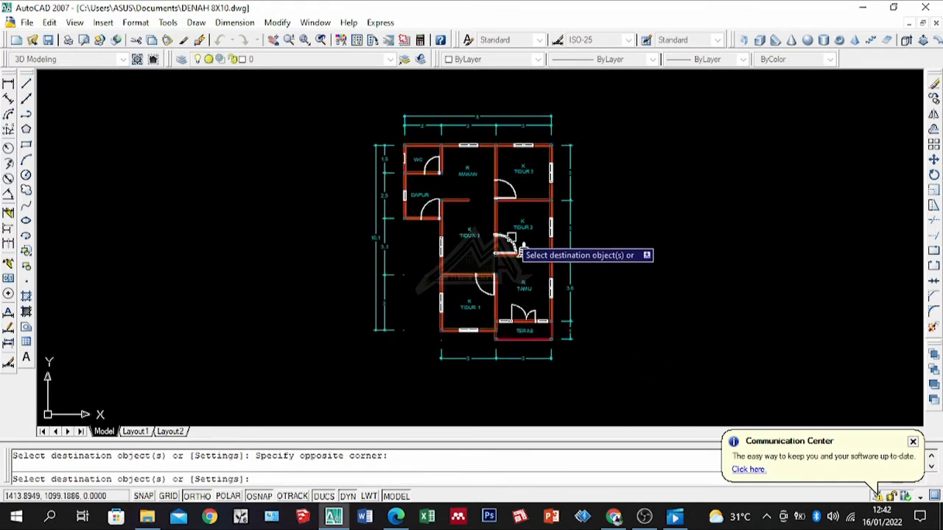
scroll(502, 207, down, 3)
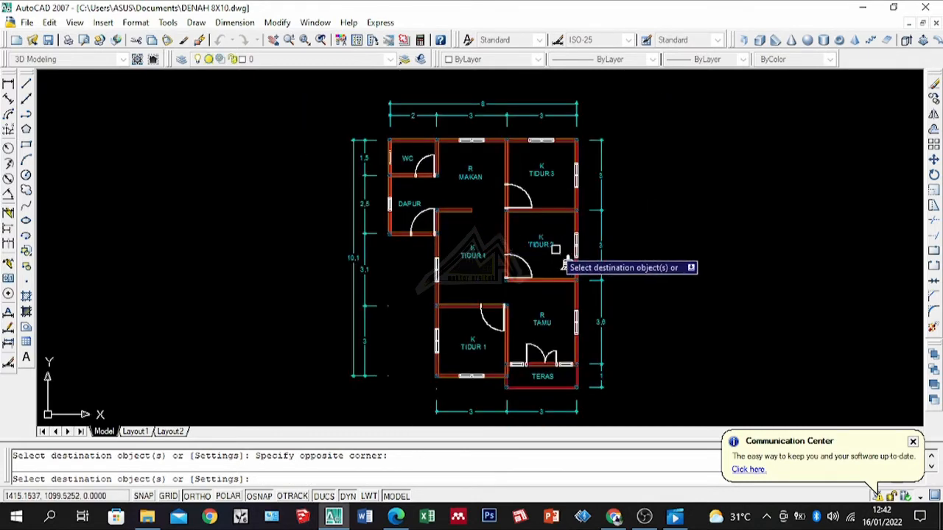
key(Return)
Check the drawing's layers and their settings in the Layer Properties Manager.
scroll(552, 221, down, 3)
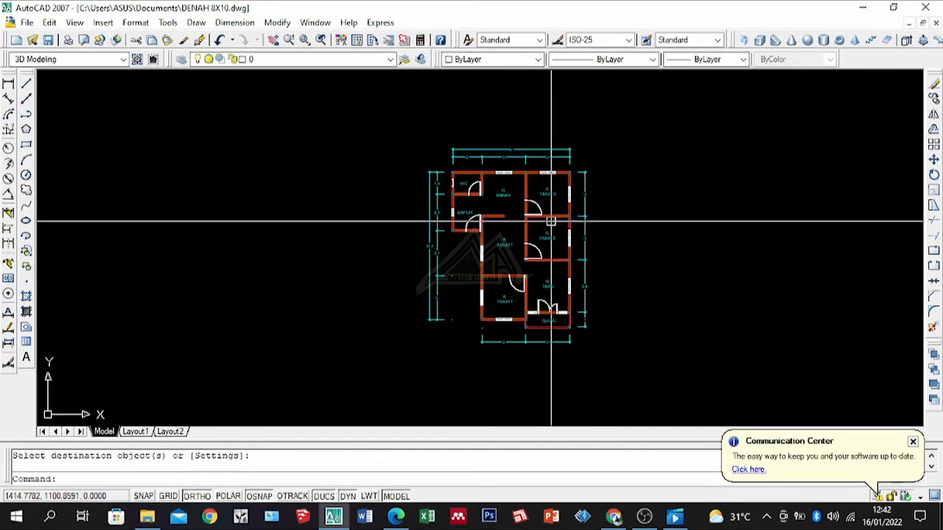
scroll(551, 221, up, 2)
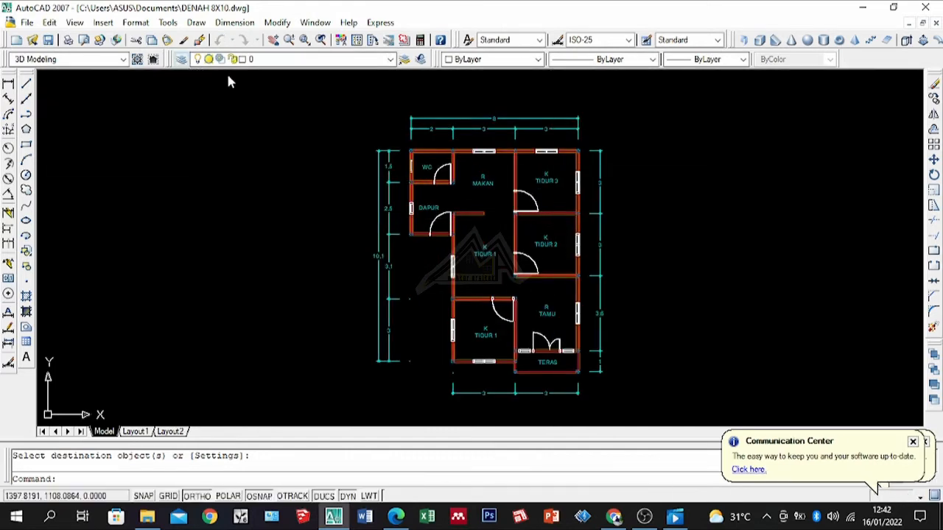
click(181, 59)
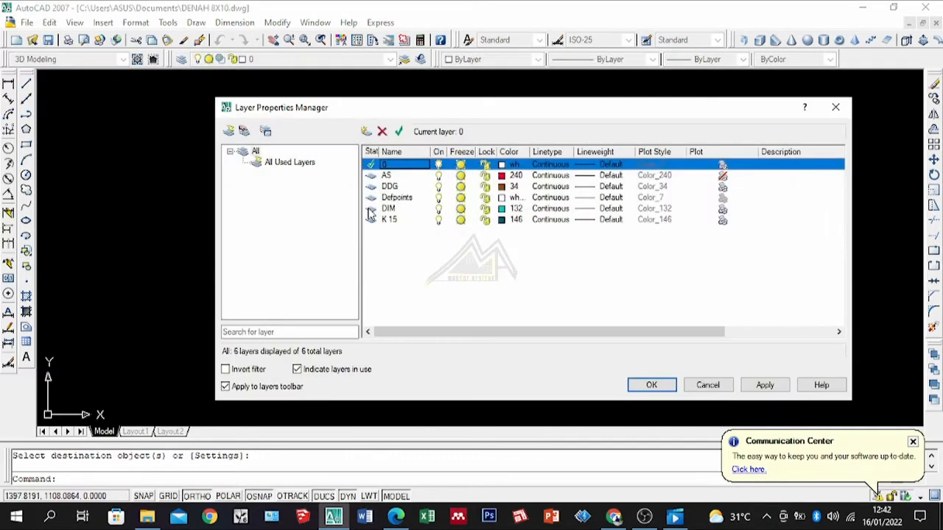
click(837, 108)
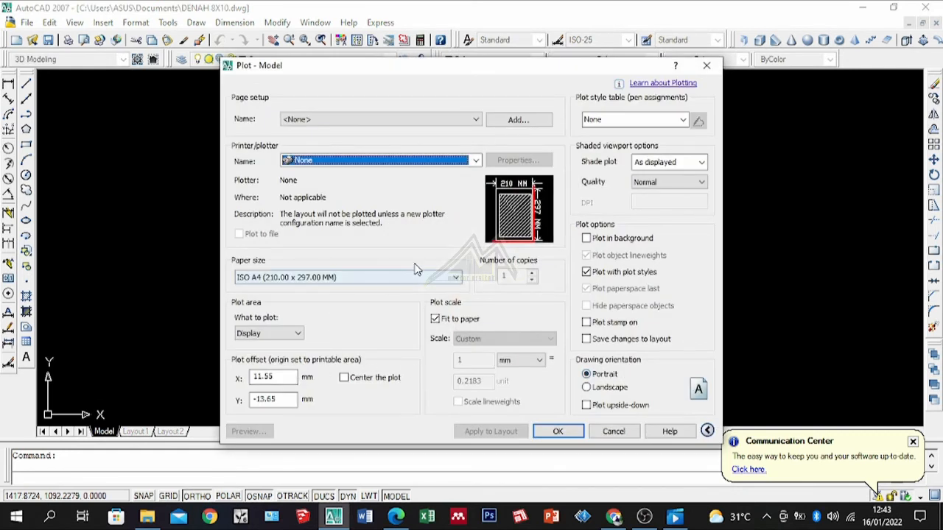
Set up an A4 landscape plot to Microsoft Print to PDF, with a window around the whole floor plan and the plot centred.
click(475, 162)
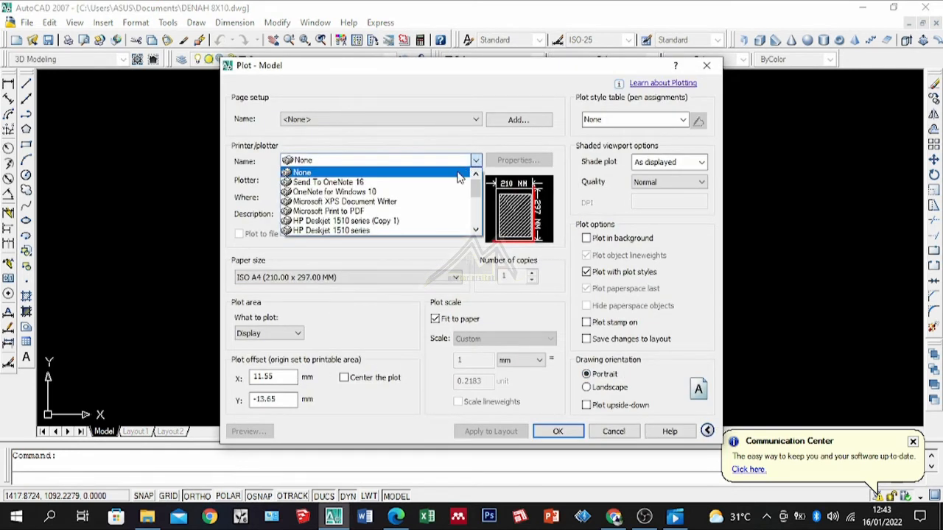
click(397, 214)
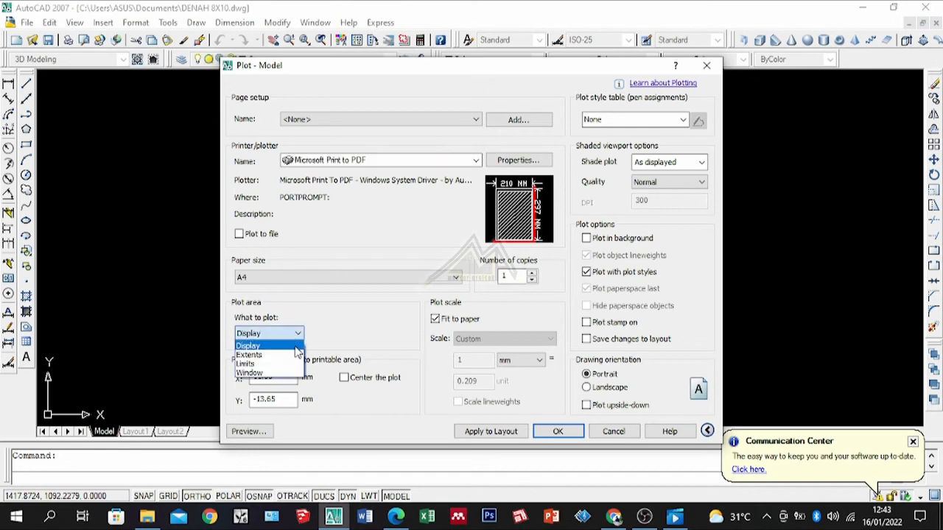
click(278, 373)
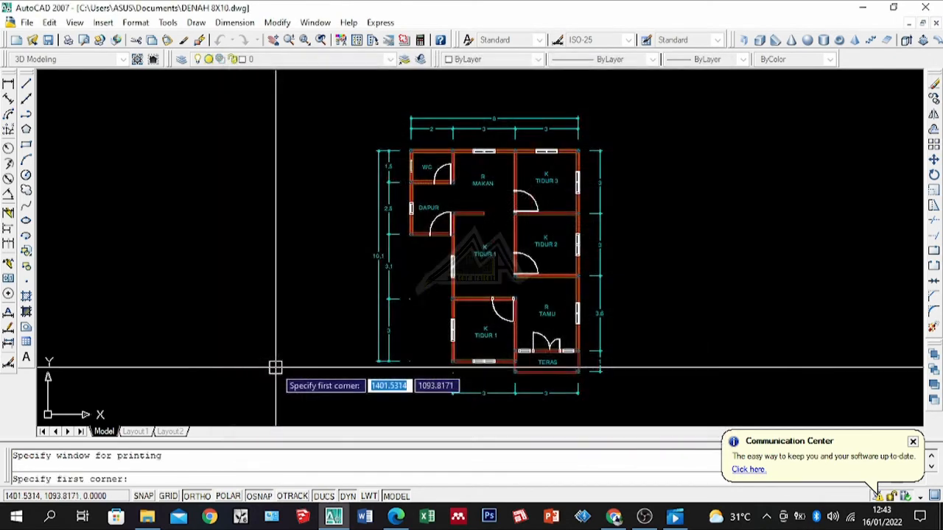
scroll(370, 189, down, 3)
click(337, 158)
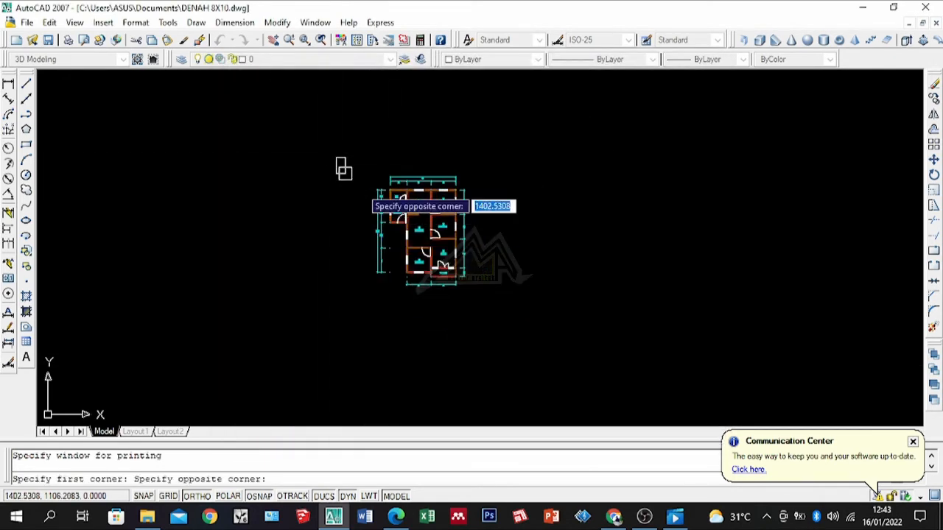
click(507, 304)
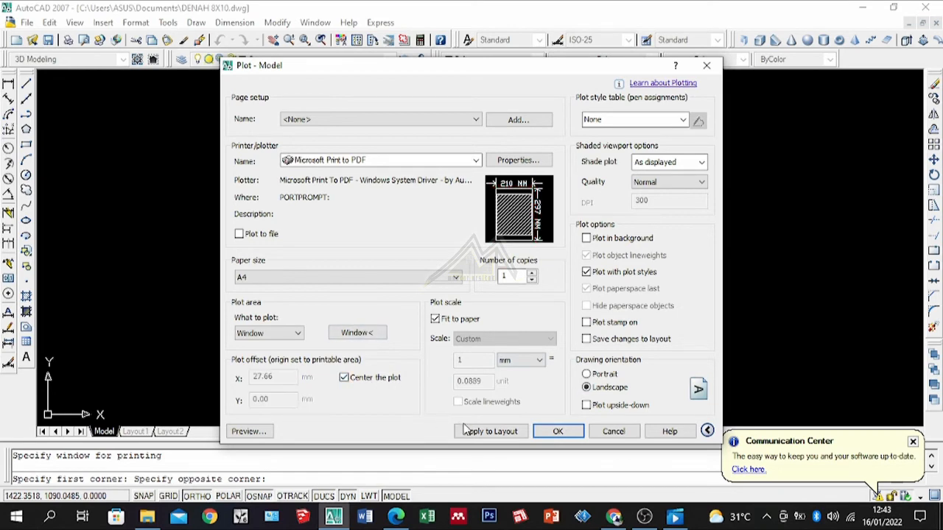
Preview the plot and examine how the floor plan's walls, openings and dimensions will print, and leave the plot setup.
click(246, 432)
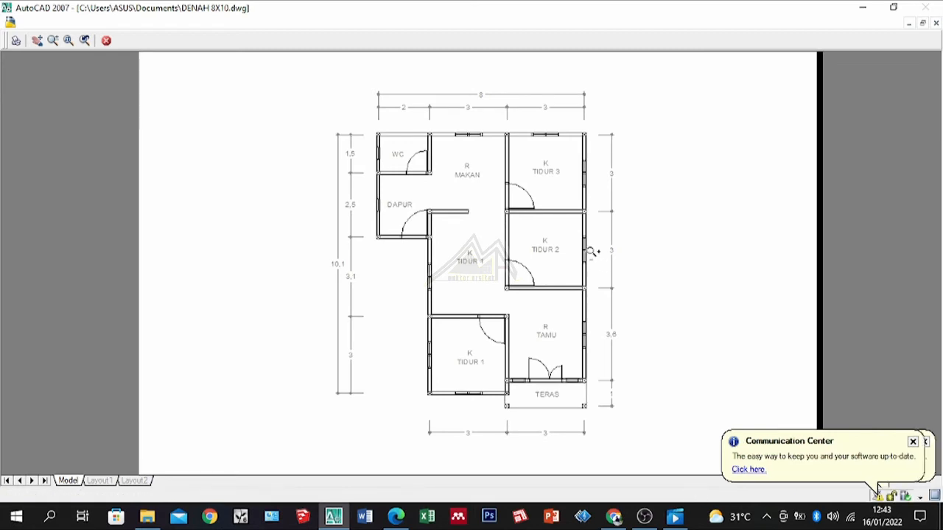
scroll(592, 251, up, 2)
scroll(588, 254, down, 2)
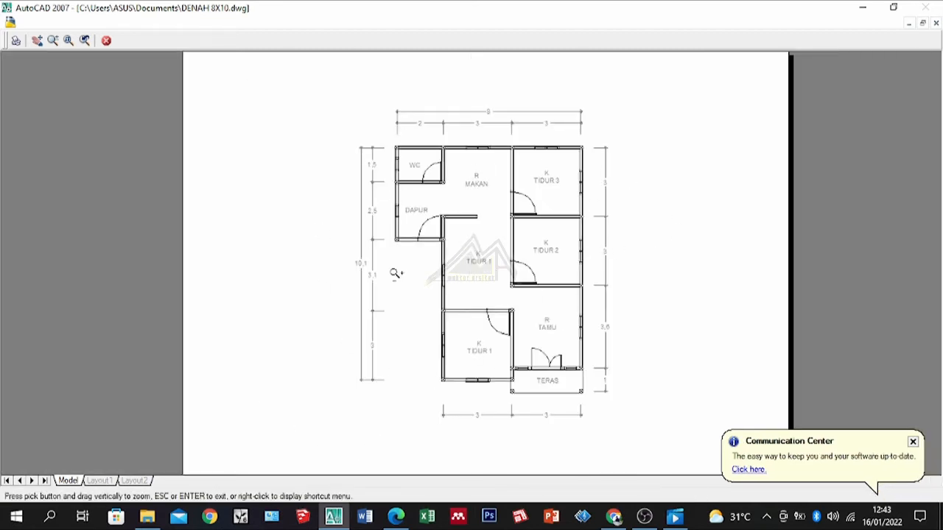
scroll(508, 230, up, 8)
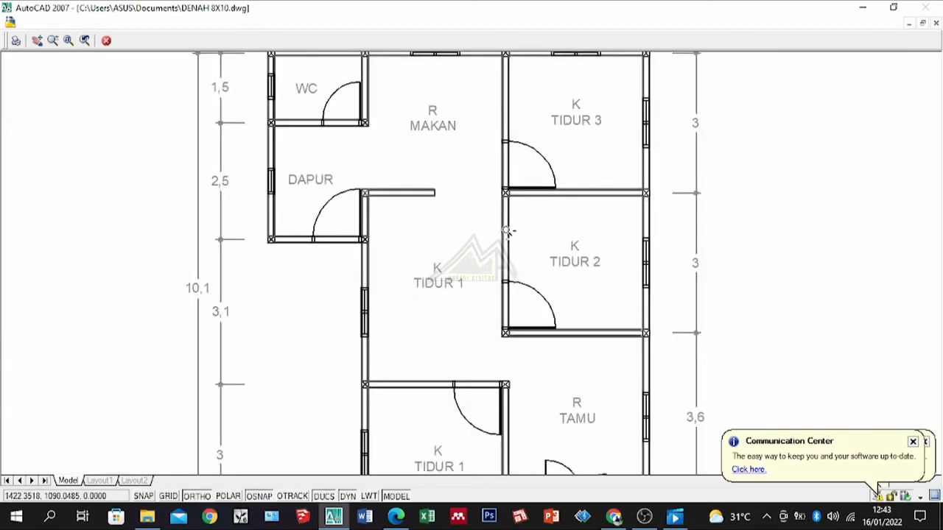
scroll(508, 230, down, 7)
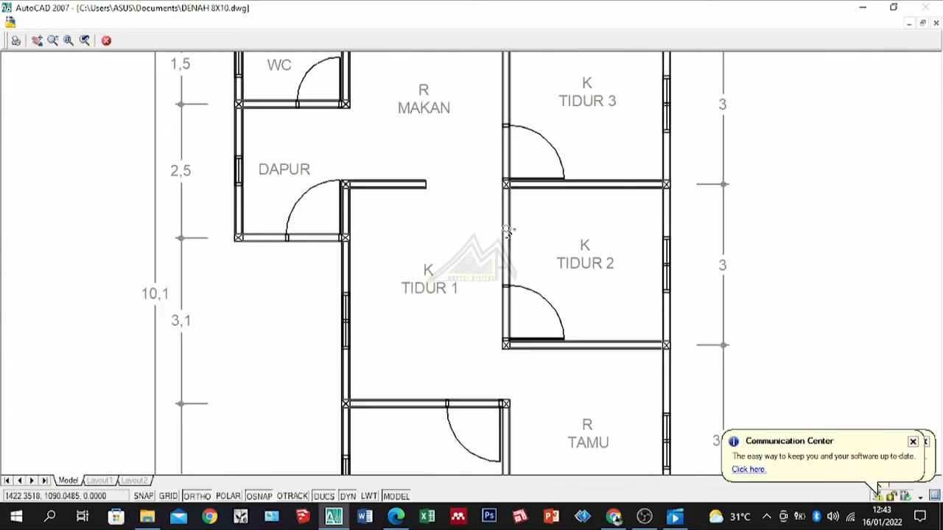
scroll(508, 230, down, 3)
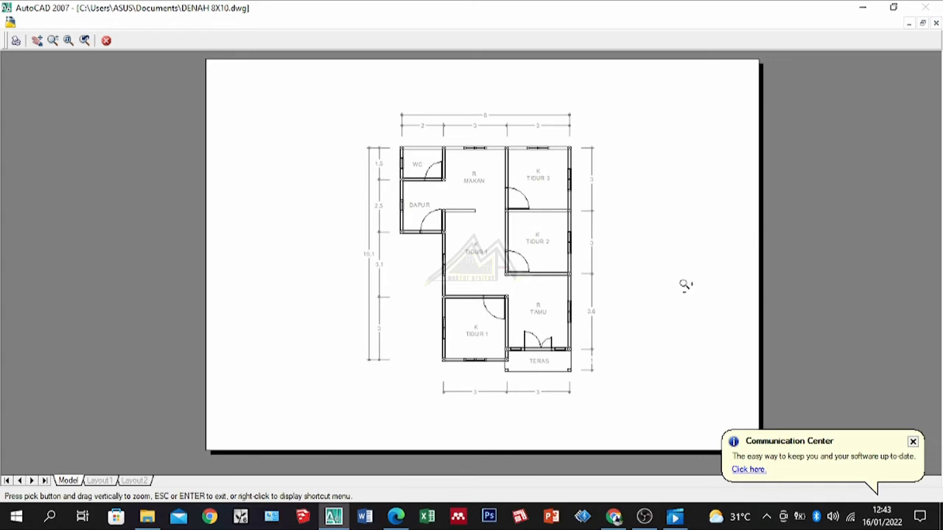
key(Escape)
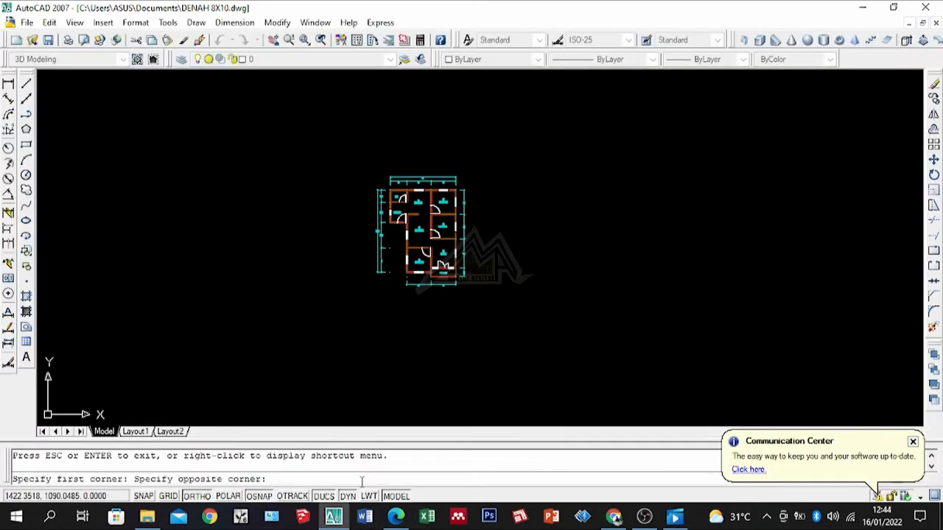
key(Escape)
Draw a vertical construction line through the left edge of the window in the lower K TIDUR 1 room's bottom wall.
scroll(397, 286, up, 5)
scroll(397, 286, up, 8)
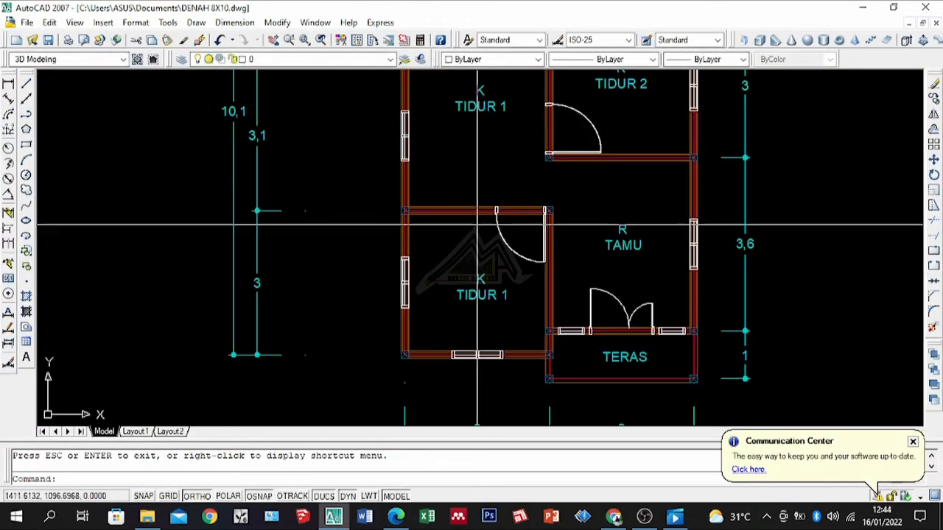
click(27, 98)
scroll(344, 354, up, 6)
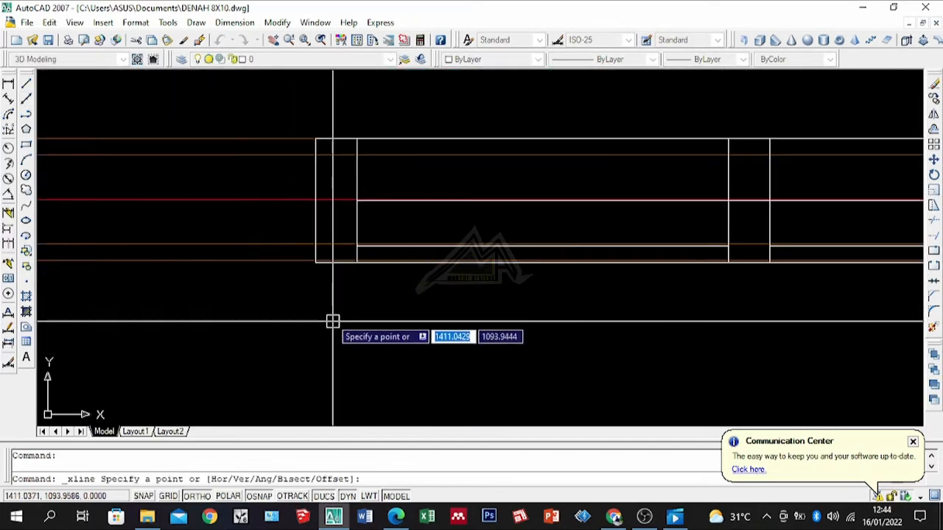
click(314, 265)
click(333, 360)
key(Return)
Draw a vertical construction line through the right edge of the window in the lower K TIDUR 1 room's bottom wall.
scroll(274, 308, down, 4)
scroll(520, 235, up, 3)
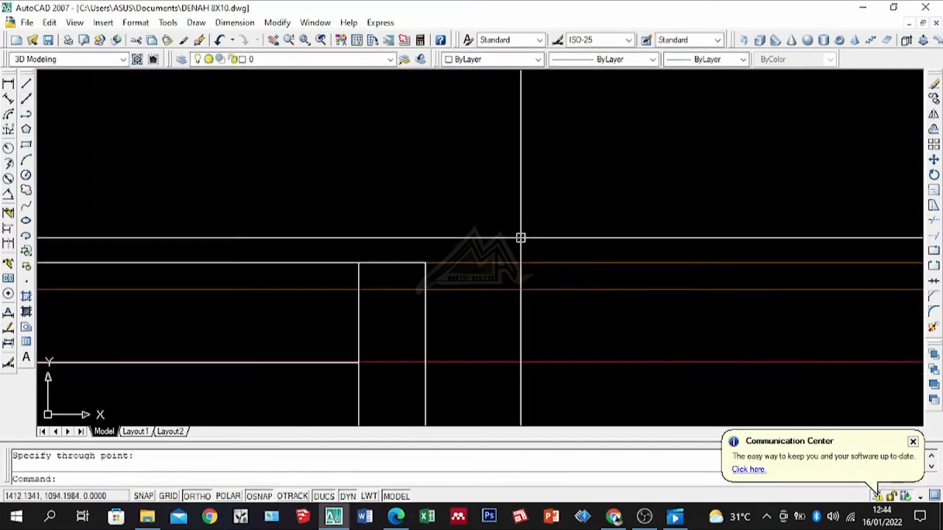
key(Return)
click(429, 247)
click(446, 204)
scroll(537, 284, down, 8)
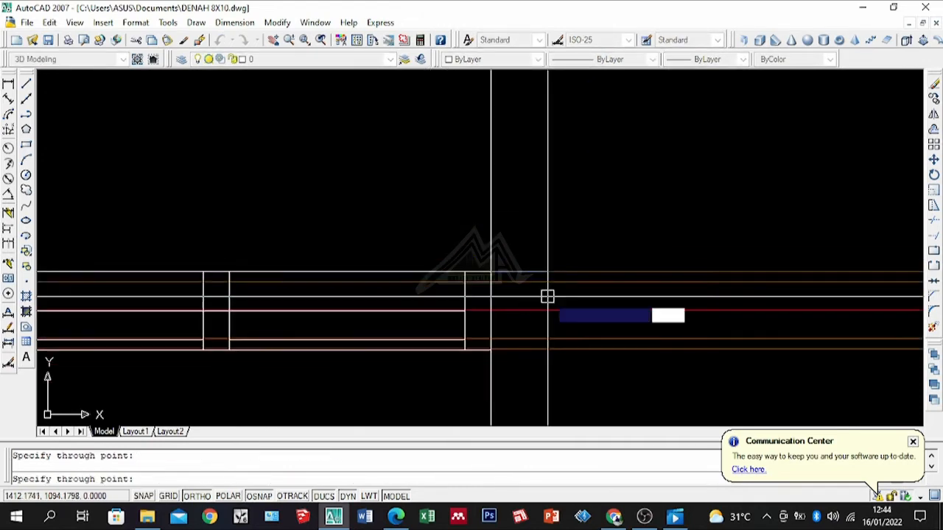
key(Return)
Draw a horizontal construction line through the lower edge of the window in the lower K TIDUR 1 room's left wall.
scroll(529, 288, down, 2)
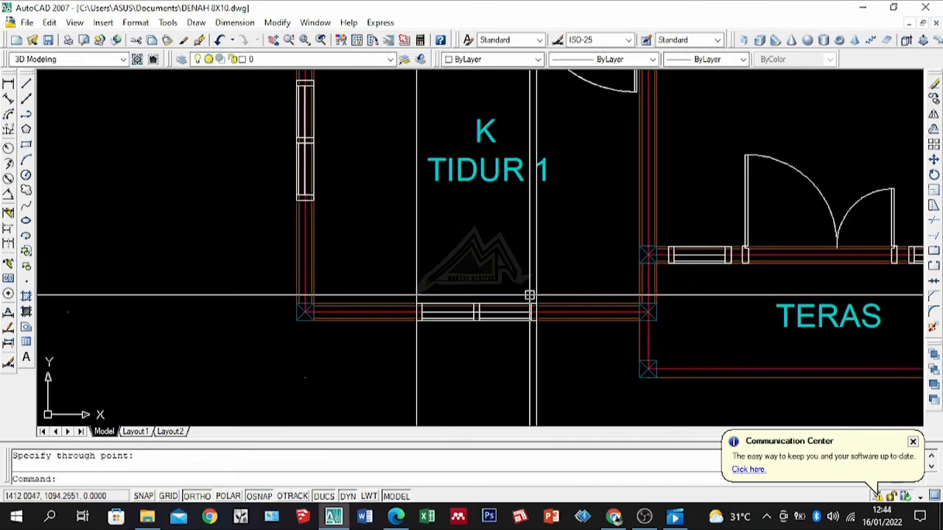
scroll(464, 253, down, 2)
scroll(425, 270, up, 5)
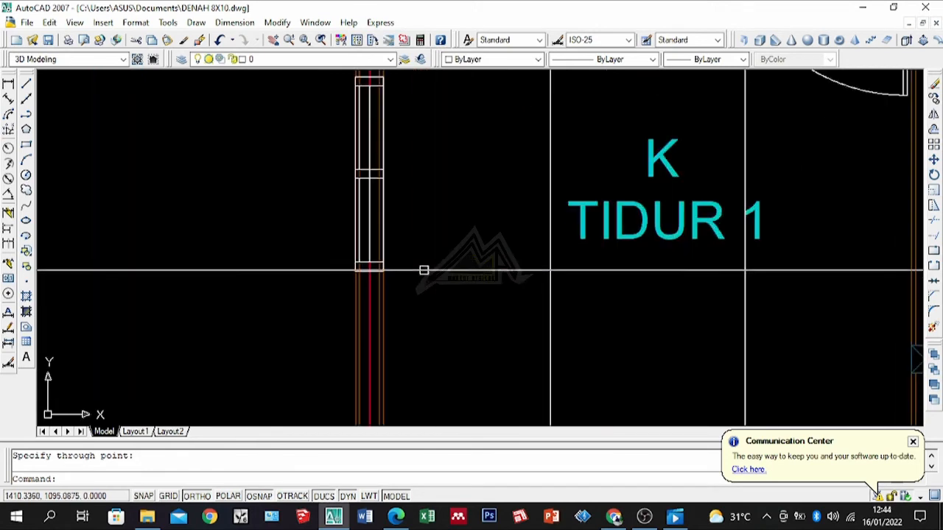
key(Return)
click(343, 277)
key(Return)
Draw a horizontal construction line through the upper edge of the window in the lower K TIDUR 1 room's left wall.
scroll(480, 307, down, 3)
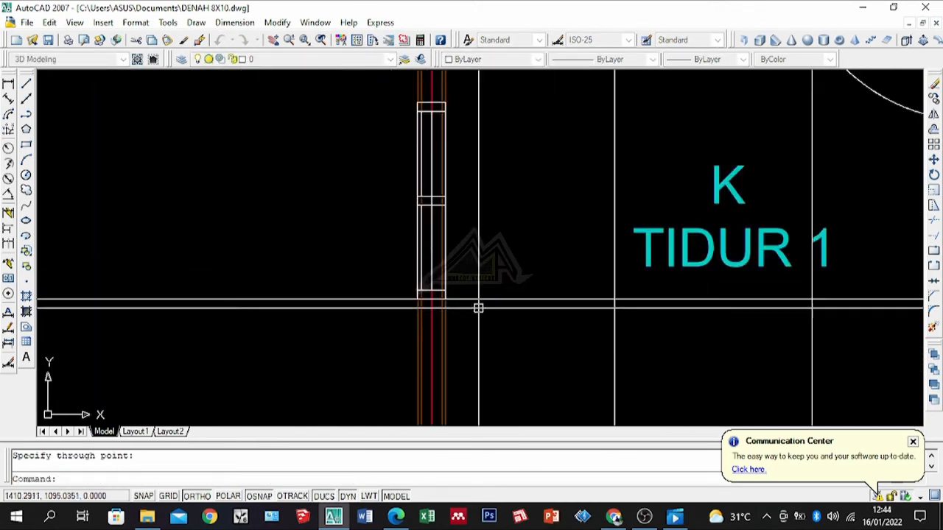
scroll(465, 86, up, 3)
scroll(432, 236, down, 3)
scroll(428, 172, up, 3)
key(Return)
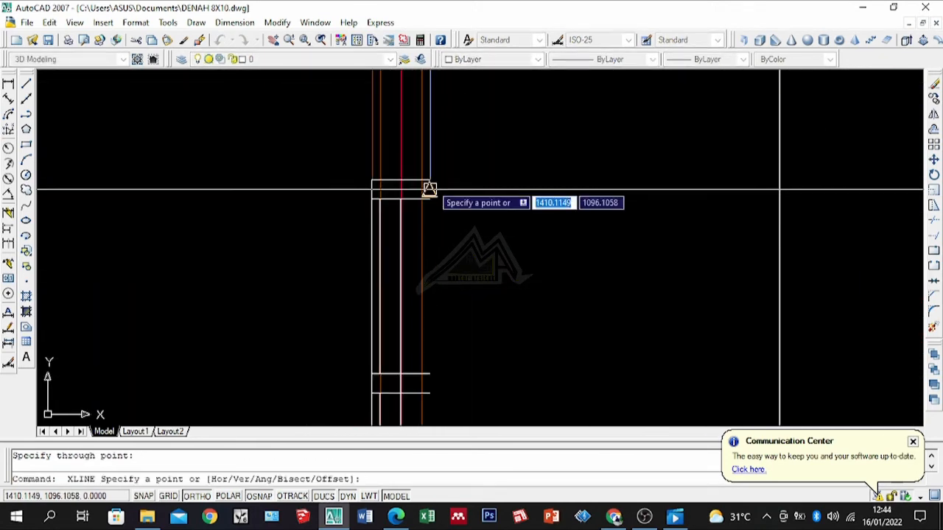
click(429, 179)
click(518, 191)
key(Return)
Draw a vertical construction line through the right edge of the window left of the double door between R TAMU and TERAS.
scroll(443, 237, down, 5)
scroll(496, 235, down, 2)
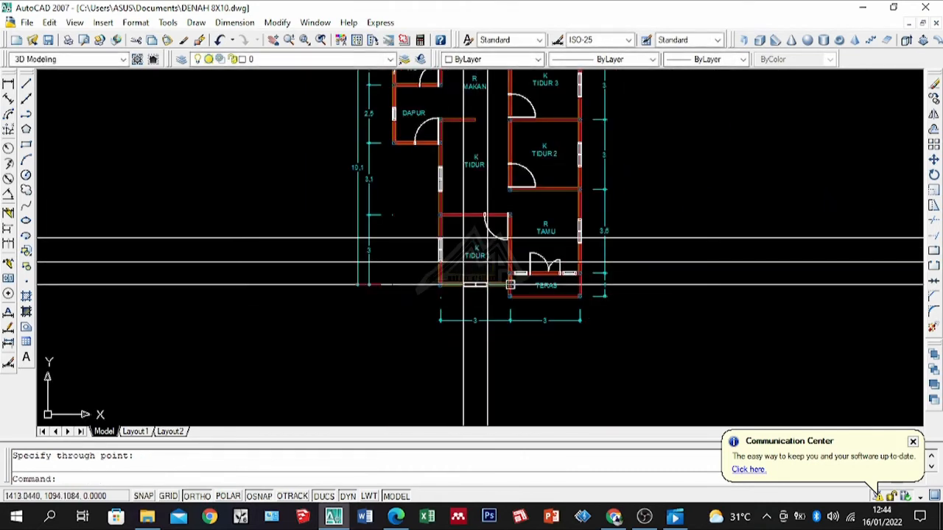
scroll(489, 341, up, 5)
key(Return)
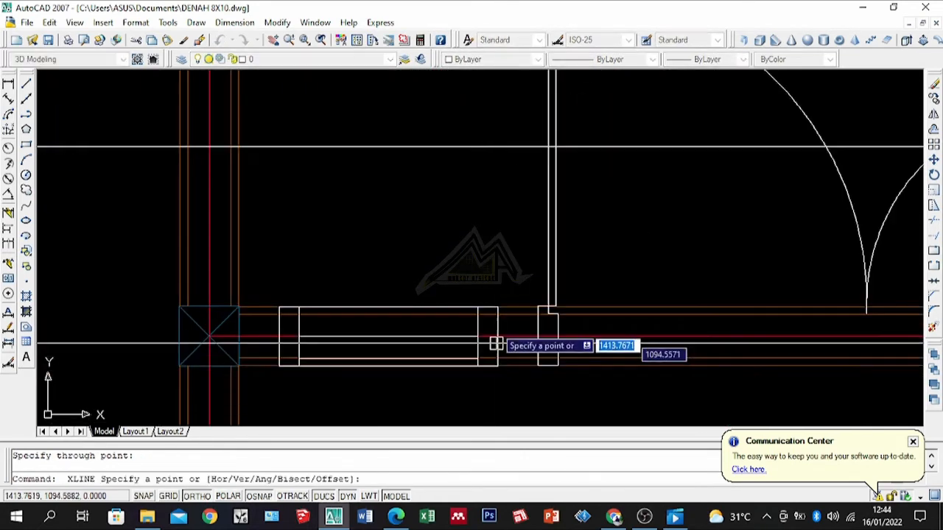
scroll(496, 346, up, 5)
click(497, 348)
click(538, 340)
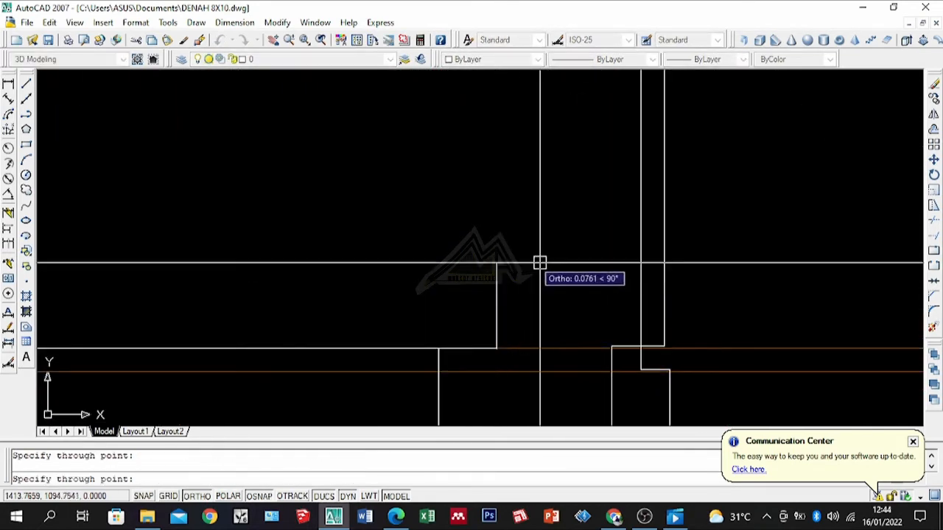
key(Return)
Draw a vertical construction line through the left jamb of the double door between R TAMU and TERAS.
scroll(611, 361, up, 8)
key(Return)
click(608, 303)
click(617, 202)
key(Return)
scroll(617, 200, down, 10)
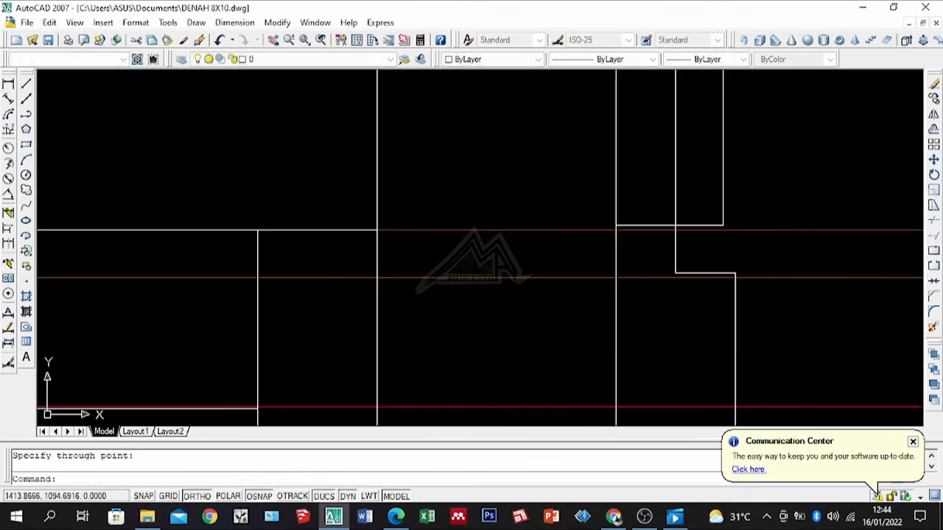
Draw a vertical construction line through the left edge of the window left of the R TAMU double door.
scroll(185, 421, up, 3)
scroll(265, 420, down, 3)
scroll(343, 211, up, 6)
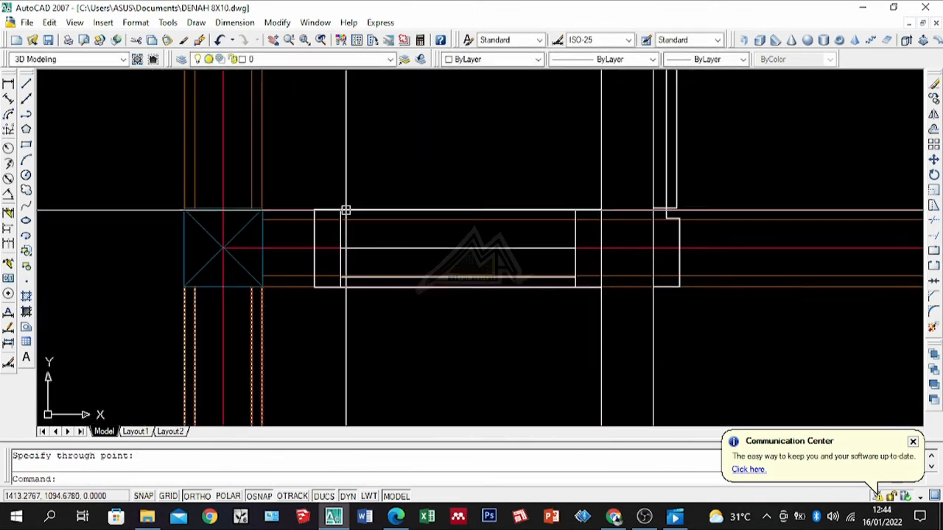
key(Return)
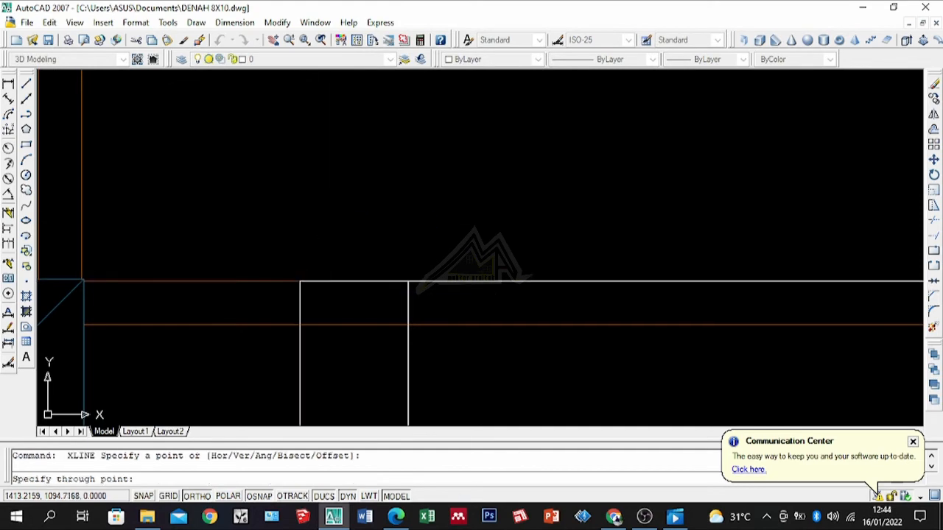
click(292, 244)
key(Return)
Draw a vertical construction line through the right jamb of the double door between R TAMU and TERAS.
scroll(290, 245, down, 10)
scroll(446, 266, up, 9)
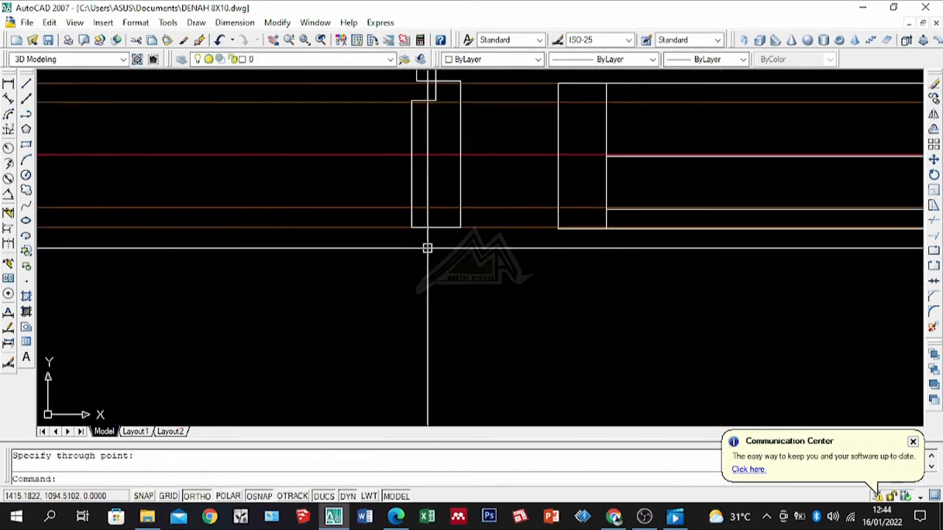
scroll(427, 249, up, 6)
key(Return)
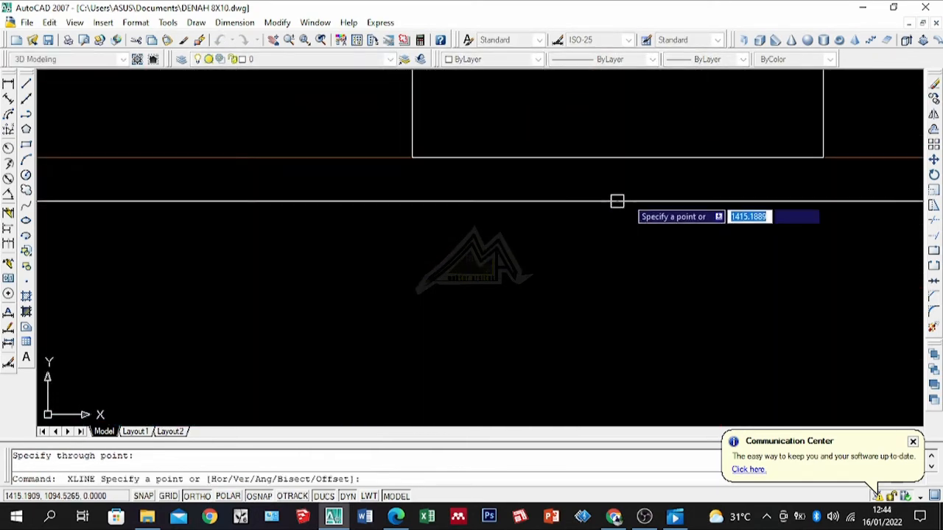
click(821, 157)
click(792, 236)
key(Return)
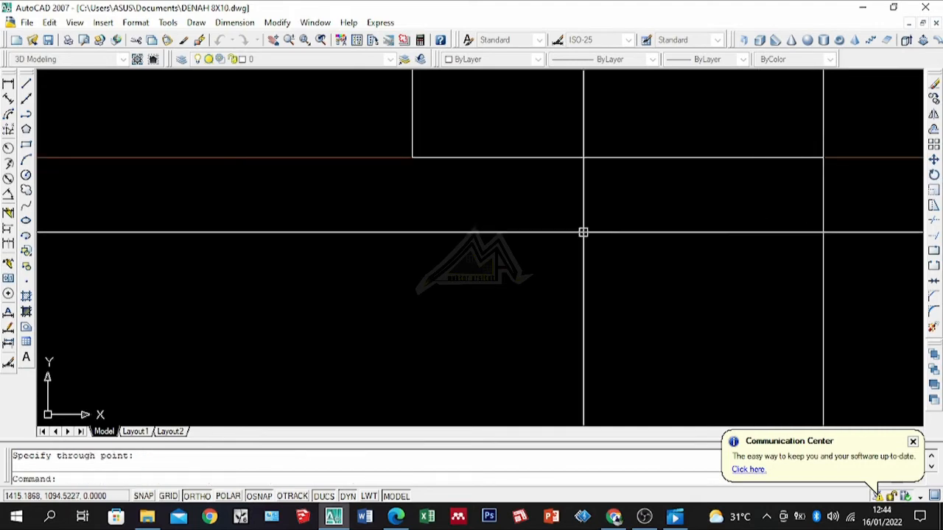
Draw a vertical construction line through the left edge of the window right of the R TAMU double door.
scroll(512, 324, down, 16)
scroll(631, 301, up, 6)
scroll(665, 360, down, 4)
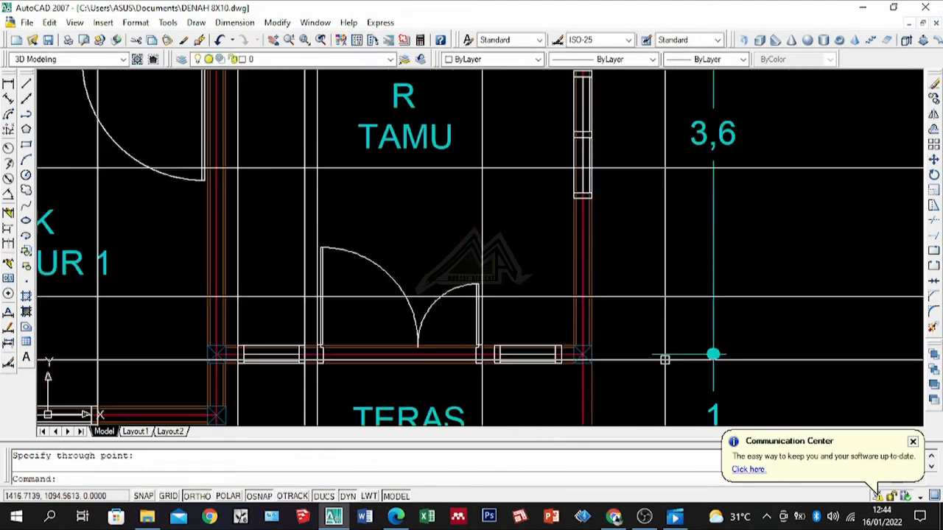
scroll(311, 185, up, 3)
scroll(428, 288, down, 3)
scroll(511, 385, up, 8)
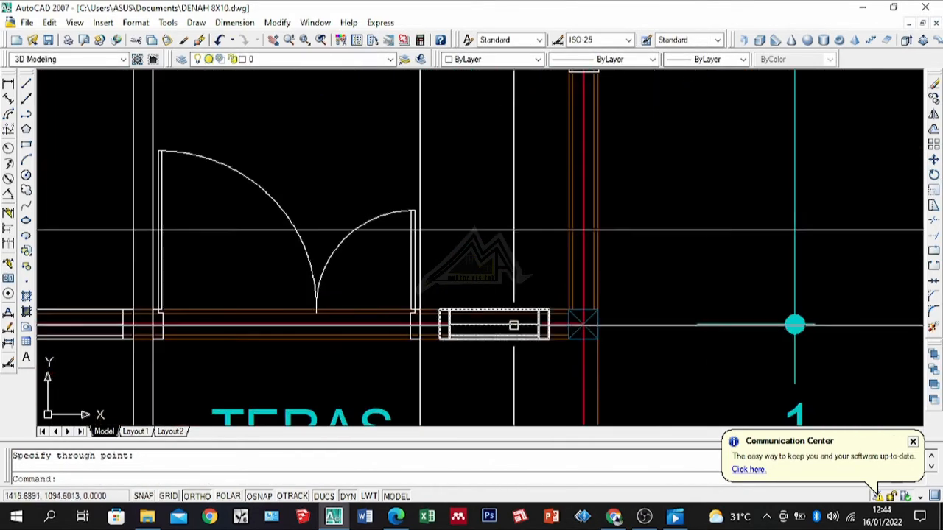
key(Return)
click(351, 409)
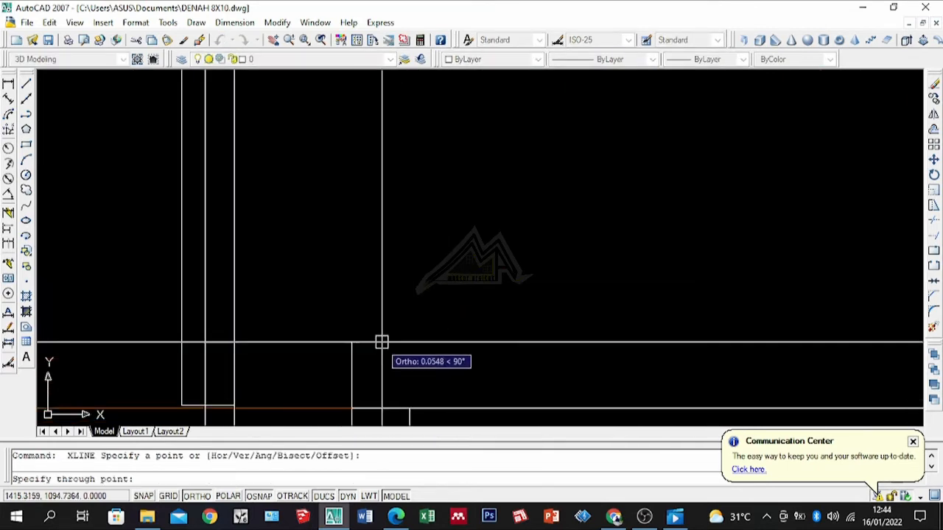
click(384, 336)
key(Return)
Draw a vertical construction line through the right edge of the window right of the R TAMU double door.
scroll(365, 277, down, 5)
scroll(663, 326, up, 2)
scroll(560, 328, up, 5)
key(Return)
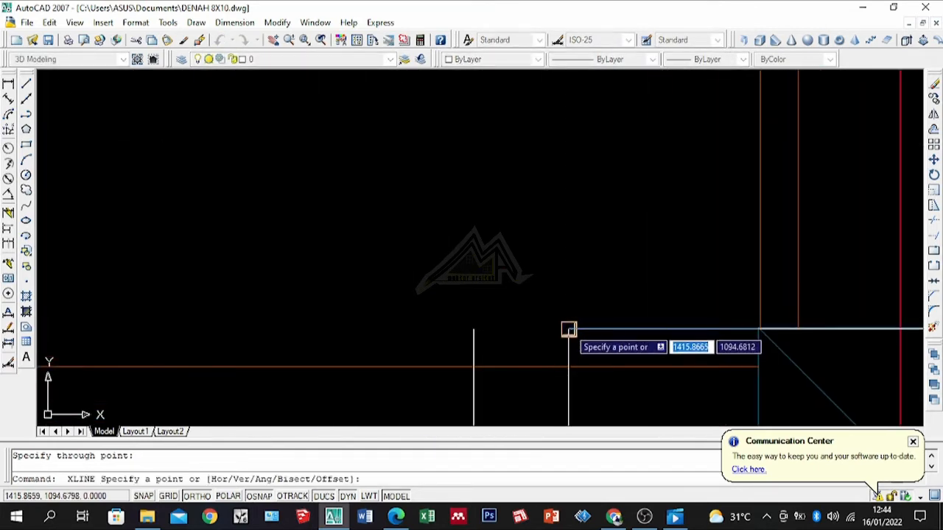
click(576, 241)
key(Return)
scroll(657, 349, down, 8)
scroll(657, 347, down, 4)
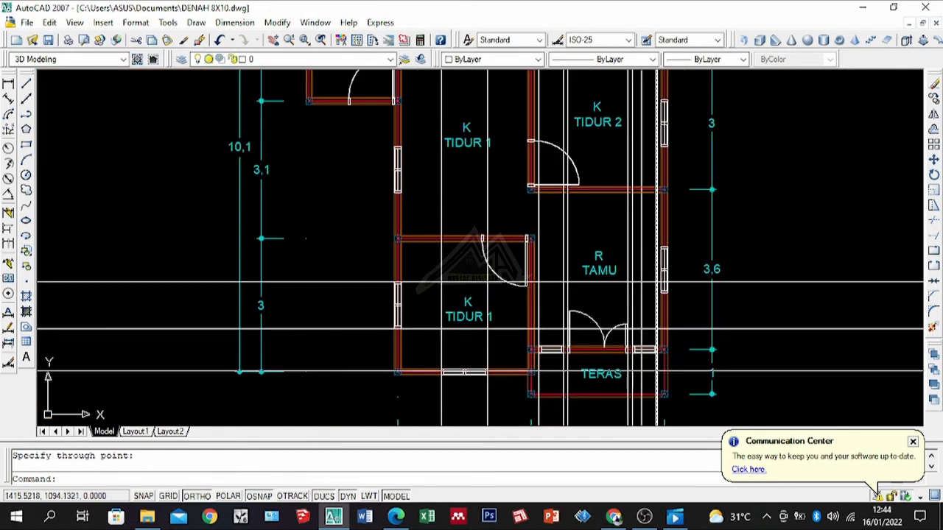
Trim the wall lines between the two construction lines at the lower K TIDUR 1 room's bottom-wall window.
scroll(637, 386, up, 2)
scroll(567, 224, down, 1)
middle_drag(487, 422, 502, 278)
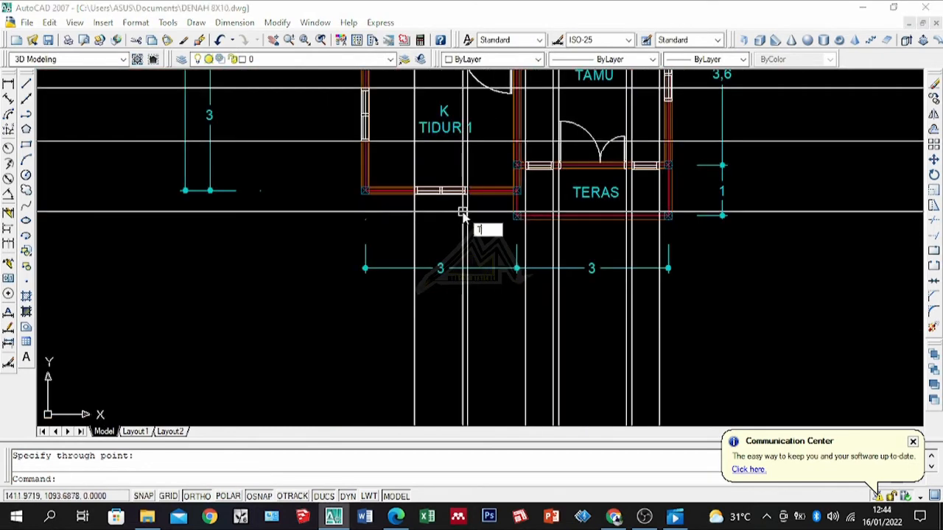
text(R)
key(Return)
scroll(464, 214, up, 1)
click(504, 212)
click(361, 258)
scroll(442, 164, up, 6)
click(410, 221)
key(Return)
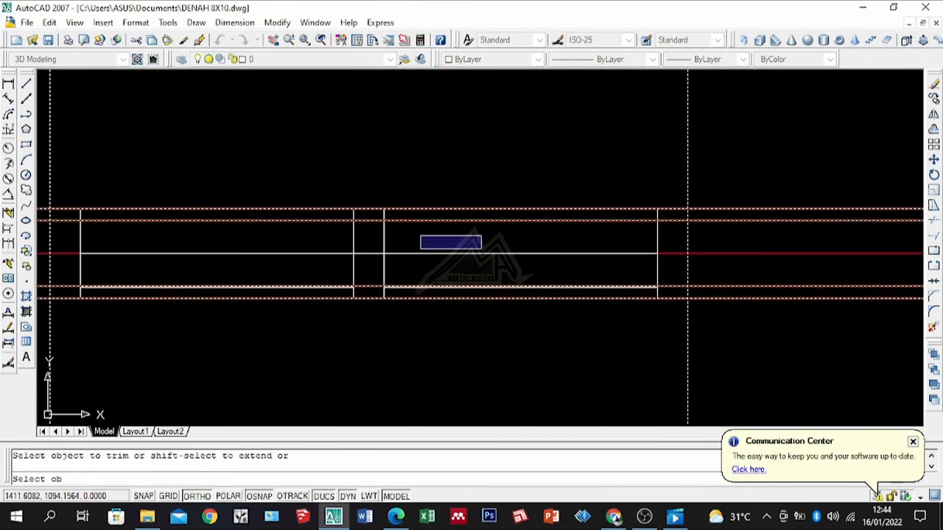
scroll(430, 223, down, 6)
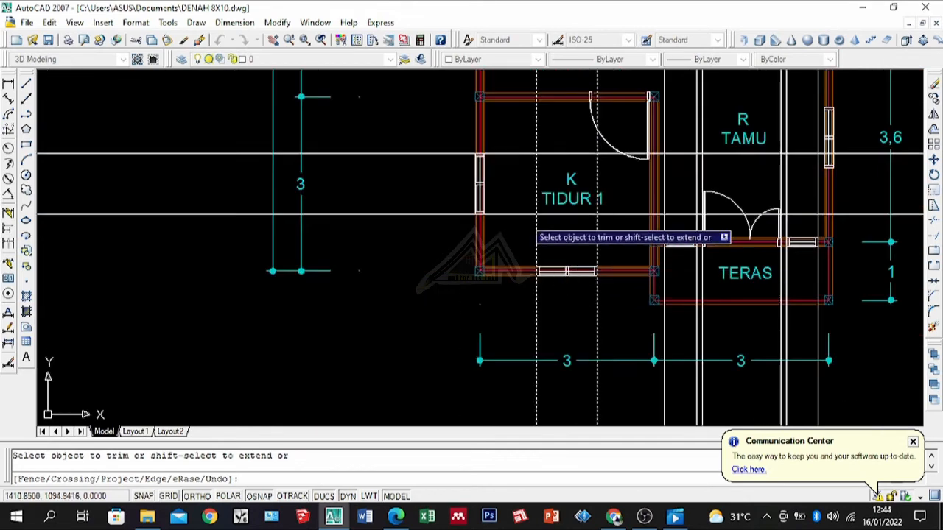
scroll(515, 221, up, 1)
key(Return)
Trim the wall lines between the two horizontal construction lines at the lower K TIDUR 1 room's left-wall window.
click(439, 139)
click(351, 284)
key(Return)
scroll(486, 158, up, 6)
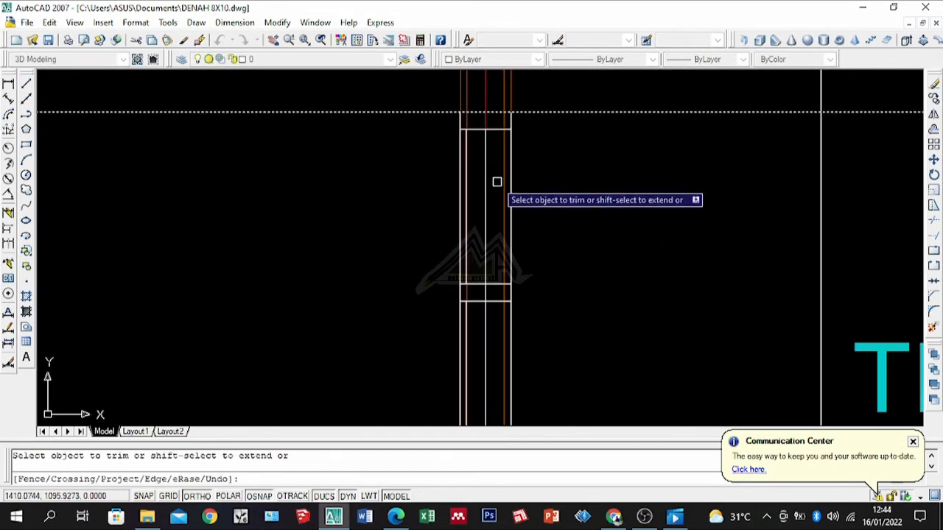
scroll(501, 188, down, 6)
scroll(623, 333, up, 4)
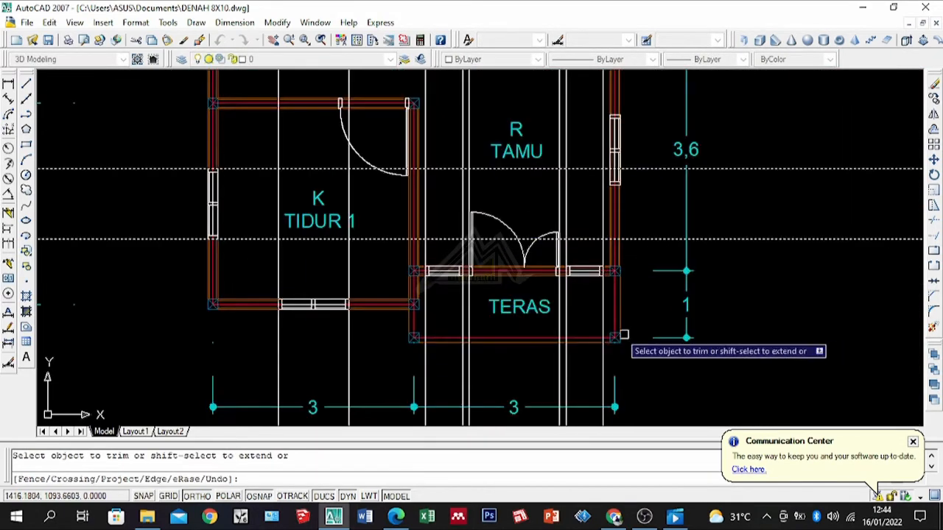
scroll(445, 304, up, 2)
key(Return)
Trim the wall lines within the window left of the R TAMU double door, using the adjacent vertical construction lines as cutting edges.
click(511, 270)
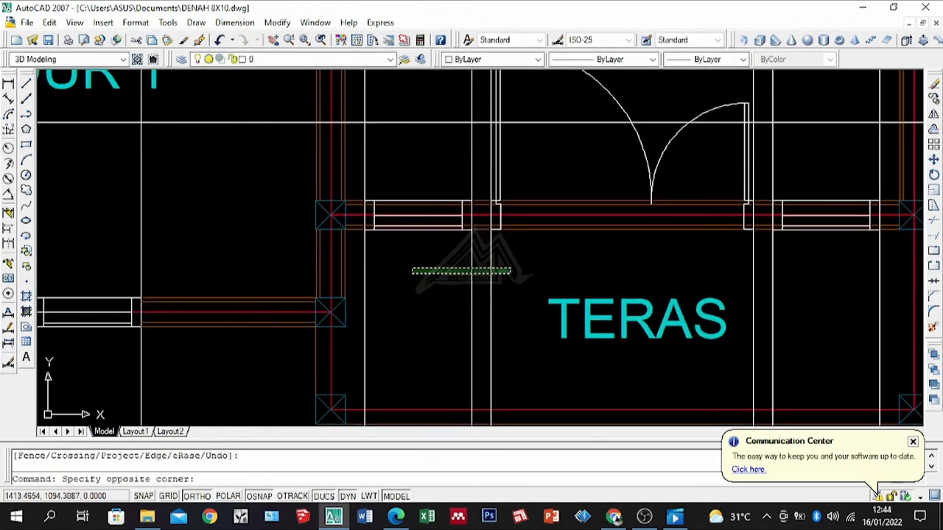
click(364, 287)
scroll(448, 193, up, 3)
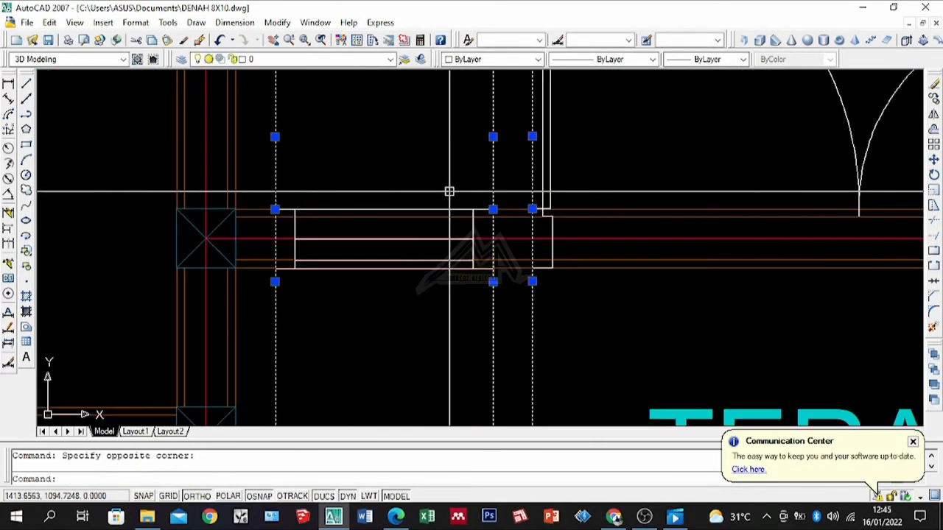
key(Return)
scroll(453, 214, down, 3)
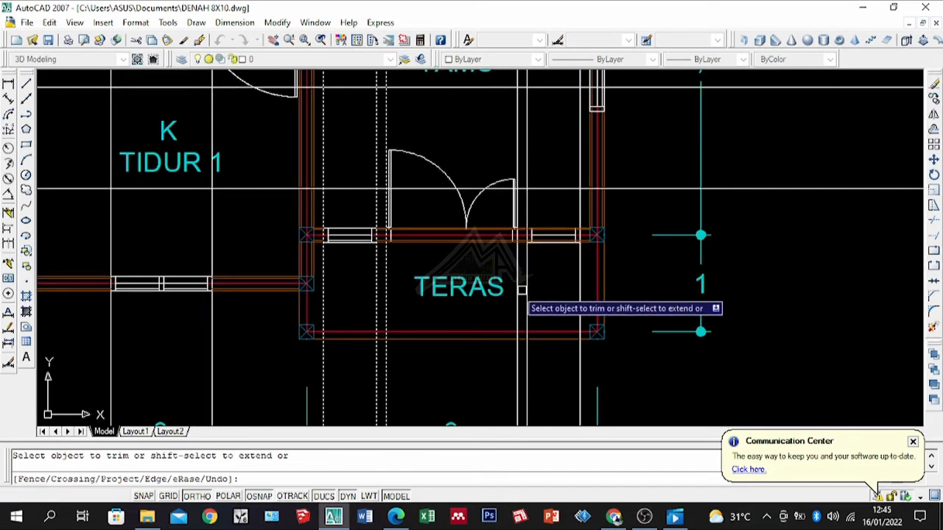
scroll(531, 317, up, 1)
key(Return)
click(565, 315)
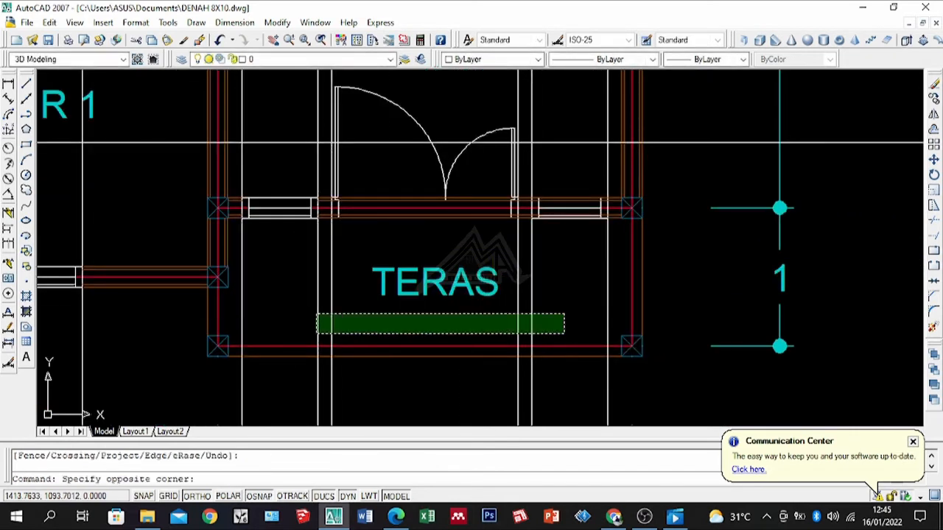
click(317, 334)
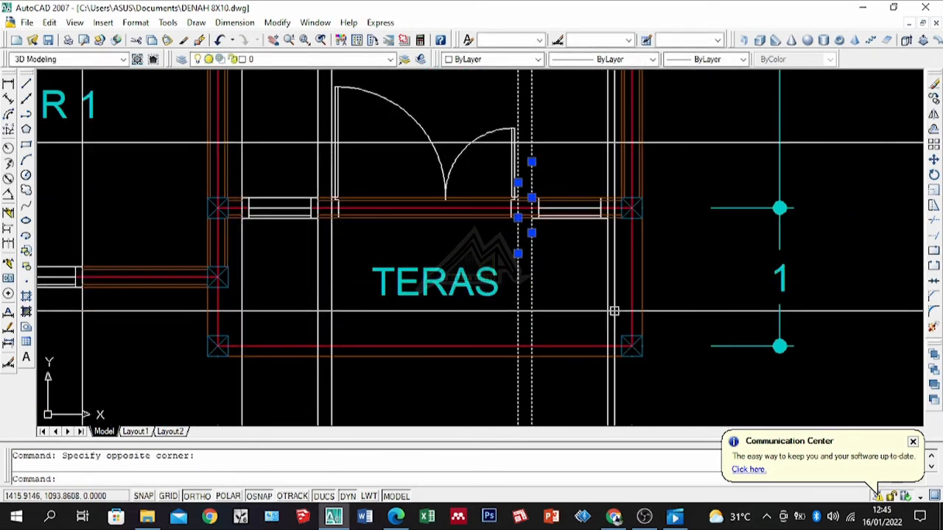
key(Escape)
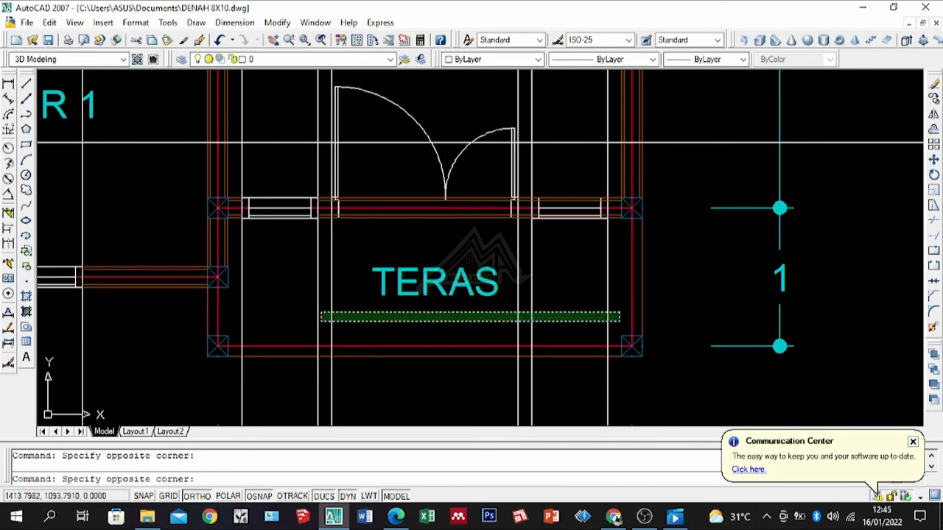
Trim the wall lines across the R TAMU double door opening and within the window to its right.
click(321, 320)
scroll(405, 199, up, 1)
text(tr)
key(Return)
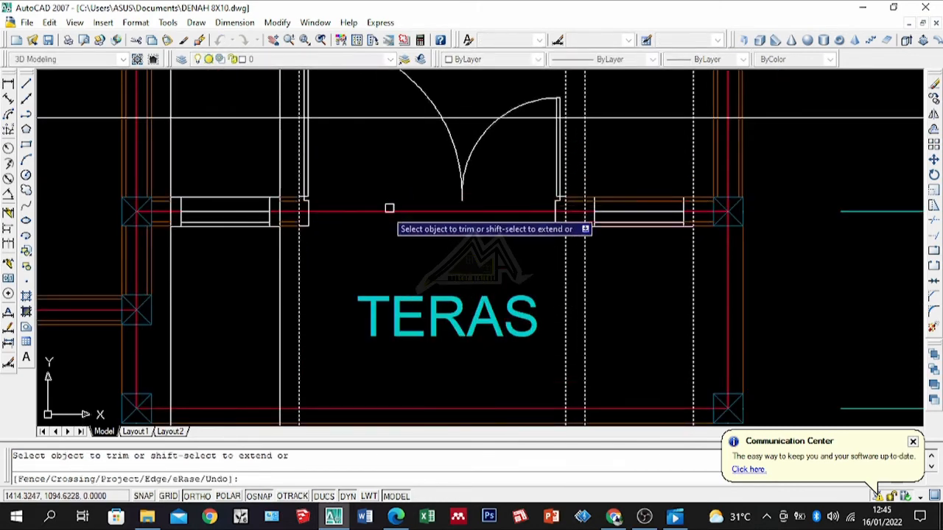
scroll(386, 217, down, 4)
scroll(524, 199, up, 3)
scroll(483, 219, up, 3)
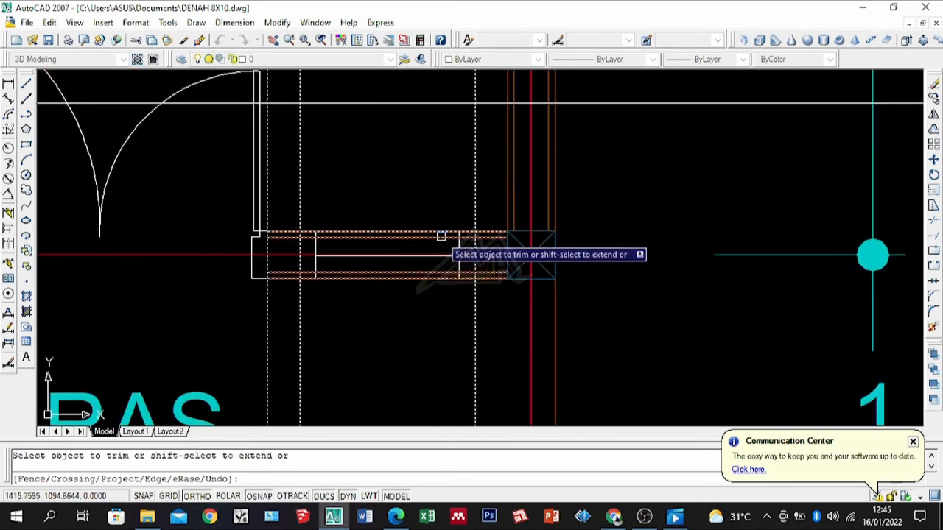
scroll(465, 237, down, 3)
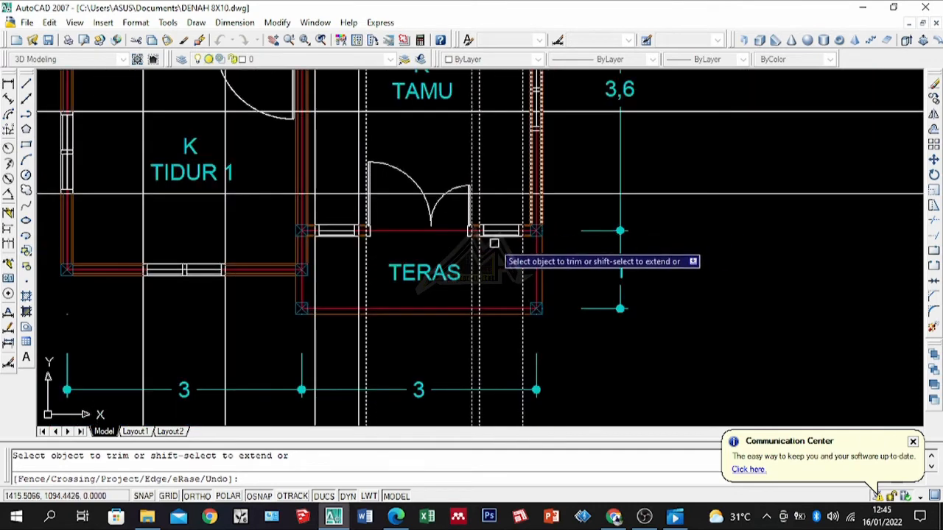
key(Return)
Erase all the vertical and horizontal construction lines crossing the floor plan.
scroll(492, 247, down, 4)
click(546, 350)
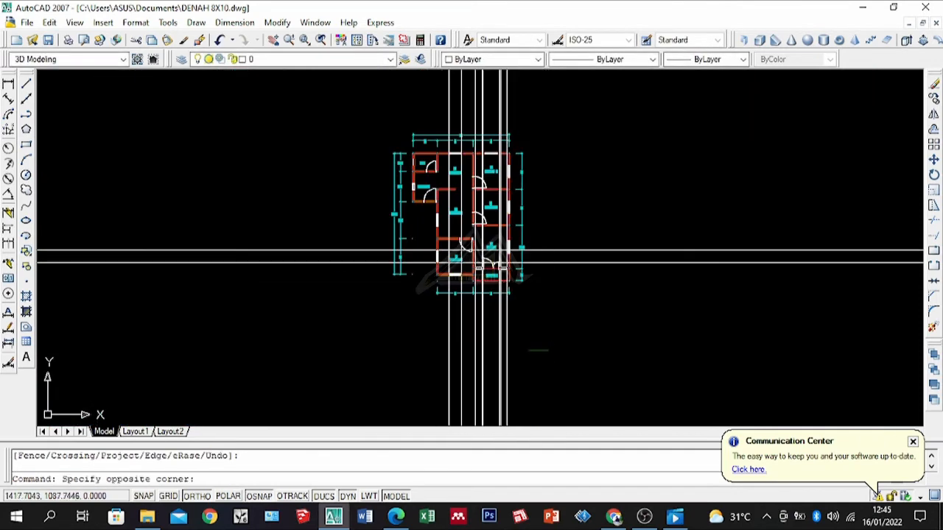
click(428, 330)
text(e)
key(Return)
click(357, 236)
click(324, 294)
key(space)
Draw a horizontal construction line through the upper edge of the window in R TAMU's right wall.
scroll(601, 213, up, 2)
scroll(477, 280, up, 6)
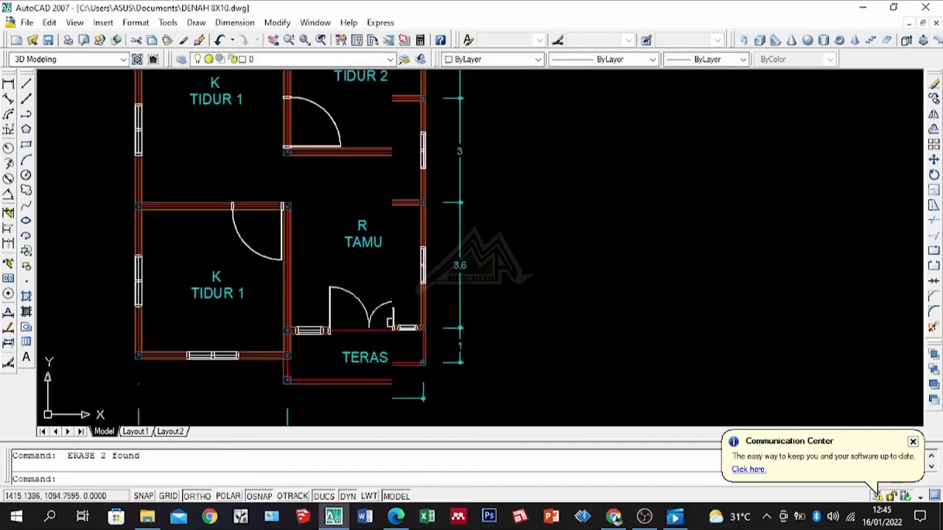
scroll(240, 299, up, 2)
scroll(560, 337, down, 4)
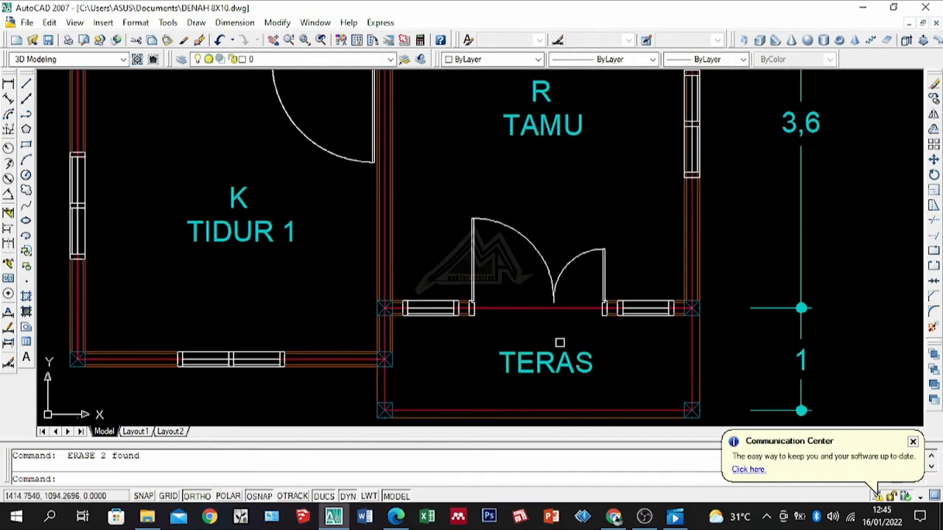
scroll(482, 295, up, 5)
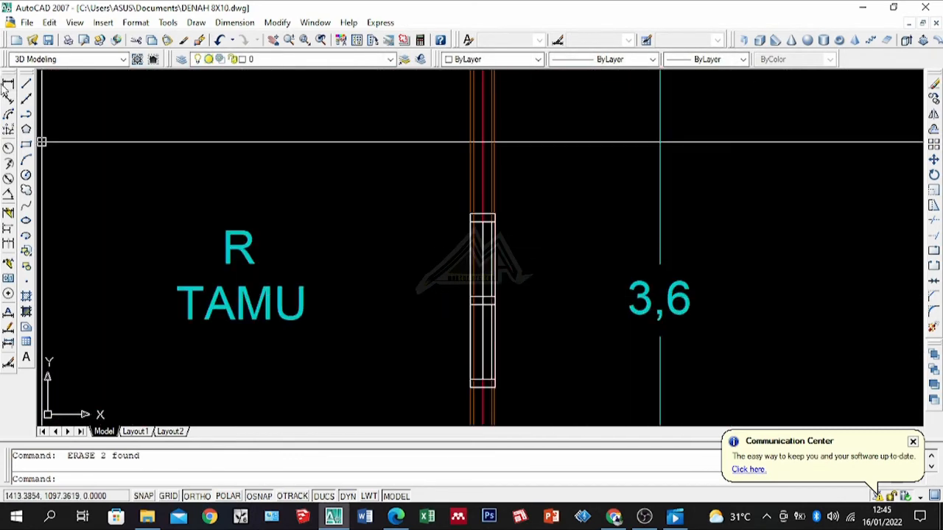
click(26, 100)
scroll(472, 219, up, 4)
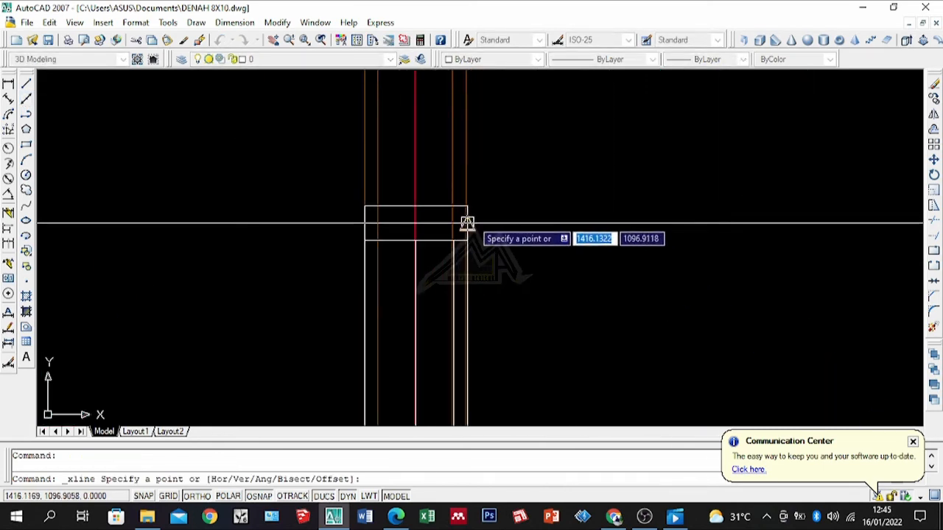
click(442, 205)
click(520, 122)
key(Return)
scroll(520, 120, down, 6)
Draw a horizontal construction line through the lower edge of the window in R TAMU's right wall.
scroll(515, 308, up, 5)
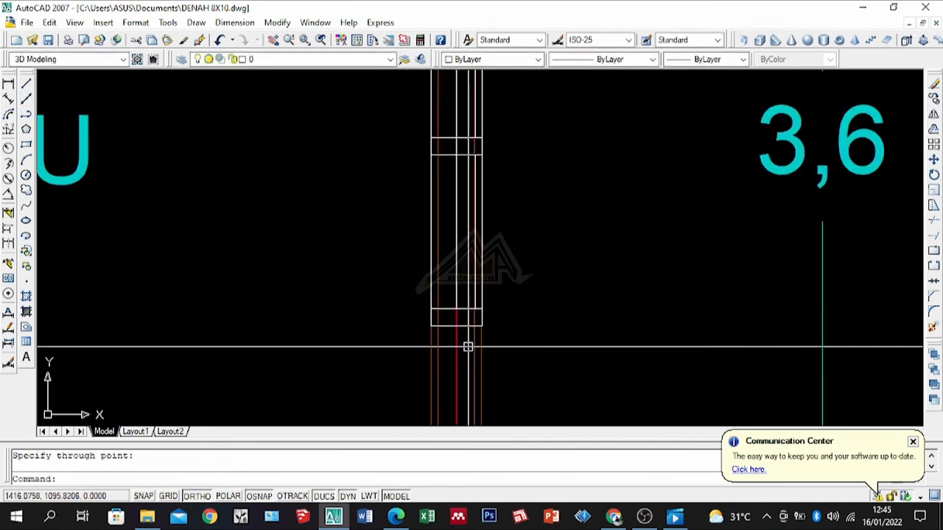
key(Return)
click(466, 317)
click(504, 293)
key(Return)
scroll(495, 268, down, 4)
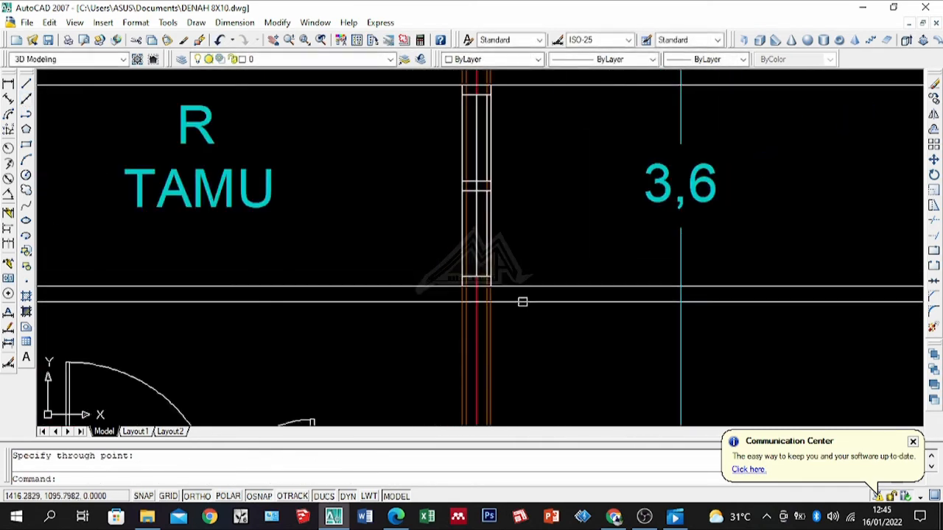
Trim the wall lines between the two construction lines at R TAMU's right-wall window.
scroll(502, 318, down, 4)
text(tr)
key(Return)
key(Return)
scroll(530, 172, up, 3)
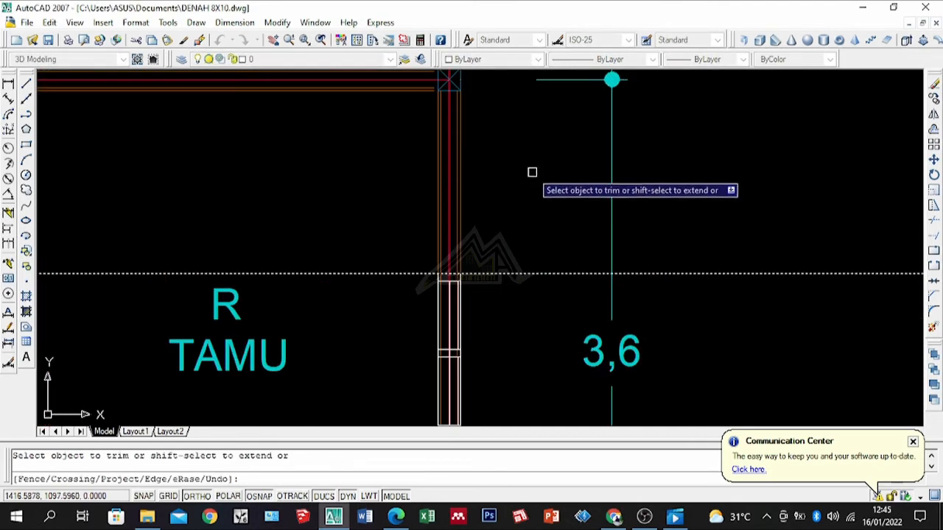
scroll(457, 305, up, 5)
click(361, 294)
click(410, 284)
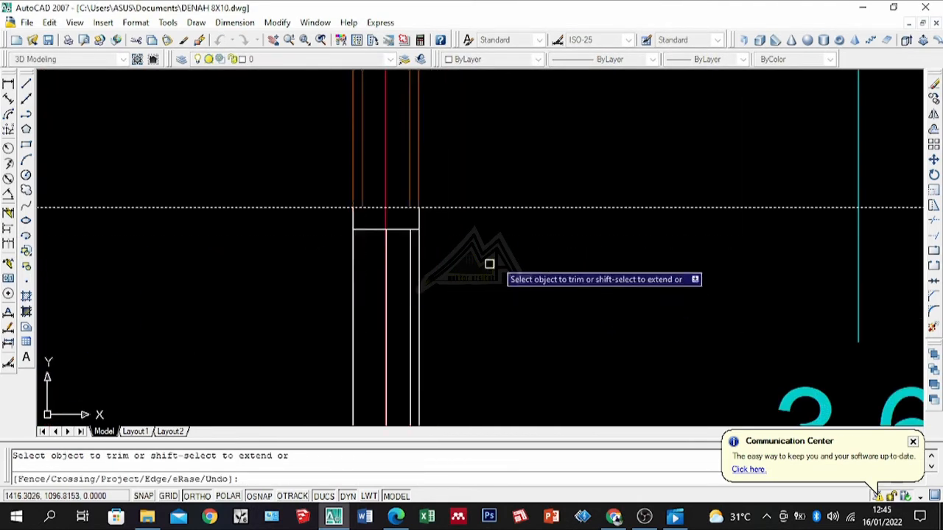
scroll(515, 246, down, 8)
key(Return)
Erase the two horizontal construction lines at R TAMU's right-wall window.
click(699, 213)
click(636, 330)
text(e)
key(Return)
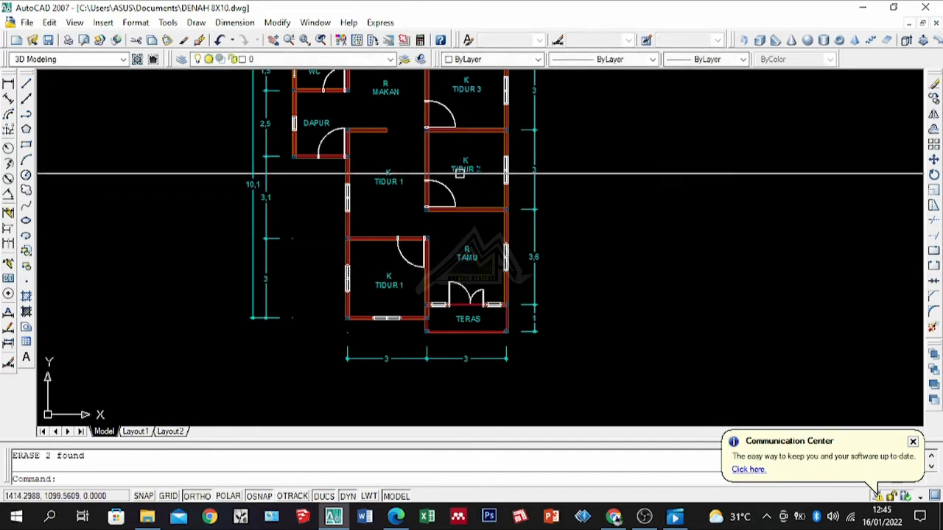
Draw a horizontal construction line through the upper edge of the window in the upper K TIDUR 1 room's left wall.
scroll(295, 184, up, 5)
scroll(371, 231, down, 4)
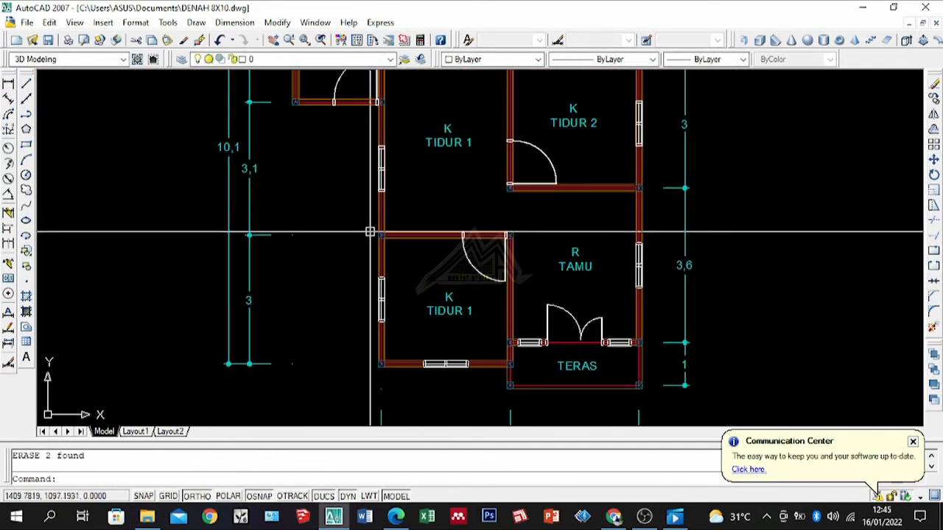
scroll(379, 290, up, 5)
scroll(375, 290, down, 5)
scroll(385, 300, up, 5)
scroll(376, 221, down, 5)
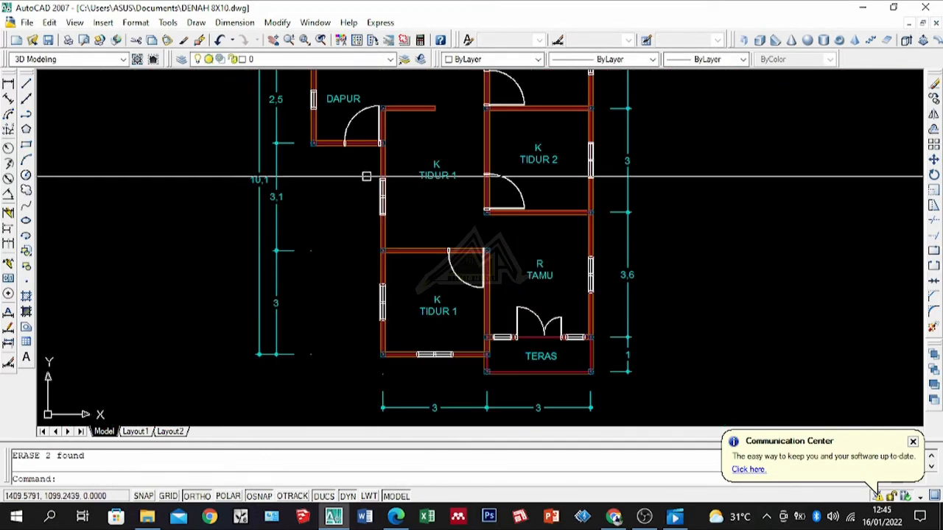
scroll(372, 181, up, 5)
scroll(347, 193, down, 2)
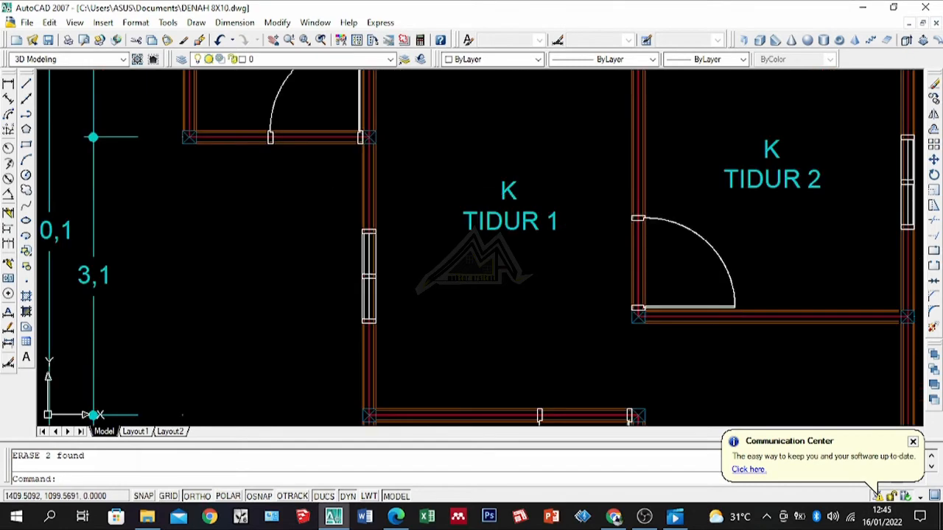
click(26, 98)
scroll(339, 199, up, 5)
click(335, 186)
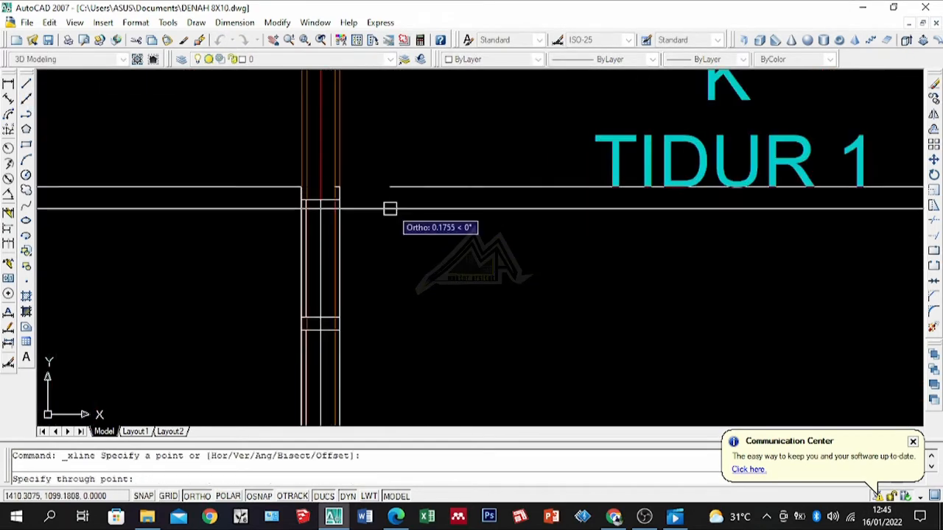
scroll(358, 295, down, 2)
Draw a horizontal construction line through the lower edge of the window in the upper K TIDUR 1 room's left wall.
scroll(369, 380, up, 3)
scroll(368, 292, down, 4)
scroll(350, 383, up, 3)
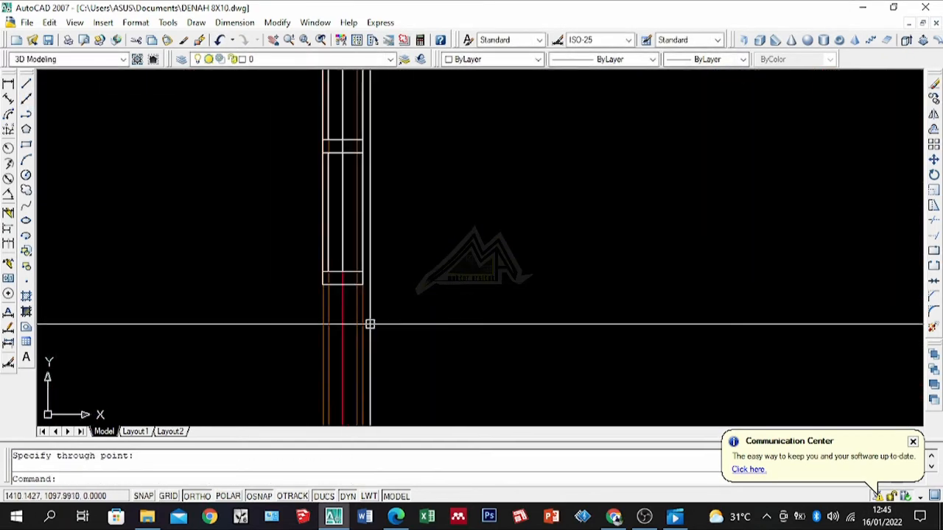
key(space)
click(349, 288)
click(459, 300)
key(space)
scroll(460, 297, down, 5)
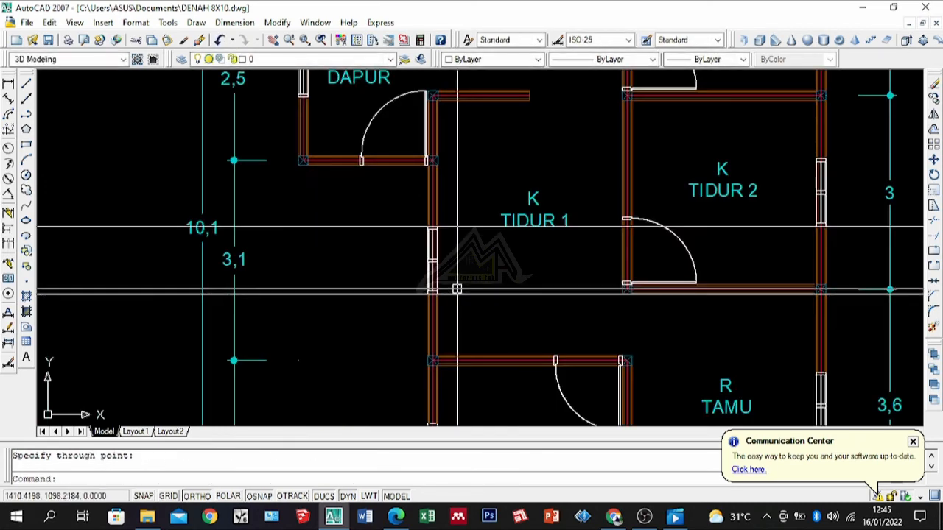
Trim the wall lines between the two construction lines at the upper K TIDUR 1 room's left-wall window.
text(tr)
key(space)
click(433, 262)
scroll(432, 286, up, 5)
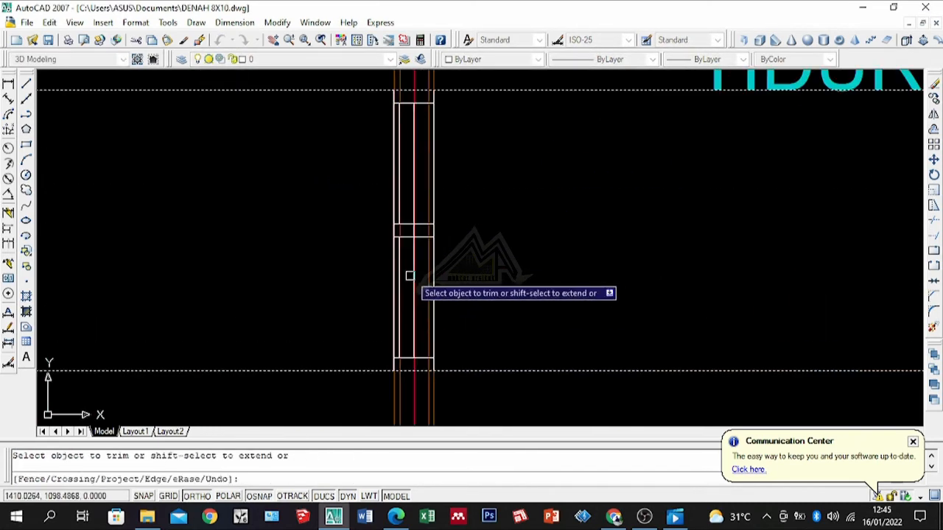
scroll(428, 286, down, 5)
key(space)
Move the two horizontal construction lines from the upper K TIDUR 1 window to the edges of K TIDUR 2's right-wall window.
click(386, 231)
click(329, 351)
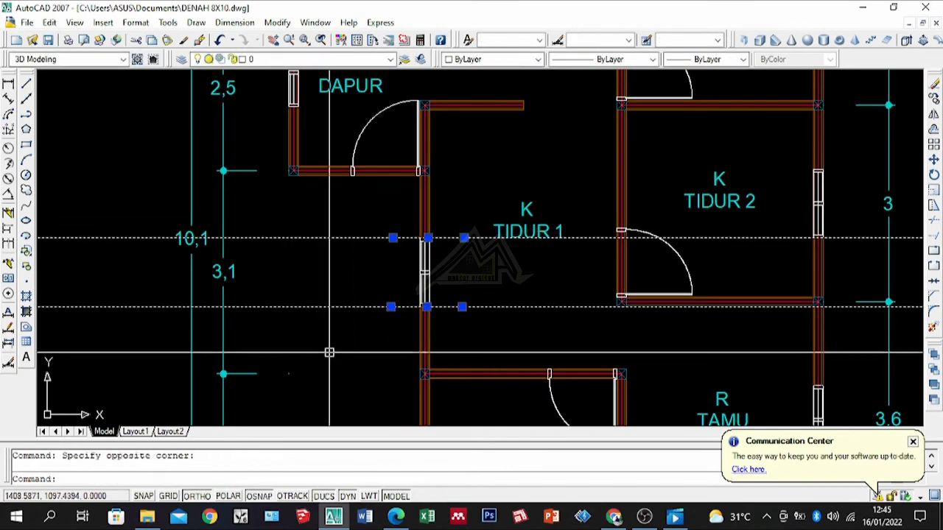
text(m)
key(space)
scroll(432, 317, up, 8)
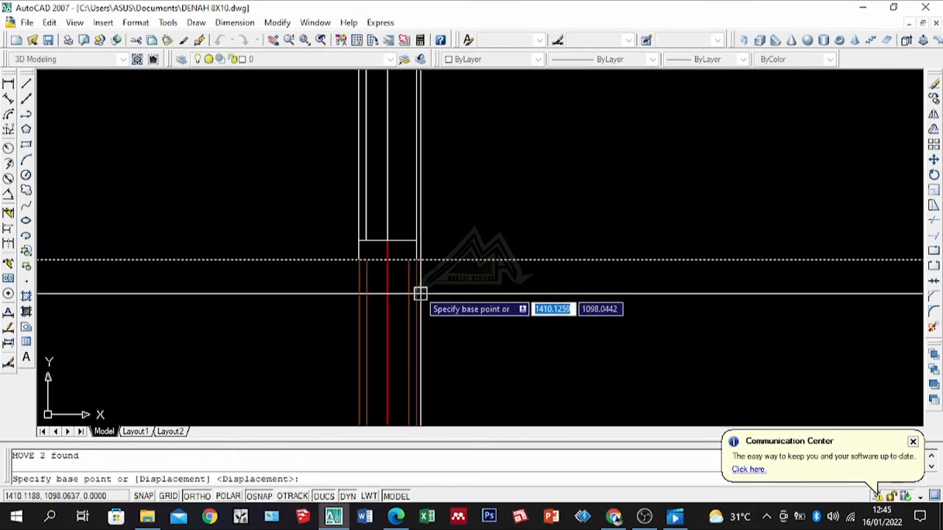
click(409, 259)
scroll(195, 322, down, 2)
scroll(451, 336, down, 5)
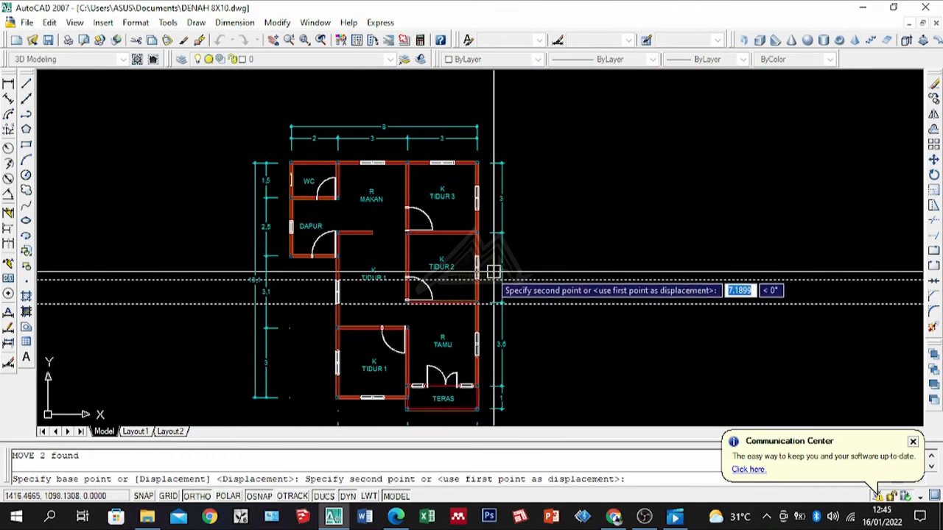
scroll(463, 280, up, 8)
scroll(487, 238, up, 6)
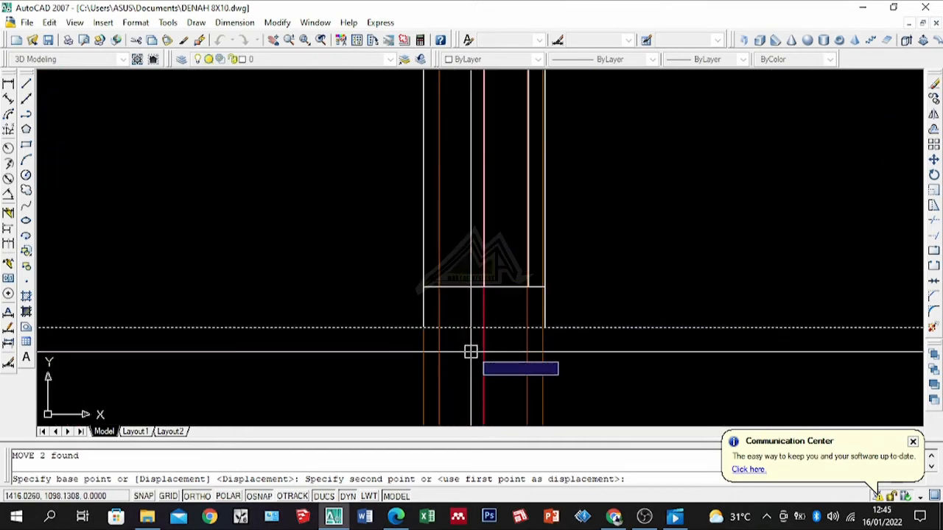
click(482, 326)
scroll(482, 326, down, 5)
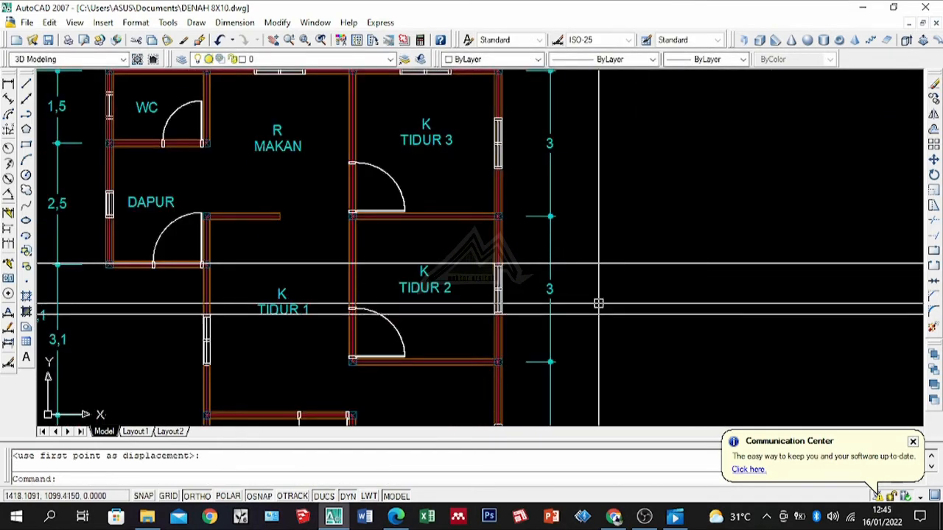
Trim the wall lines between the two construction lines at K TIDUR 2's right-wall window.
text(tr)
key(Return)
key(Return)
scroll(492, 307, up, 8)
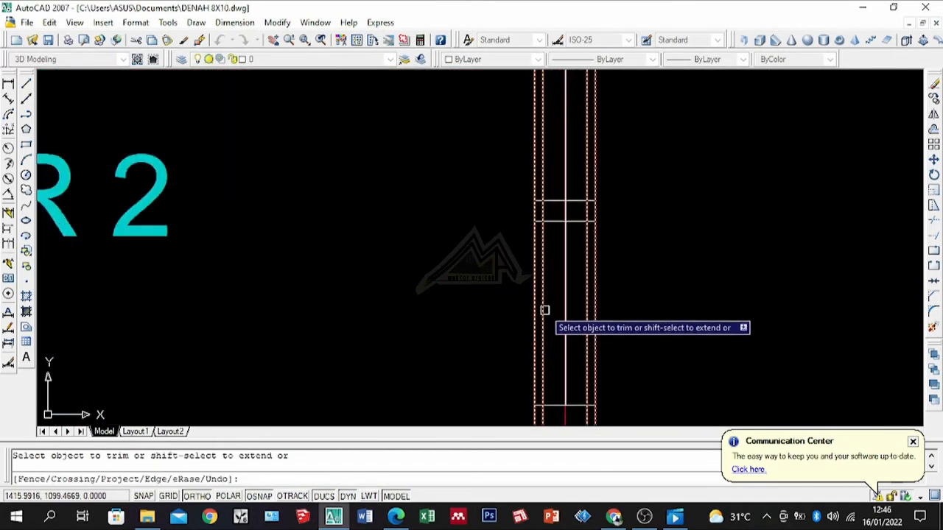
scroll(543, 307, down, 8)
key(Return)
Move the two horizontal construction lines up to the edges of K TIDUR 3's right-wall window.
click(709, 270)
click(675, 327)
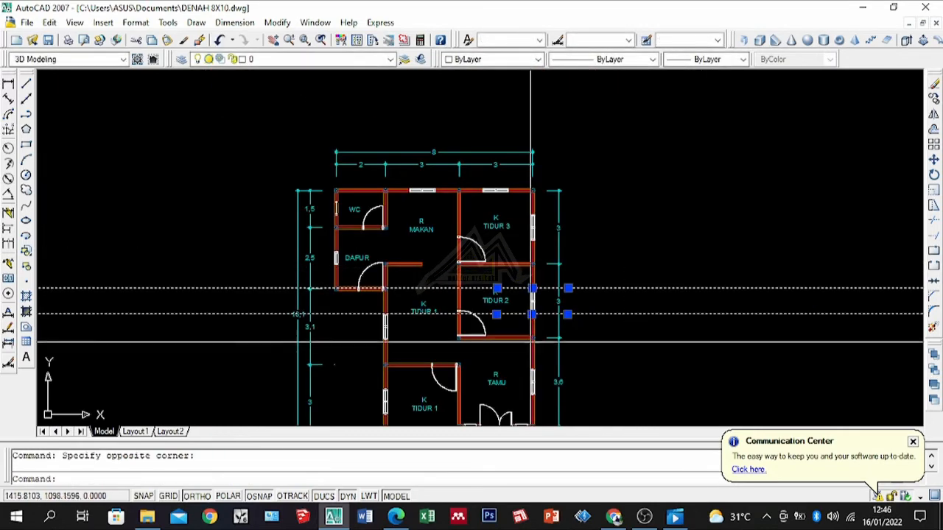
text(m)
key(Return)
scroll(508, 330, up, 10)
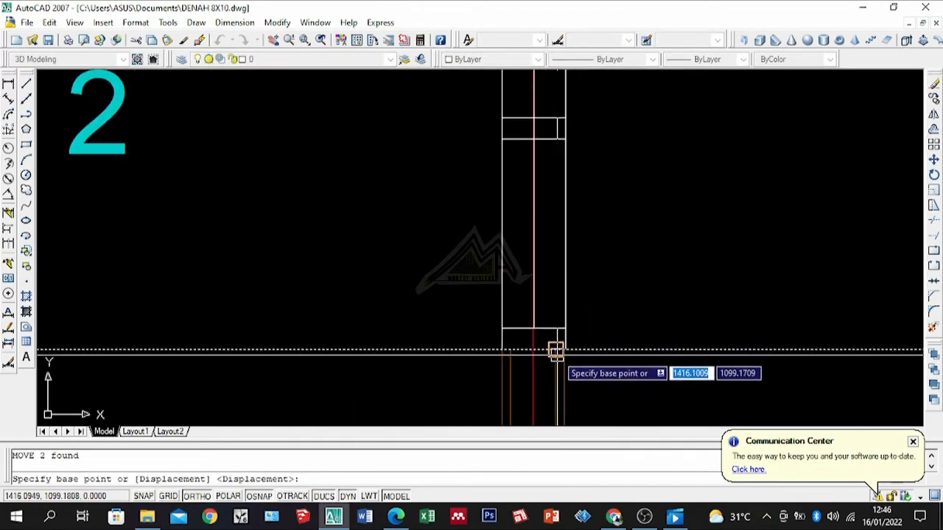
click(556, 356)
scroll(531, 379, down, 7)
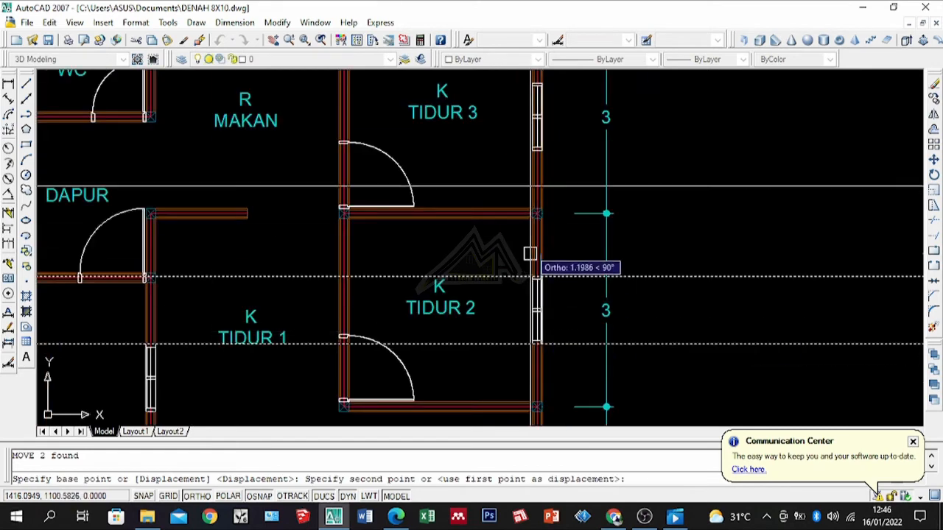
scroll(566, 125, up, 8)
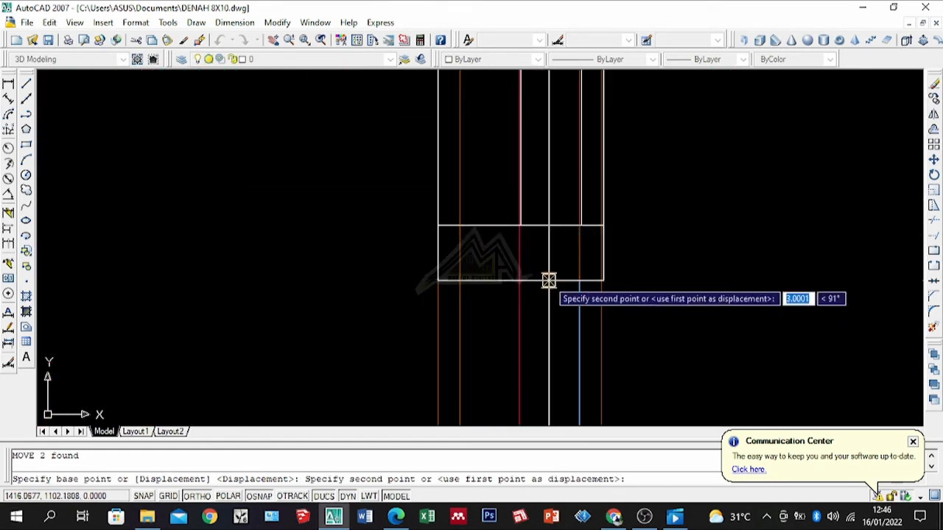
click(526, 281)
Trim the wall lines between the two construction lines at K TIDUR 3's right-wall window.
scroll(526, 281, down, 7)
text(tr)
key(Return)
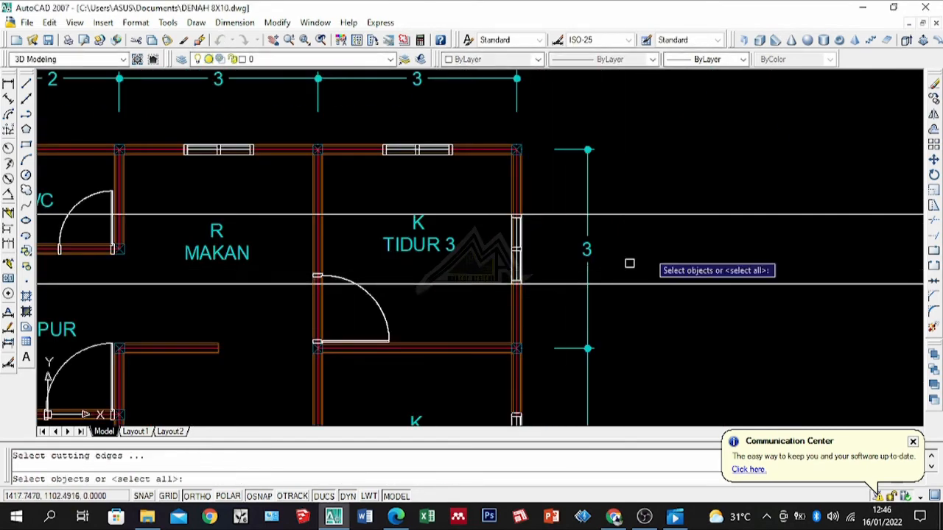
click(758, 179)
click(697, 316)
key(Return)
scroll(514, 273, up, 6)
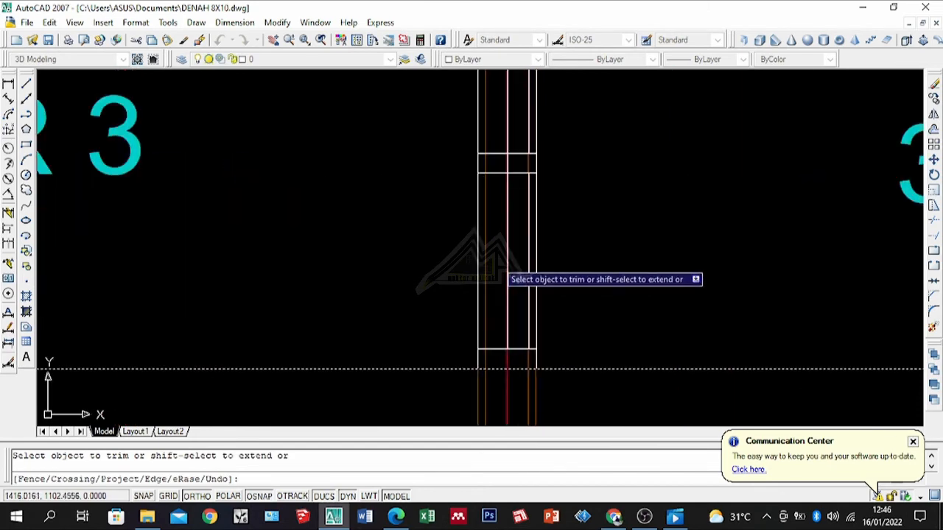
scroll(589, 310, down, 6)
key(Return)
Erase the two horizontal construction lines at K TIDUR 3's right-wall window.
click(788, 208)
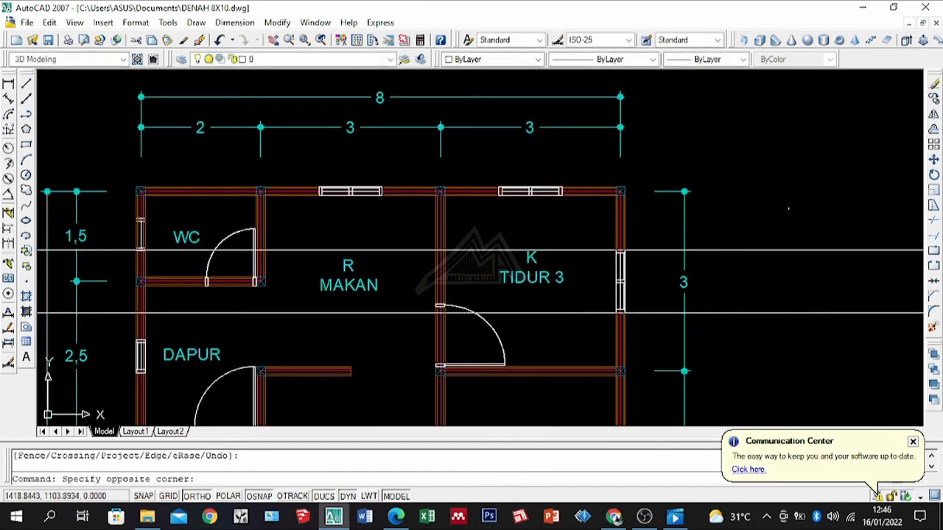
click(735, 340)
scroll(597, 194, down, 4)
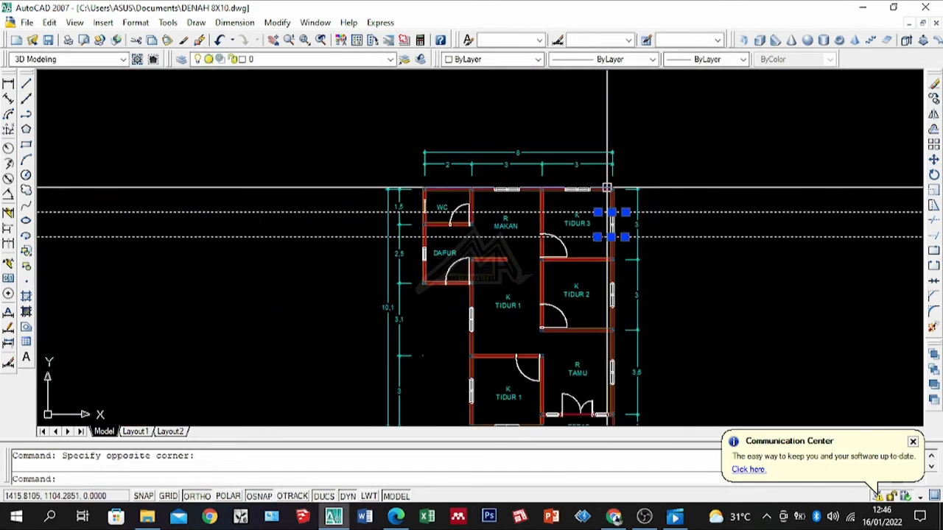
text(E)
key(Return)
Draw a vertical construction line through the left edge of R MAKAN's top-wall window.
scroll(537, 174, up, 3)
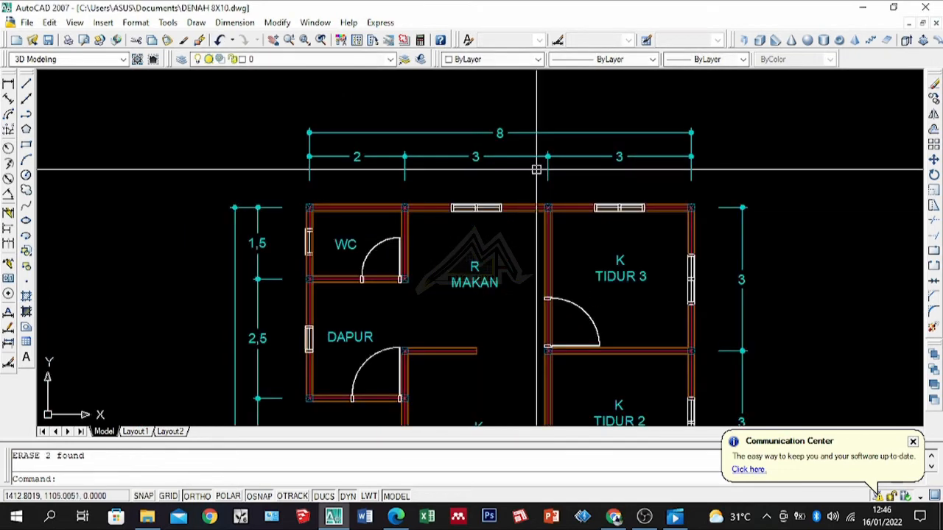
click(26, 99)
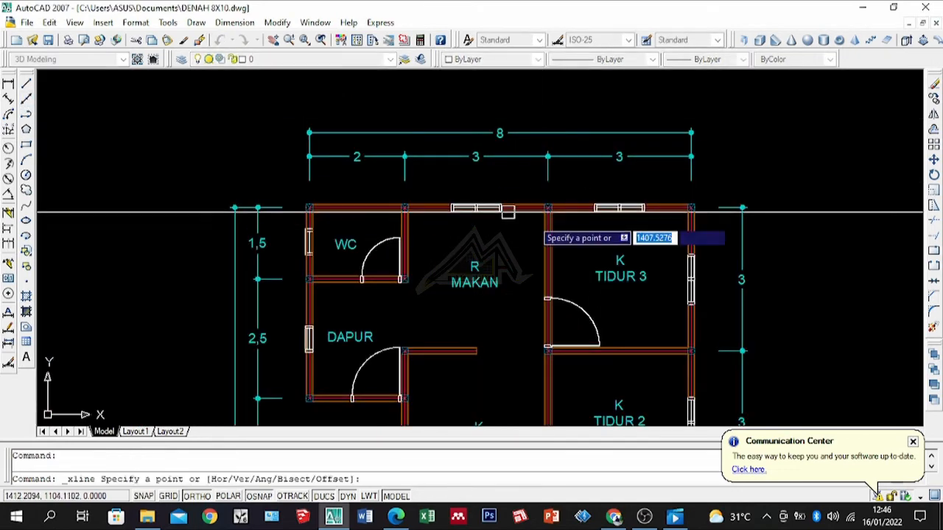
scroll(476, 218, up, 6)
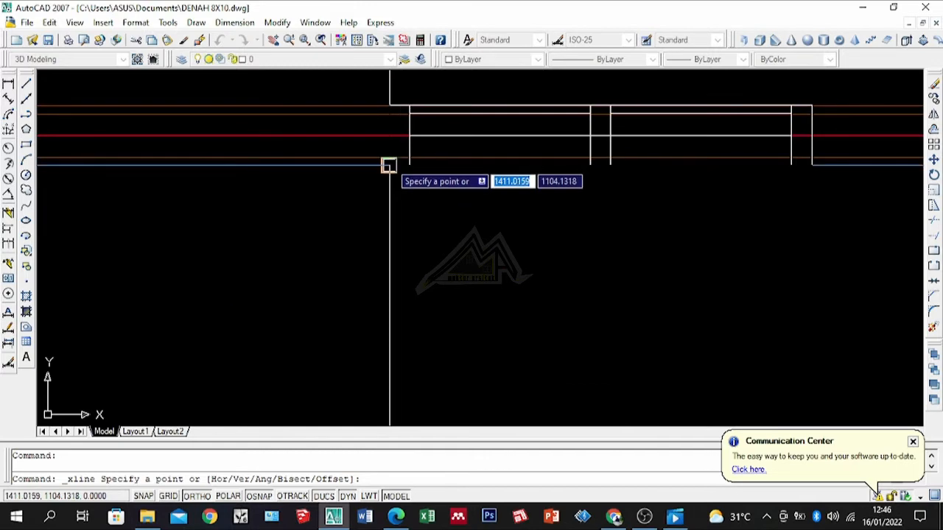
click(394, 213)
key(space)
Draw a vertical construction line through the right edge of R MAKAN's top-wall window.
scroll(649, 207, down, 4)
scroll(692, 199, up, 3)
key(space)
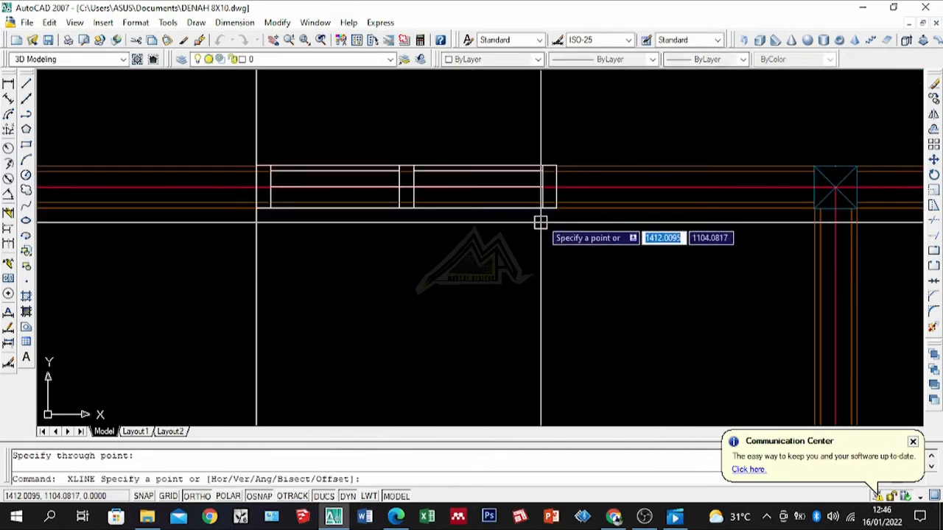
click(557, 213)
click(562, 223)
key(space)
scroll(558, 251, down, 4)
scroll(553, 242, up, 3)
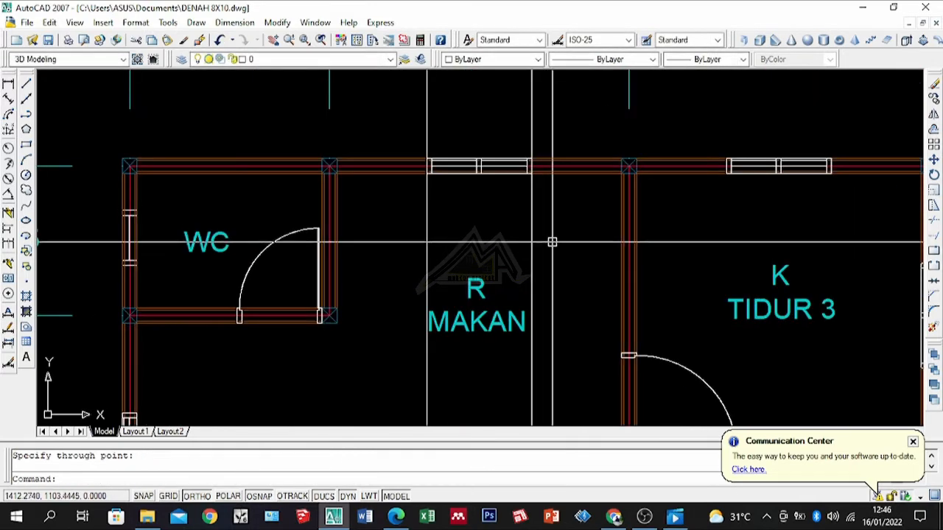
Trim the wall lines between the two vertical construction lines at R MAKAN's top-wall window.
text(tr)
key(space)
scroll(466, 140, up, 3)
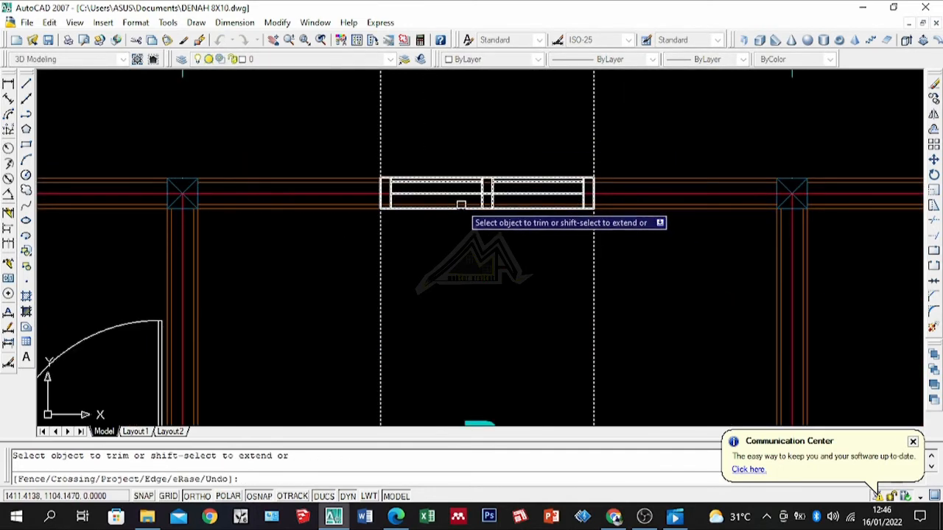
scroll(463, 201, down, 5)
scroll(505, 225, up, 2)
key(space)
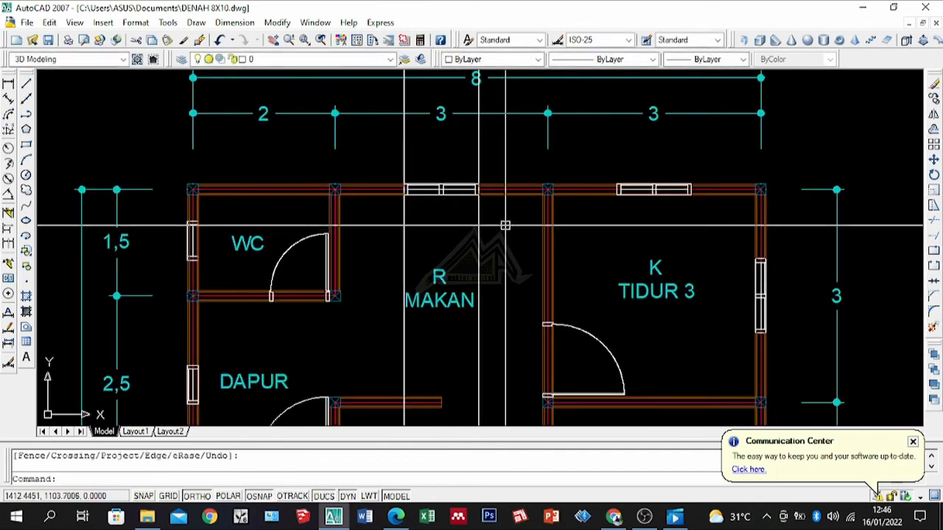
text(co)
key(space)
scroll(442, 199, up, 3)
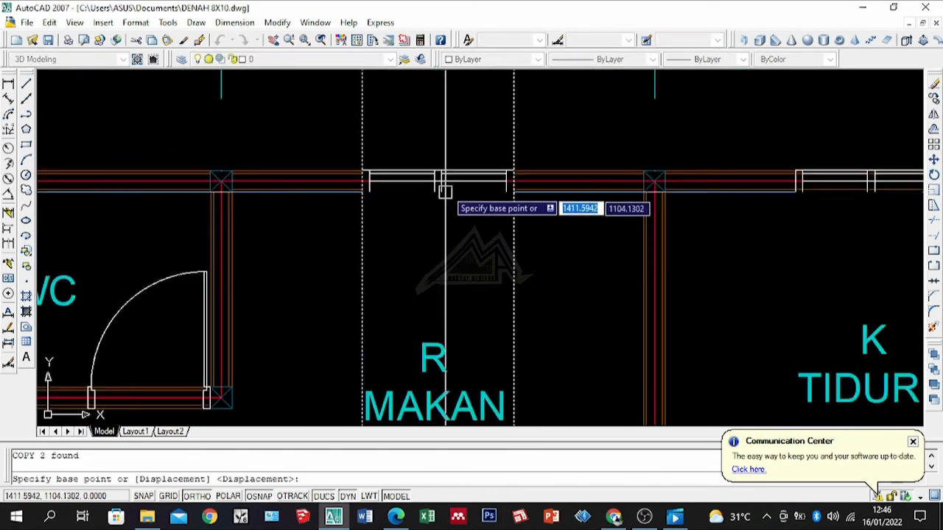
key(Escape)
Move the two vertical construction lines from R MAKAN's window to the edges of K TIDUR 3's top-wall window.
click(517, 151)
click(345, 311)
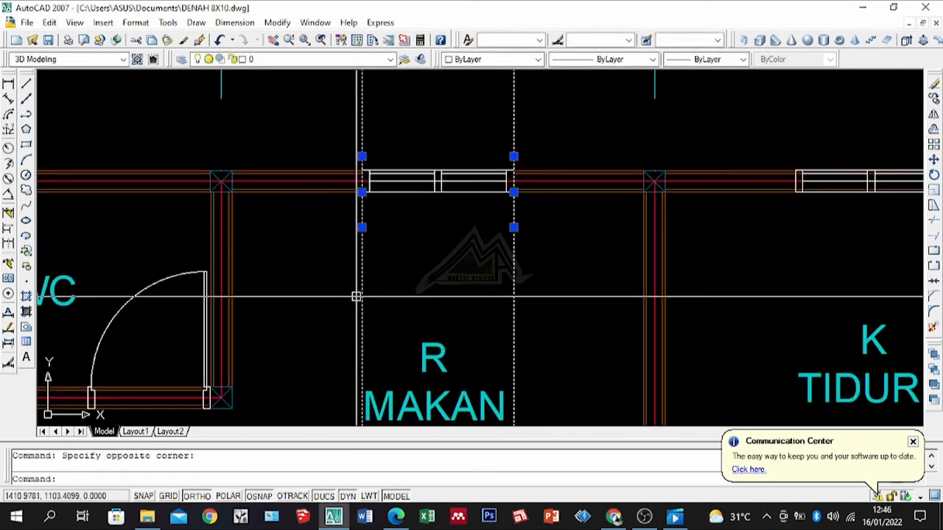
text(m)
key(space)
scroll(514, 199, up, 6)
click(507, 164)
scroll(508, 169, down, 5)
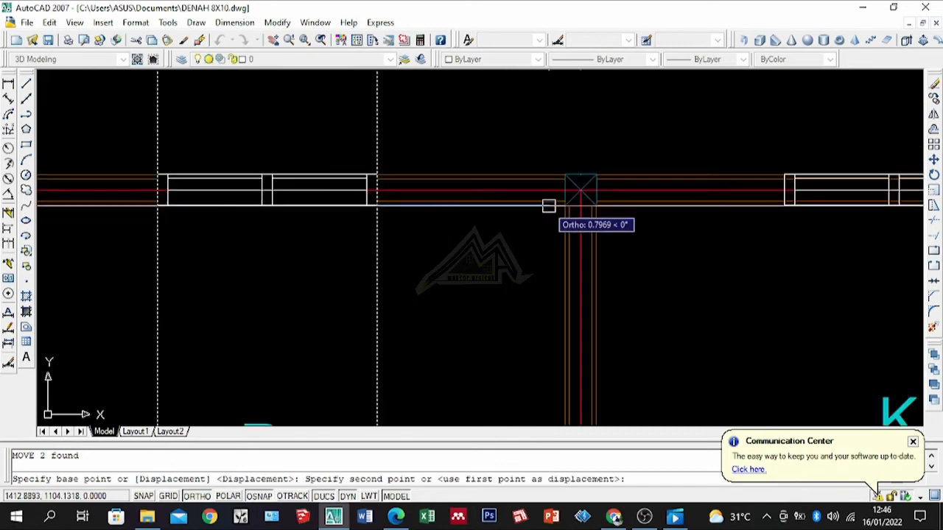
scroll(560, 210, down, 5)
scroll(612, 225, up, 5)
click(621, 199)
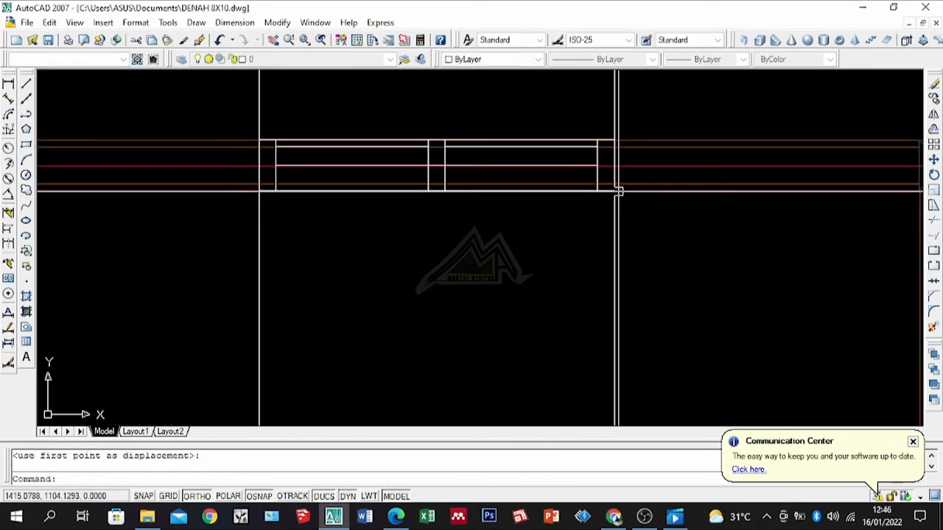
scroll(634, 213, down, 4)
key(space)
key(Escape)
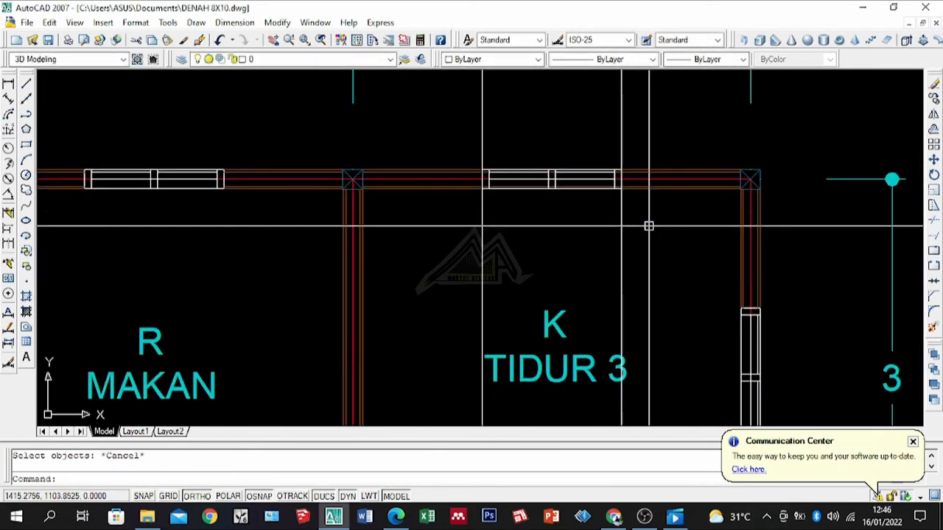
Trim the wall lines between the two vertical construction lines at K TIDUR 3's top-wall window.
text(tr)
key(space)
click(648, 227)
click(479, 234)
key(space)
scroll(510, 177, up, 3)
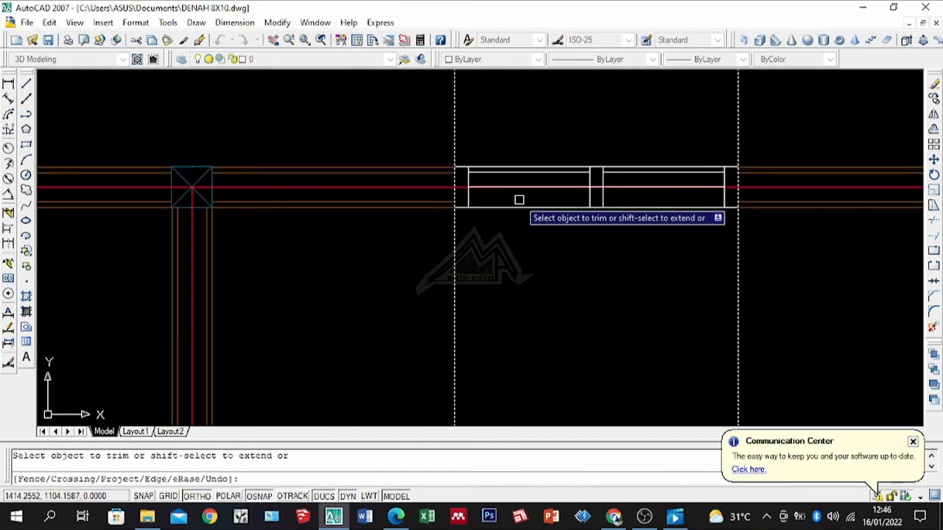
key(space)
Erase the two vertical construction lines at K TIDUR 3's top-wall window.
scroll(637, 185, down, 5)
click(541, 209)
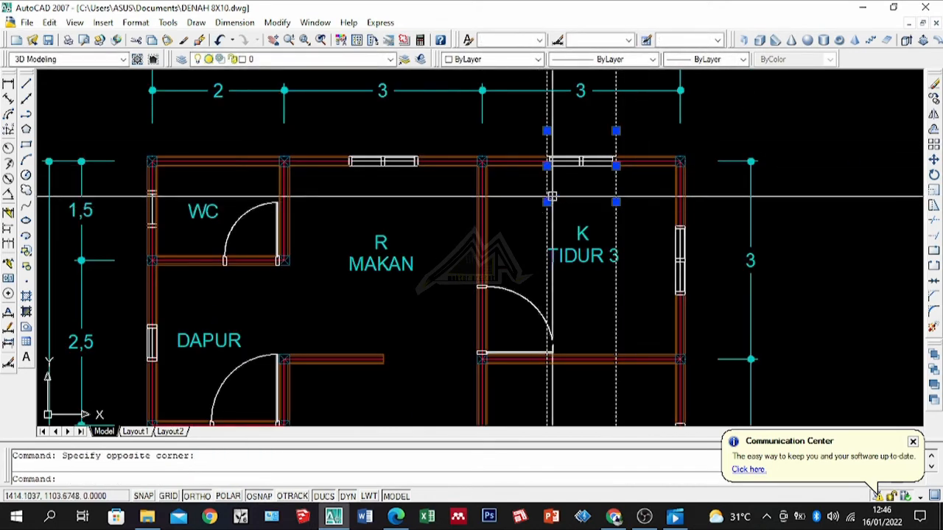
scroll(617, 150, down, 3)
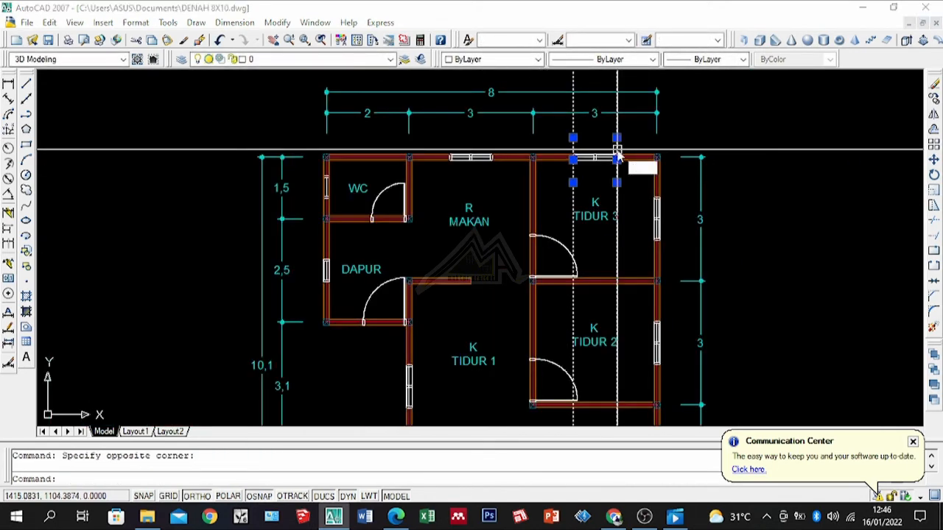
text(e)
key(space)
Draw a vertical construction line through the outer left edge of the door frame in DAPUR's bottom wall.
scroll(465, 252, down, 1)
middle_drag(464, 252, 543, 184)
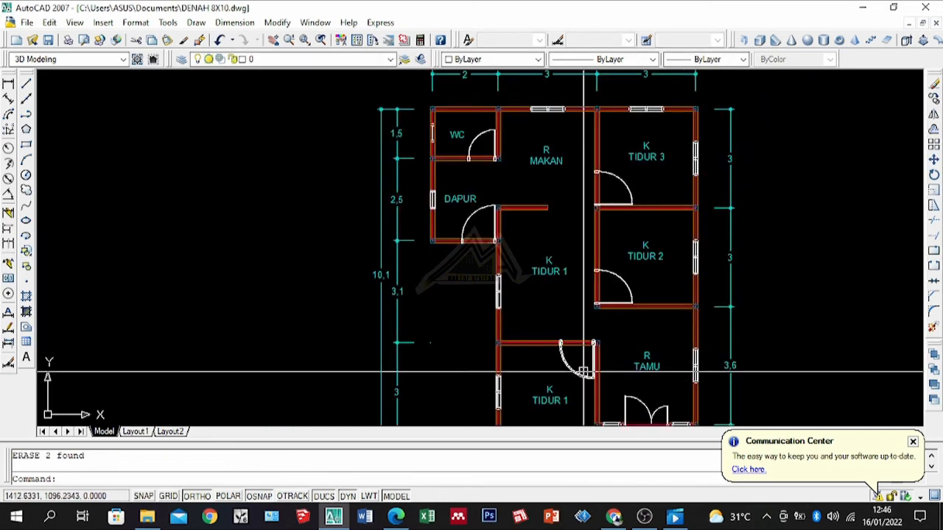
click(27, 99)
scroll(486, 237, up, 5)
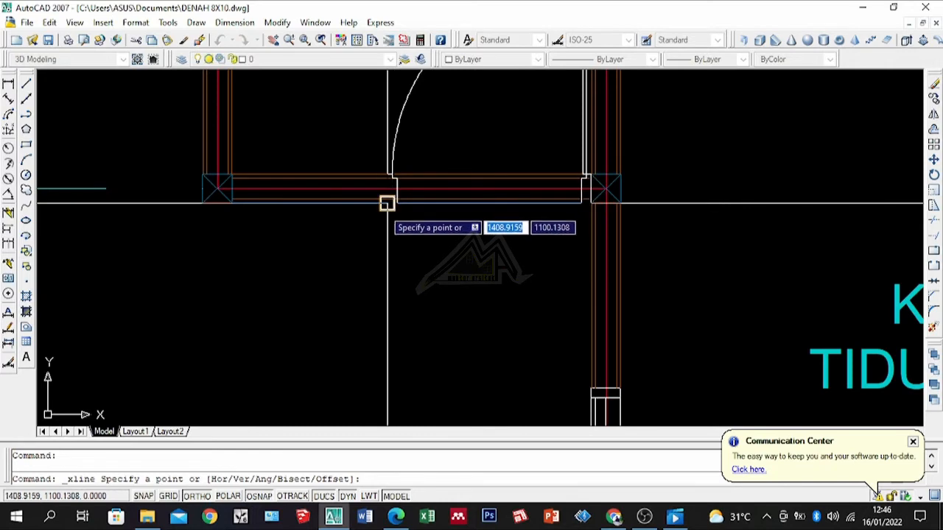
click(387, 203)
click(364, 288)
key(Return)
Trim the brown wall lines across the door opening in DAPUR's bottom wall, using the vertical construction line as a cutting edge.
text(tr)
key(Return)
click(387, 310)
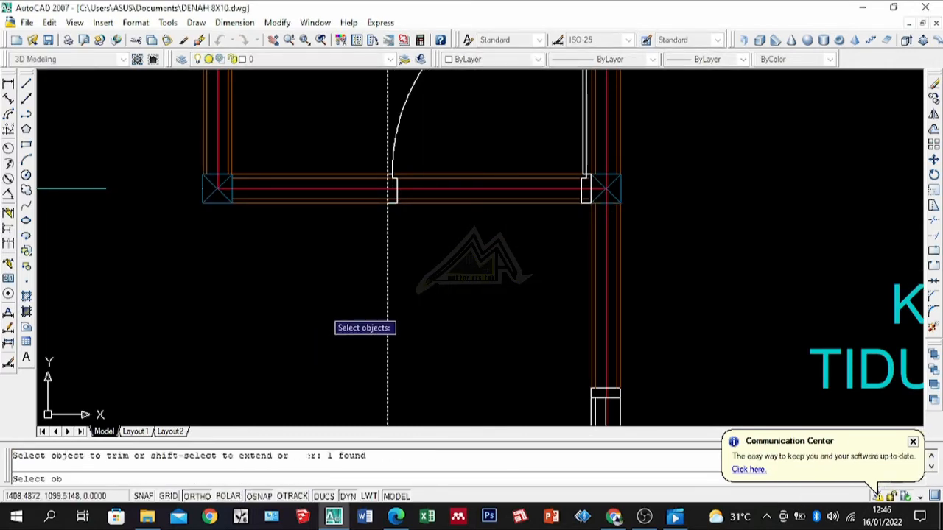
click(479, 180)
scroll(447, 269, down, 5)
key(Return)
Move the vertical construction line from DAPUR's door to the outer left edge of the WC door frame.
scroll(446, 216, up, 2)
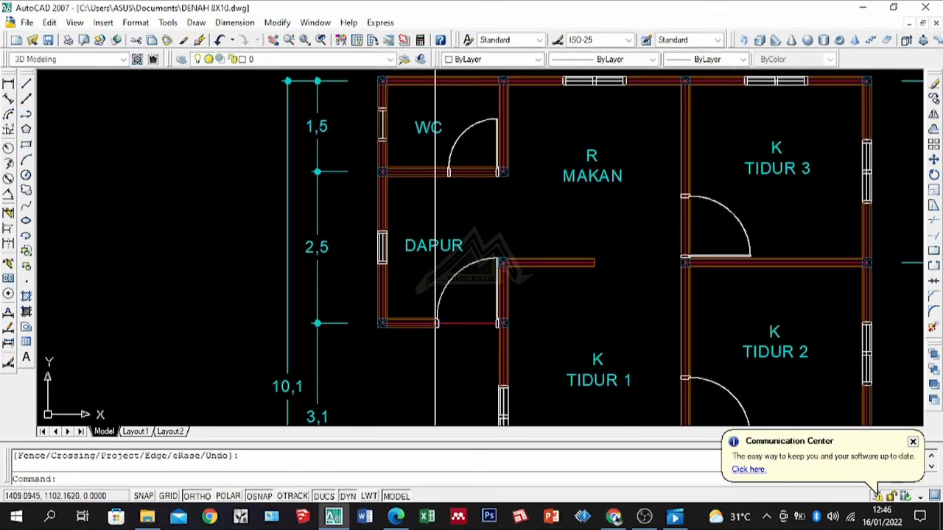
click(435, 327)
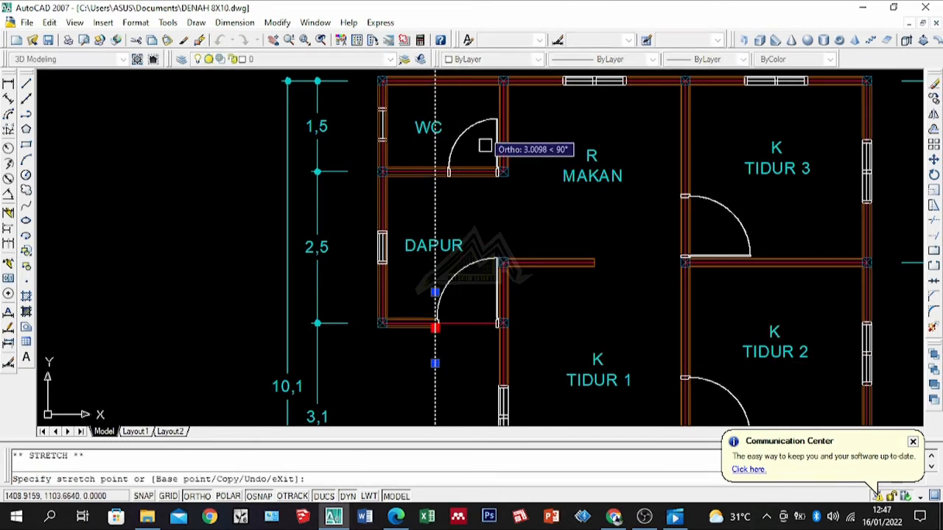
scroll(435, 327, up, 4)
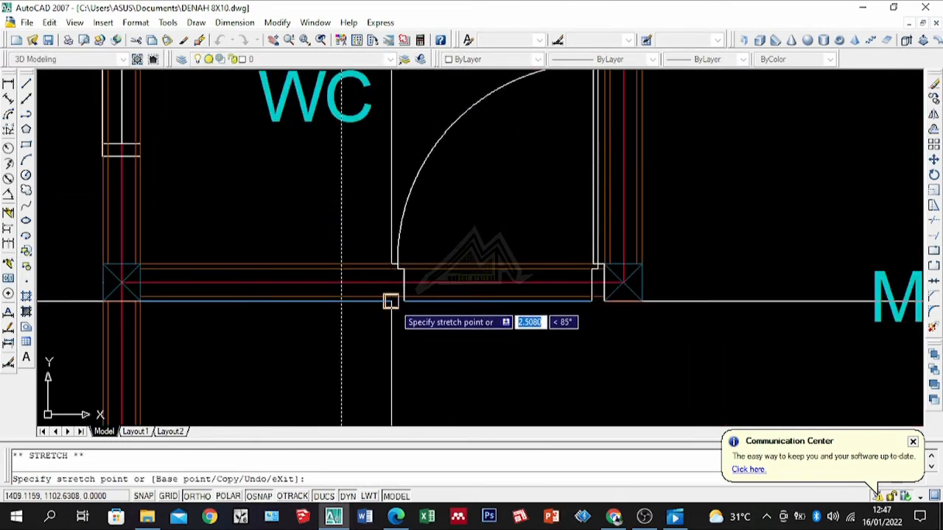
click(390, 302)
Trim the brown wall lines across the WC door opening, using the vertical construction line as a cutting edge.
scroll(413, 292, down, 4)
text(tr)
key(Return)
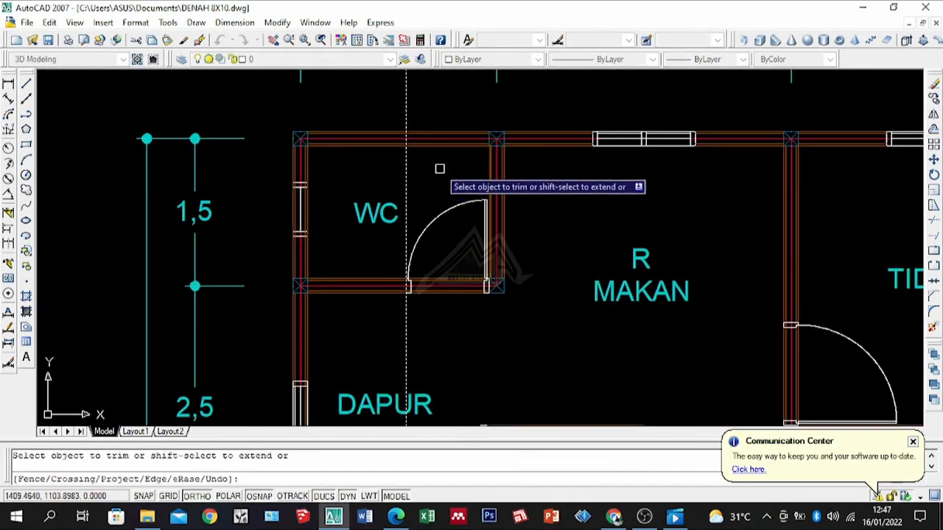
scroll(523, 251, down, 4)
key(Return)
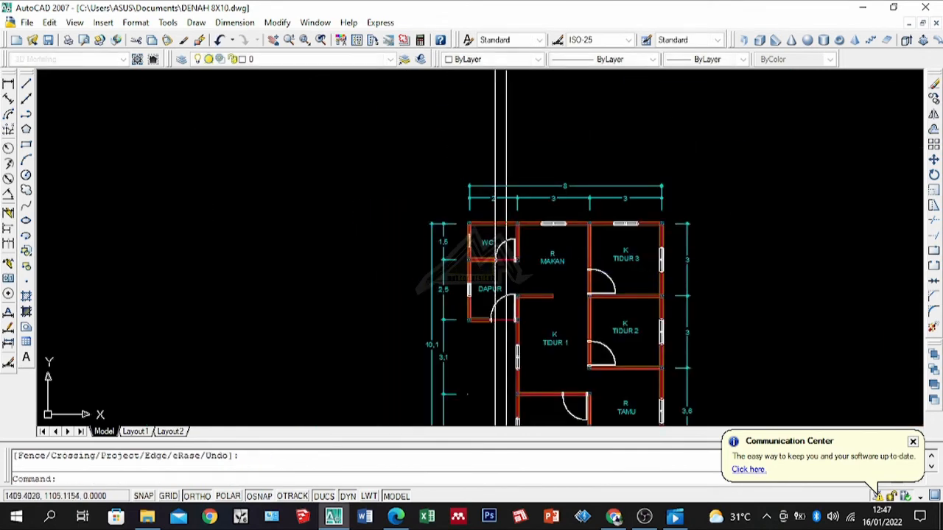
Erase the vertical construction line at the WC door.
scroll(507, 141, up, 1)
click(531, 122)
click(391, 124)
text(e)
key(Return)
scroll(391, 124, down, 4)
scroll(429, 191, up, 5)
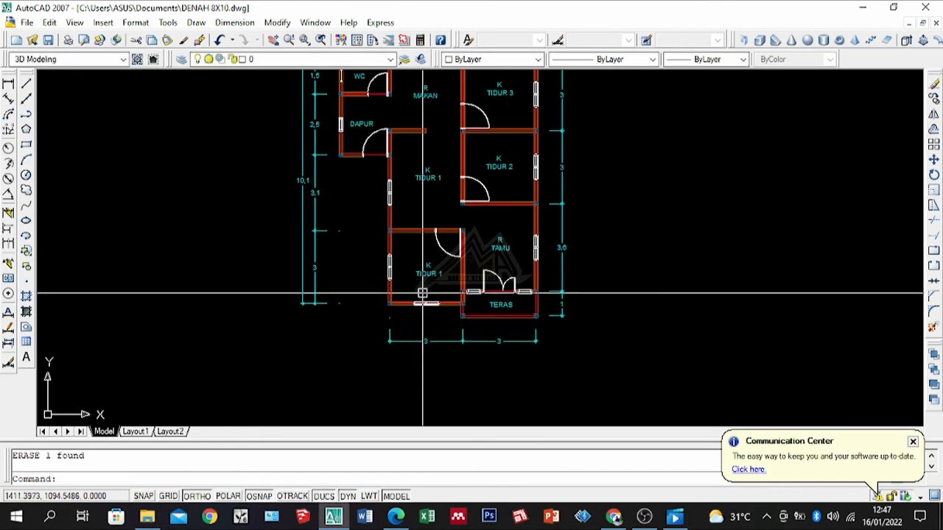
Draw horizontal construction lines through the upper and lower edges of the window in DAPUR's left wall.
scroll(422, 293, up, 4)
scroll(467, 280, down, 7)
scroll(452, 246, up, 10)
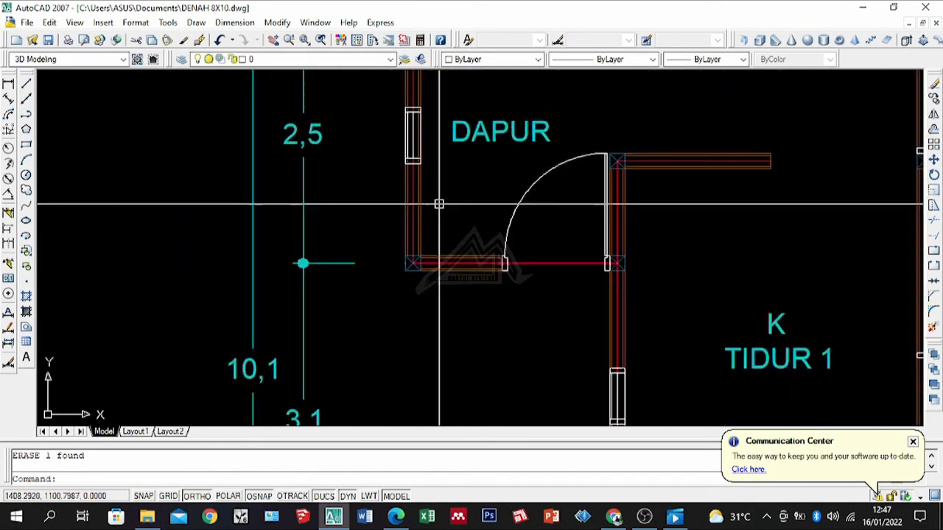
scroll(439, 204, up, 4)
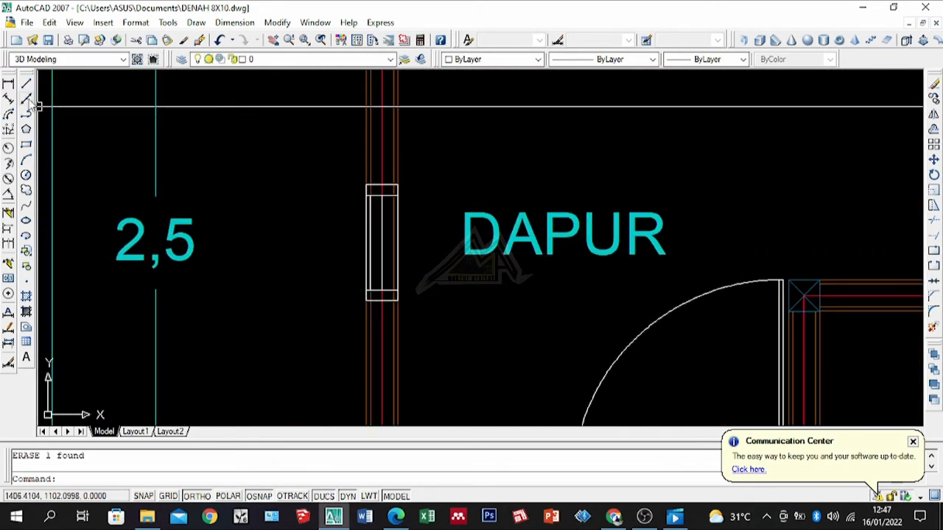
click(27, 100)
scroll(442, 212, up, 3)
click(380, 149)
scroll(390, 170, down, 4)
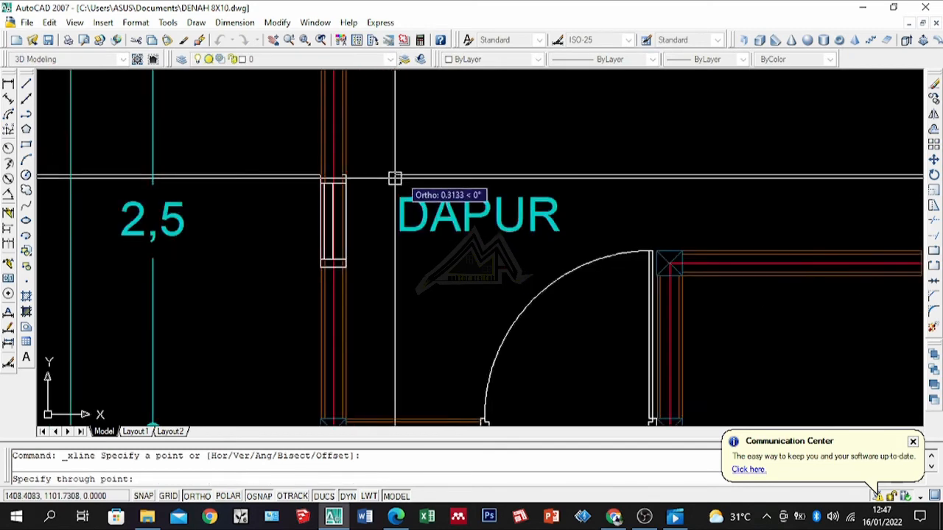
click(426, 214)
key(Return)
key(Return)
click(343, 267)
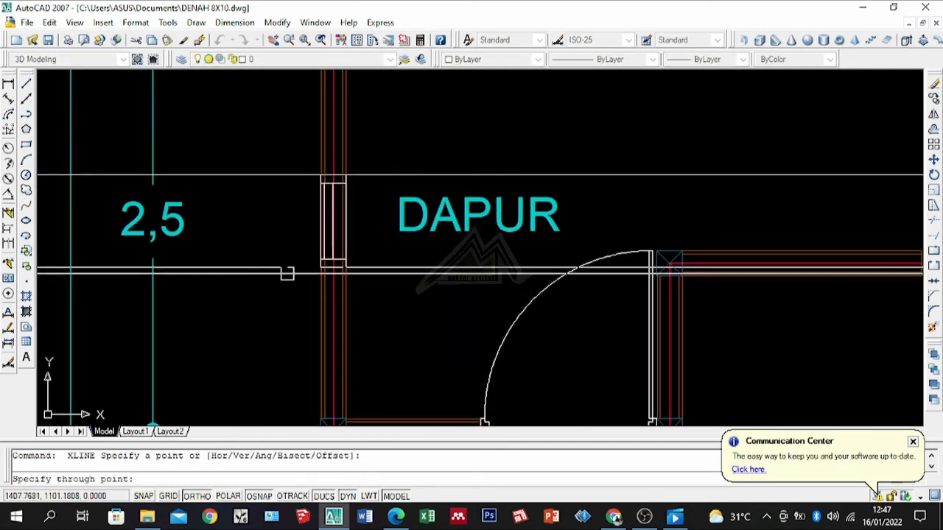
click(390, 305)
key(Return)
Draw horizontal construction lines through the upper and lower edges of the window in the WC's left wall.
scroll(390, 304, down, 4)
scroll(383, 236, up, 5)
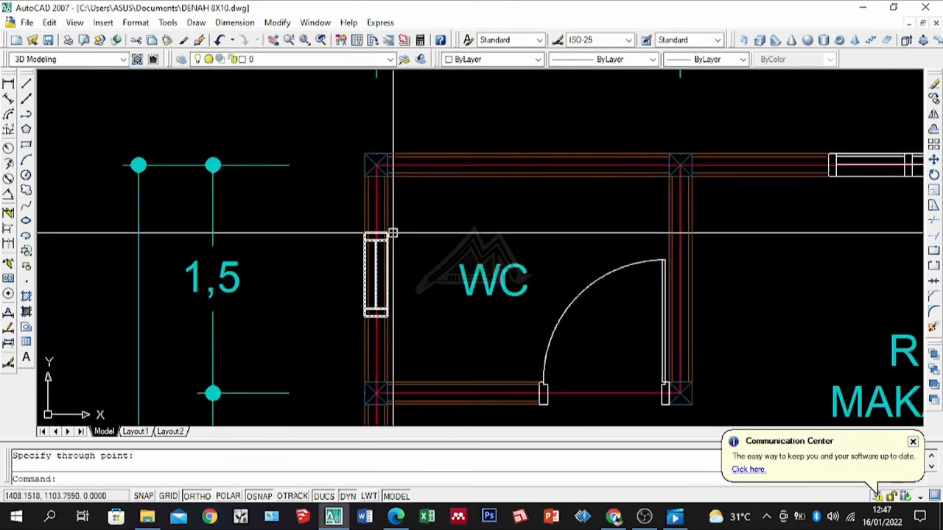
key(Return)
click(372, 233)
scroll(413, 310, down, 4)
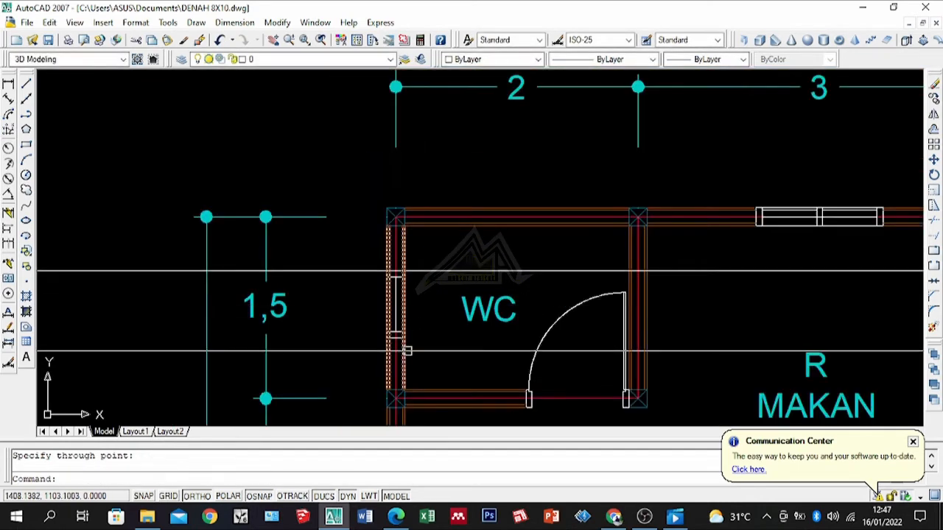
scroll(407, 349, up, 3)
key(Return)
click(382, 329)
click(335, 316)
scroll(325, 269, down, 3)
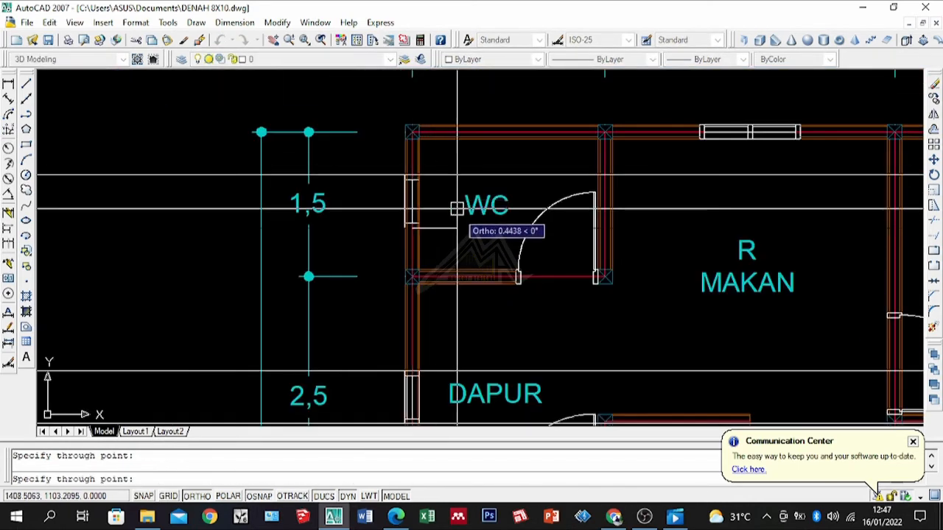
key(Return)
Trim the wall lines inside the WC and DAPUR left-wall windows, using the four horizontal construction lines as cutting edges.
scroll(384, 190, down, 2)
scroll(387, 245, up, 3)
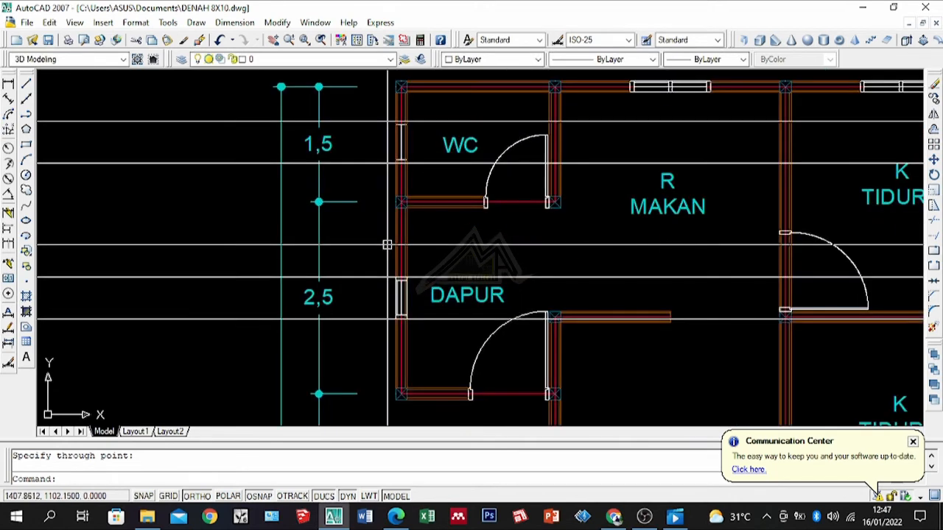
text(TR)
key(Return)
scroll(390, 238, down, 5)
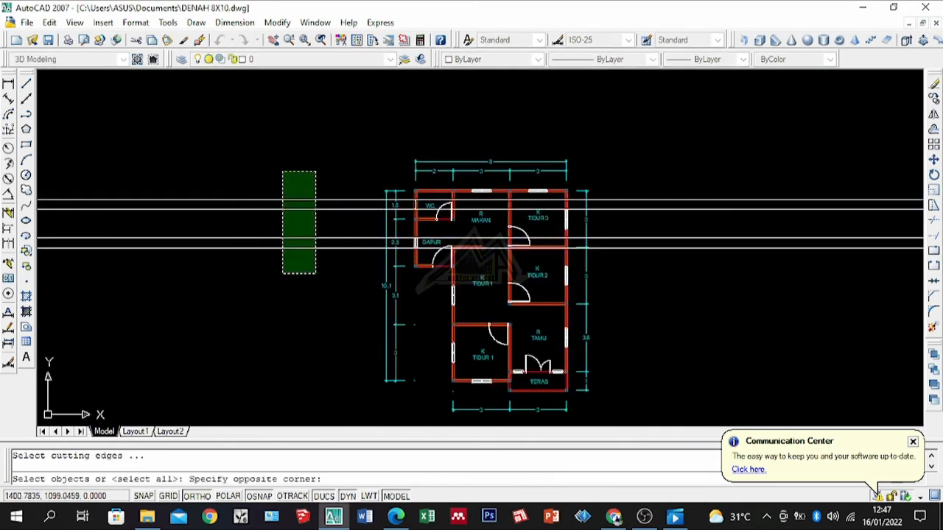
scroll(386, 200, up, 6)
key(Return)
scroll(508, 160, up, 3)
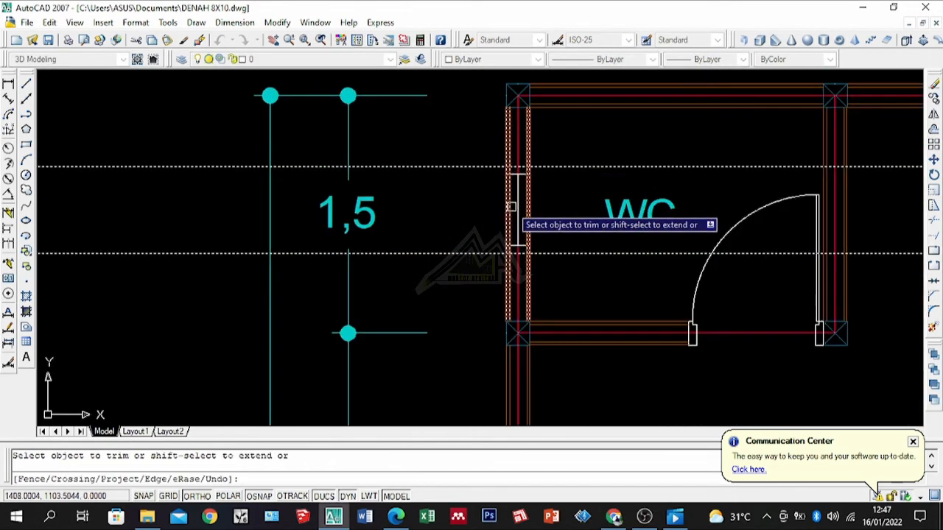
scroll(517, 324, down, 3)
scroll(516, 313, up, 3)
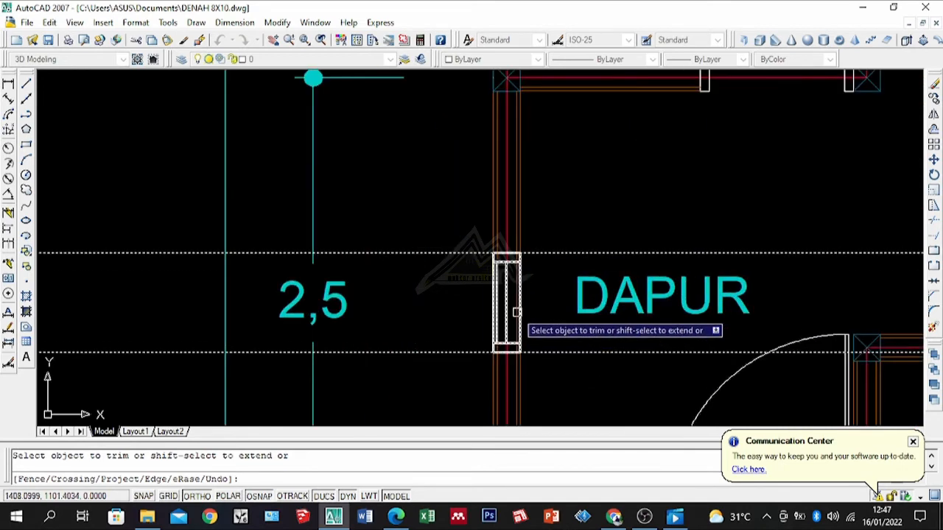
scroll(516, 308, down, 3)
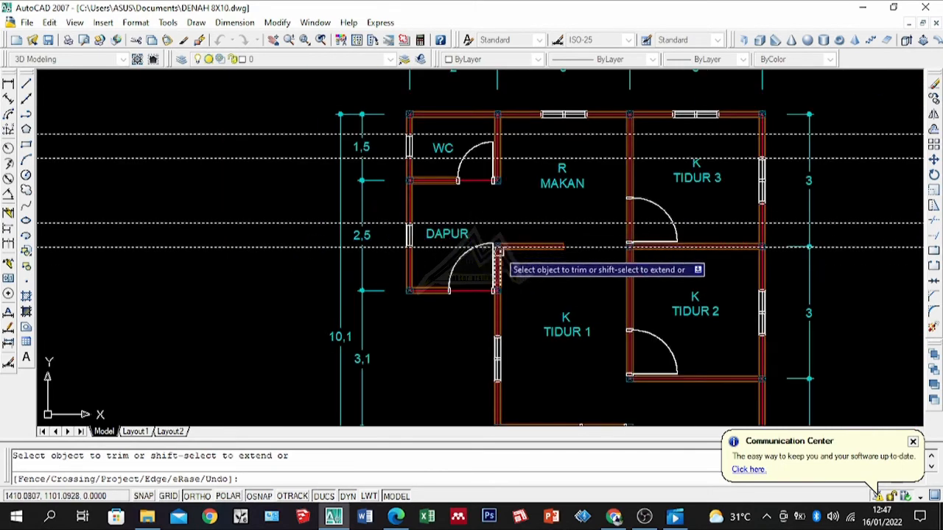
key(Return)
Erase the four horizontal construction lines at the WC and DAPUR windows.
click(282, 118)
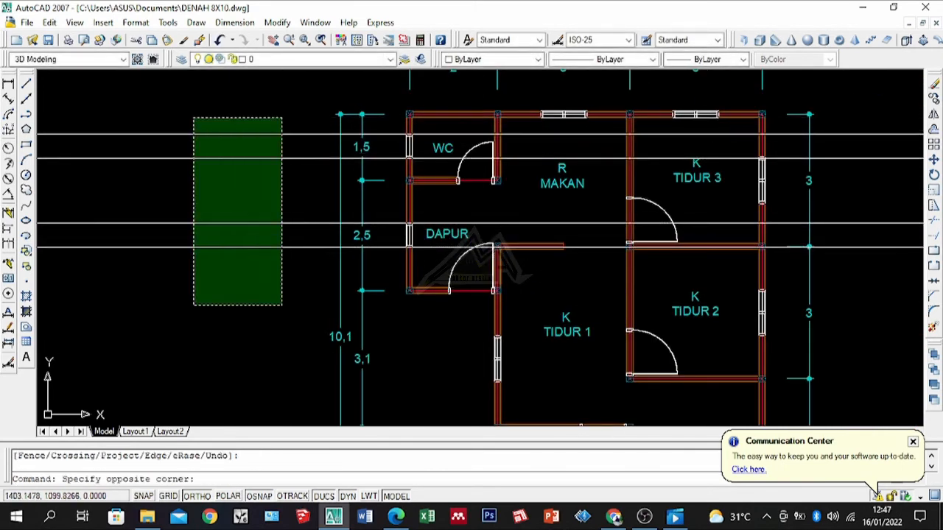
click(191, 292)
key(Delete)
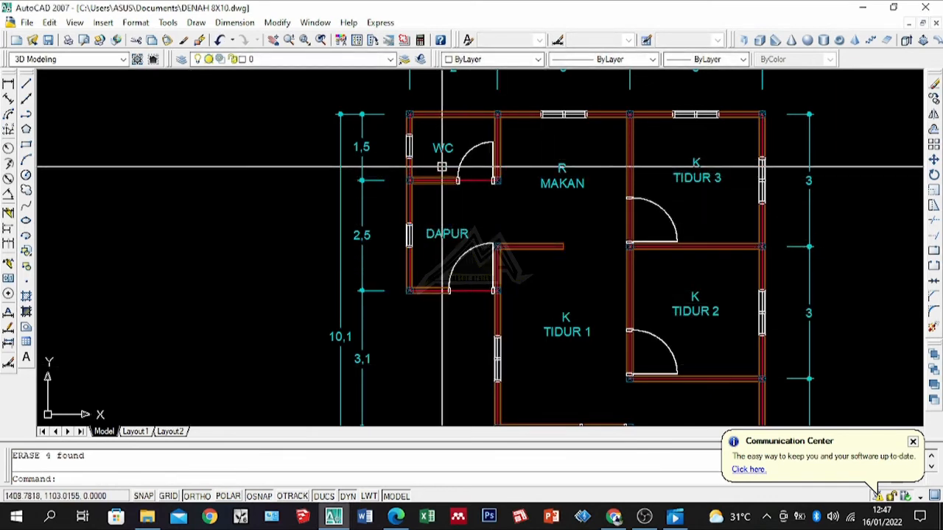
Draw a horizontal construction line through the outer upper edge of K TIDUR 3's door frame.
click(26, 103)
scroll(612, 198, up, 6)
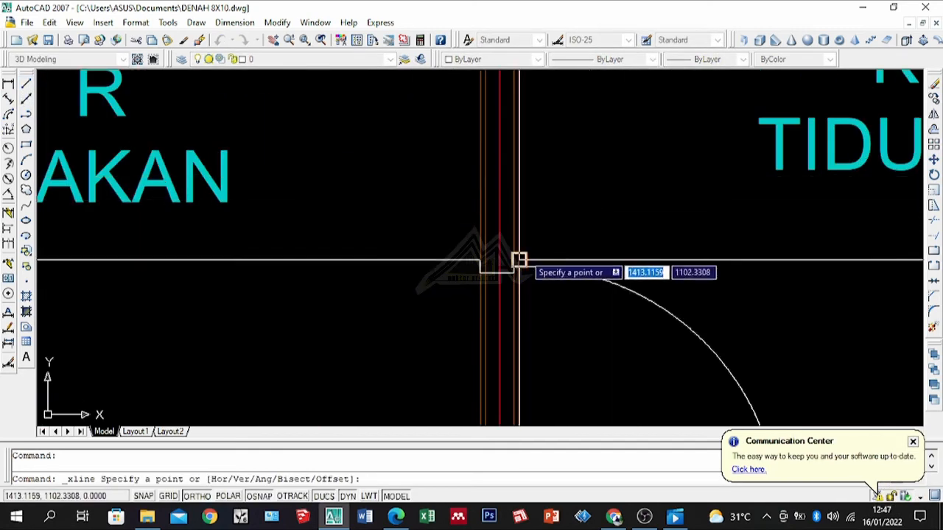
click(680, 261)
scroll(589, 236, down, 3)
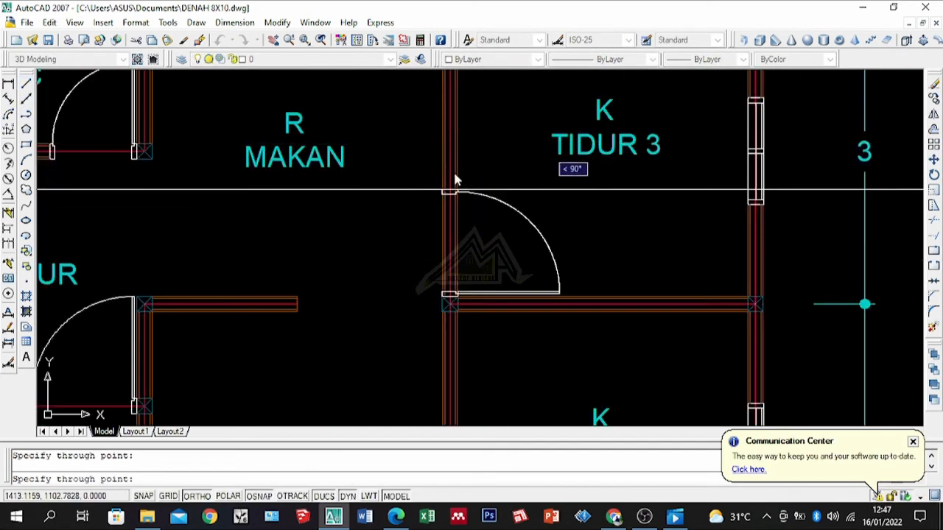
key(Return)
Trim the brown wall lines across K TIDUR 3's door opening, using the horizontal construction line as a cutting edge.
text(tr)
key(Return)
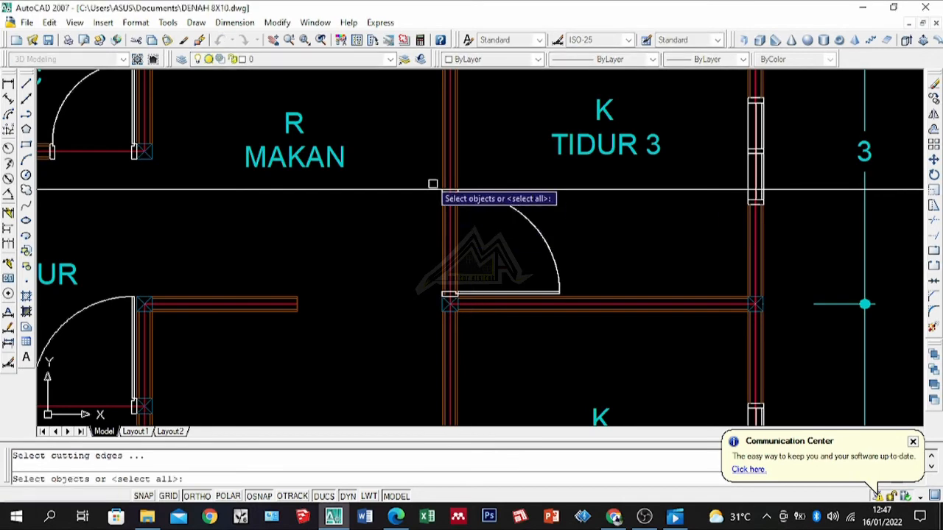
click(405, 204)
click(494, 227)
click(433, 250)
key(Return)
scroll(448, 126, down, 5)
key(Return)
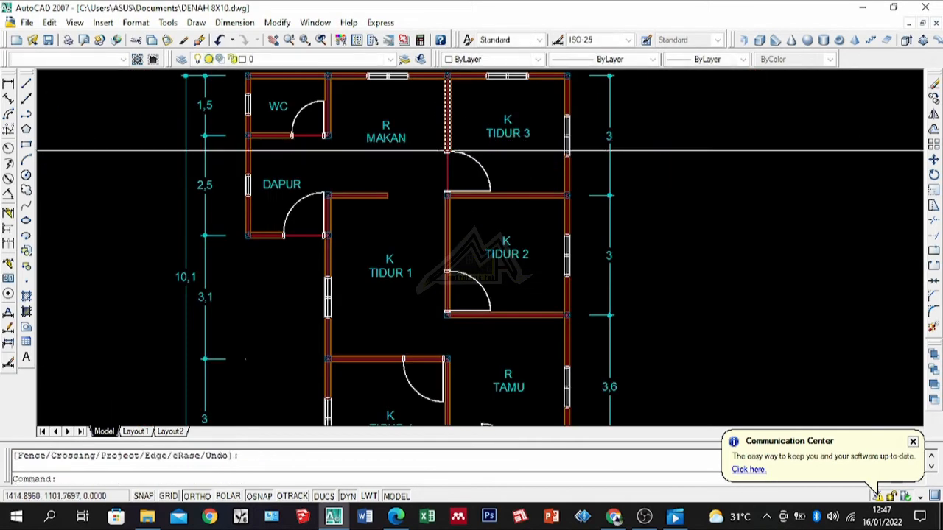
Move the horizontal construction line down to the outer upper edge of K TIDUR 2's door frame.
scroll(536, 174, up, 2)
click(537, 140)
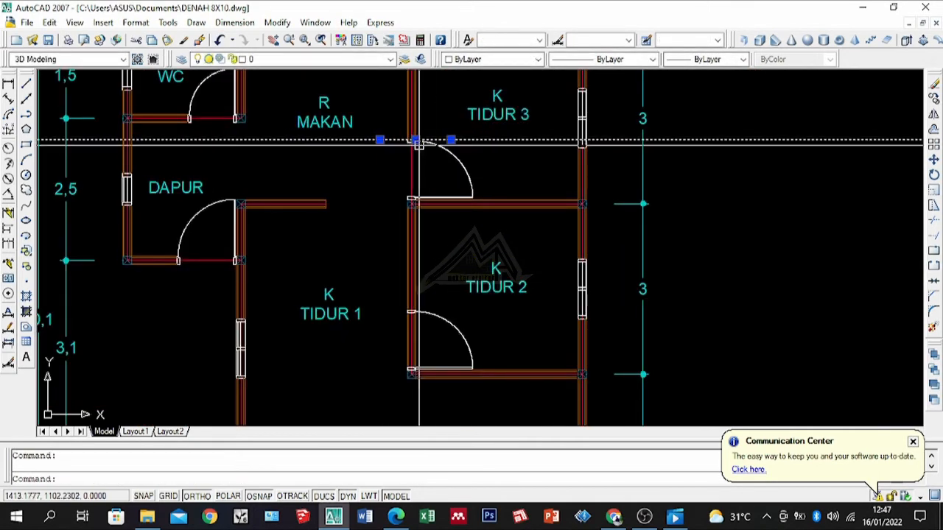
scroll(432, 330, up, 10)
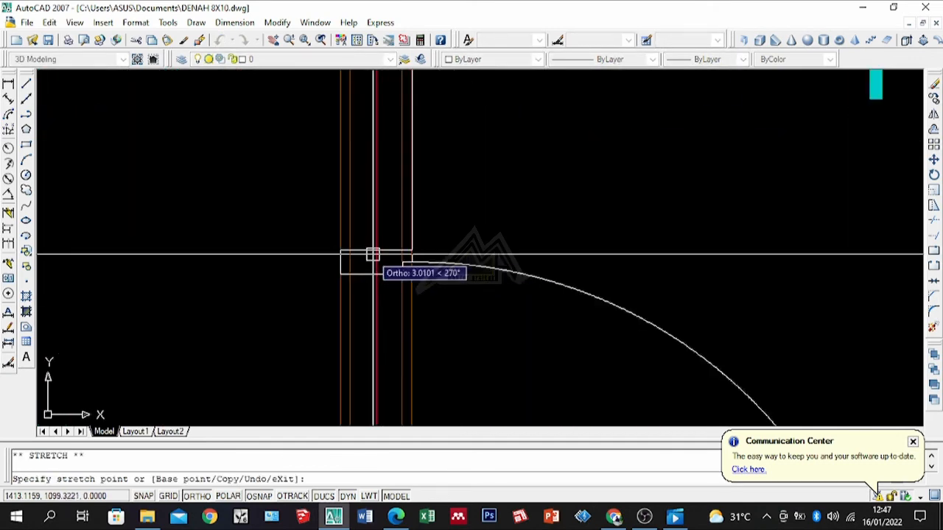
key(Escape)
scroll(394, 230, down, 6)
Trim the brown wall lines across K TIDUR 2's door opening and erase the horizontal construction line.
key(Return)
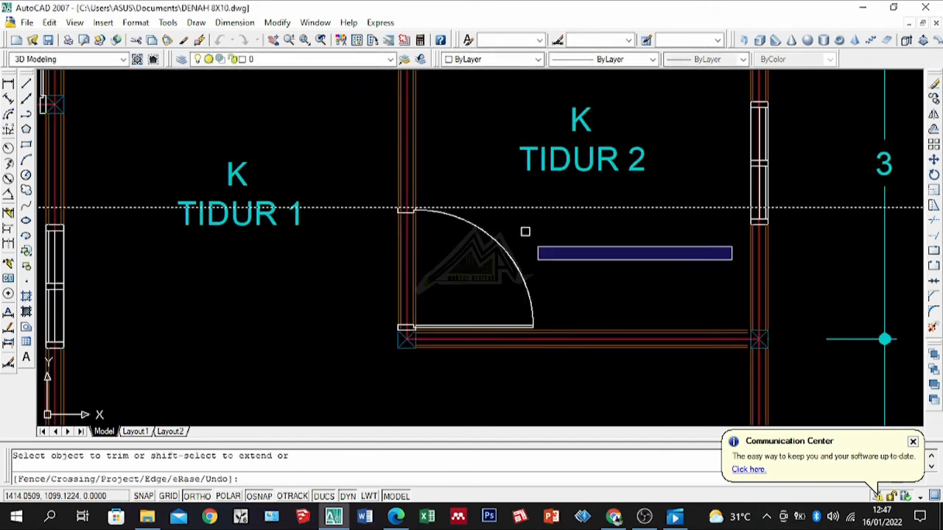
scroll(418, 260, down, 5)
scroll(516, 214, up, 6)
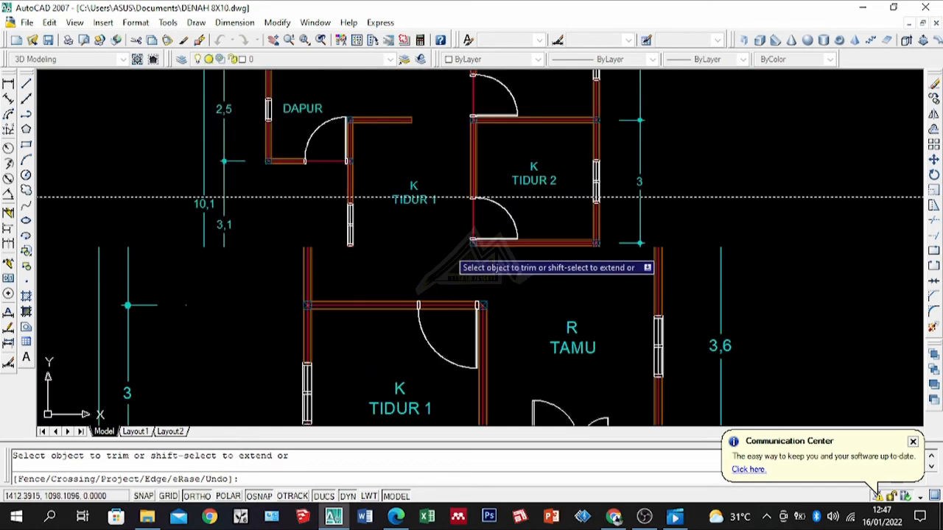
key(Return)
click(457, 176)
key(Delete)
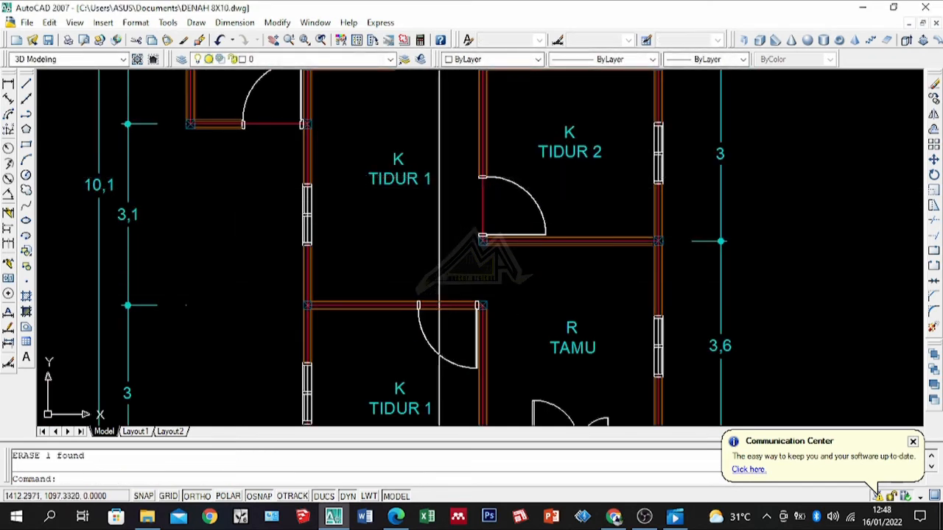
Draw a vertical construction line through the outer left edge of the door frame in the lower K TIDUR 1's top wall.
click(26, 97)
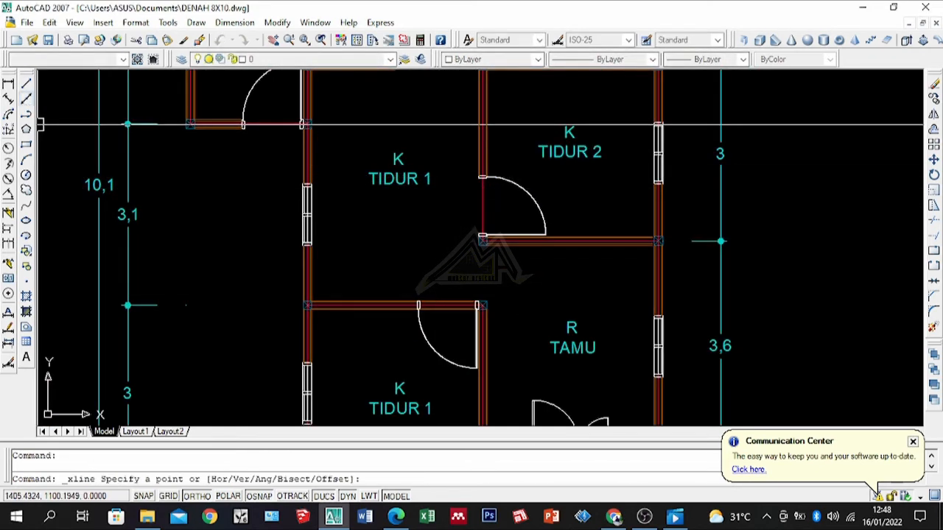
scroll(442, 302, up, 6)
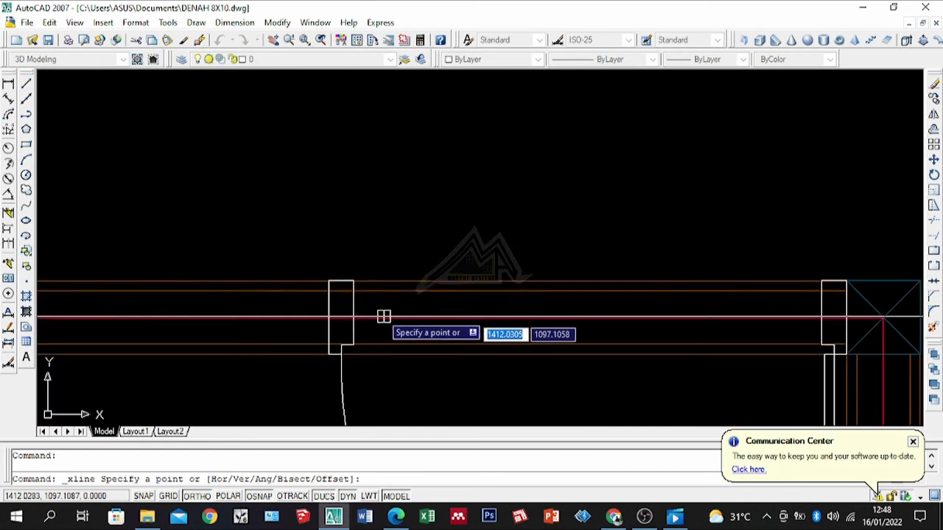
click(329, 281)
click(367, 195)
scroll(373, 196, down, 6)
click(414, 221)
key(Return)
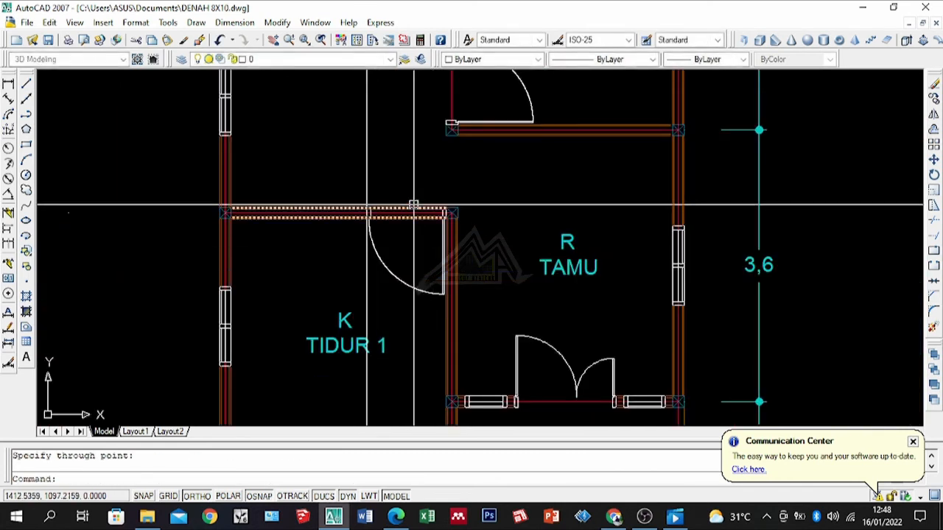
Trim the brown wall lines across the door opening in the lower K TIDUR 1's top wall.
key(Return)
click(403, 162)
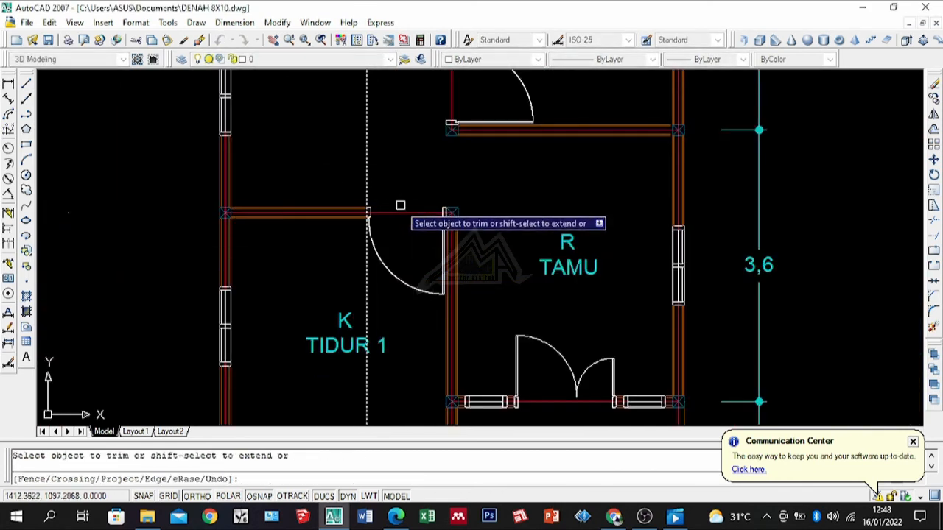
key(Return)
Erase the vertical construction line at the lower K TIDUR 1's door.
scroll(409, 197, down, 2)
scroll(410, 180, up, 3)
click(381, 163)
click(331, 187)
text(e)
key(Return)
scroll(452, 277, down, 4)
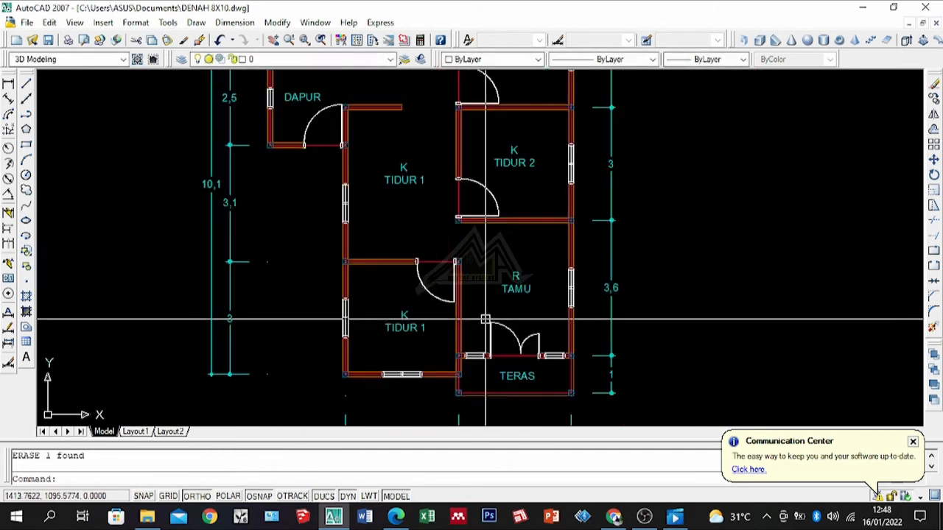
scroll(575, 359, up, 3)
scroll(554, 371, down, 2)
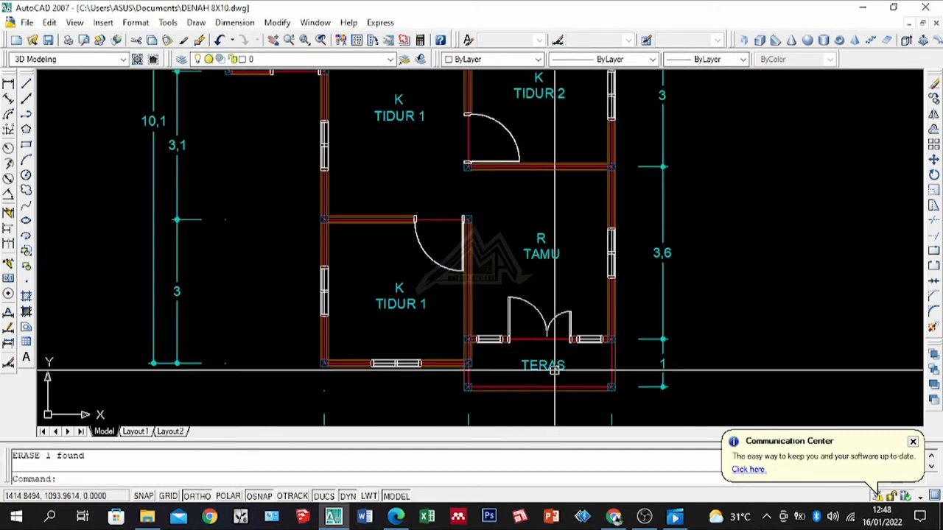
Draw a line across DAPUR's bottom-wall door opening, along the outer wall edge between the two door frames.
scroll(589, 332, down, 4)
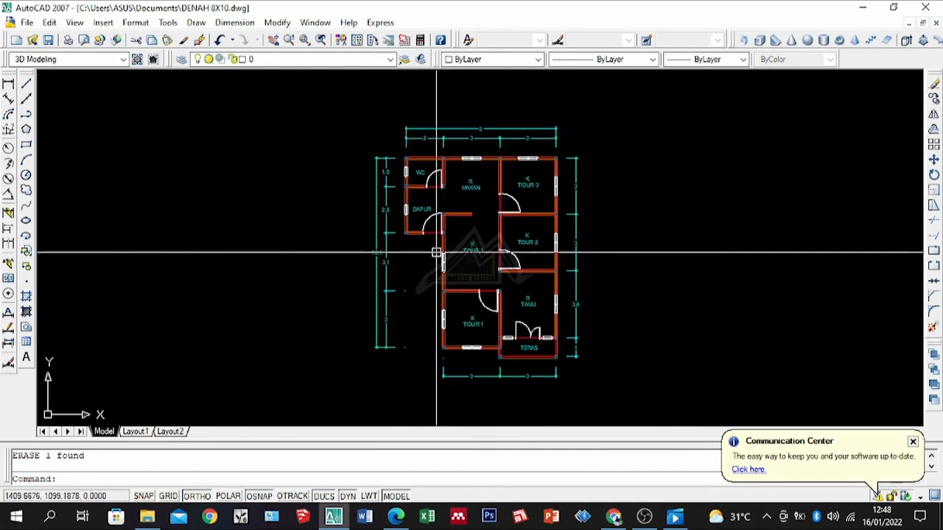
scroll(434, 251, up, 5)
scroll(409, 199, up, 3)
text(l)
key(Return)
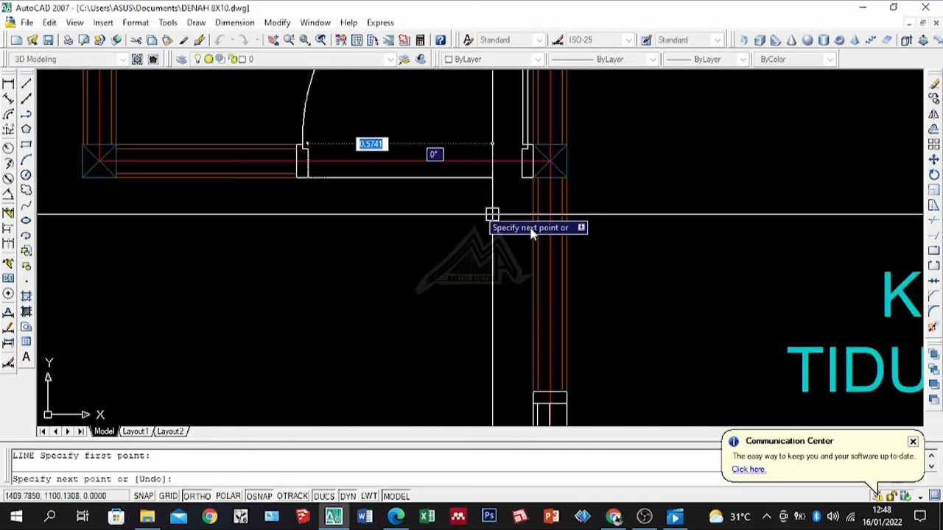
click(522, 177)
scroll(472, 246, down, 5)
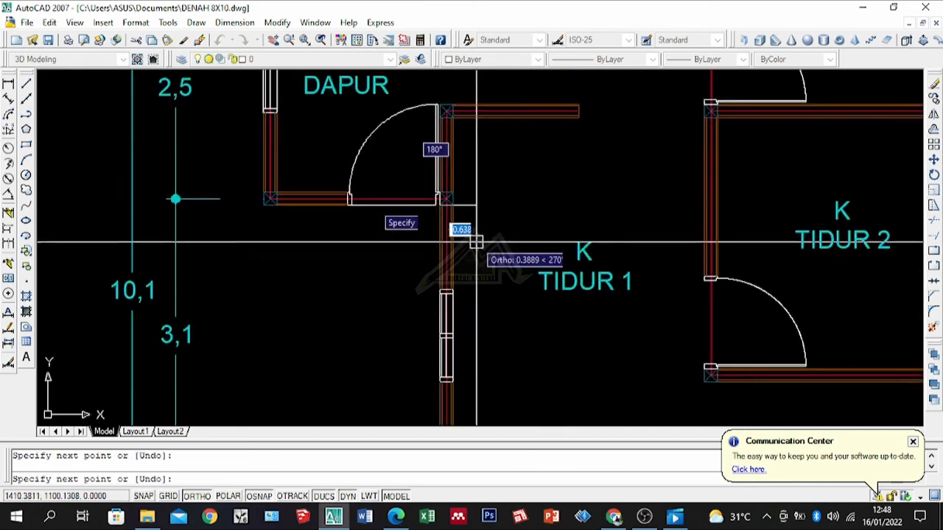
key(Return)
Draw a line across the WC door opening between its two door frames.
scroll(436, 131, up, 6)
key(Return)
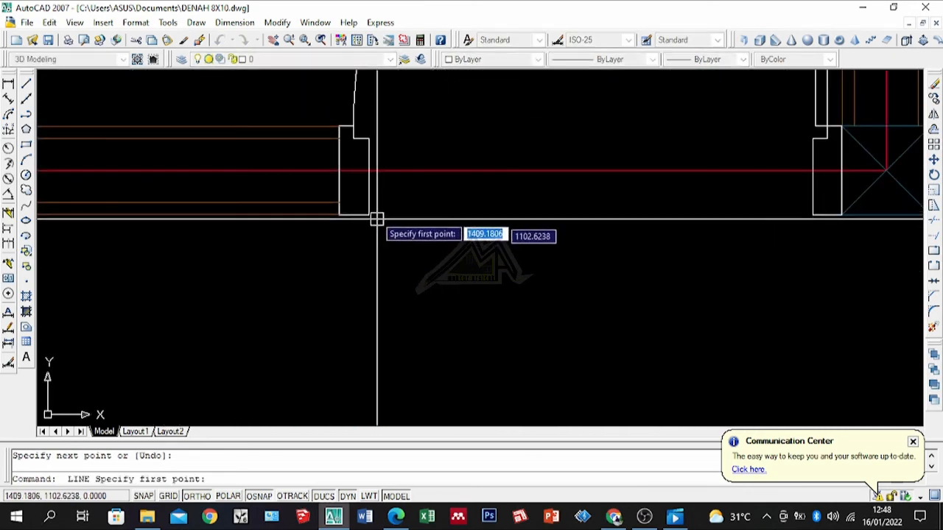
scroll(354, 135, up, 4)
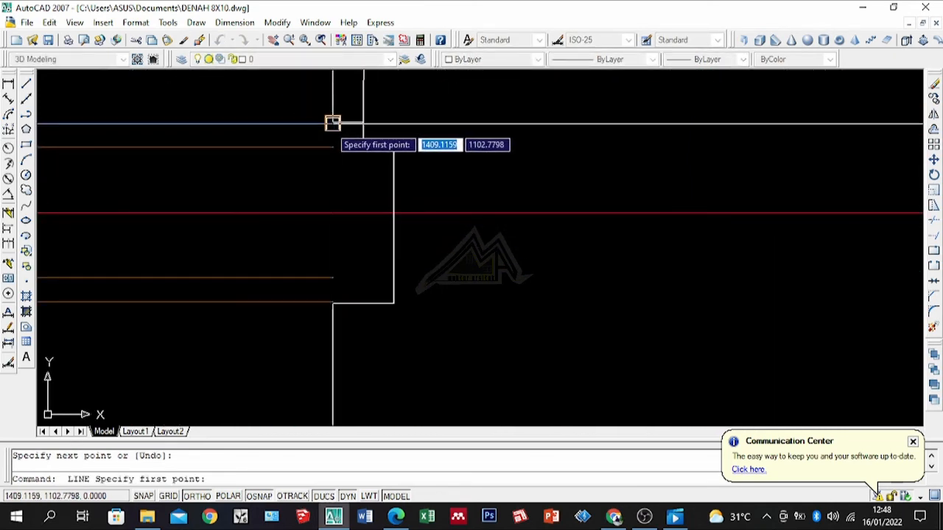
scroll(426, 116, down, 3)
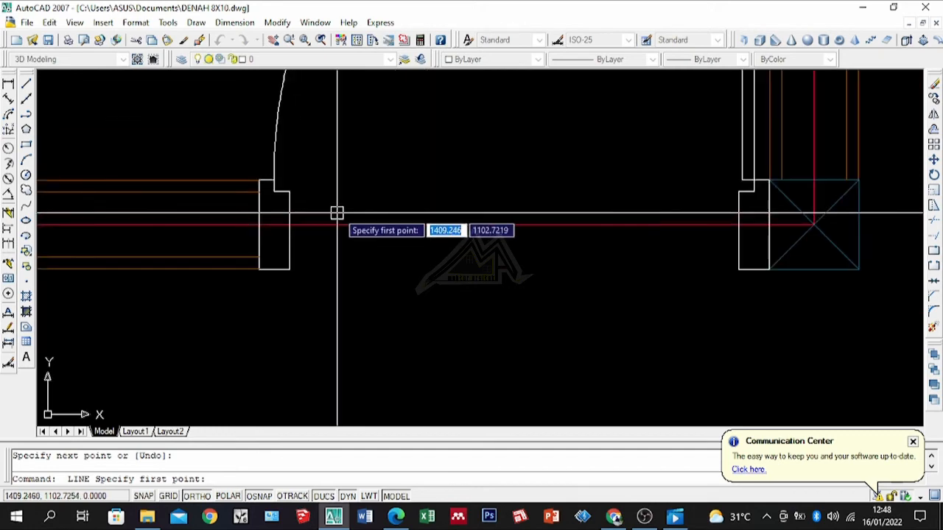
click(289, 192)
scroll(236, 223, down, 4)
scroll(435, 241, up, 4)
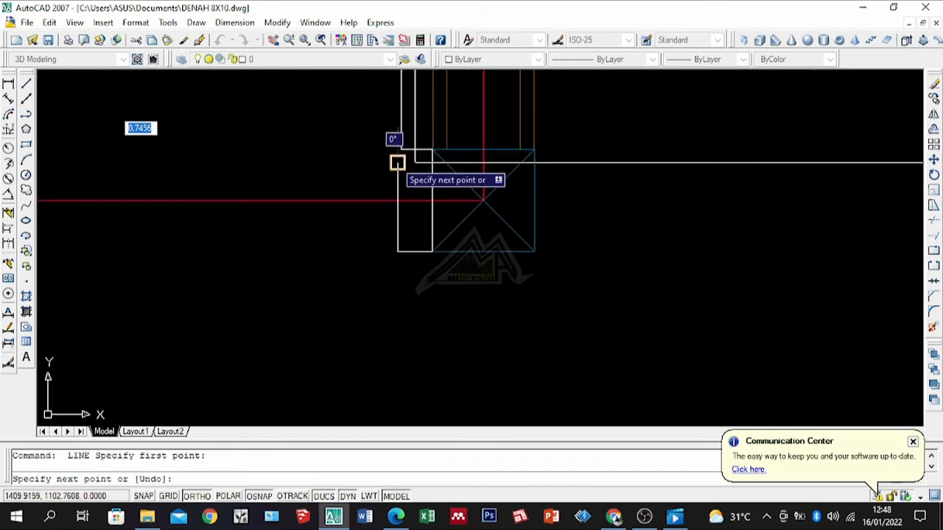
scroll(326, 173, down, 4)
key(Return)
Draw a vertical line across K TIDUR 3's door opening, joining the outer edges of the upper and lower frames.
scroll(448, 238, down, 2)
scroll(464, 182, up, 5)
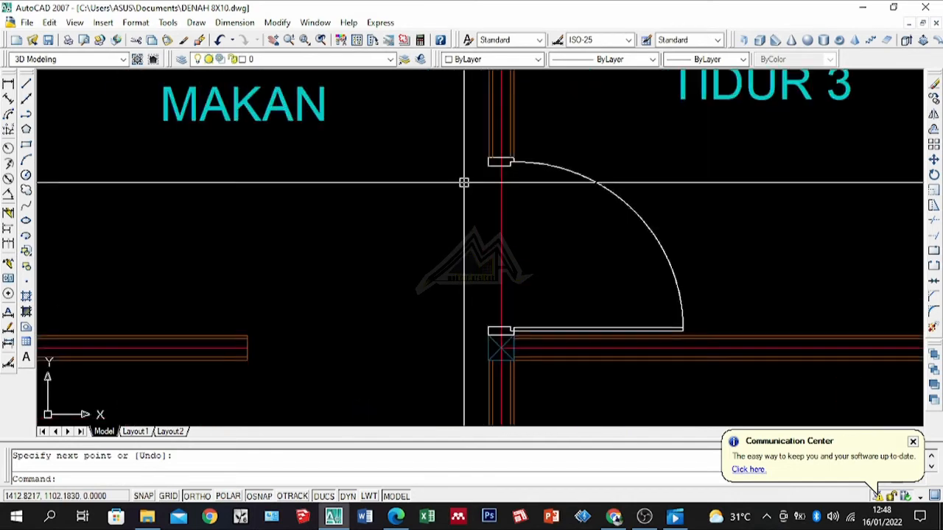
key(Return)
scroll(486, 332, up, 3)
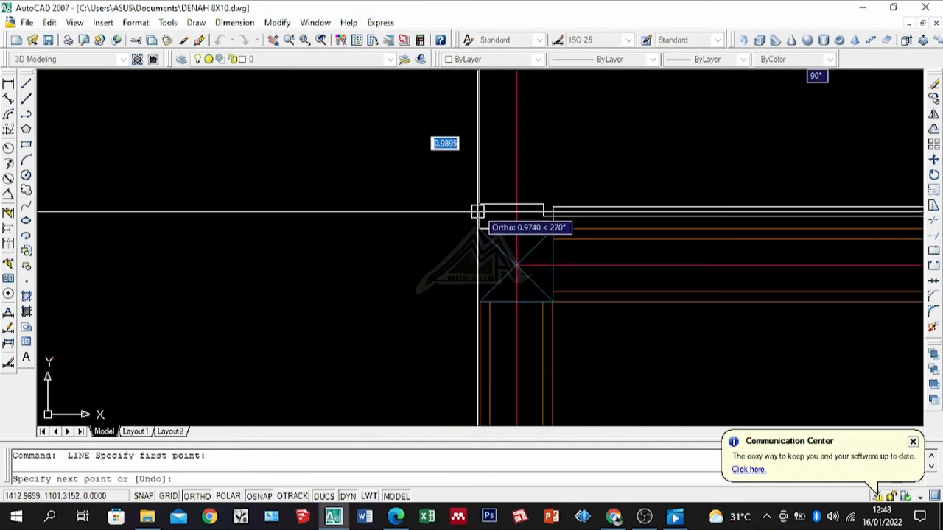
key(Return)
Draw a vertical line across K TIDUR 2's door opening, joining the outer corners of its two frames.
scroll(485, 205, down, 4)
scroll(479, 295, up, 4)
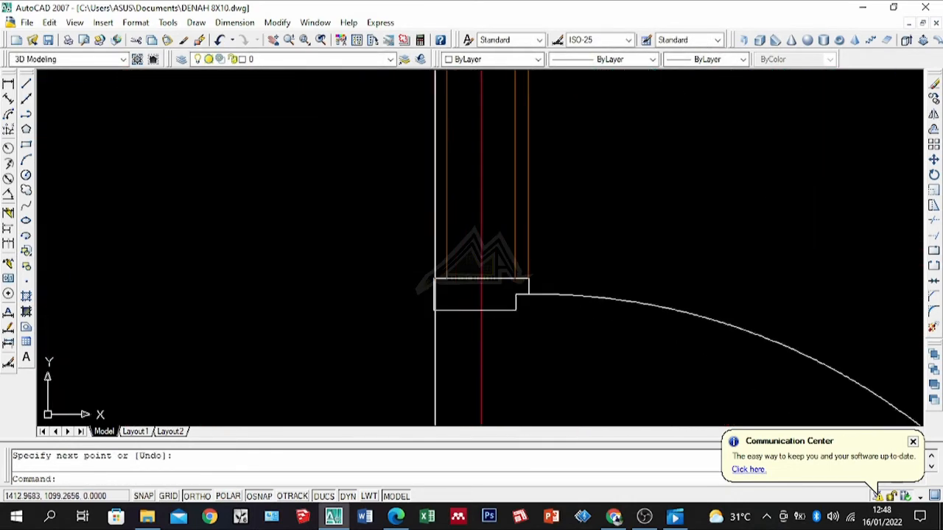
key(Return)
click(432, 311)
scroll(472, 192, down, 4)
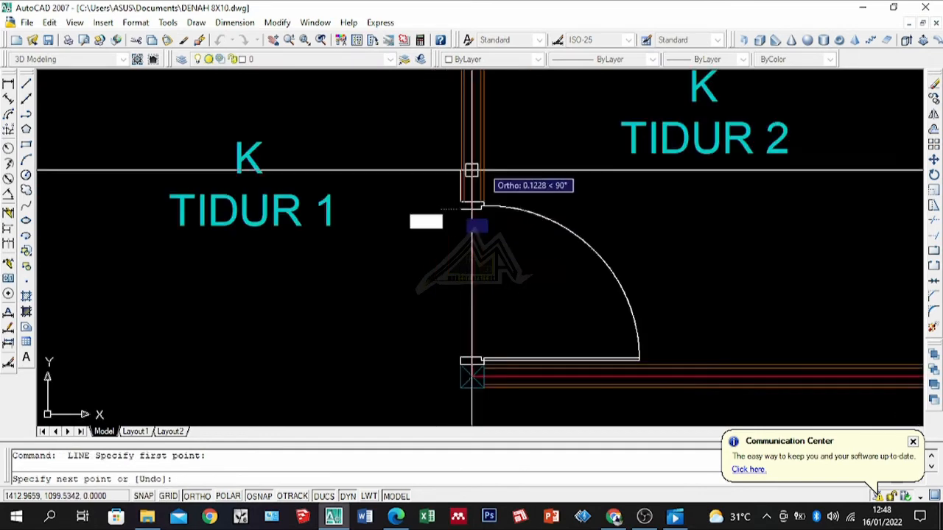
scroll(477, 374, up, 2)
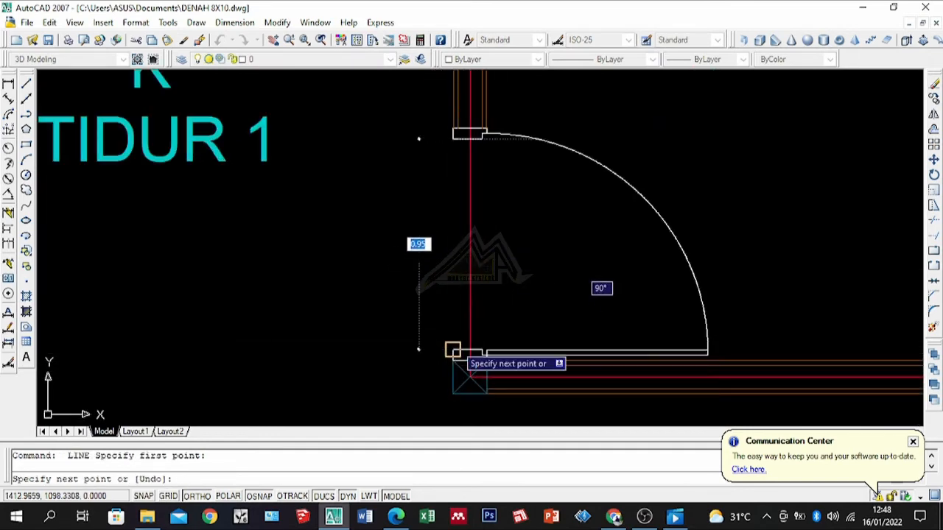
click(453, 351)
key(Return)
Draw a horizontal line across the front double-door opening between R TAMU and TERAS, along the TERAS side of the frames.
scroll(535, 134, down, 8)
scroll(512, 284, up, 8)
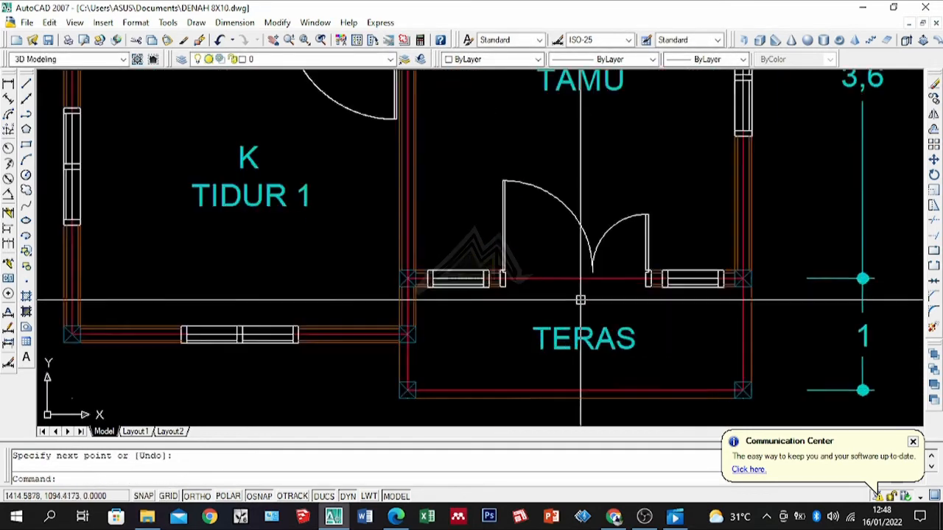
key(Return)
click(476, 278)
scroll(659, 313, up, 2)
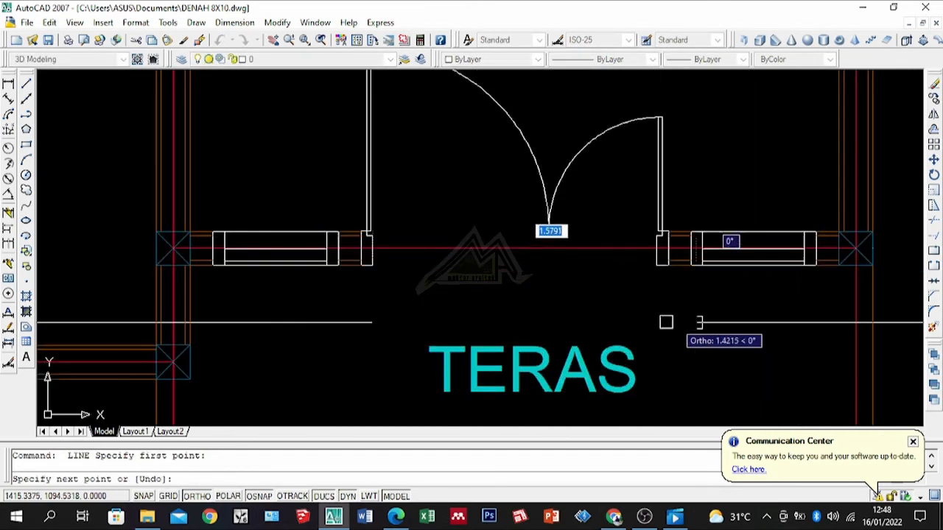
click(657, 265)
key(Return)
Draw a horizontal line across the door opening in the lower K TIDUR 1's top wall, along the frames' upper edge.
scroll(744, 277, down, 10)
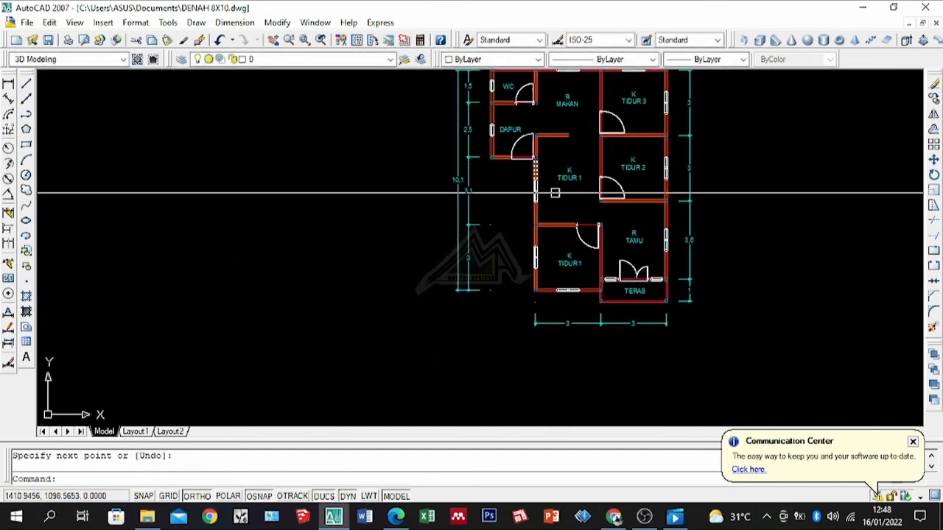
scroll(583, 230, up, 8)
key(Return)
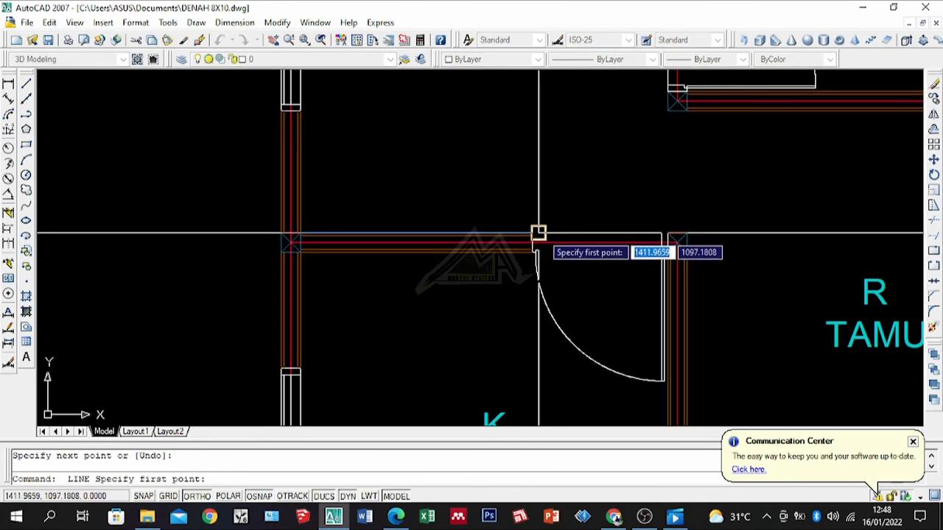
click(536, 240)
scroll(648, 243, up, 2)
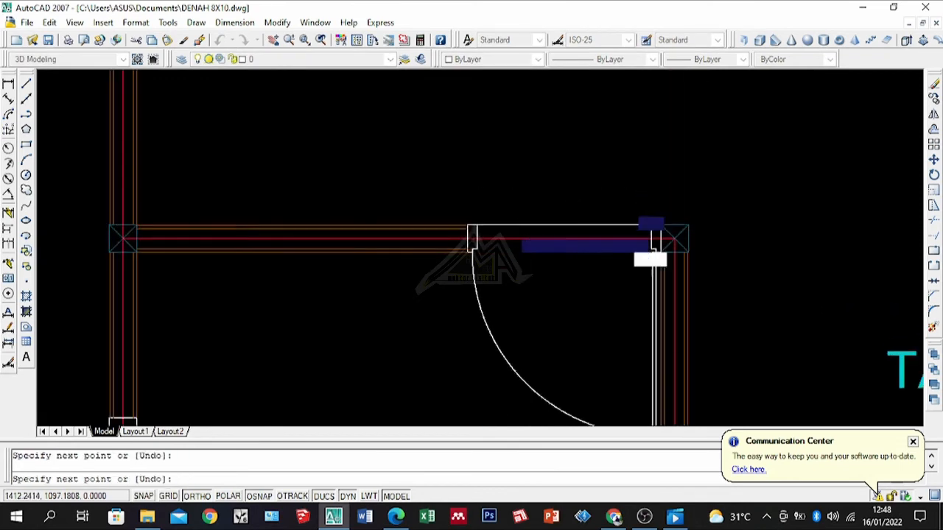
key(Return)
Examine the whole floor plan to check the door and window openings.
scroll(523, 223, down, 12)
scroll(550, 183, up, 3)
scroll(488, 199, up, 2)
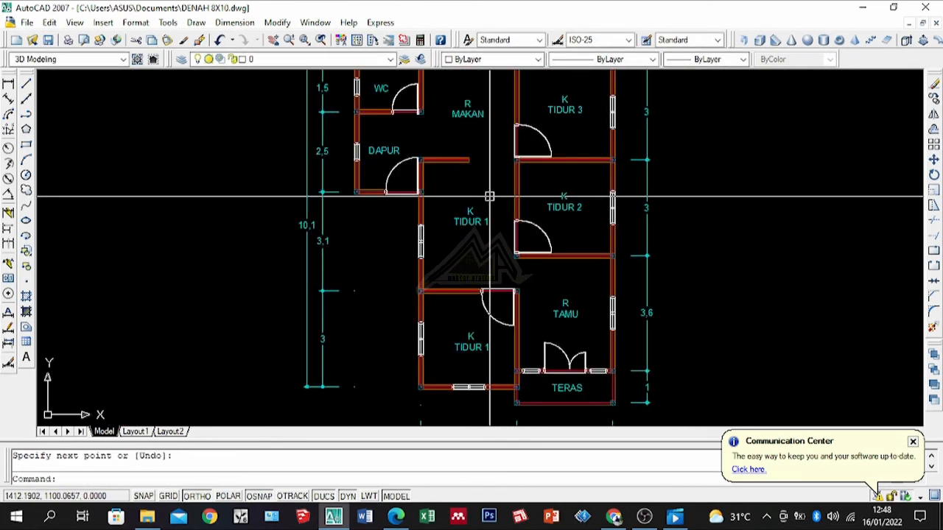
scroll(516, 221, down, 3)
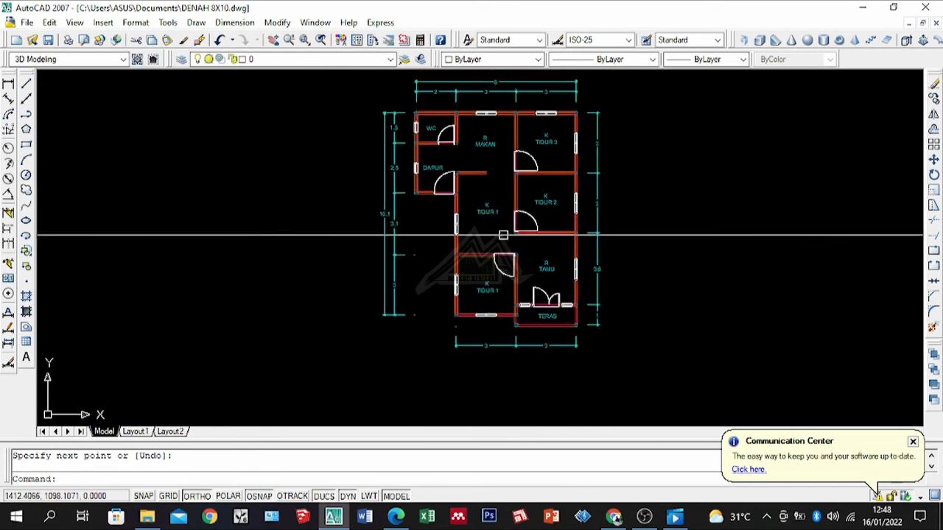
scroll(521, 133, up, 2)
scroll(521, 134, down, 2)
scroll(521, 133, up, 2)
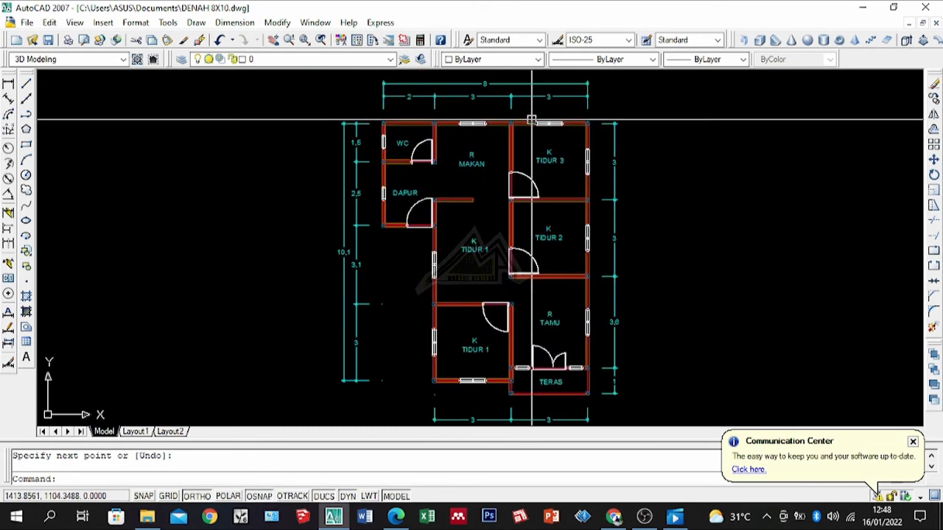
scroll(532, 121, down, 2)
scroll(615, 123, up, 1)
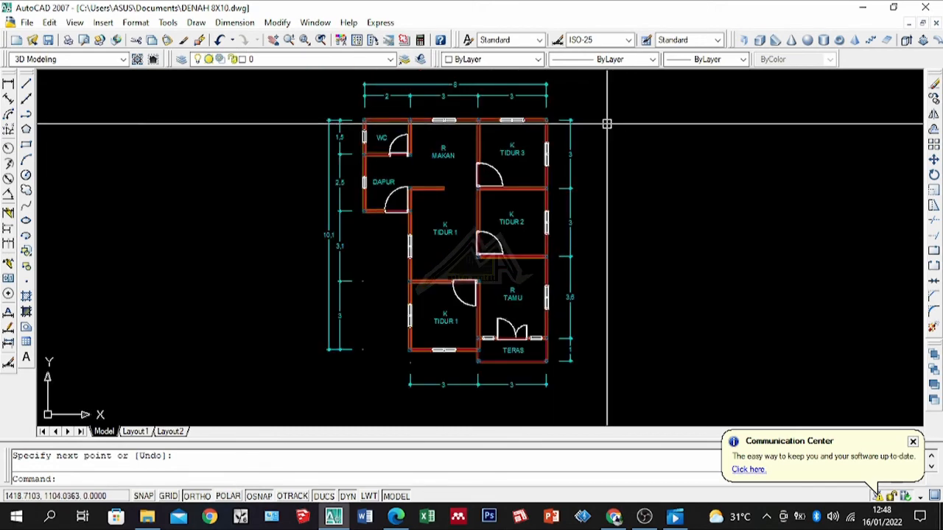
Draw a vertical construction line through the middle point of the bottom dimensions and a horizontal one crossing it below the plan.
scroll(607, 124, down, 2)
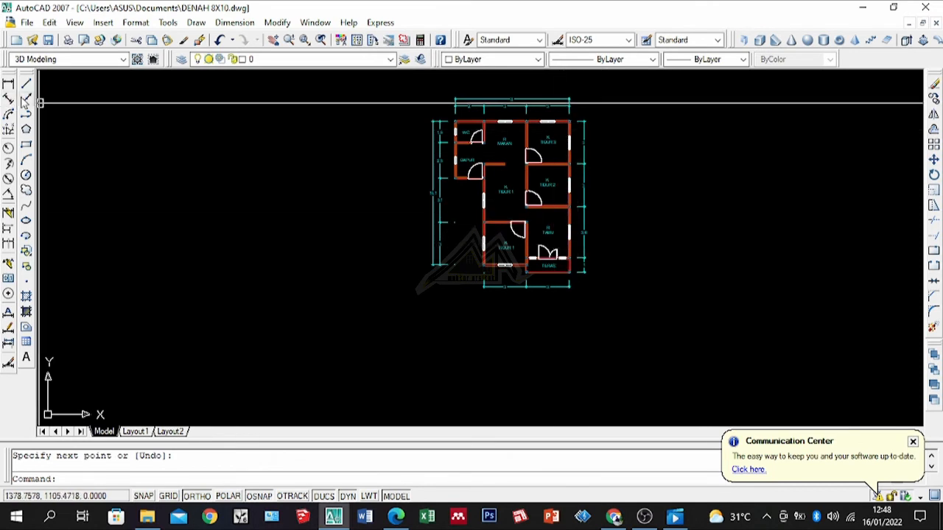
scroll(533, 290, up, 5)
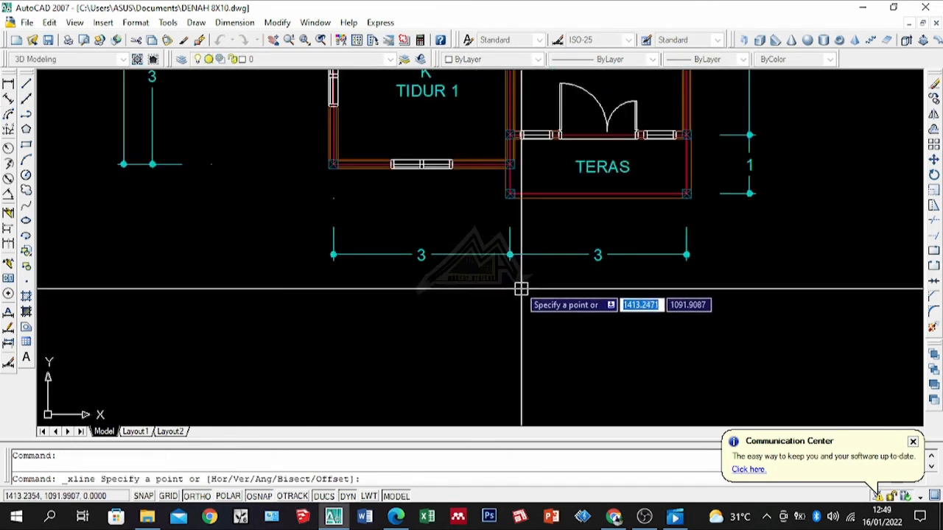
click(510, 258)
scroll(492, 288, down, 3)
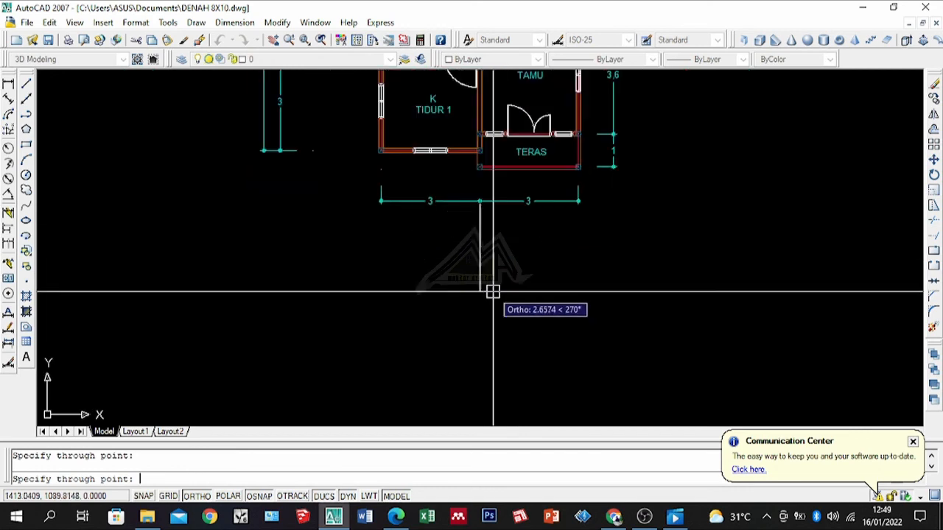
click(481, 249)
click(623, 233)
key(Return)
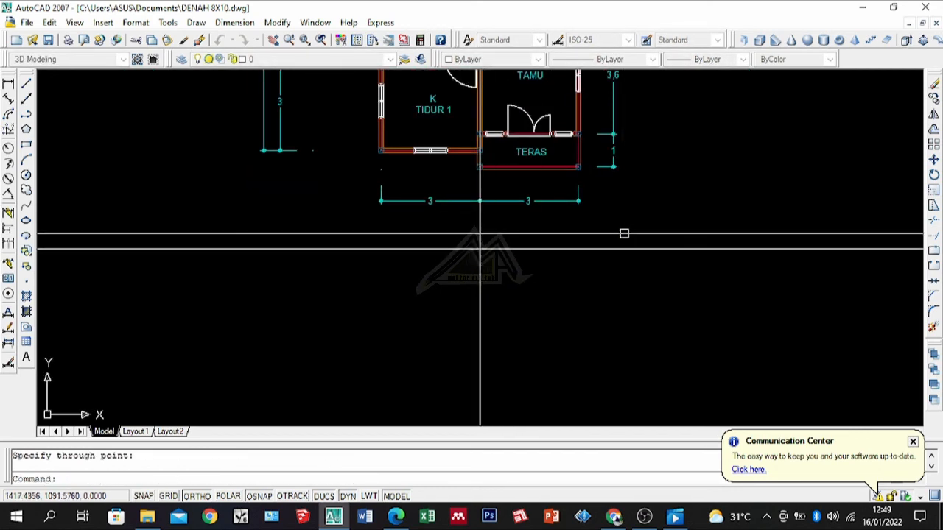
Copy the TERAS text to the intersection of the two construction lines below the floor plan.
scroll(513, 264, down, 2)
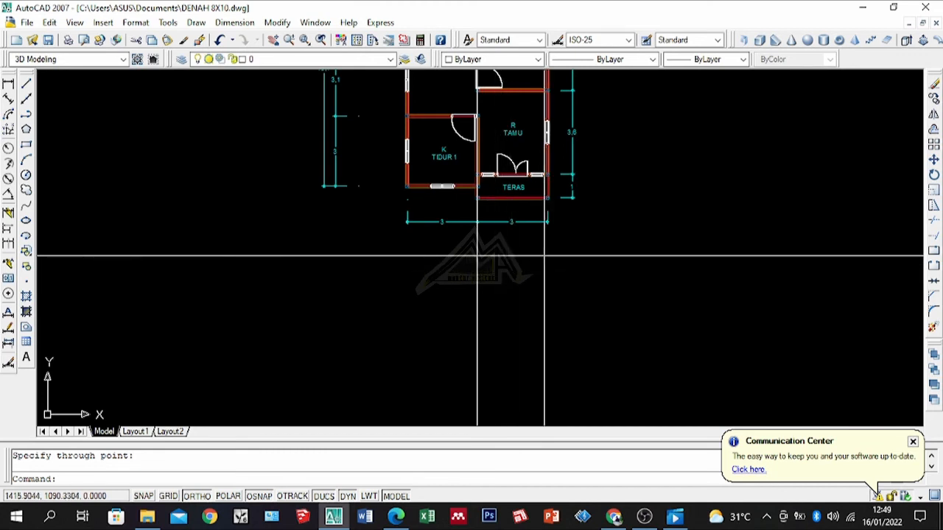
scroll(496, 196, up, 2)
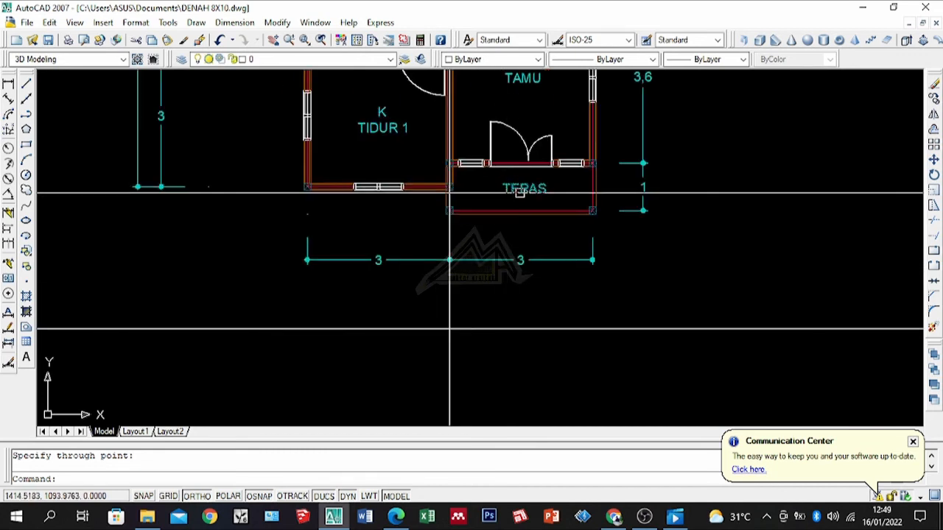
text(co)
key(Return)
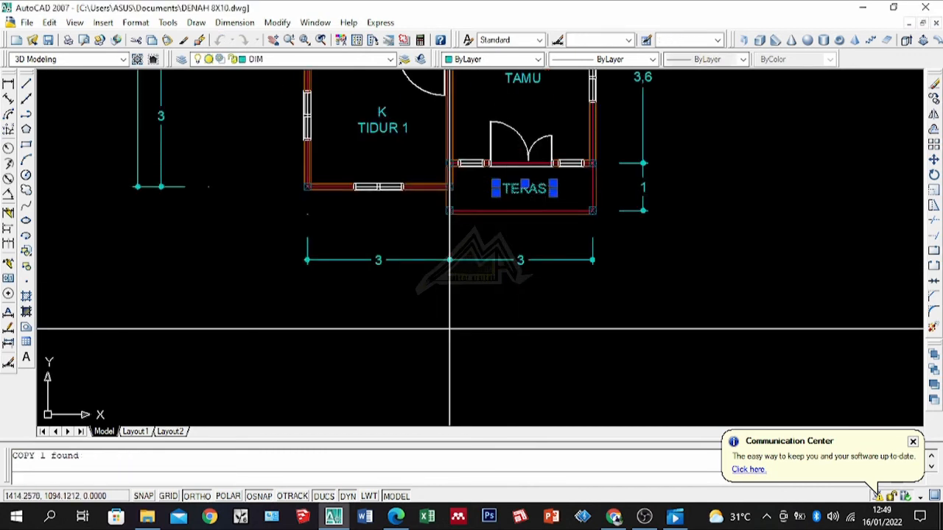
click(525, 188)
click(448, 333)
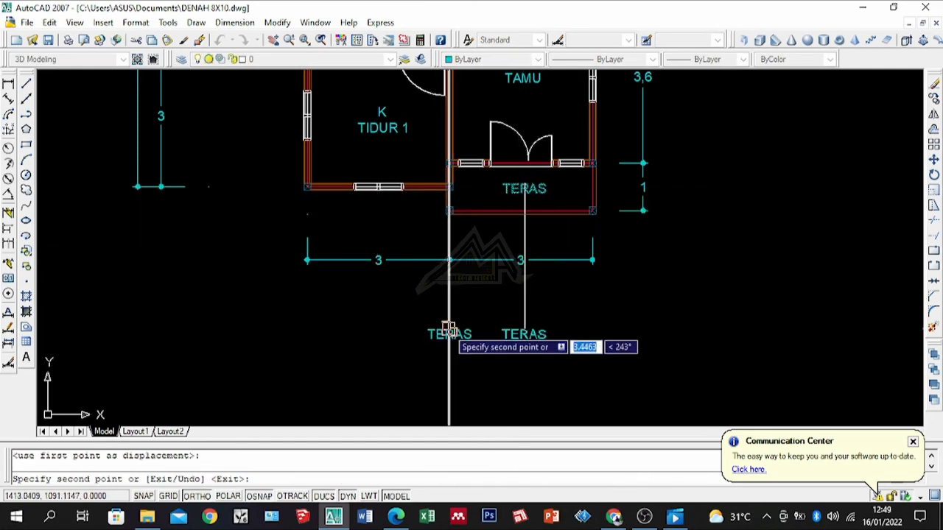
scroll(486, 310, down, 1)
key(Return)
Change the copied TERAS text below the plan to DENAH.
scroll(464, 289, up, 2)
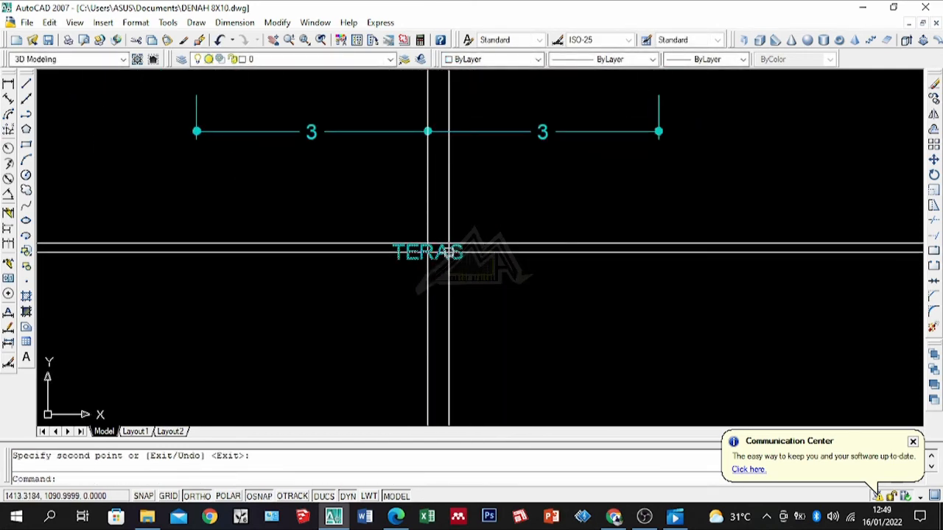
double_click(427, 250)
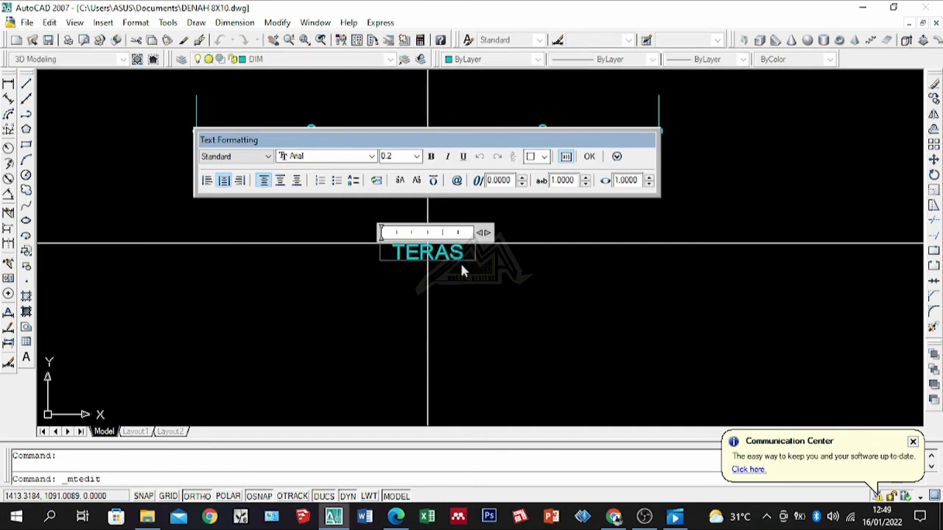
key(ctrl+a)
text(D)
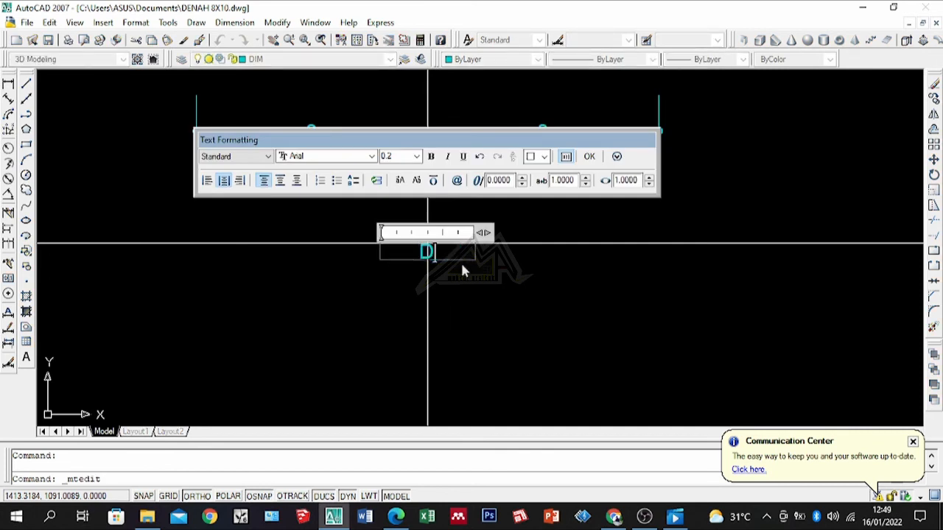
text(ENAH)
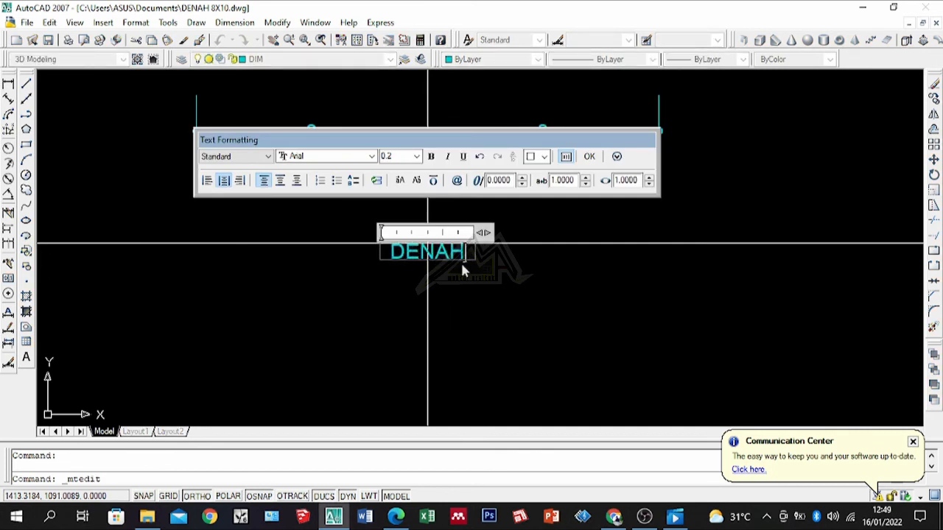
click(460, 261)
Copy the DENAH text straight down to a spot just below the original.
click(446, 254)
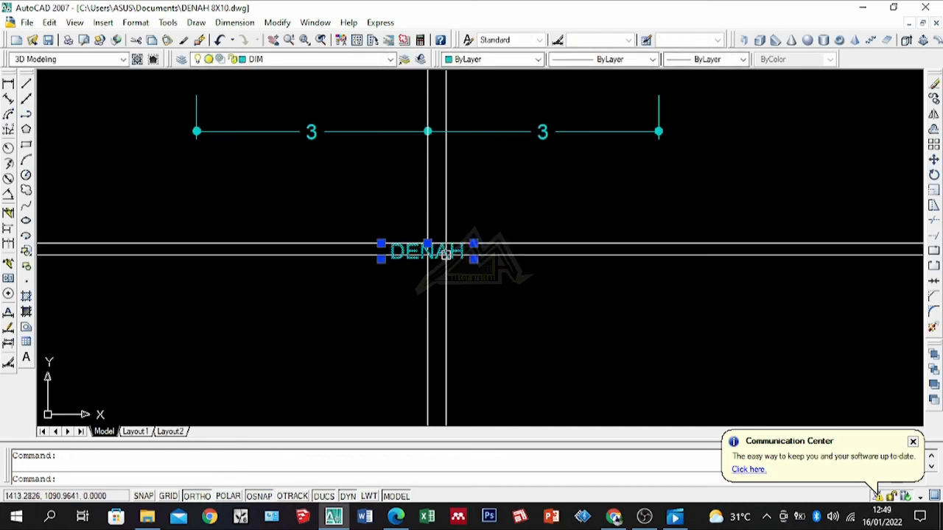
text(co)
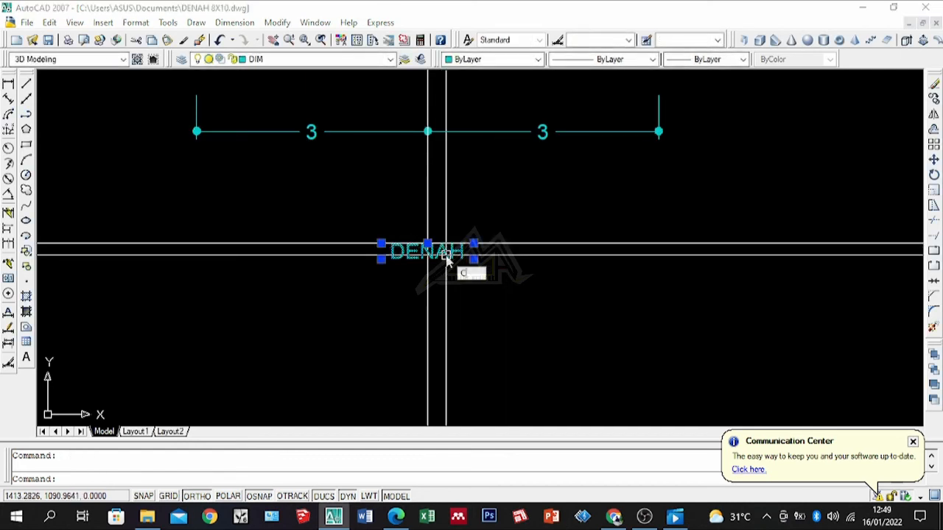
key(Return)
click(472, 258)
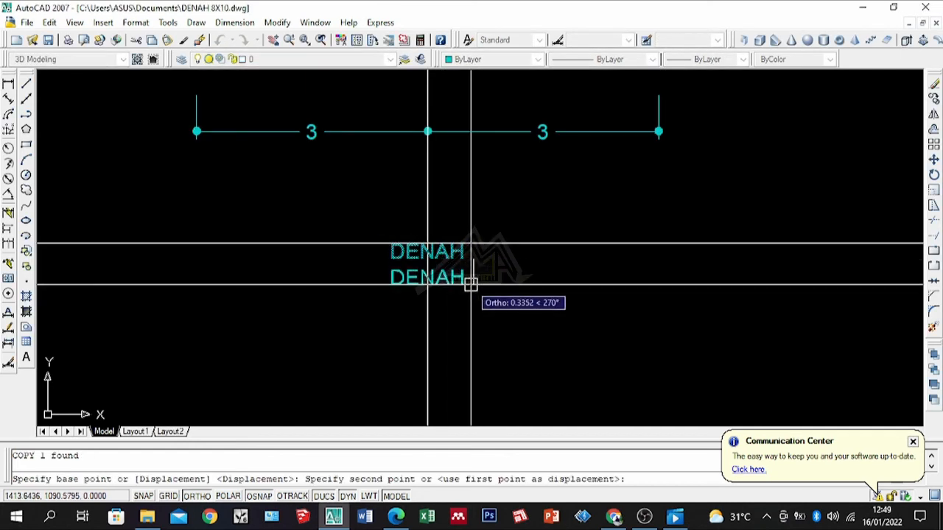
click(471, 280)
key(Return)
Change the lower copy of the DENAH text to SKALA.
scroll(448, 275, up, 3)
click(444, 273)
double_click(444, 272)
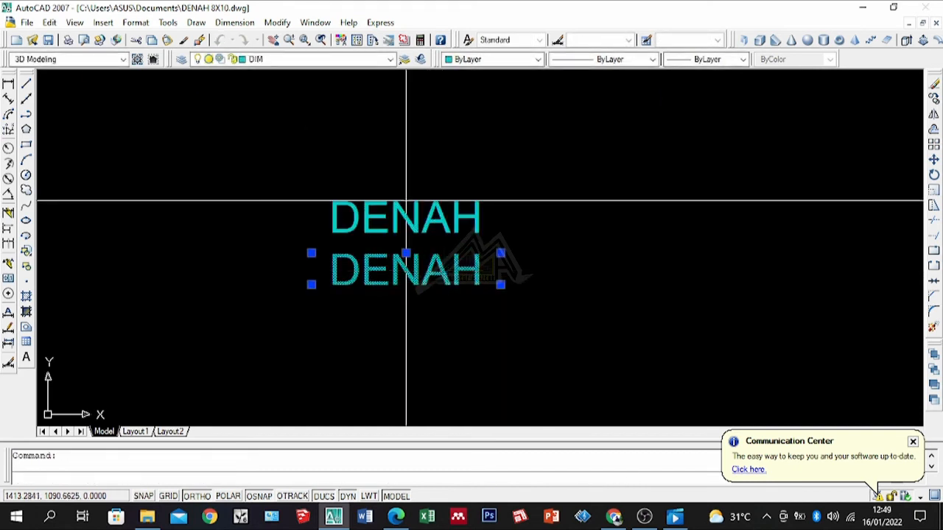
key(ctrl+a)
text(S)
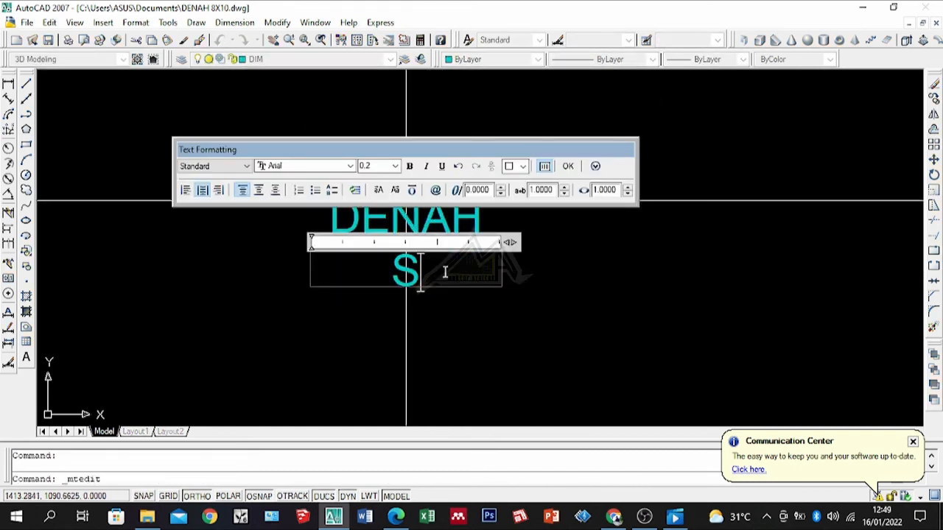
text(KALA)
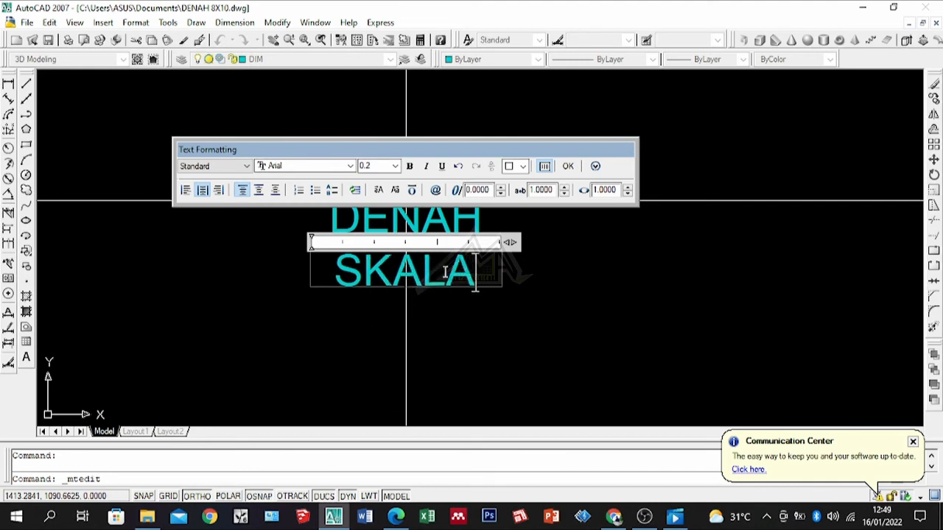
Set the text height of SKALA to 0.05.
key(ctrl+a)
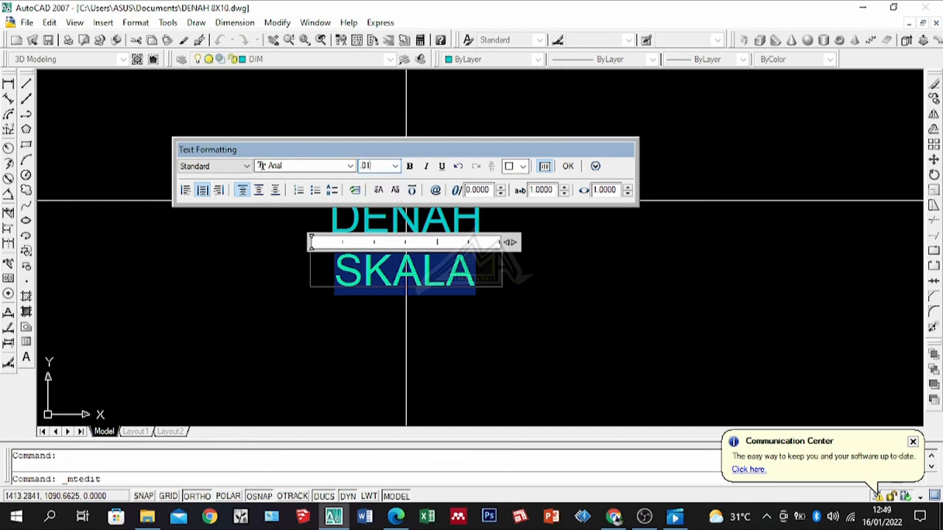
key(Return)
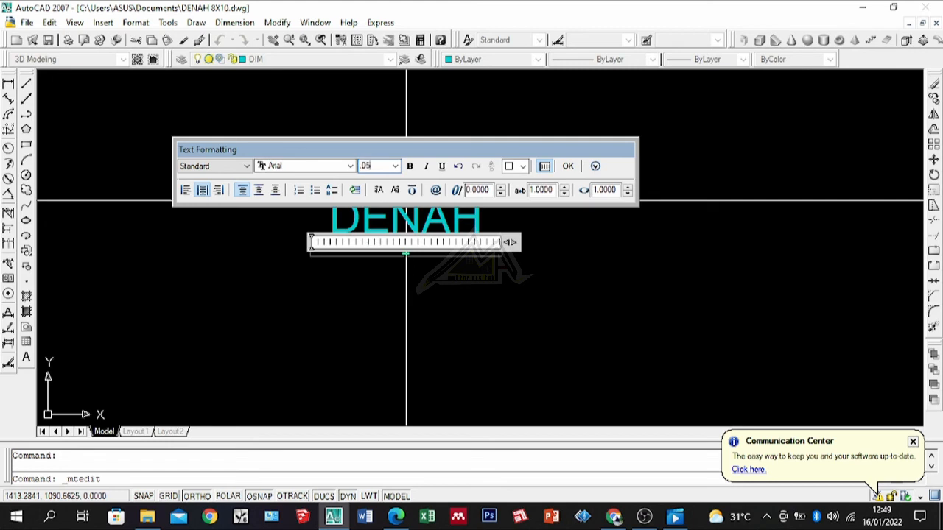
click(456, 309)
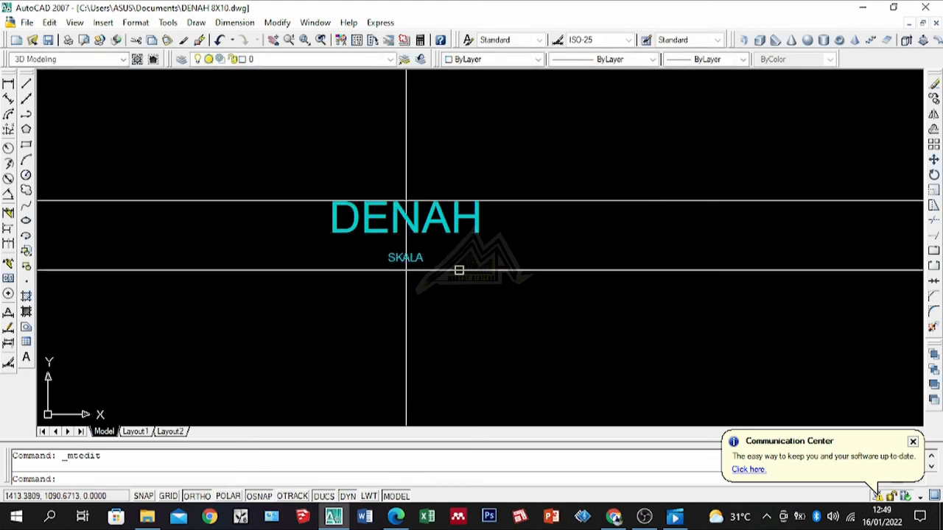
Set the text height of SKALA to 0.08.
scroll(415, 265, down, 1)
scroll(346, 280, up, 6)
double_click(369, 274)
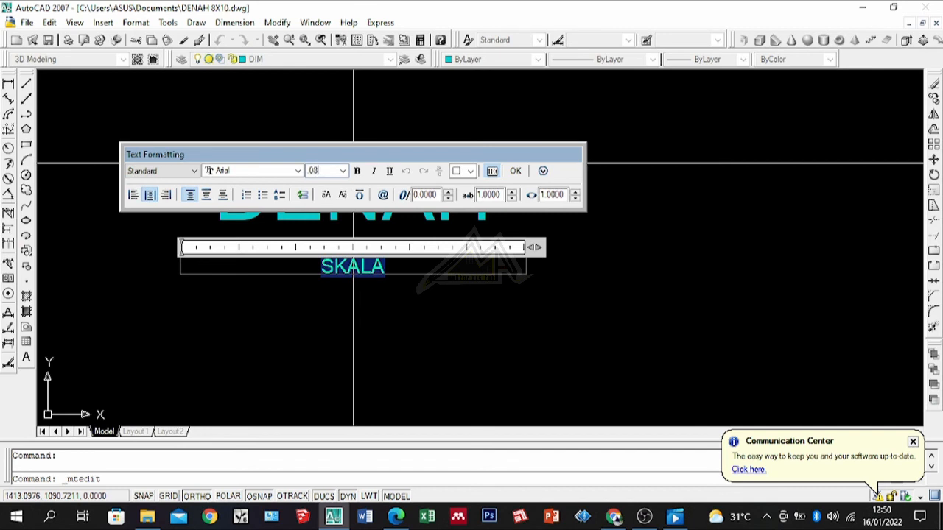
scroll(411, 302, down, 3)
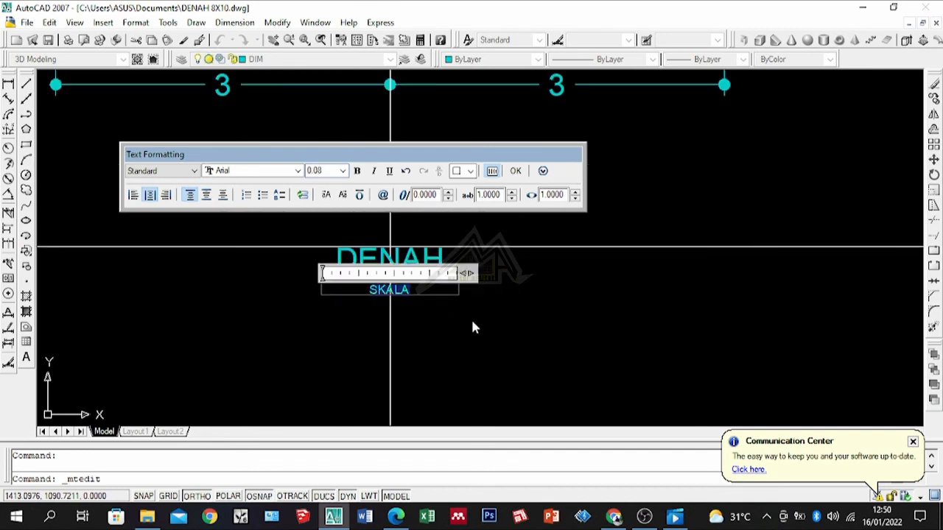
click(471, 317)
Draw a horizontal construction line between the DENAH and SKALA texts, starting on the vertical construction line.
scroll(428, 302, up, 2)
click(404, 287)
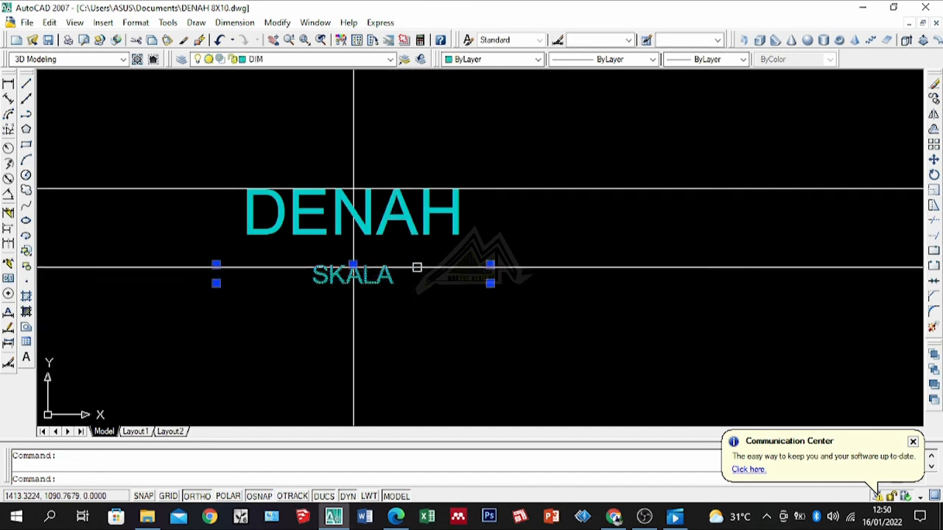
click(26, 99)
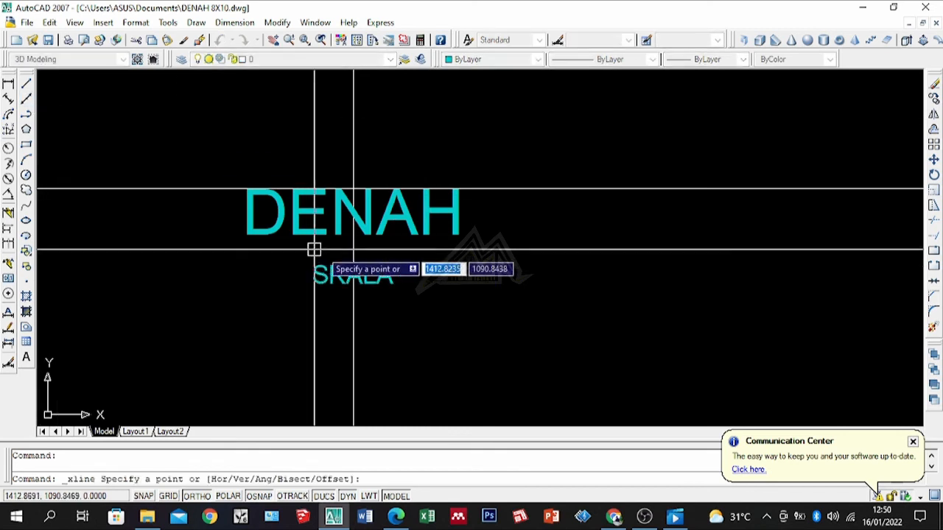
click(353, 251)
click(586, 253)
key(Return)
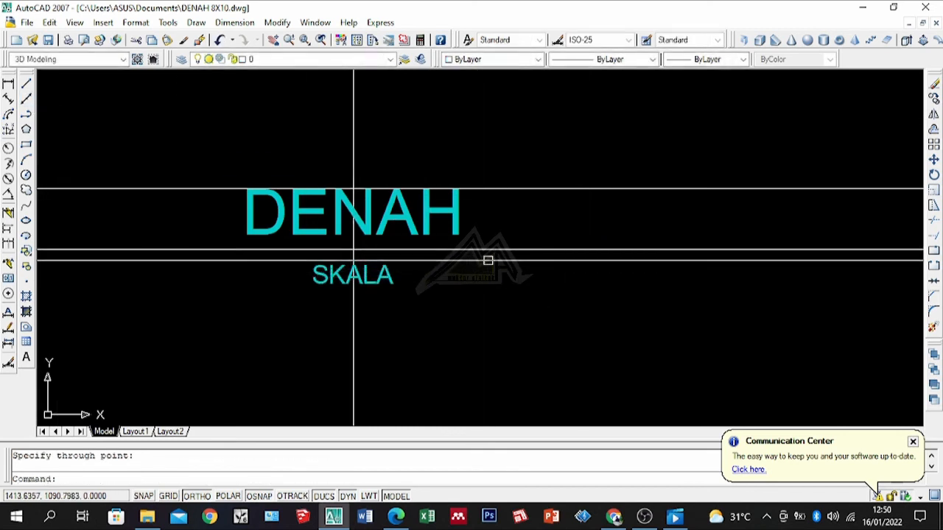
Draw a vertical construction line to the left of DENAH through the horizontal line between the two texts.
scroll(440, 236, down, 3)
scroll(295, 212, up, 1)
key(Return)
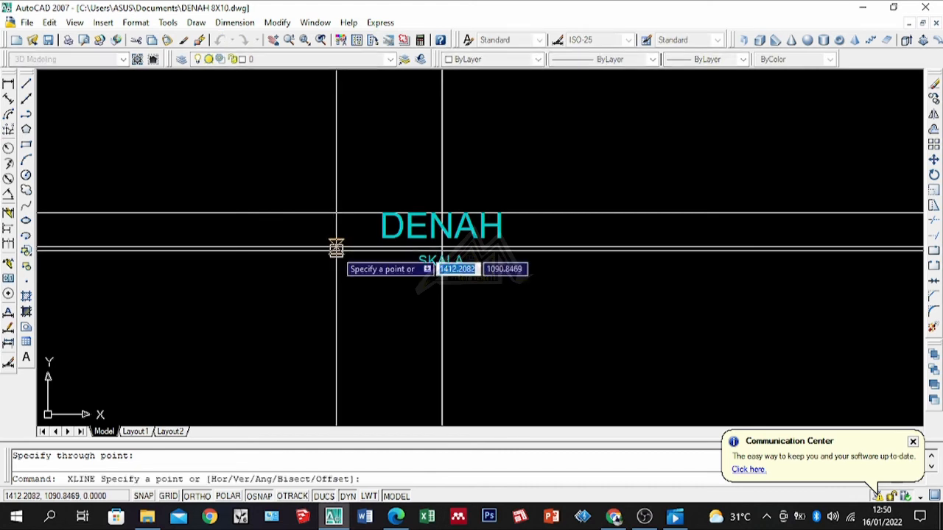
click(337, 248)
click(343, 305)
key(Return)
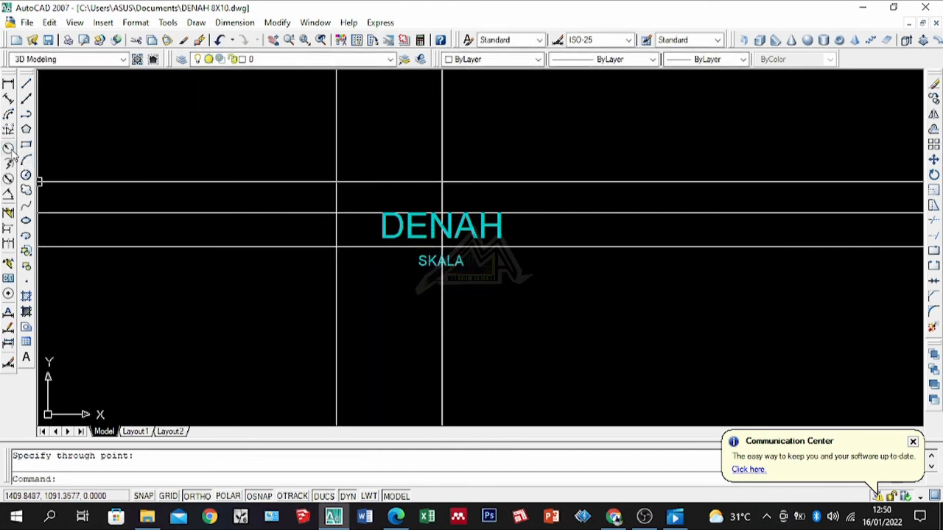
Draw a circle centred on the intersection of the construction lines to the left of DENAH.
click(26, 175)
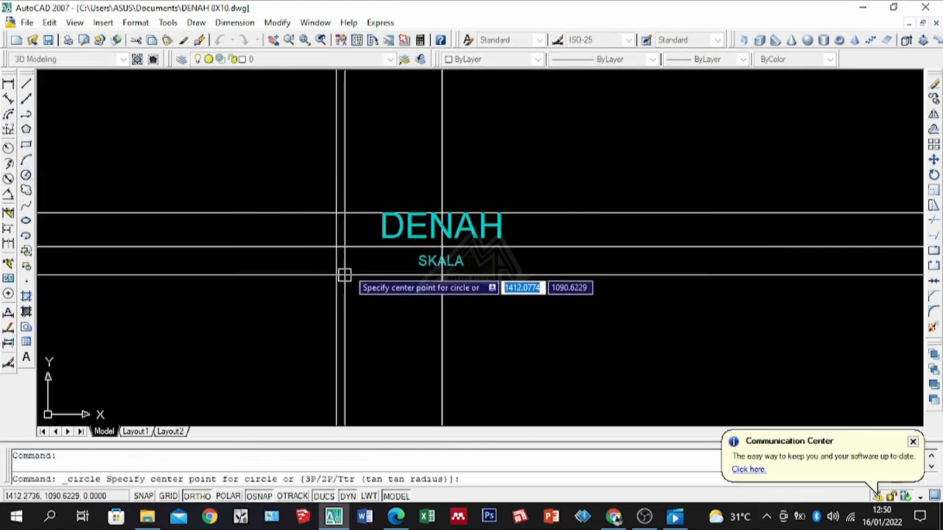
click(337, 246)
scroll(339, 244, up, 3)
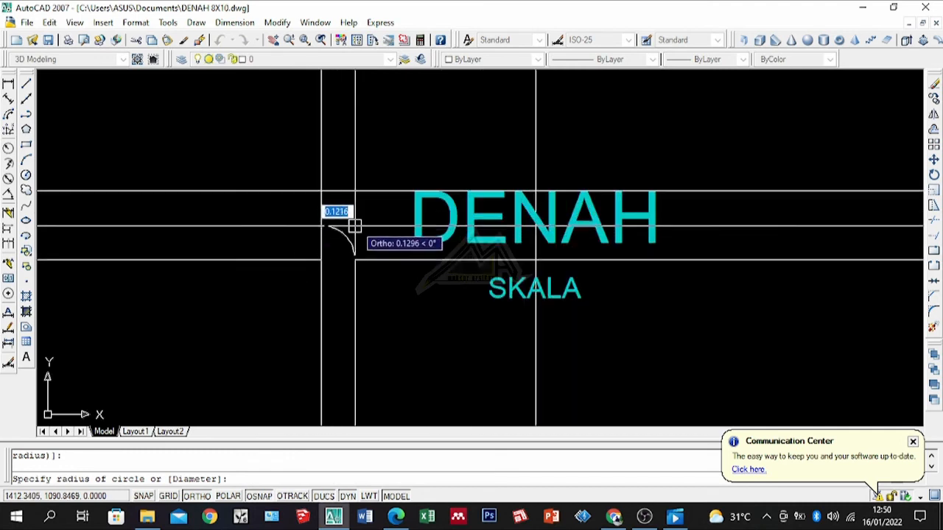
click(372, 226)
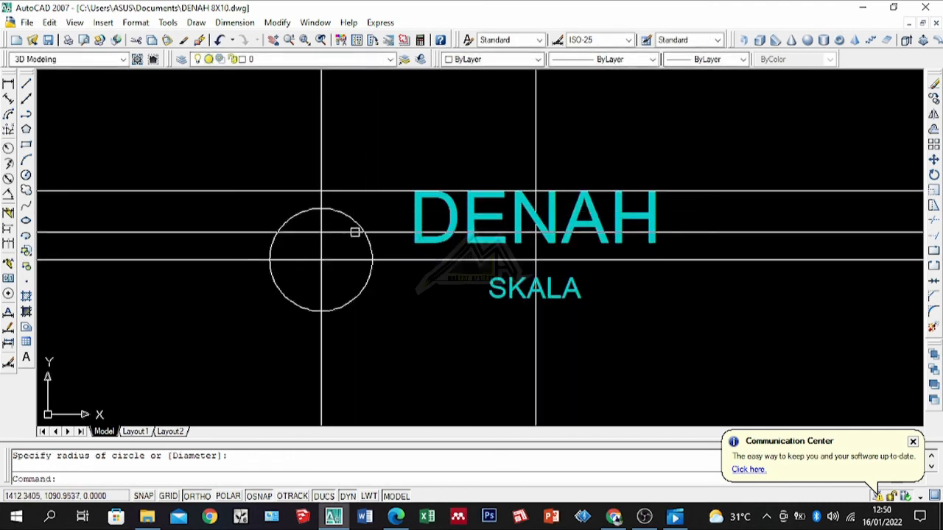
key(Escape)
scroll(339, 239, down, 4)
scroll(365, 199, up, 3)
scroll(302, 267, down, 2)
scroll(301, 248, up, 2)
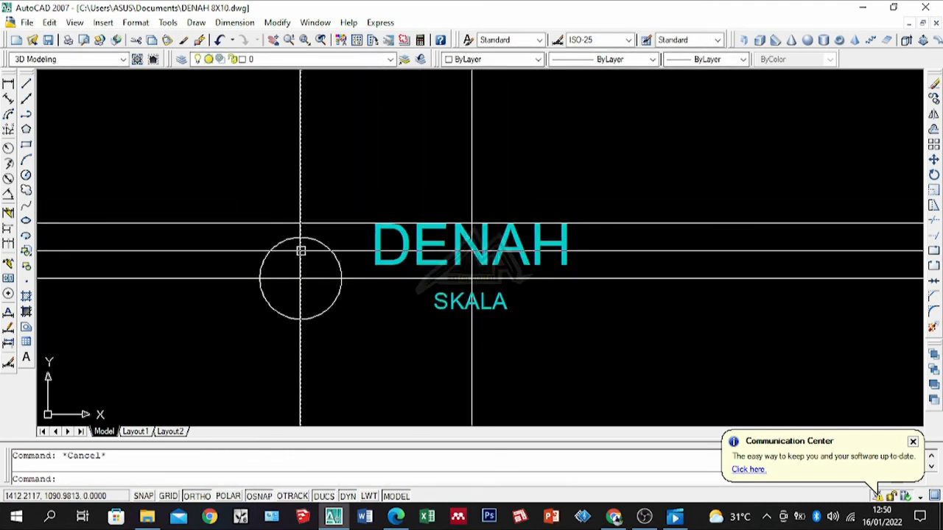
click(314, 240)
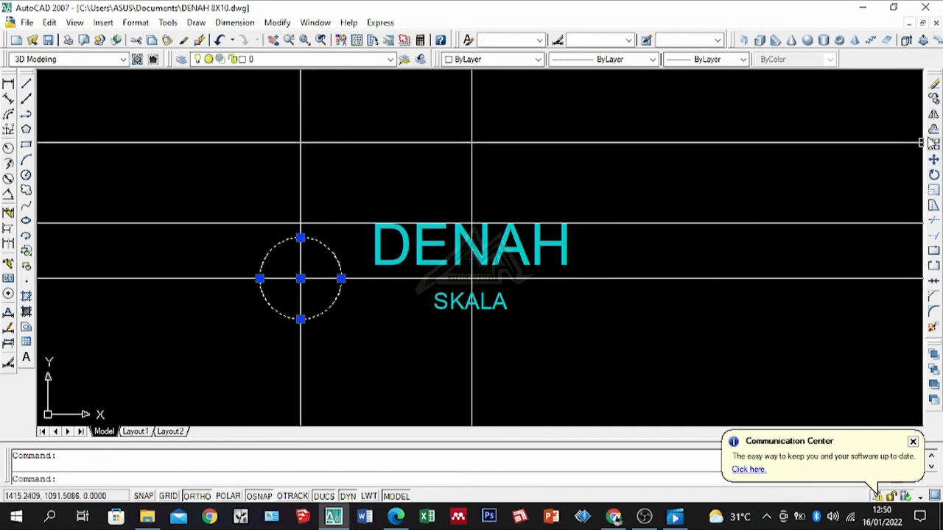
click(932, 129)
scroll(369, 277, up, 3)
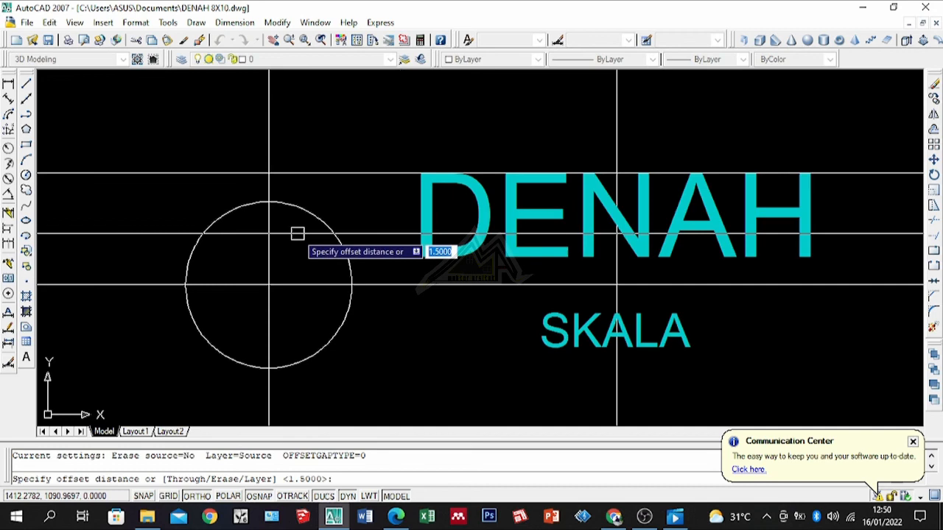
click(268, 201)
click(268, 173)
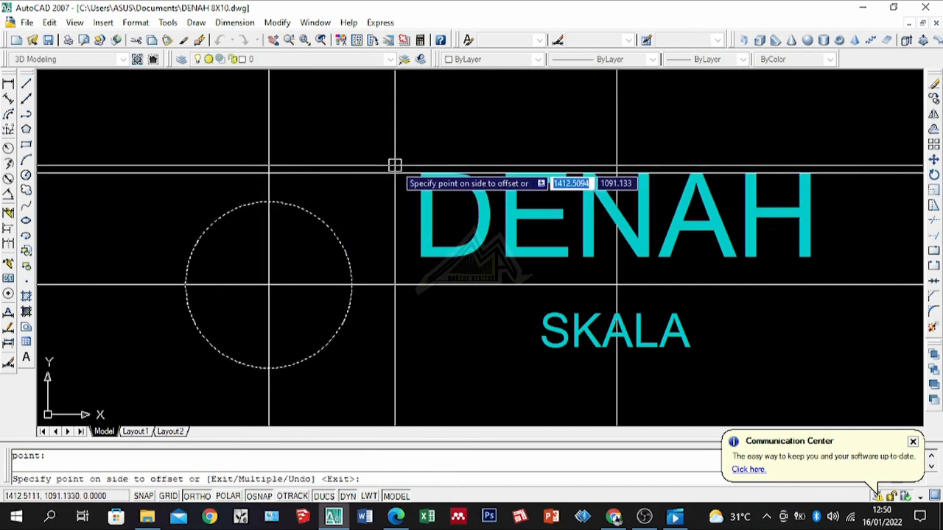
scroll(277, 154, down, 2)
key(Escape)
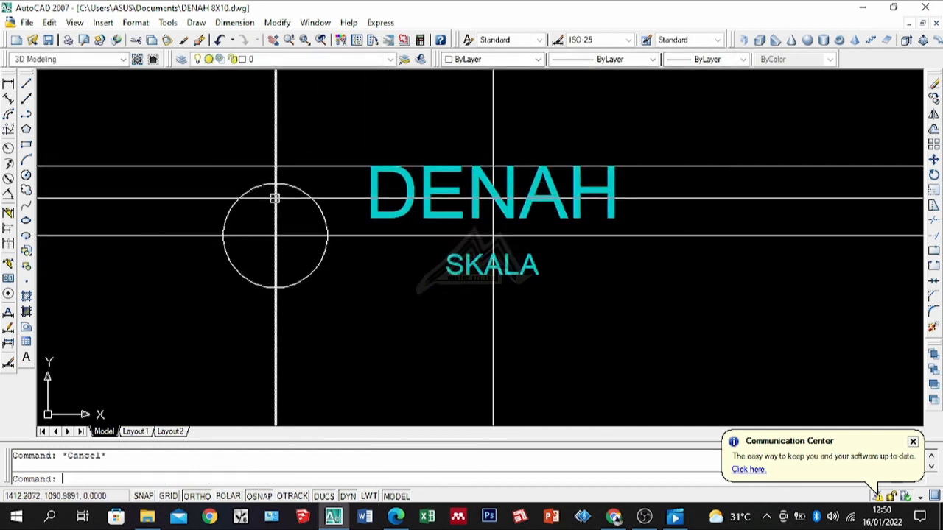
Offset the circle outward by the gap between its top and the horizontal construction line along the top of DENAH.
scroll(270, 195, up, 3)
click(321, 185)
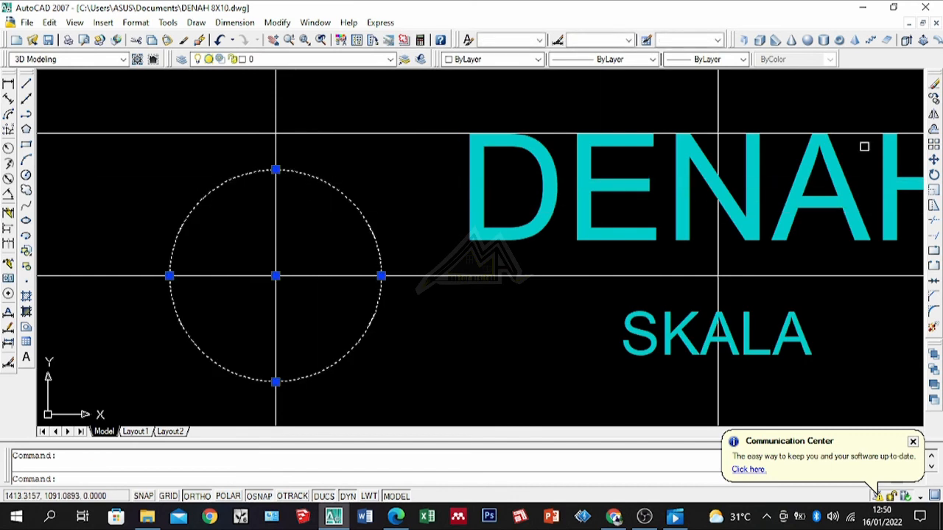
click(934, 130)
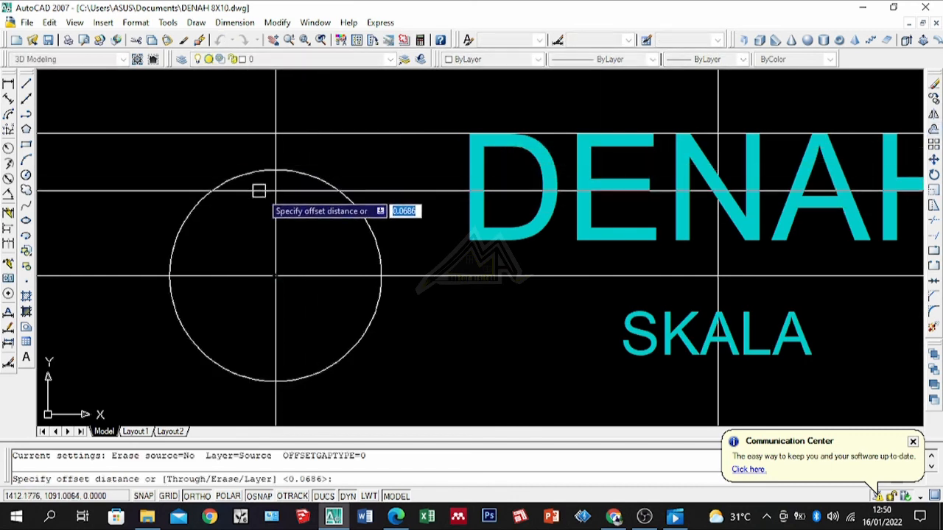
click(276, 170)
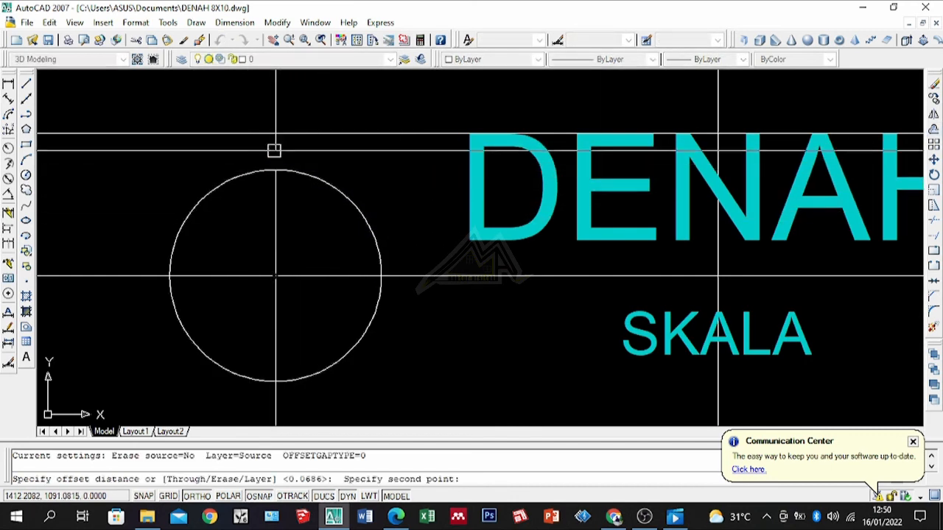
click(275, 134)
click(314, 183)
click(358, 157)
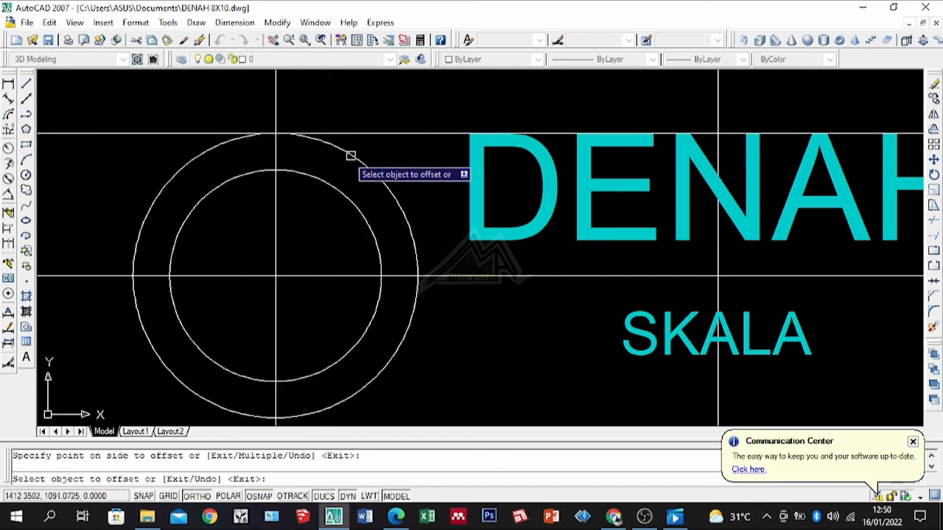
scroll(320, 221, down, 4)
scroll(376, 218, up, 2)
key(Escape)
Trim the construction lines above, below and to the left of the outer circle, using that circle as the cutting edge.
scroll(376, 217, down, 2)
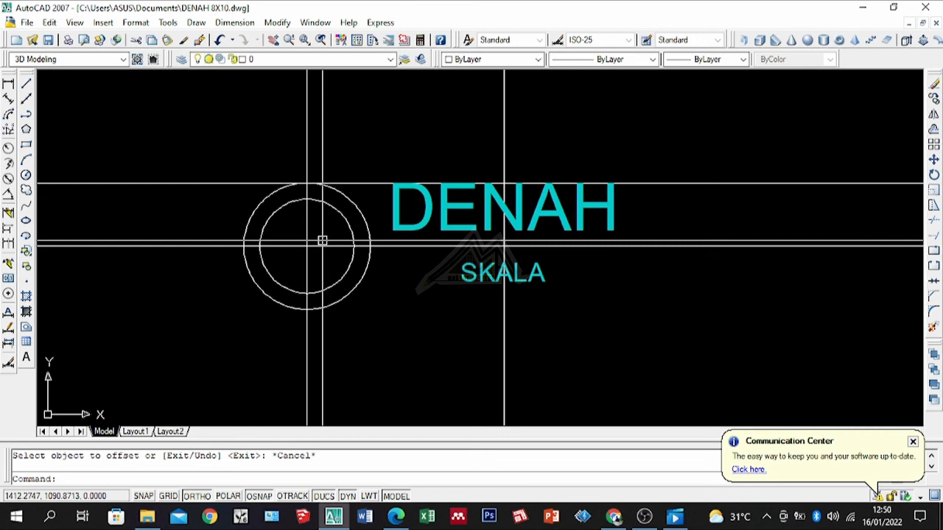
text(tr)
key(Return)
click(352, 200)
key(Return)
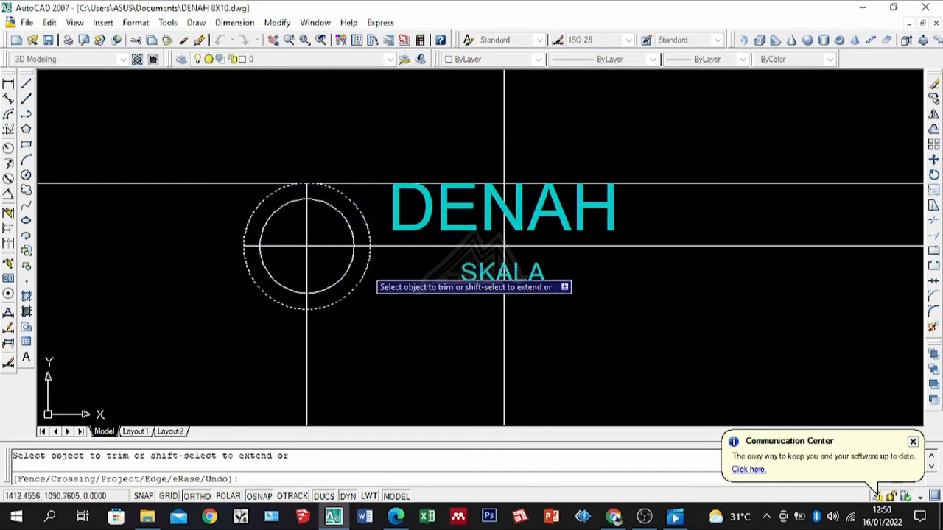
click(364, 339)
click(268, 381)
scroll(455, 268, down, 3)
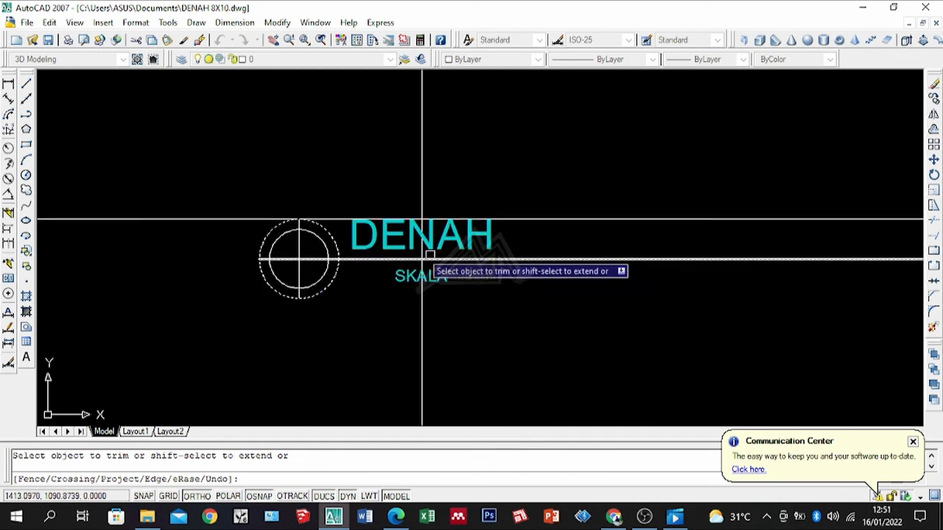
scroll(420, 257, up, 2)
key(Return)
click(288, 234)
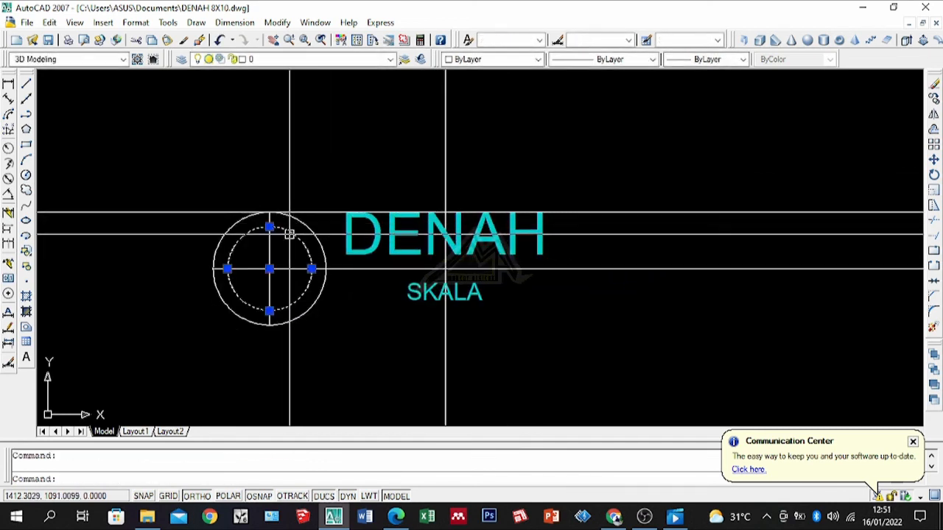
key(Return)
scroll(282, 234, up, 3)
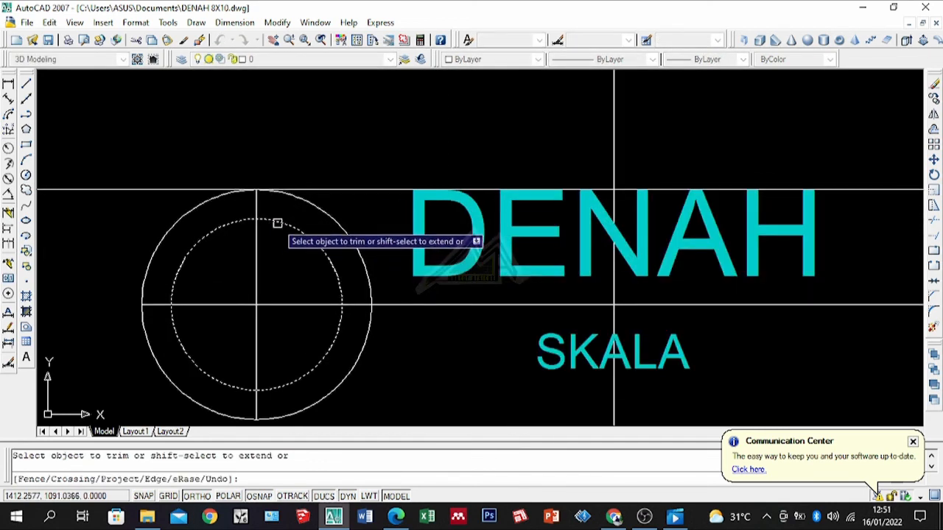
key(Escape)
Delete the outer circle, keeping the inner circle and the cross lines beside DENAH.
click(322, 215)
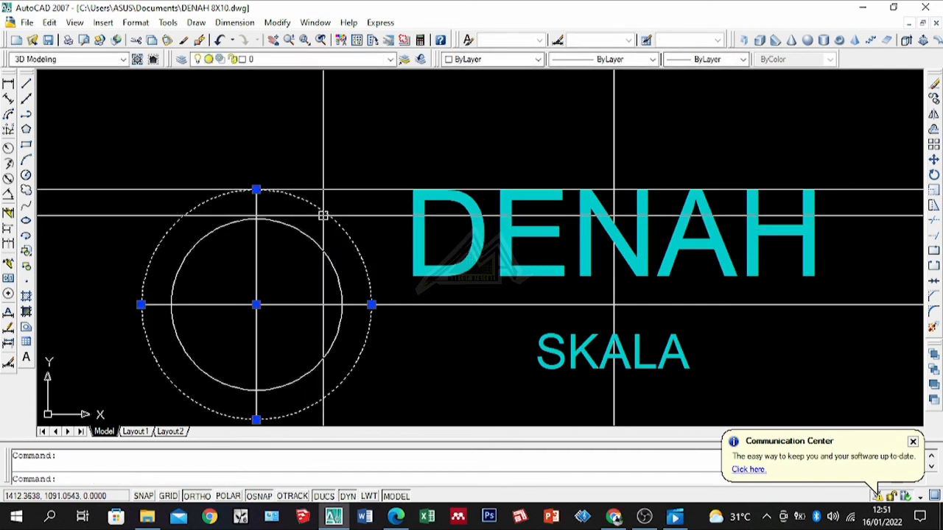
key(Delete)
scroll(314, 216, down, 4)
scroll(295, 290, up, 2)
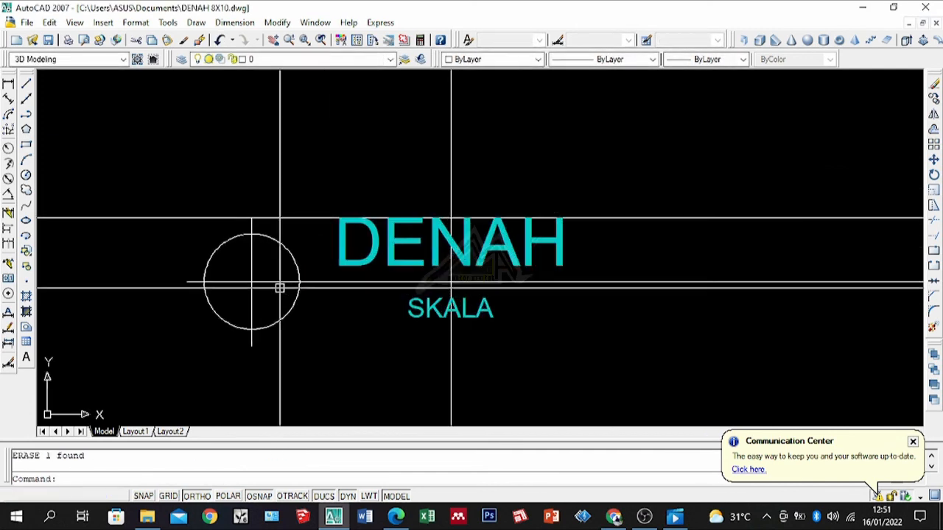
Hatch the upper-right and lower-left quadrants of the circle beside DENAH with the SOLID pattern.
text(h)
key(Return)
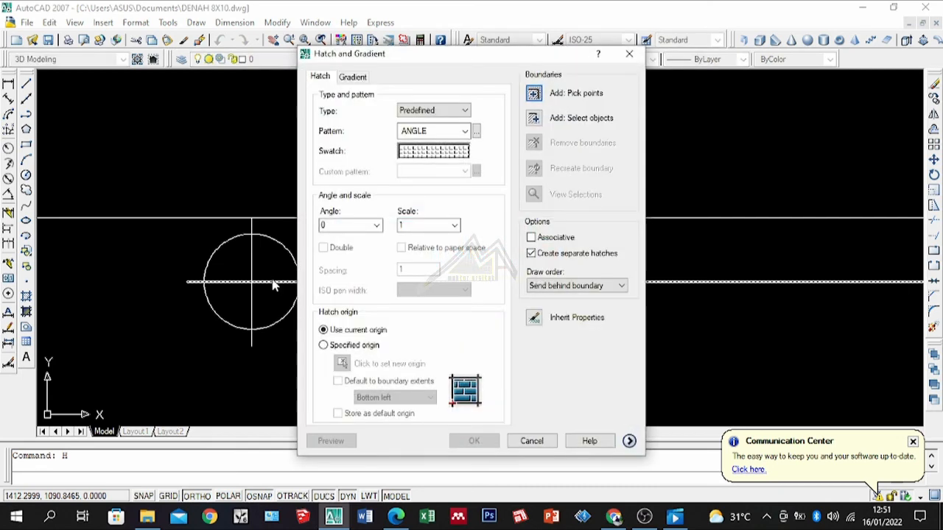
click(429, 155)
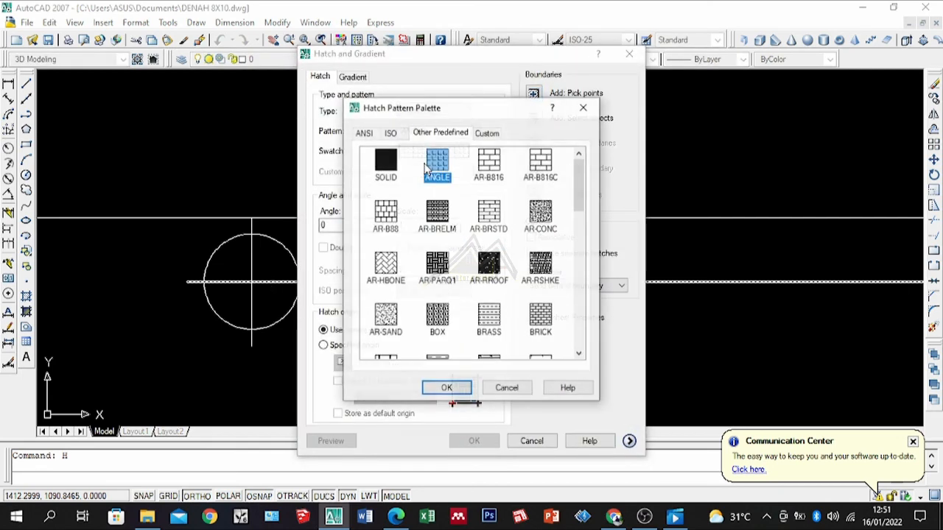
click(446, 390)
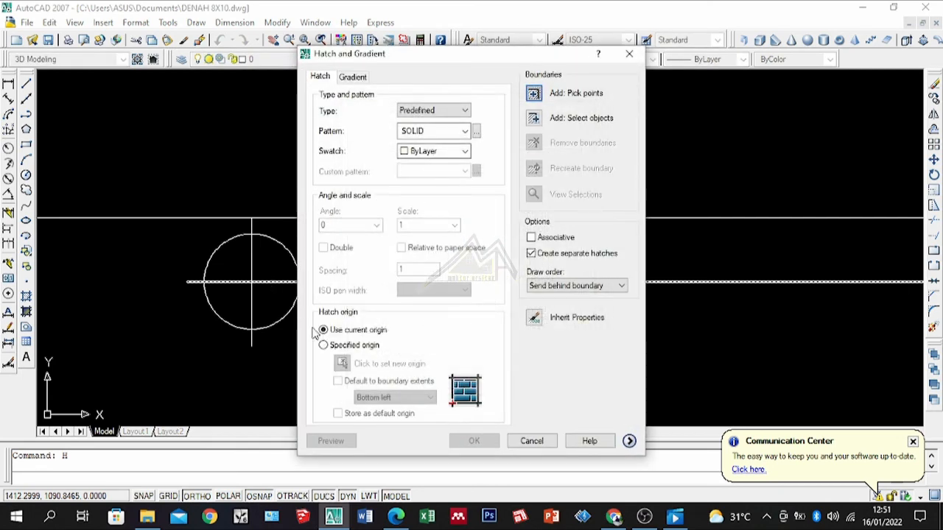
click(534, 94)
scroll(295, 265, up, 2)
click(266, 280)
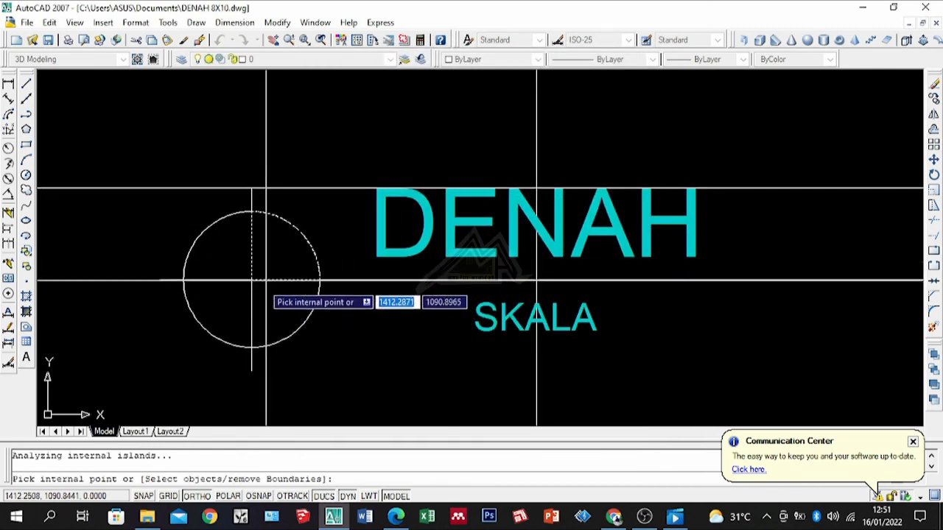
key(Return)
key(Return)
scroll(228, 304, down, 2)
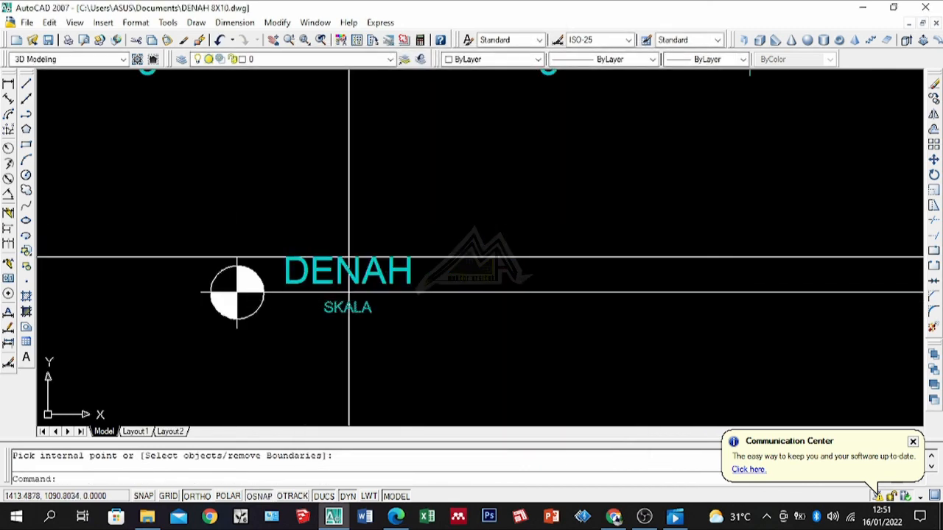
Place a vertical construction line a short distance to the right of DENAH.
scroll(454, 287, up, 2)
click(26, 99)
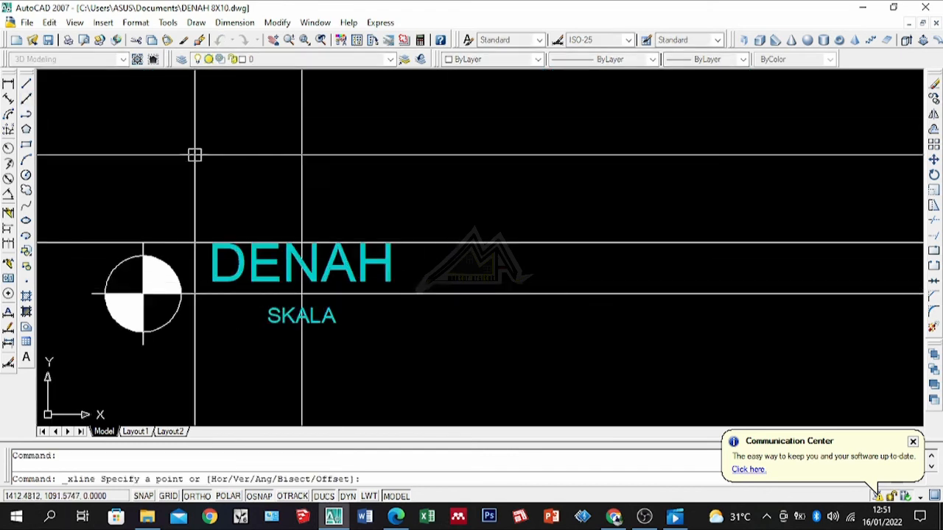
click(463, 295)
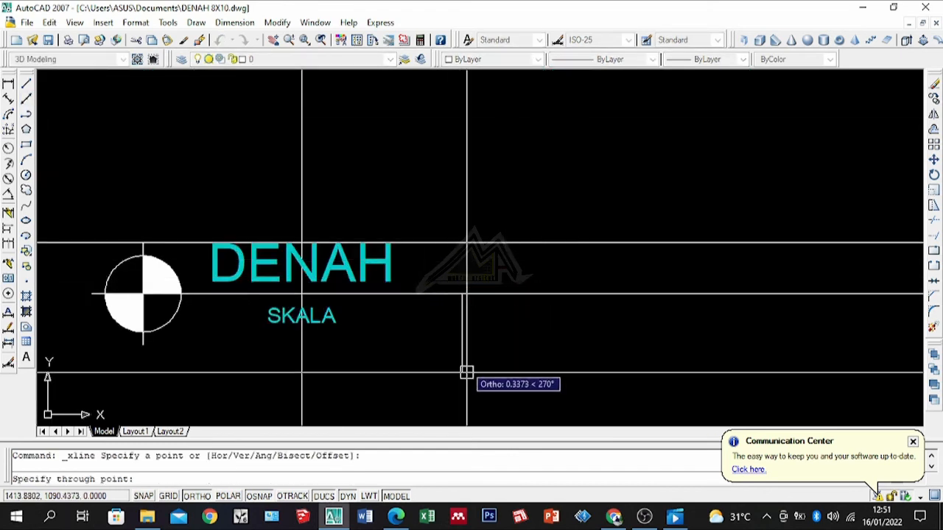
click(466, 372)
key(Return)
Trim the horizontal construction lines to the right of the new vertical line, using that line as the cutting edge.
scroll(416, 250, down, 3)
text(tr)
key(Return)
click(447, 208)
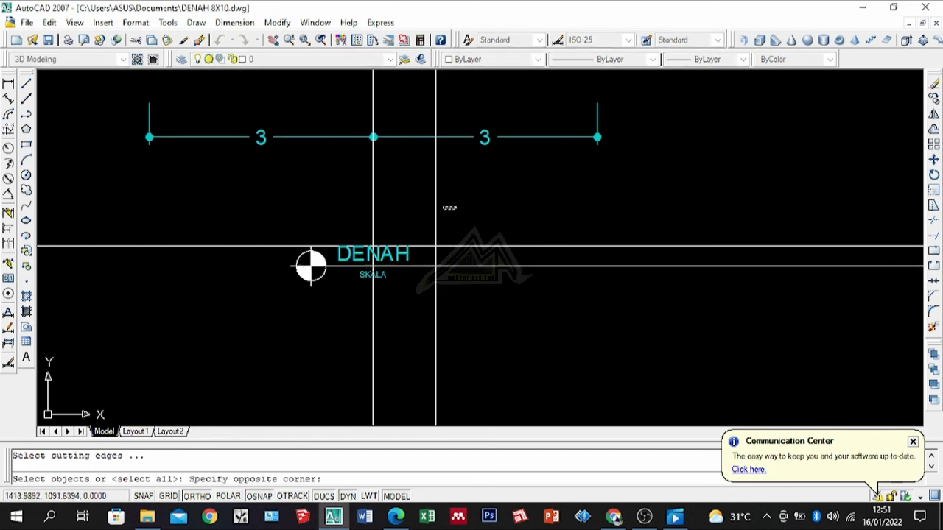
click(430, 220)
key(Return)
click(530, 238)
click(448, 273)
key(Return)
Delete the horizontal construction line along the top of DENAH and the two vertical construction lines.
click(236, 246)
text(e)
key(Return)
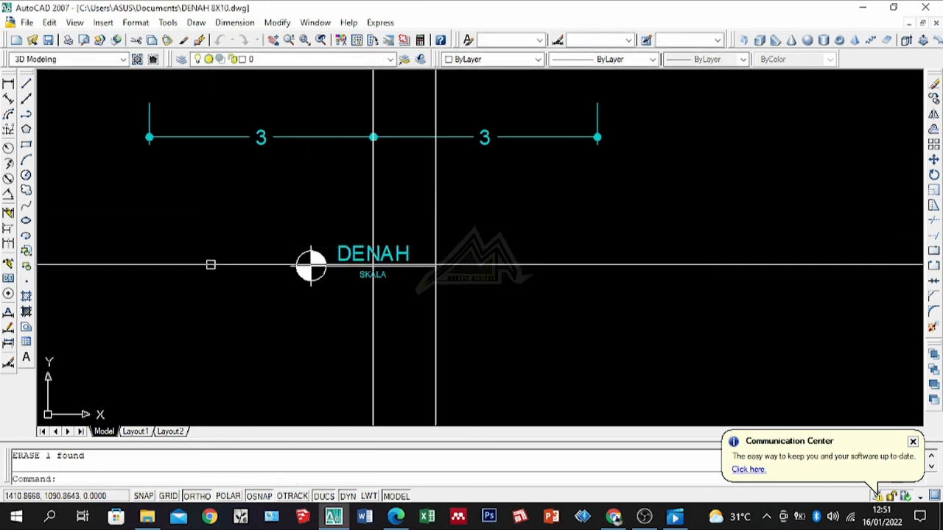
click(459, 205)
click(327, 193)
key(Return)
scroll(393, 274, up, 2)
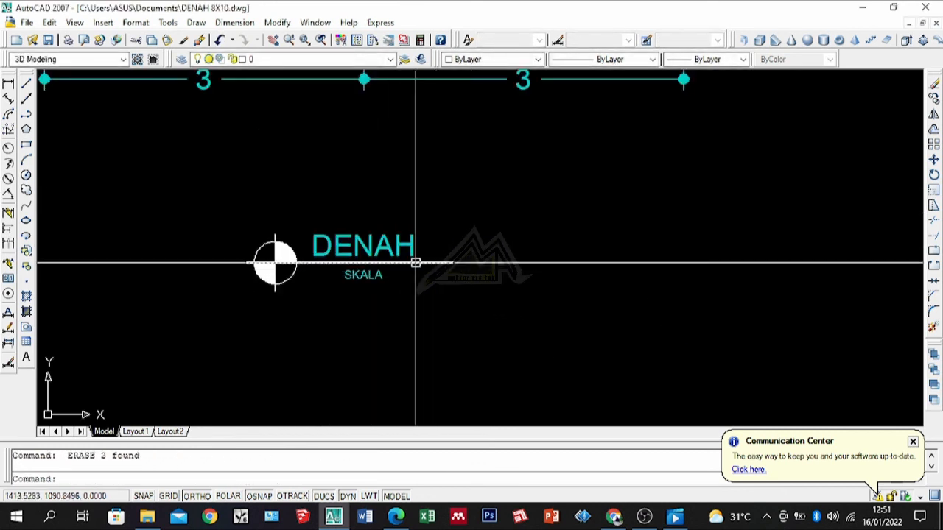
Set the lineweight of the horizontal line between DENAH and SKALA to 0.30 mm.
click(417, 263)
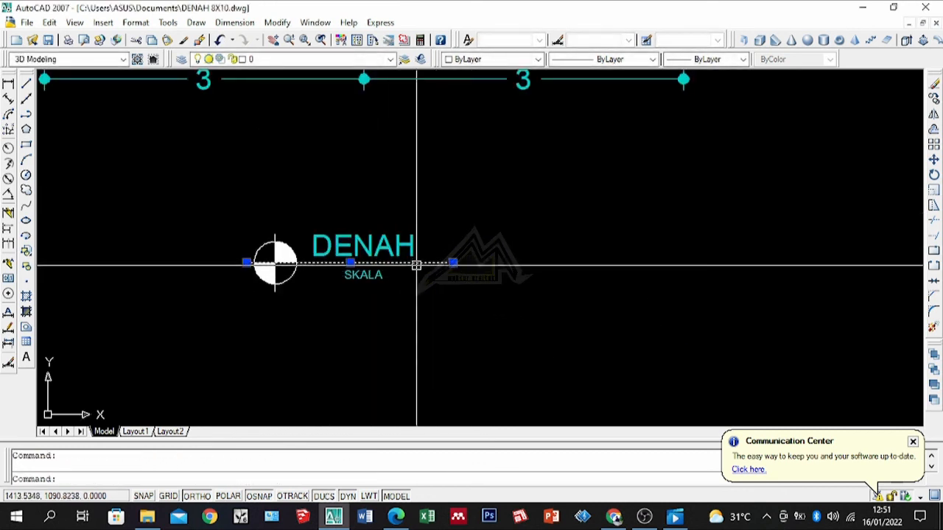
click(652, 60)
click(653, 60)
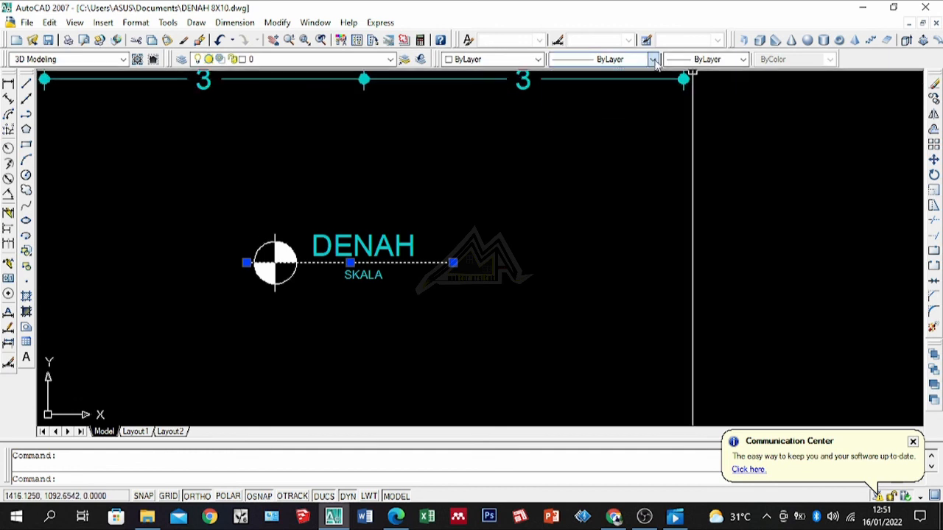
click(745, 62)
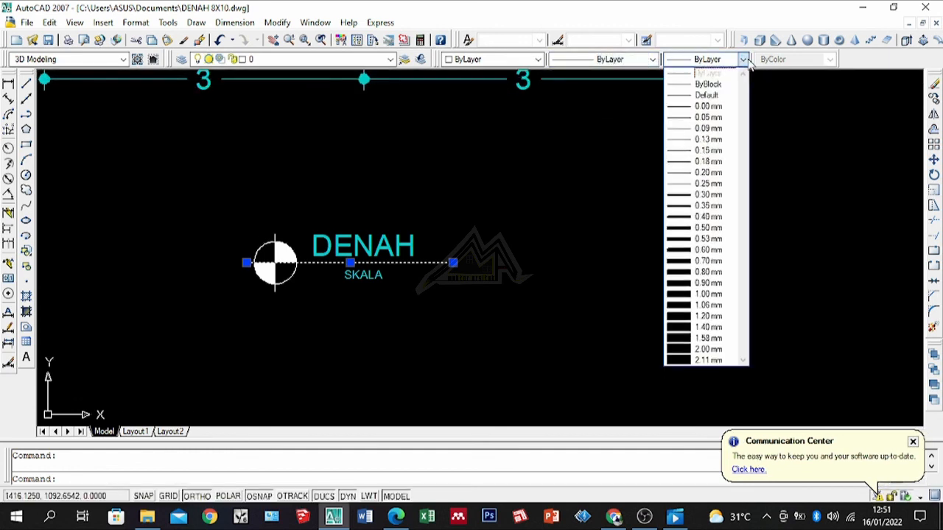
click(719, 196)
click(561, 225)
click(535, 244)
Shift the SKALA text horizontally toward the circle symbol so it sits below the start of DENAH.
scroll(347, 287, up, 5)
scroll(358, 232, up, 3)
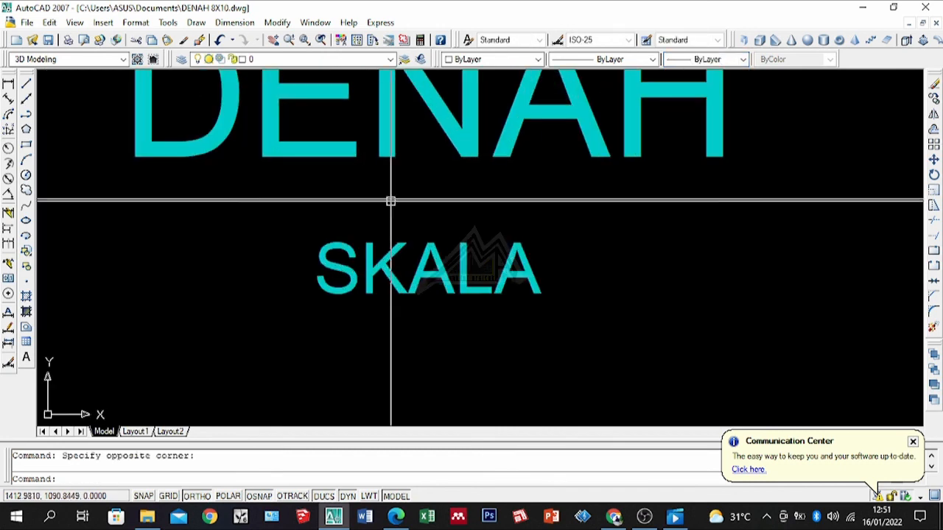
scroll(390, 200, up, 2)
scroll(442, 258, down, 5)
scroll(516, 269, up, 2)
click(496, 269)
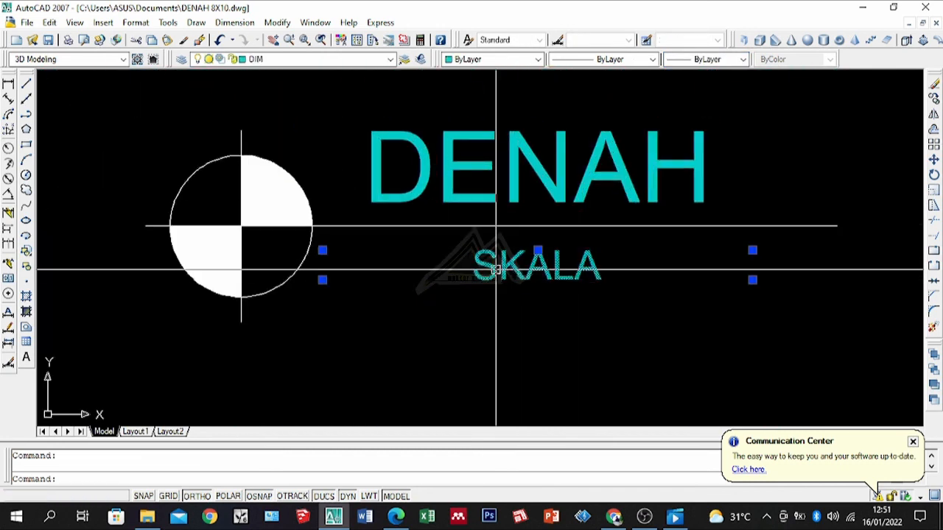
click(538, 250)
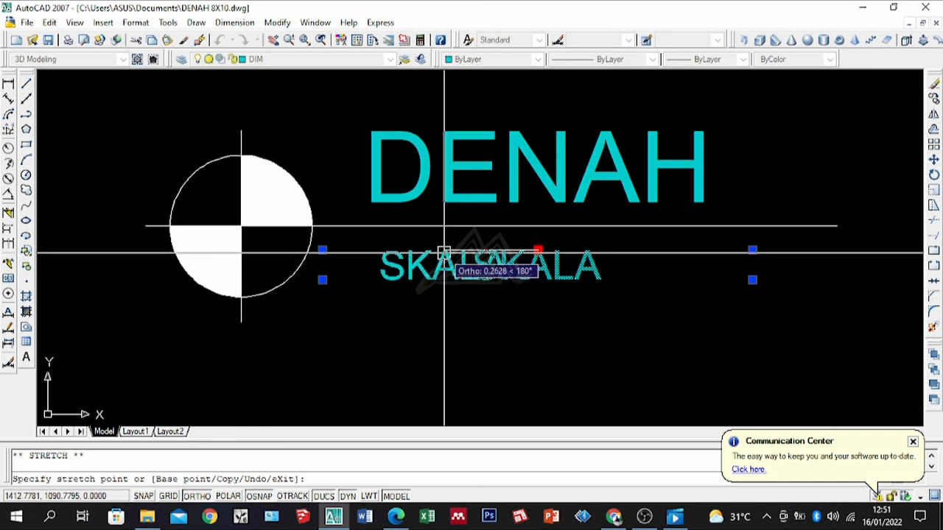
click(444, 252)
Change the SKALA text to read SKALA 1:100.
scroll(423, 263, down, 4)
scroll(529, 263, up, 3)
click(608, 260)
click(582, 269)
click(359, 273)
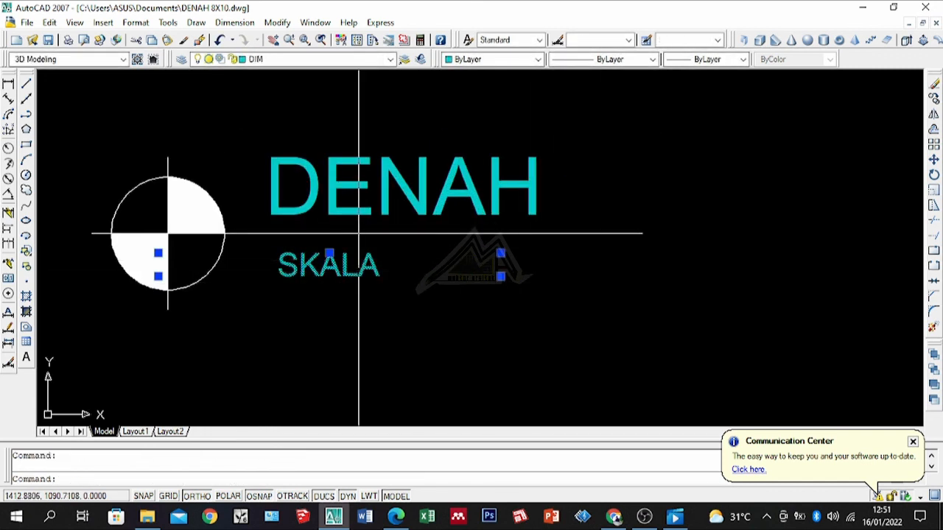
double_click(361, 264)
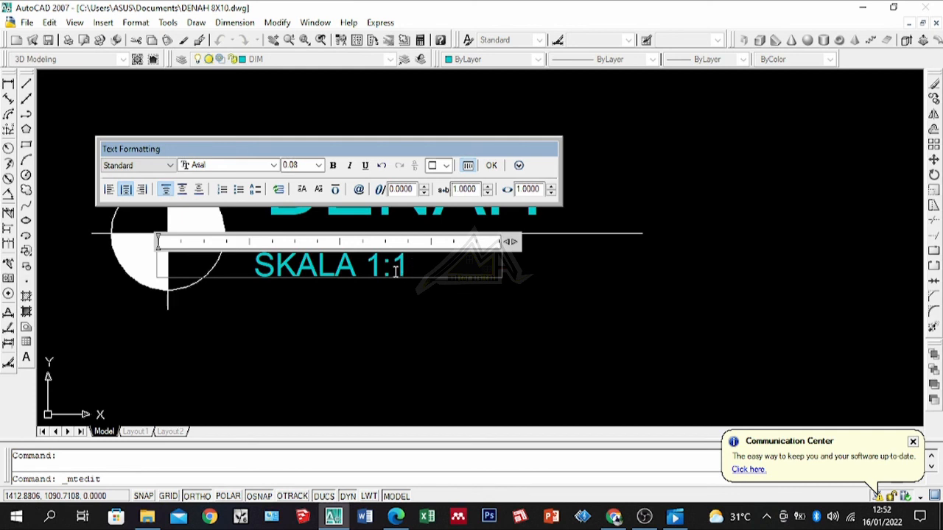
text(00)
scroll(435, 308, down, 4)
click(457, 308)
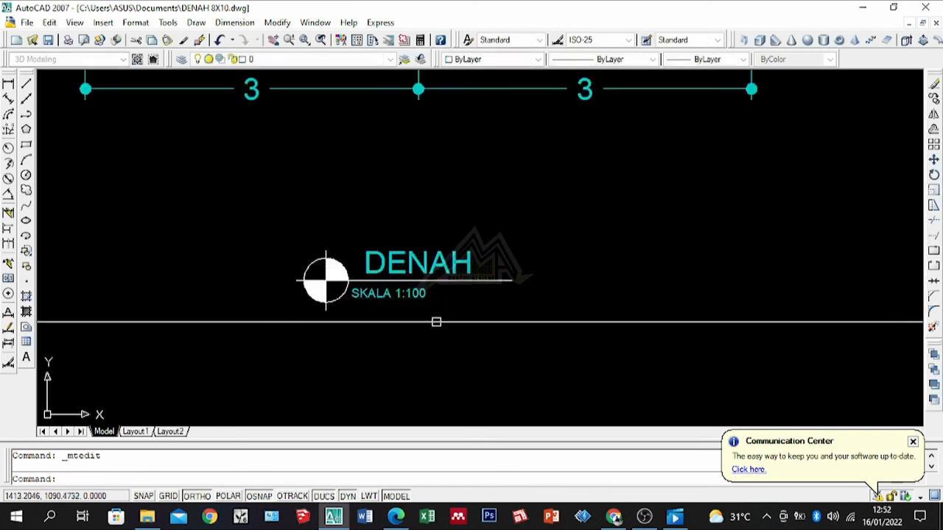
Move the SKALA 1:100 text to the right so its start lines up with the left edge of DENAH.
scroll(391, 312, up, 3)
click(502, 262)
click(435, 302)
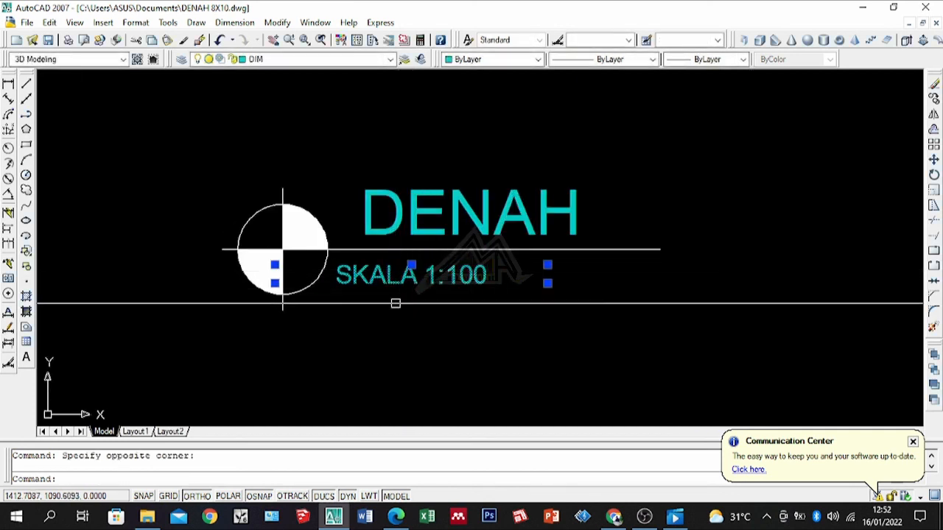
text(m)
key(Return)
click(335, 290)
scroll(370, 280, up, 3)
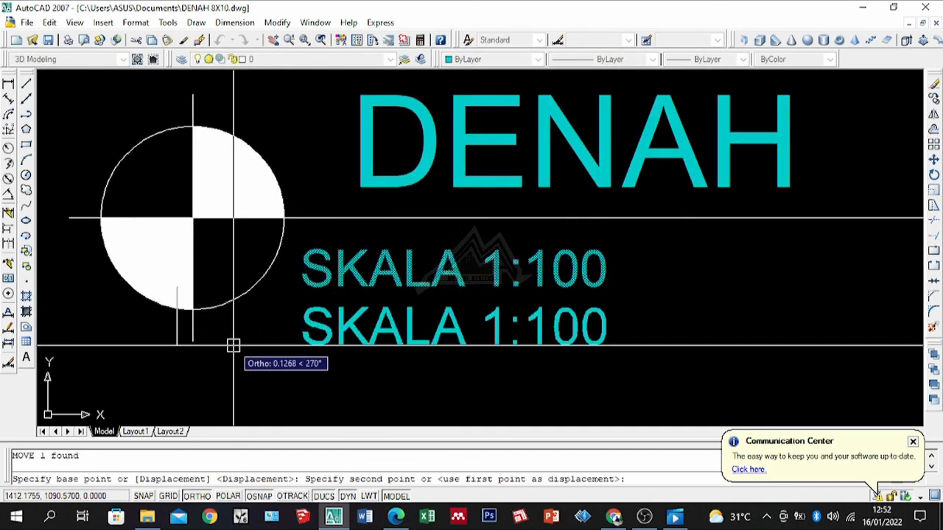
click(244, 322)
scroll(247, 356, down, 4)
scroll(475, 291, up, 2)
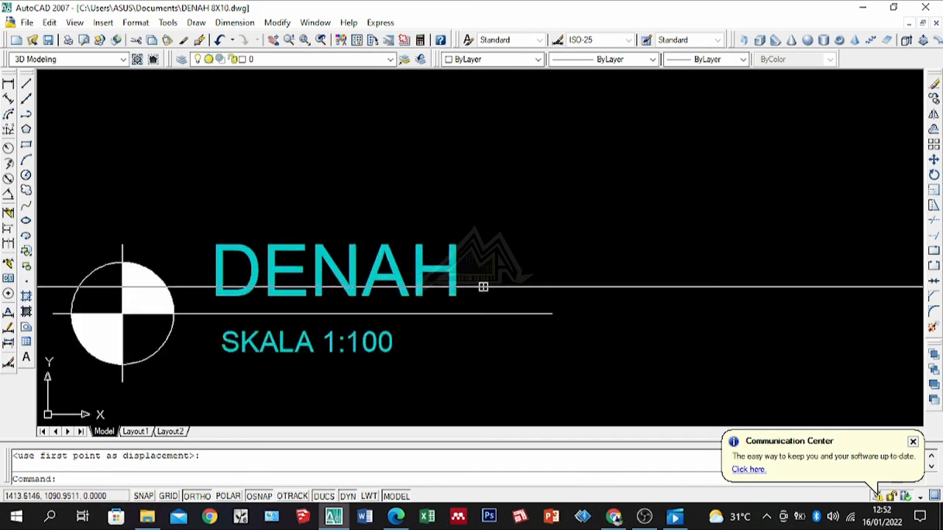
Move the whole title with its symbol, line and texts freely, with Ortho off, up closer to the plan's lower dimensions.
scroll(482, 287, down, 6)
scroll(552, 323, down, 3)
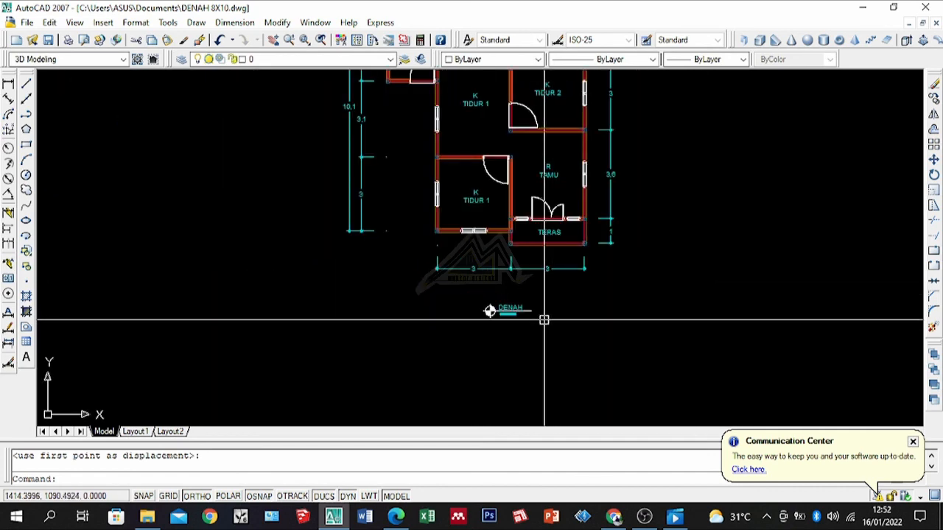
scroll(543, 320, up, 3)
click(572, 275)
click(422, 315)
text(m)
key(Return)
scroll(553, 291, up, 5)
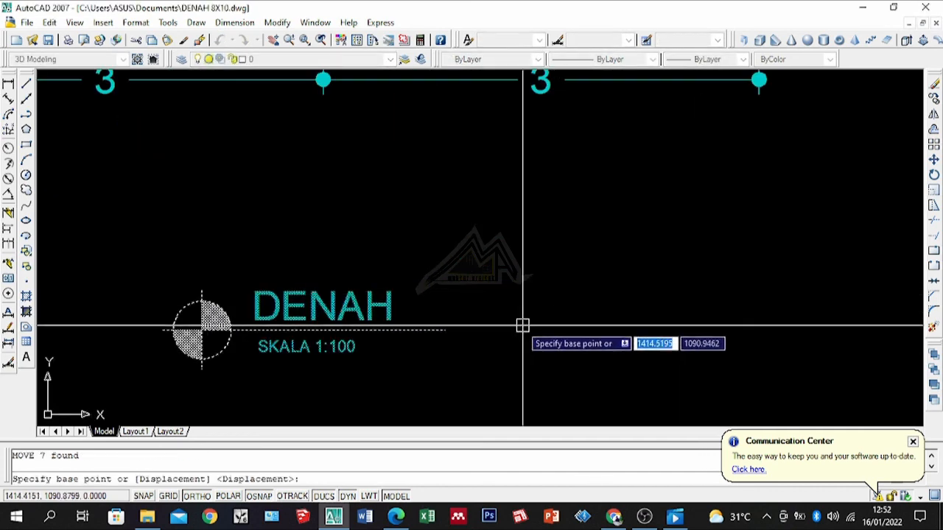
click(489, 340)
key(F8)
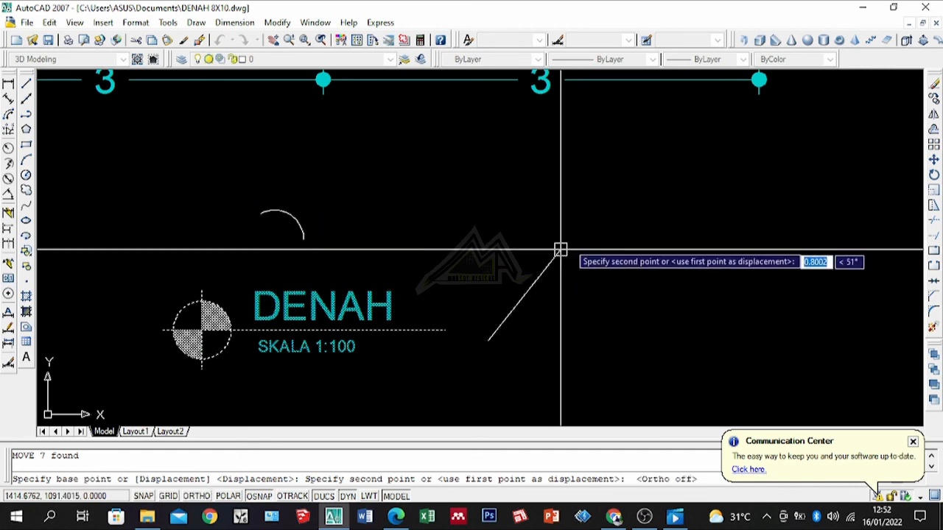
click(513, 228)
Review the finished floor plan with its title and save the drawing.
scroll(556, 282, down, 5)
scroll(570, 179, up, 9)
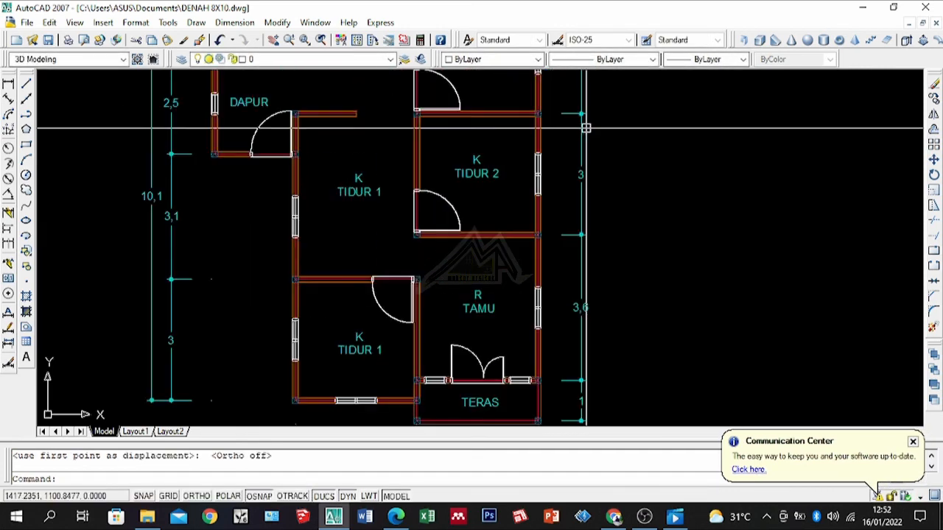
scroll(543, 219, down, 4)
scroll(549, 166, down, 4)
scroll(558, 221, up, 3)
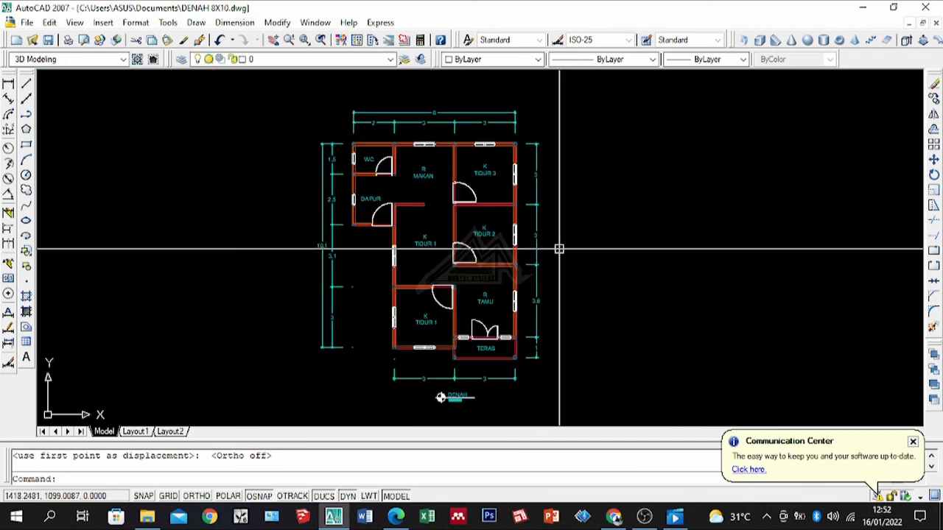
key(ctrl+s)
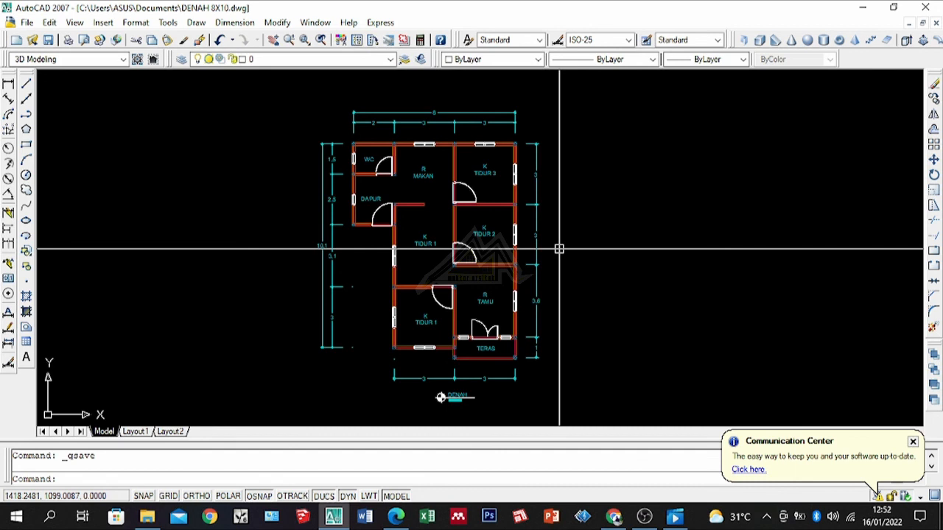